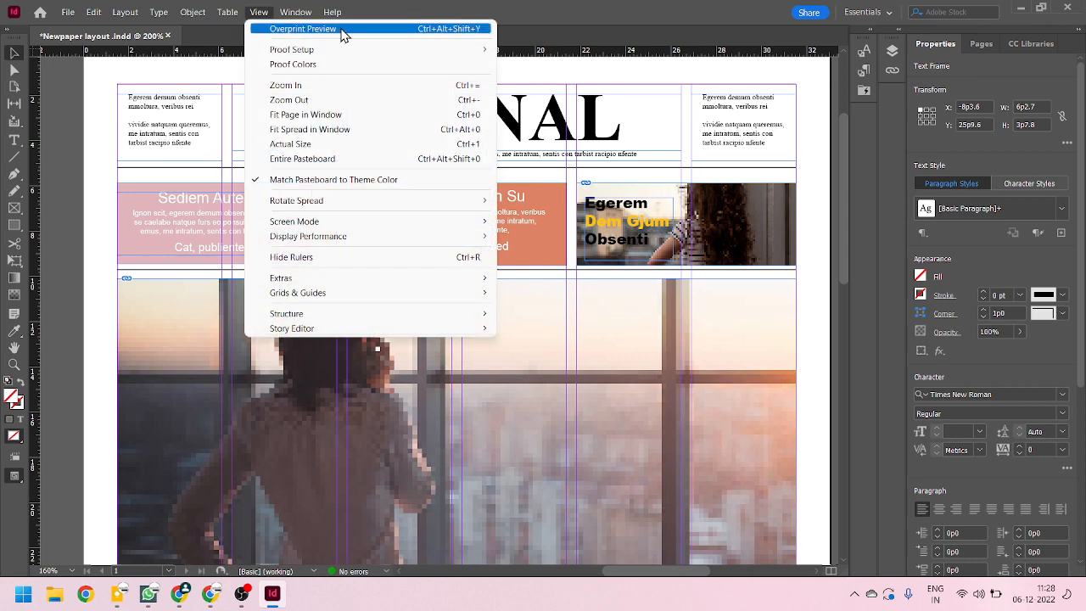
Step: Turn on Overprint Preview and switch the screen mode to Preview to inspect the newspaper page
left_click(342, 31)
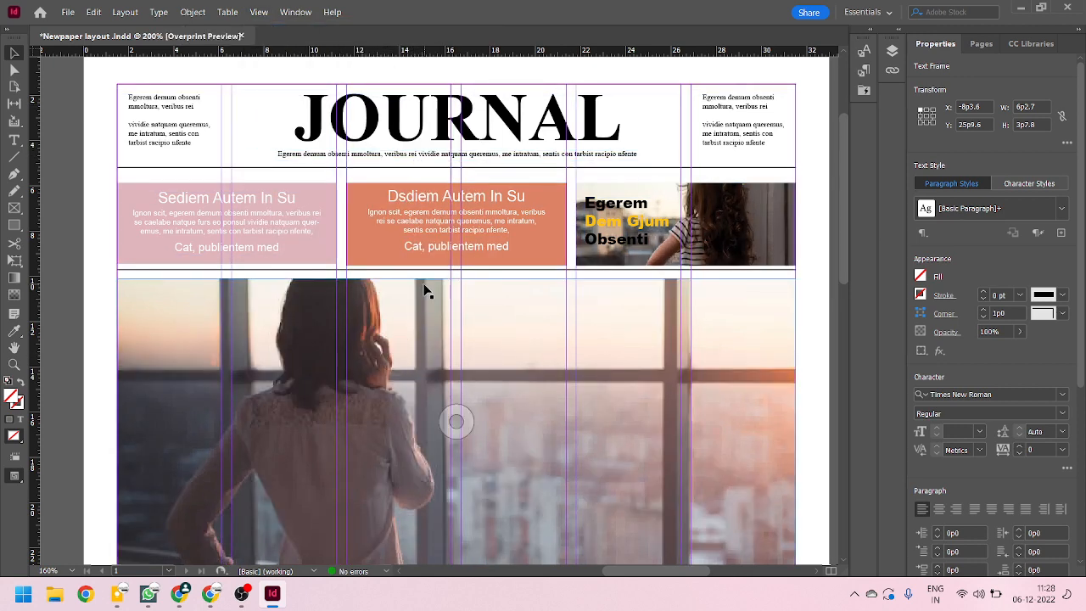
left_click(15, 476)
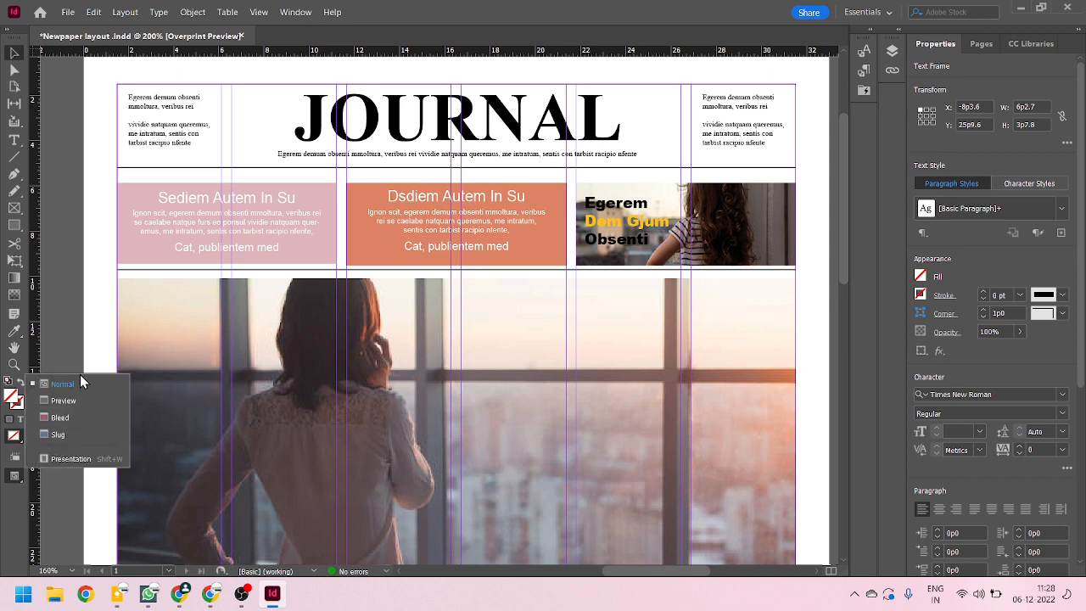
left_click(73, 401)
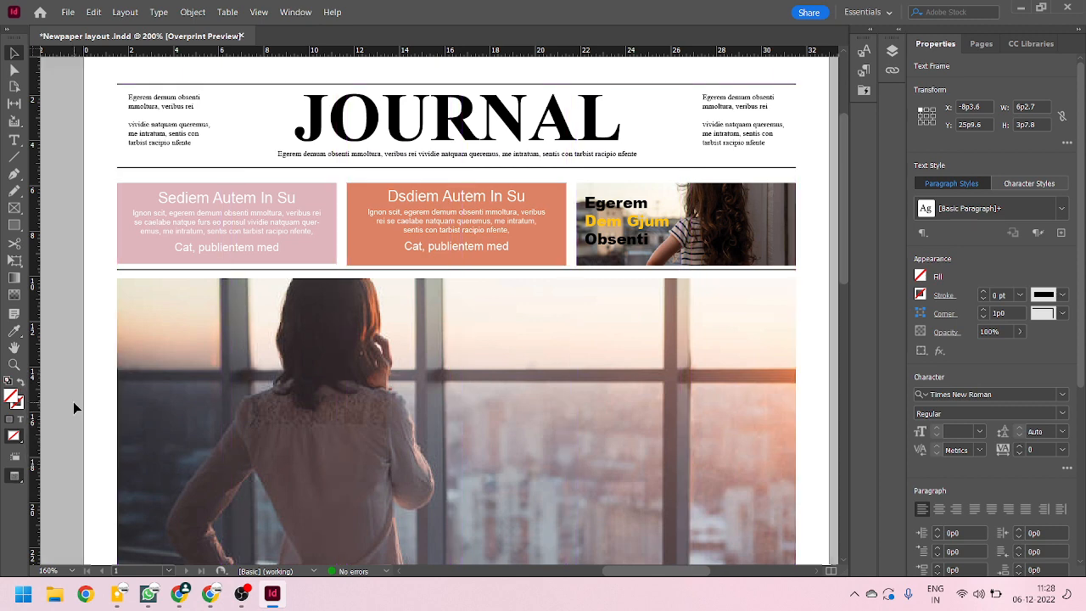
scroll(560, 380, "up", 1)
left_click_drag(560, 380, 699, 273)
left_click_drag(291, 350, 645, 300)
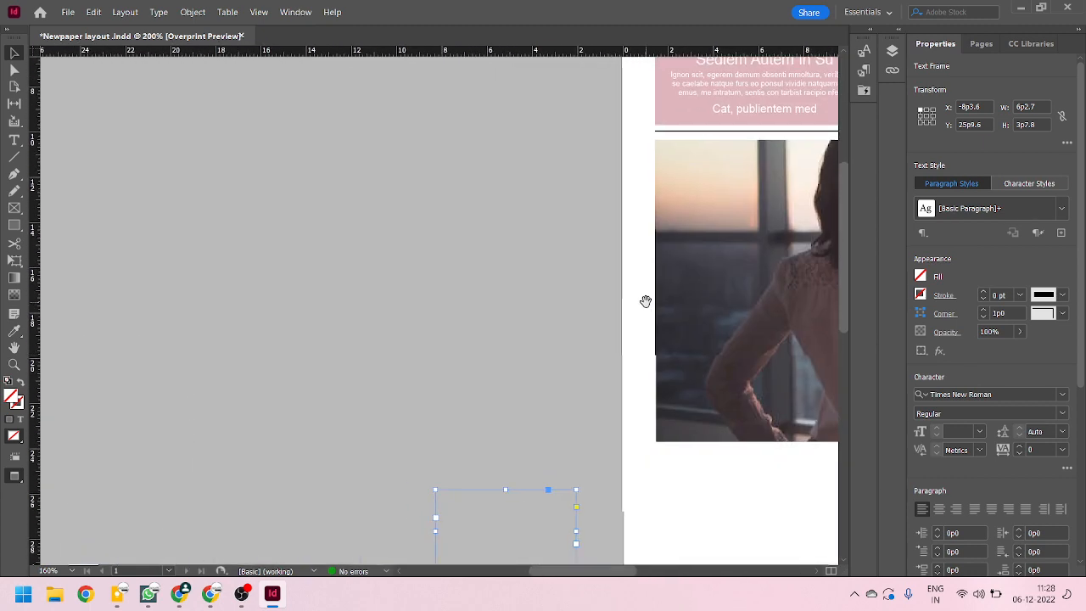
left_click_drag(167, 283, 475, 257)
scroll(314, 285, "down", 3)
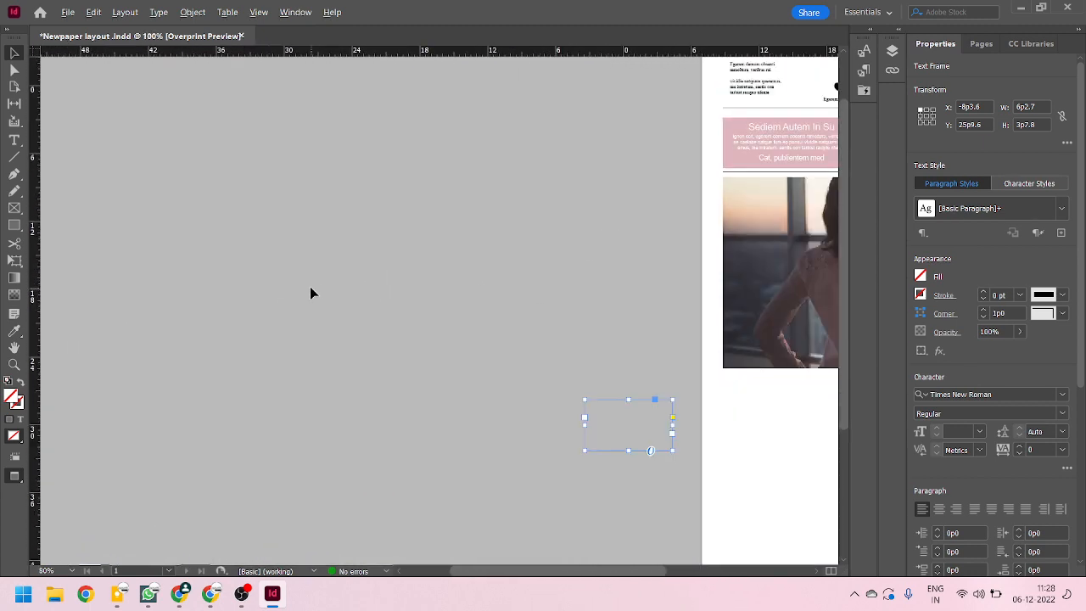
Step: Return the screen mode to Normal and deselect the reference image and text frame on the pasteboard
right_click(15, 476)
left_click(68, 381)
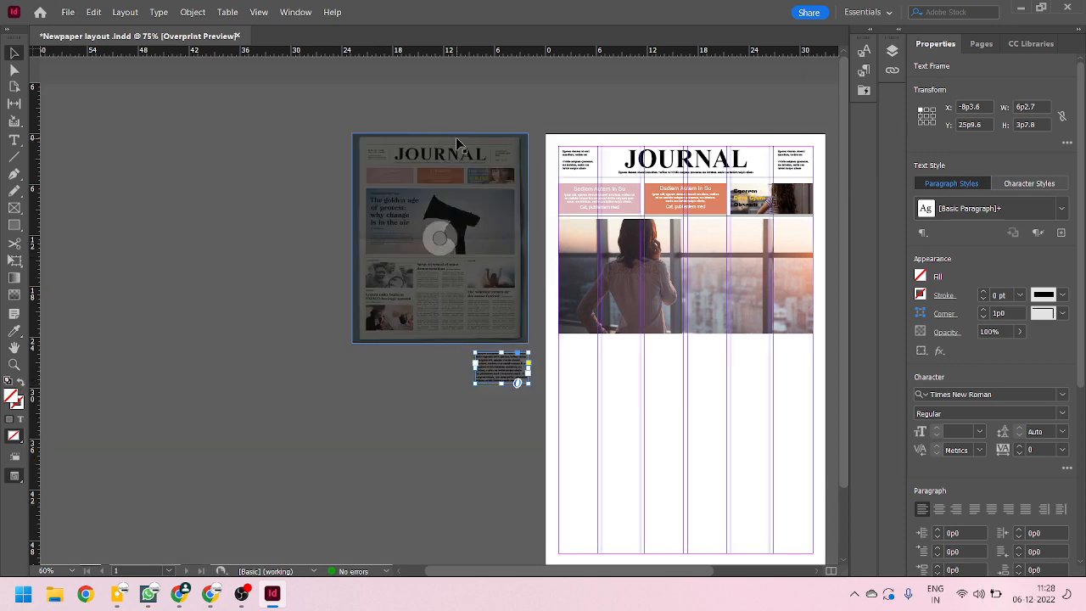
key("super")
key("super")
left_click(460, 236, "shift")
left_click_drag(643, 350, 479, 374)
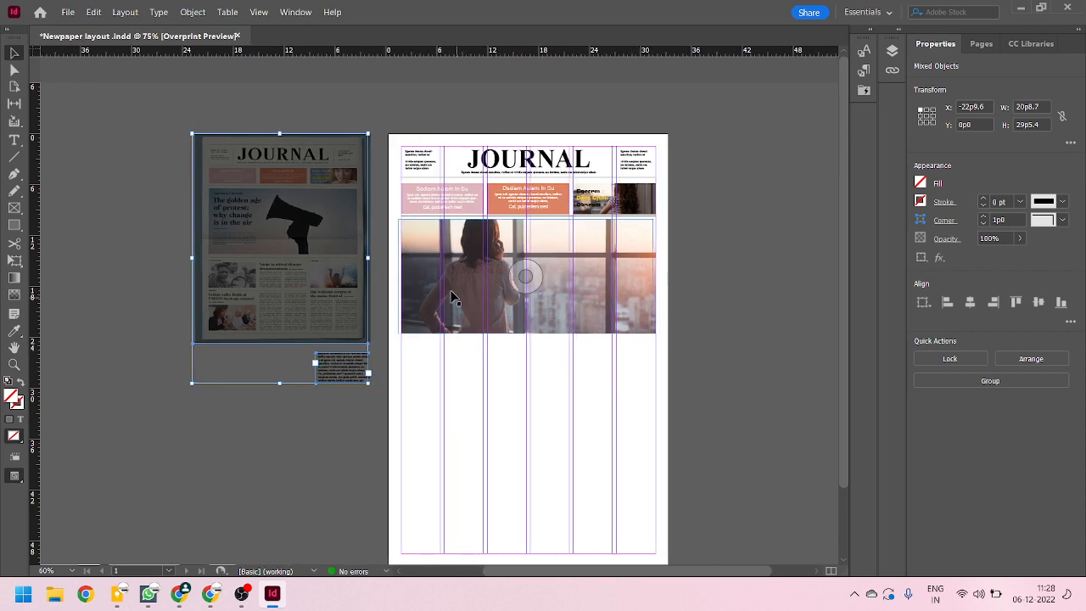
left_click(136, 185)
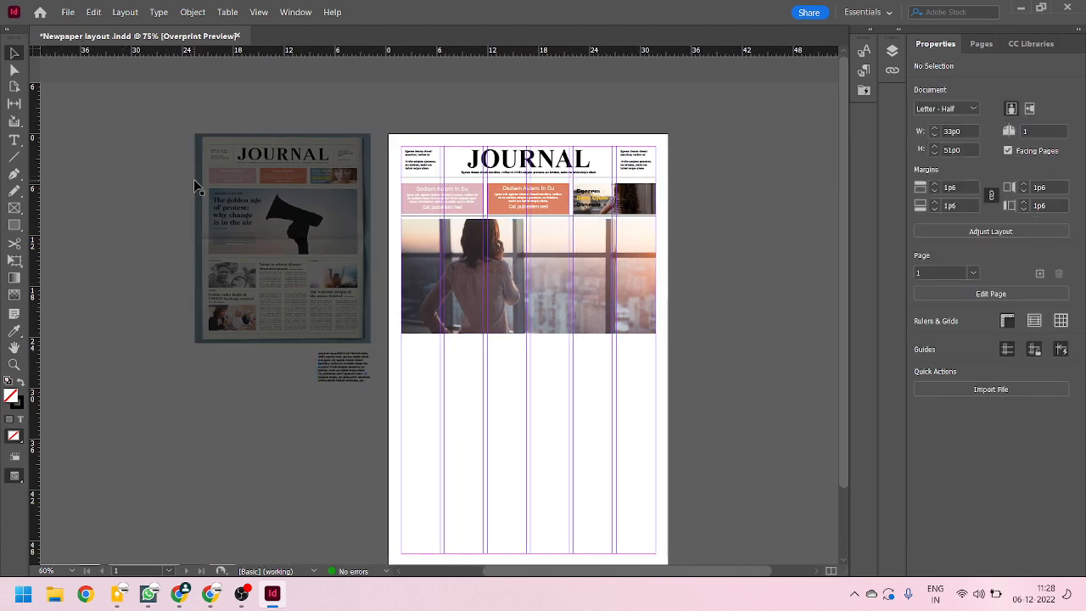
Step: Check the whole page once more in Preview screen mode, and return to Normal
scroll(249, 165, "up", 3)
scroll(249, 166, "down", 4)
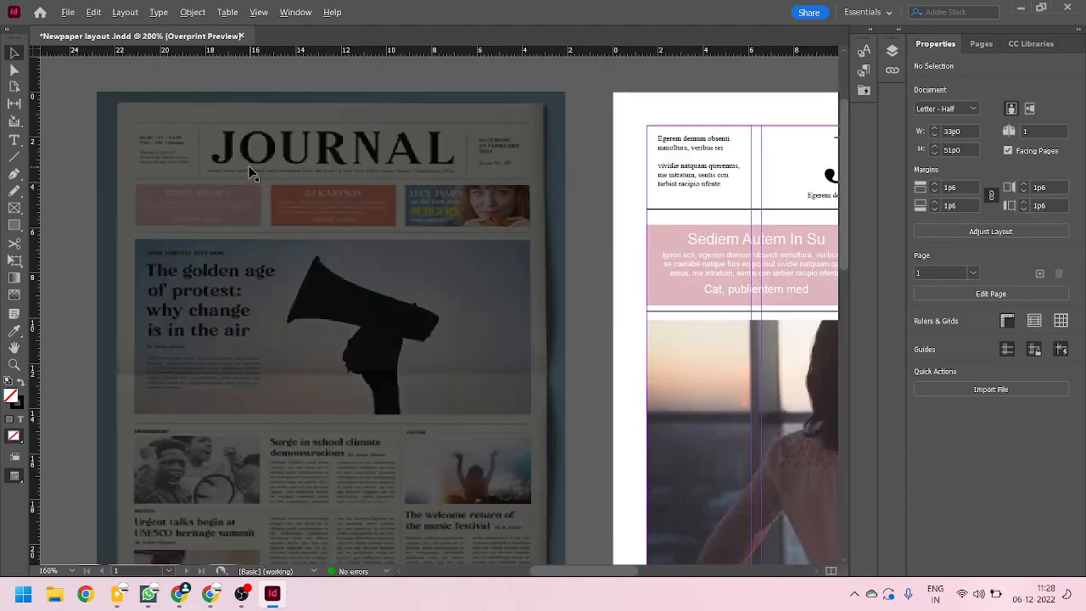
scroll(502, 257, "up", 2)
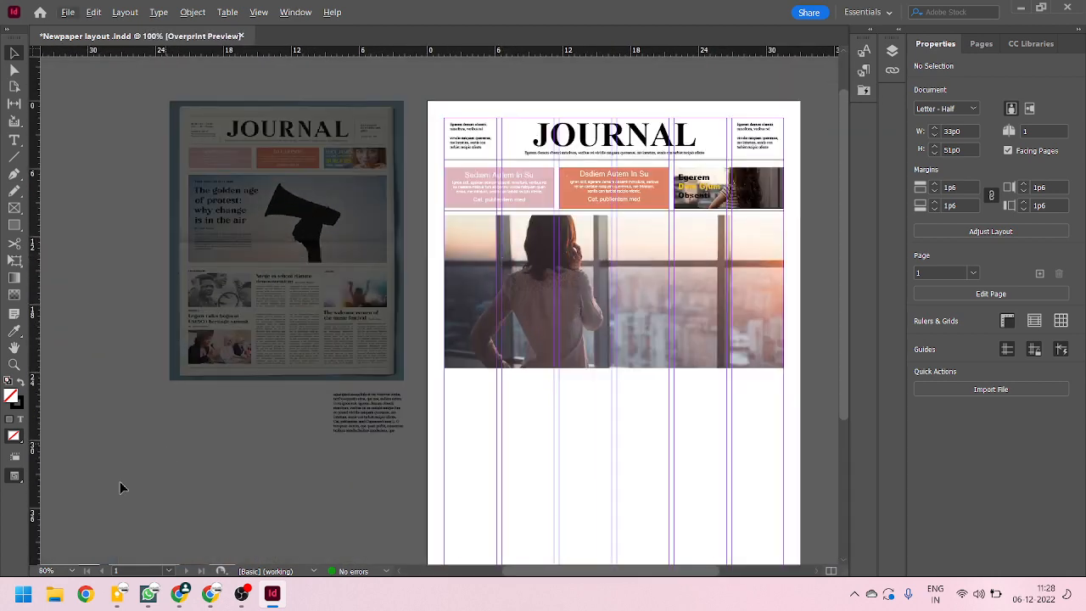
right_click(19, 477)
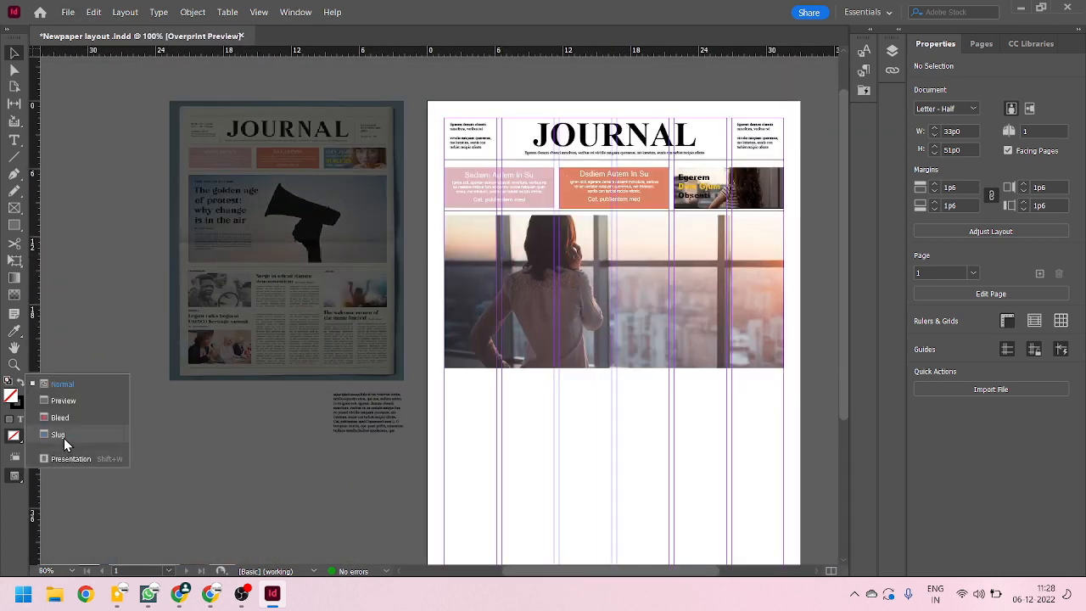
left_click(72, 403)
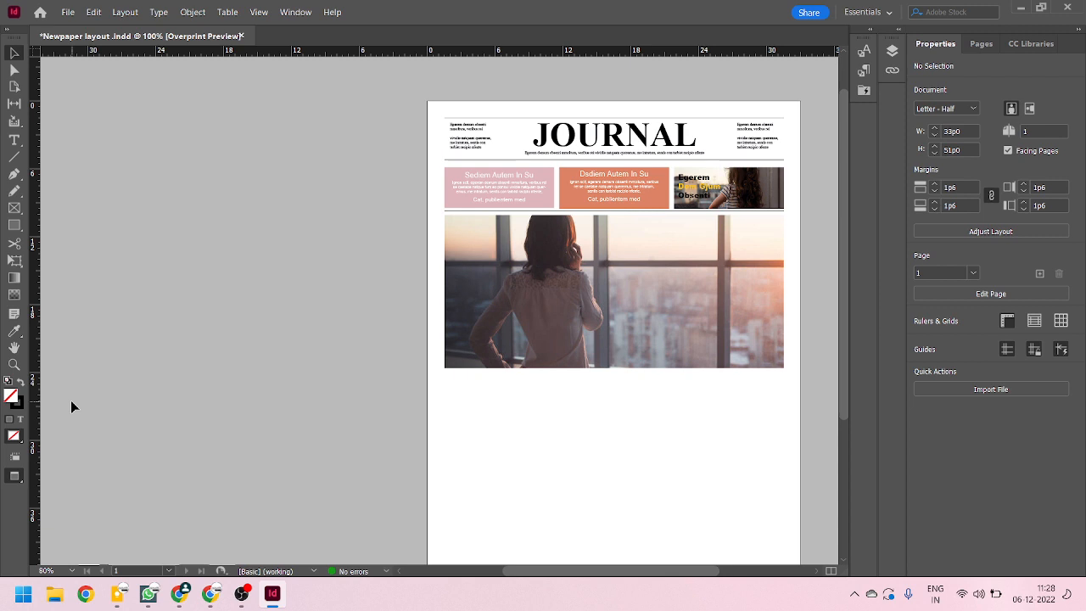
right_click(14, 474)
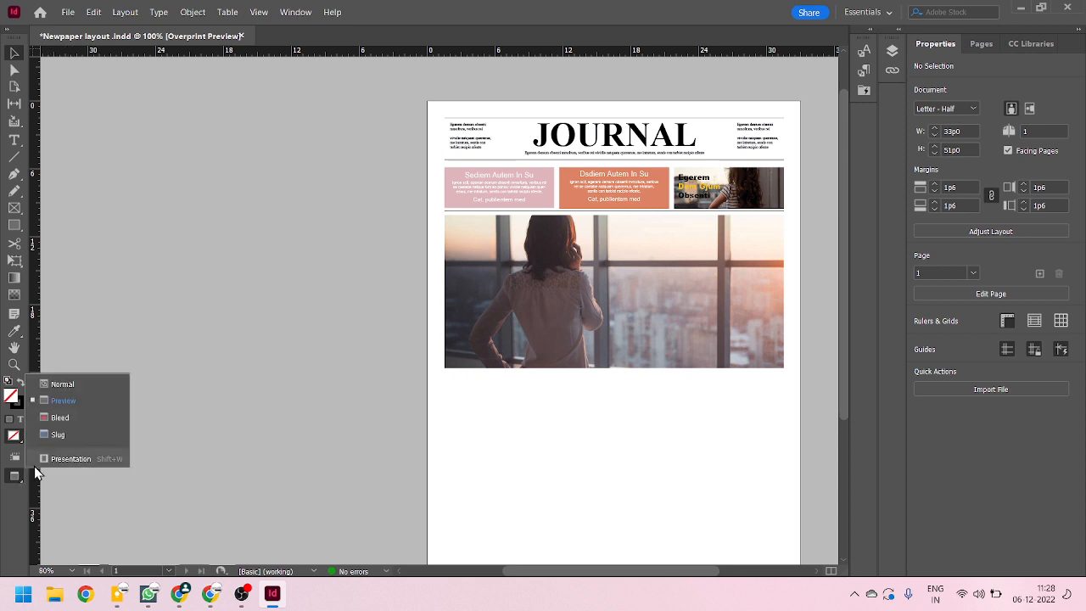
left_click(79, 382)
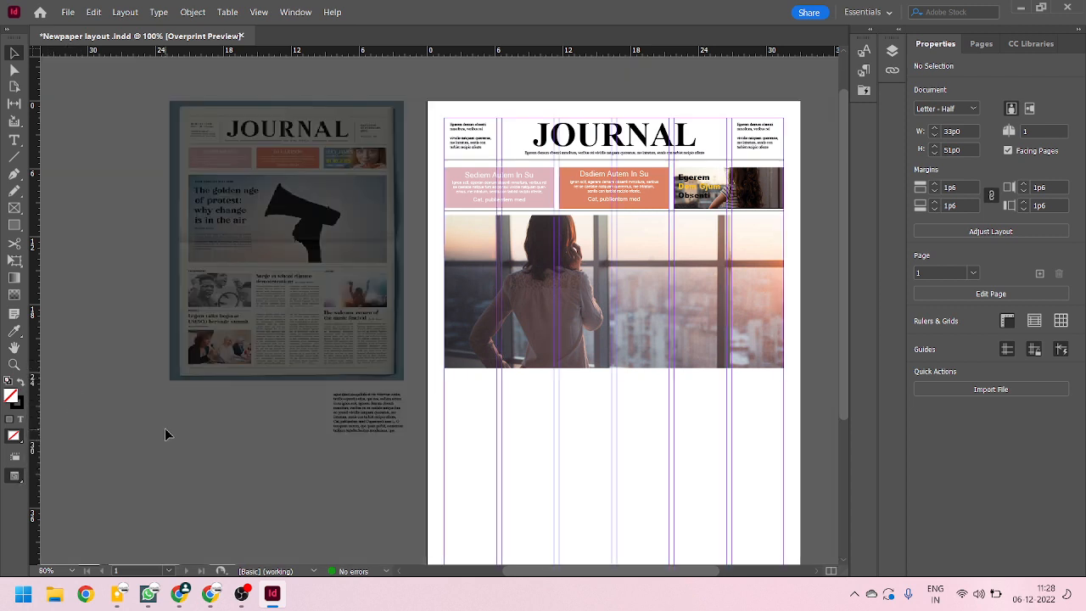
Step: Compare the page layout built so far with the reference newspaper on the pasteboard
scroll(152, 430, "down", 1)
scroll(170, 429, "up", 3)
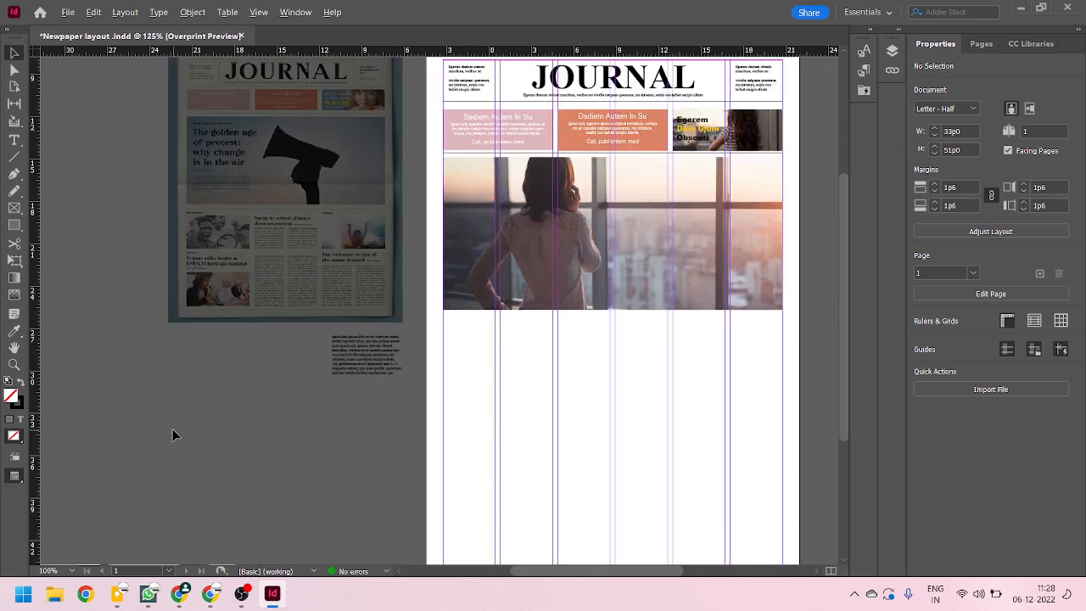
scroll(193, 427, "left", 1)
scroll(193, 427, "right", 2)
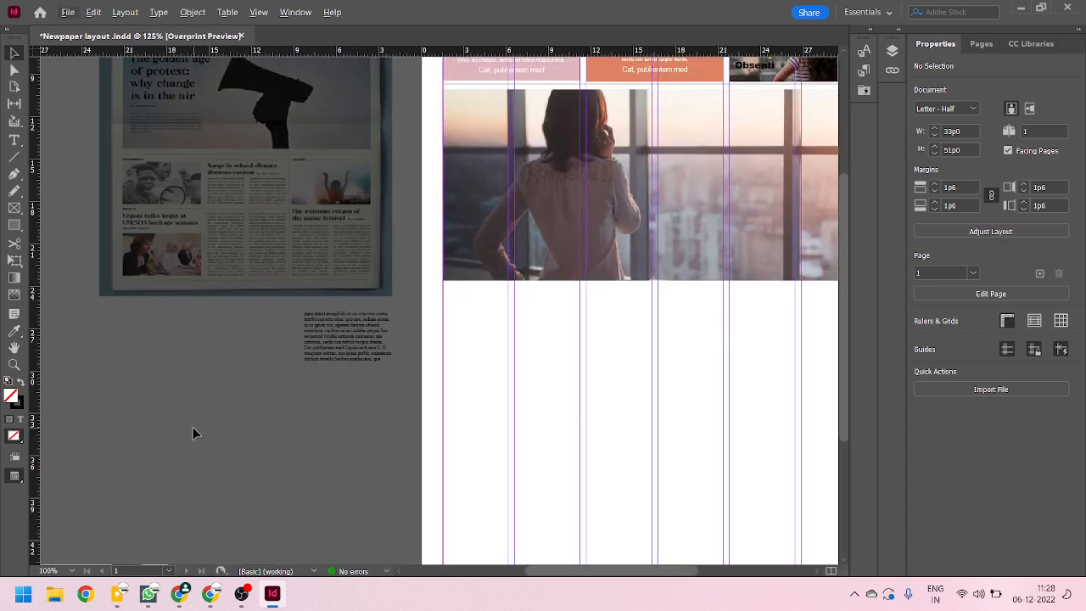
left_click_drag(521, 219, 398, 372)
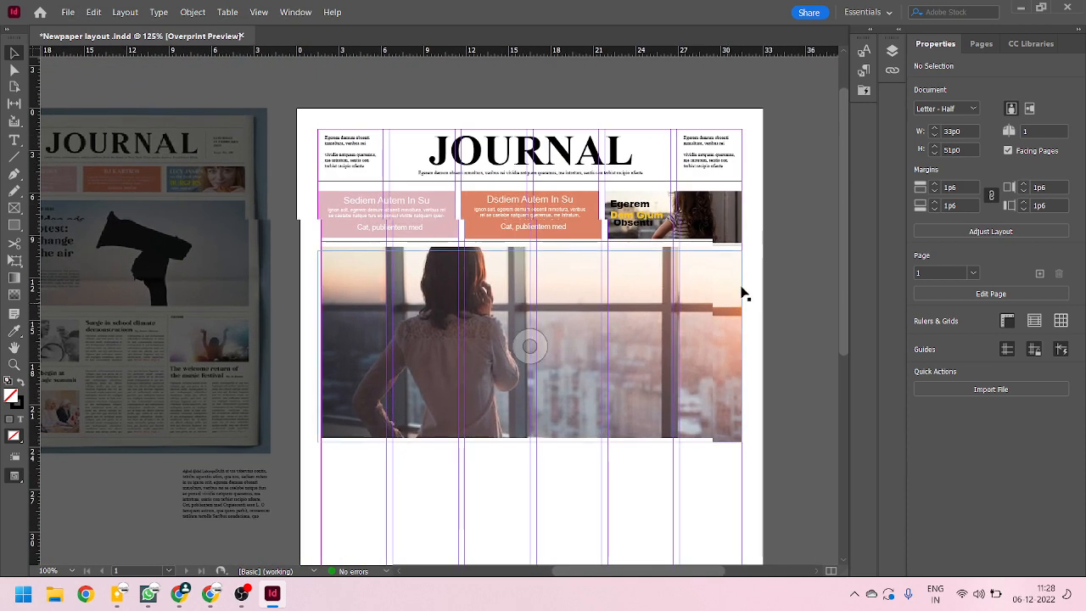
left_click_drag(574, 362, 573, 299)
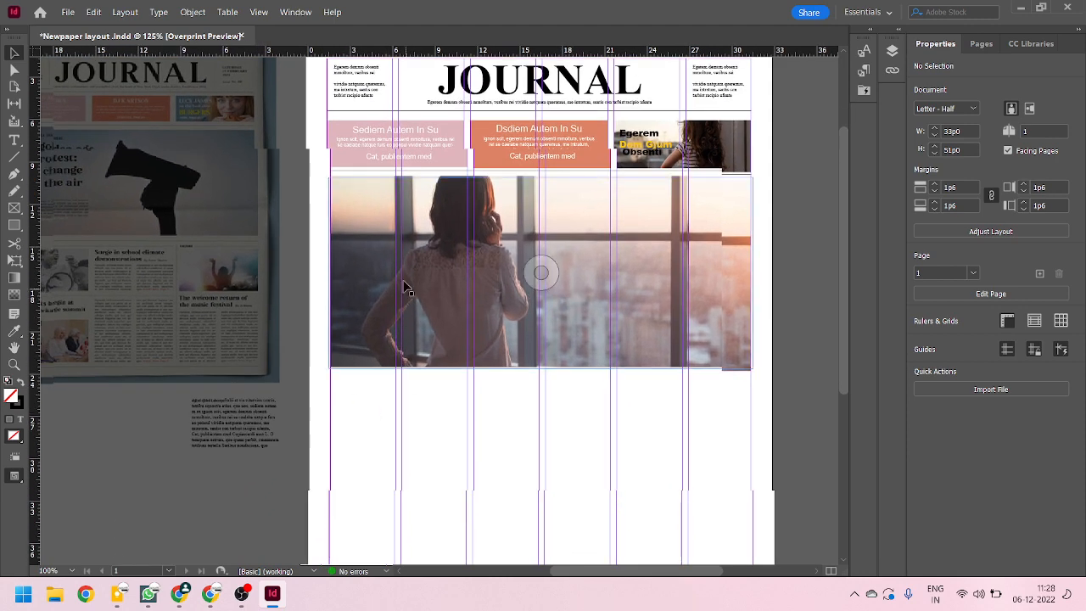
scroll(382, 204, "up", 1)
scroll(382, 206, "down", 3)
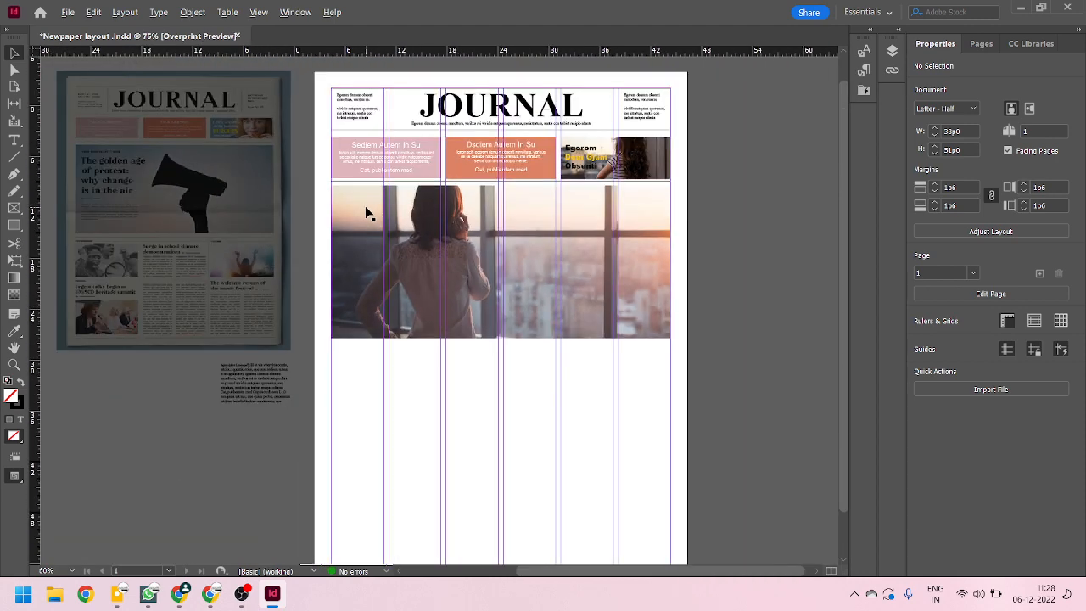
scroll(371, 250, "up", 2)
Step: Examine the headlines, photos and text columns in the lower half of the reference newspaper
left_click_drag(110, 251, 296, 226)
scroll(288, 195, "up", 3)
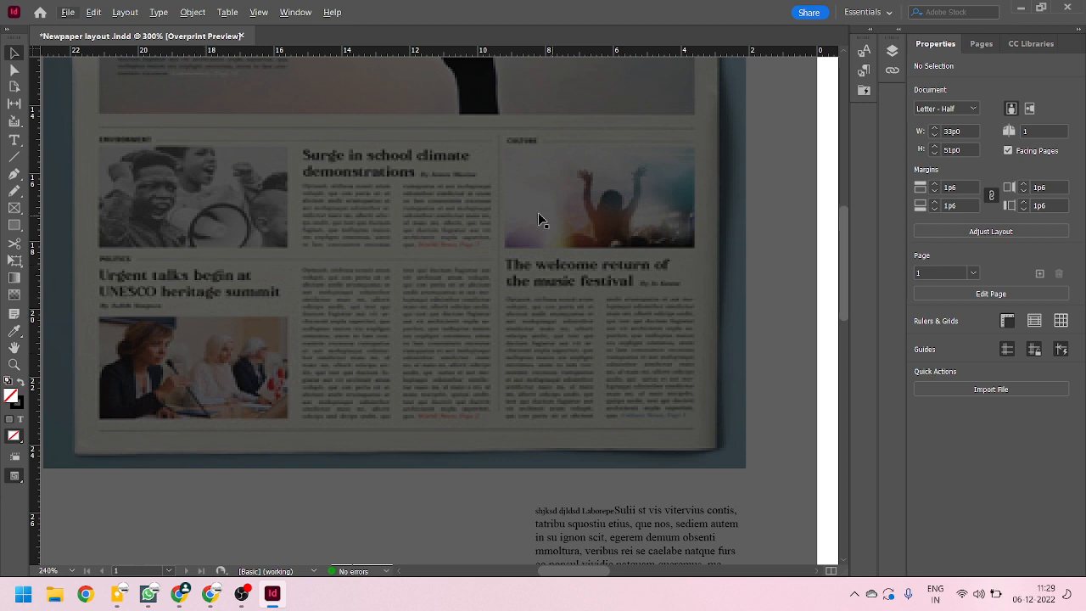
left_click(393, 263)
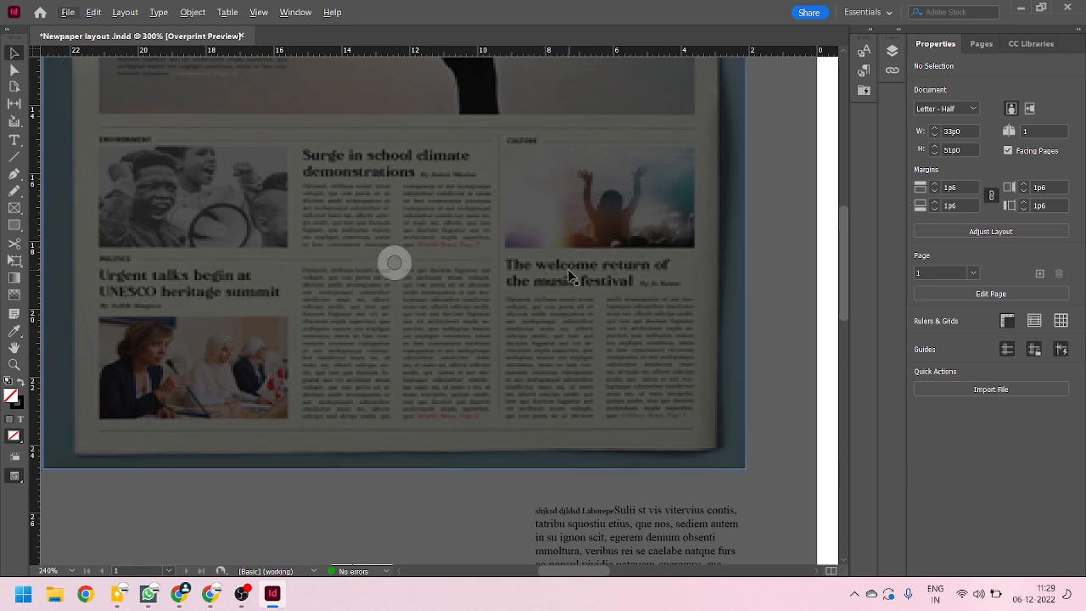
left_click_drag(194, 243, 281, 249)
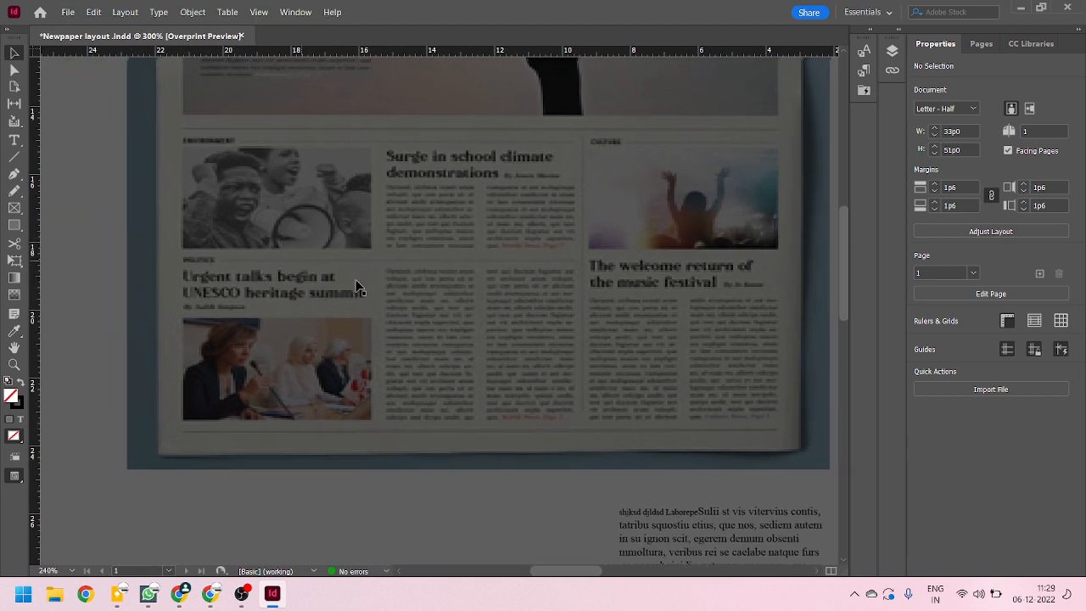
scroll(367, 249, "up", 2)
scroll(366, 249, "down", 1)
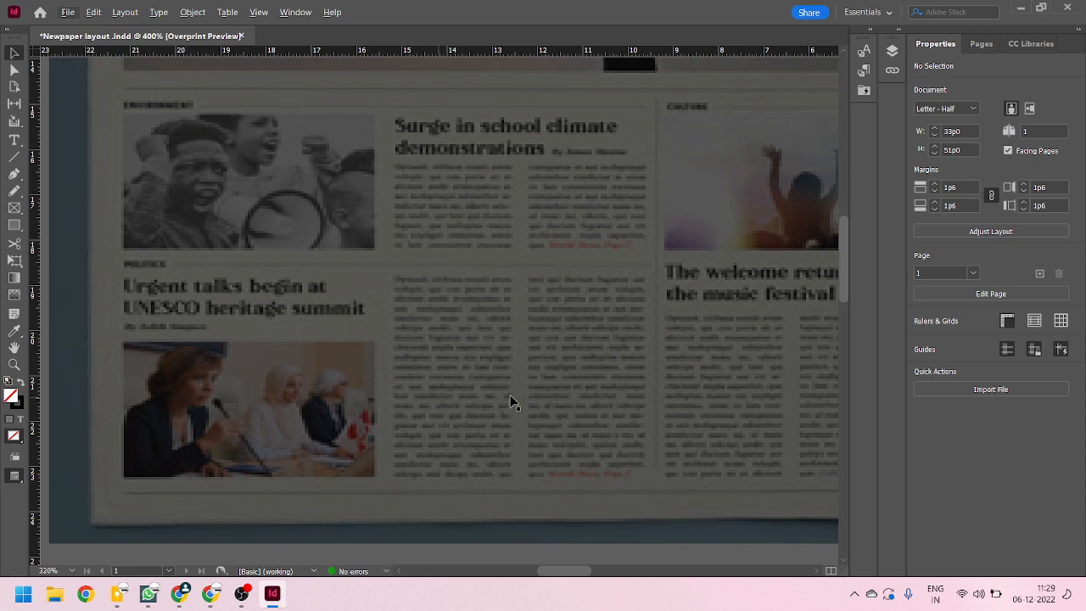
left_click_drag(623, 330, 486, 327)
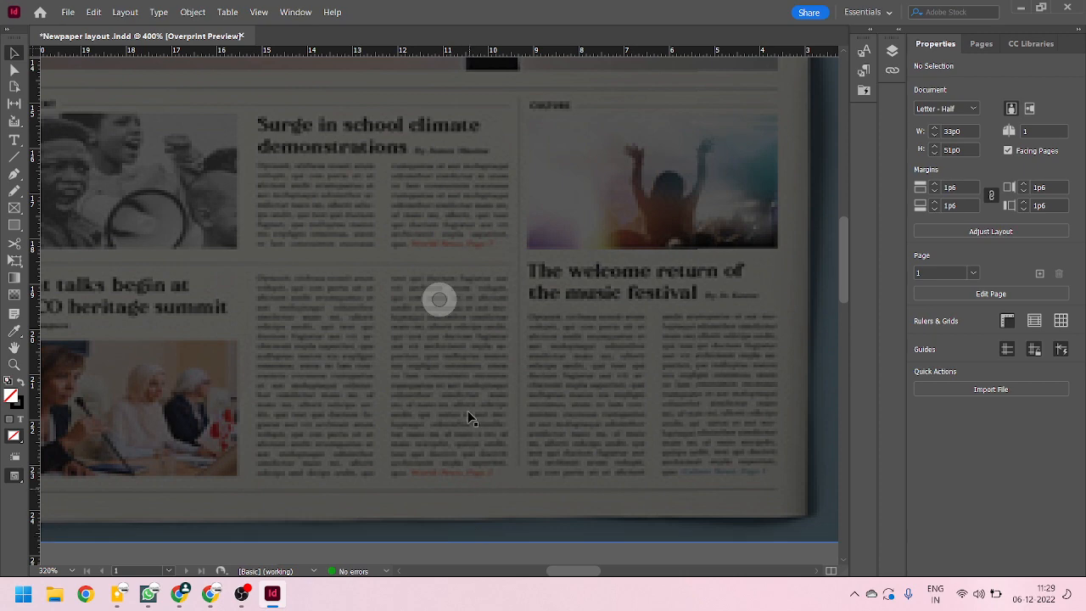
scroll(393, 358, "down", 5)
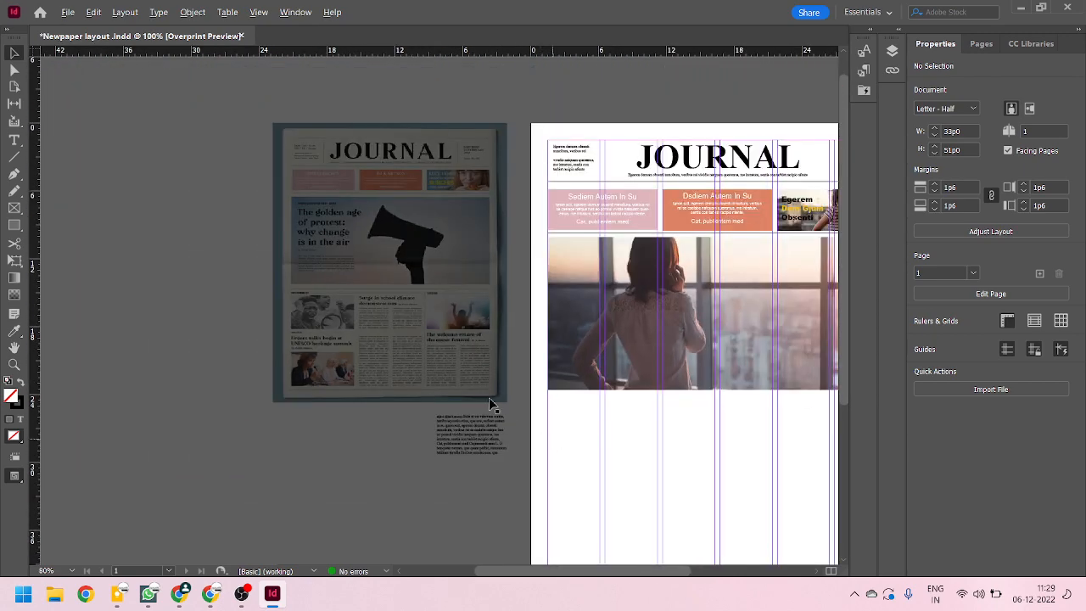
Step: Examine the empty area below the page's main photo against the article section of the reference
scroll(354, 320, "down", 2)
scroll(510, 306, "up", 1)
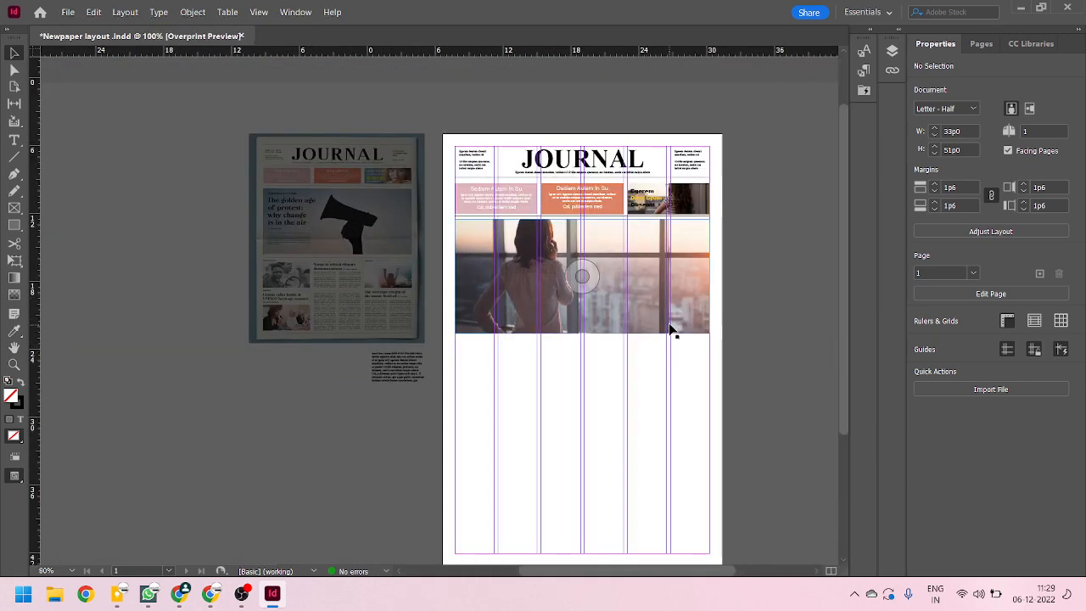
scroll(671, 329, "up", 2)
scroll(658, 374, "down", 1)
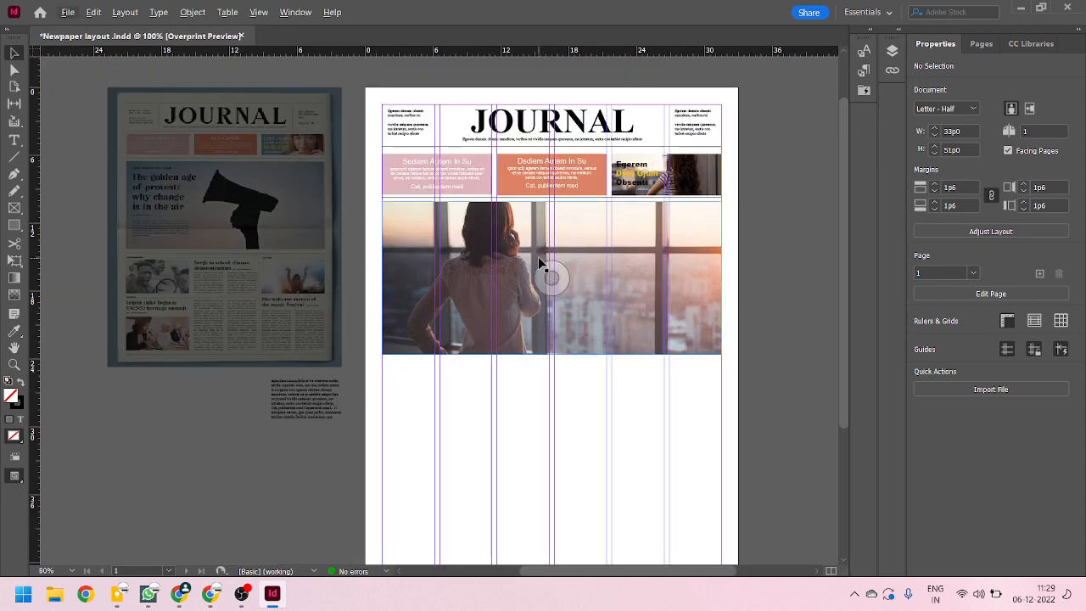
scroll(540, 261, "up", 1)
scroll(461, 439, "up", 1)
scroll(475, 373, "down", 1)
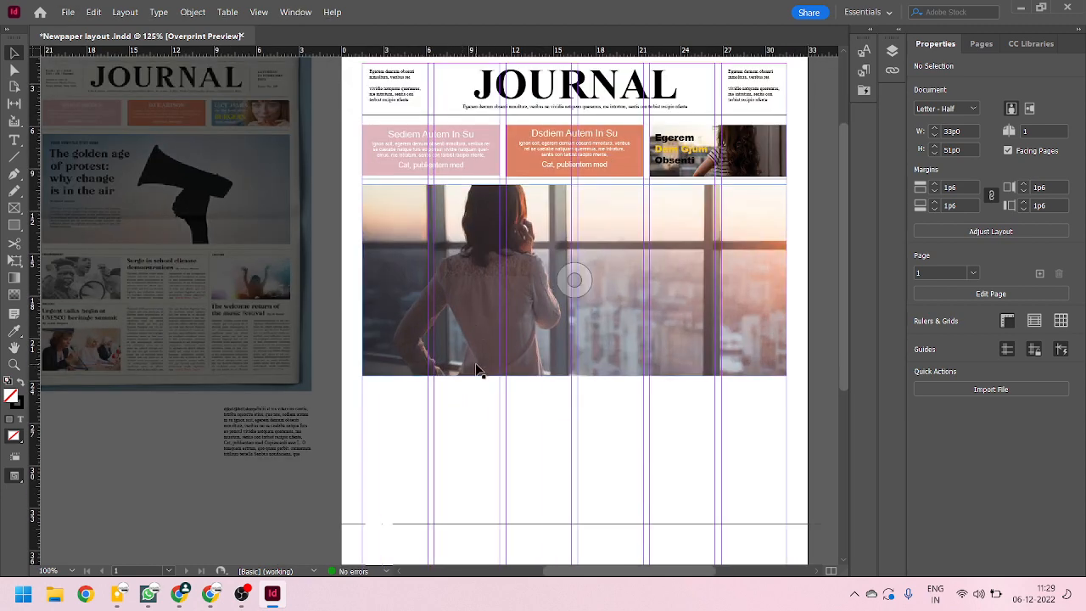
scroll(477, 371, "down", 1)
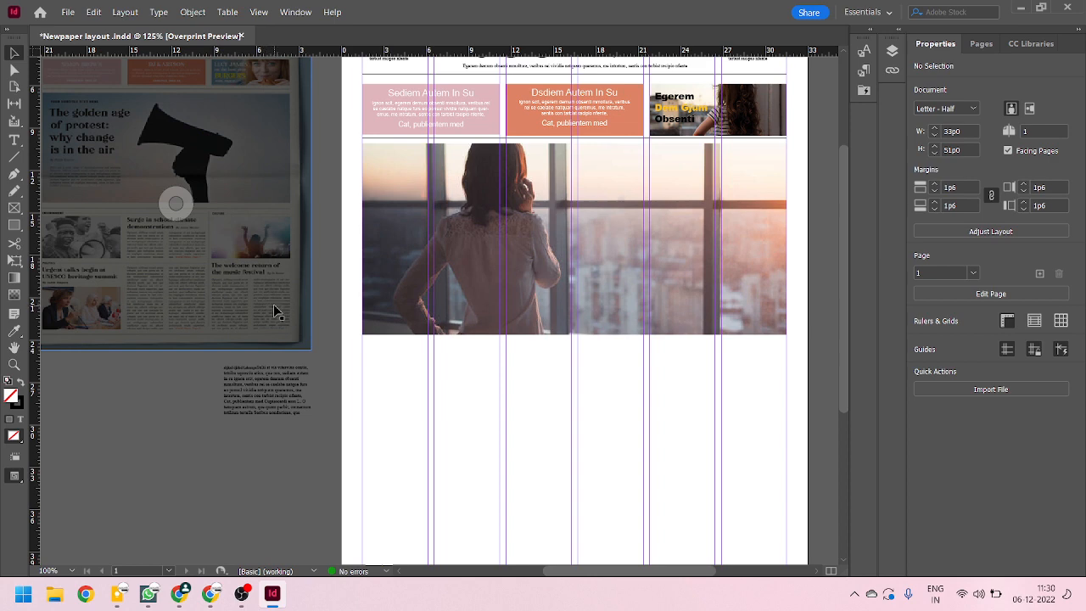
Step: Delete the small stray words before "Sulii" at the start of the placeholder text on the pasteboard
scroll(340, 431, "up", 3, "alt")
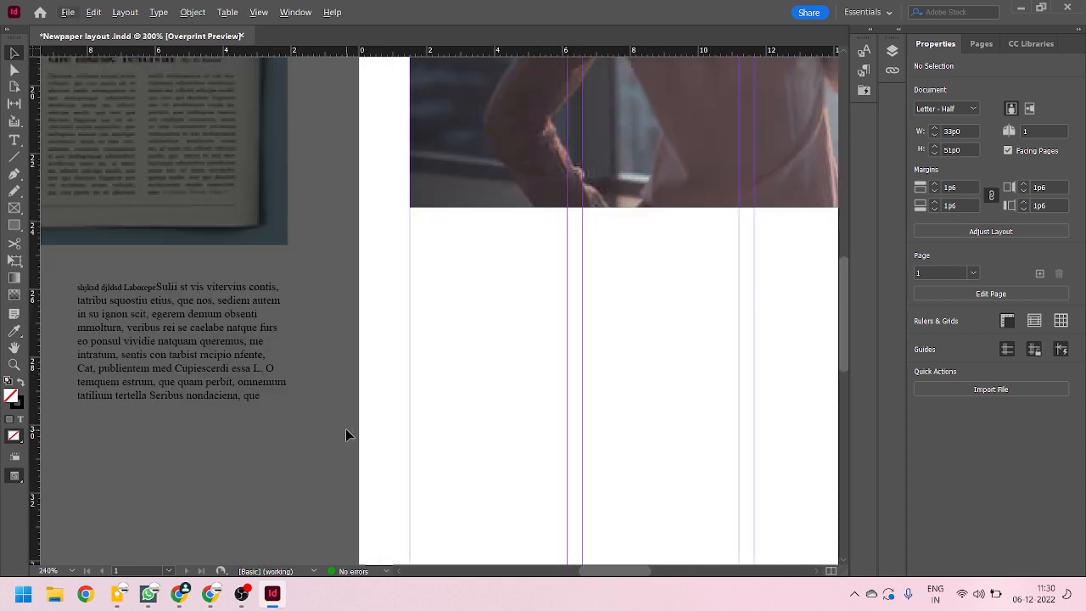
key("t")
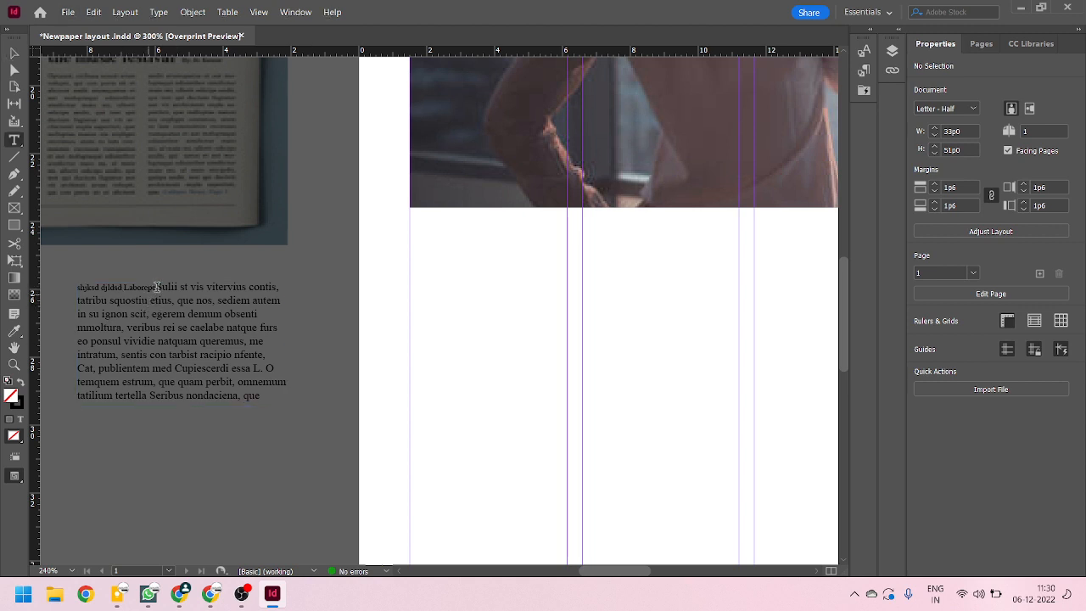
left_click_drag(157, 287, 4, 284)
key("BackSpace")
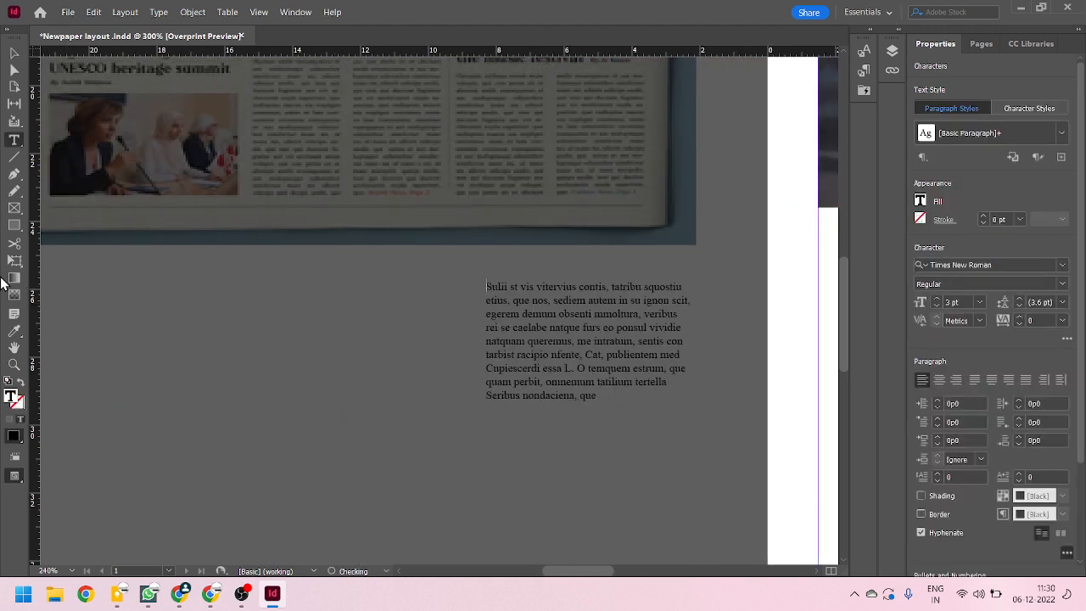
left_click(14, 53)
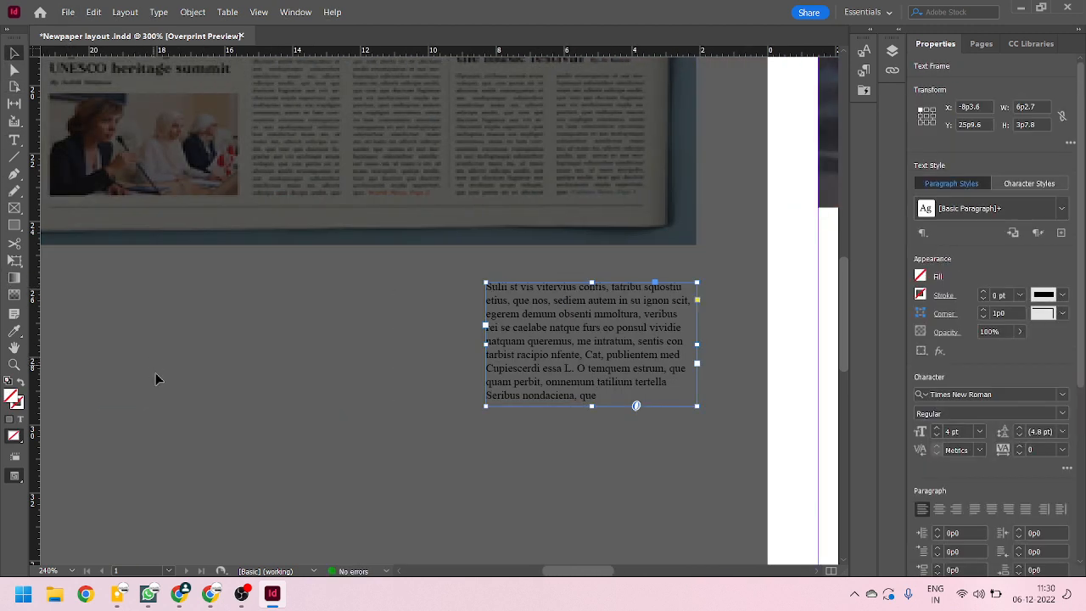
Step: Duplicate the placeholder text frame onto the page below the main photo, at about X 3p10, Y 25p10
scroll(155, 379, "right", 5)
scroll(291, 382, "down", 2)
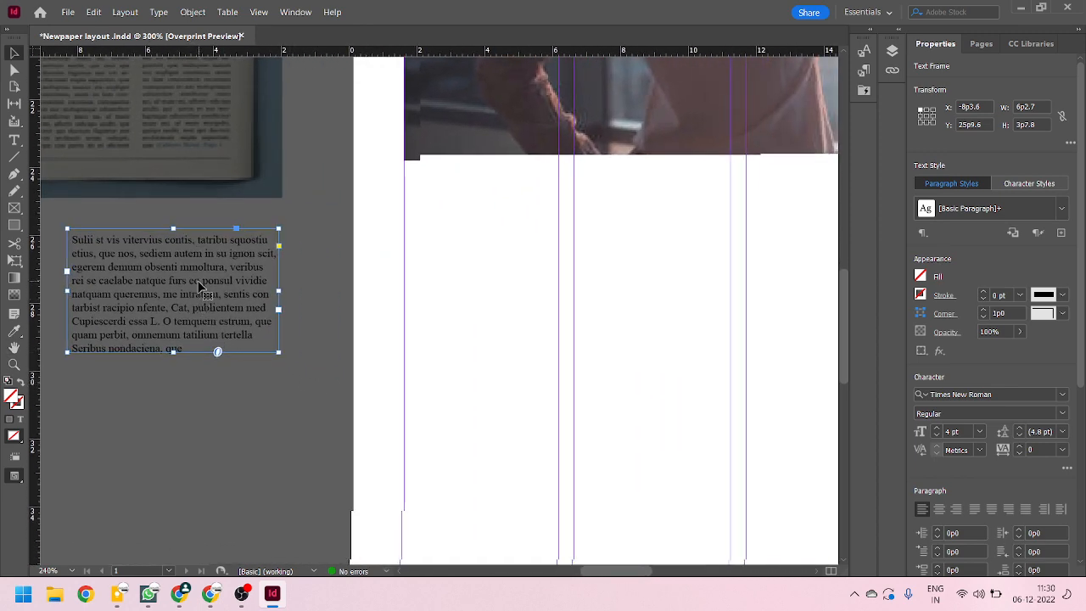
left_click_drag(201, 287, 613, 308)
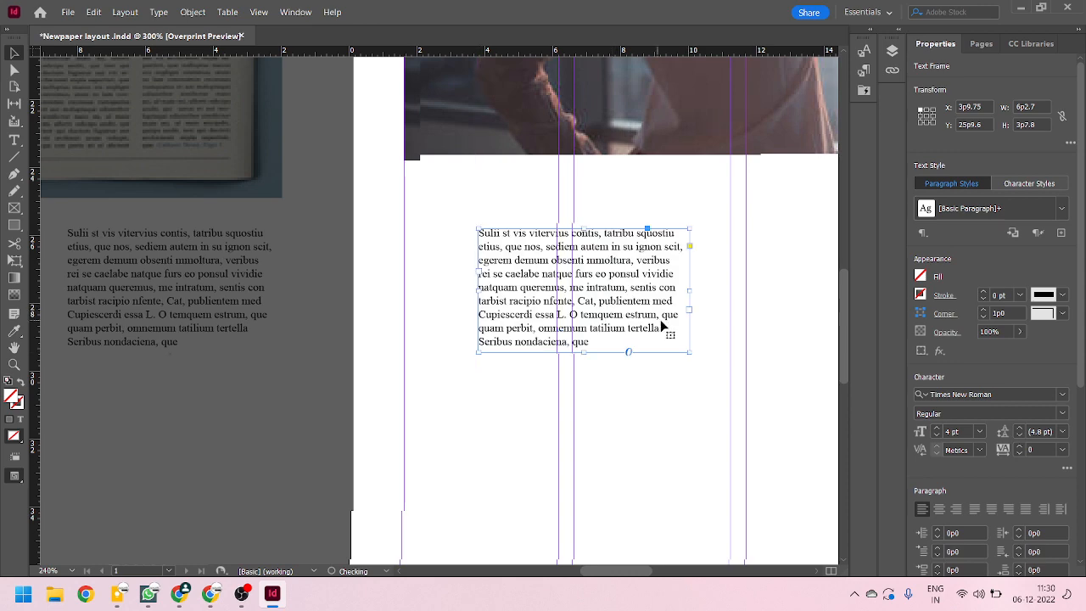
Step: Move the copied text frame to X 6p6.9, Y 25p4.2 at the column guide and widen it to about 11p3.6
scroll(660, 319, "up", 1)
scroll(218, 357, "down", 2)
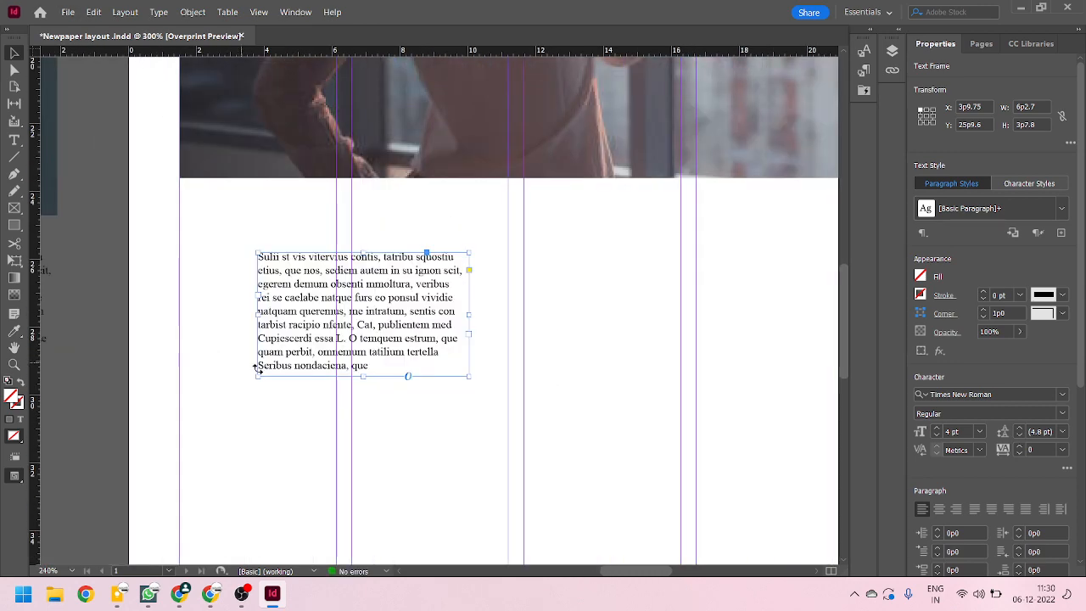
left_click_drag(384, 339, 476, 319)
left_click_drag(564, 297, 738, 314)
scroll(693, 297, "up", 2)
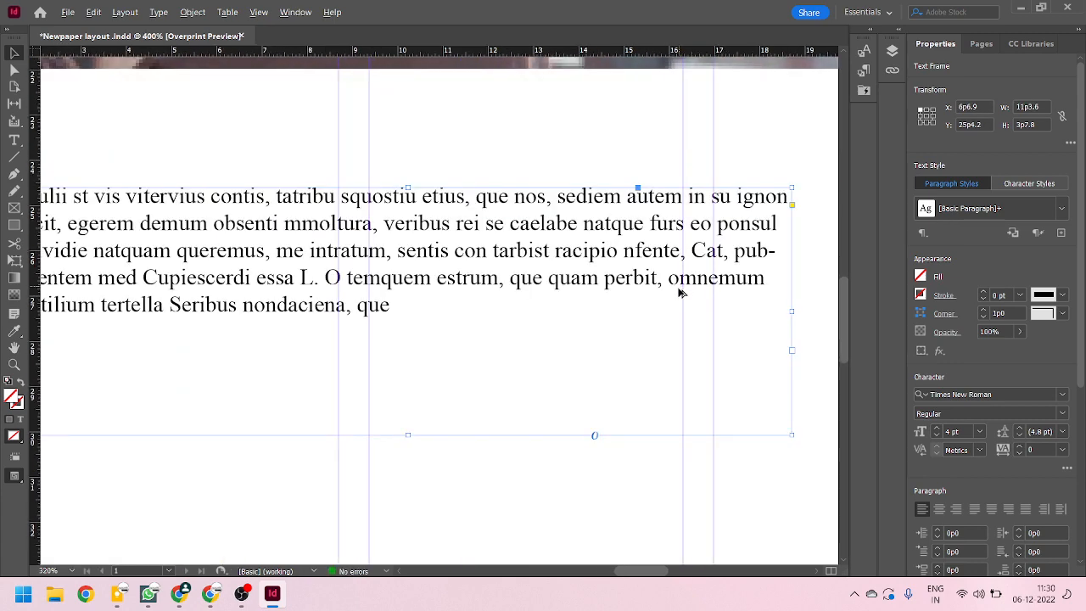
scroll(679, 290, "down", 2)
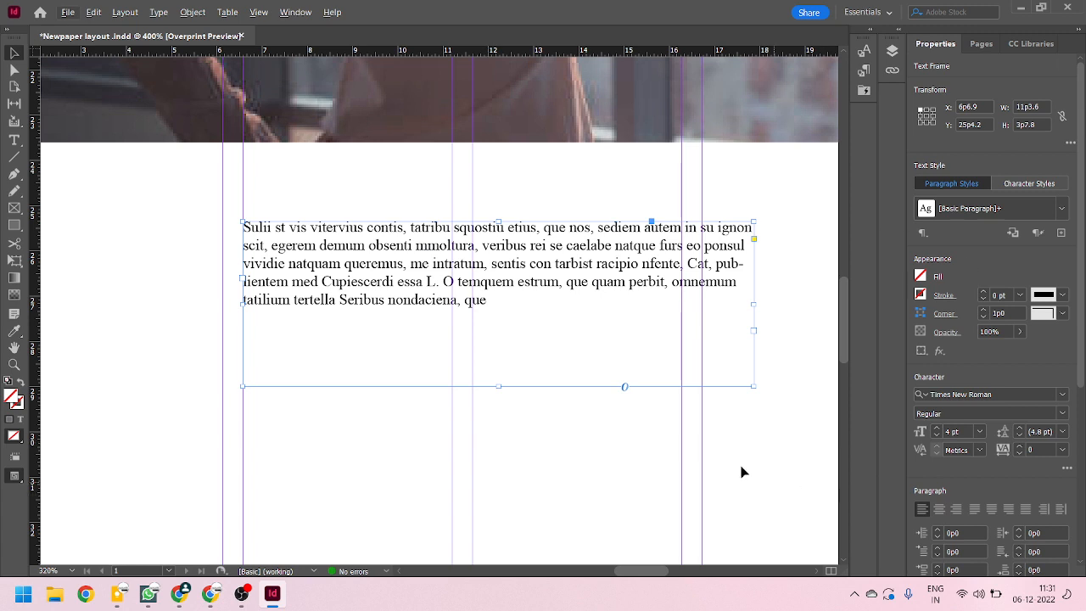
Step: Try several sizes for the text frame to reflow its lines, ending at about 5p9.18 wide and 6p2.8 high
left_click_drag(499, 383, 495, 430)
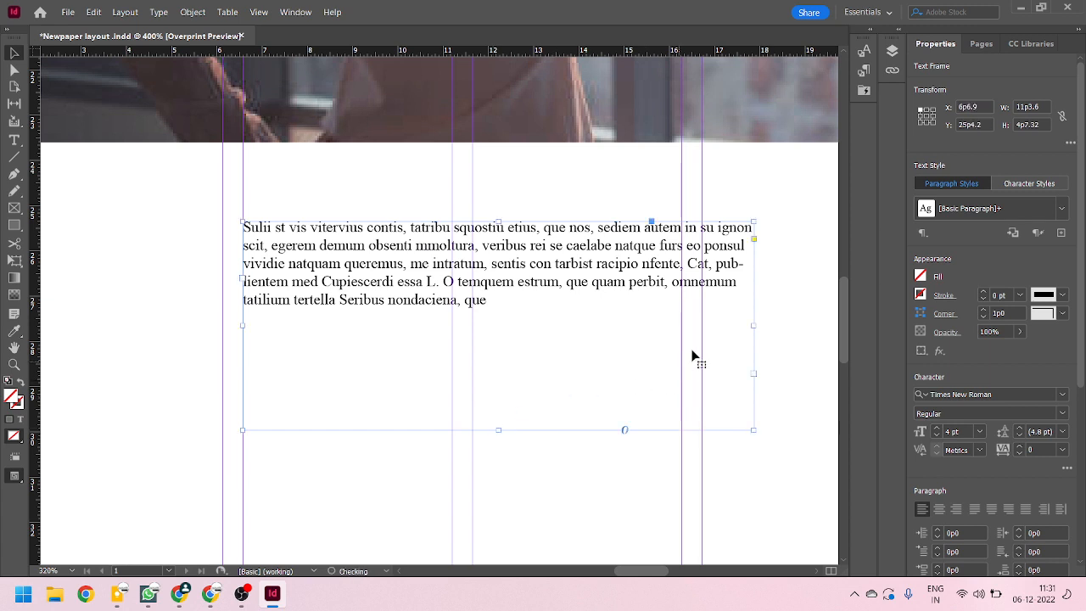
left_click_drag(752, 328, 681, 323)
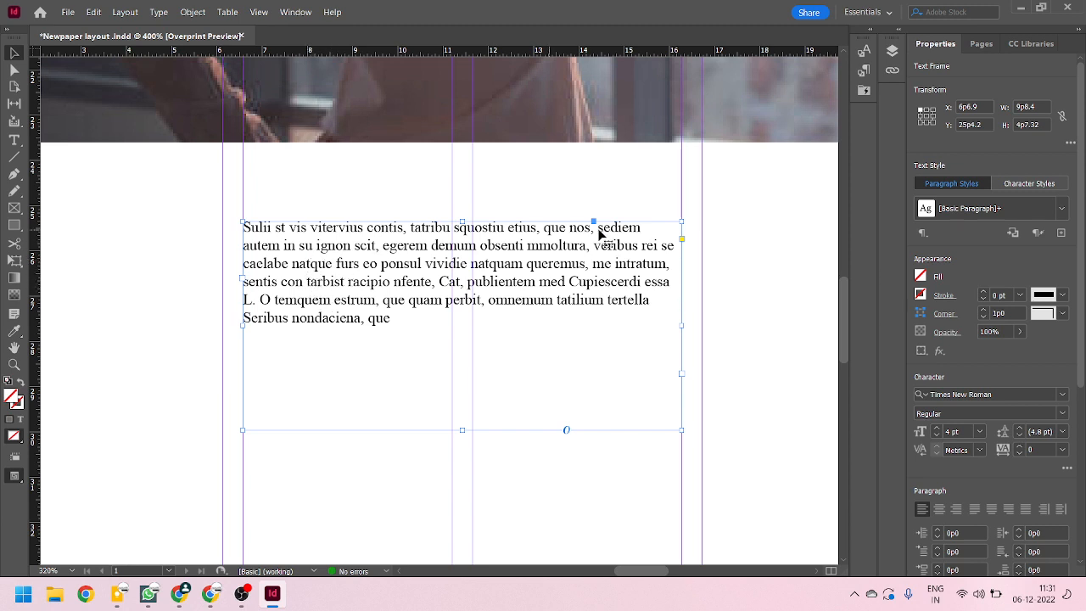
left_click_drag(681, 325, 718, 329)
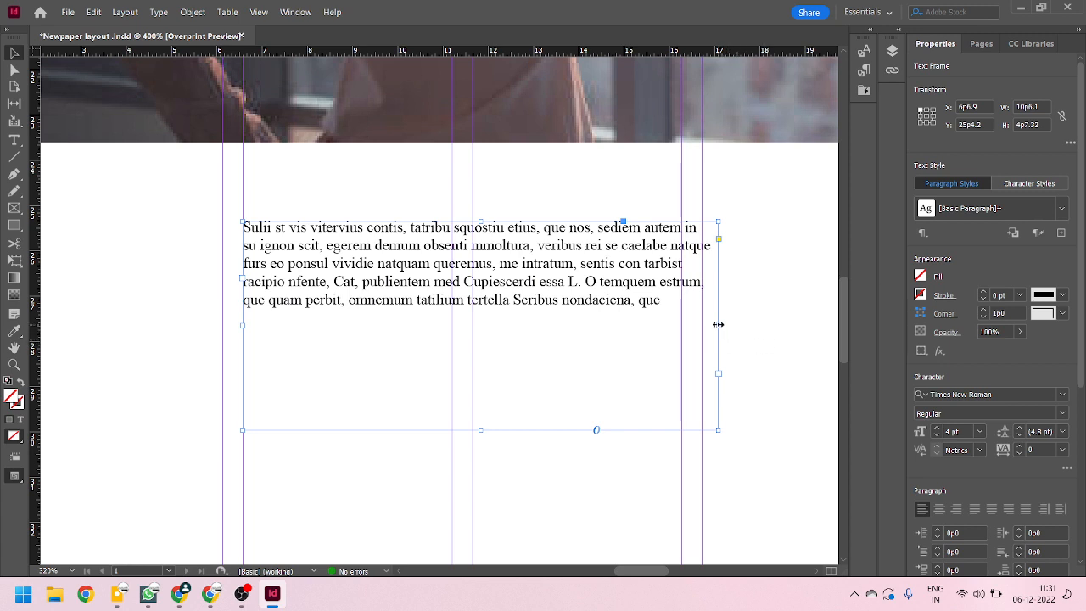
left_click_drag(718, 324, 644, 323)
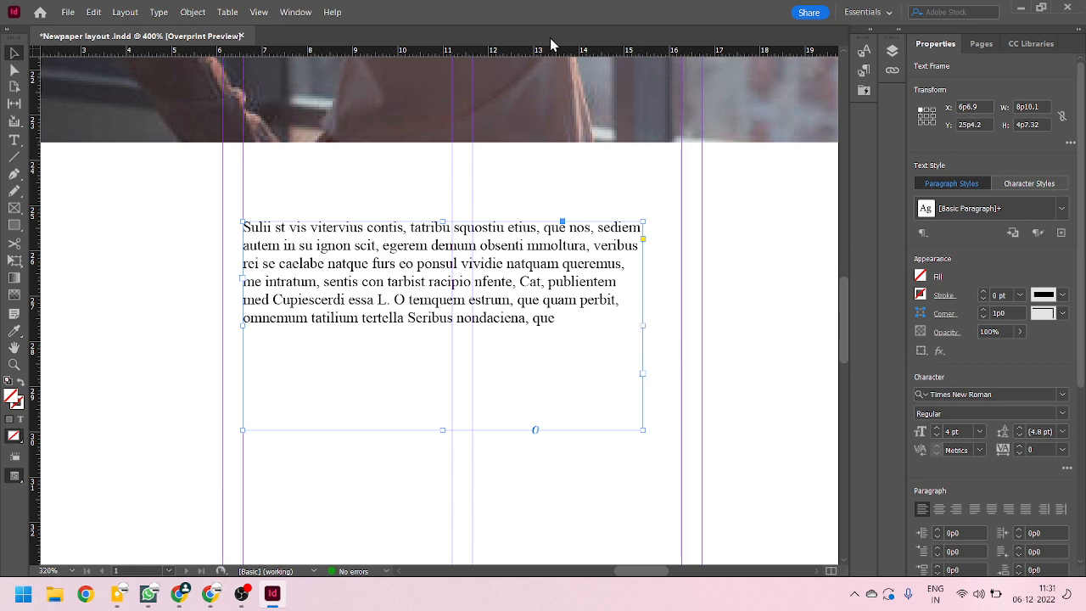
left_click_drag(643, 324, 505, 327)
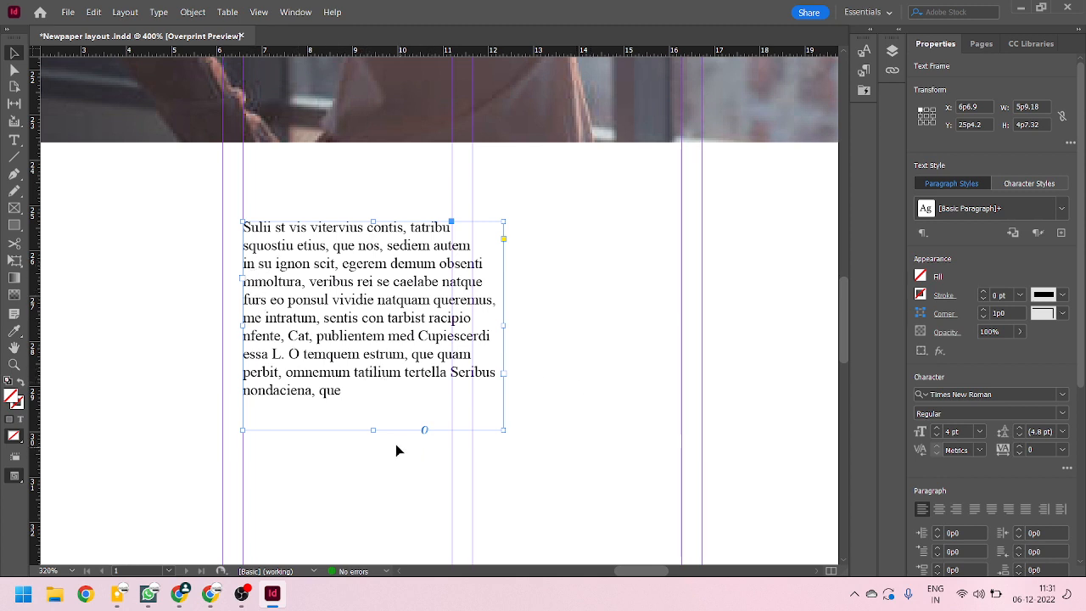
left_click_drag(375, 431, 365, 503)
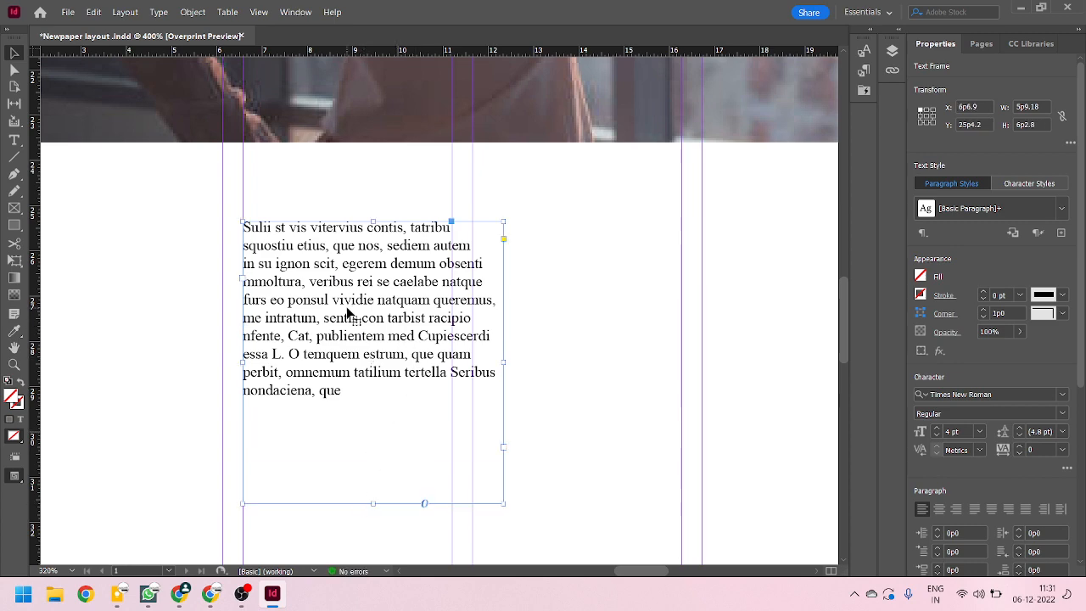
Step: Try a duplicate of the text frame beside the original, widened to about 13p6, and delete that copy
left_click_drag(345, 303, 615, 304)
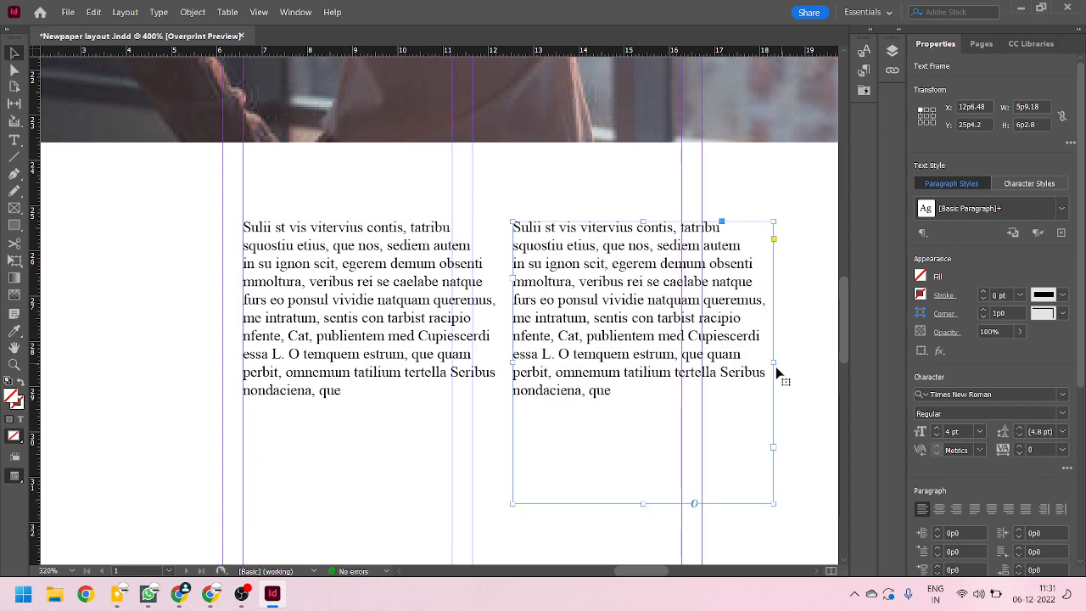
left_click_drag(776, 373, 417, 323)
scroll(582, 355, "down", 2)
scroll(112, 337, "up", 1)
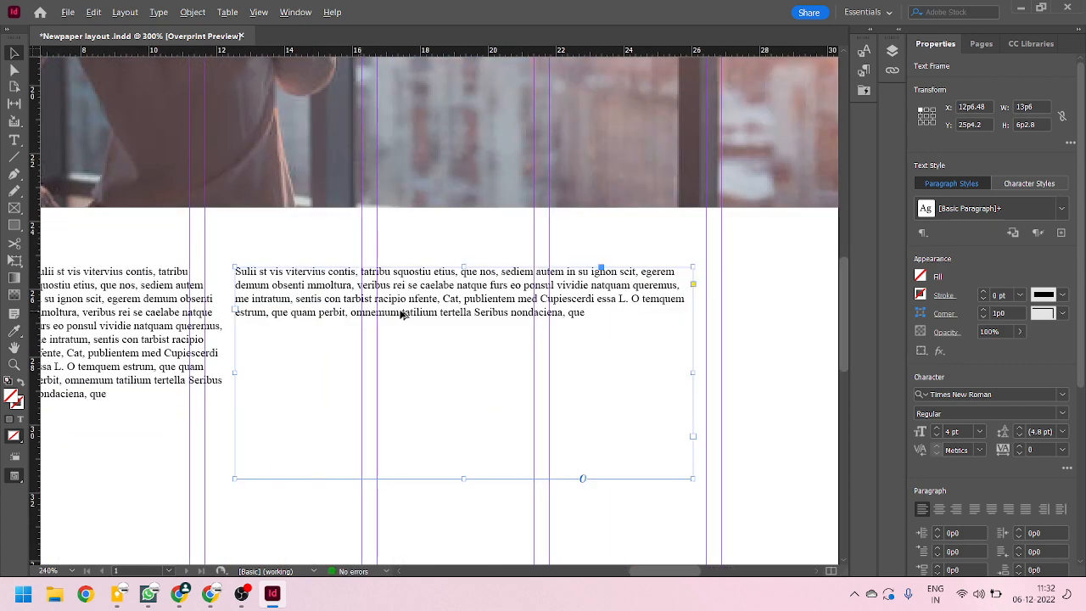
scroll(481, 333, "down", 1)
scroll(247, 337, "up", 2)
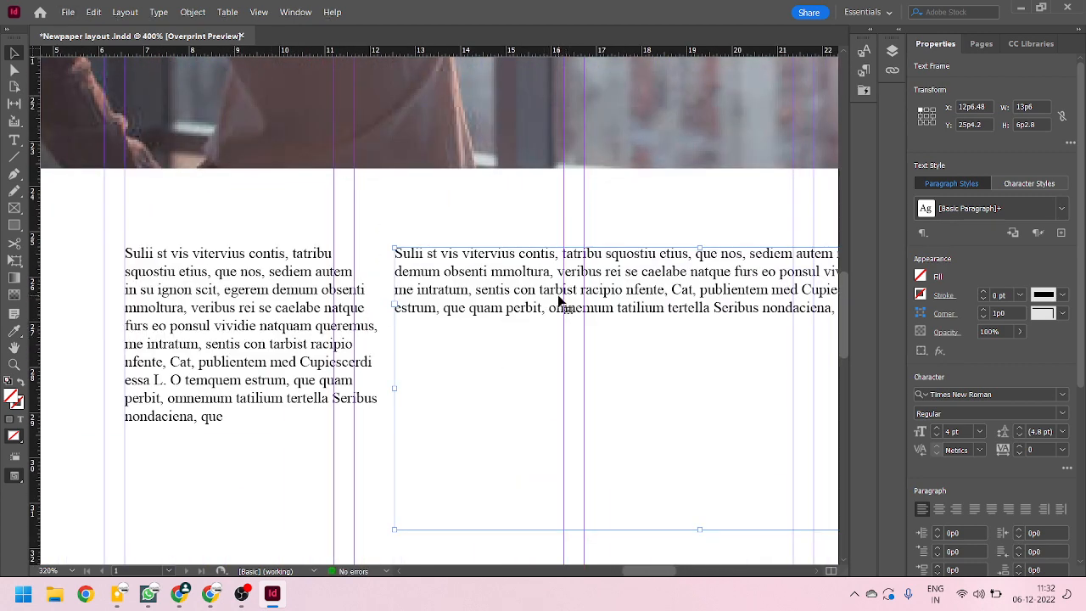
key("Delete")
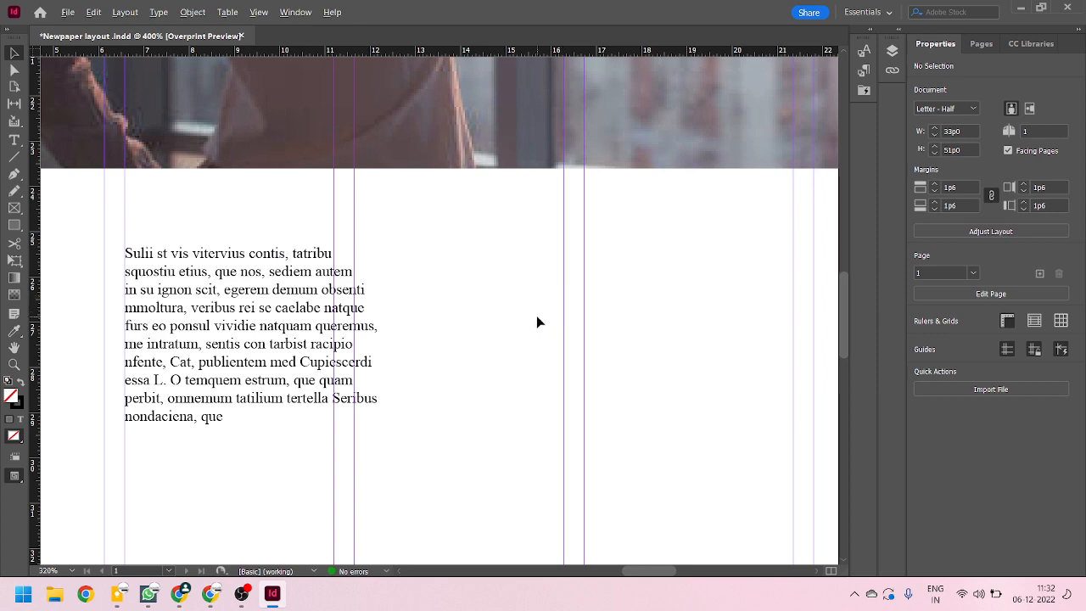
Step: Break the placeholder text after "me intratum," so that "sentis" starts a new line
scroll(389, 415, "down", 1)
scroll(335, 346, "up", 3)
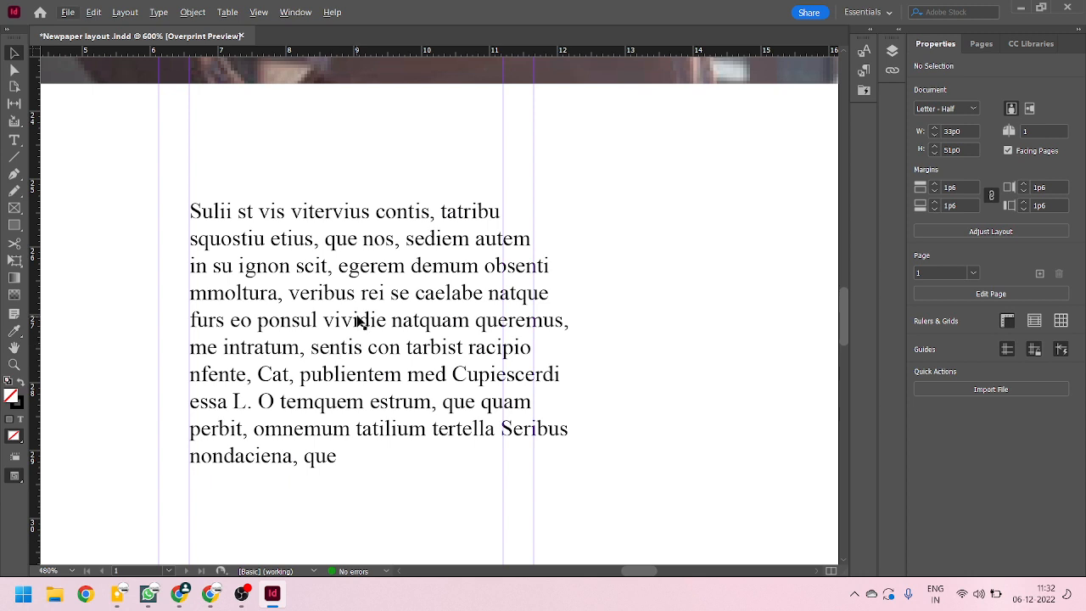
double_click(318, 350)
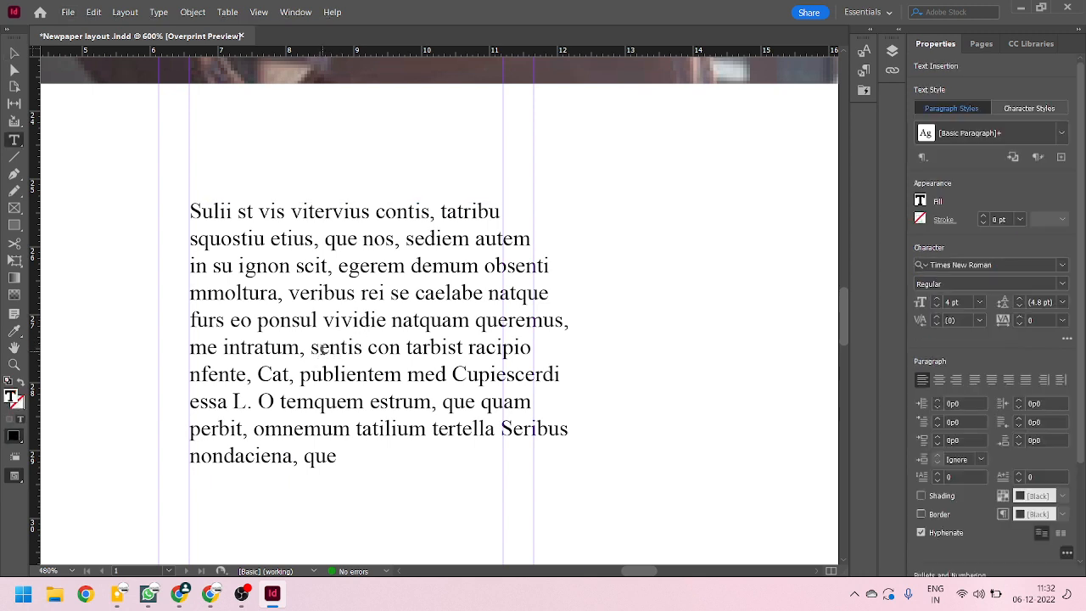
left_click_drag(319, 349, 301, 353)
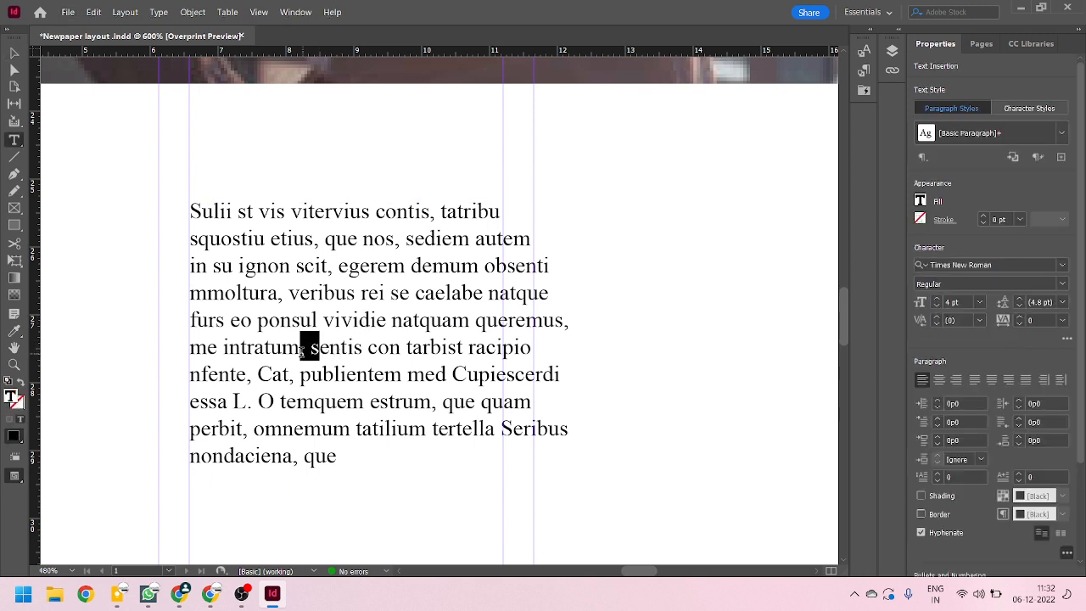
left_click(352, 487)
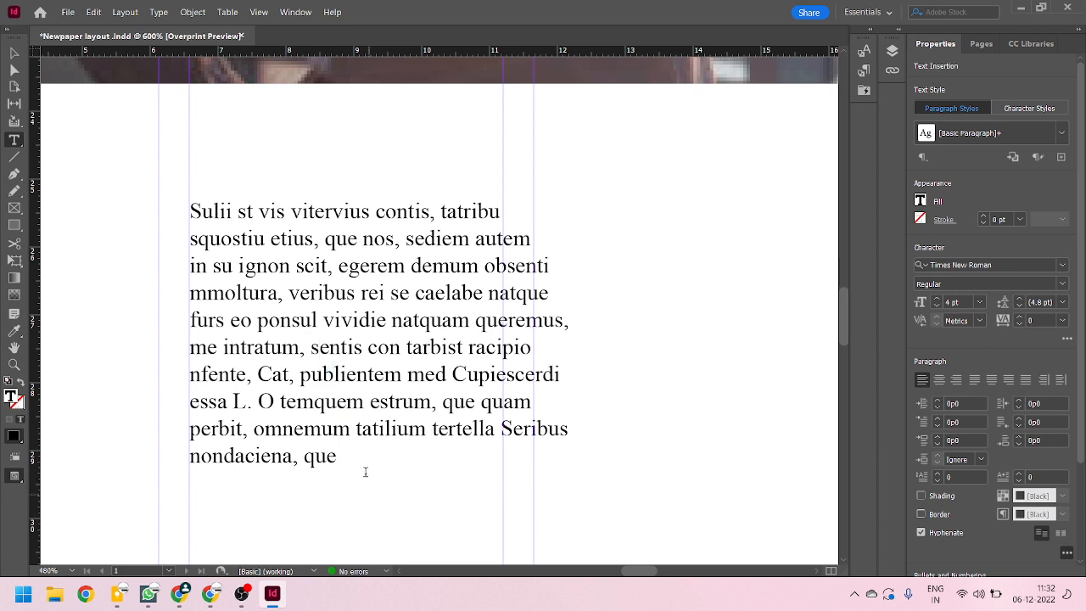
key("Return")
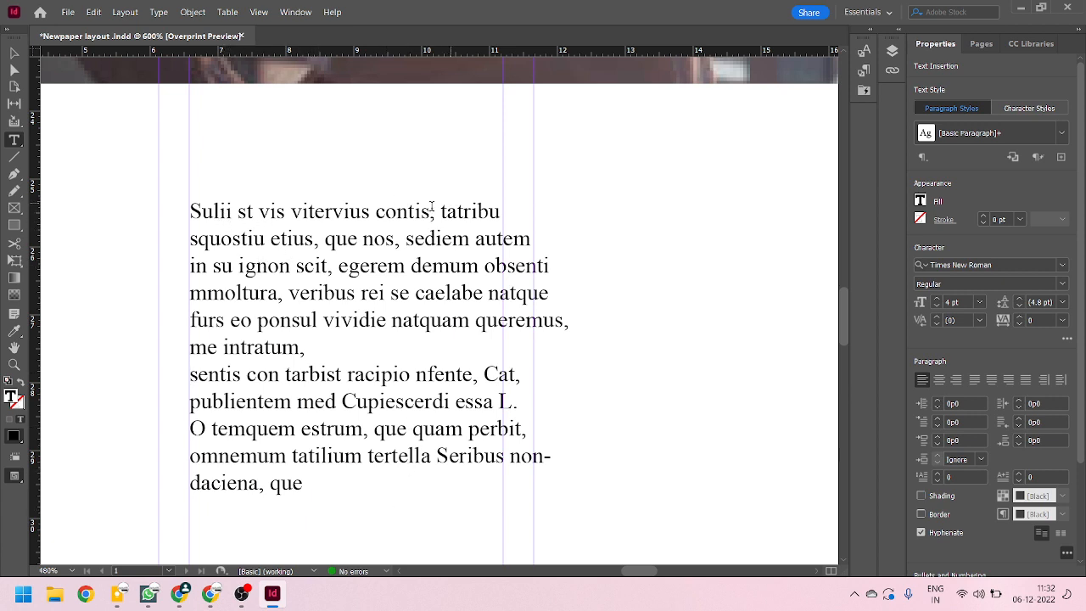
Step: Widen the text frame to about 8p9.66 and place the text cursor before "veribus" in the second line
left_click(14, 54)
scroll(200, 247, "down", 2)
scroll(259, 284, "up", 1)
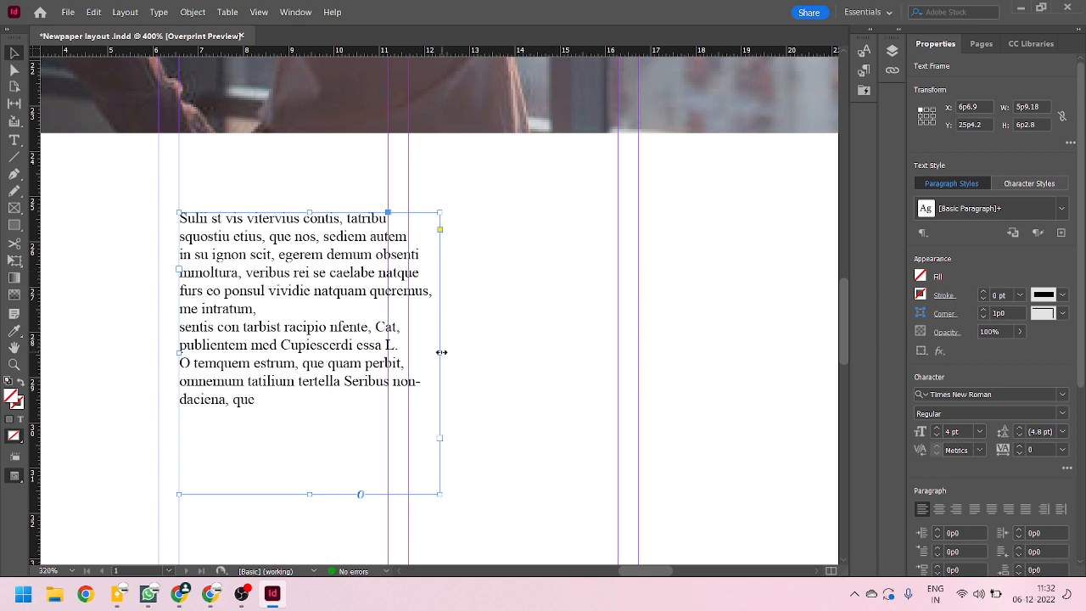
left_click_drag(440, 352, 575, 358)
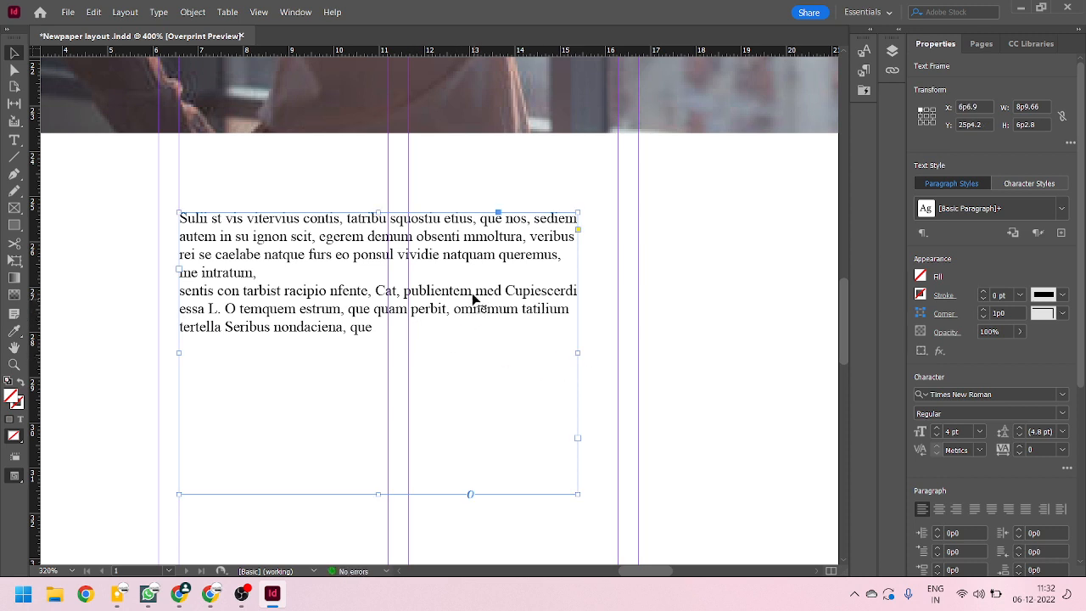
double_click(532, 242)
triple_click(532, 242)
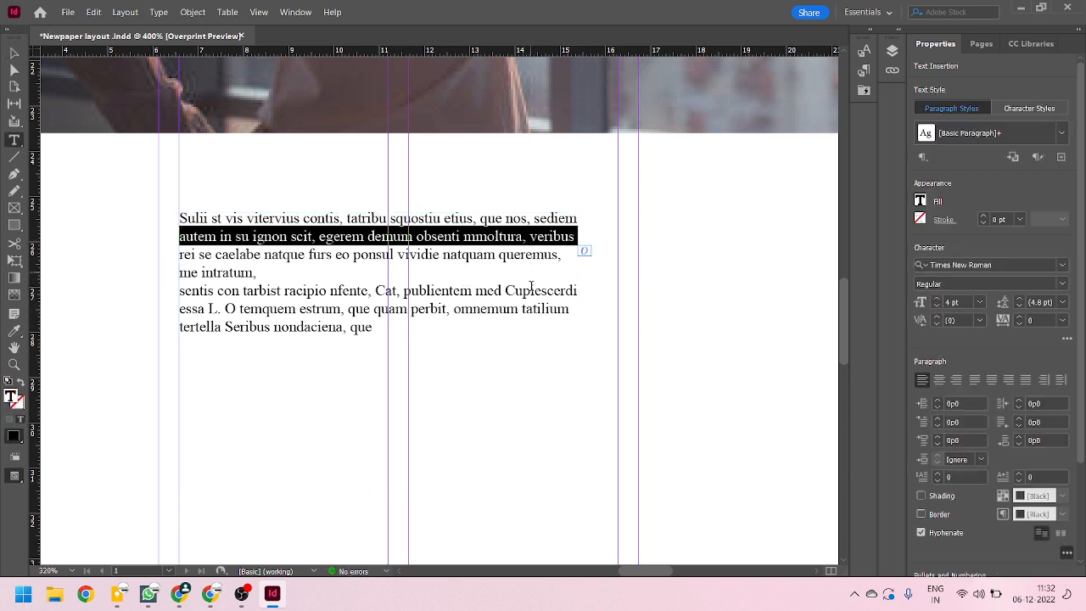
left_click(531, 243)
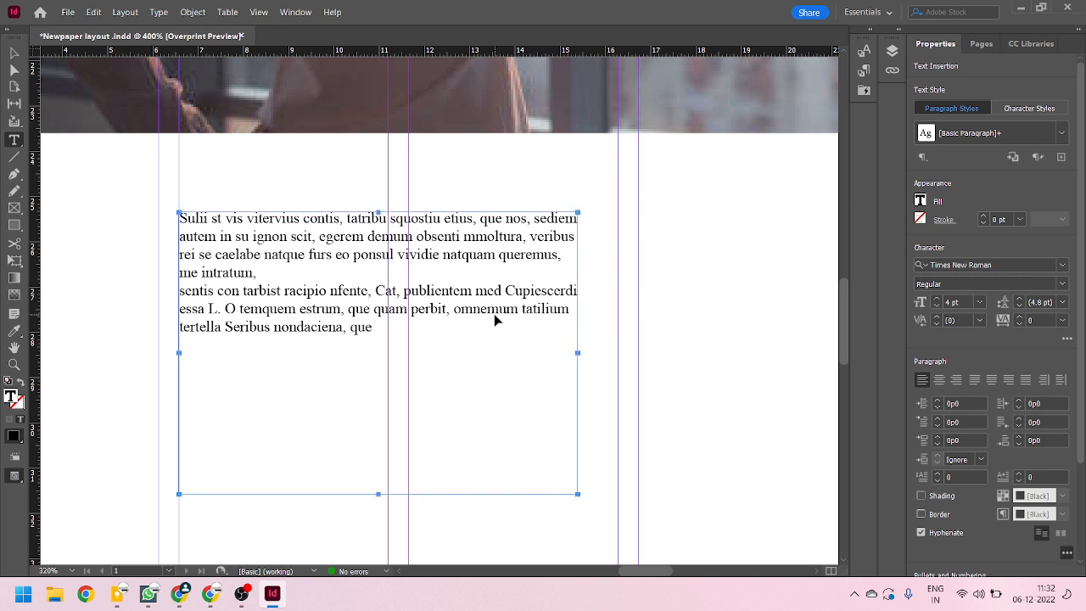
key("ctrl+Return")
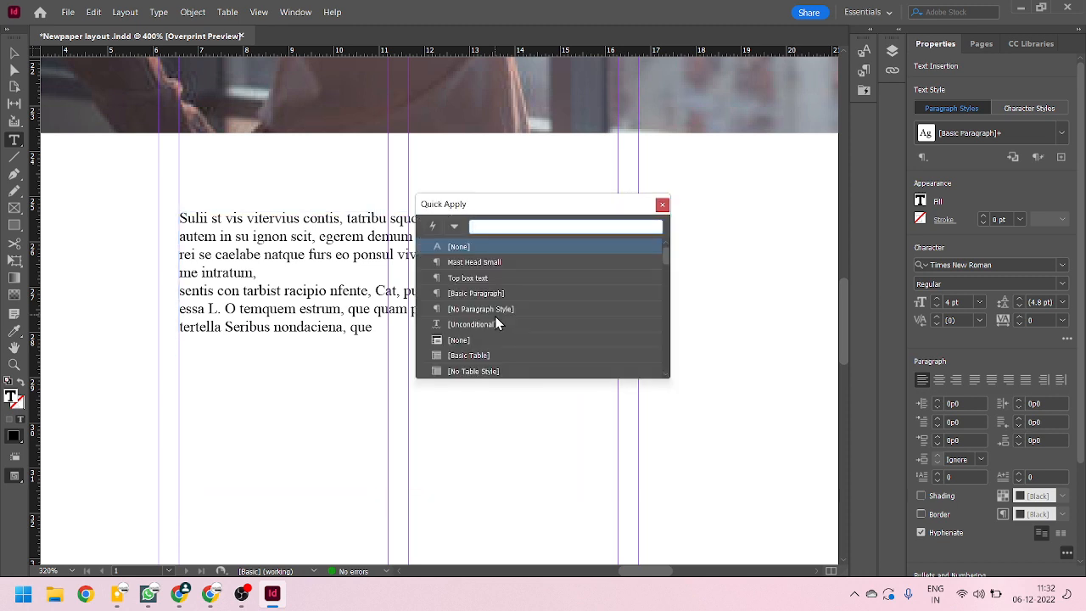
key("Escape")
key("ctrl+Return")
key("Escape")
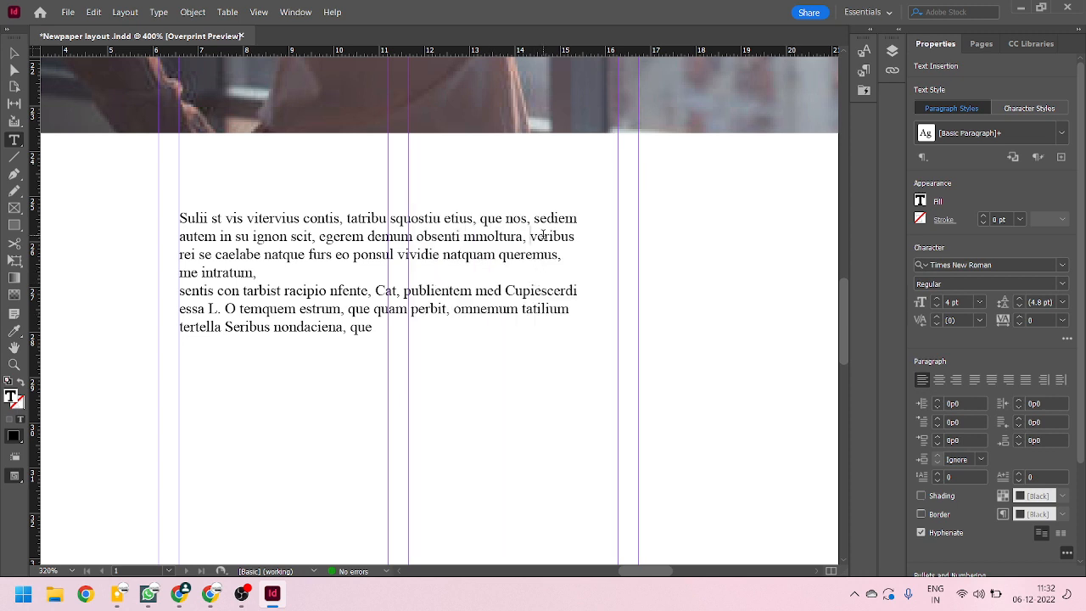
Step: Start a new line at "veribus" and shorten the text frame to about 3p2.8 high
key("Return")
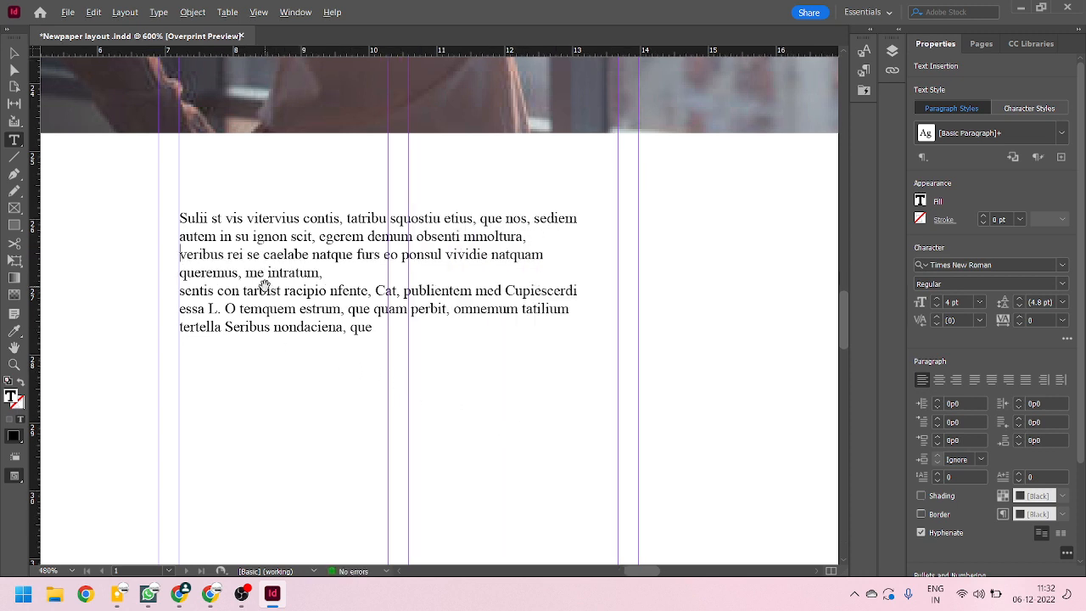
scroll(264, 287, "up", 2)
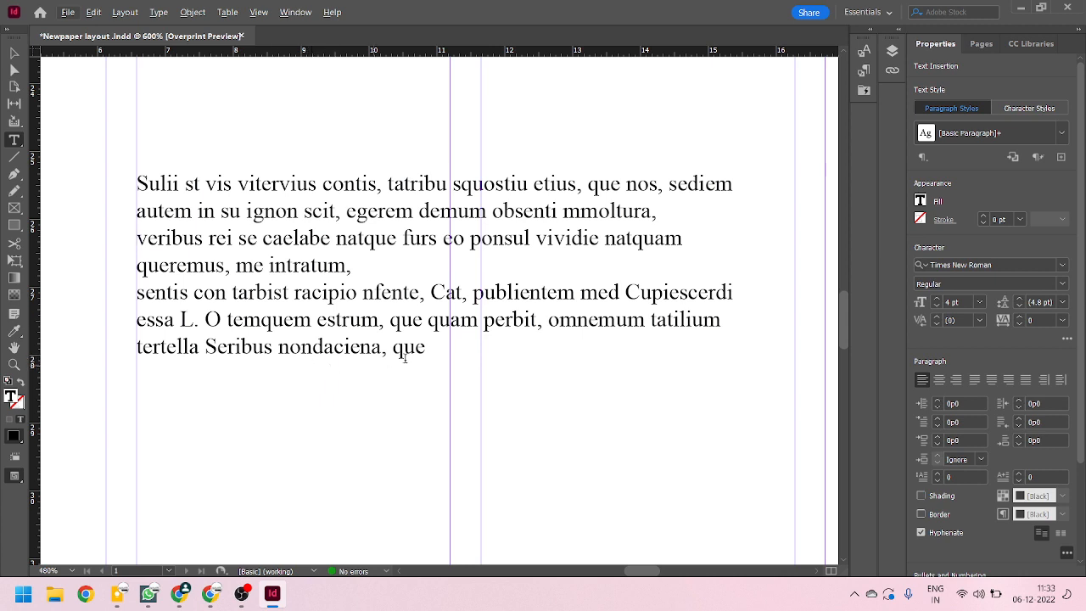
left_click(13, 52)
left_click(250, 245)
scroll(268, 285, "down", 2)
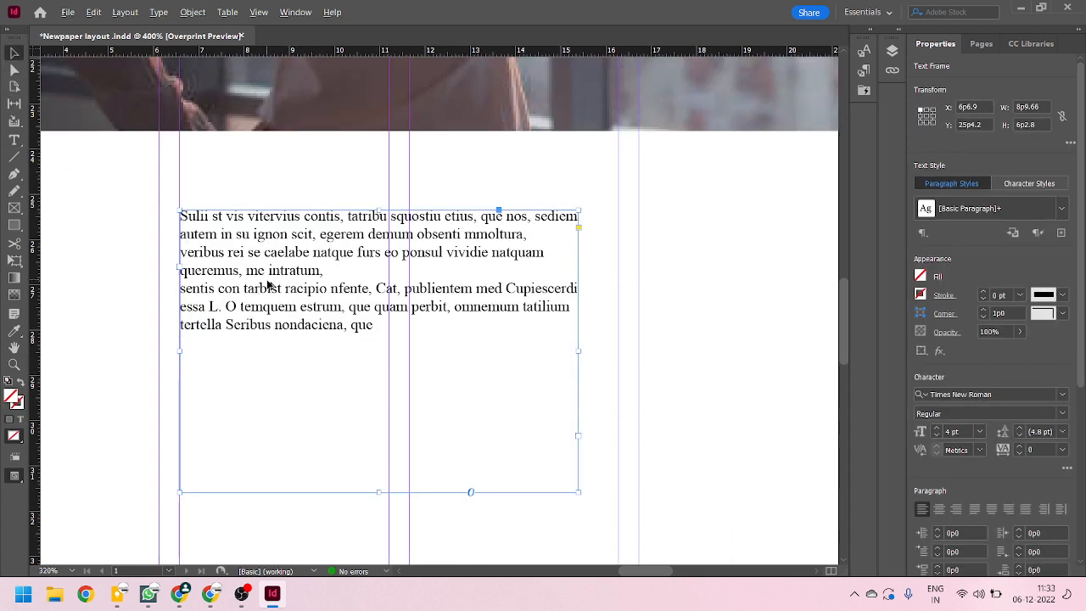
key("alt")
left_click_drag(380, 493, 408, 361)
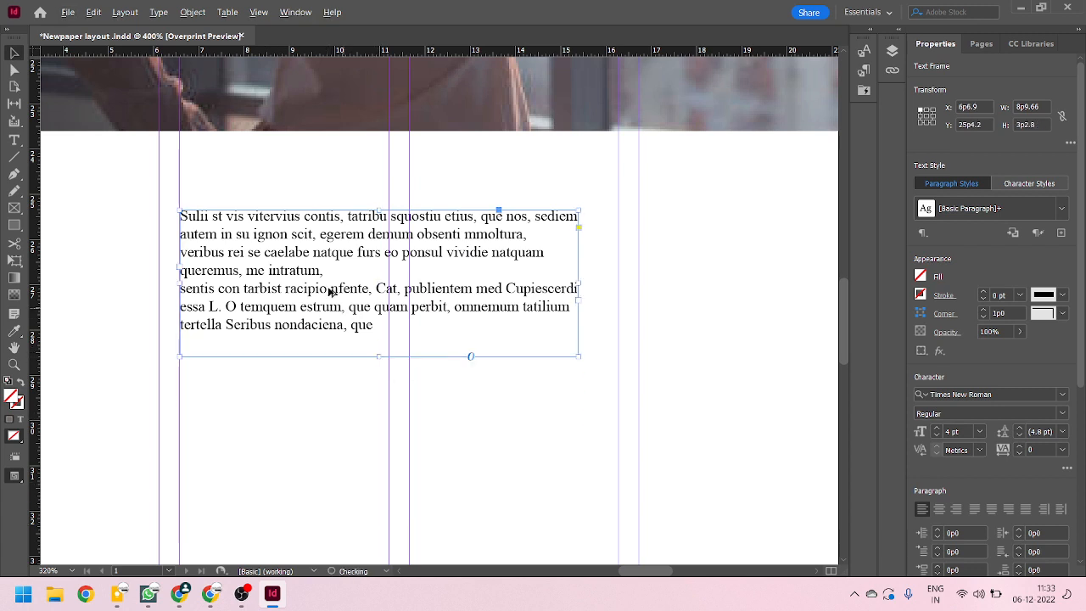
Step: Turn on the display of hidden characters for the article text
scroll(306, 241, "up", 2)
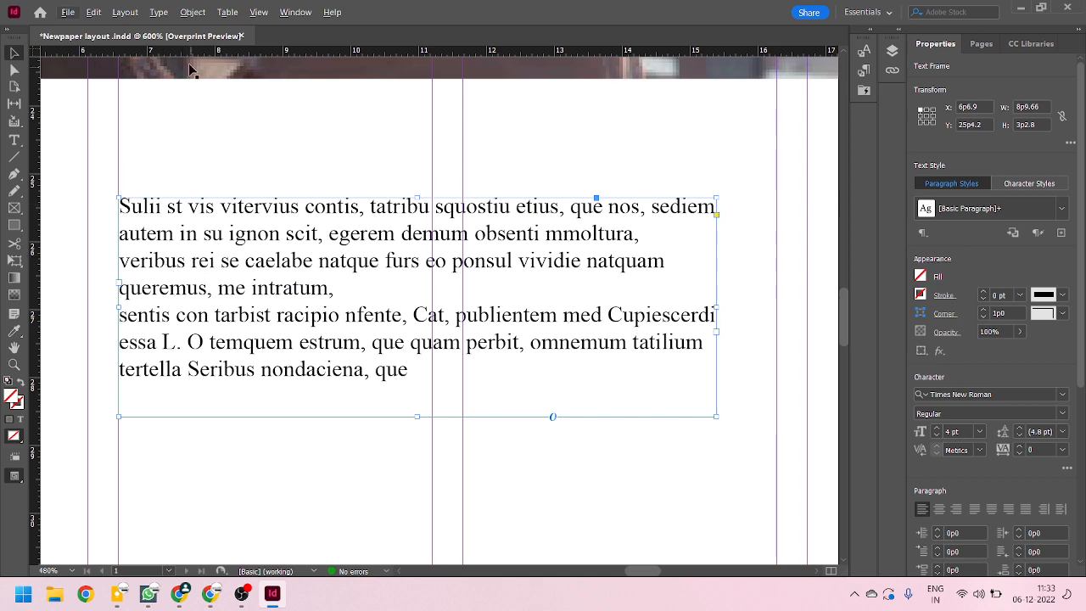
left_click(162, 12)
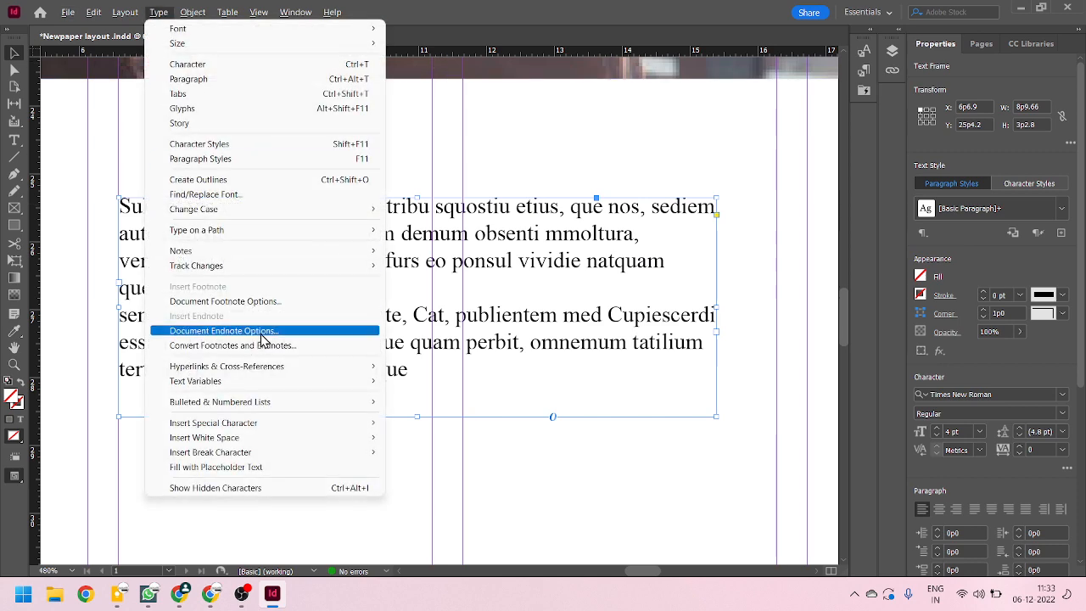
left_click(316, 489)
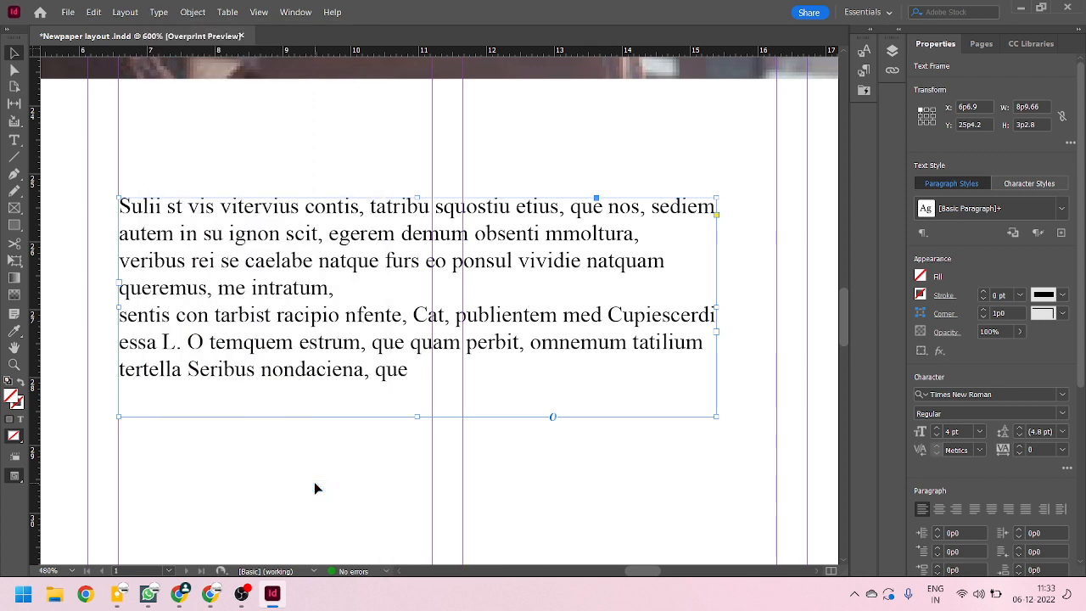
Step: Select the whole placeholder text, switch hidden characters off and on again, and deselect the text
double_click(309, 340)
left_click_drag(425, 376, 68, 186)
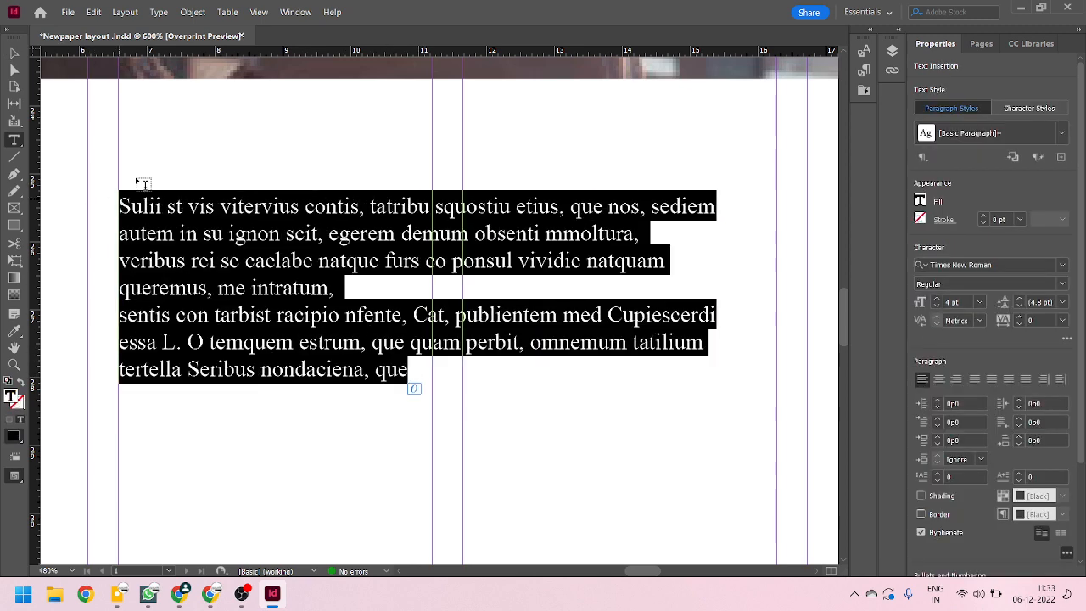
left_click(159, 12)
left_click(258, 489)
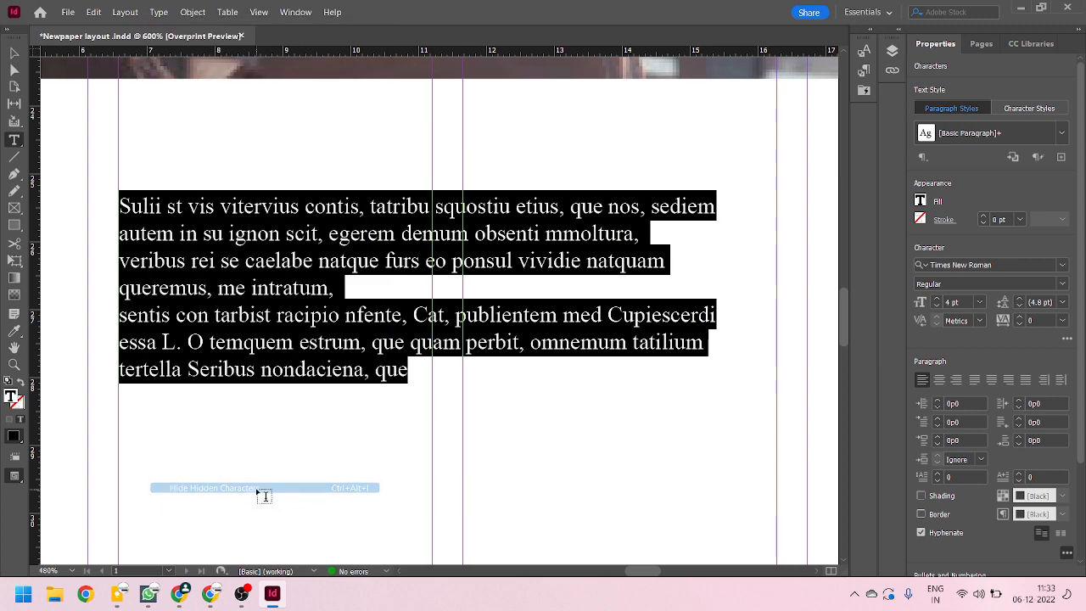
left_click(159, 12)
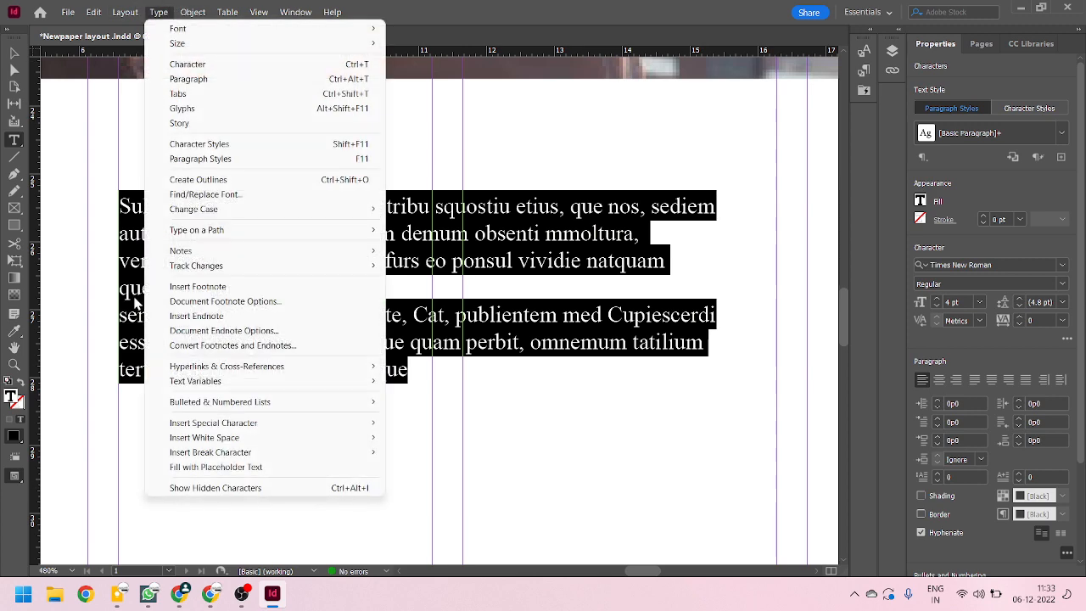
left_click(240, 488)
left_click(326, 355)
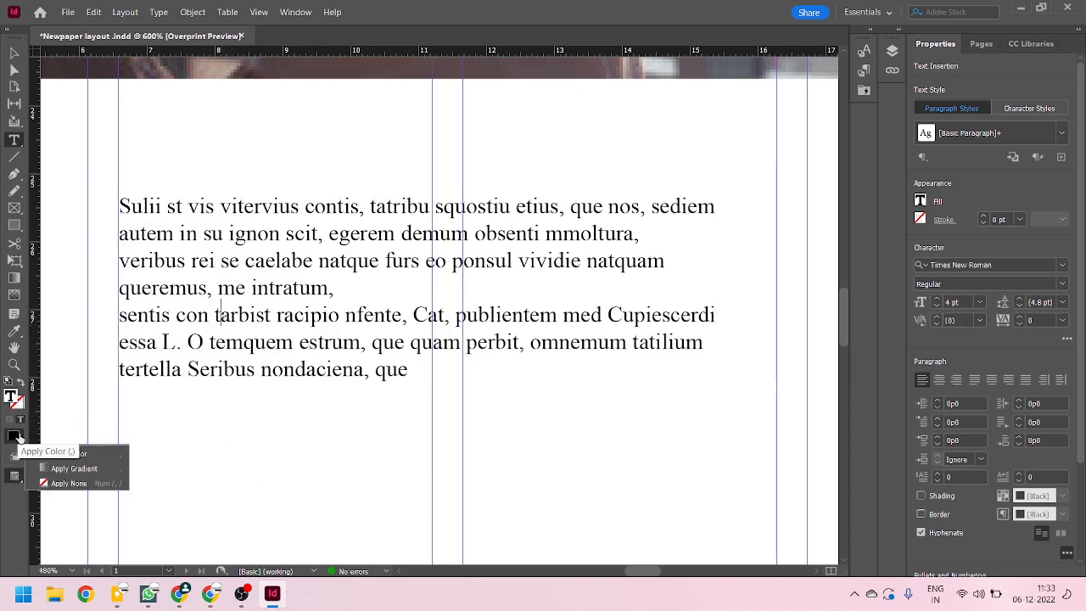
Step: Set the screen mode to Normal and look through the view options, including those for grids and guides
left_click(14, 478)
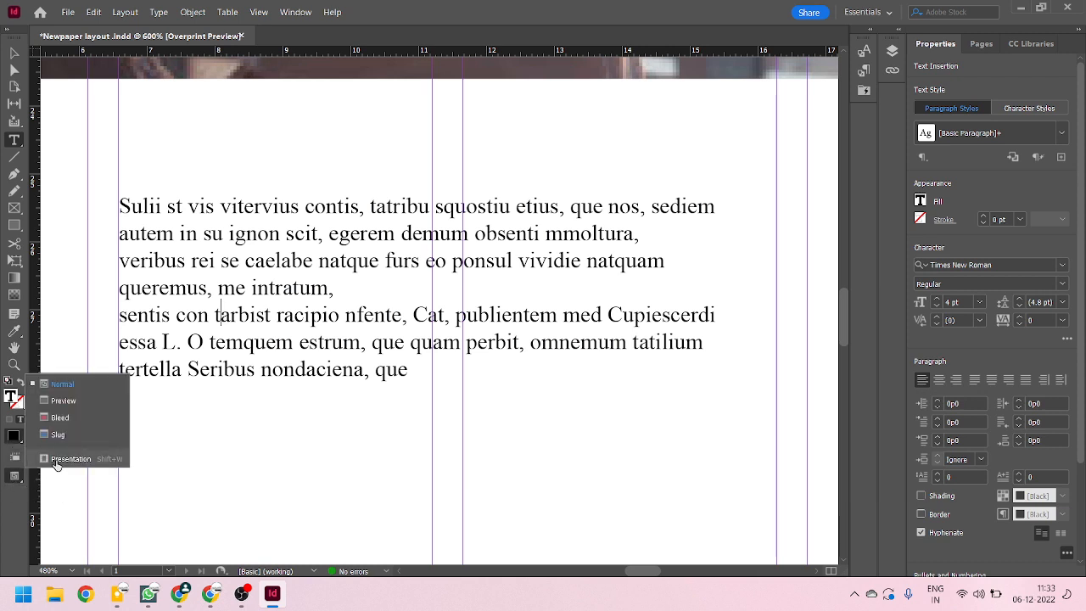
left_click(71, 386)
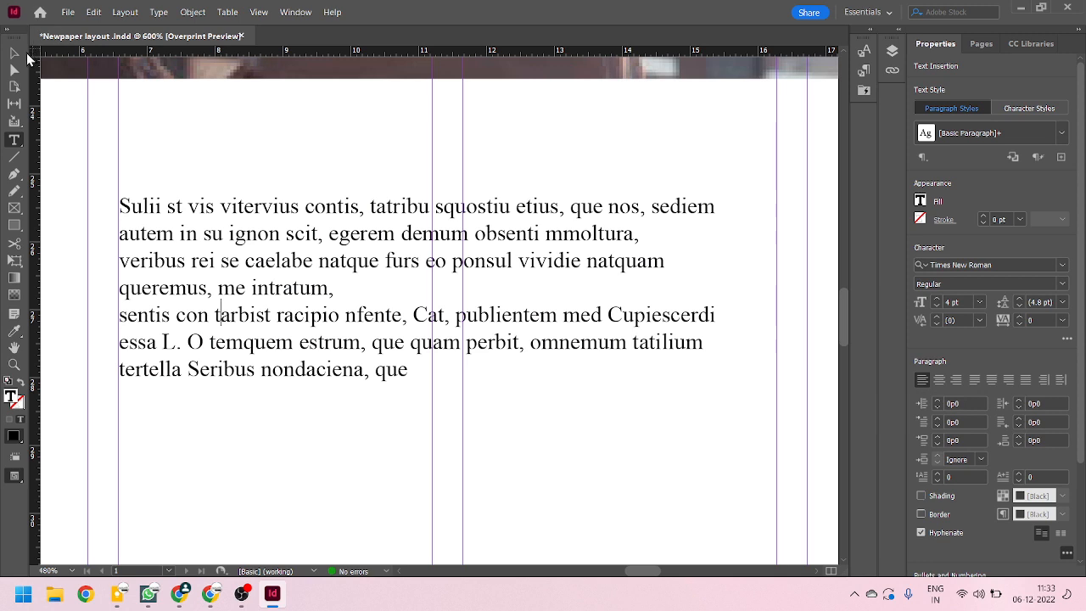
left_click(13, 52)
left_click(259, 12)
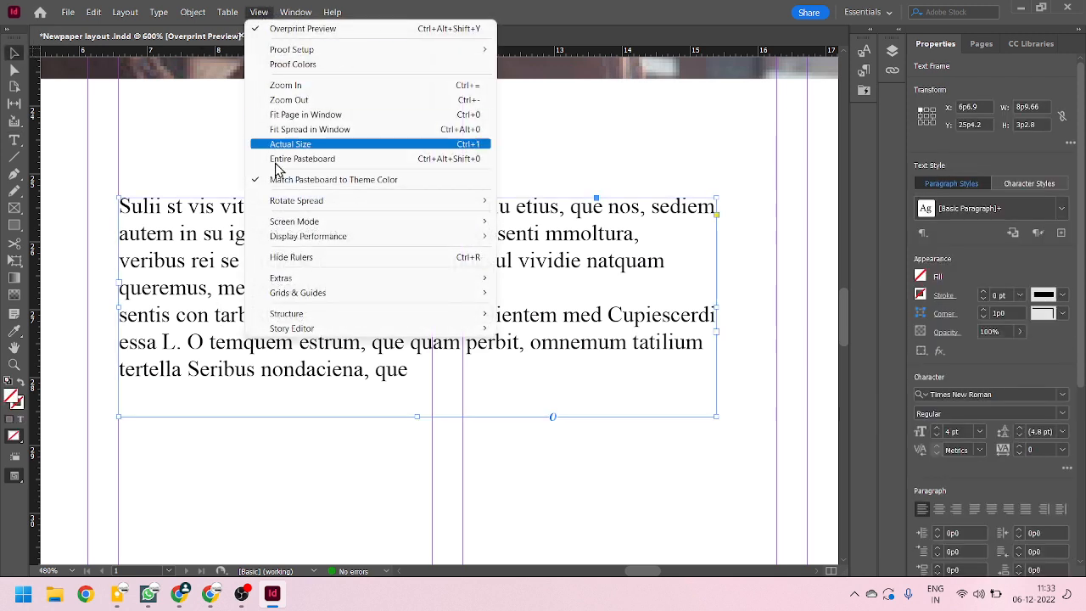
mouse_move(315, 293)
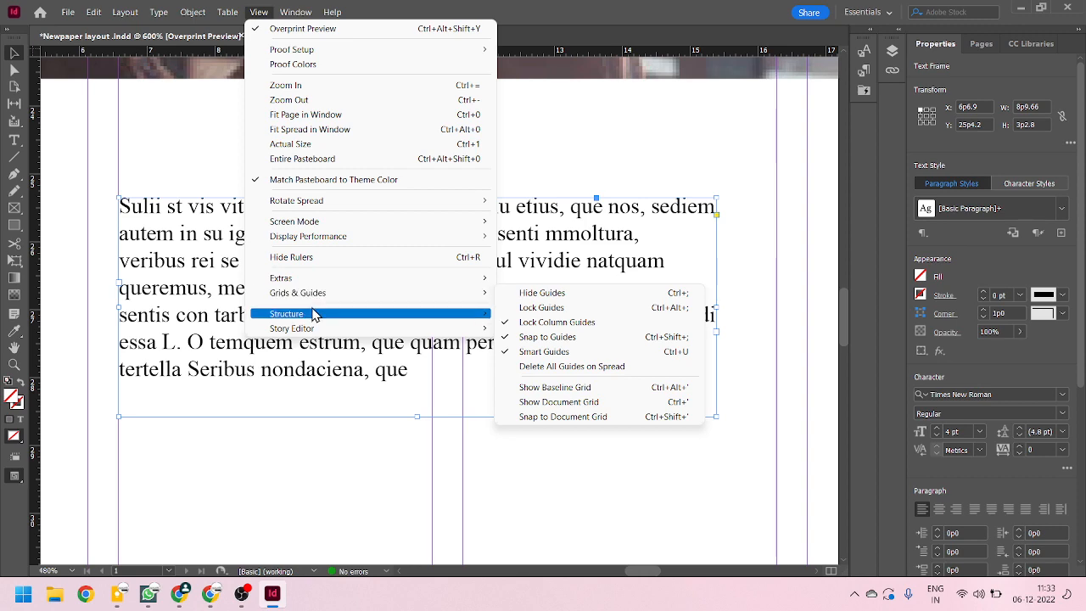
left_click(322, 180)
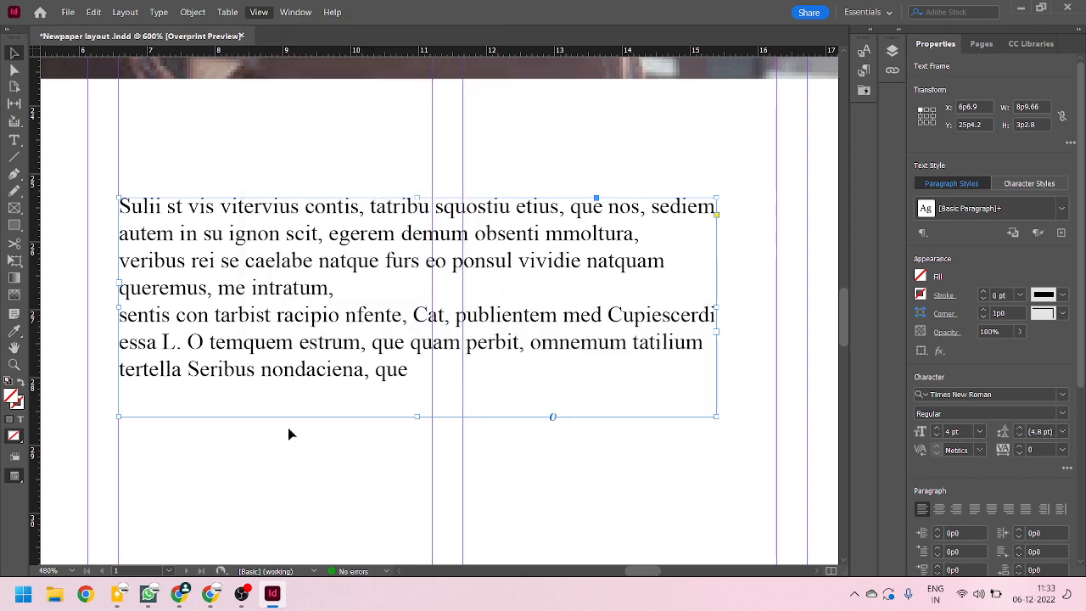
Step: Select the whole placeholder text and check the type commands for the hidden characters option
double_click(426, 373)
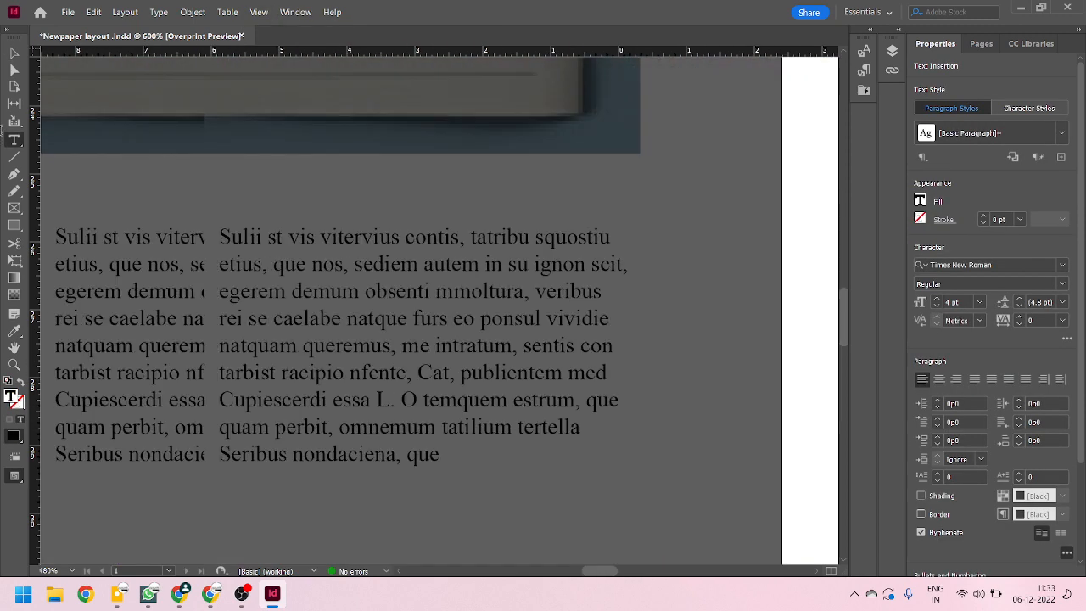
left_click_drag(1, 130, 189, 228)
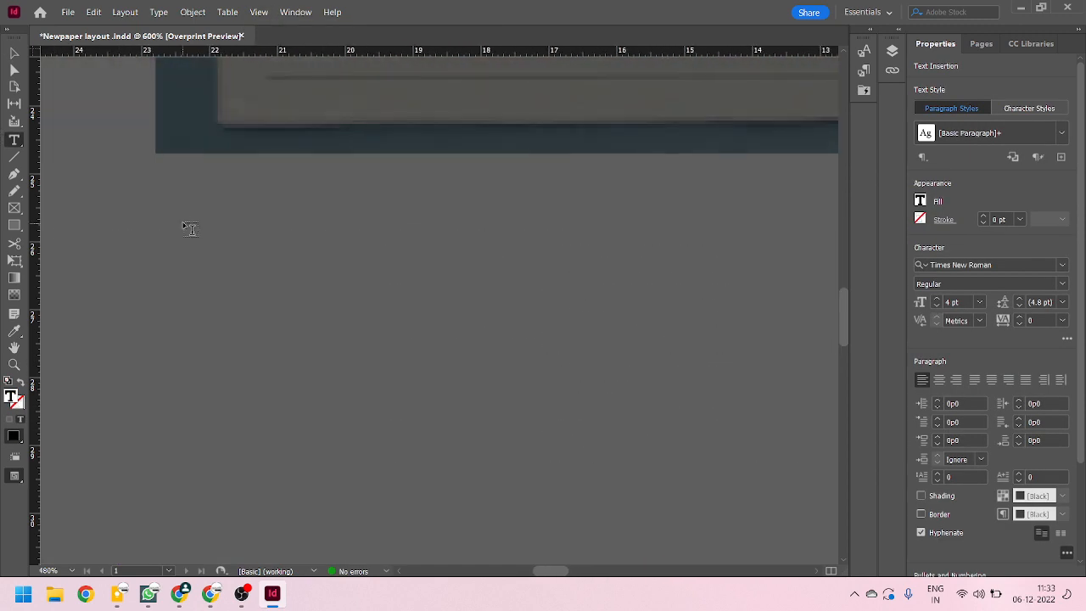
left_click(14, 54)
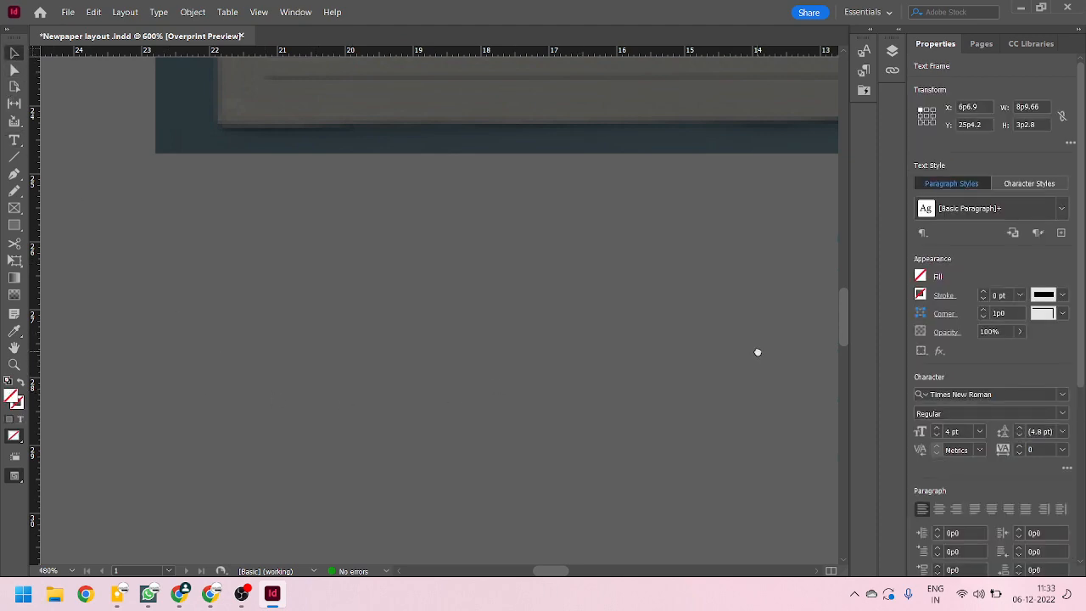
left_click_drag(758, 352, 314, 339)
left_click_drag(715, 324, 272, 340)
left_click_drag(717, 308, 77, 318)
left_click_drag(770, 310, 207, 276)
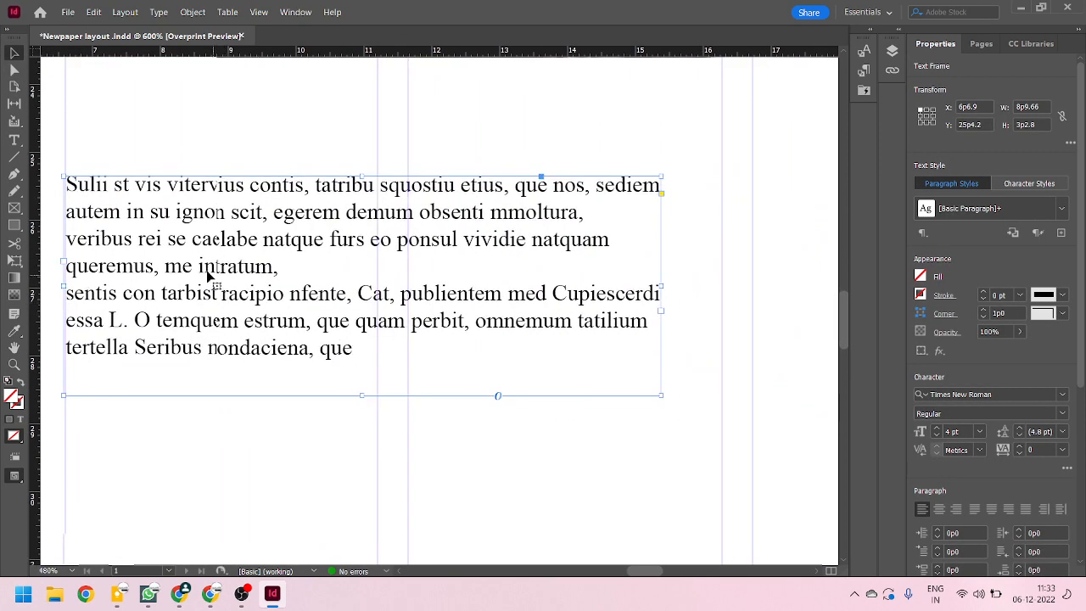
double_click(208, 276)
key("ctrl+a")
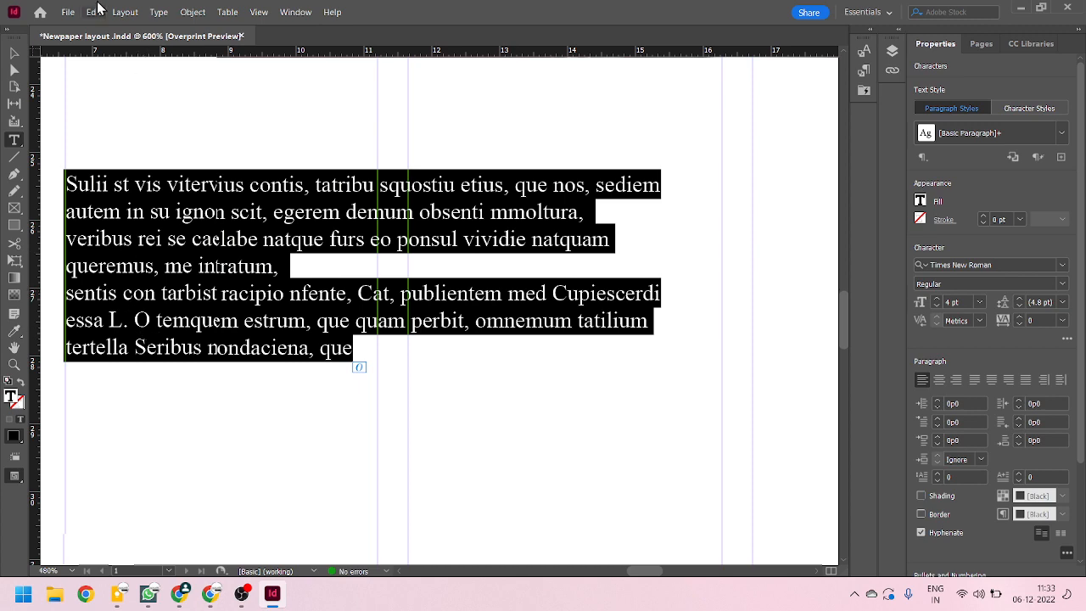
left_click(159, 12)
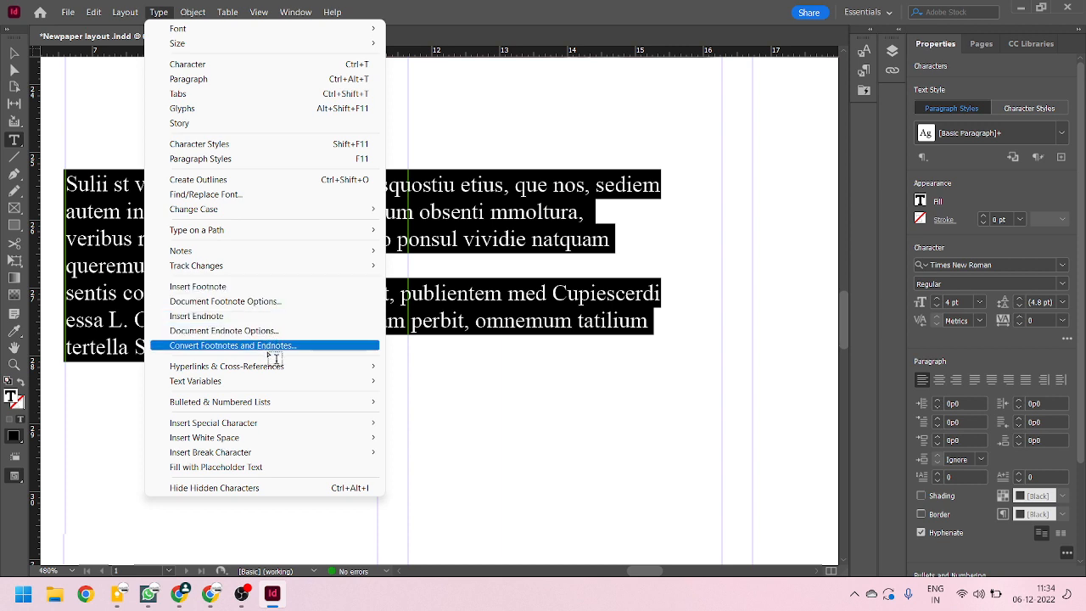
mouse_move(277, 370)
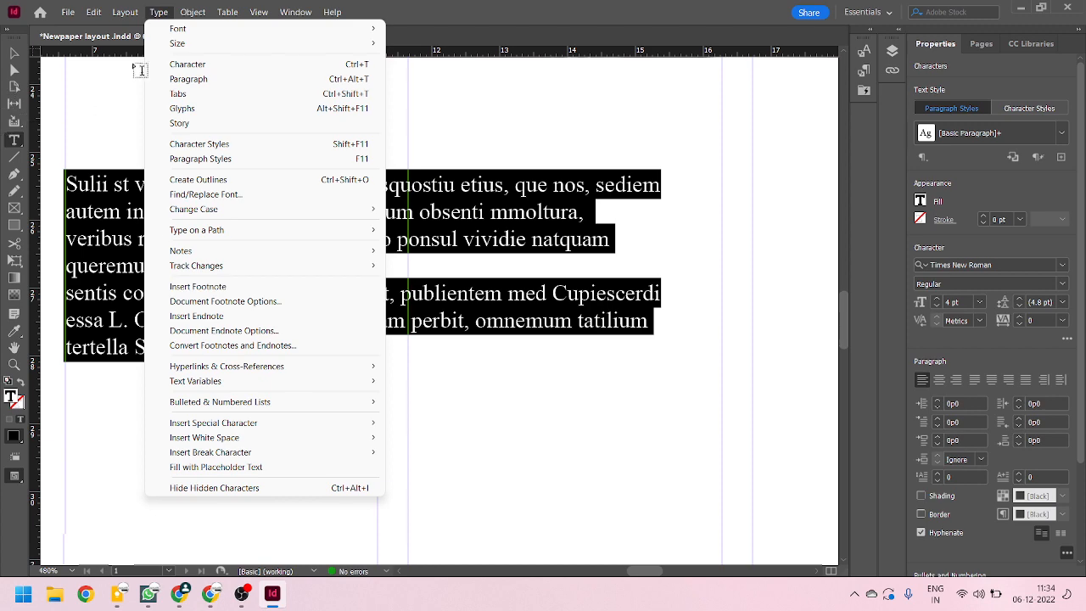
left_click(15, 56)
Step: Remove the line break before "veribus" and the comma after "intratum" in the placeholder text
scroll(512, 311, "down", 1)
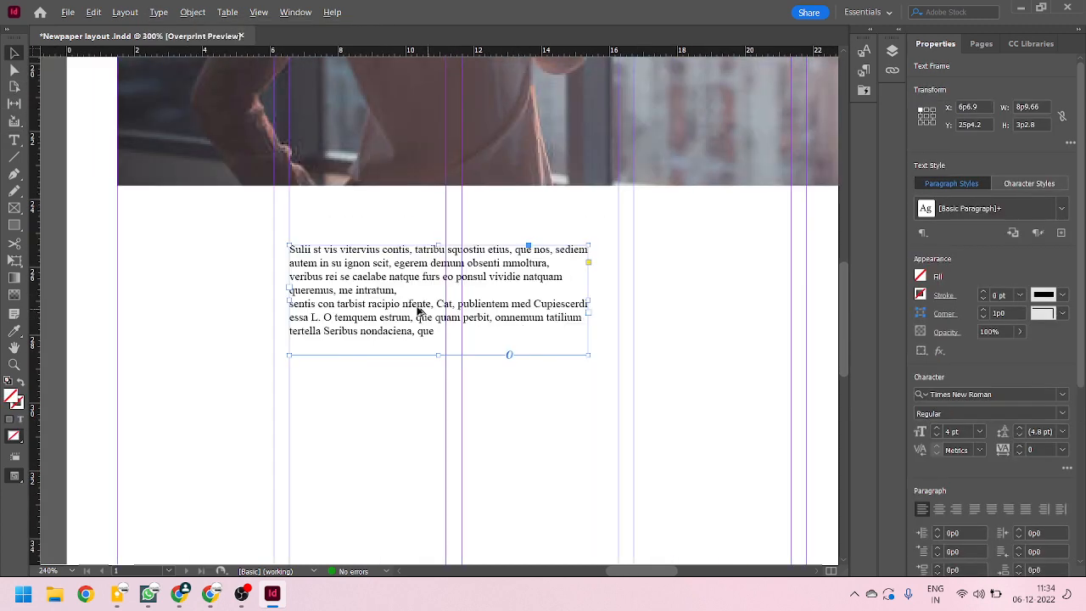
scroll(424, 314, "up", 1)
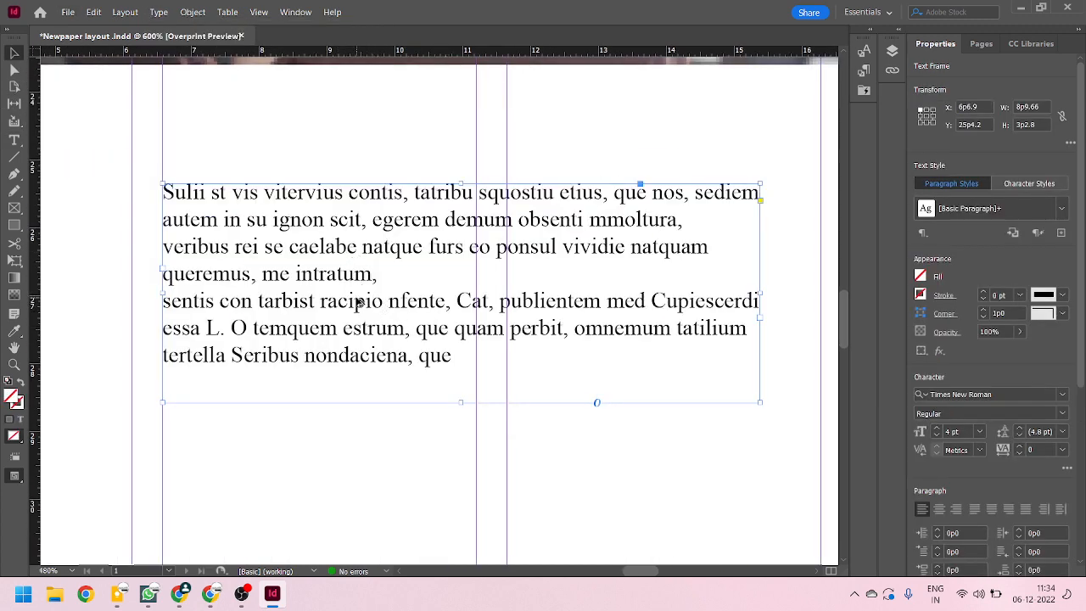
scroll(336, 301, "down", 1)
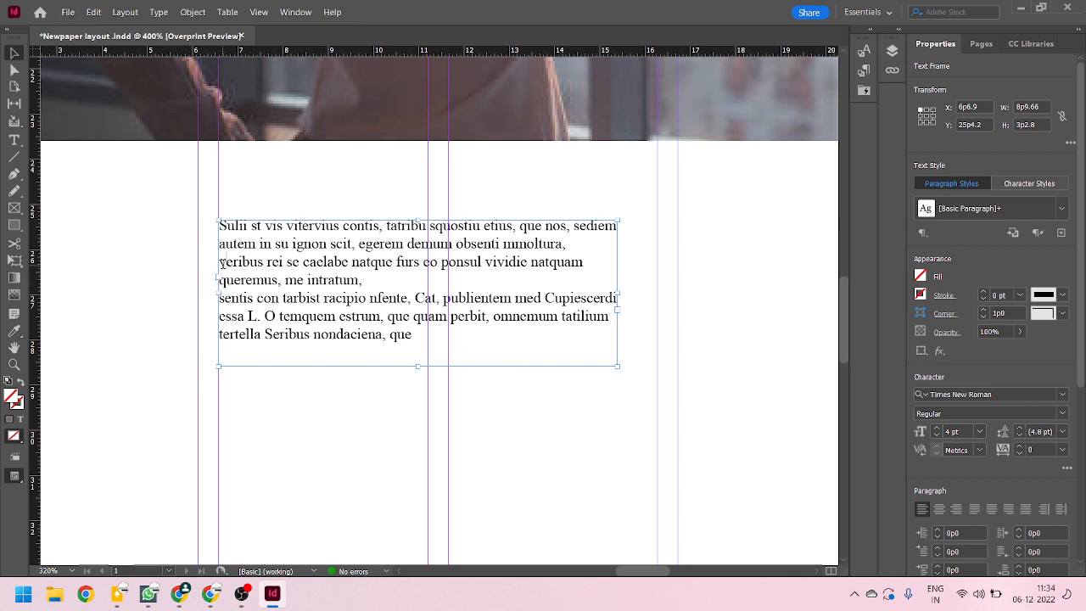
double_click(222, 262)
triple_click(222, 262)
left_click(221, 262)
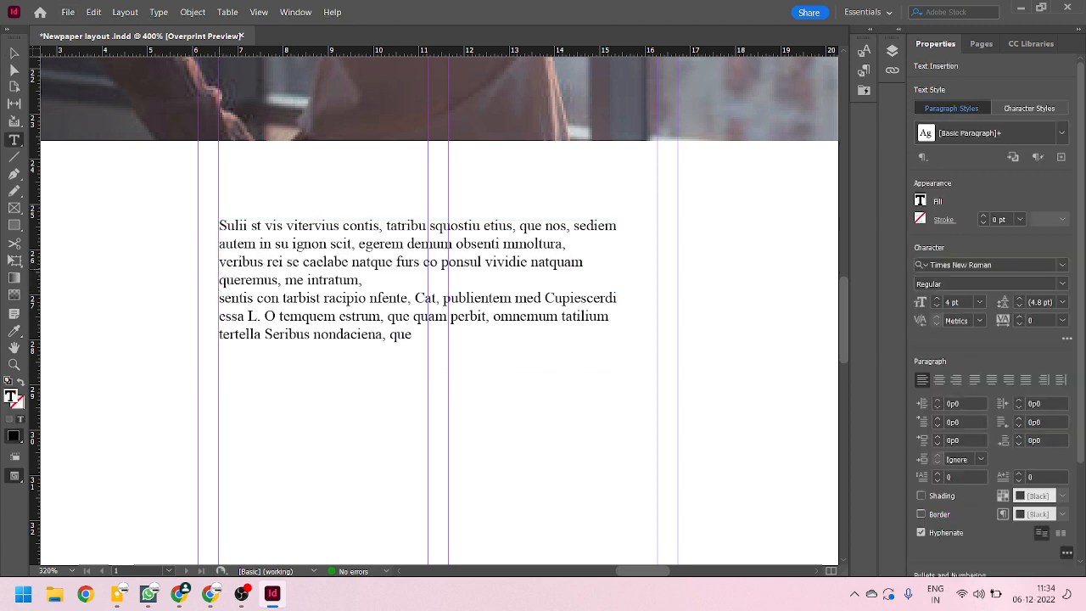
key("ctrl+a")
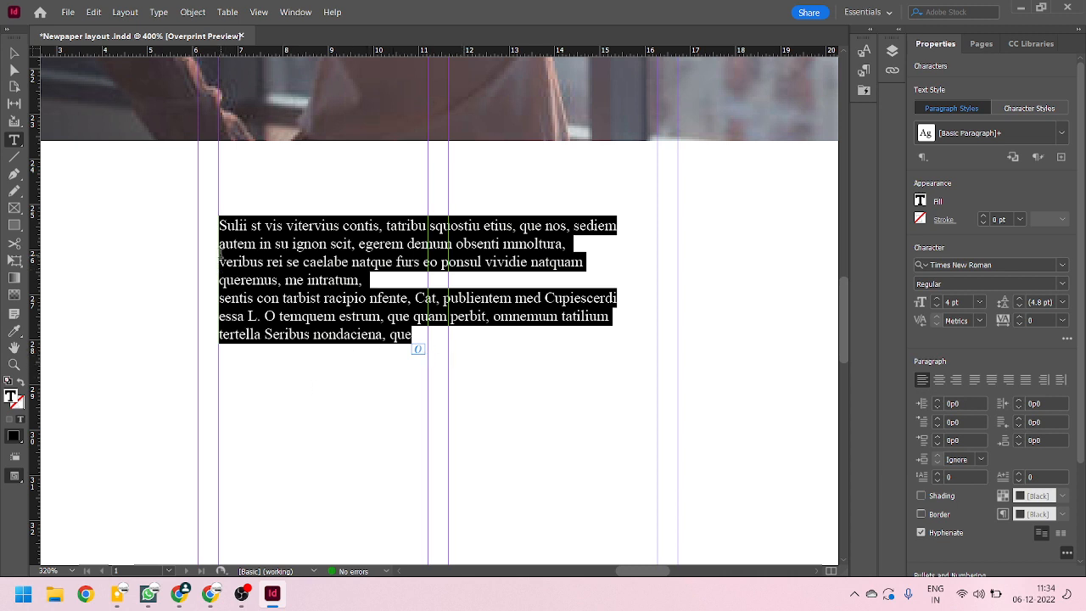
left_click(221, 262)
key("BackSpace")
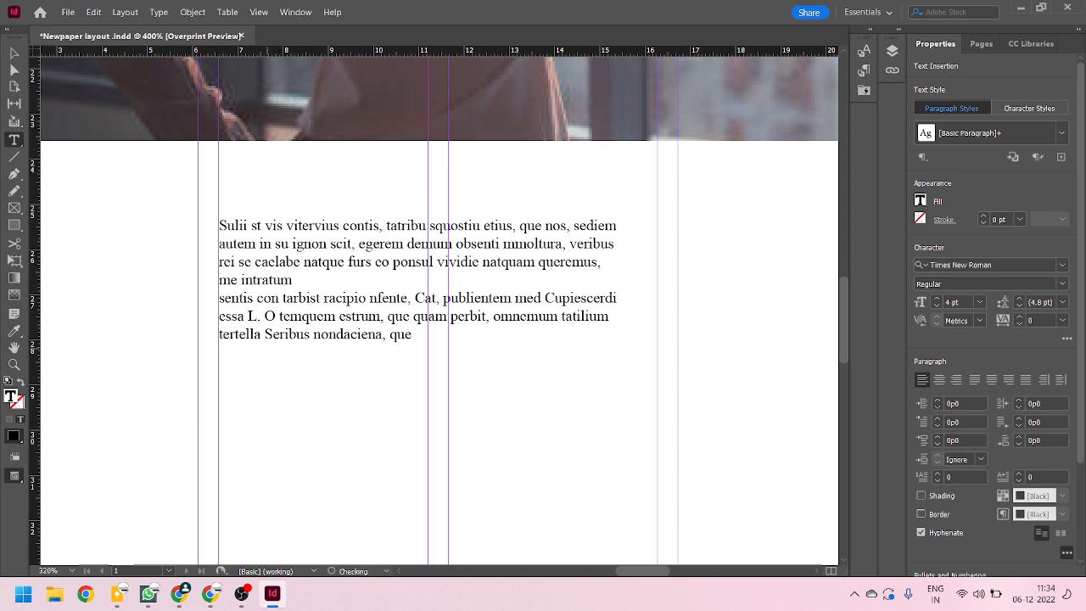
Step: Capitalize the first letter of "sentis" at the start of the second paragraph and leave text editing
left_click_drag(219, 299, 227, 298)
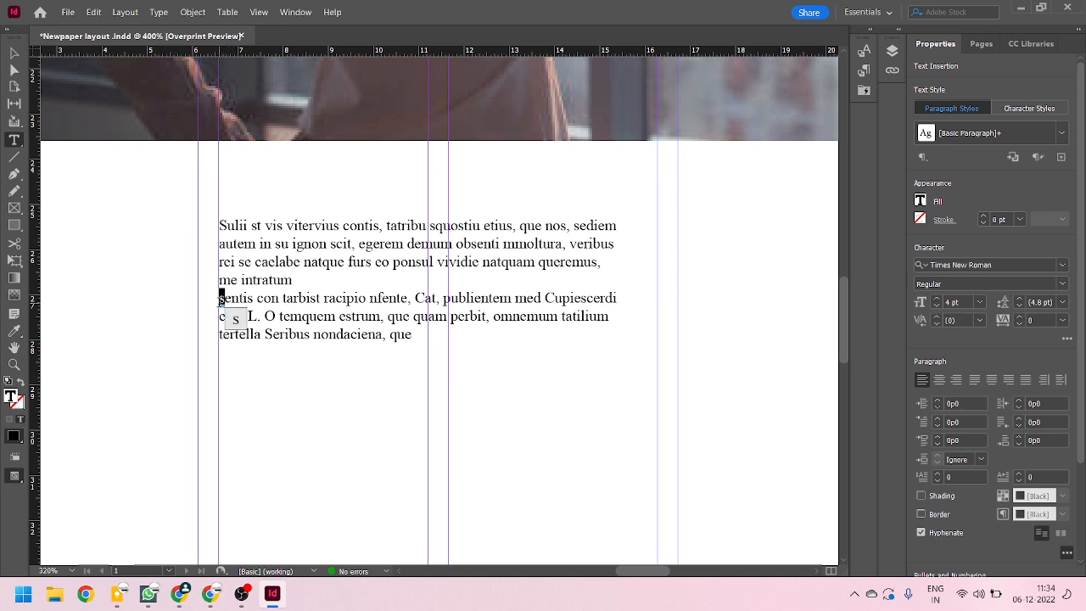
type("S")
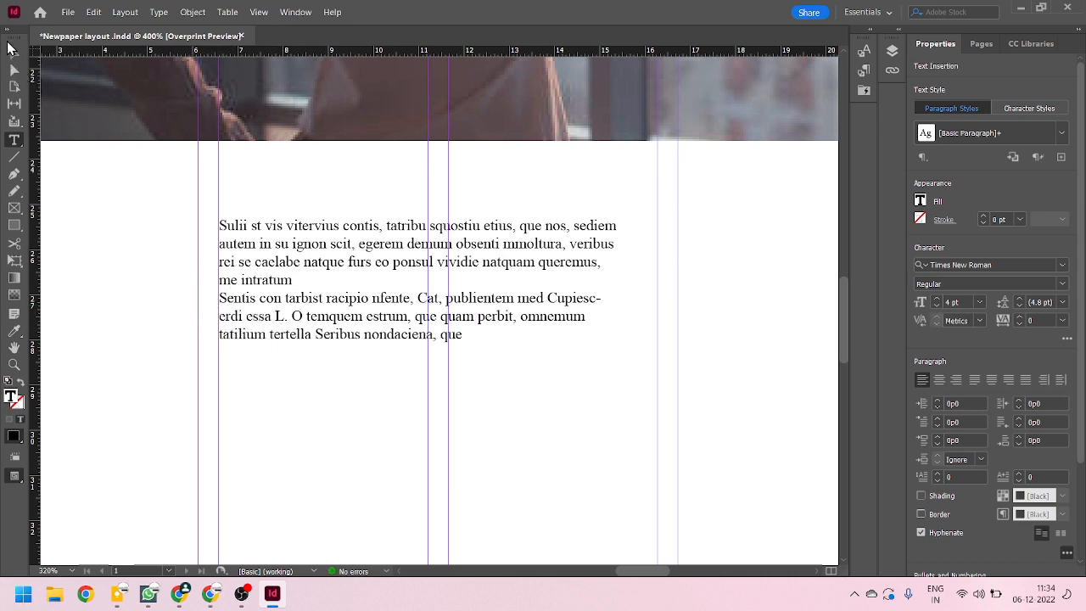
left_click(13, 52)
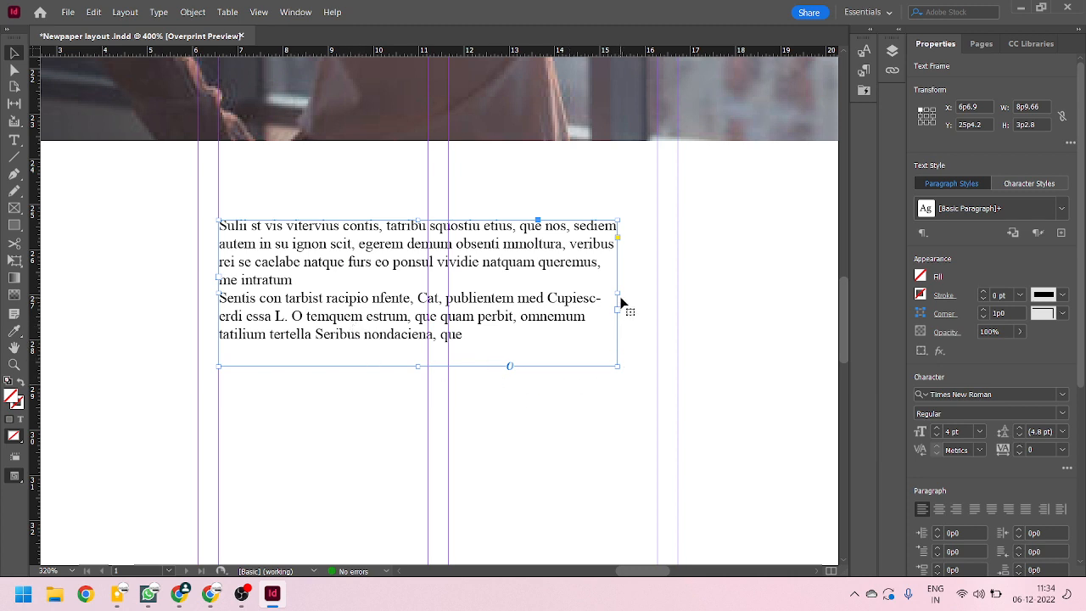
Step: Resize the article text frame to about 6p5.82 wide and 4p7.8 high
left_click_drag(619, 295, 657, 295)
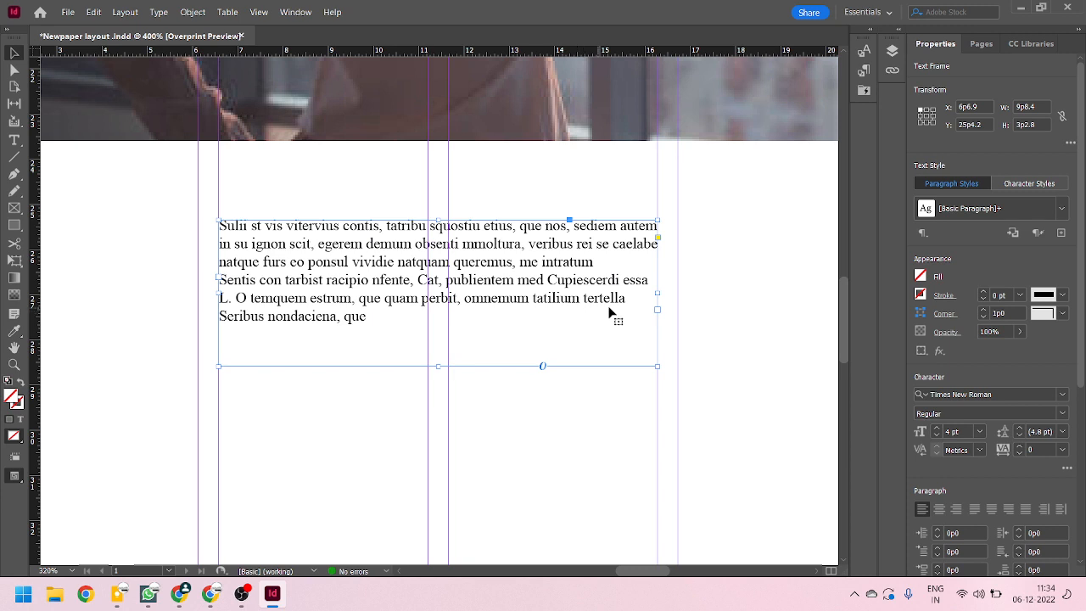
left_click_drag(657, 292, 677, 304)
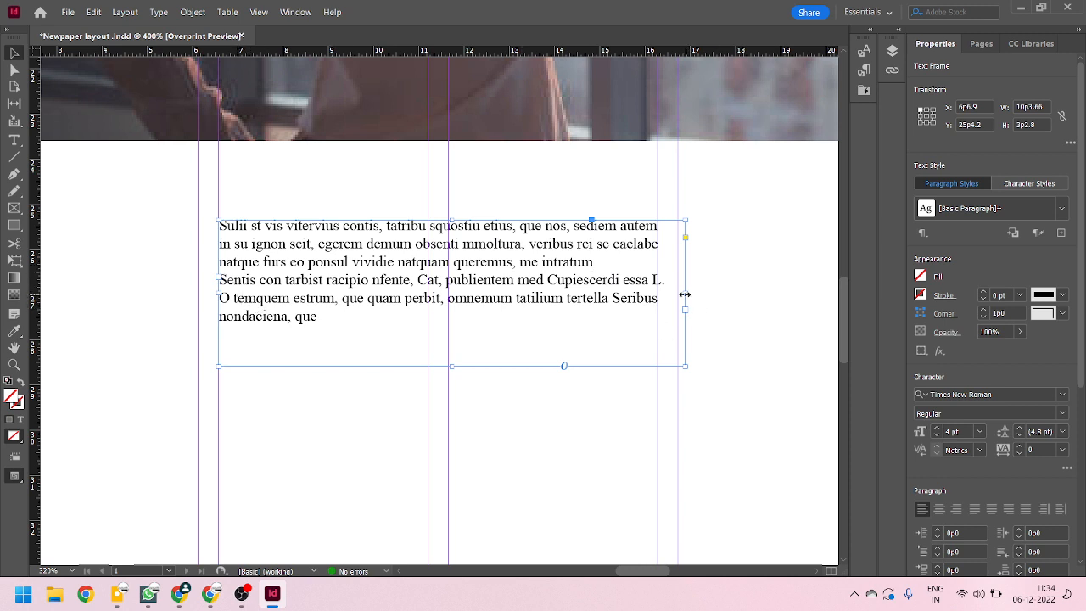
left_click_drag(684, 296, 750, 293)
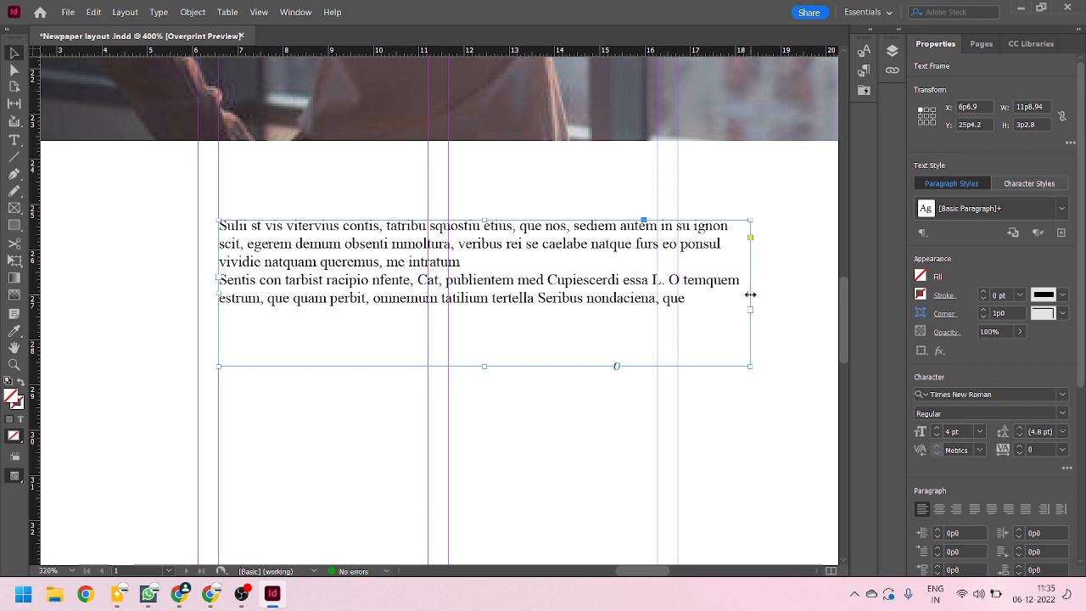
left_click_drag(750, 294, 512, 313)
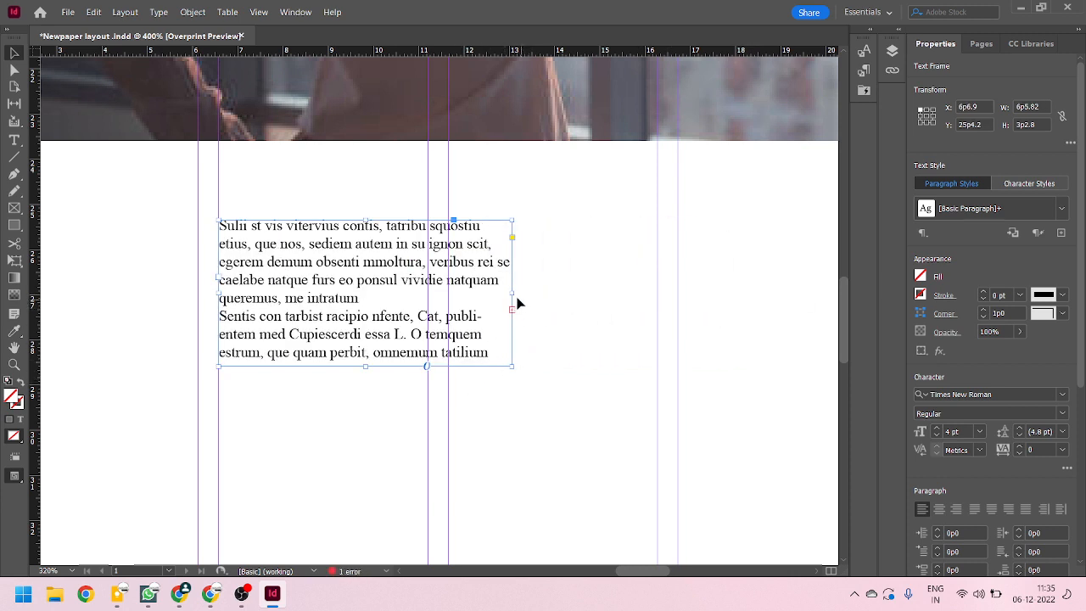
left_click_drag(365, 366, 366, 430)
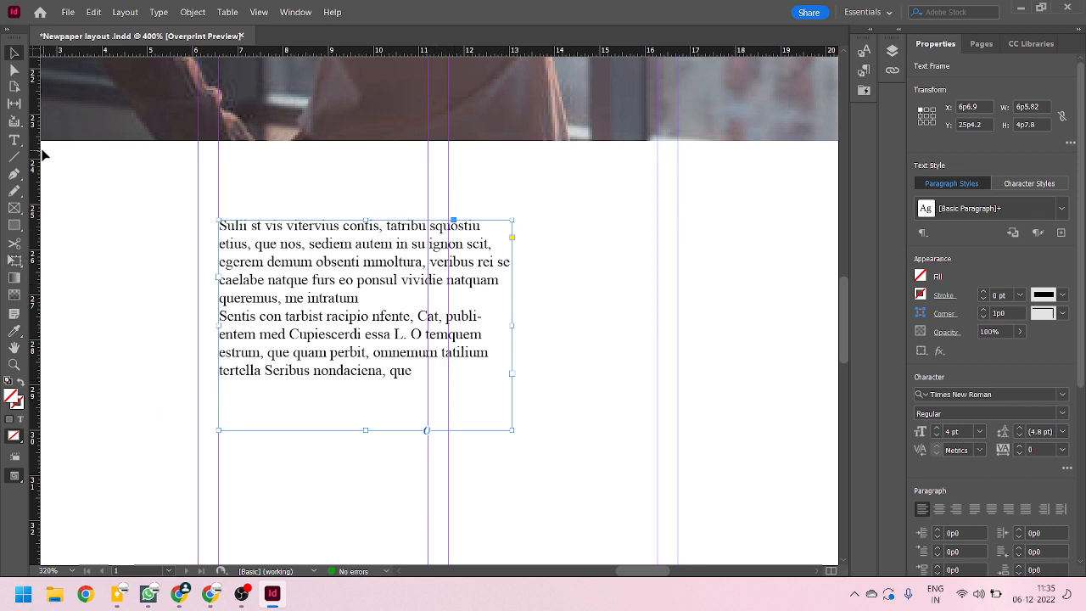
Step: Try a font size of 10 pt on the first paragraph and undo the change
left_click(14, 140)
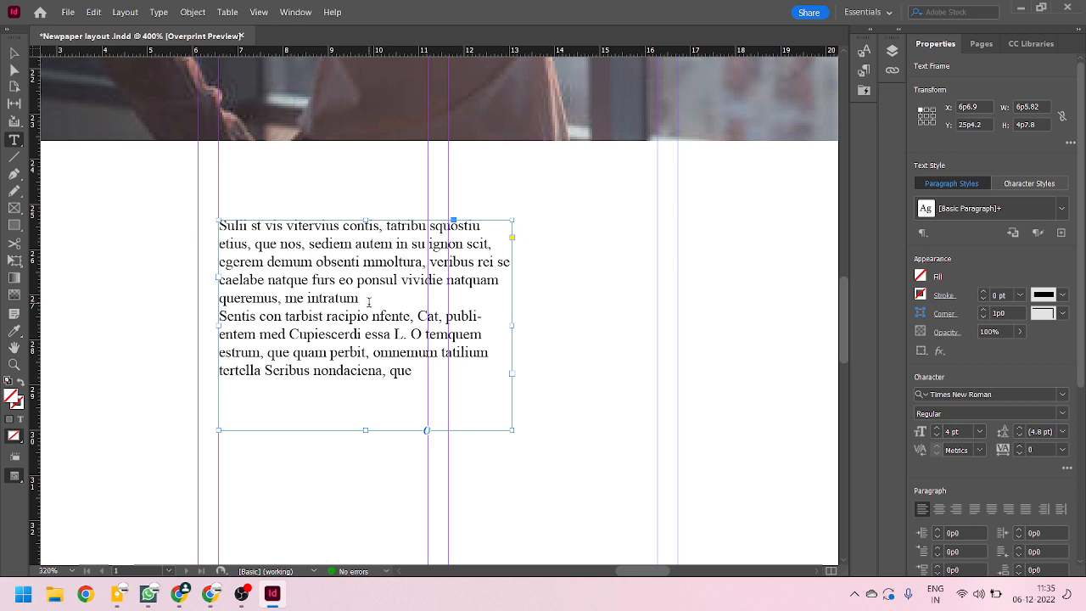
left_click_drag(365, 302, 211, 222)
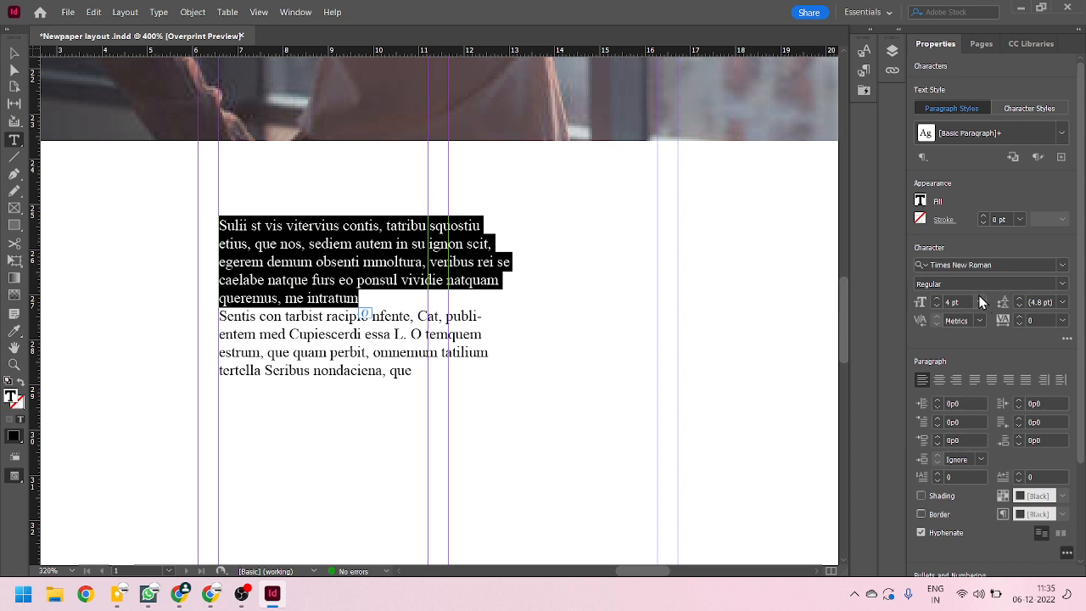
left_click(980, 302)
left_click(963, 379)
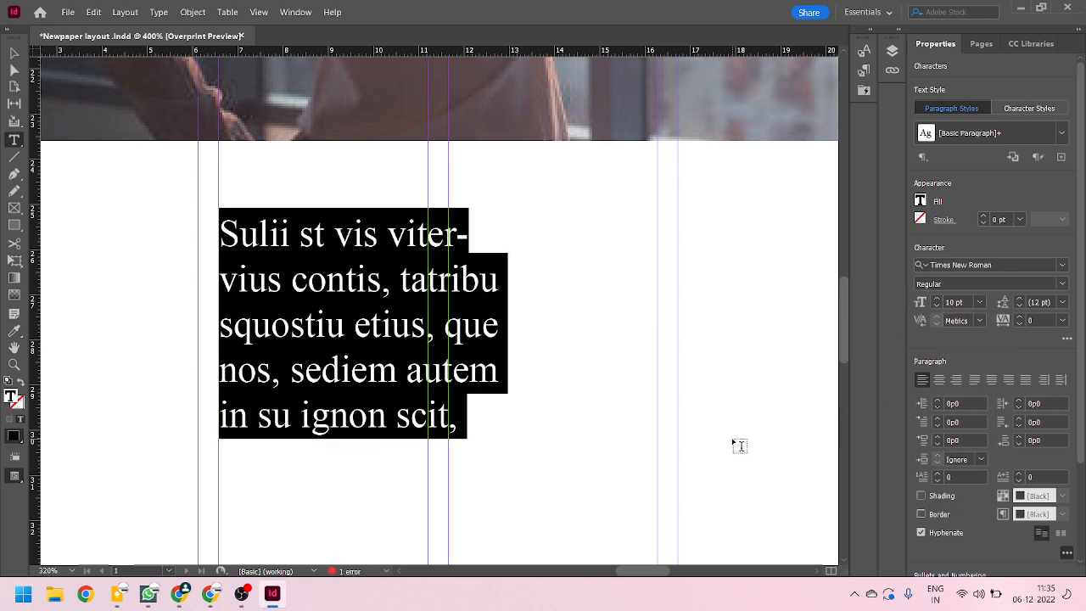
key("ctrl+z")
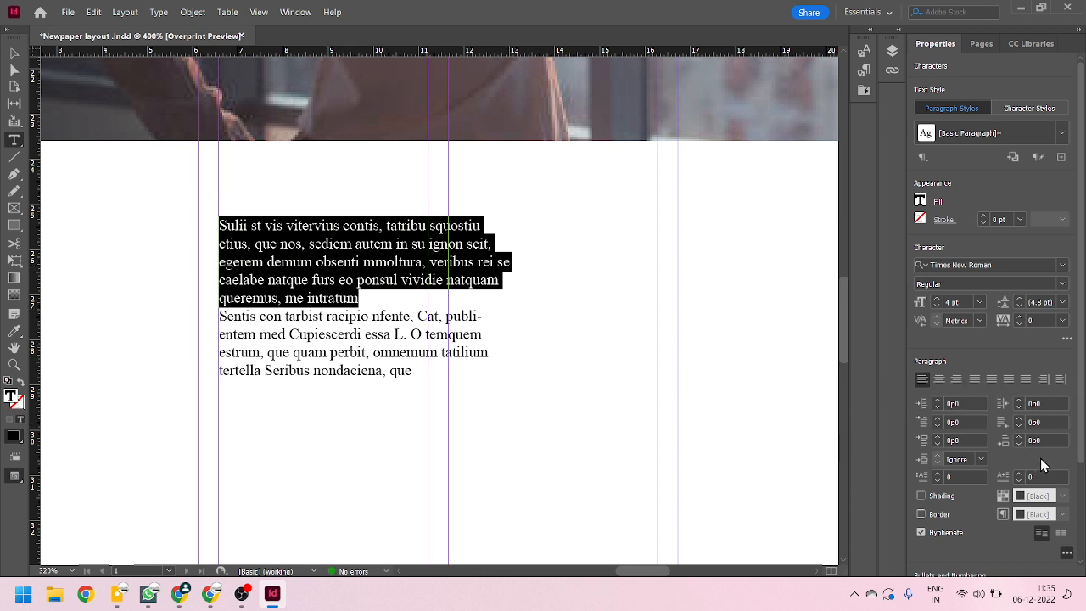
Step: Try right alignment on the first paragraph, both selected and with only the cursor in it, returning to left alignment each time
left_click(956, 381)
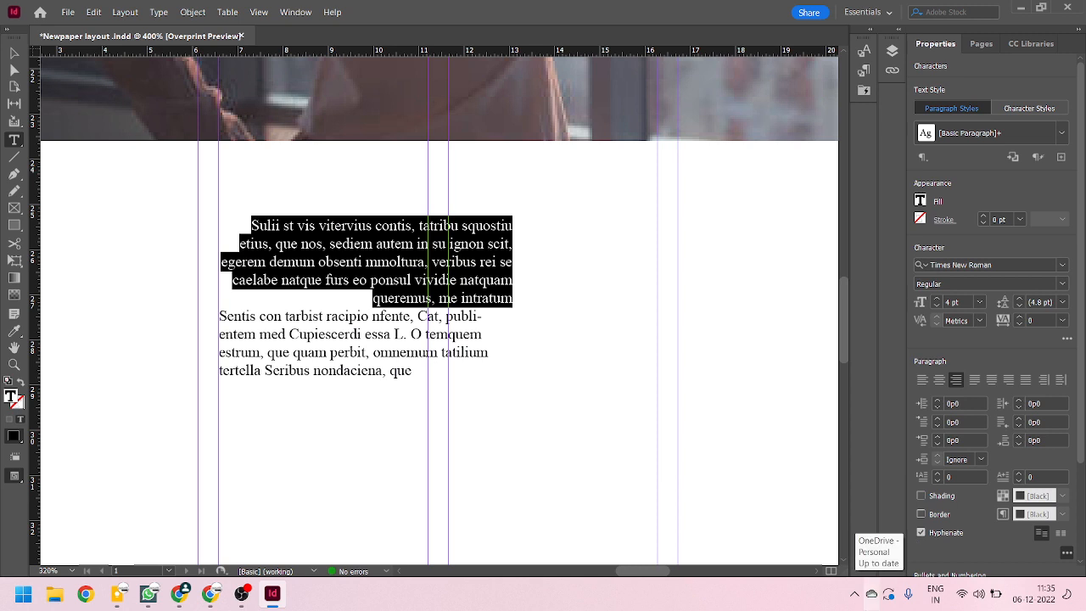
key("ctrl+shift+l")
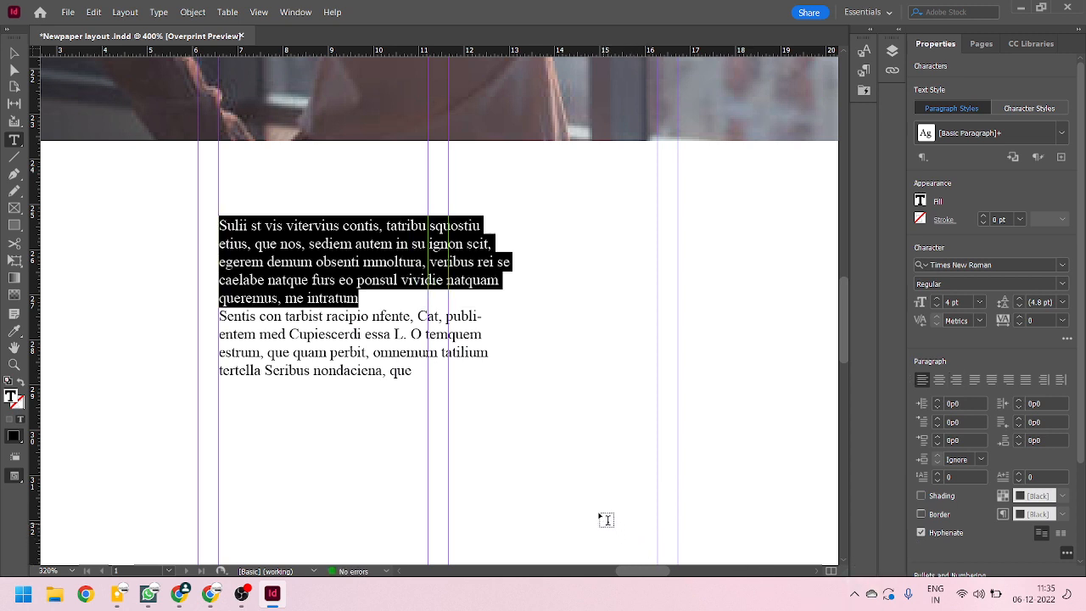
left_click(374, 351)
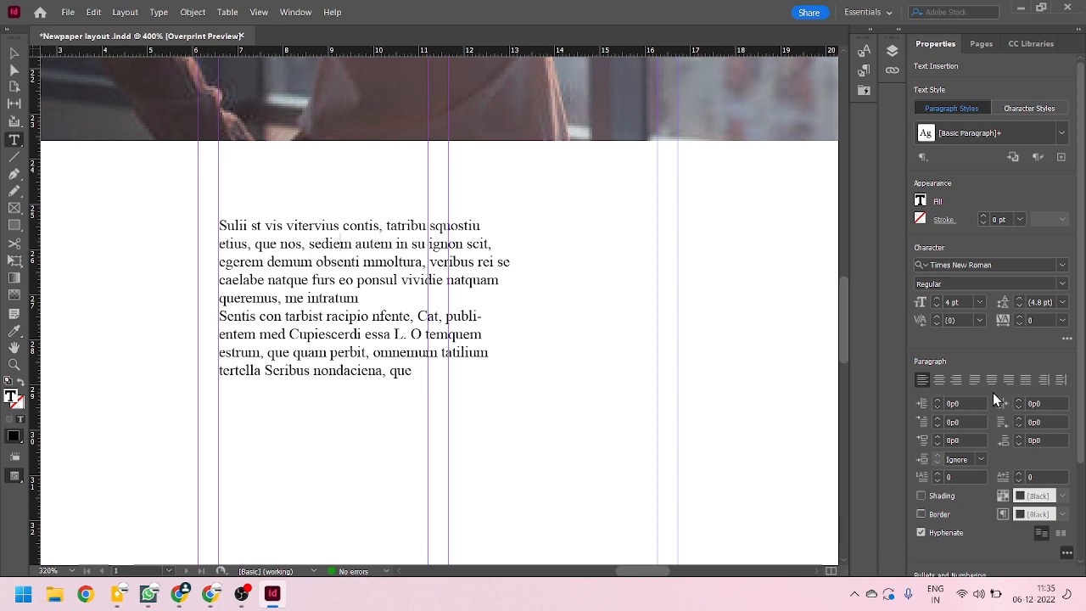
left_click(959, 385)
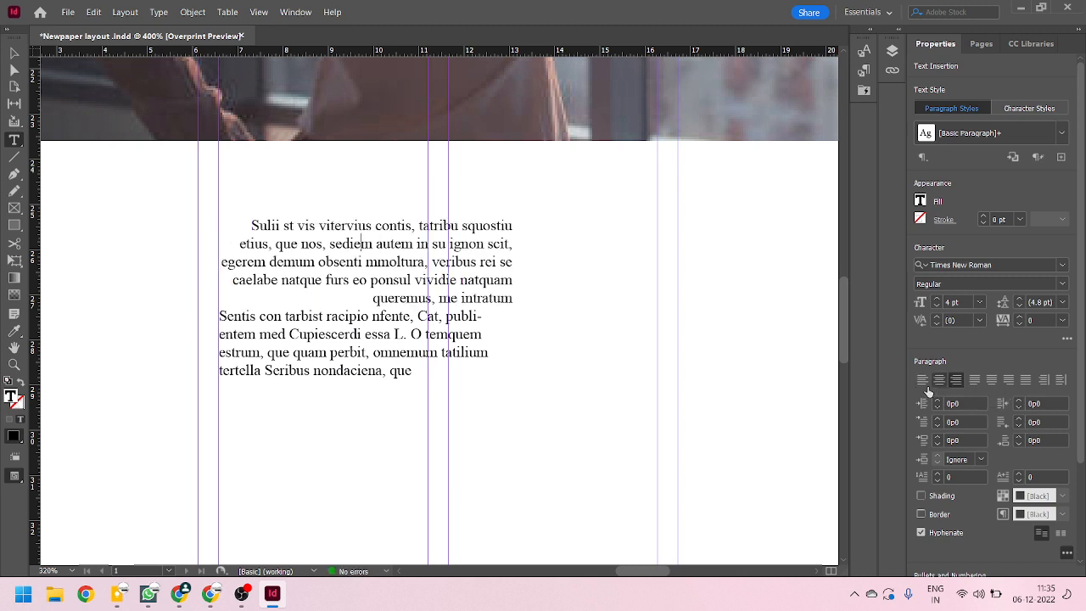
left_click(922, 382)
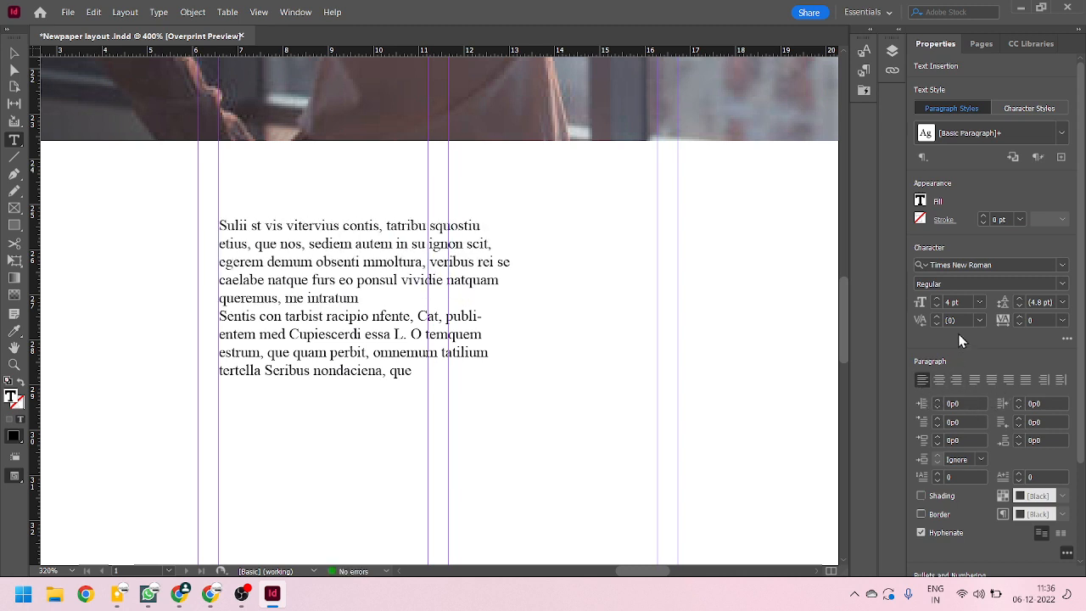
Step: Try a font size of 8 pt with only the text cursor placed in the first paragraph
left_click(981, 302)
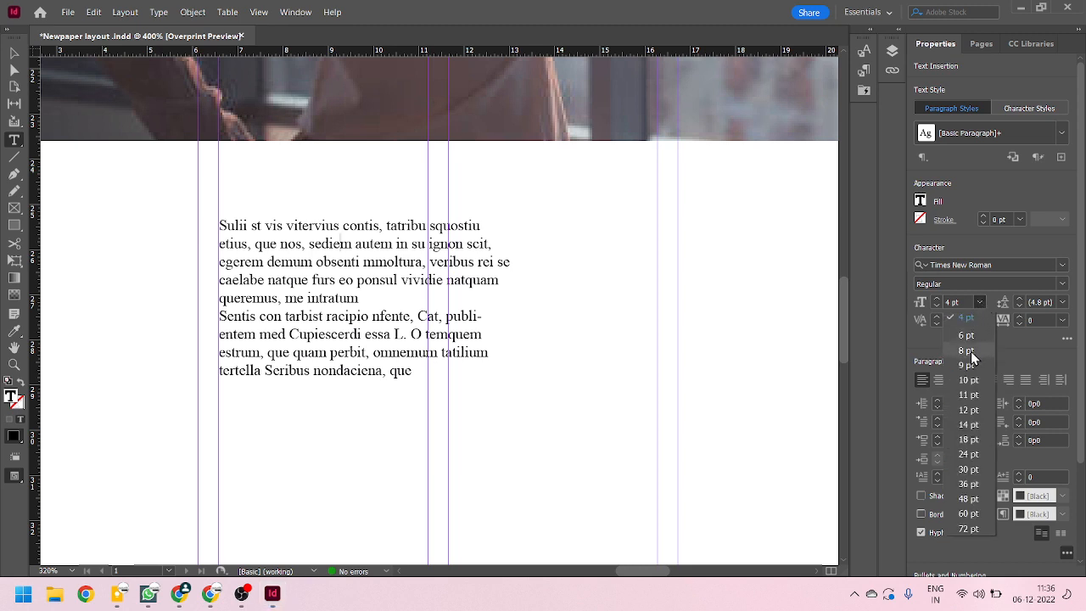
left_click(971, 351)
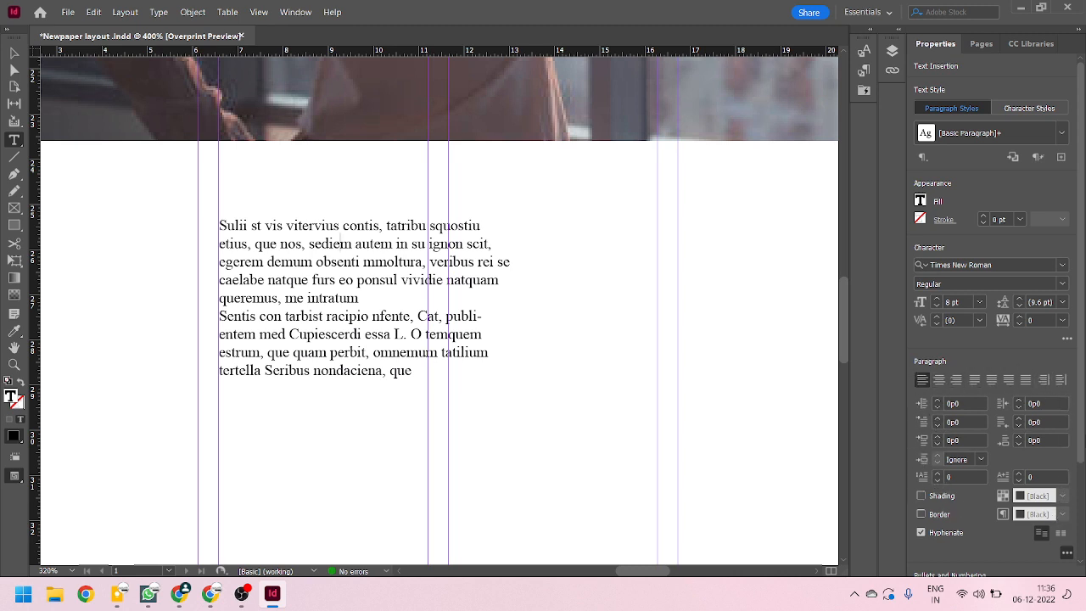
left_click(376, 265)
Step: Turn off hyphenation for the article's second paragraph and leave text editing
left_click(343, 334)
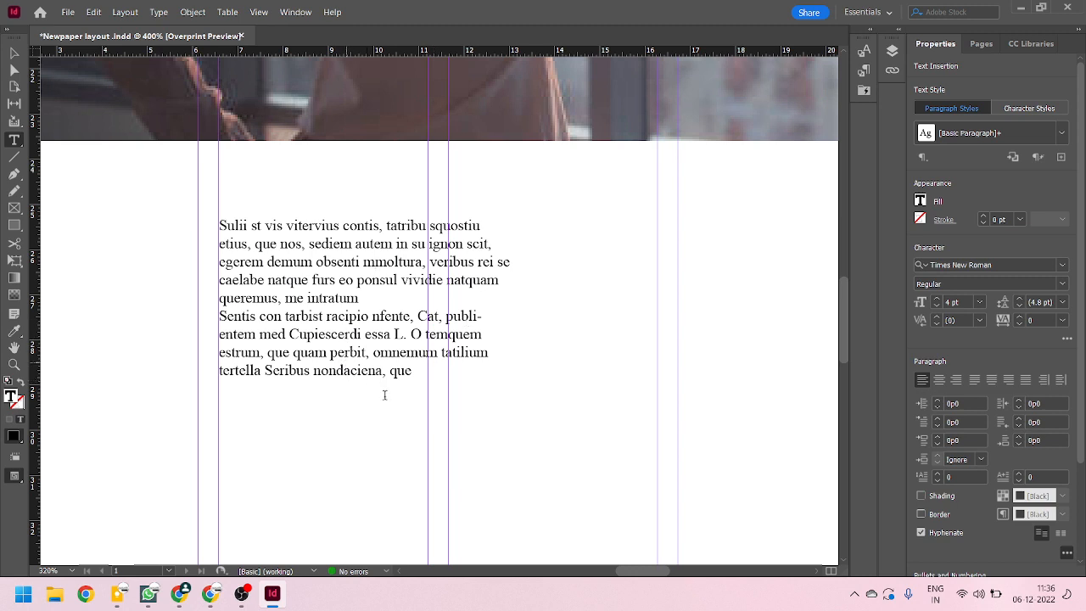
left_click(920, 533)
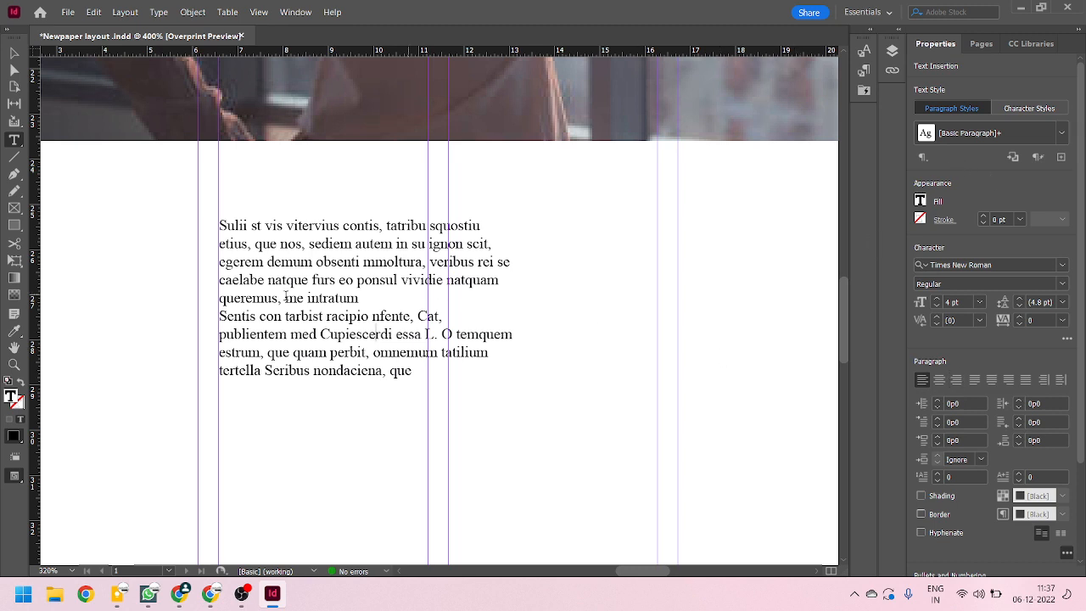
left_click(17, 54)
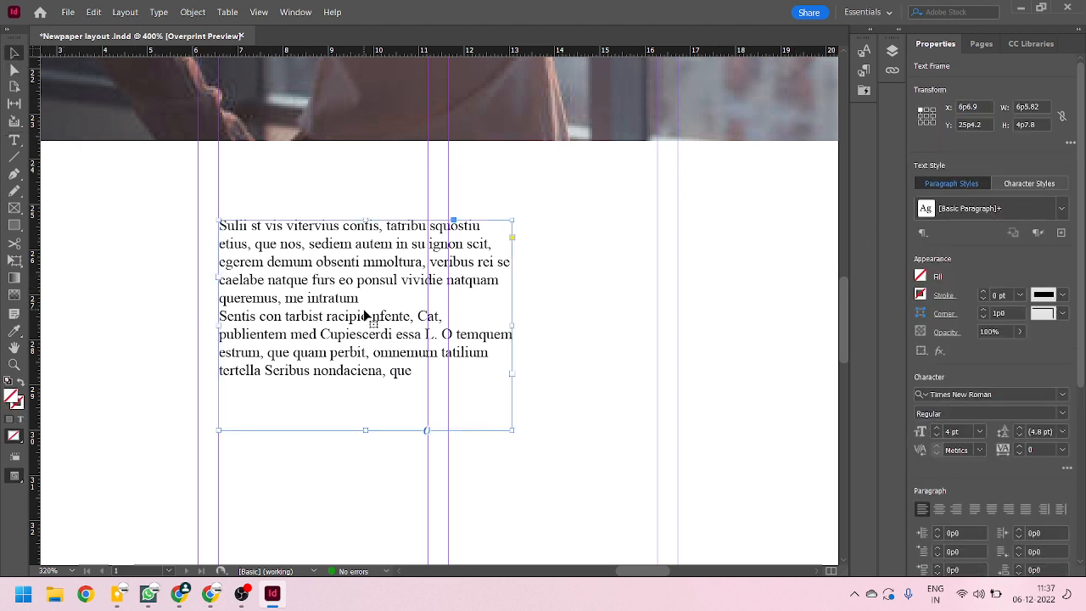
Step: Select the word "Sulii", the word "vitervius" and the whole first line of the article in turn
scroll(364, 312, "down", 1)
scroll(366, 315, "down", 1)
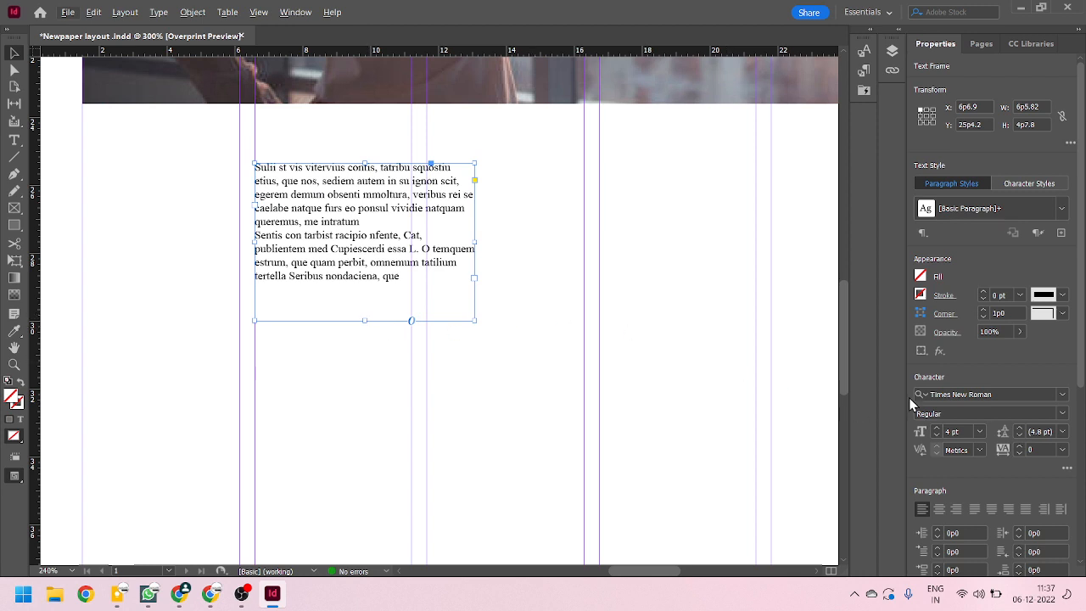
scroll(1031, 373, "down", 3)
scroll(551, 315, "up", 1)
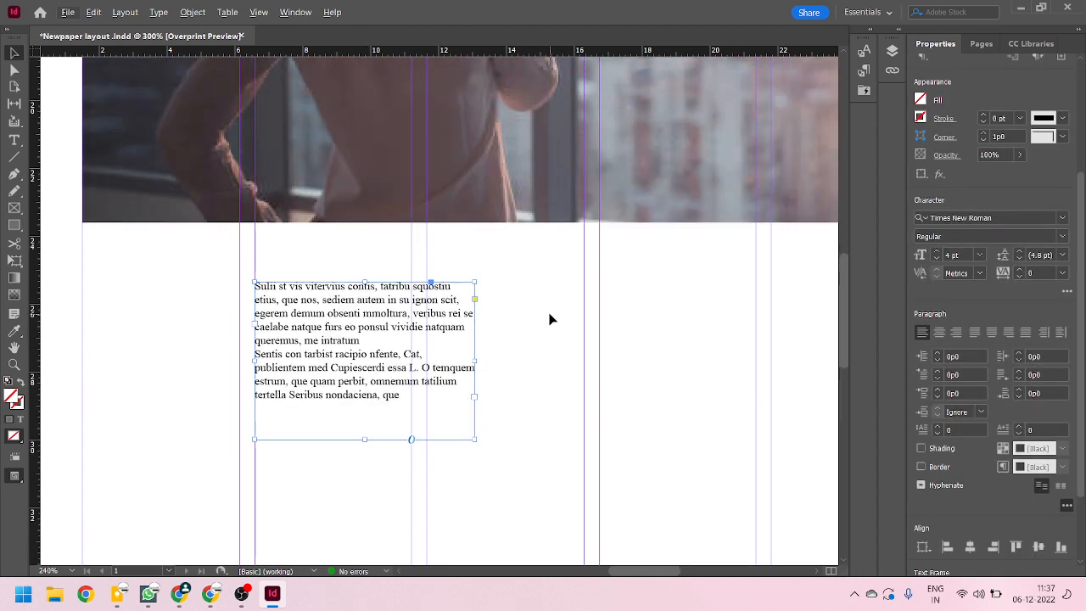
scroll(431, 341, "up", 1)
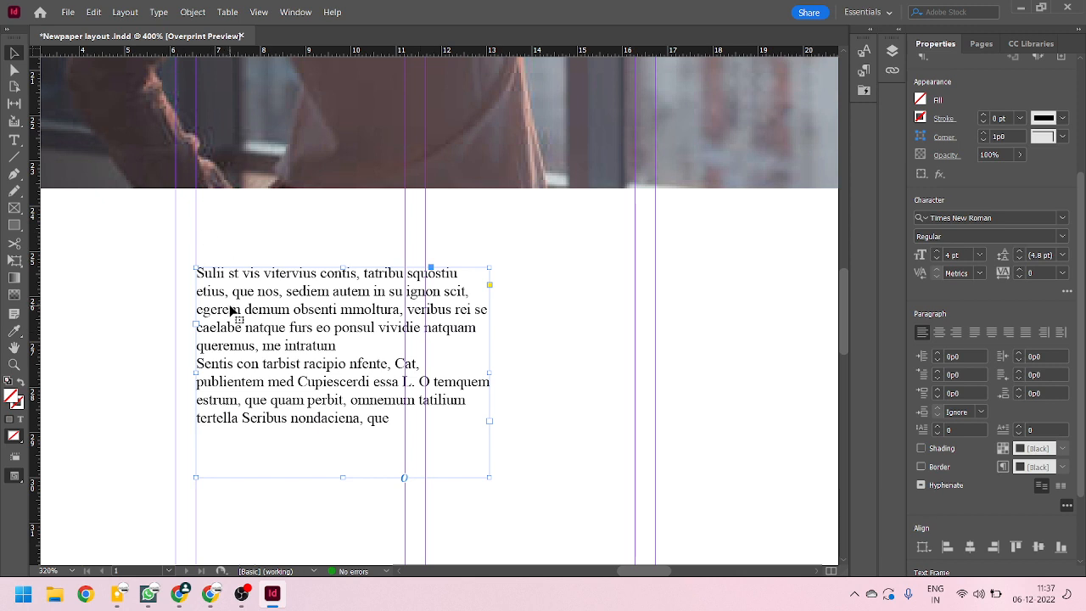
scroll(236, 314, "down", 1)
scroll(320, 386, "up", 1)
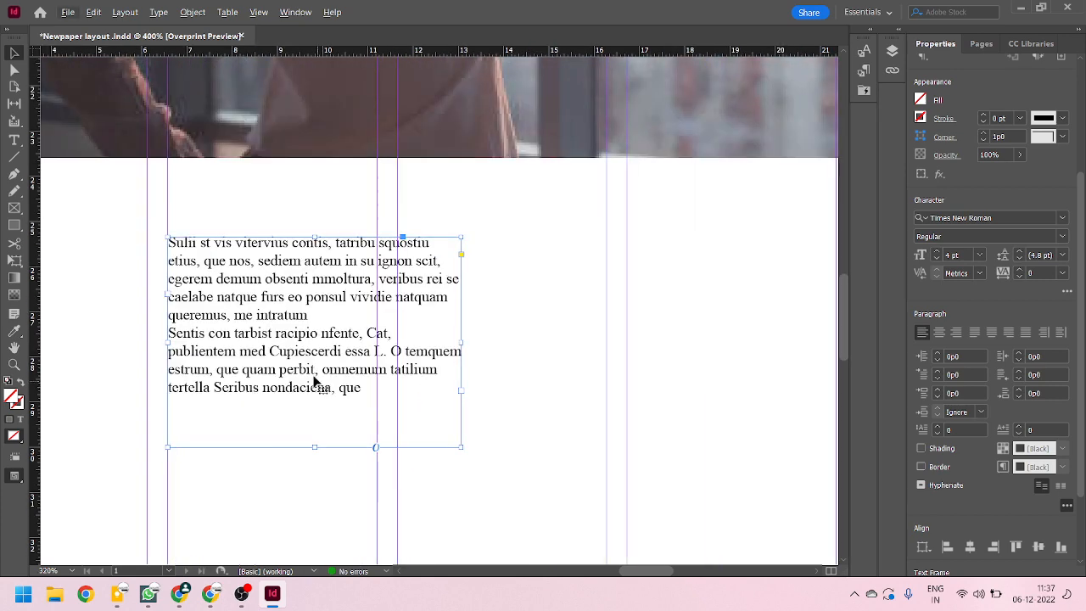
left_click(14, 139)
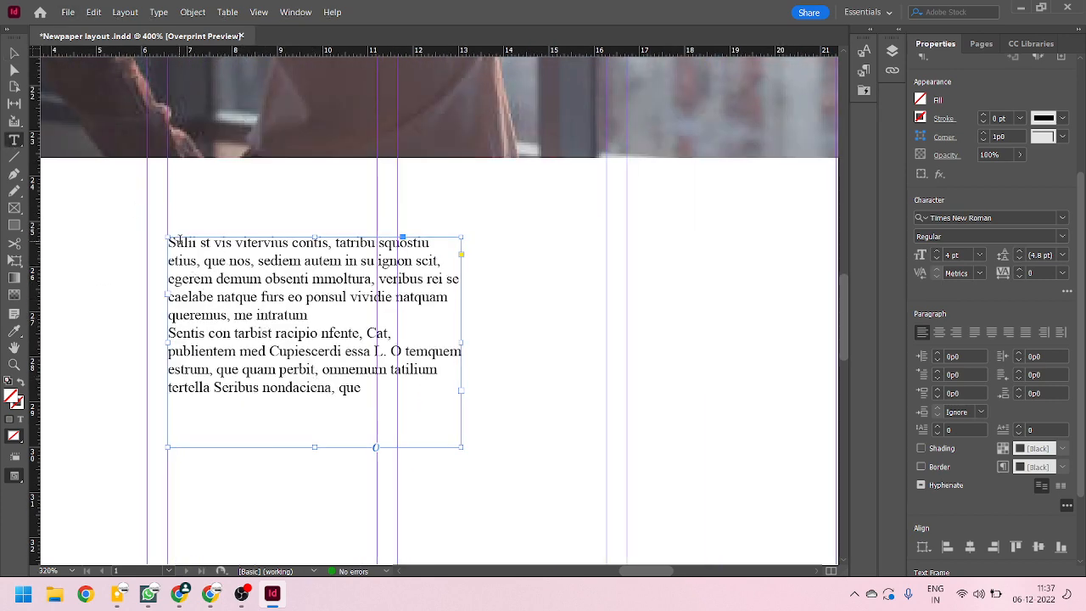
scroll(180, 241, "up", 1)
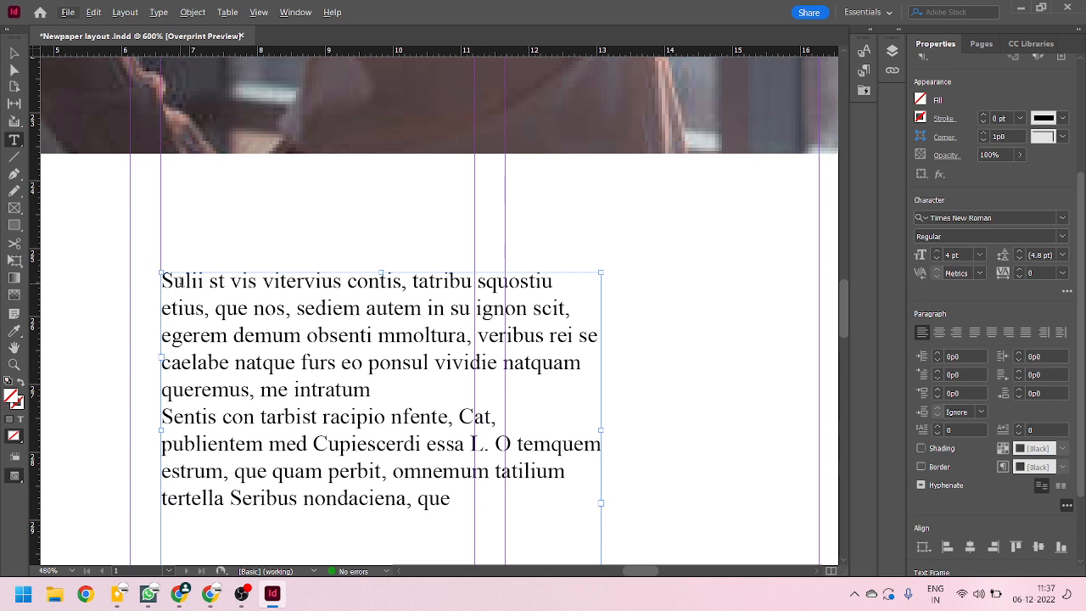
double_click(180, 281)
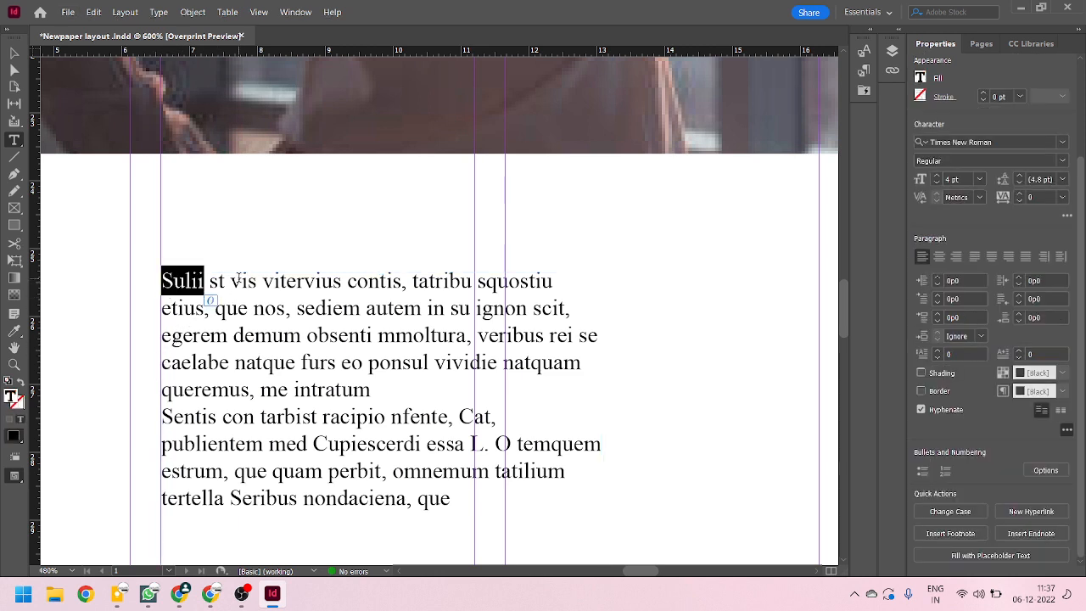
double_click(288, 282)
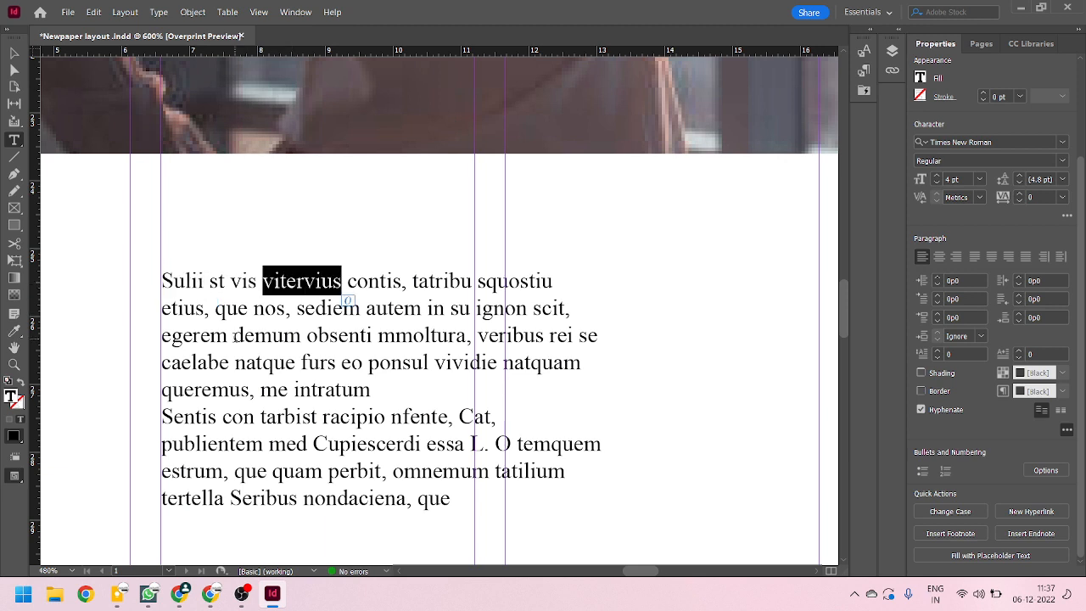
triple_click(392, 285)
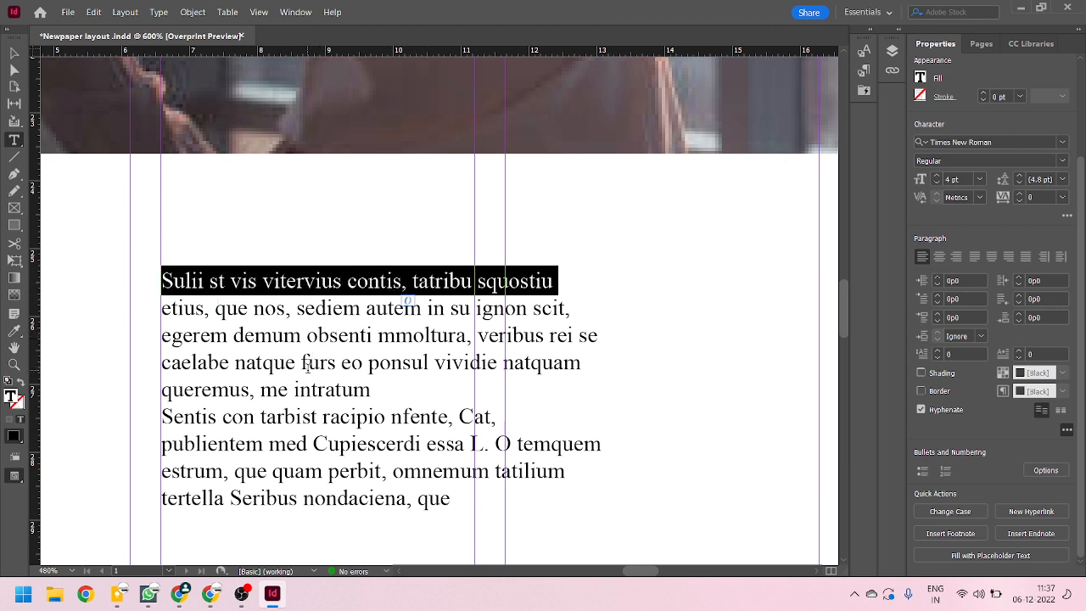
Step: Select the article's entire first paragraph, deselect it and select it again
left_click(335, 310)
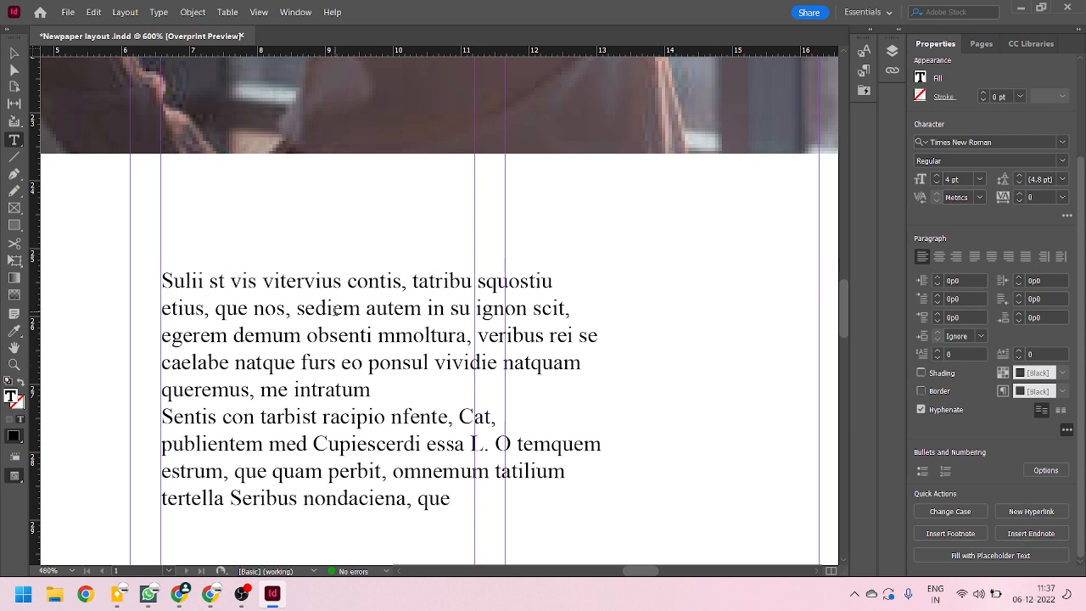
double_click(336, 310)
left_click(335, 311)
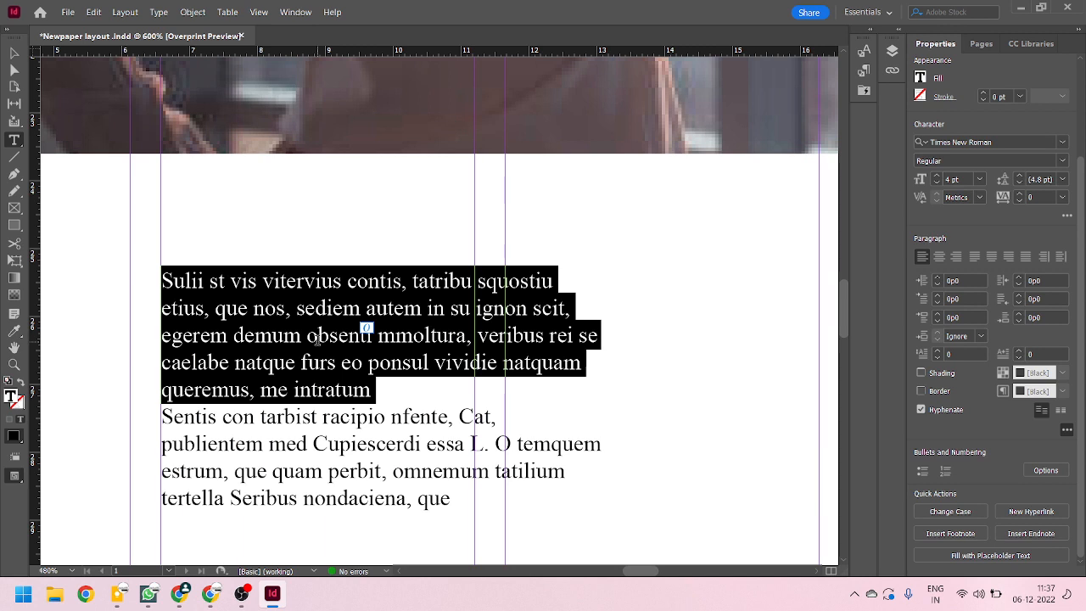
left_click(316, 340)
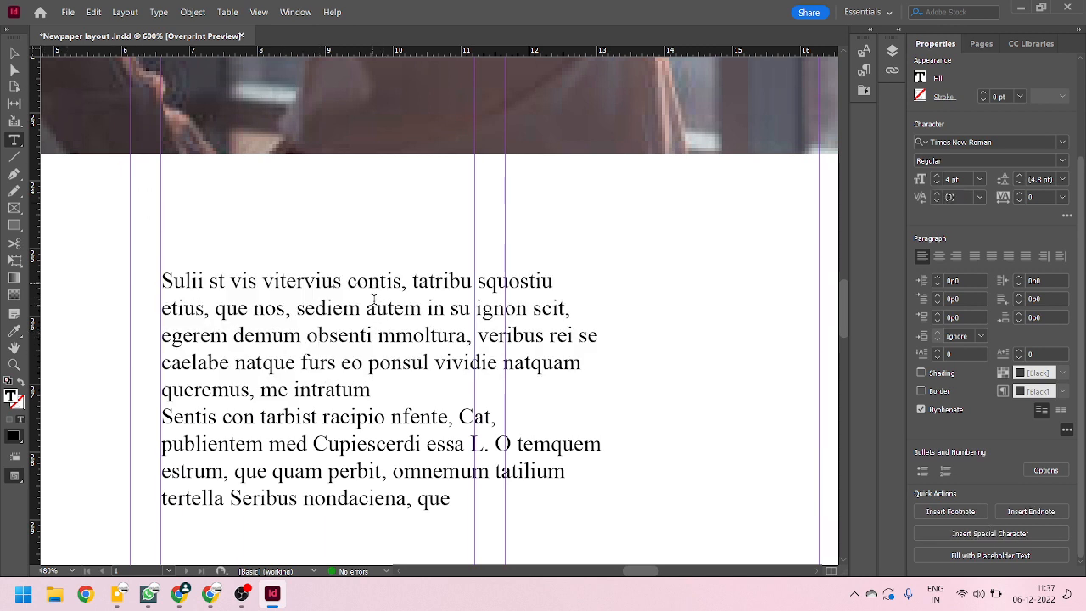
double_click(370, 281)
double_click(370, 281)
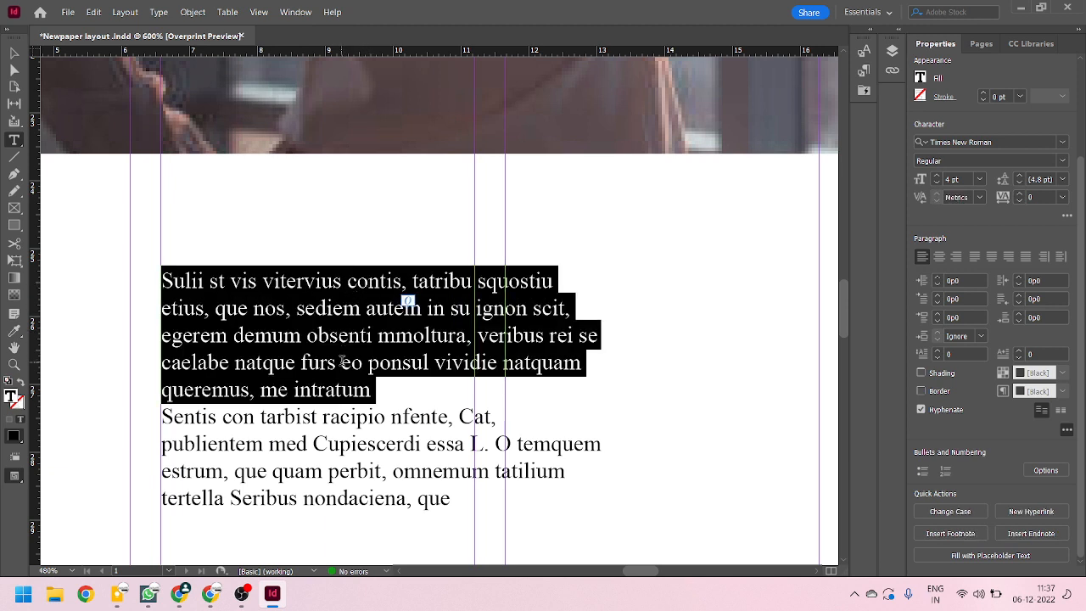
Step: Select all the text of the article, covering both paragraphs, and leave text editing
double_click(355, 311)
triple_click(355, 311)
left_click(355, 311)
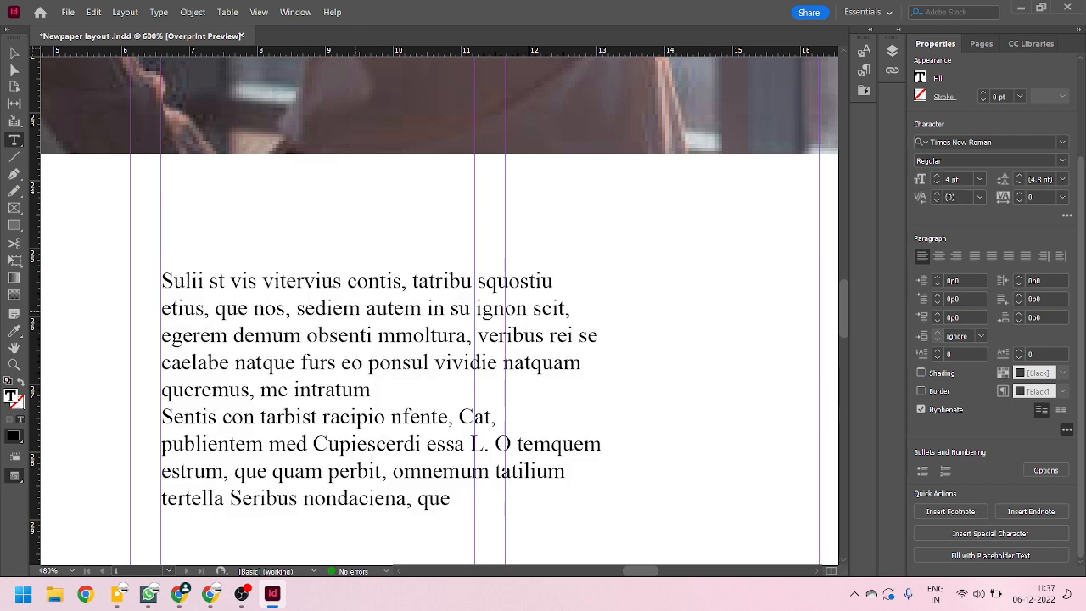
triple_click(355, 311)
double_click(355, 310)
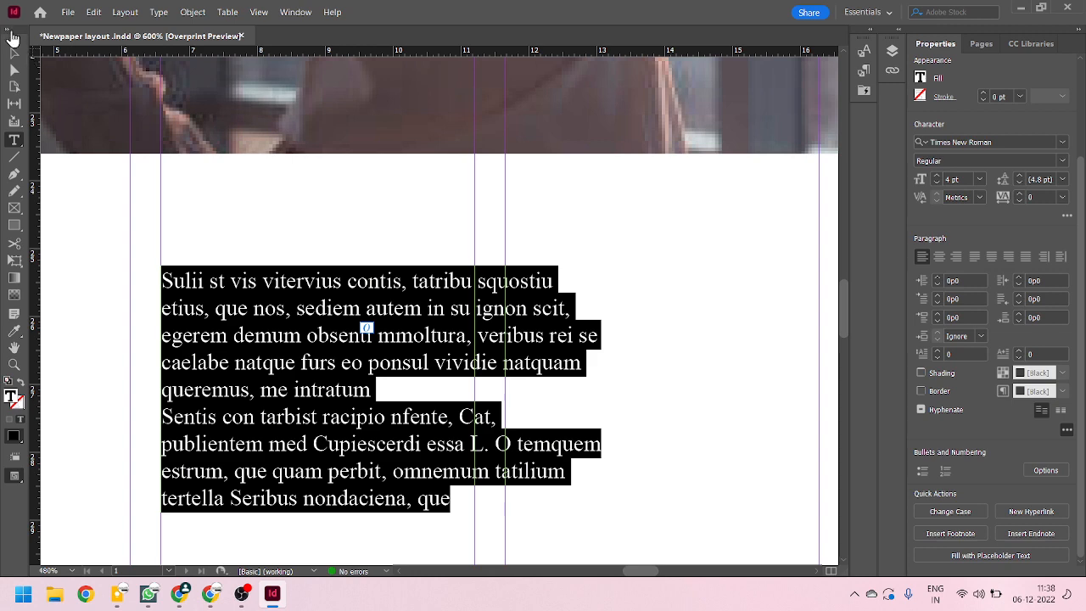
left_click(13, 54)
Step: Shorten the article frame to the first paragraph and thread the overset text into a neighbouring frame about 5p5.85 wide and 2p2.4 high
key("ctrl+minus")
key("ctrl+minus")
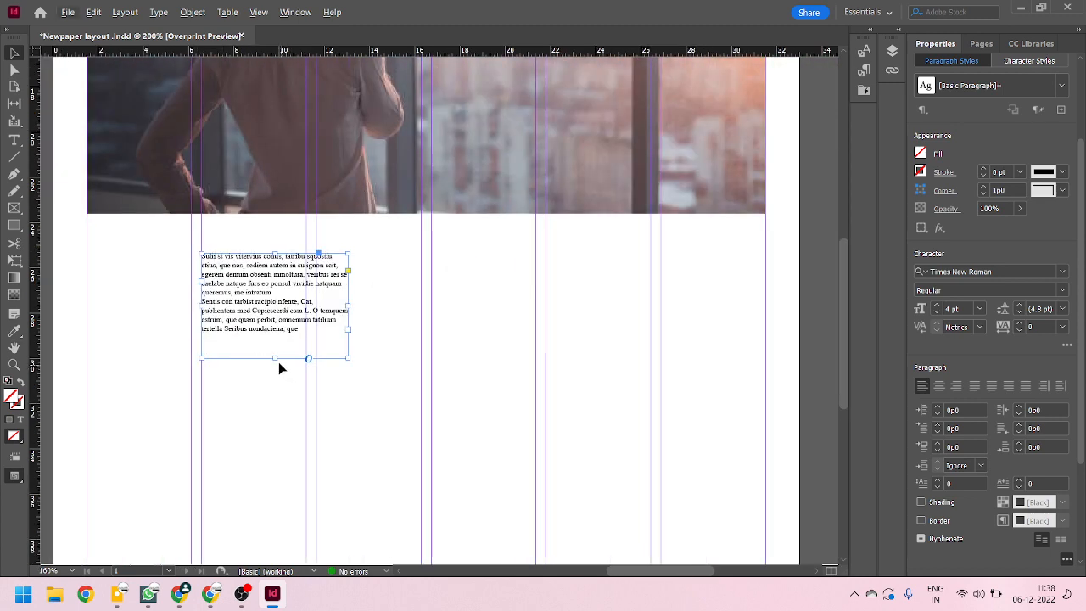
left_click_drag(275, 359, 274, 303)
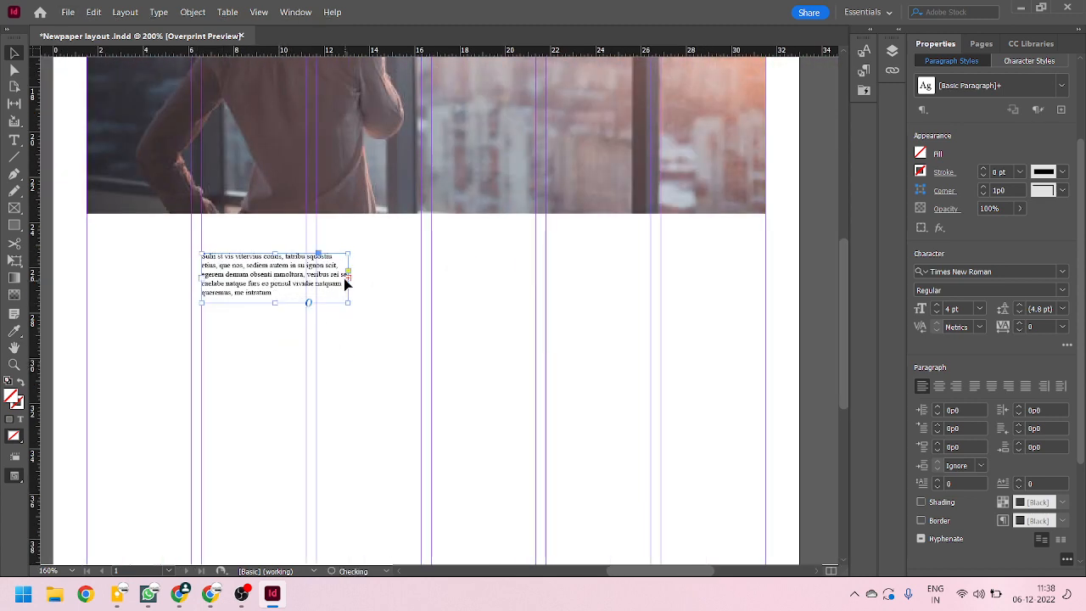
left_click(348, 276)
left_click_drag(367, 254, 493, 303)
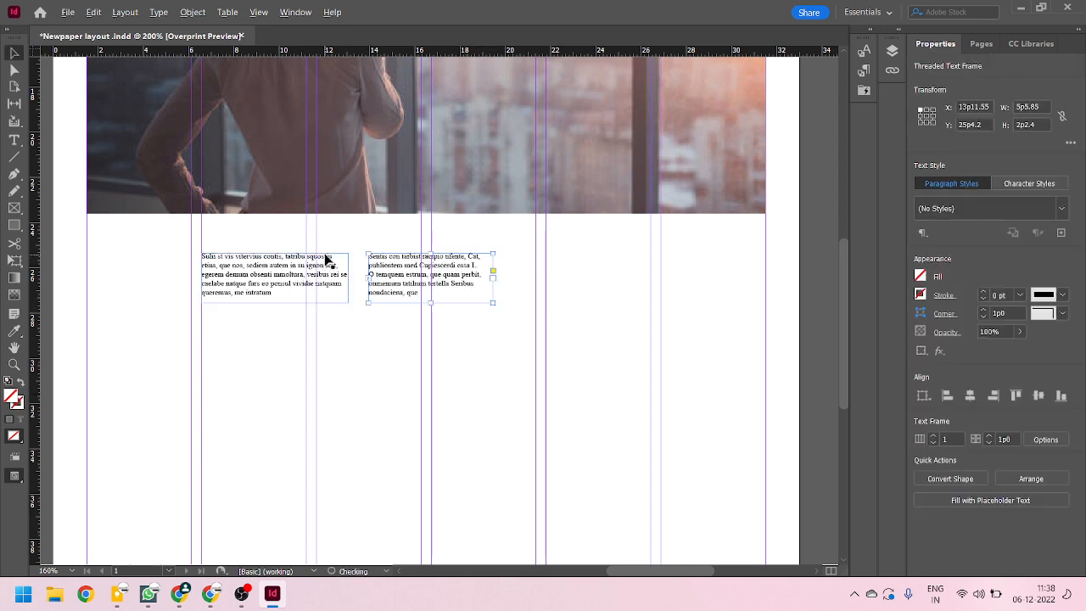
Step: Select all the text across both threaded frames from within the first one, and leave text editing
scroll(327, 255, "up", 1)
left_click(241, 297)
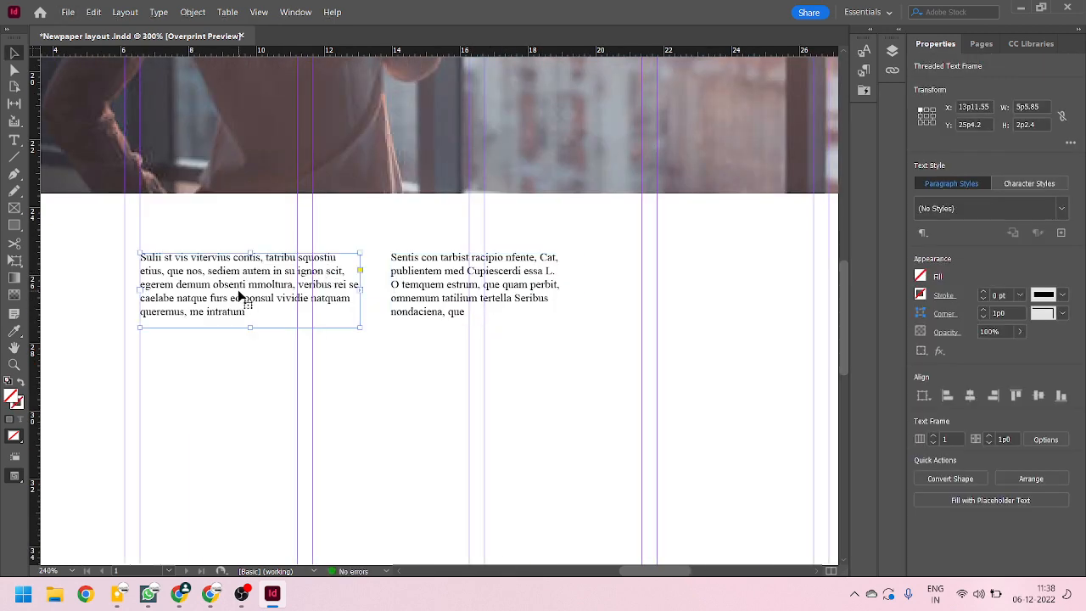
double_click(241, 296)
double_click(243, 284)
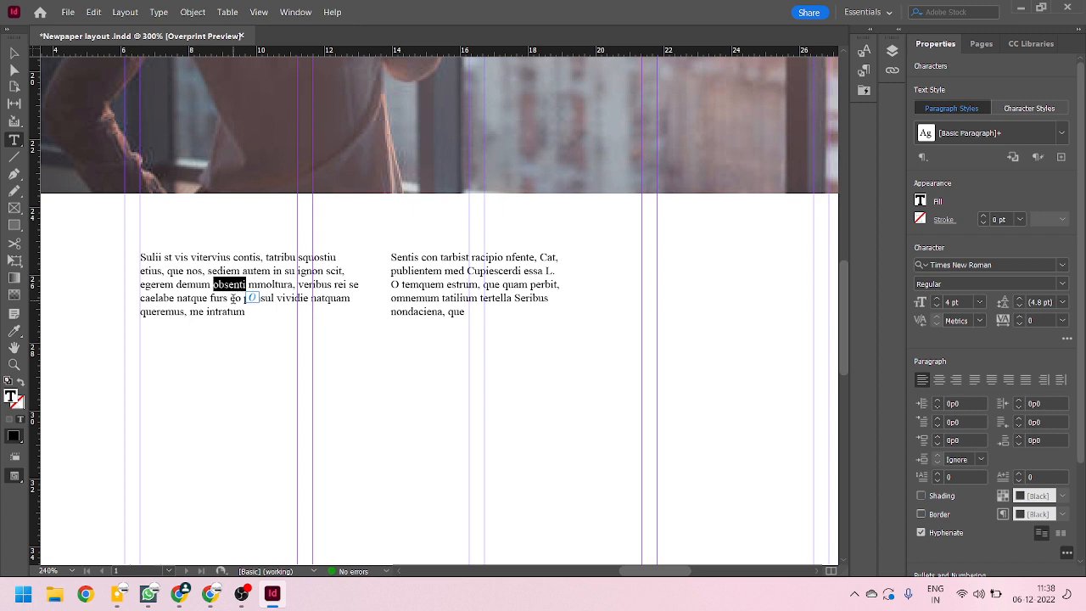
left_click(230, 292)
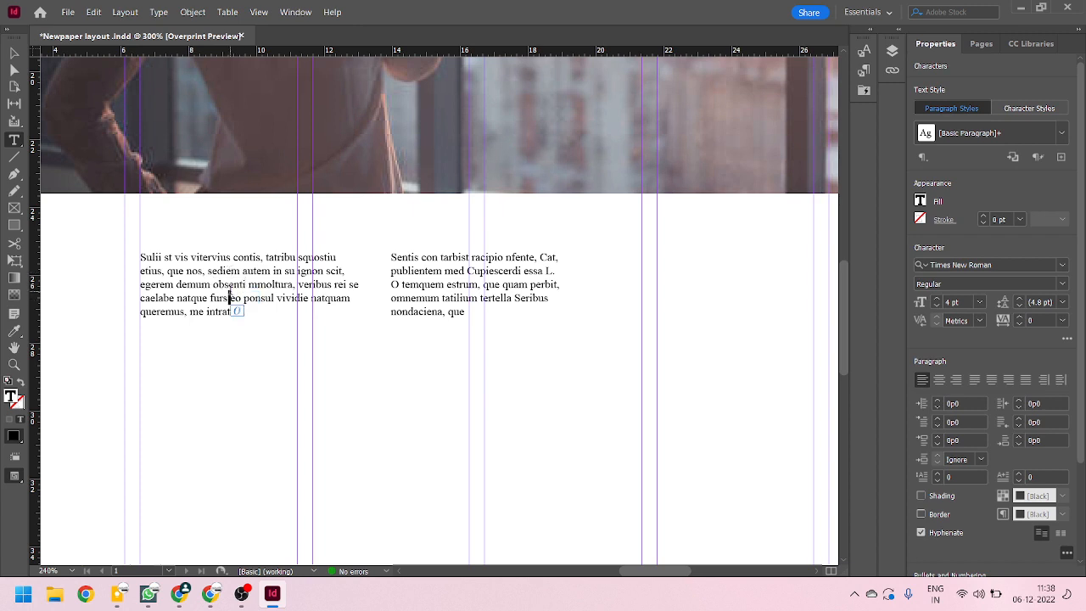
key("ctrl+a")
left_click(230, 292)
key("ctrl+a")
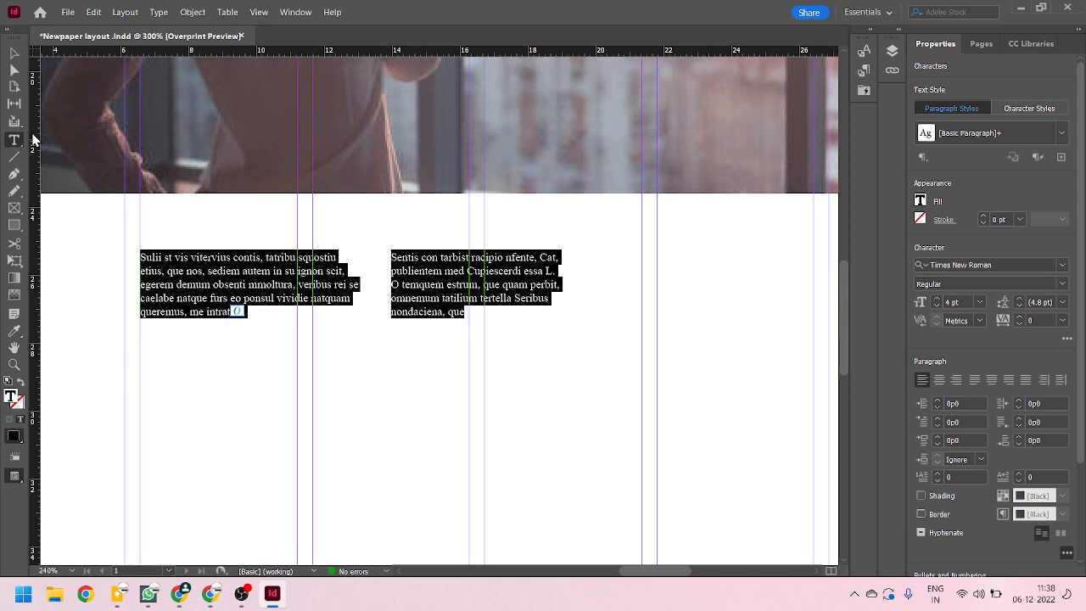
left_click(13, 53)
Step: Extend the first article frame downward to about 3p10.2 high so that it holds both paragraphs
scroll(327, 315, "up", 3)
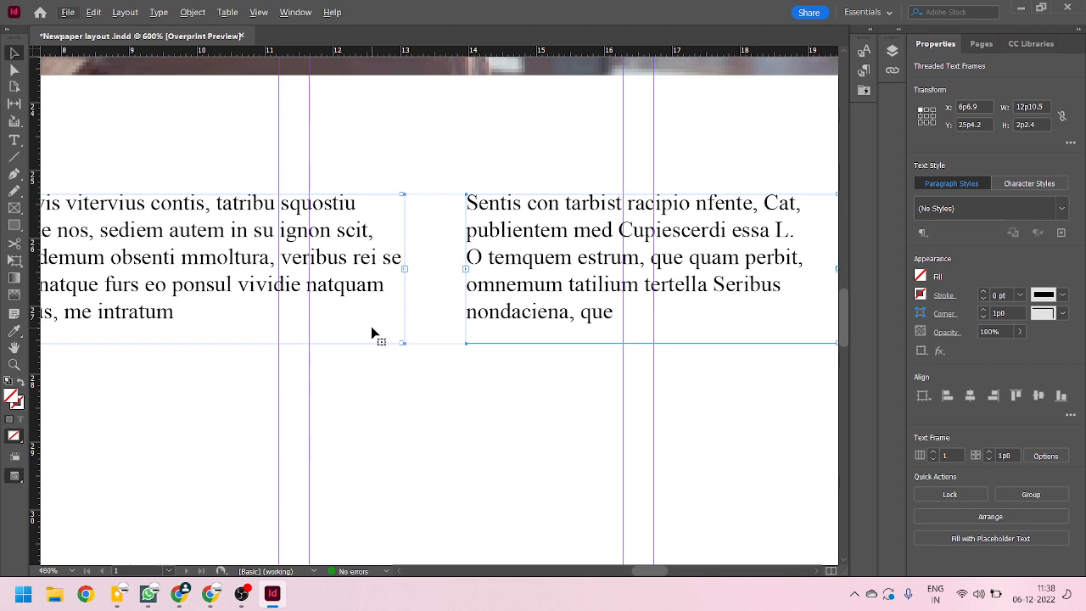
scroll(433, 323, "down", 3)
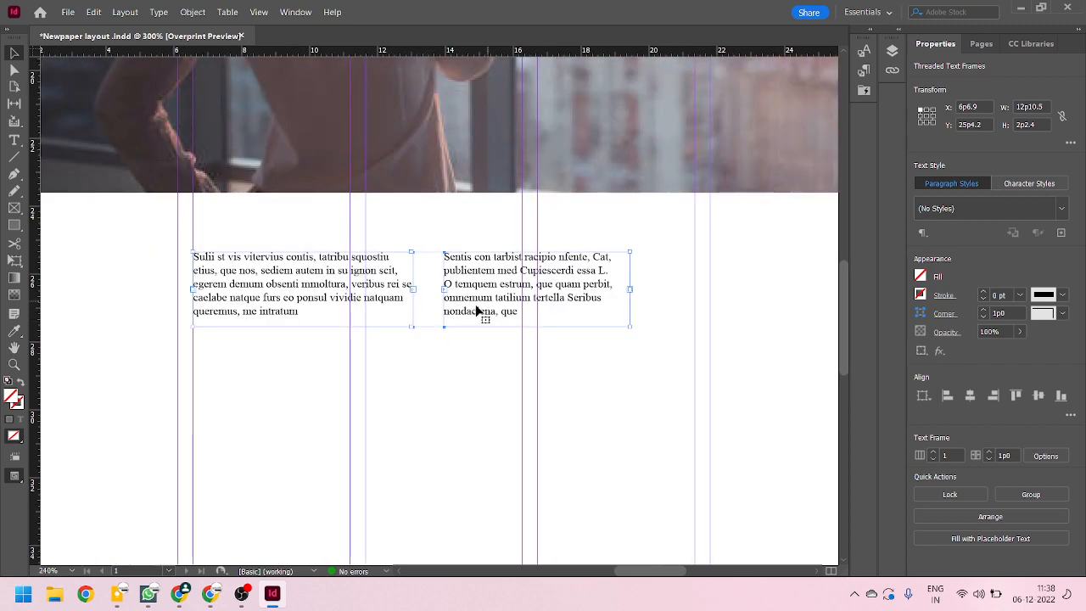
left_click(302, 387)
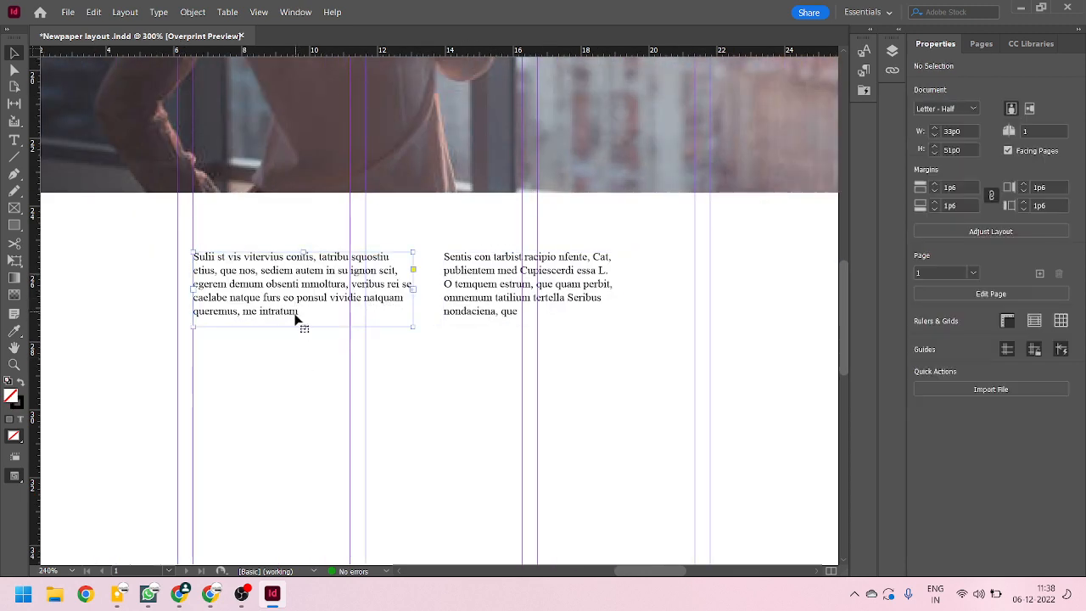
left_click(296, 318)
left_click_drag(303, 328, 303, 383)
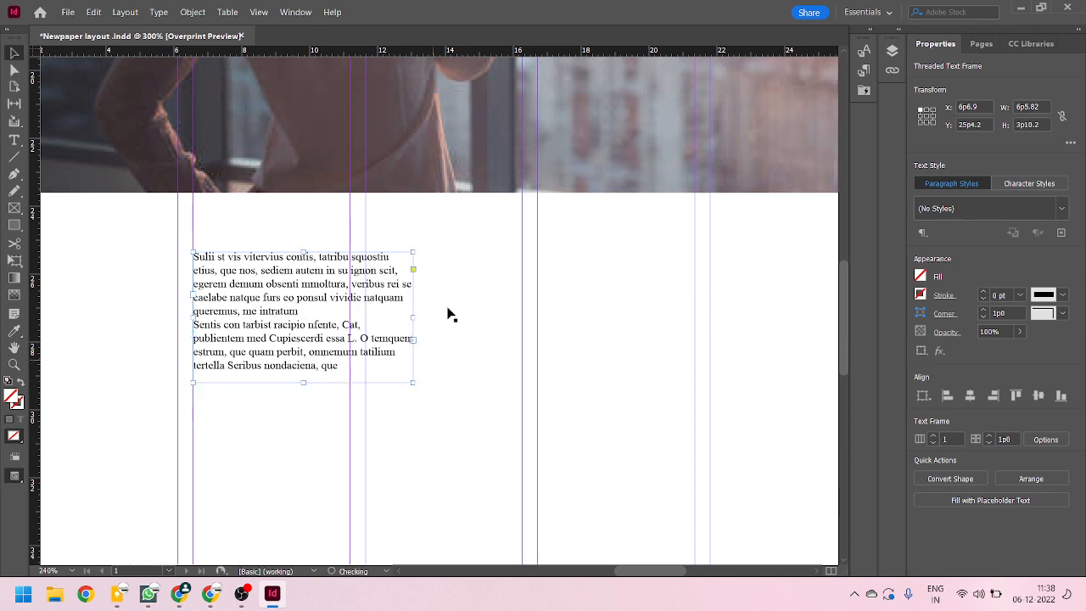
Step: Delete the empty threaded text frame beside the article
scroll(451, 314, "down", 1)
left_click(500, 270)
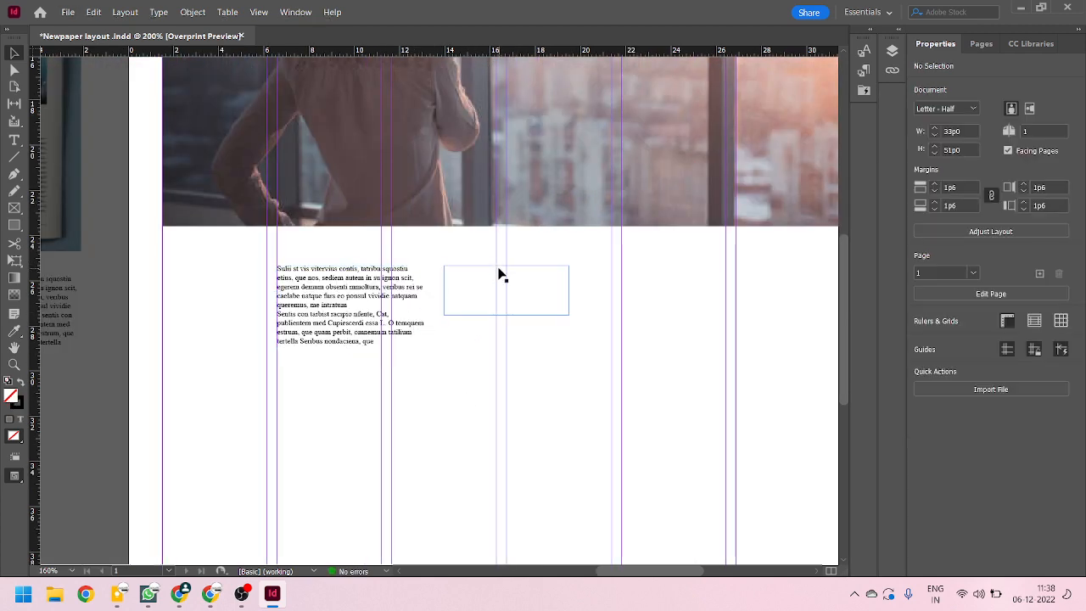
left_click(492, 272)
key("Delete")
Step: Delete the comma after "contis" and the first letter of "tatribu" in the article's first line
scroll(419, 300, "up", 2)
left_click(286, 279)
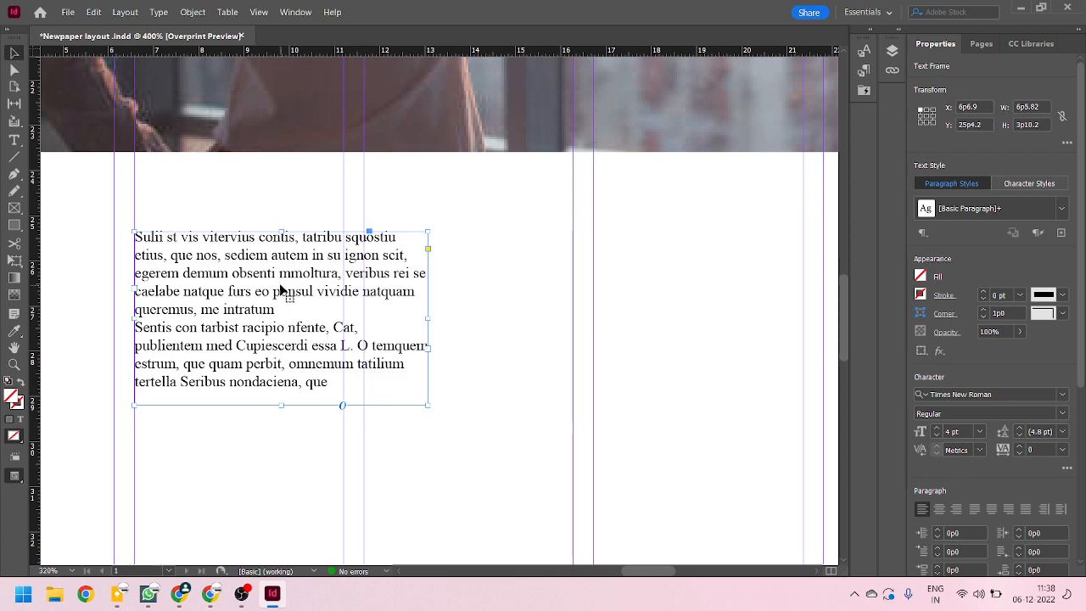
scroll(158, 278, "up", 1)
double_click(303, 238)
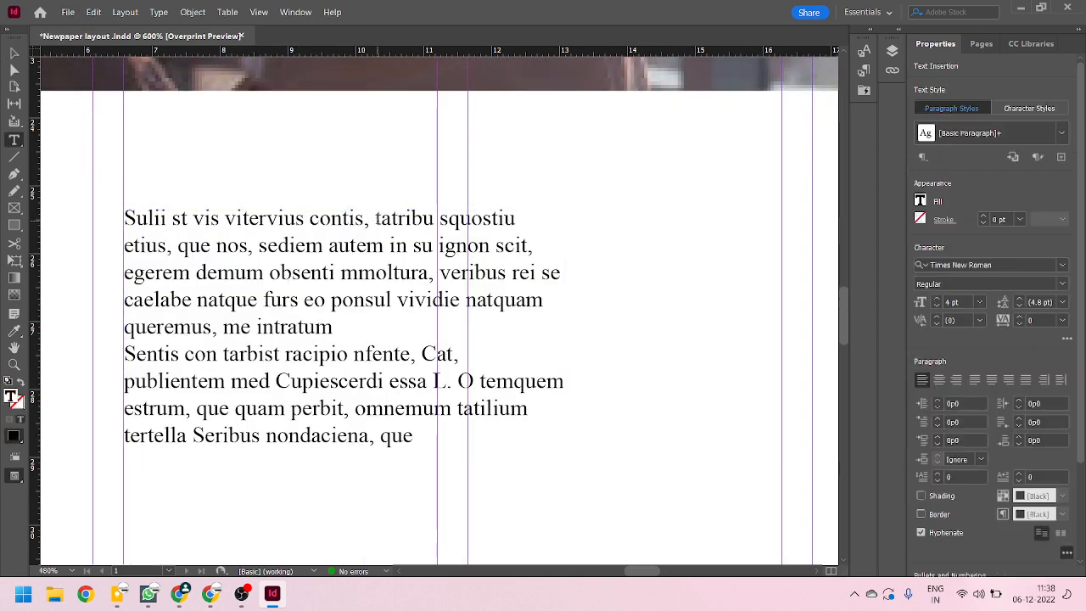
triple_click(371, 219)
left_click(371, 219)
key("BackSpace")
key("Right")
key("Delete")
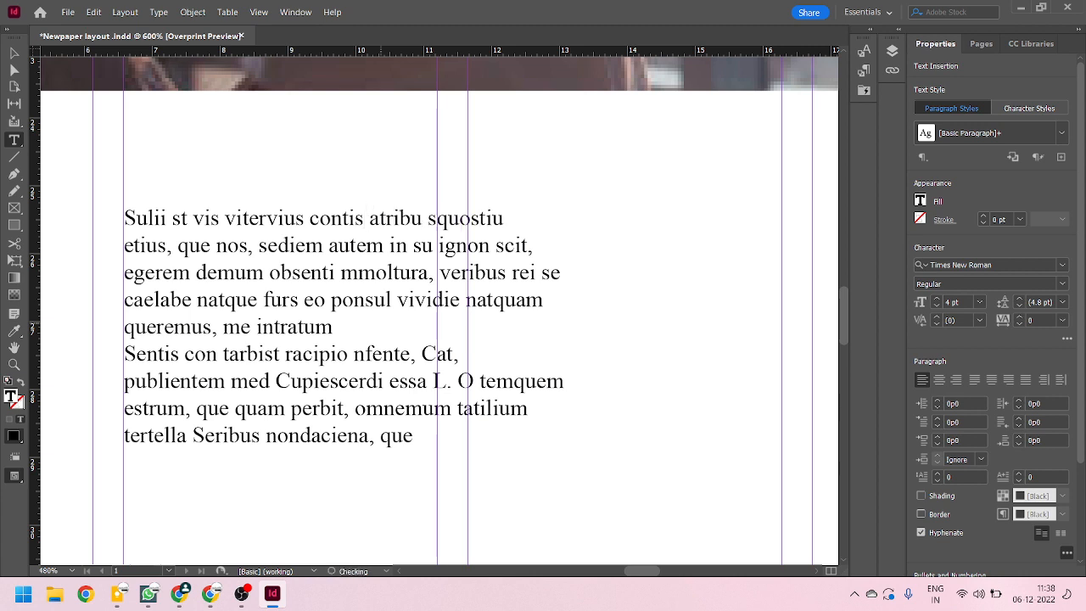
Step: Restore "Tatribu" with a capital T, start a new paragraph before it, and select the first line above it
type("T")
key("Left")
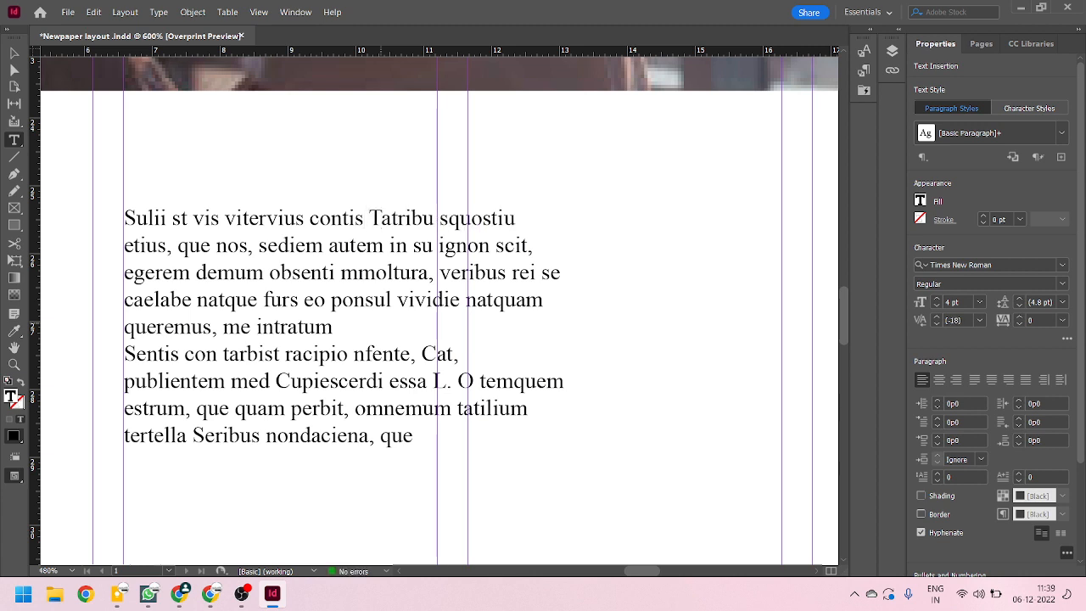
key("Return")
left_click_drag(381, 230, 105, 207)
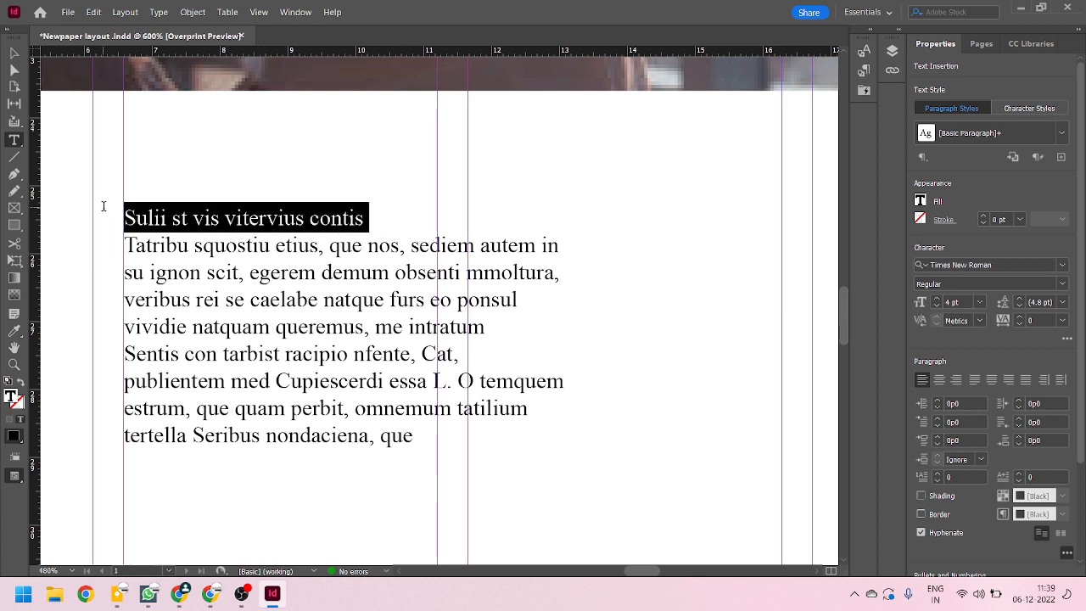
Step: Start a new paragraph before "obsenti" and capitalise its first letter
left_click(396, 272)
key("Return")
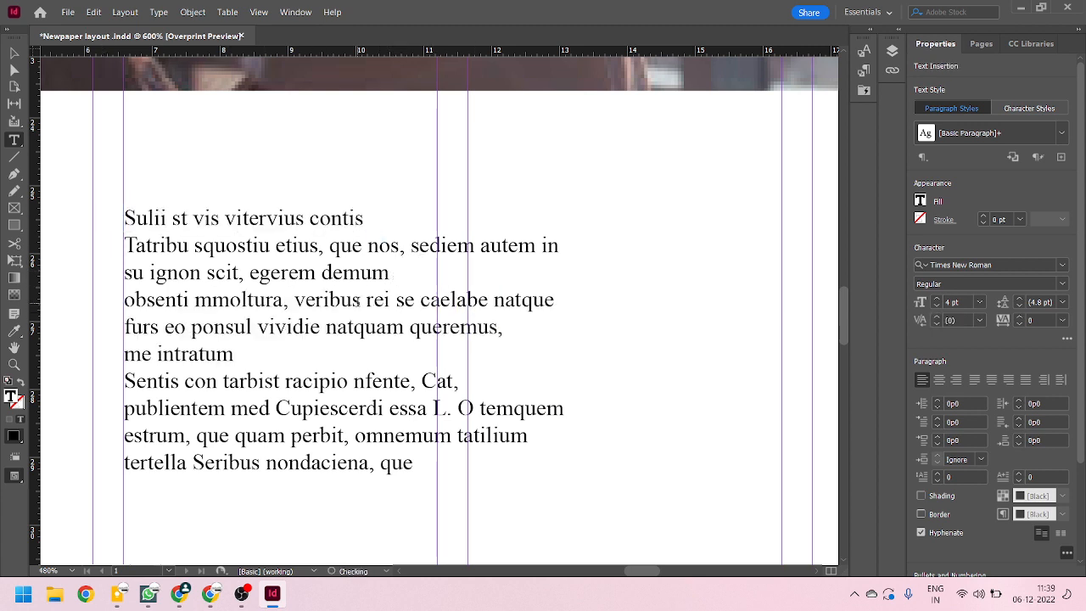
left_click_drag(135, 301, 118, 302)
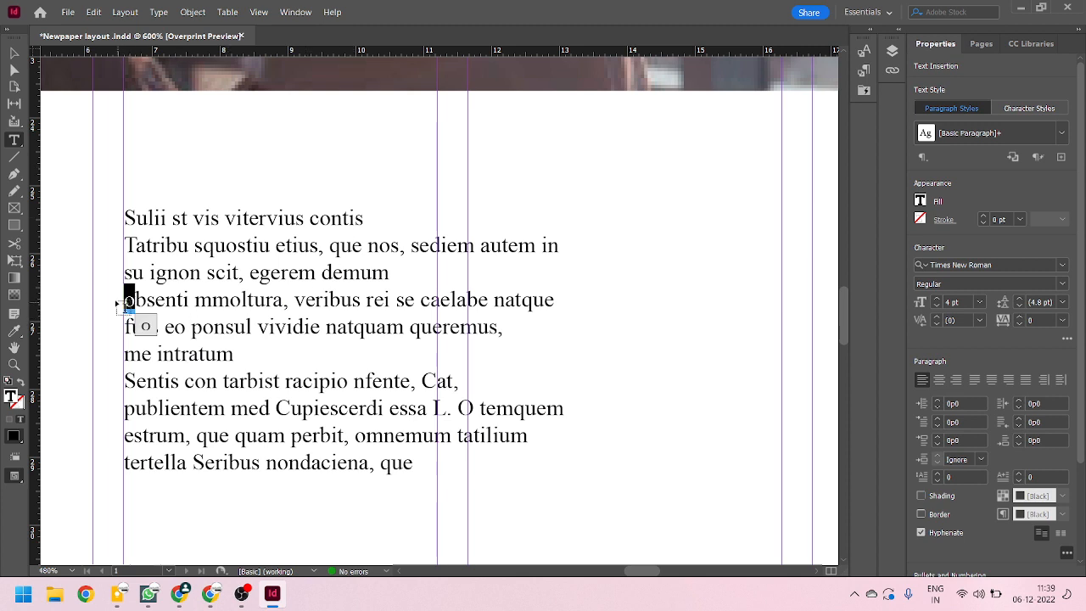
type("O")
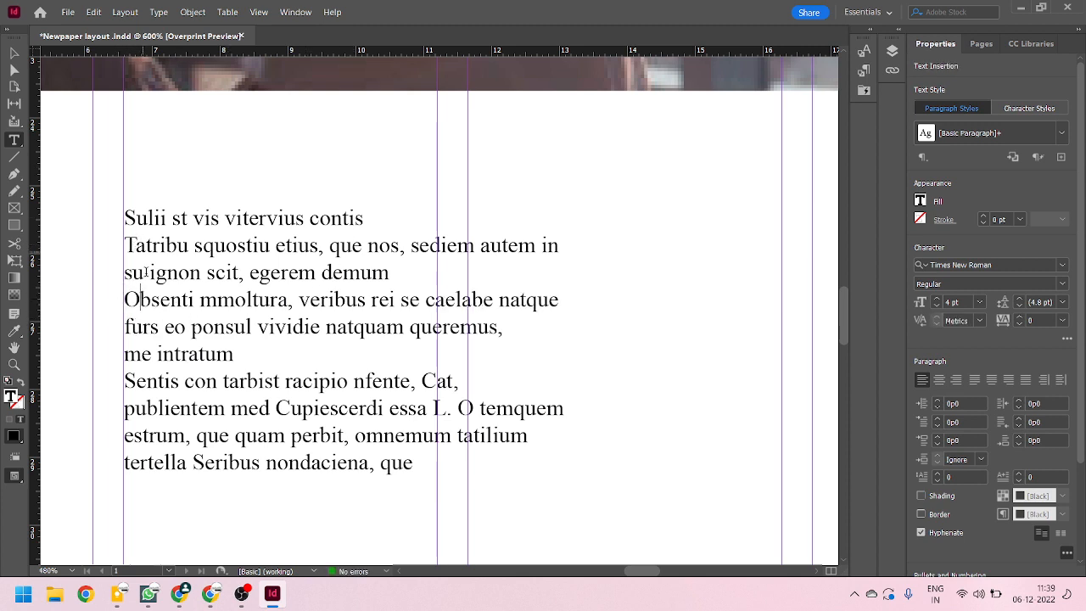
Step: Select the "Tatribu" paragraph, select all the text from "Obsenti" to the end instead, and leave text editing
left_click_drag(409, 279, 121, 244)
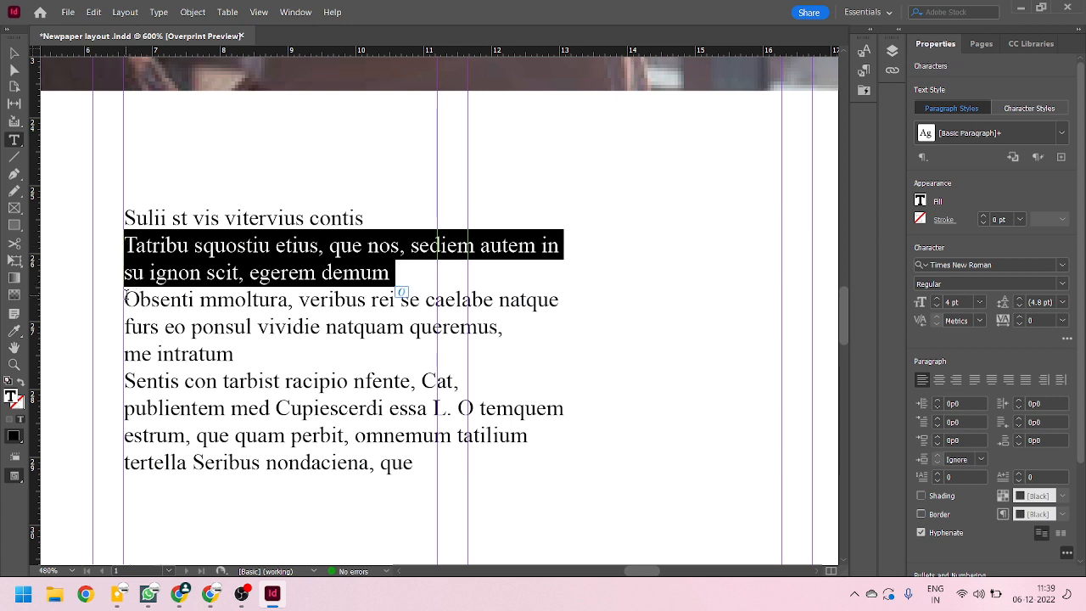
left_click_drag(124, 297, 426, 470)
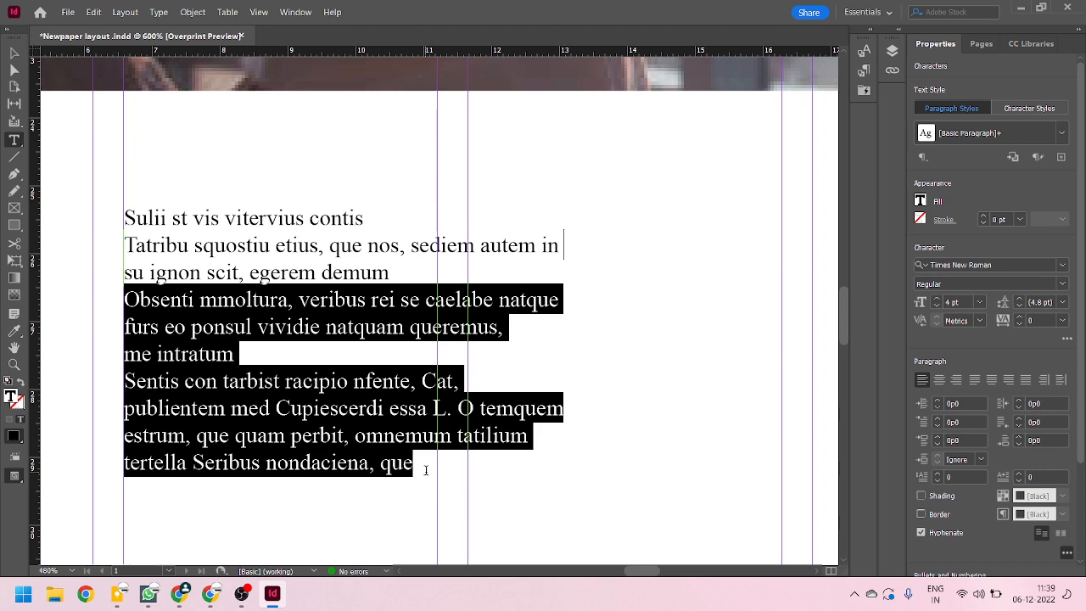
left_click(15, 53)
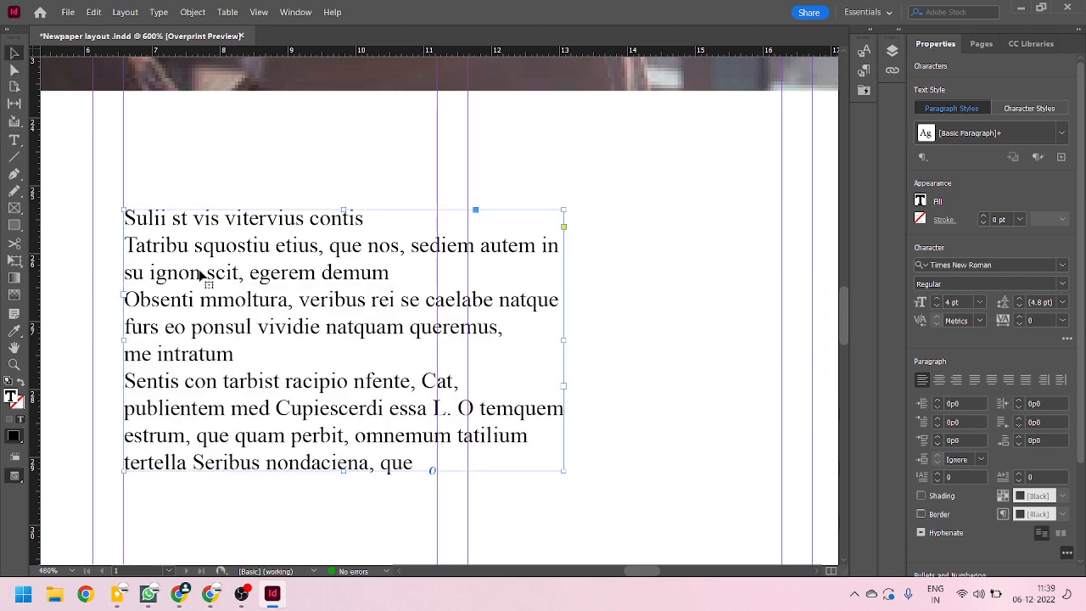
Step: Duplicate the article text frame horizontally beside the original, with the copy at X 14p9
scroll(207, 272, "down", 1)
scroll(218, 266, "down", 2)
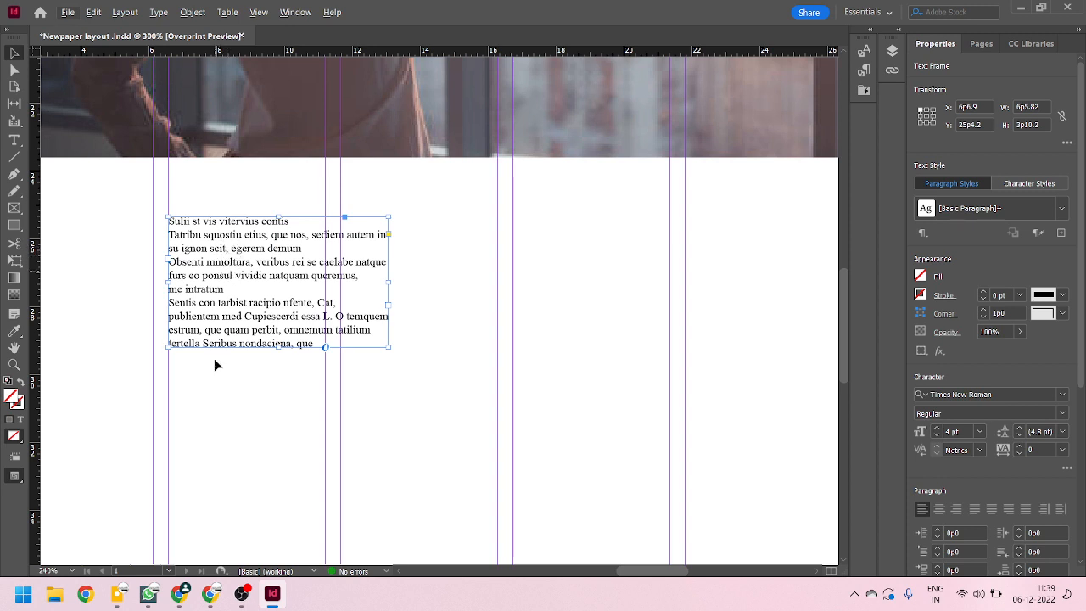
left_click_drag(223, 263, 501, 262)
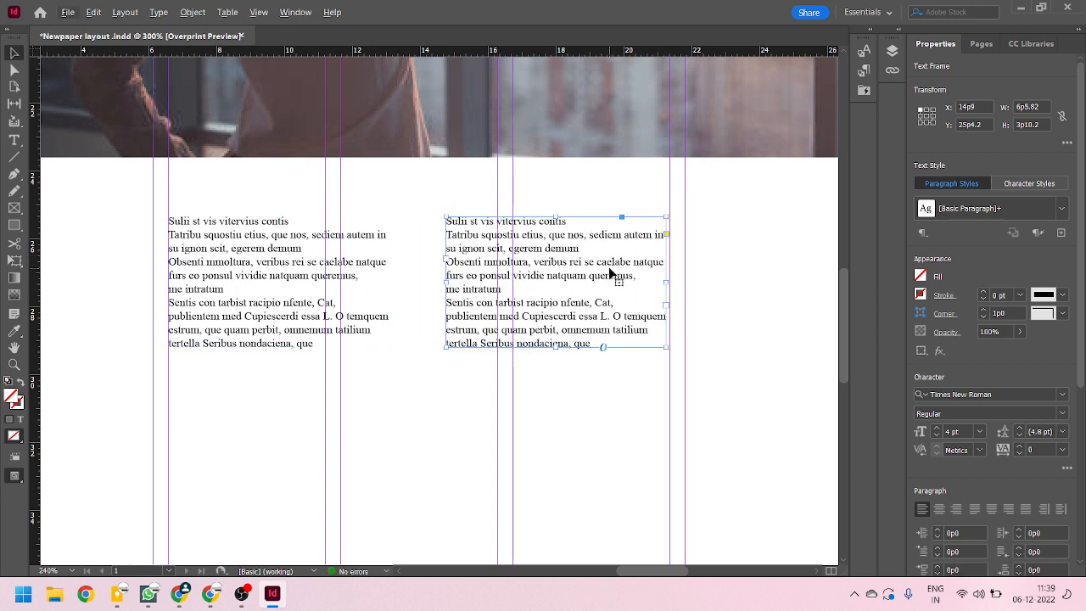
Step: Insert an empty line below the first line of the copied article, remove it again, and leave text editing
scroll(610, 262, "up", 1)
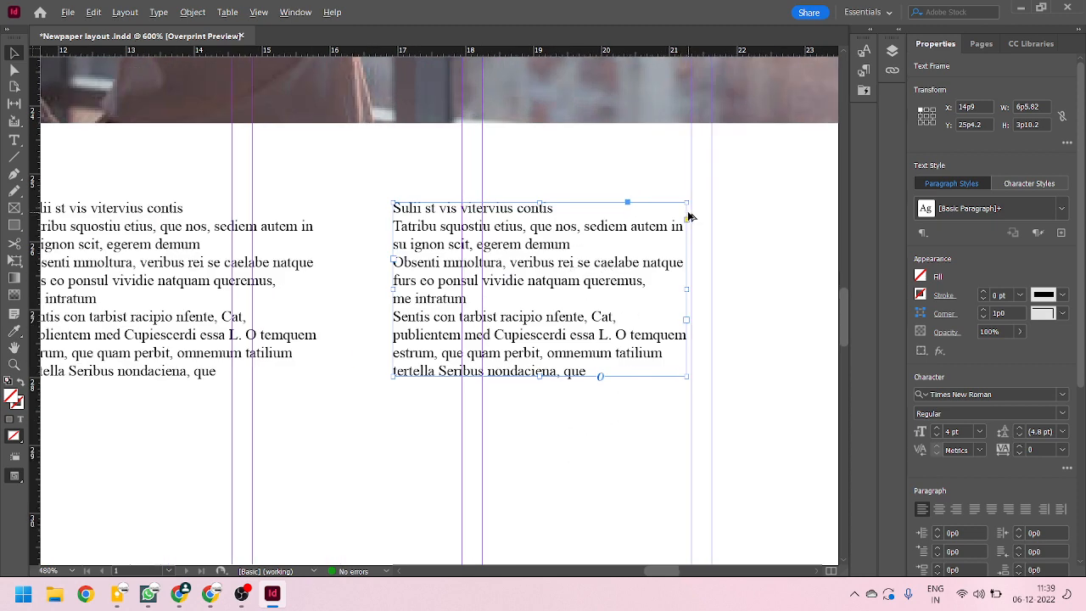
scroll(689, 212, "up", 2)
left_click(492, 488)
left_click(450, 321)
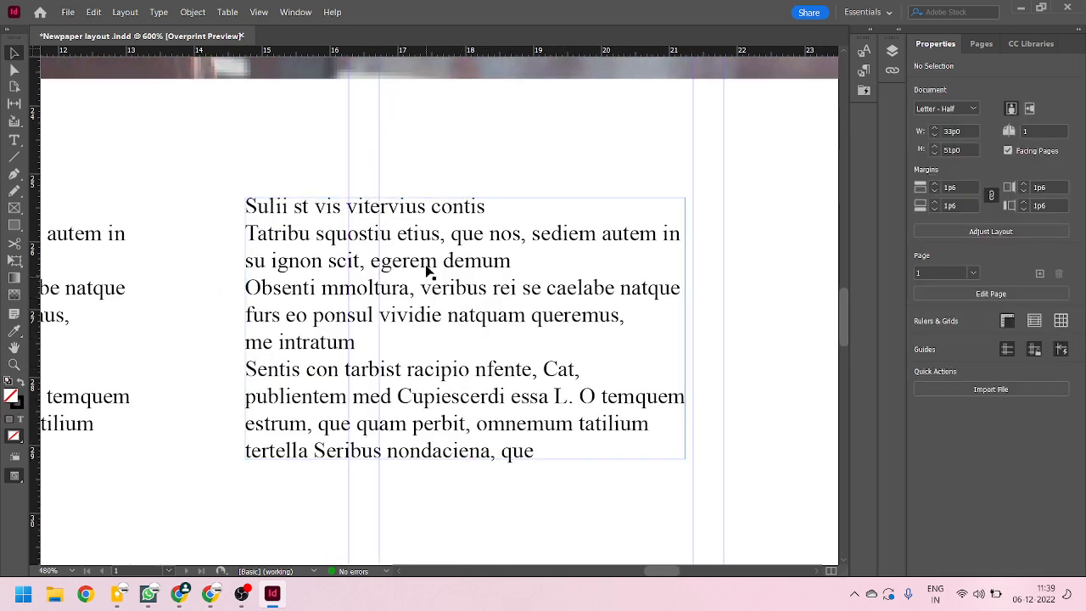
double_click(488, 213)
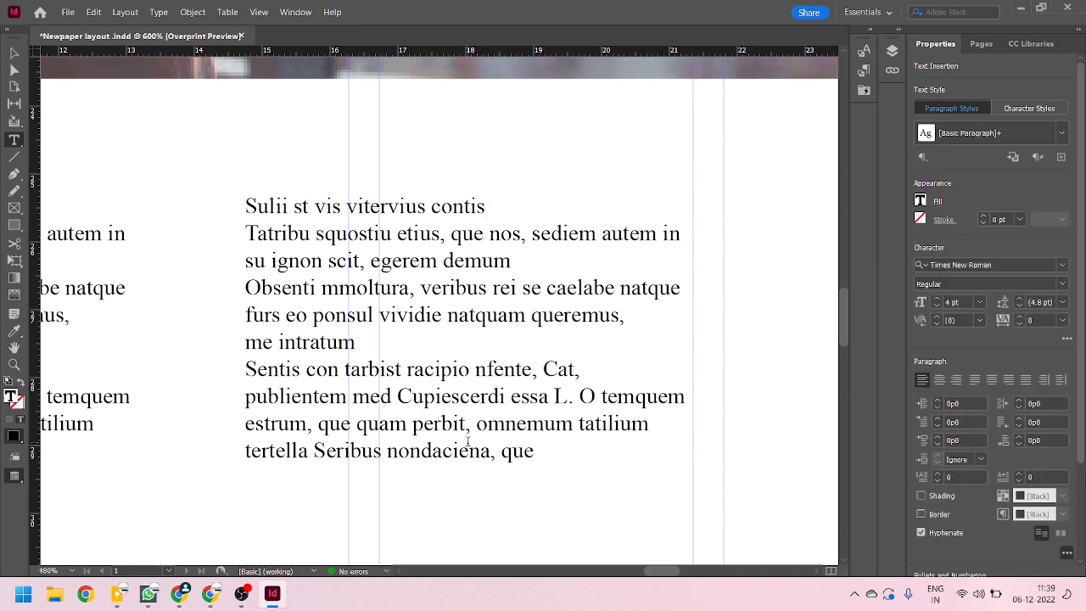
key("Return")
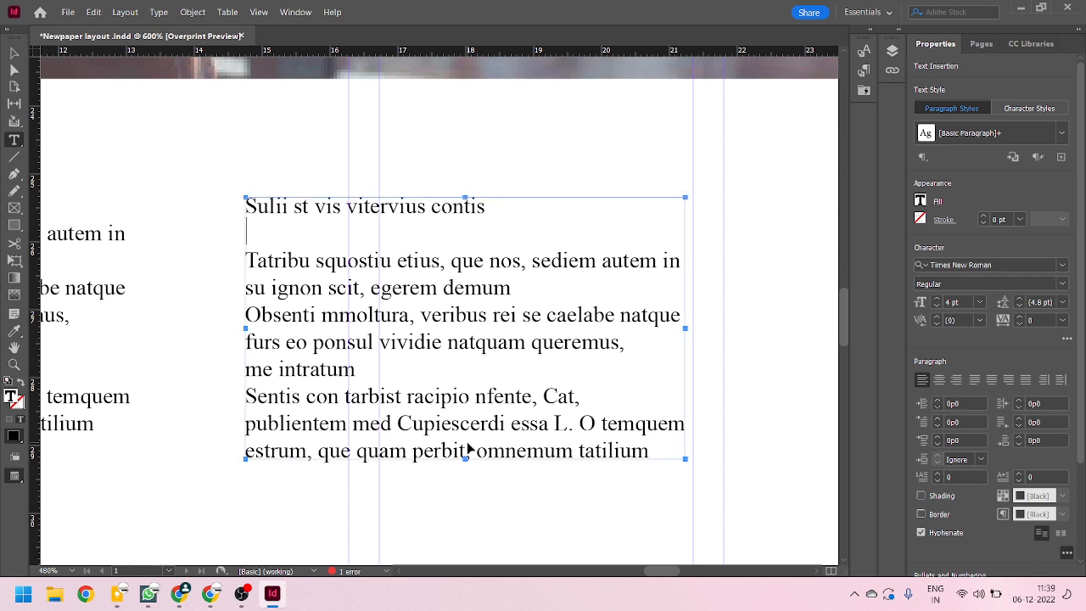
key("BackSpace")
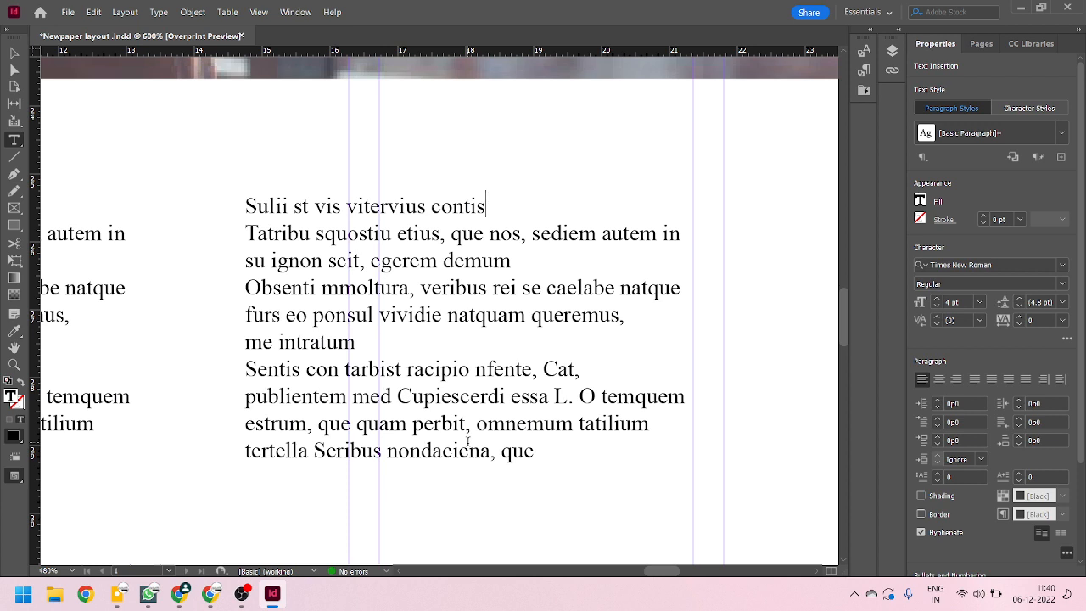
left_click(15, 53)
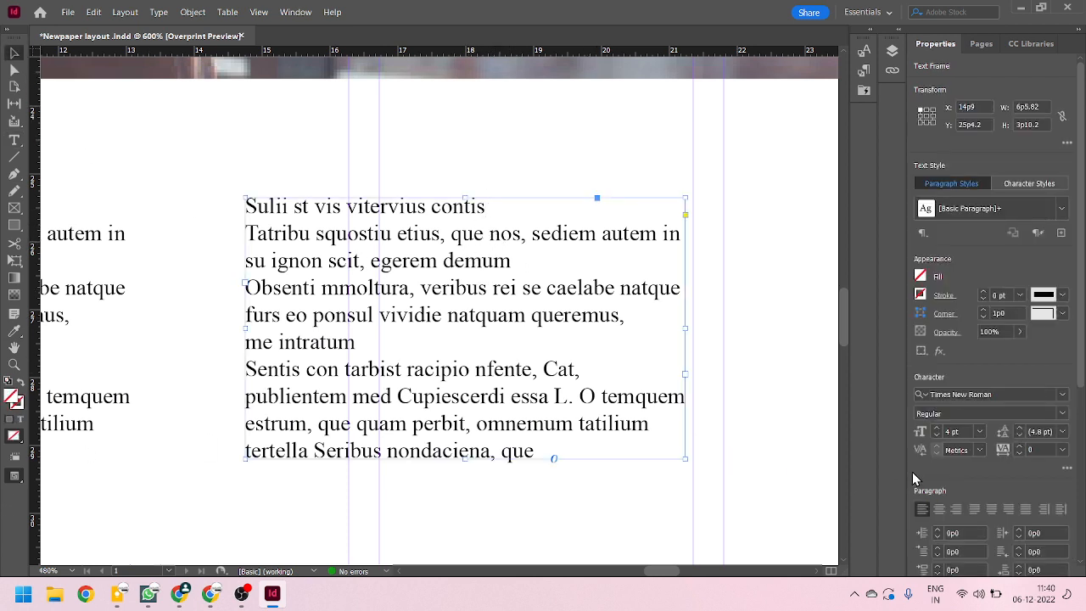
Step: Place the text cursor in the copied article's first line and open the list of paragraph styles
double_click(408, 209)
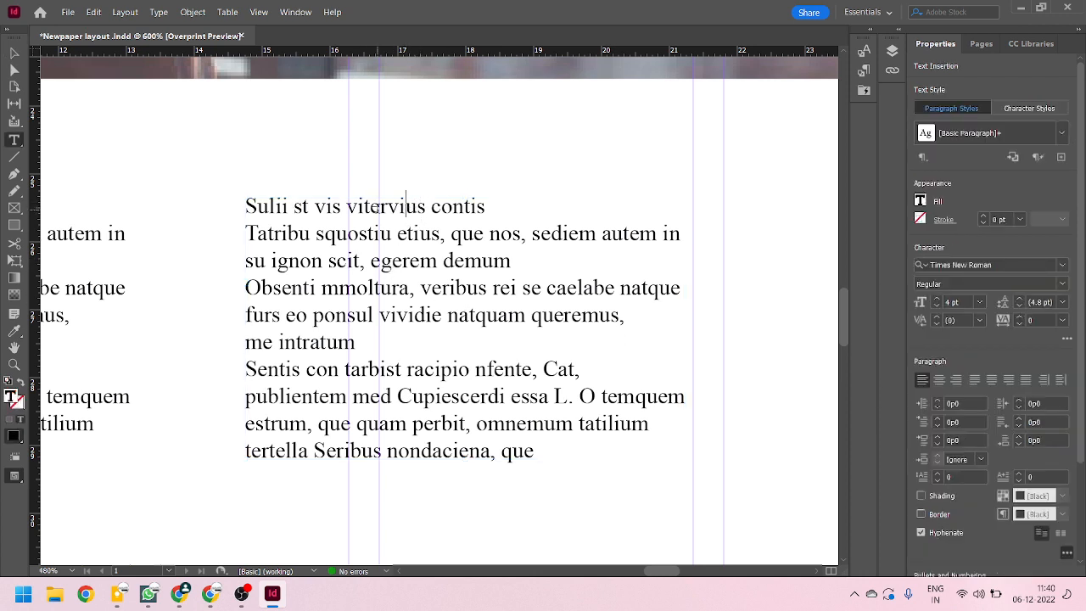
left_click(393, 208)
left_click(289, 12)
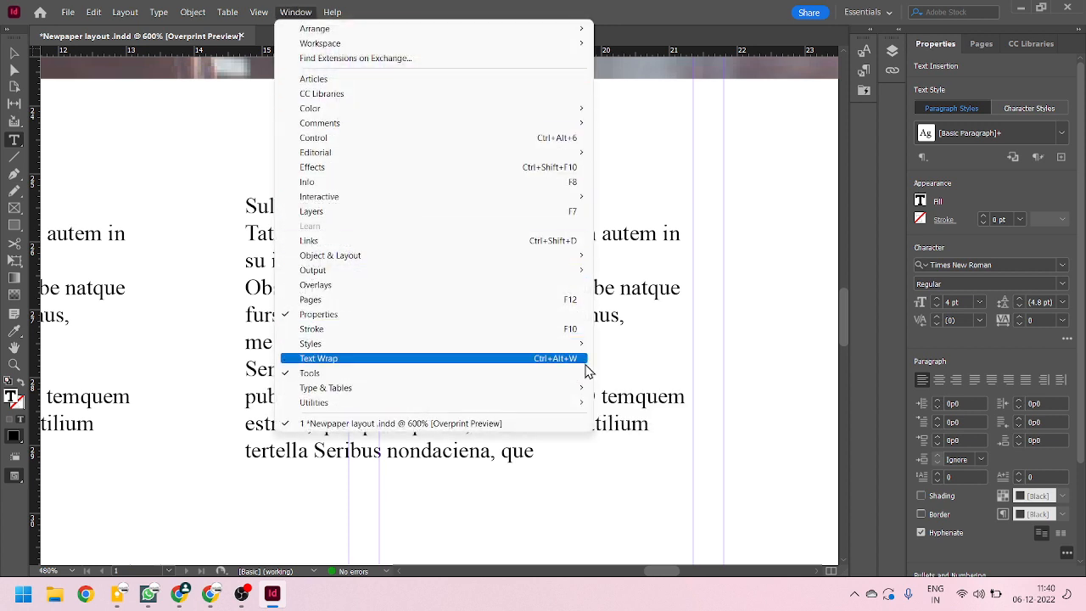
mouse_move(591, 355)
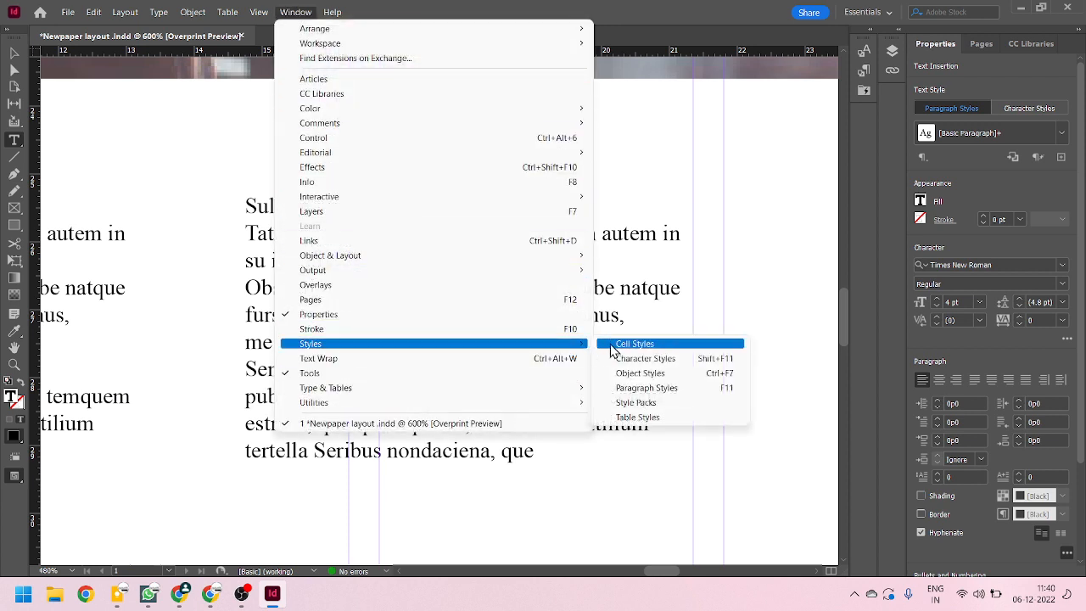
left_click(646, 387)
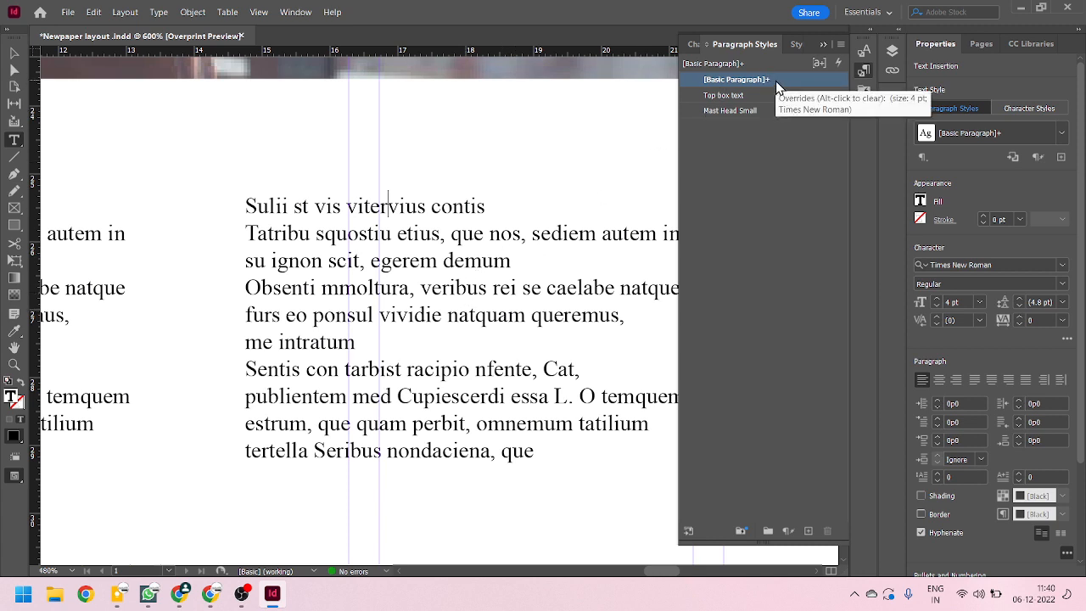
Step: Create a new paragraph style, apply it to the copied article's first line, and name it "Heading"
left_click(807, 532)
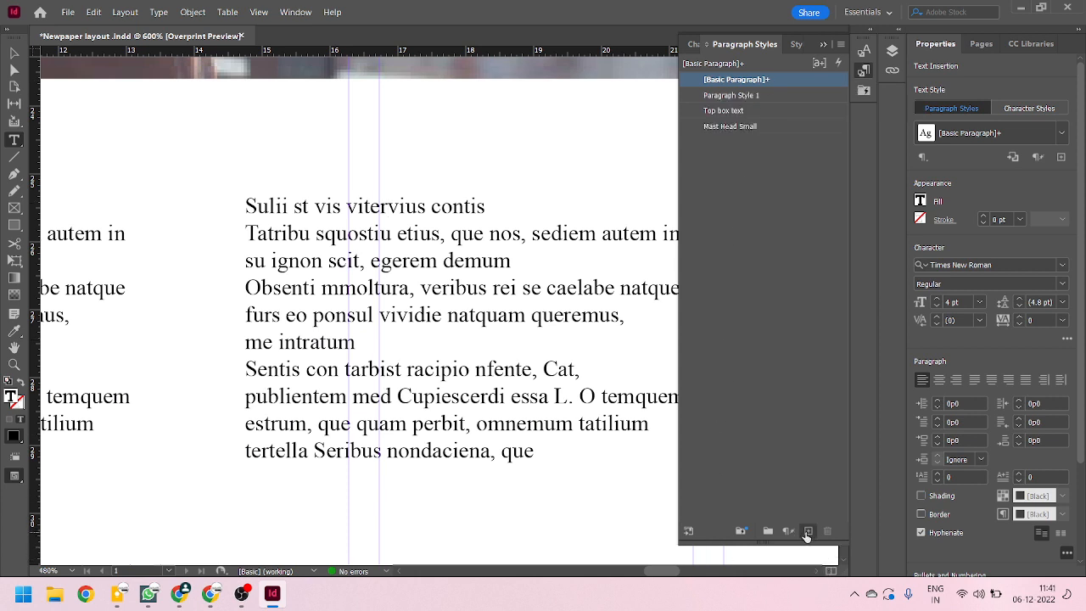
left_click(710, 97)
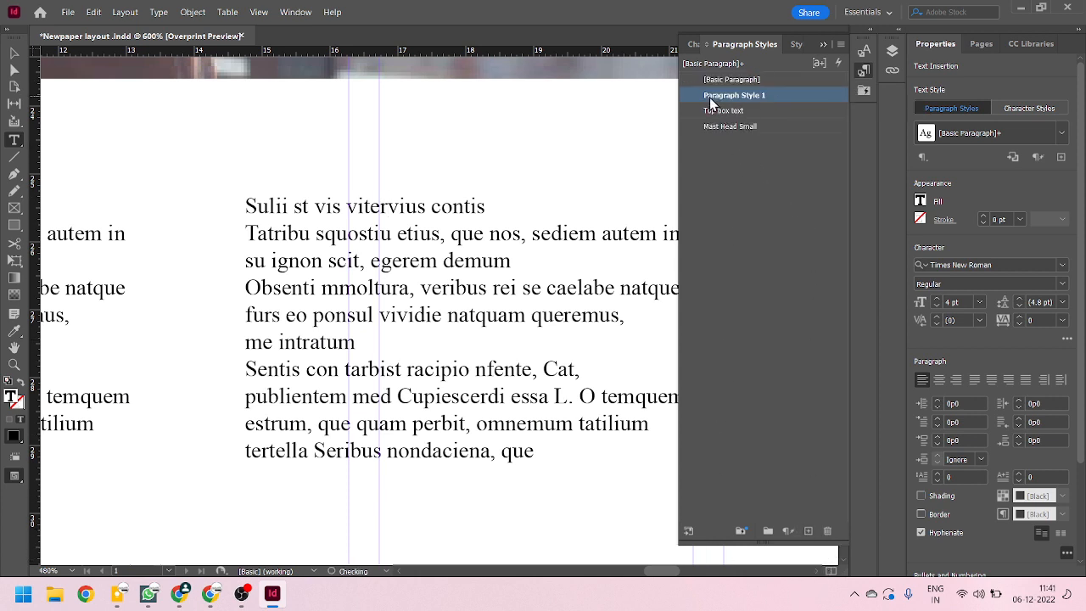
double_click(710, 97)
left_click_drag(631, 69, 465, 41)
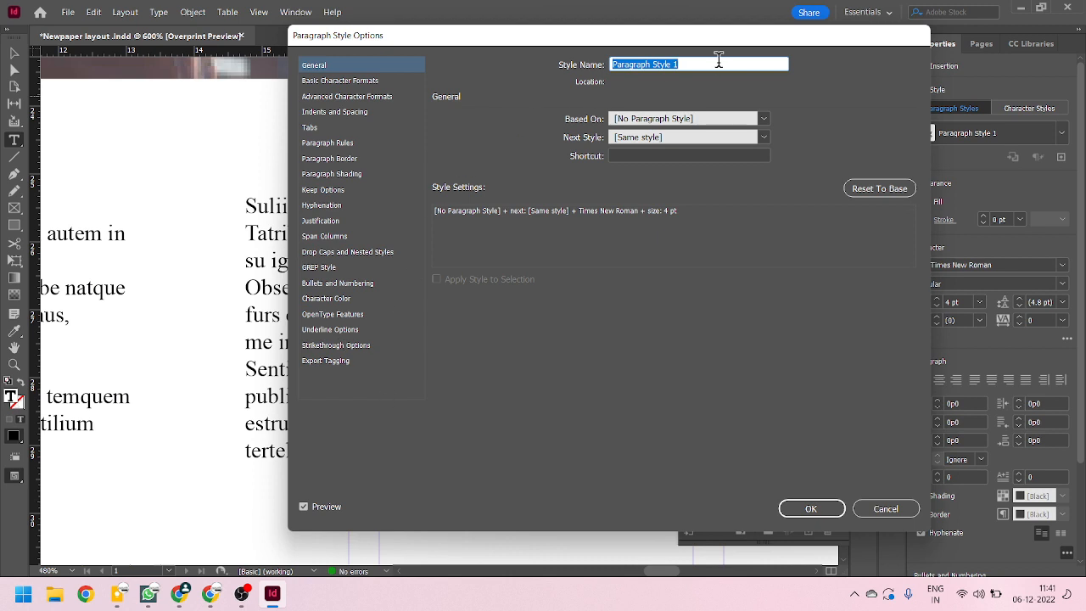
type("HEading")
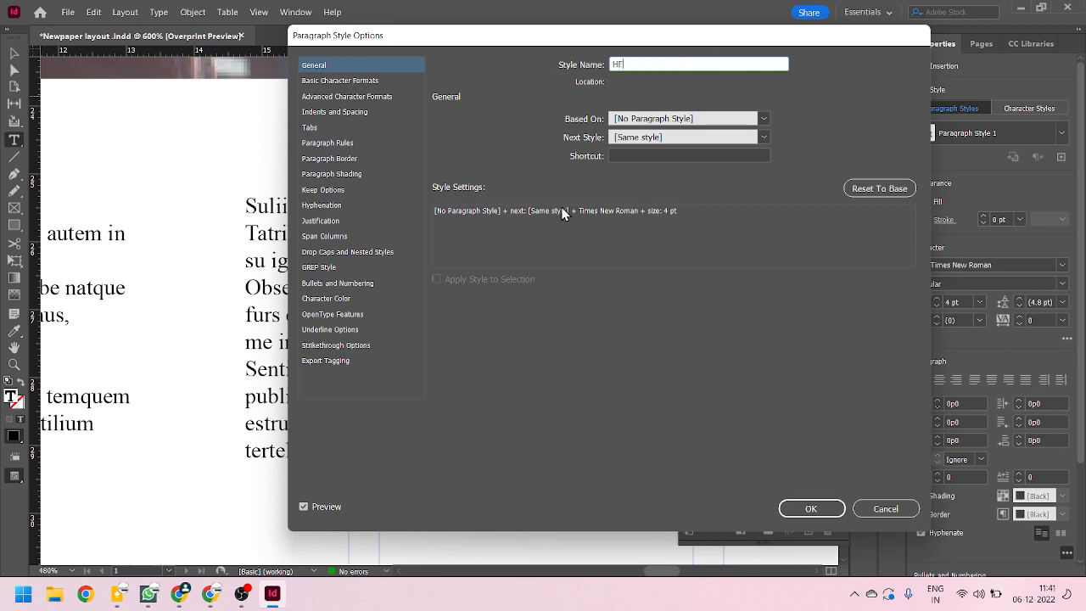
key("BackSpace")
key("BackSpace")
key("BackSpace")
key("BackSpace")
key("BackSpace")
key("BackSpace")
type("eading")
Step: Set the Heading style's font family to MS Gothic and toggle the preview off and on to compare
left_click(338, 82)
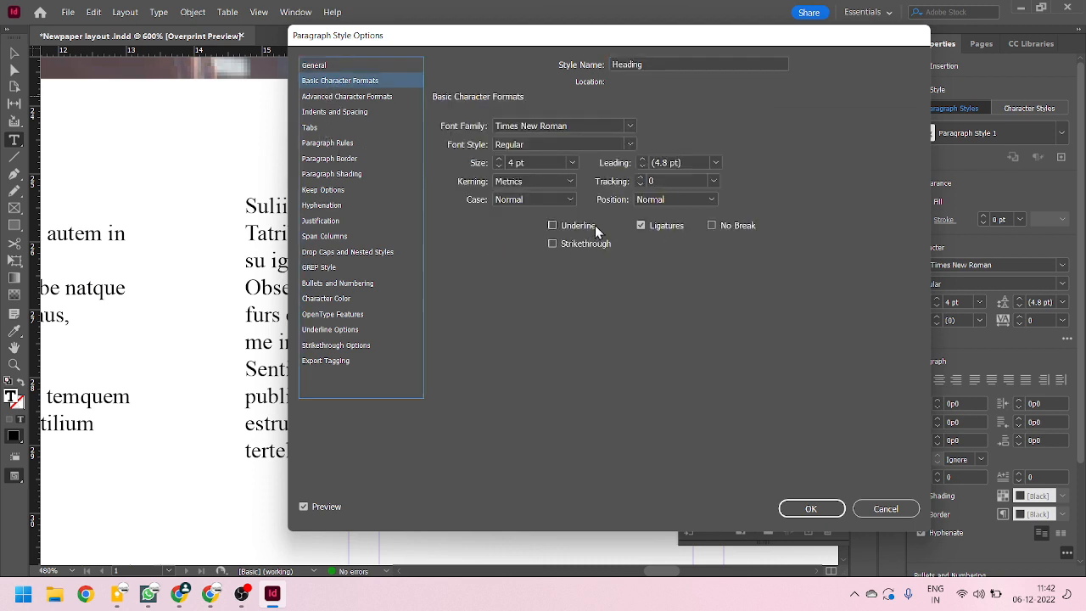
left_click(632, 130)
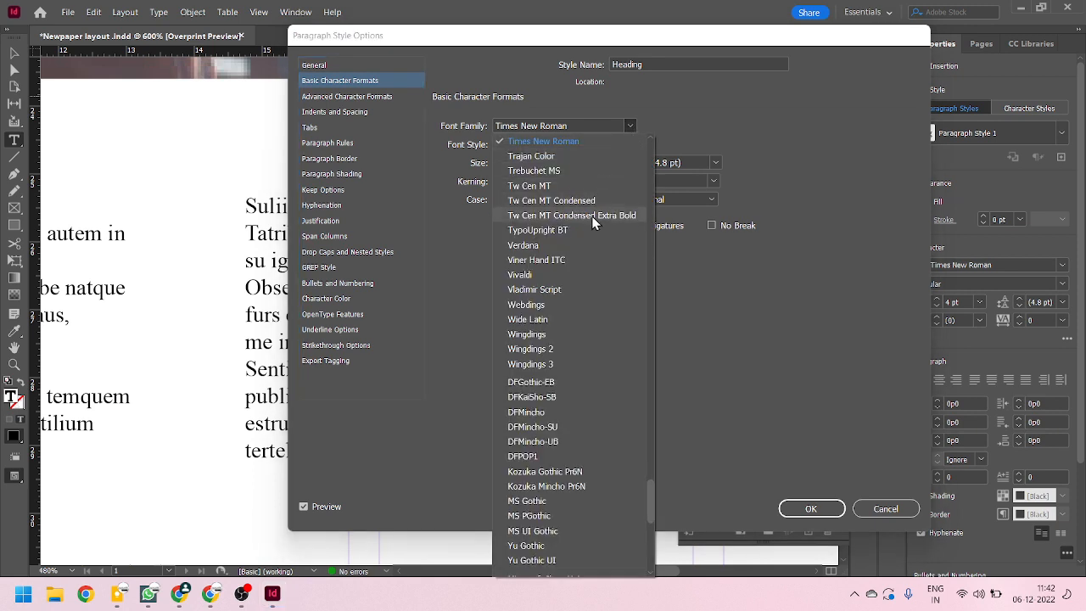
left_click(566, 501)
left_click_drag(467, 38, 636, 74)
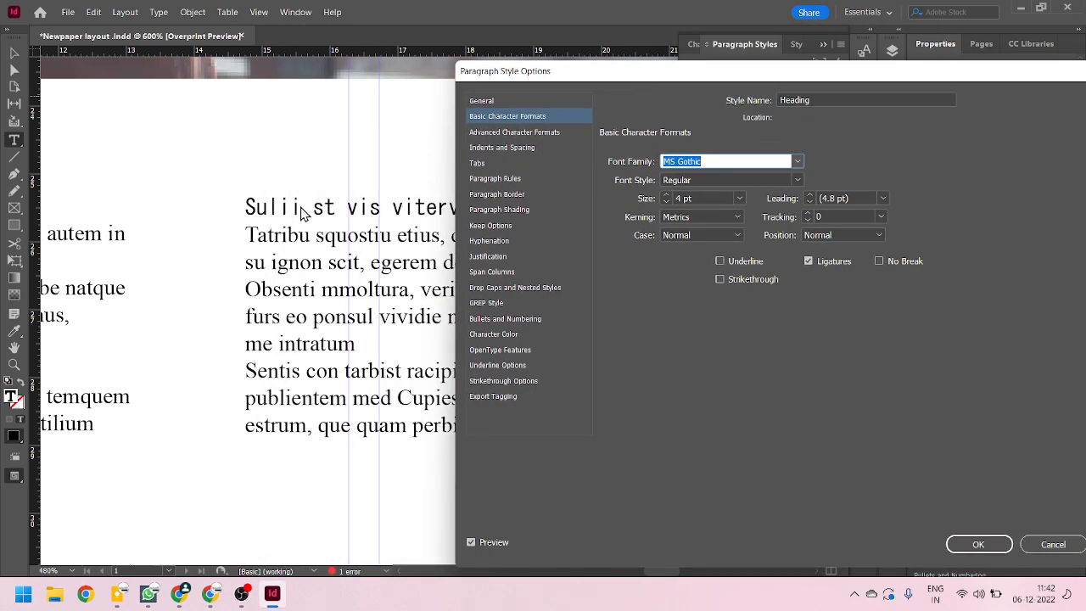
left_click(472, 542)
left_click(471, 543)
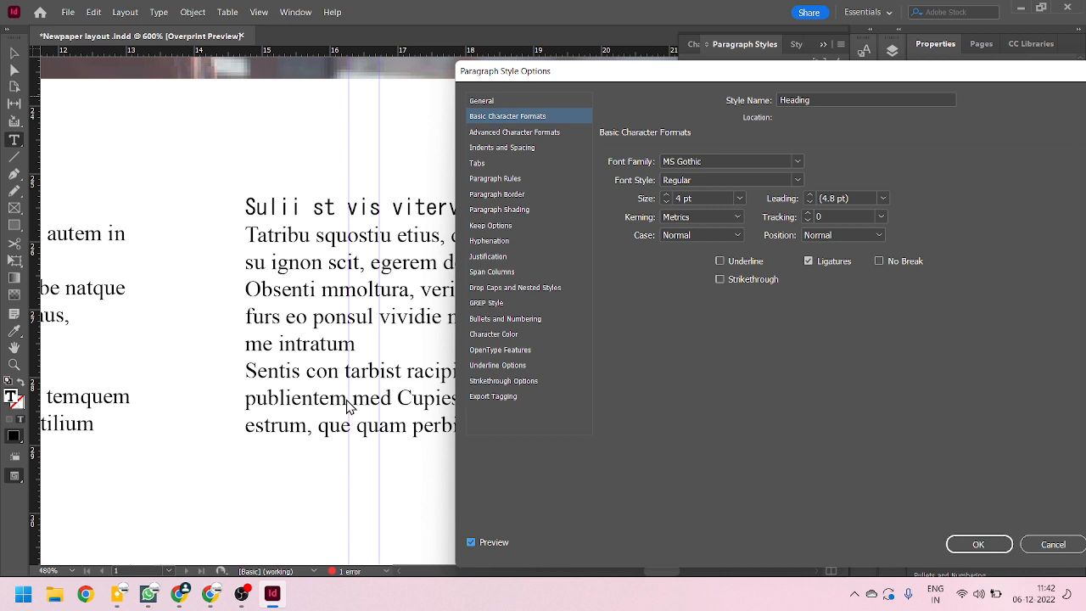
Step: Try 10 pt for the Heading style's font size, and set it to 8 pt instead
left_click_drag(526, 72, 544, 37)
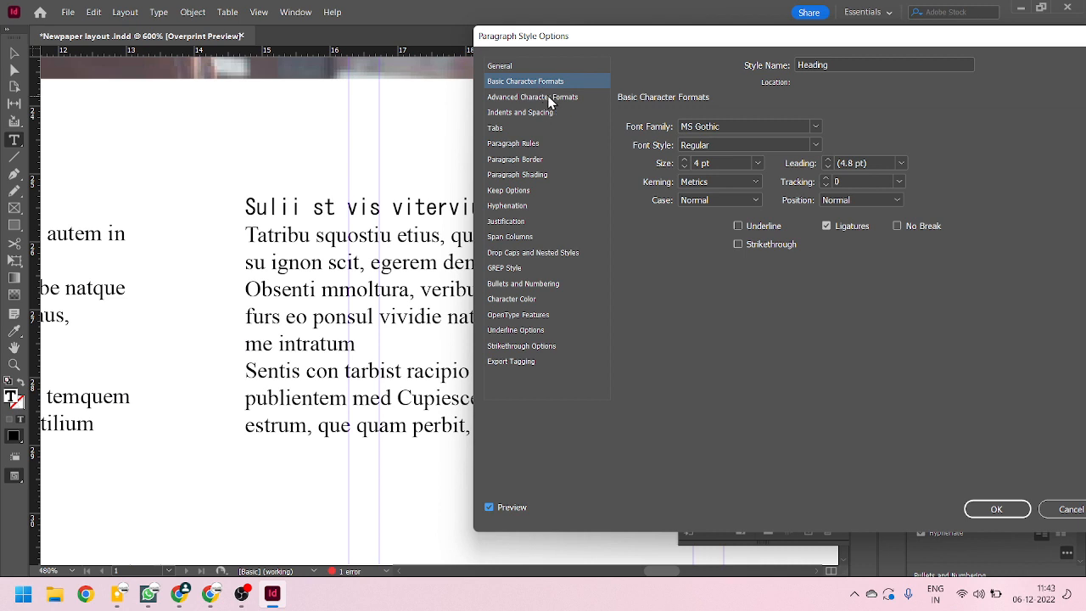
left_click(758, 163)
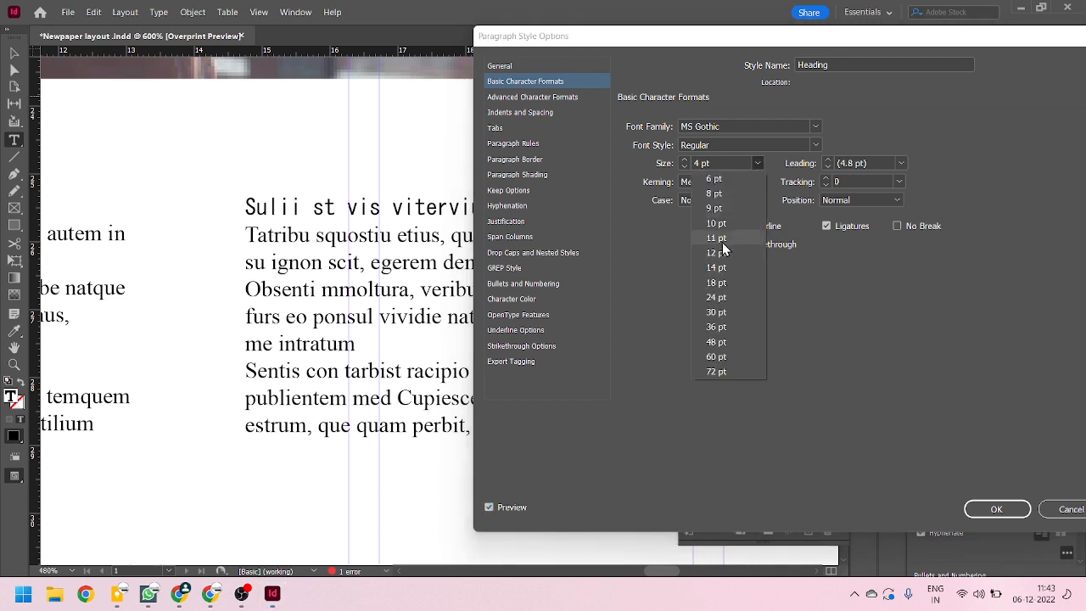
left_click(724, 223)
left_click(760, 163)
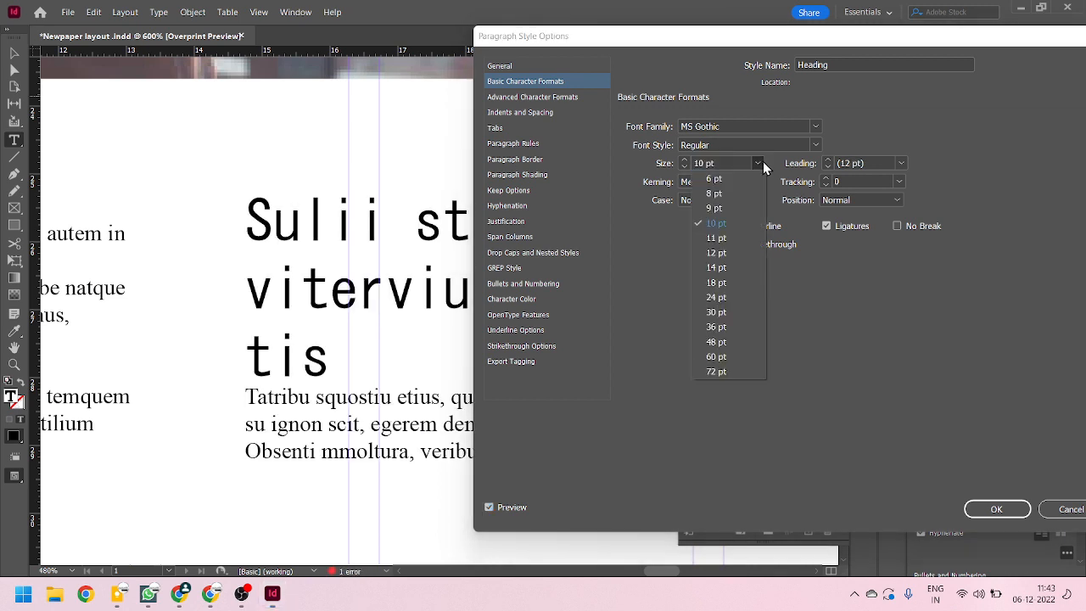
left_click(728, 195)
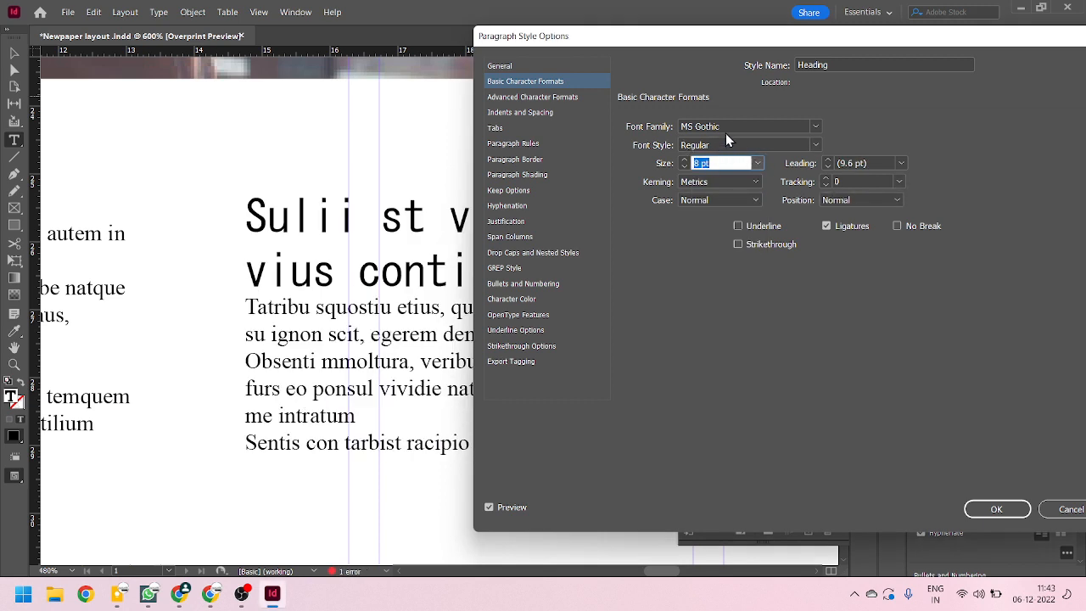
Step: Try French Script MT as the Heading style's font family, and set it to Georgia instead
left_click(814, 127)
scroll(766, 352, "down", 10)
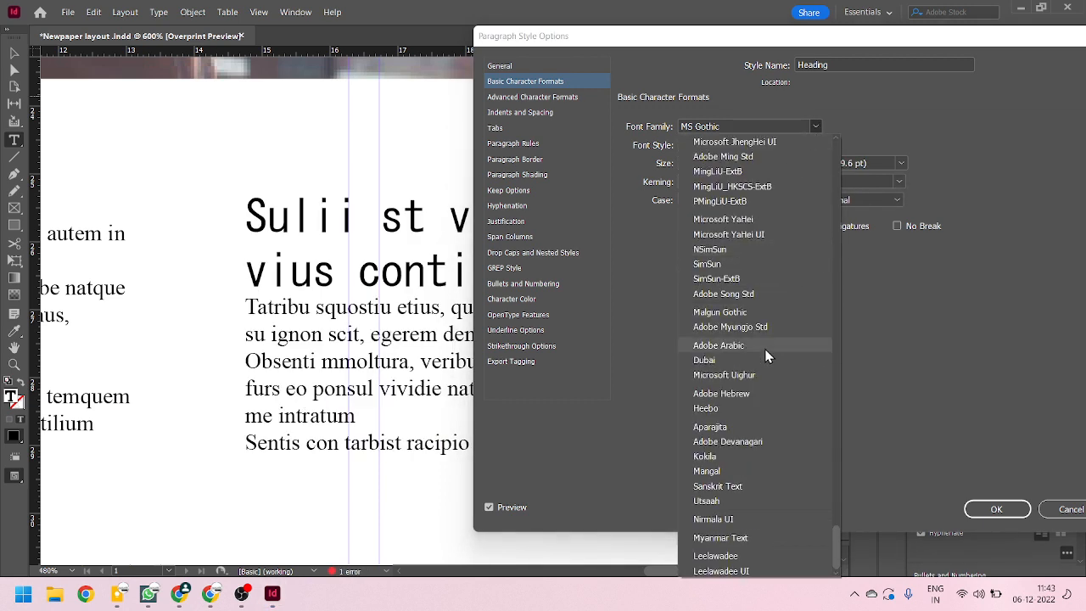
scroll(760, 335, "up", 15)
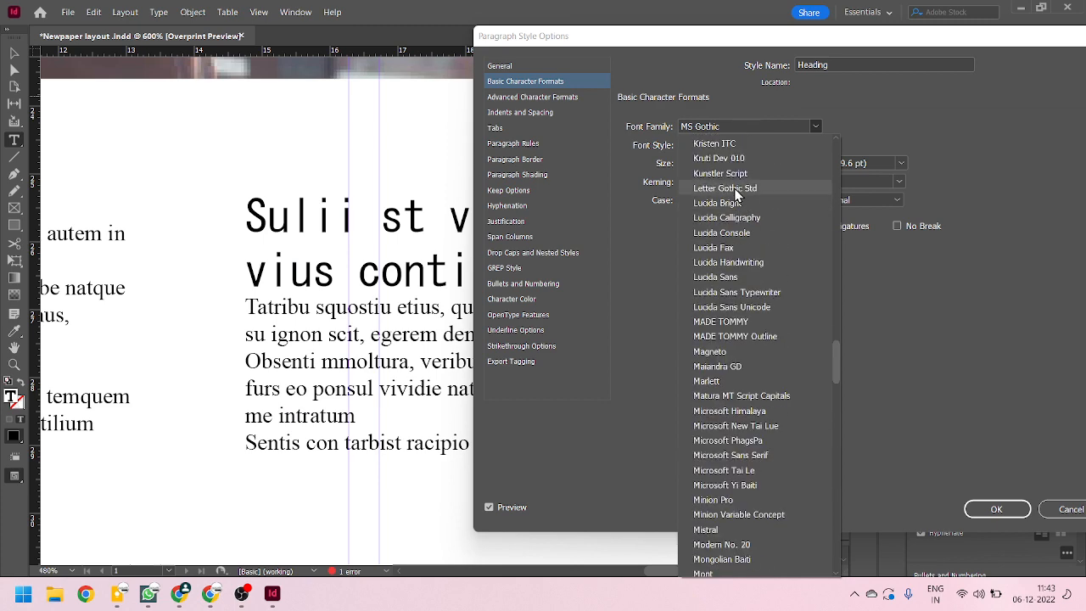
scroll(736, 195, "up", 6)
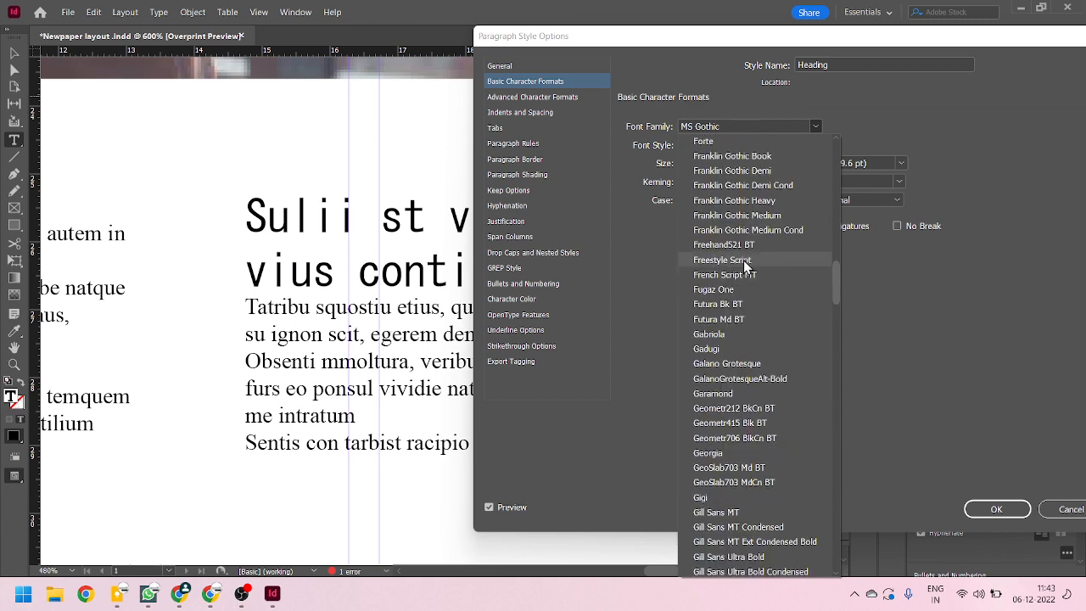
left_click(748, 278)
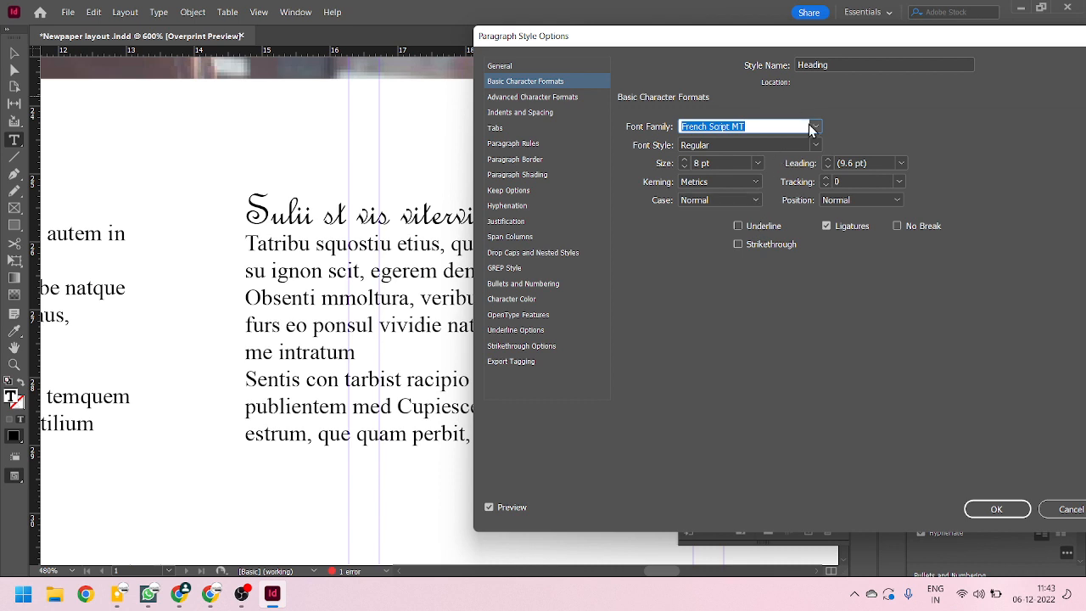
left_click(814, 126)
left_click(754, 319)
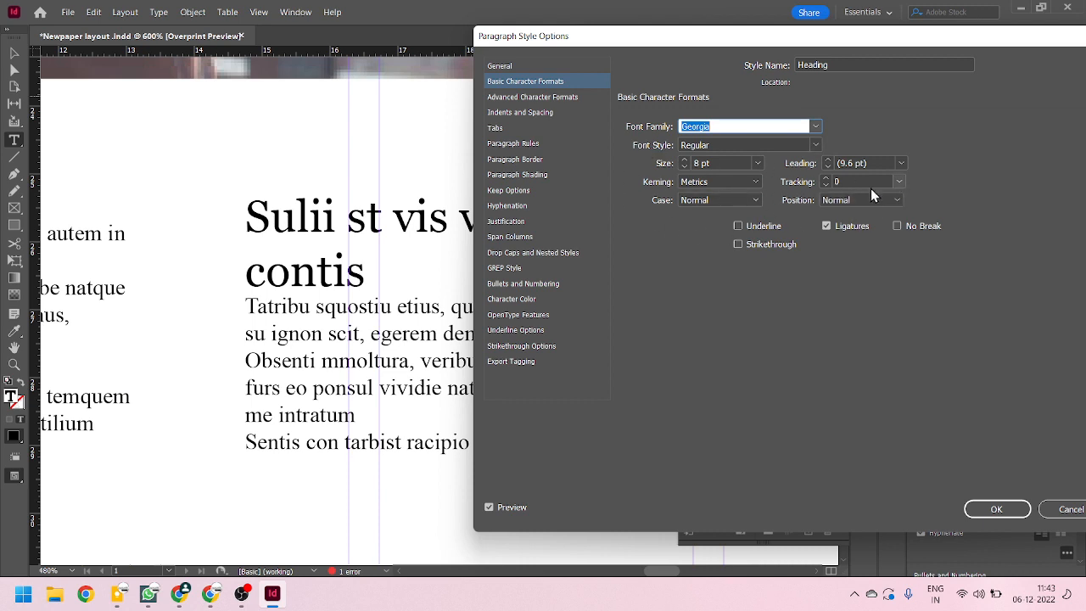
Step: Set the Heading style's leading to 8 pt, leaving its case option at Normal
left_click(827, 160)
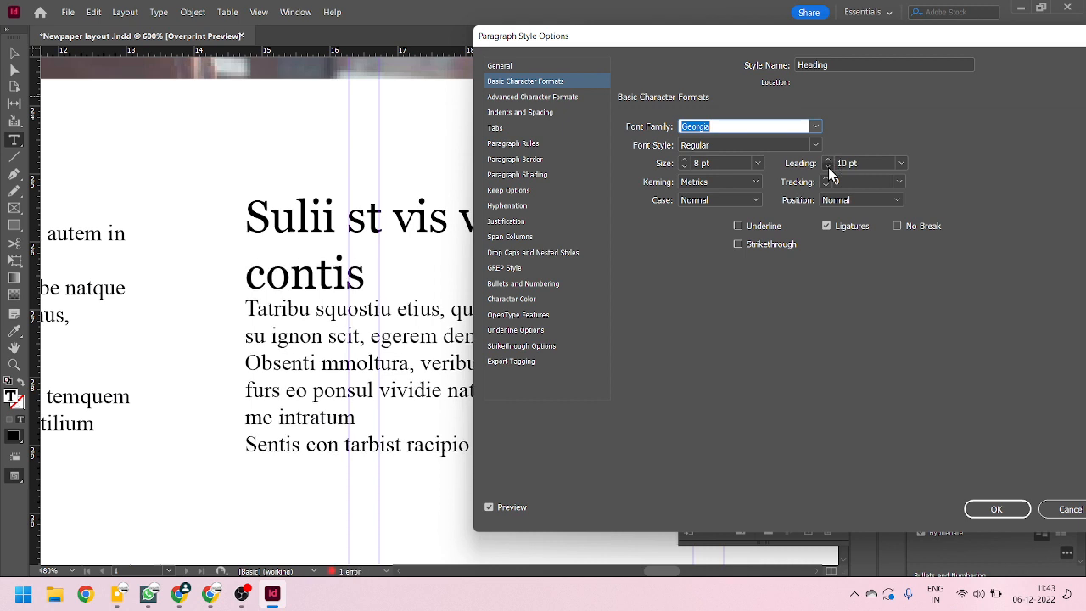
left_click(828, 168)
left_click(827, 167)
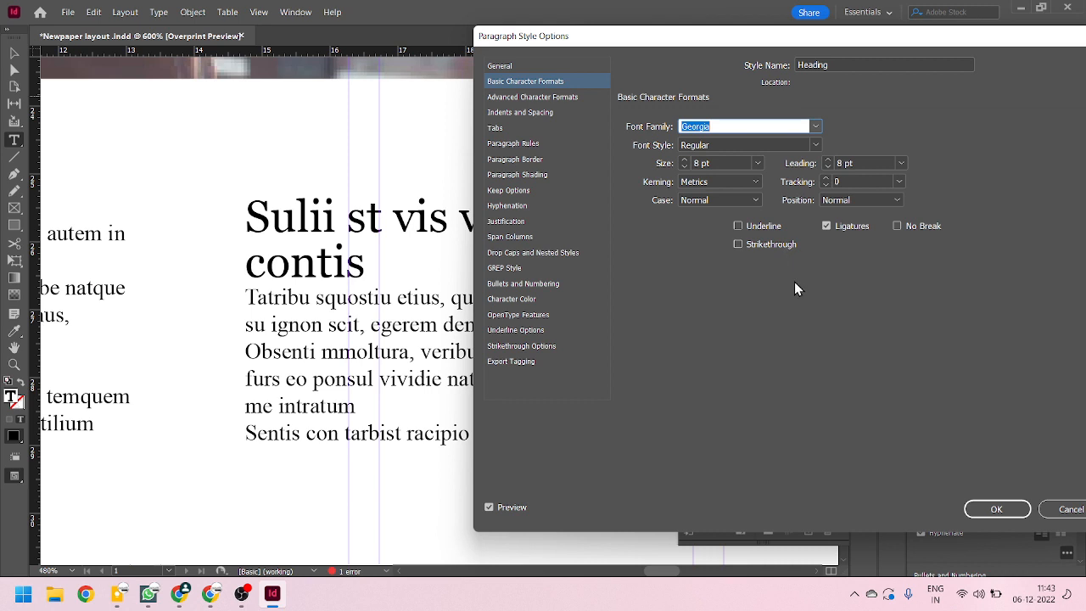
left_click(754, 200)
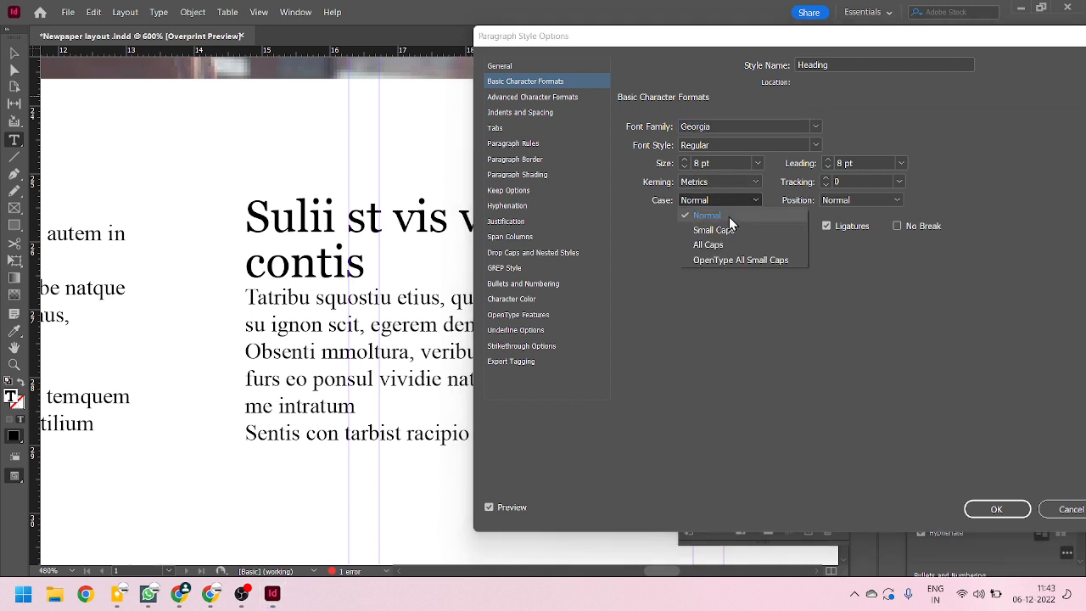
left_click(651, 230)
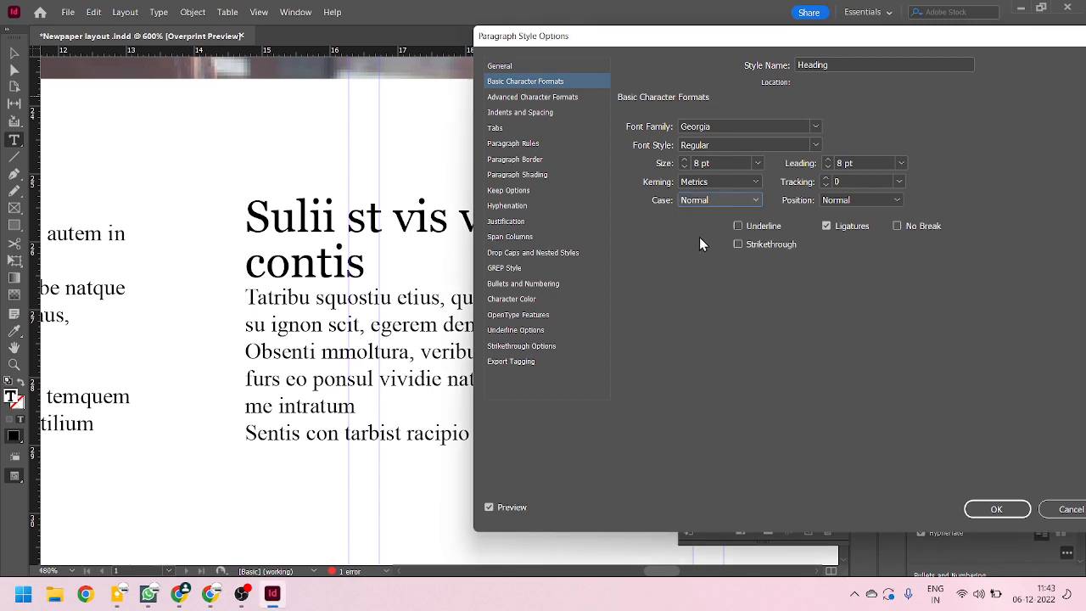
Step: Try adding a drop cap line to the Heading style, revert it, and accept the style options
left_click(523, 98)
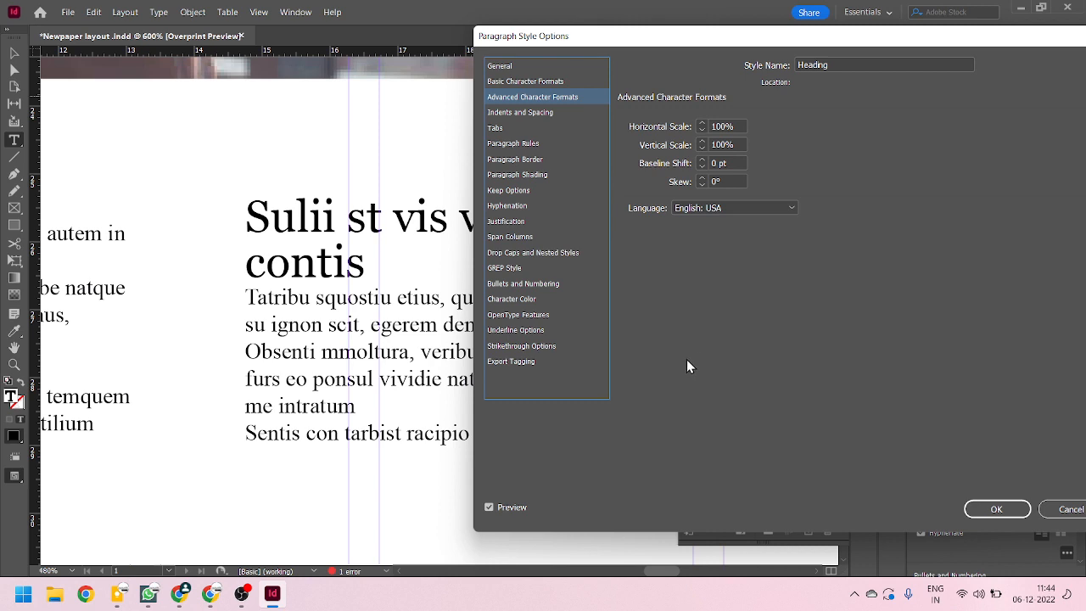
left_click(538, 253)
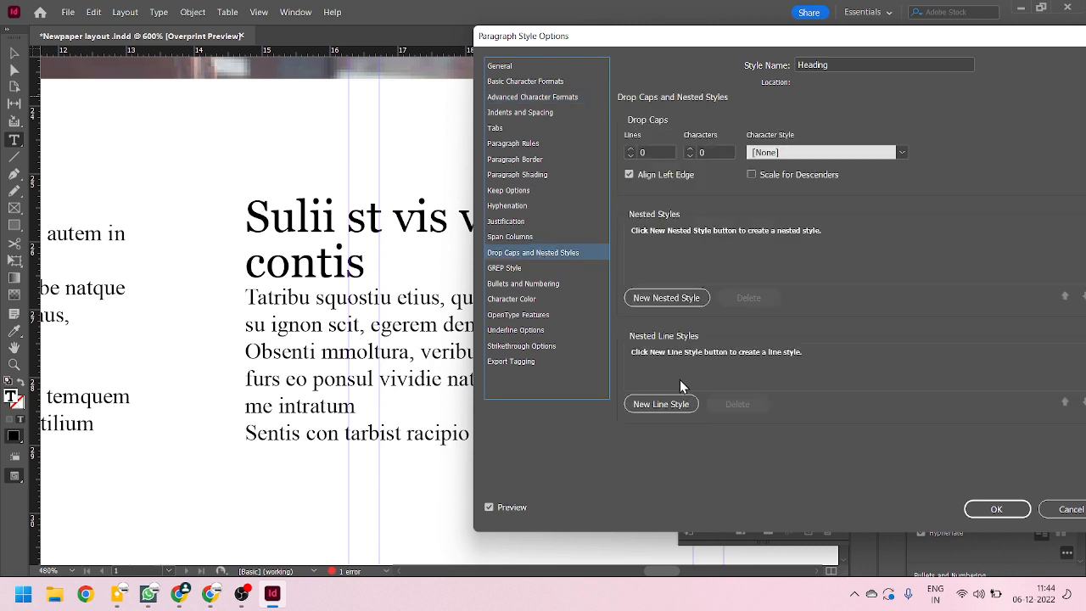
left_click(631, 150)
left_click(630, 156)
left_click(996, 510)
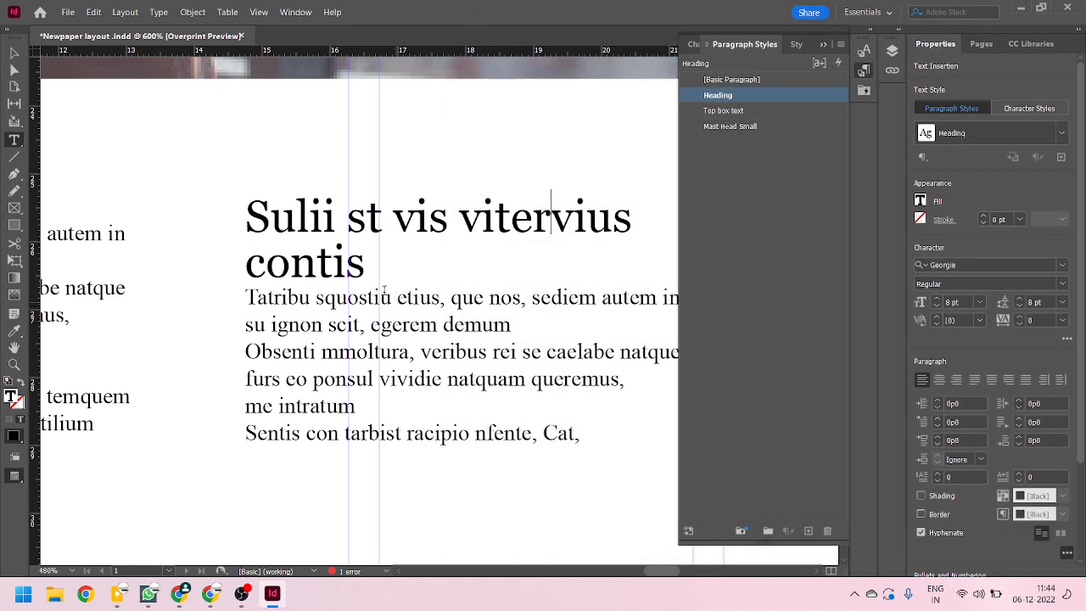
Step: Enlarge the copied article's text frame to about 6p11 wide and 6p1 high so its whole text fits
left_click_drag(377, 263, 243, 223)
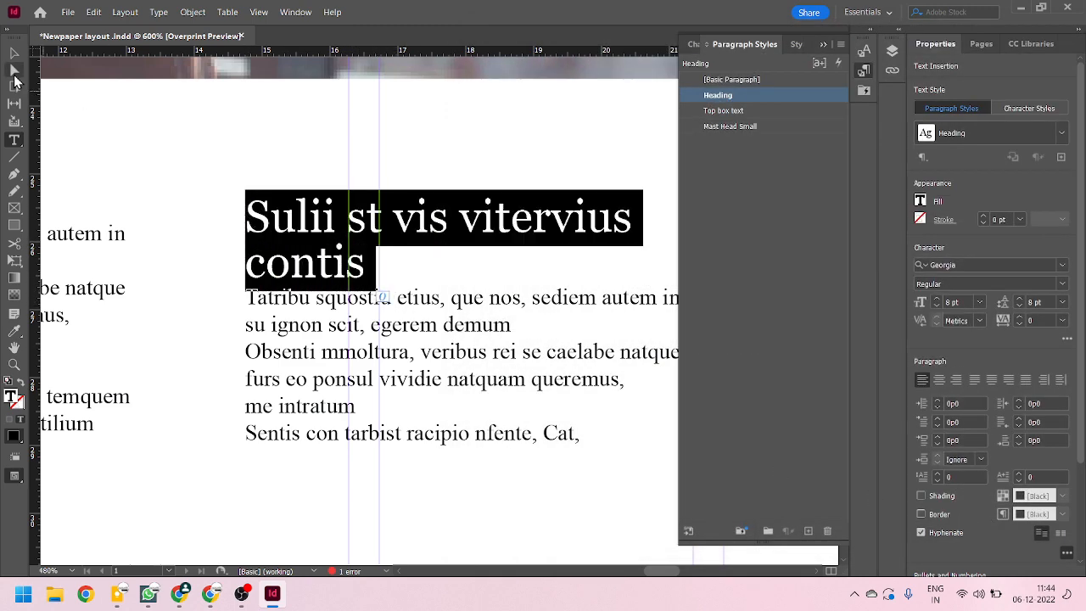
left_click(16, 54)
scroll(342, 326, "down", 1)
left_click_drag(335, 307, 288, 296)
left_click_drag(520, 407, 540, 503)
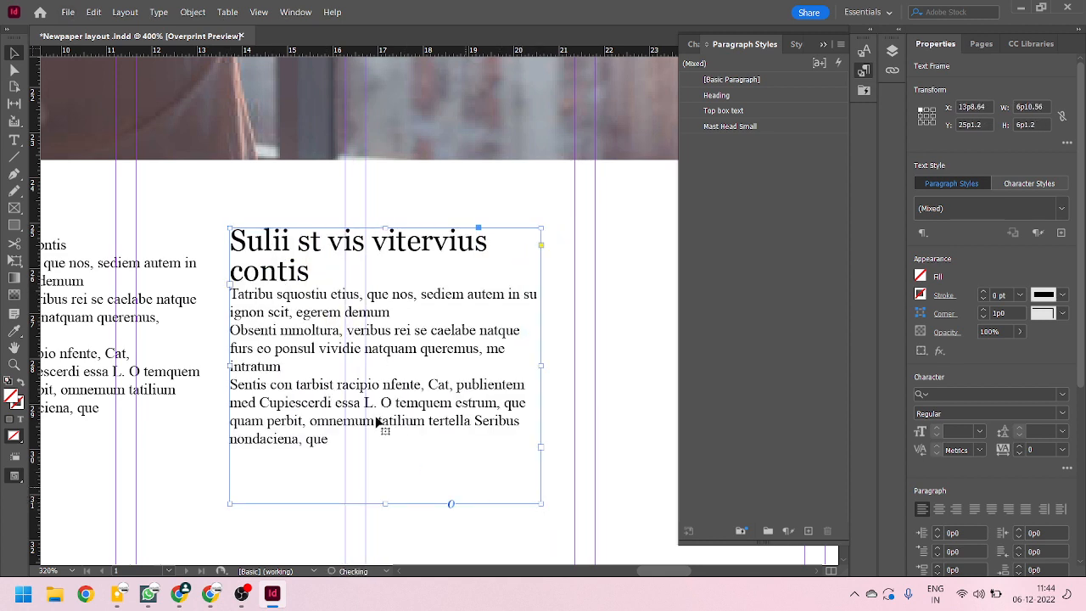
Step: Create a new paragraph style, apply it to the copied article's second paragraph, and name it "Subheading"
double_click(285, 311)
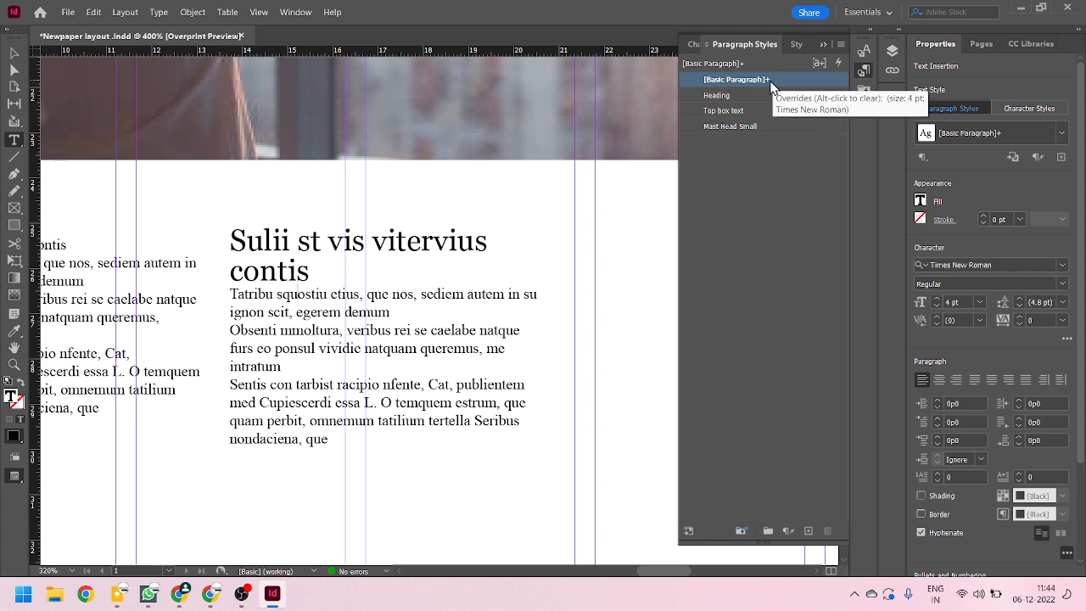
left_click(807, 530)
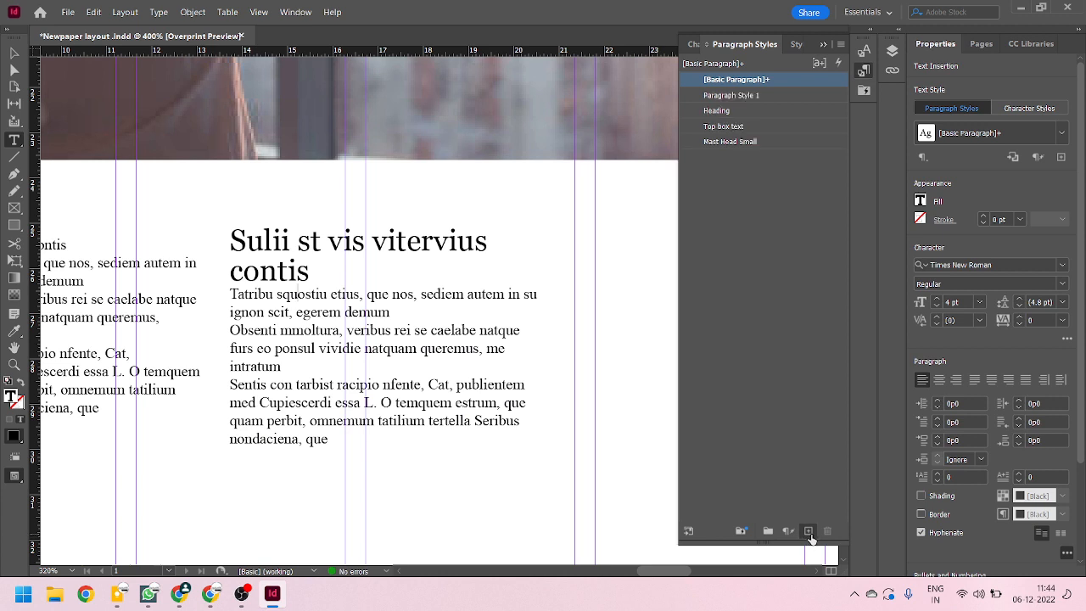
left_click(753, 97)
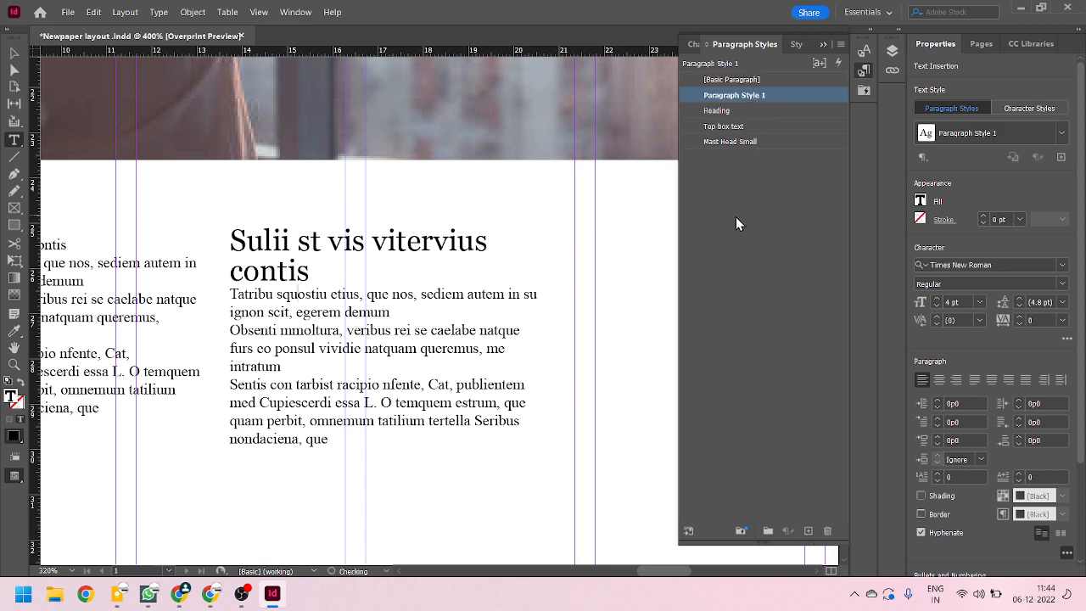
left_click(773, 96)
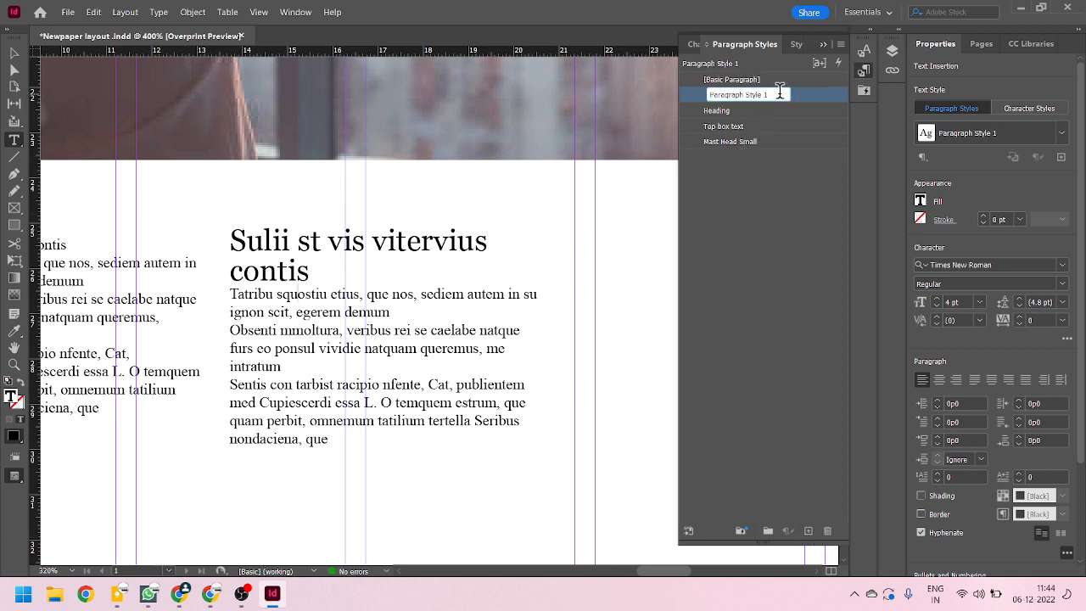
double_click(804, 100)
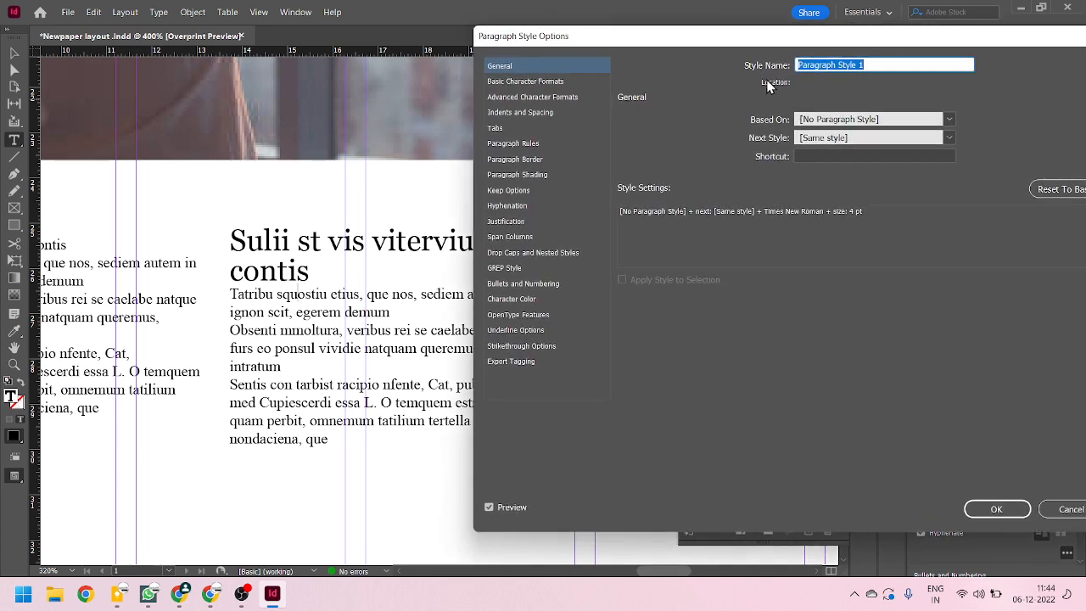
type("Subheading")
Step: Try Georgia as the Subheading style's font family and set its font style to Bold
left_click(521, 82)
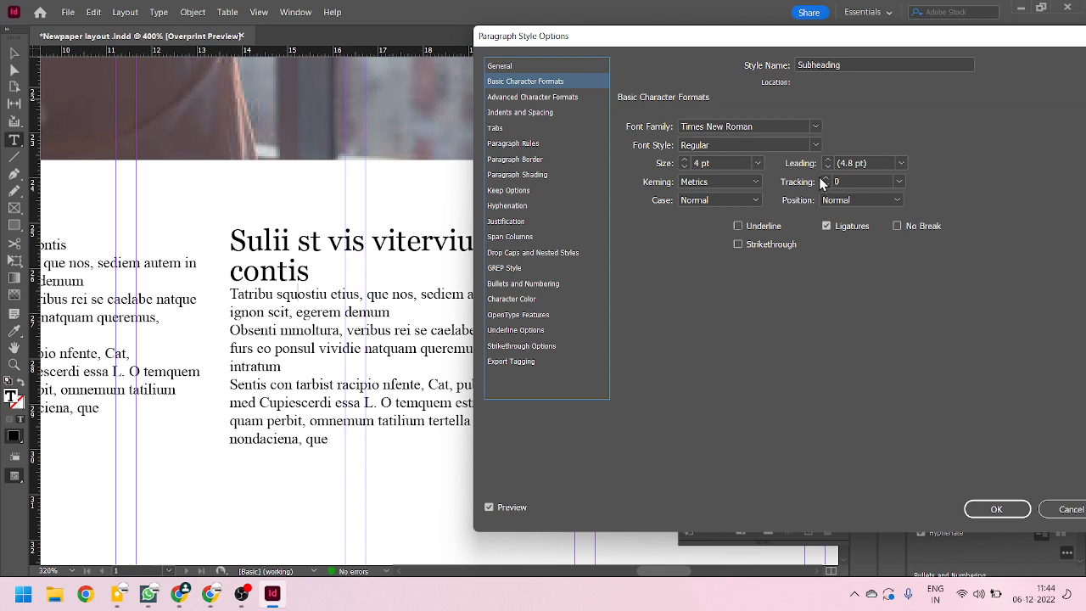
left_click(815, 126)
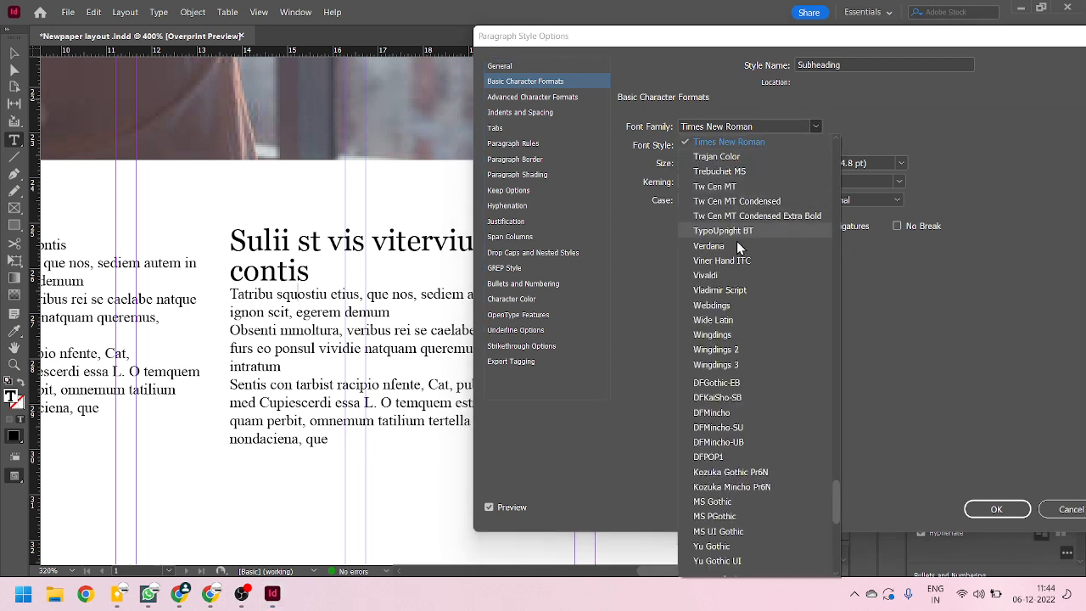
scroll(738, 170, "up", 15)
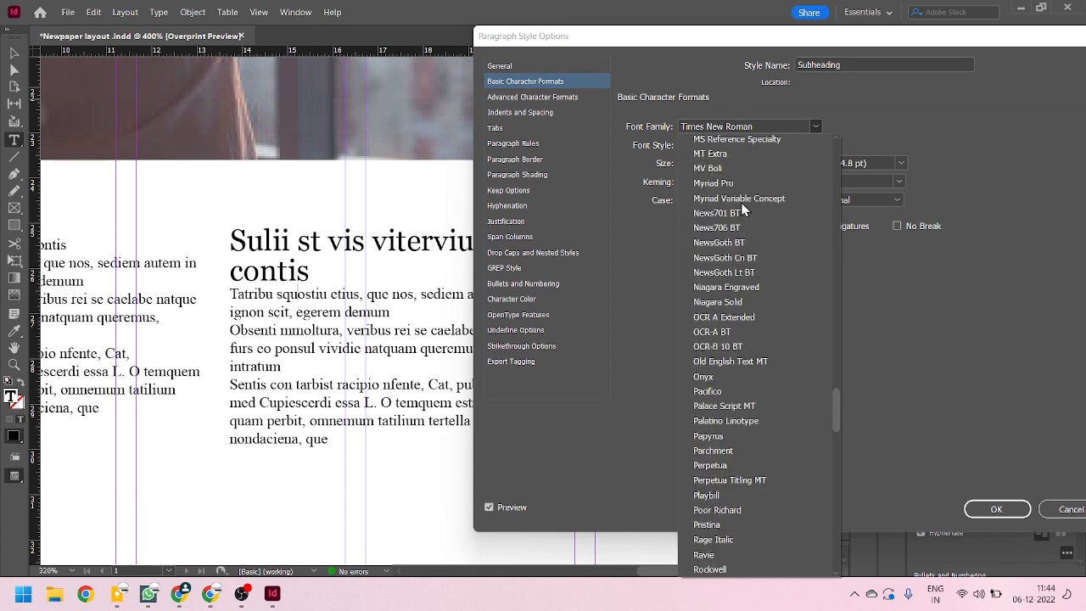
key("Escape")
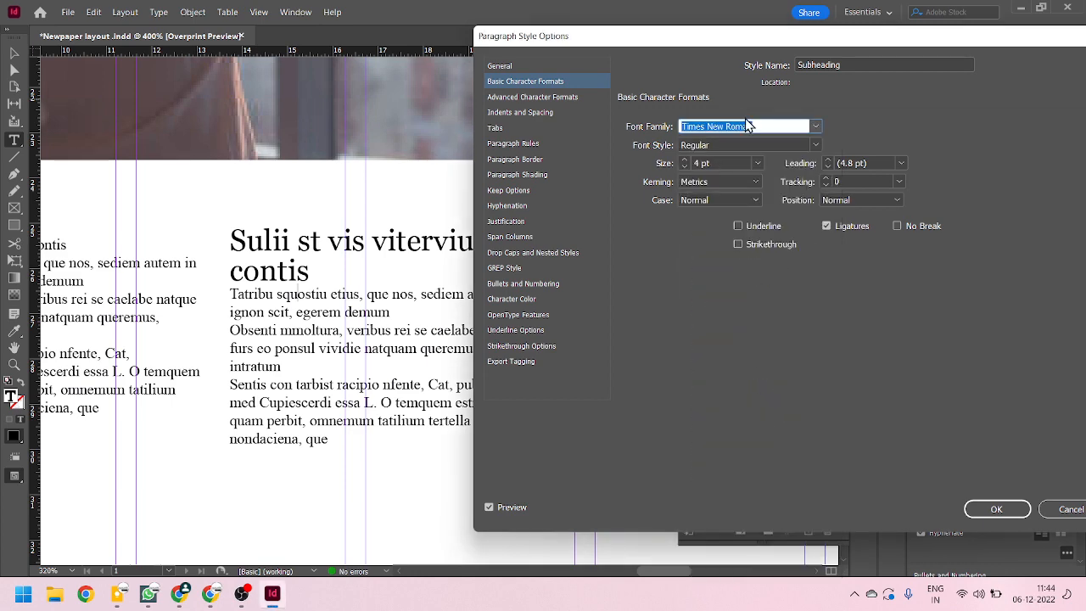
type("Georgia")
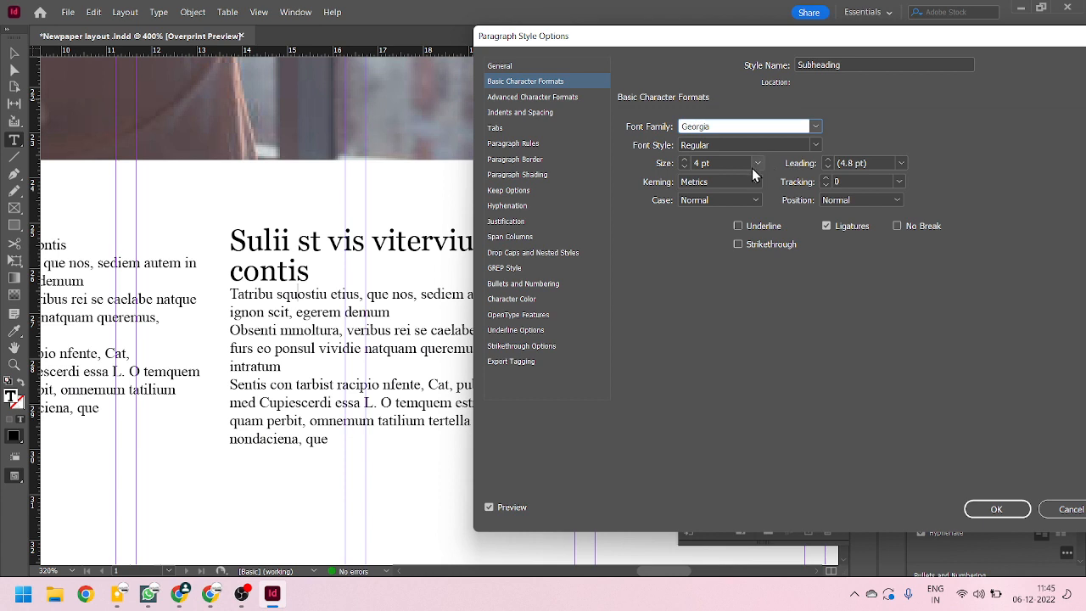
left_click(813, 145)
left_click(709, 188)
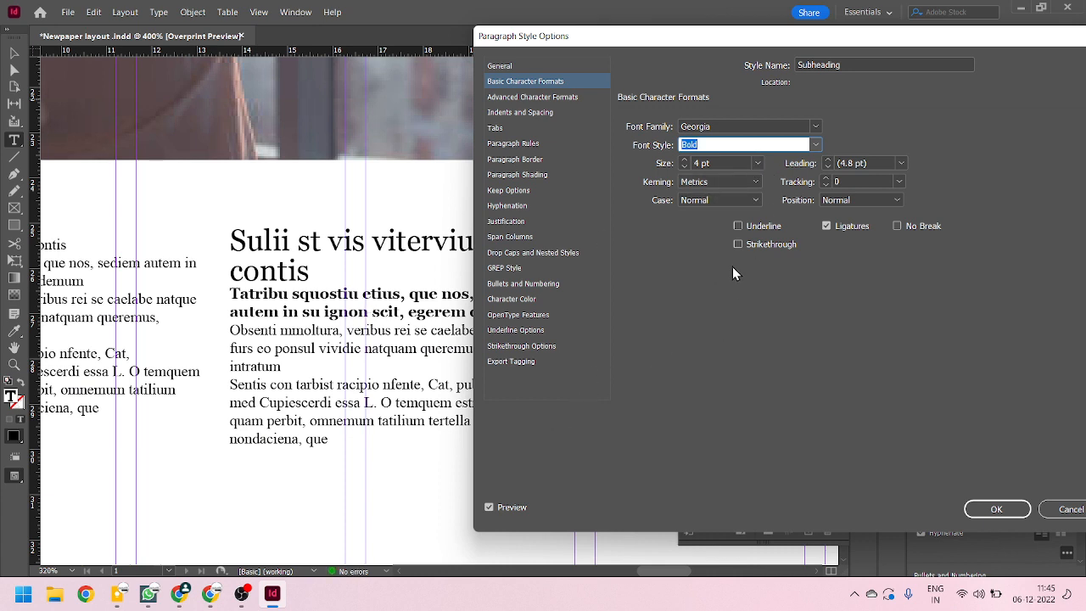
Step: Set the Subheading style's font family to Times New Roman, accept the options, and check the subheading text
left_click(766, 122)
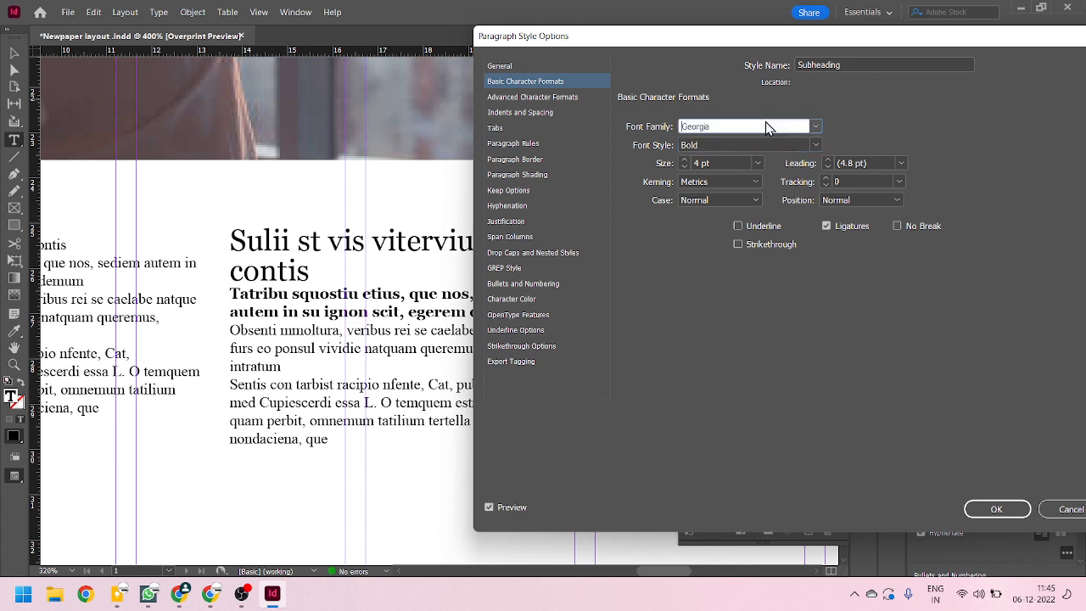
left_click_drag(737, 123, 652, 127)
type("Times New Roman")
key("Return")
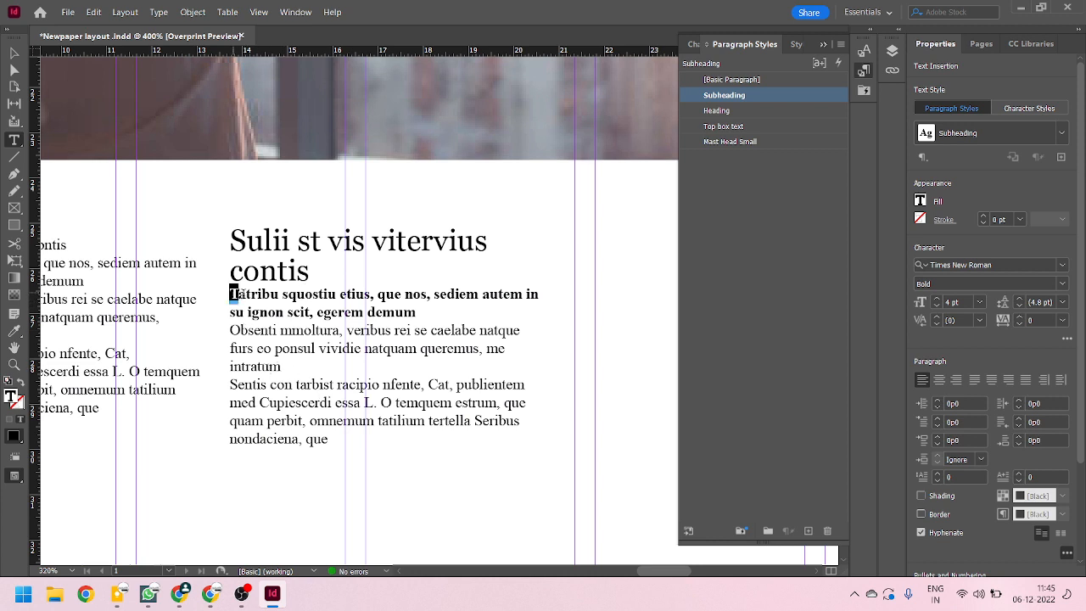
left_click_drag(230, 294, 458, 309)
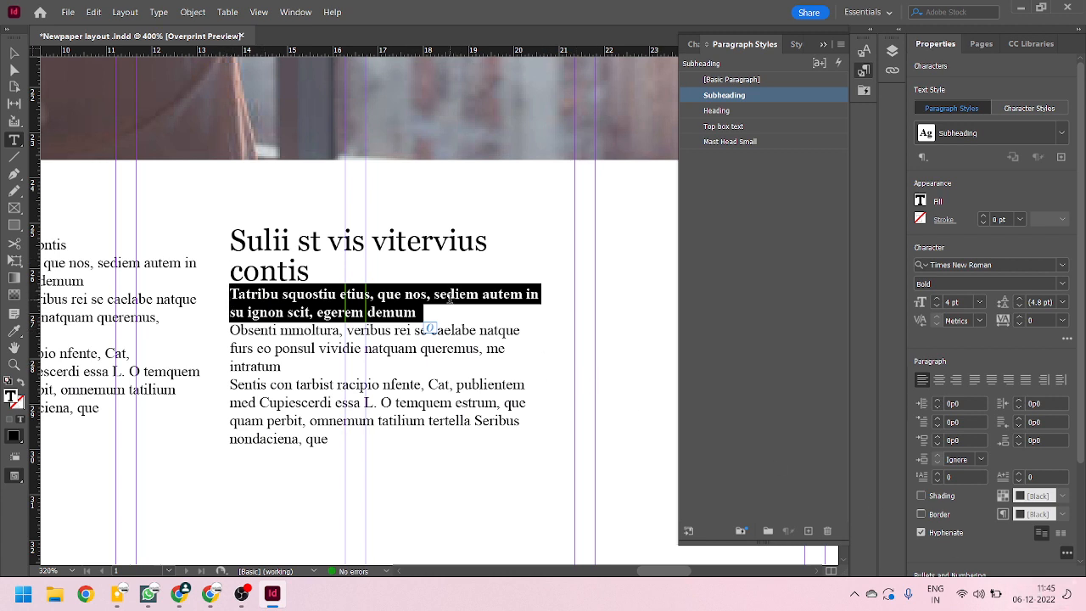
left_click(429, 311)
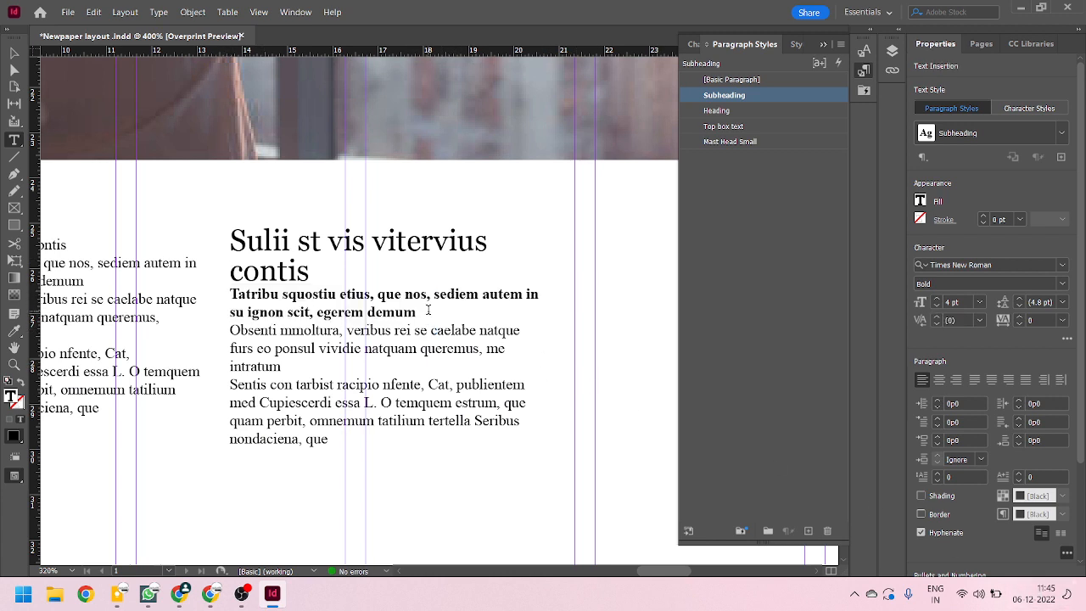
Step: Set the Subheading style's Space Before to 0p2 and accept the style options
double_click(766, 98)
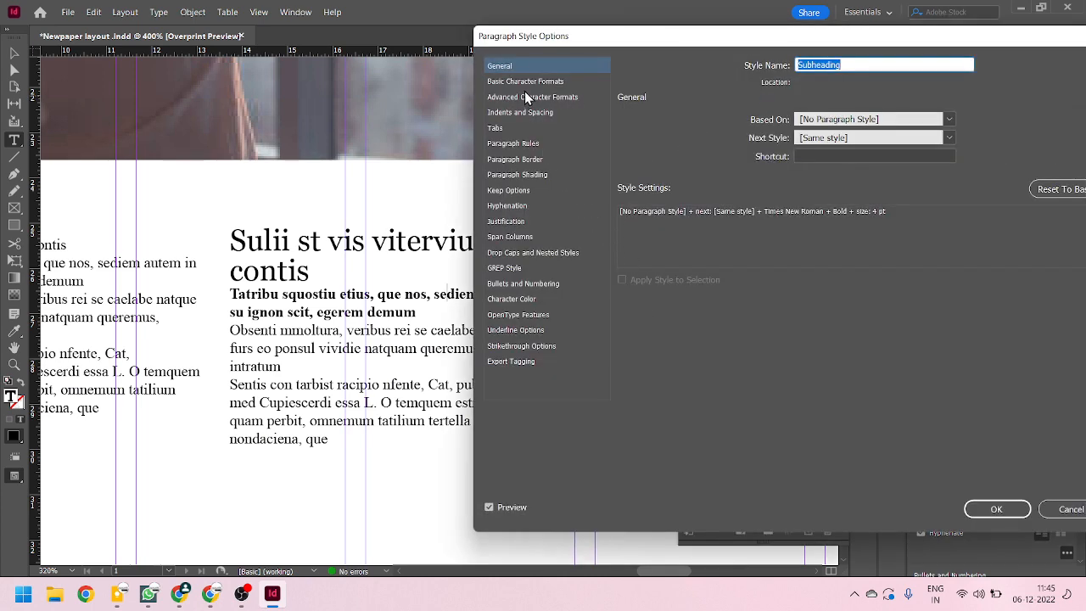
left_click(520, 113)
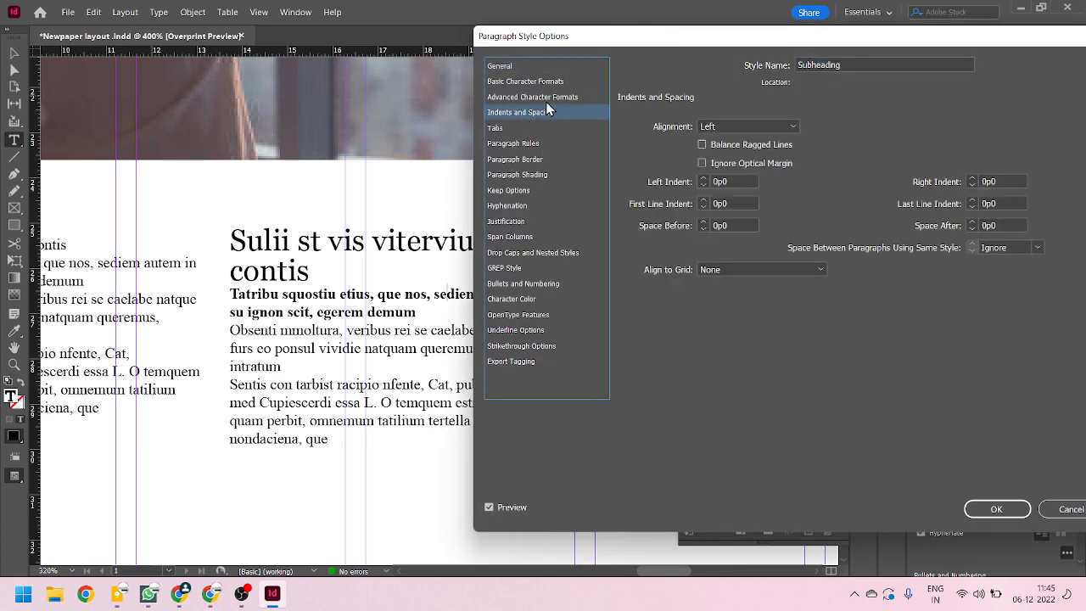
left_click(546, 99)
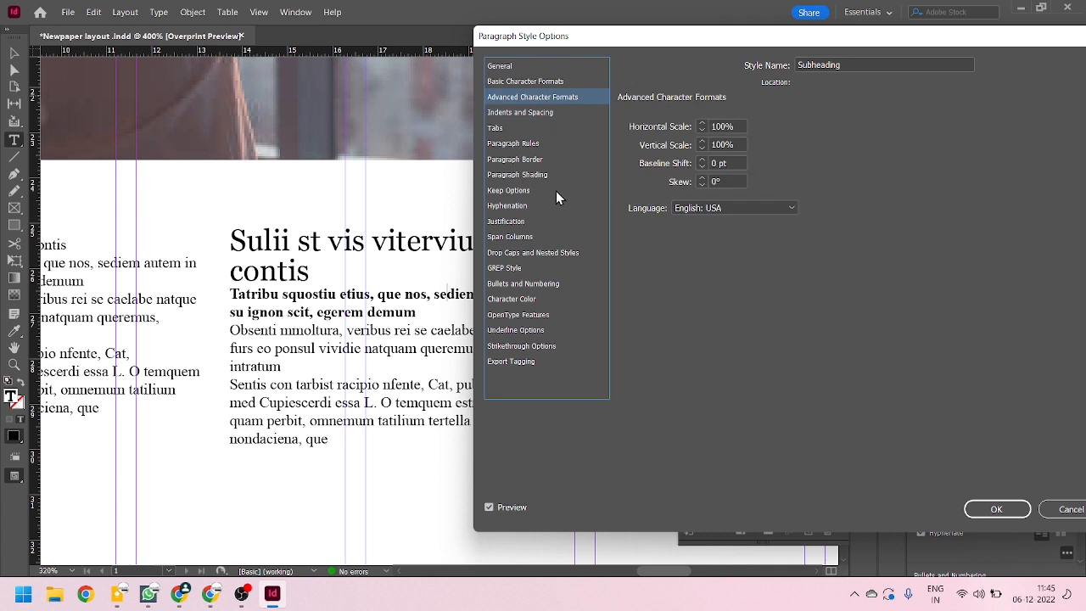
left_click(530, 114)
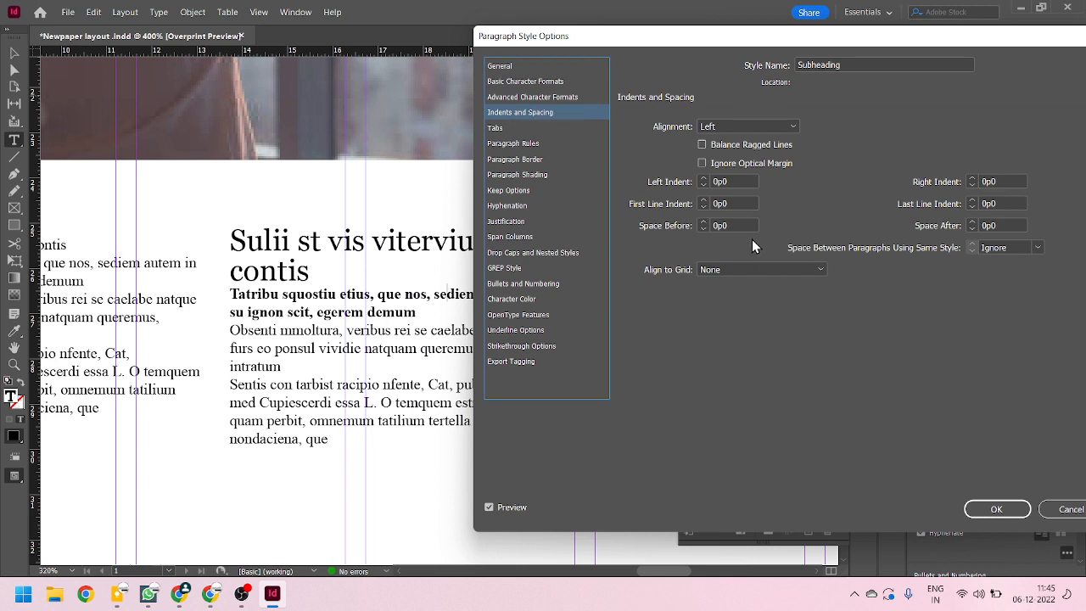
left_click(702, 222)
left_click(702, 222)
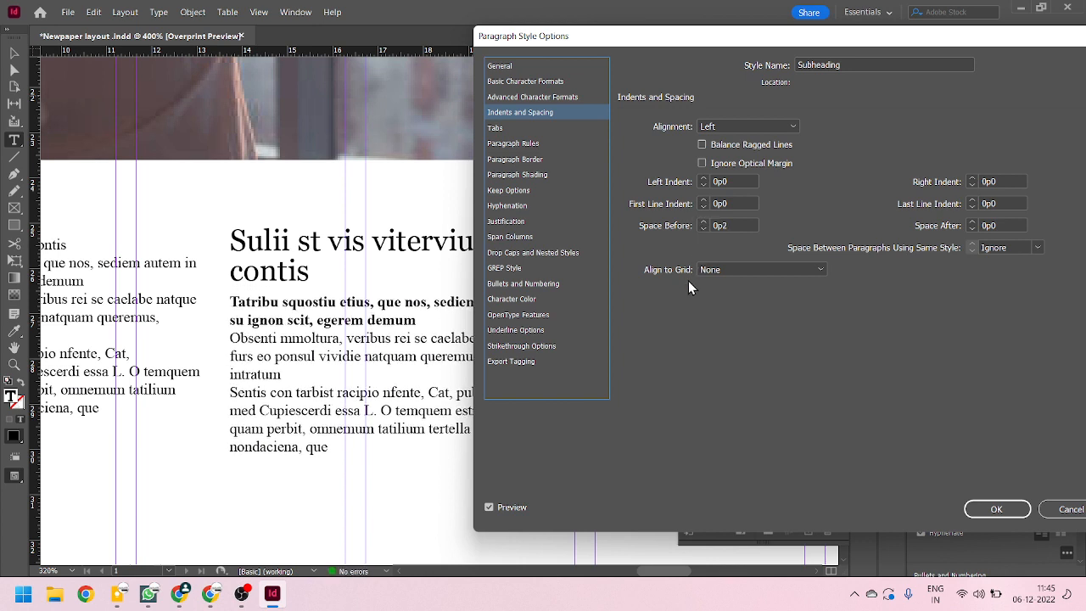
left_click(978, 511)
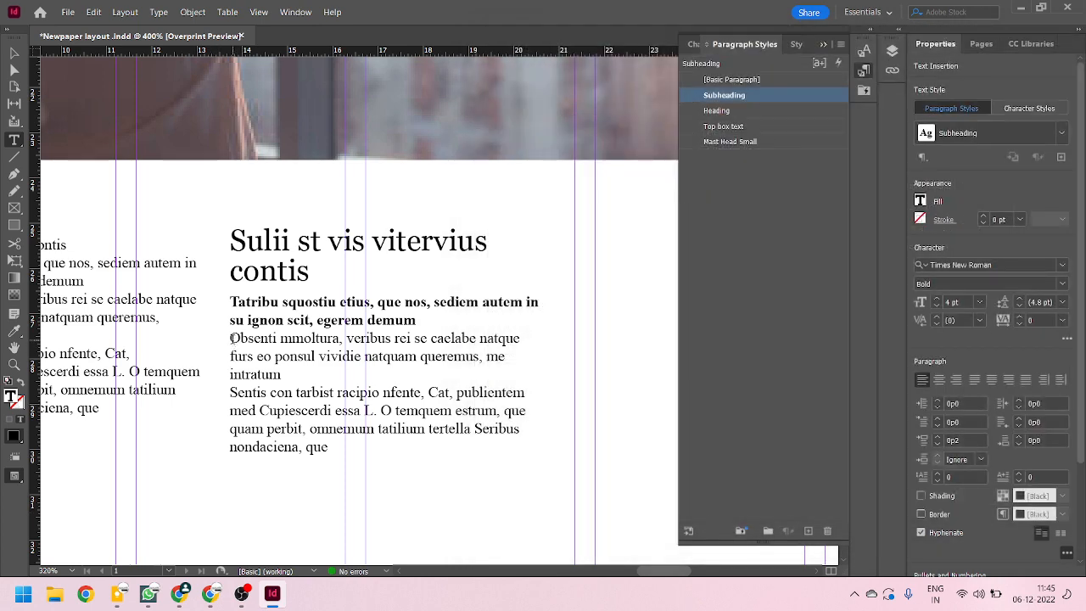
Step: Create a new paragraph style from the first paragraph below the subheading and name it "Body text"
left_click_drag(235, 342, 354, 428)
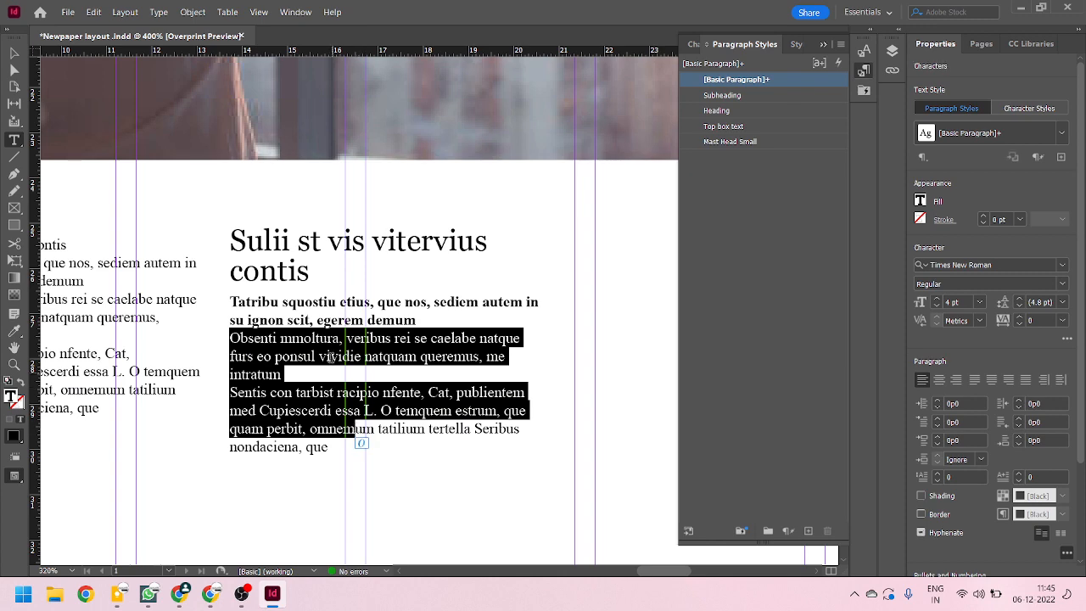
left_click(331, 357)
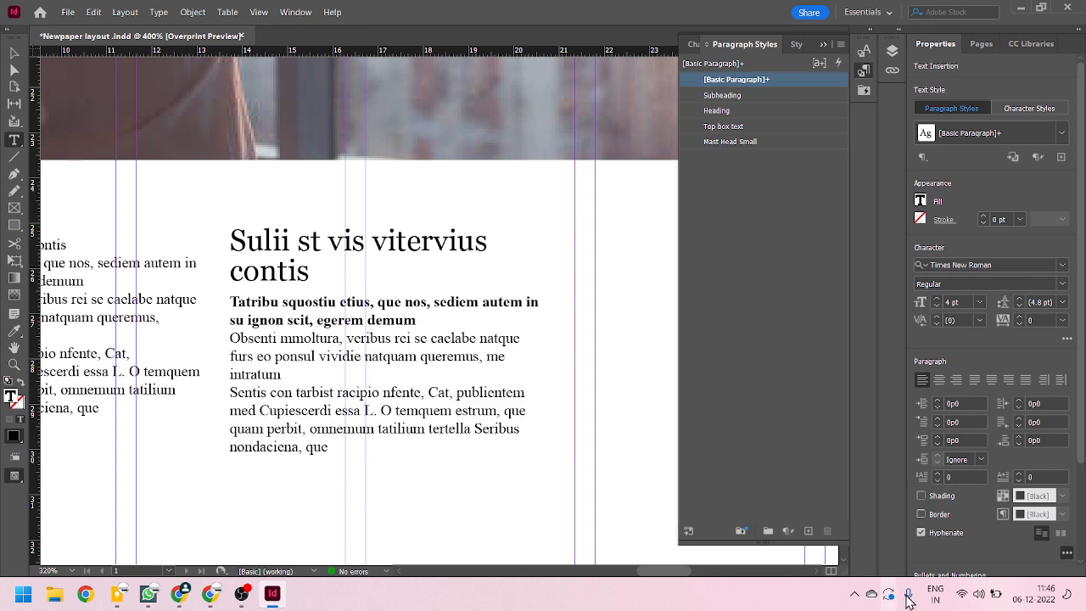
left_click(811, 532)
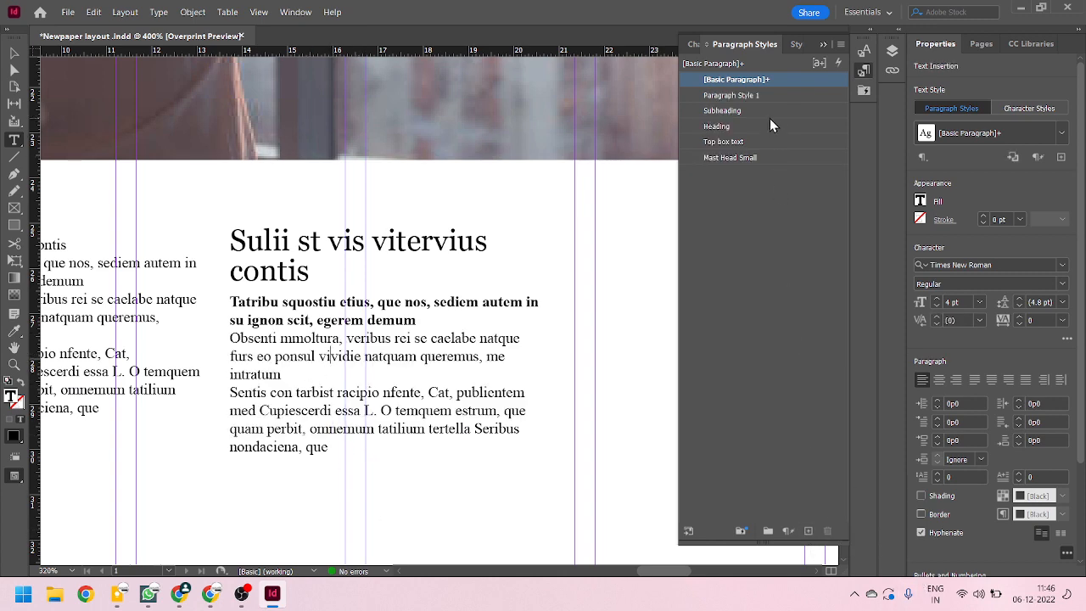
double_click(760, 95)
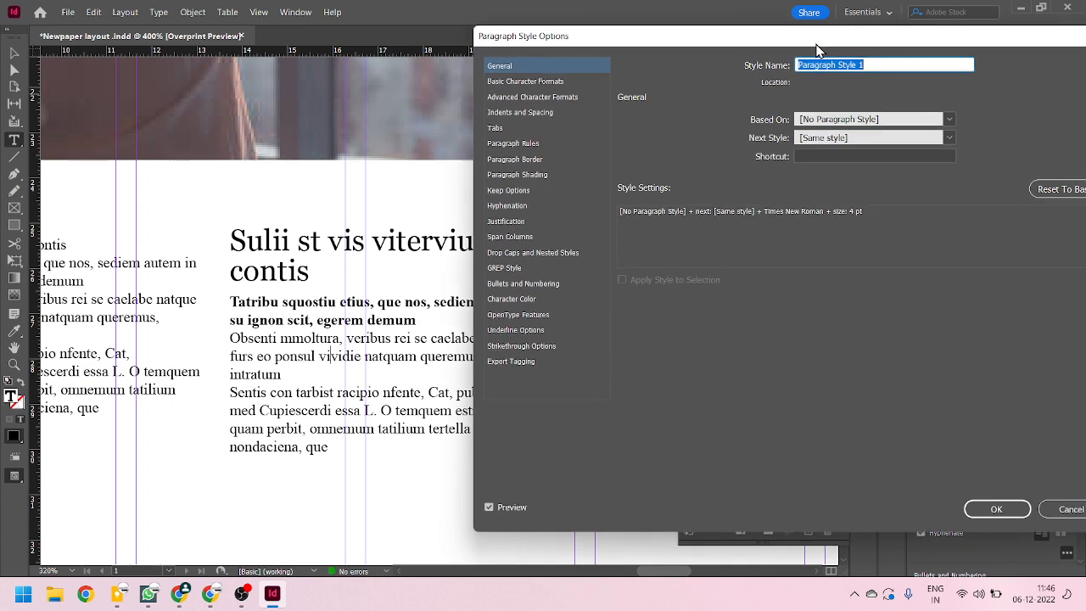
type("Body text")
Step: Set the Body text style's Space Before to 0p2 and accept the style options
left_click(543, 84)
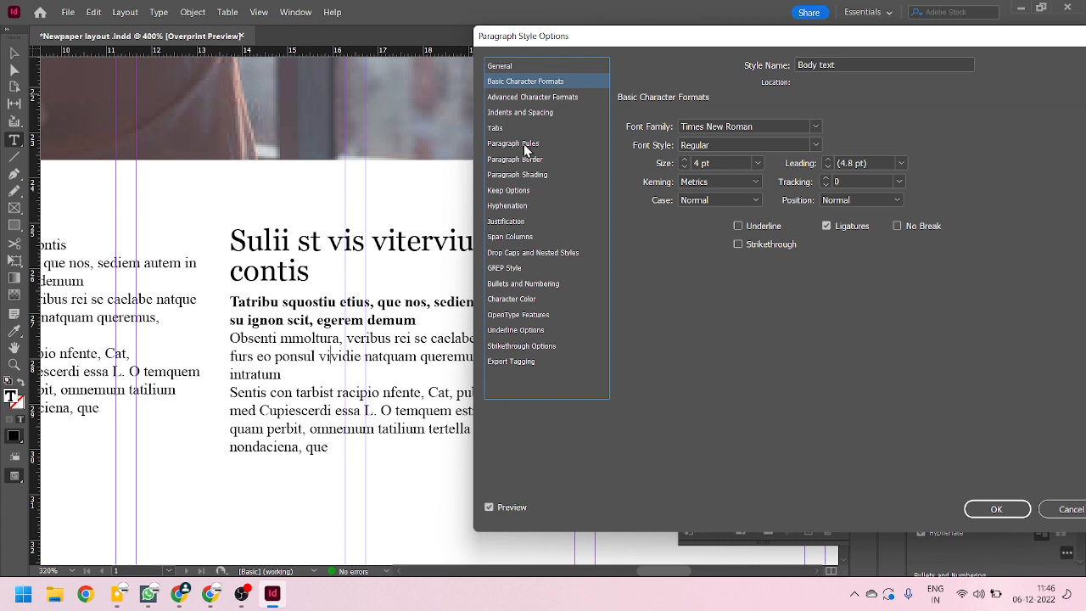
left_click(519, 114)
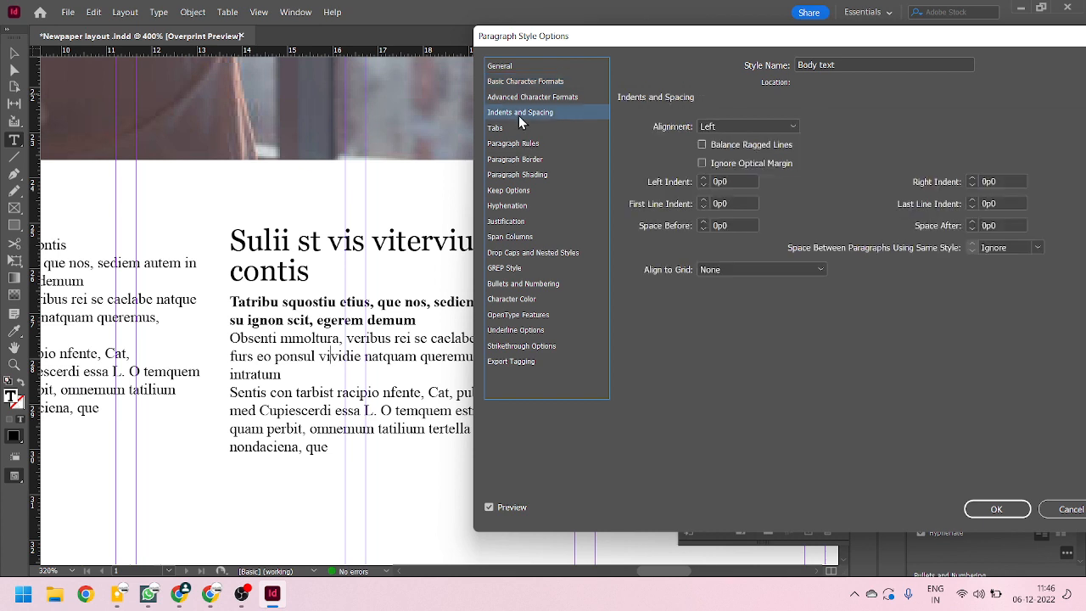
left_click(703, 222)
left_click(703, 223)
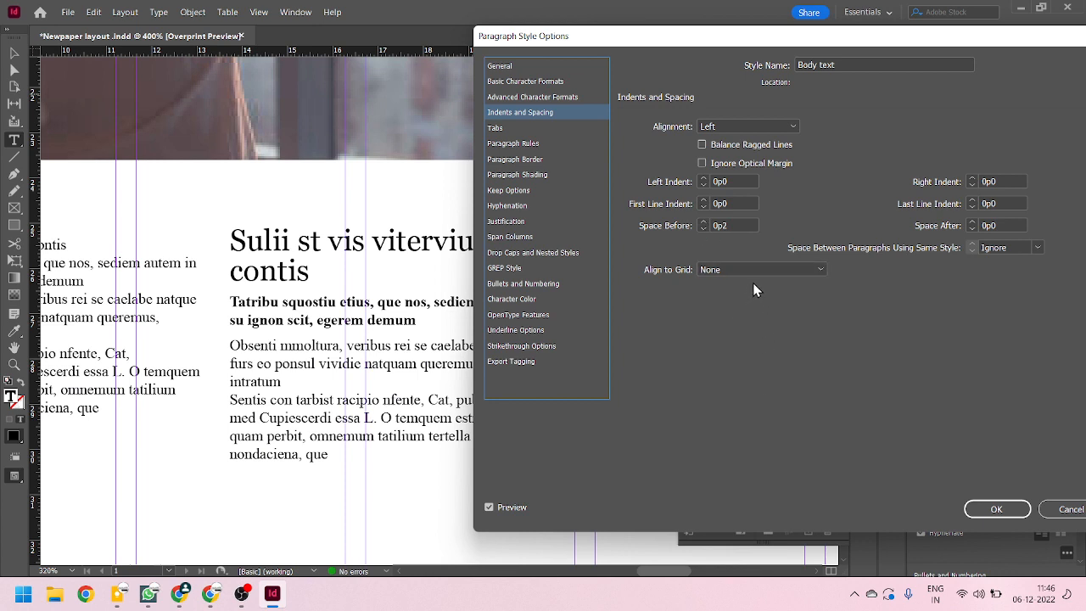
left_click(742, 225)
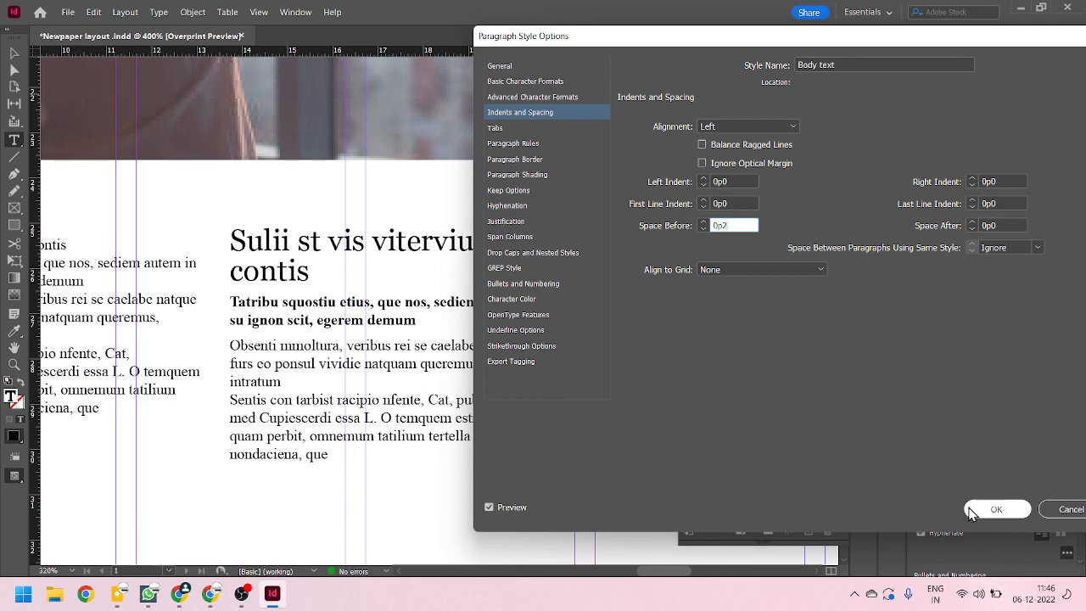
left_click(996, 510)
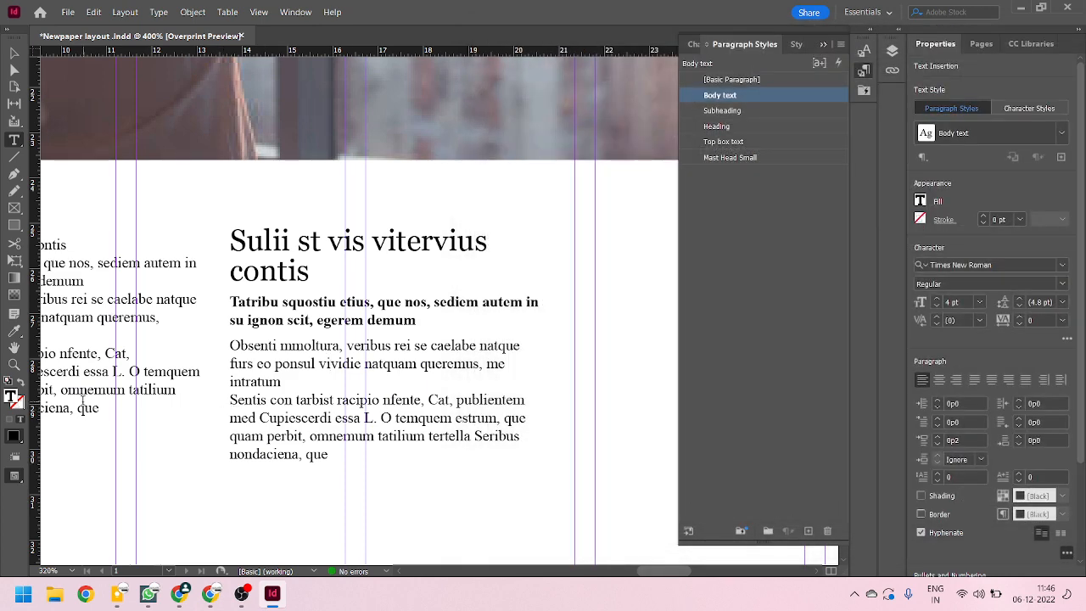
Step: Check the styles assigned to the copied article's paragraphs and apply the Body text style to its last paragraph
left_click(14, 53)
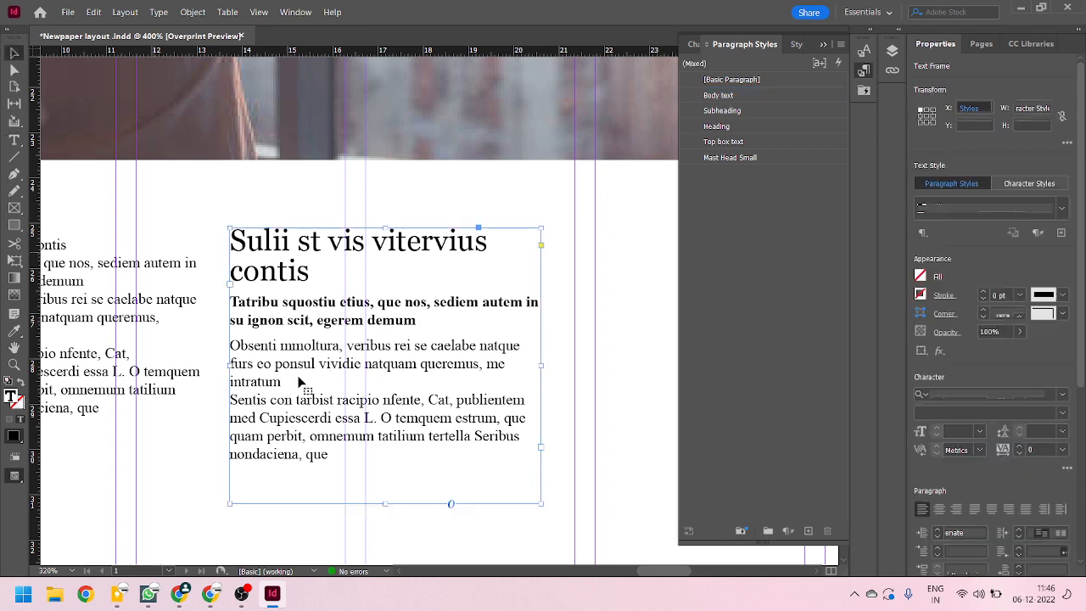
scroll(230, 337, "up", 2)
scroll(487, 338, "down", 4)
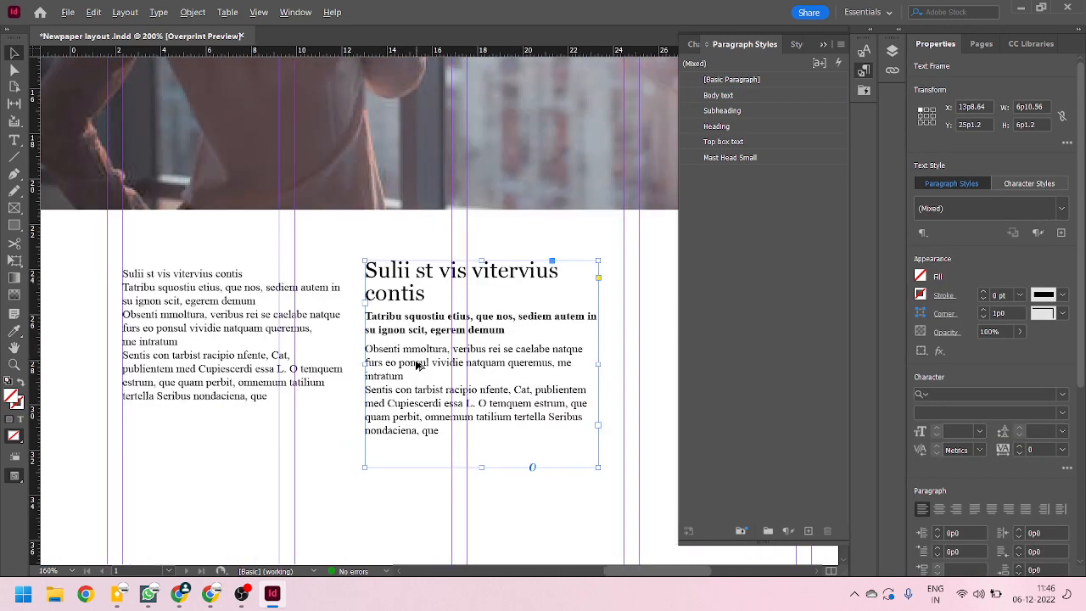
scroll(509, 424, "up", 2)
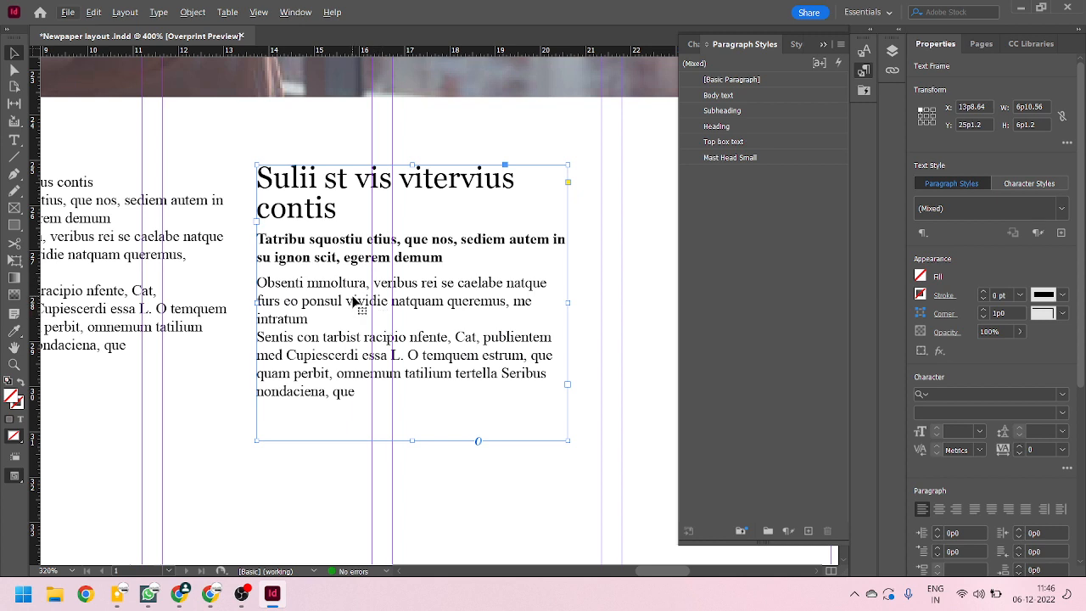
double_click(351, 363)
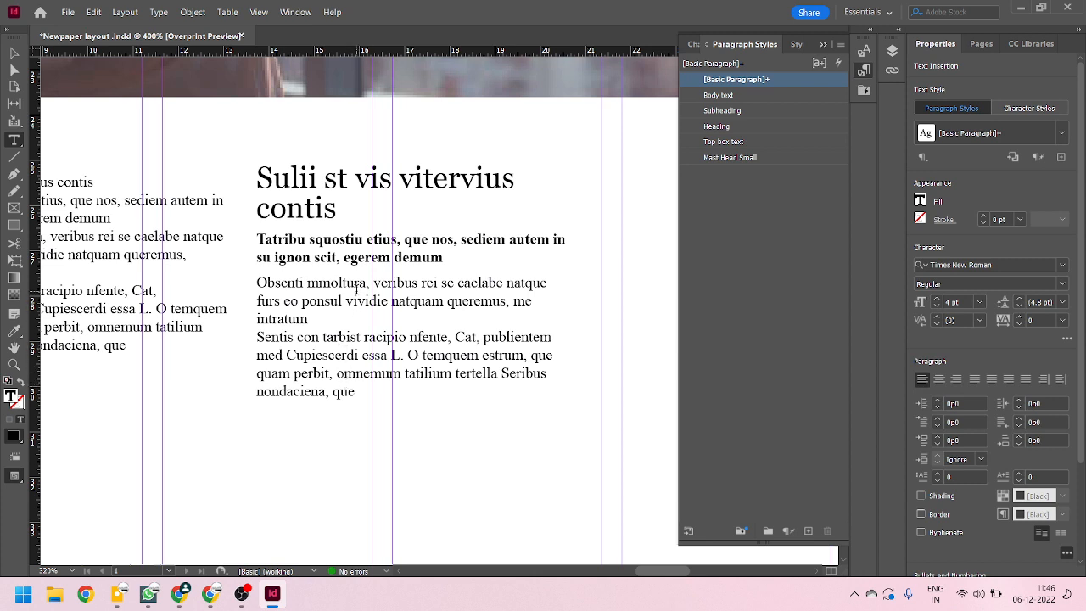
left_click(762, 94)
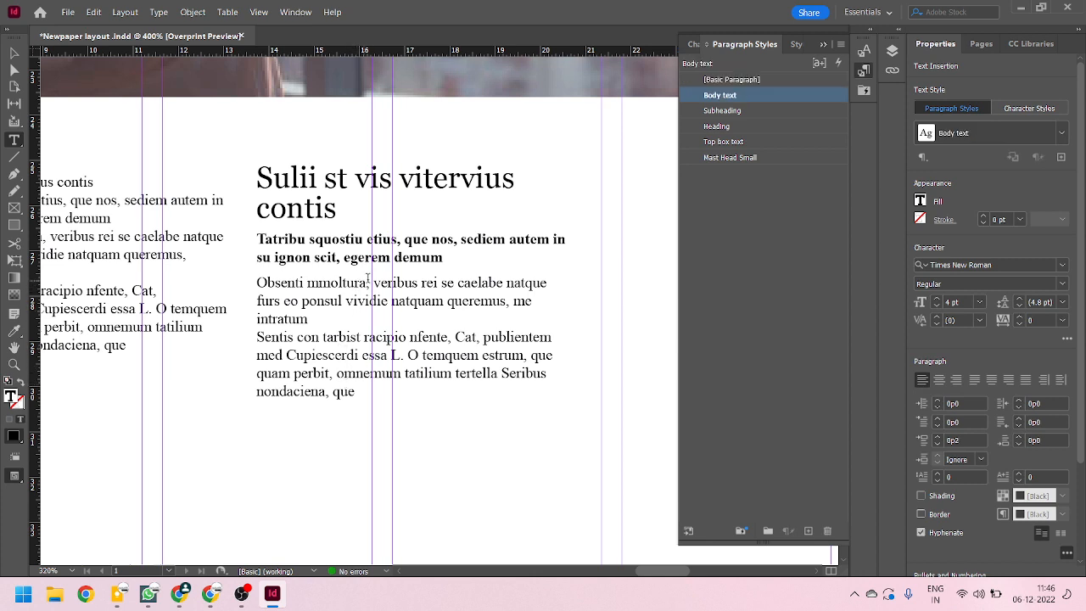
left_click(349, 239)
left_click(335, 182)
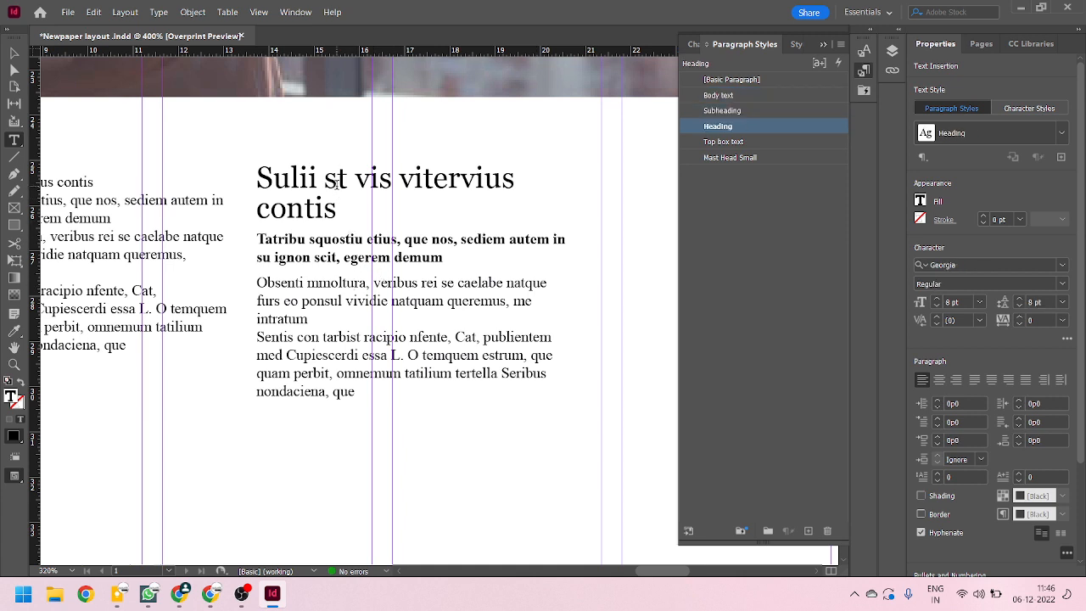
left_click(338, 353)
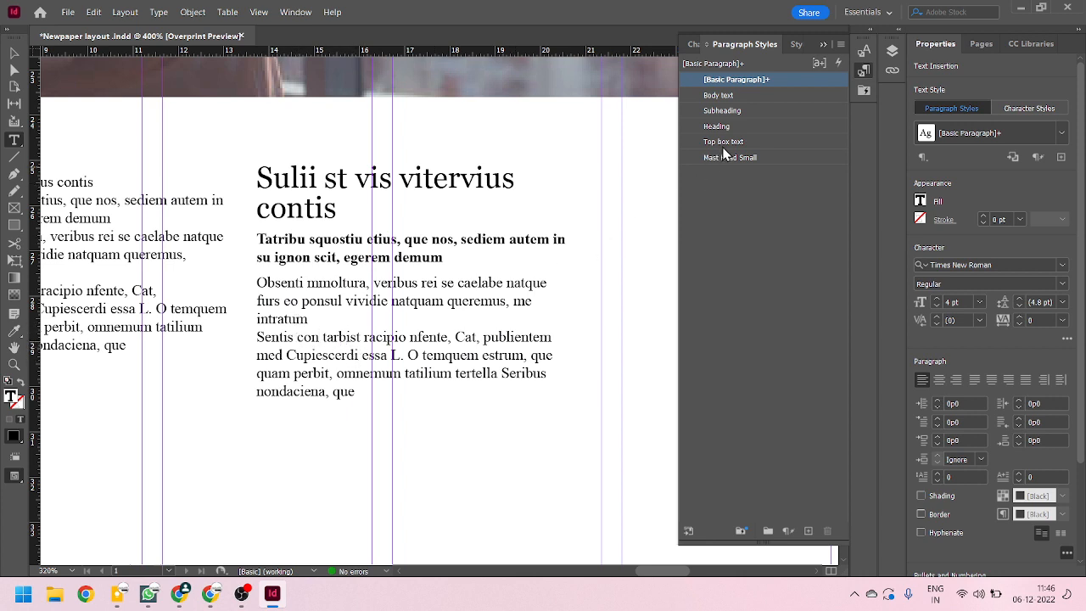
left_click(751, 94)
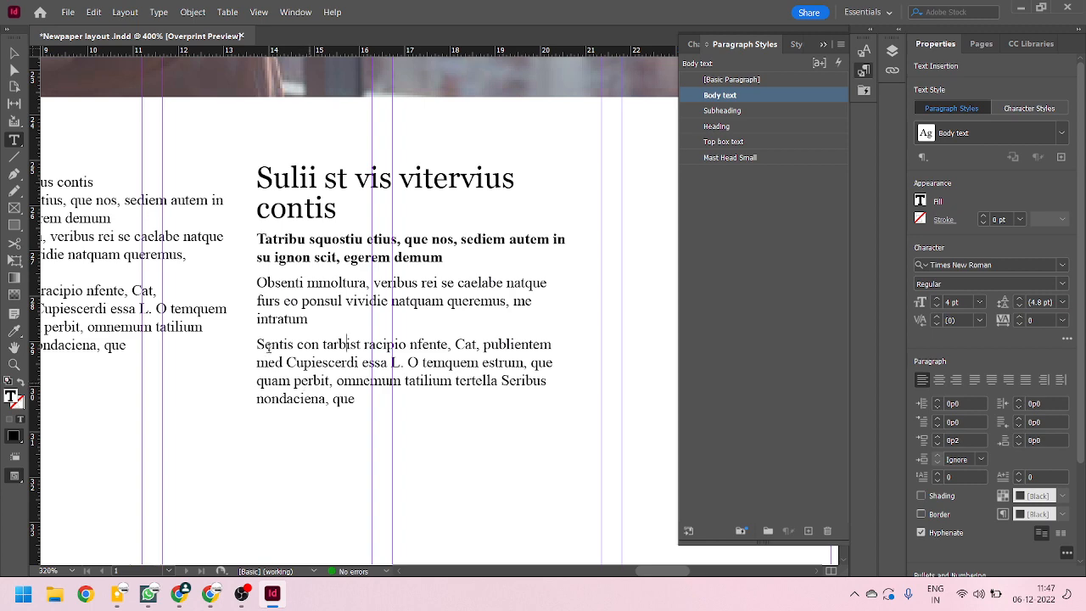
Step: Move both article text frames slightly further down below the photo and deselect them
left_click(14, 53)
scroll(623, 280, "down", 3)
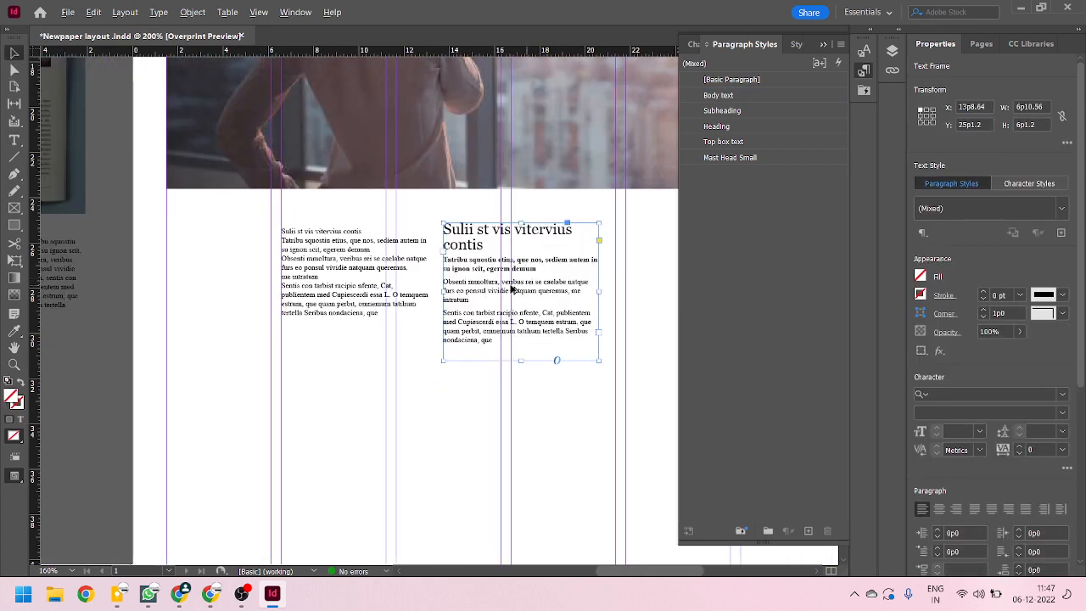
scroll(445, 284, "up", 2)
left_click_drag(285, 245, 278, 308)
left_click_drag(508, 319, 501, 378)
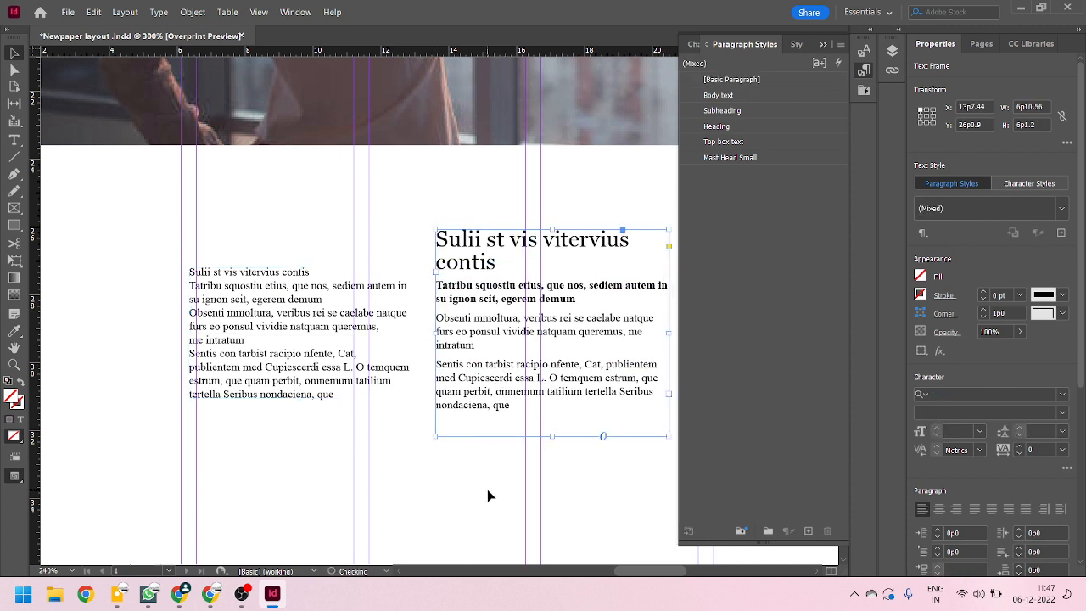
left_click(486, 501)
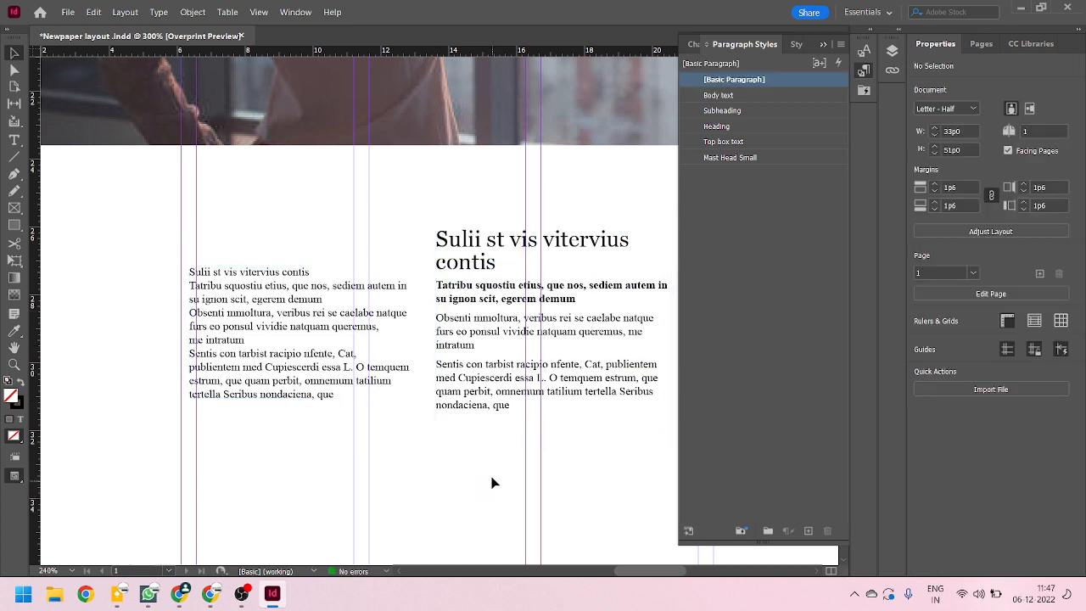
Step: Replace ", que" at the end of the styled article's last paragraph with "...Read More"
scroll(316, 262, "down", 1)
scroll(481, 289, "up", 1)
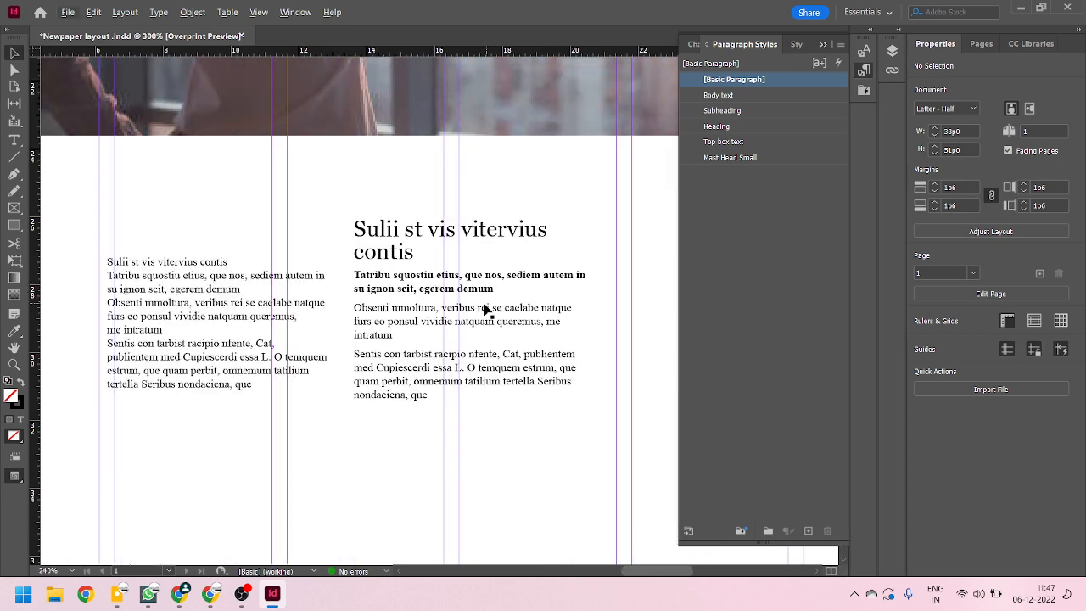
scroll(489, 419, "up", 1)
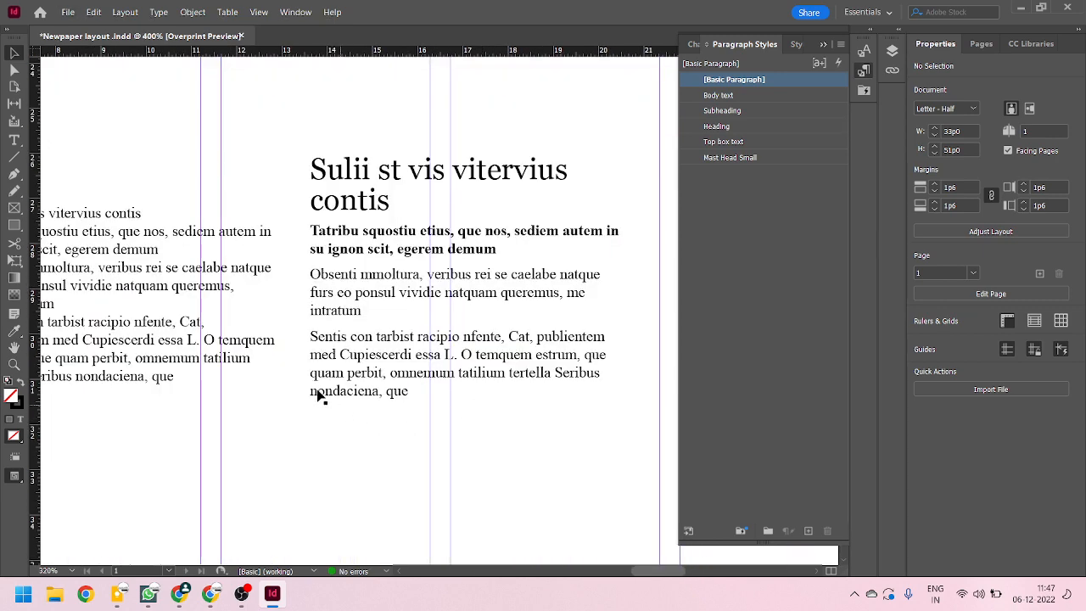
left_click(389, 399)
double_click(391, 397)
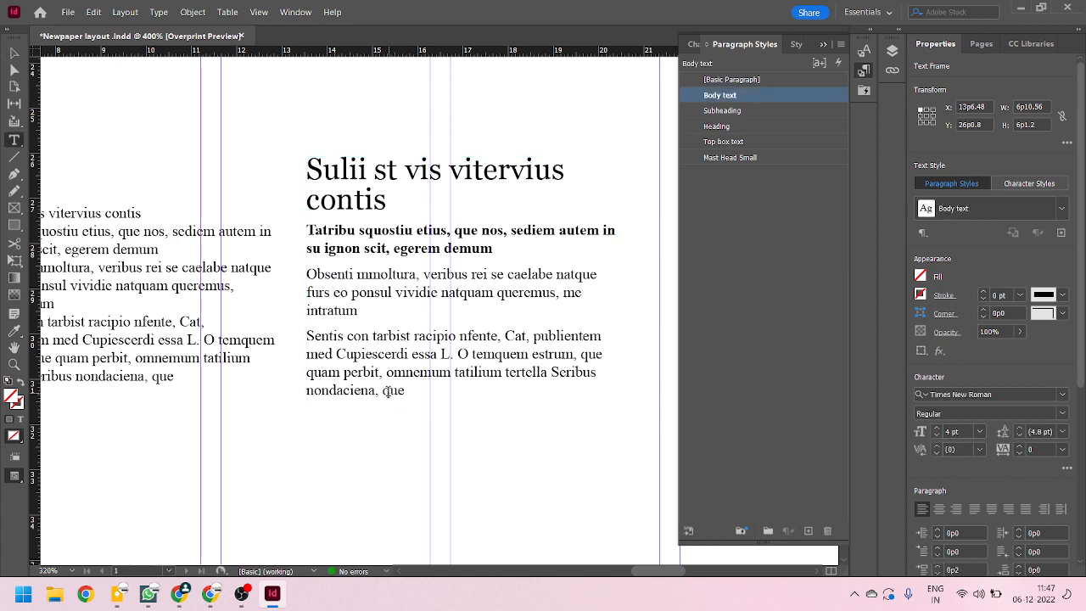
left_click_drag(378, 391, 443, 393)
key("BackSpace")
key("BackSpace")
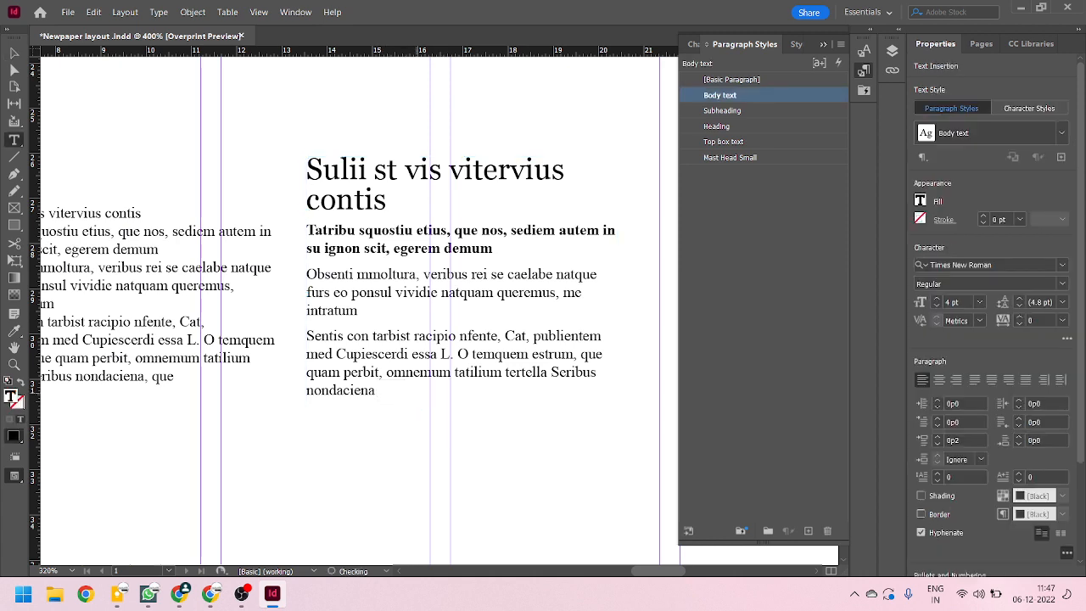
type("...Read More")
Step: Replace the dots before "Read More" with a full stop after "nondaciena" and add an ellipsis after "Read More"
left_click(446, 390)
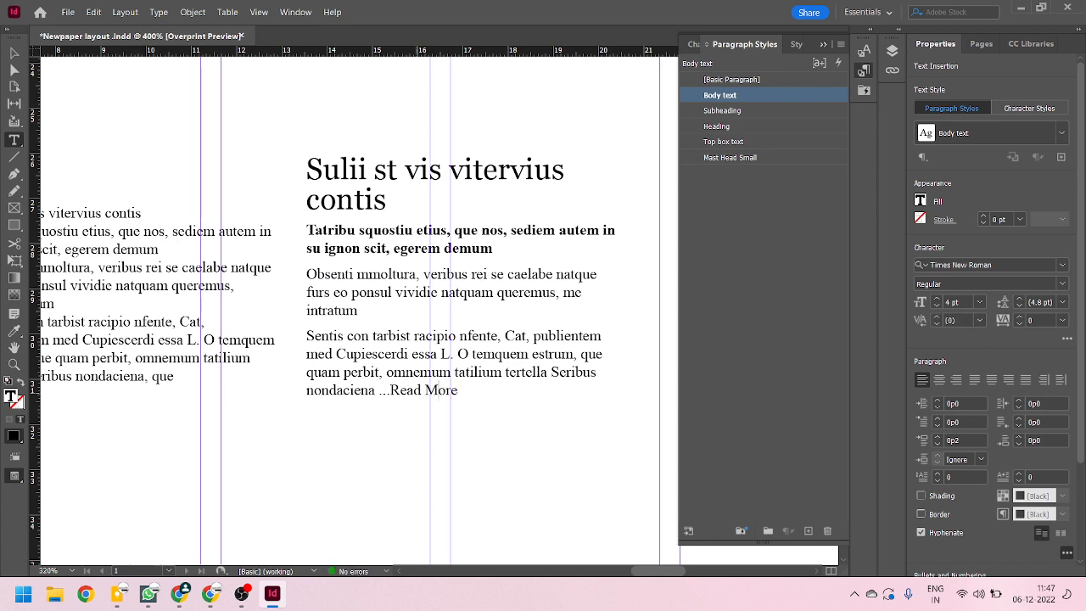
key("BackSpace")
key("BackSpace")
key("BackSpace")
key("BackSpace")
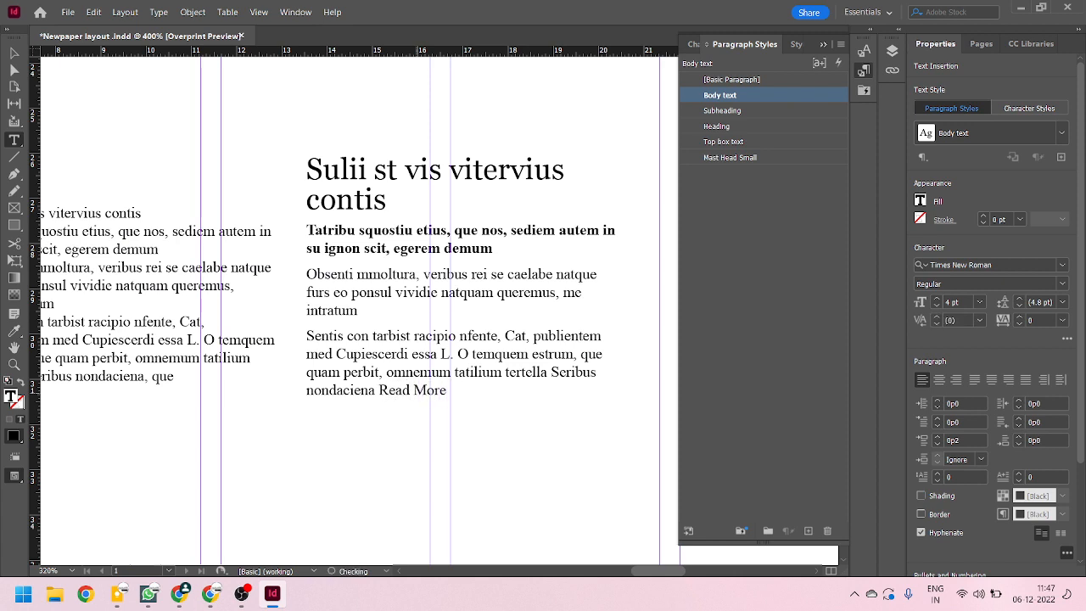
type(".")
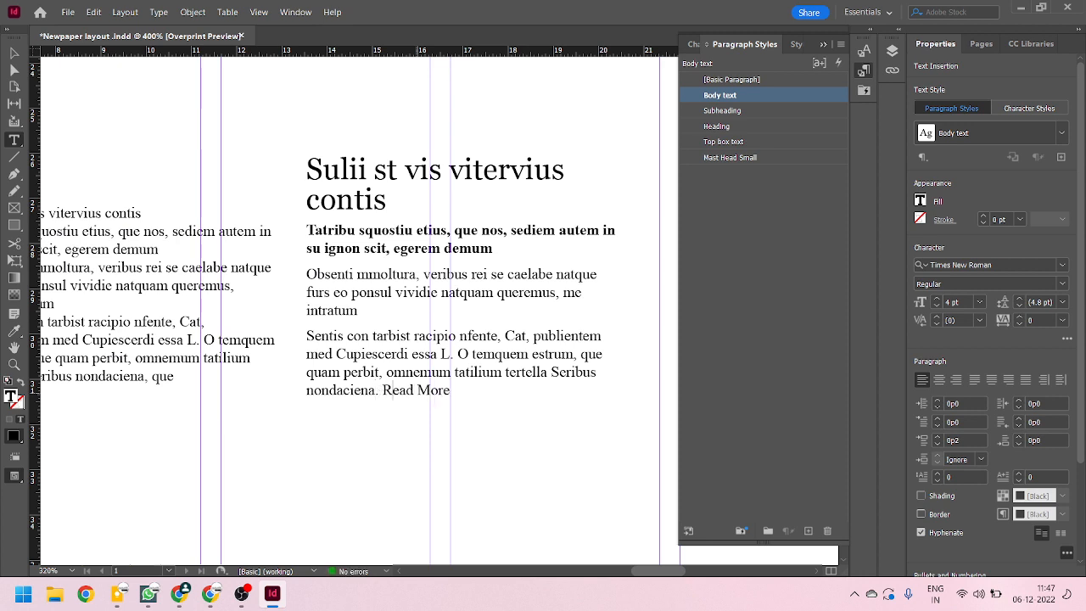
left_click(450, 390)
type("...")
left_click(14, 53)
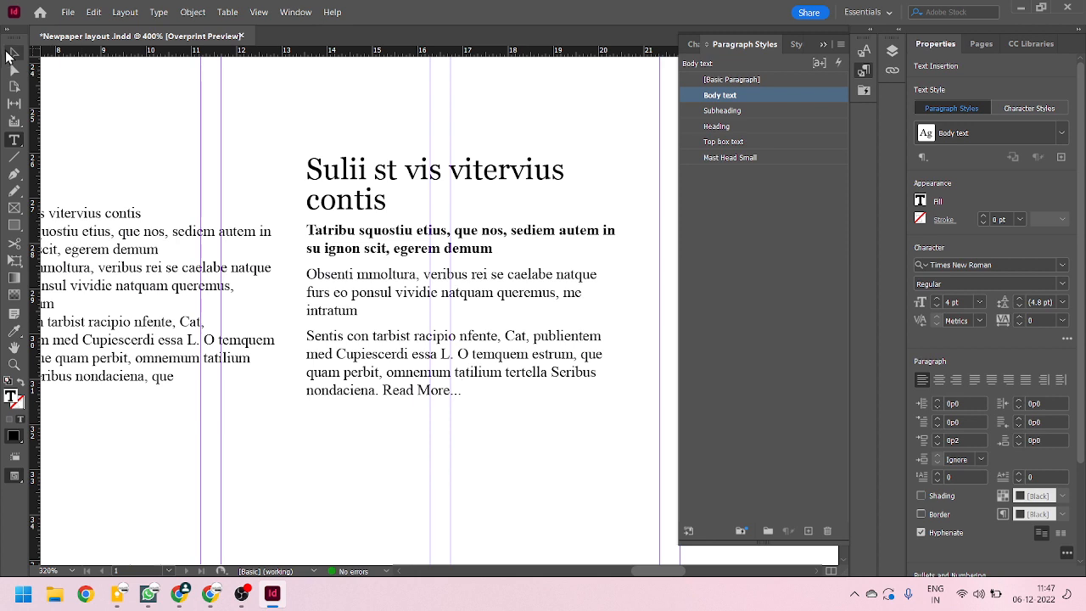
Step: Select the "Read More..." text at the end of the article and create a new character style
double_click(404, 390)
left_click_drag(383, 390, 463, 420)
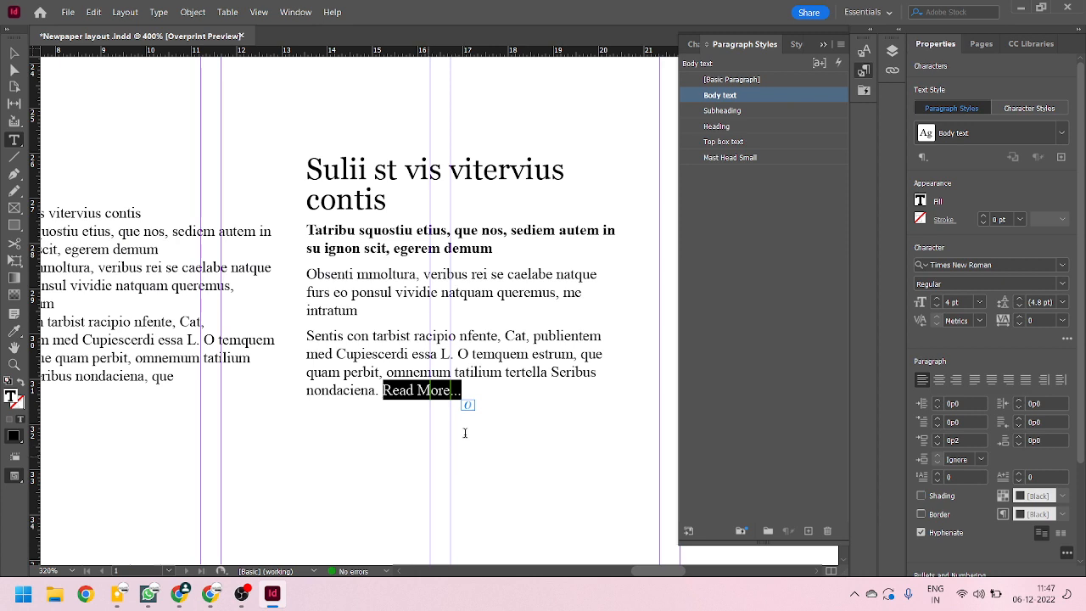
left_click(417, 390)
left_click_drag(384, 392, 441, 427)
left_click_drag(382, 390, 493, 394)
left_click(383, 391)
left_click_drag(383, 390, 519, 398)
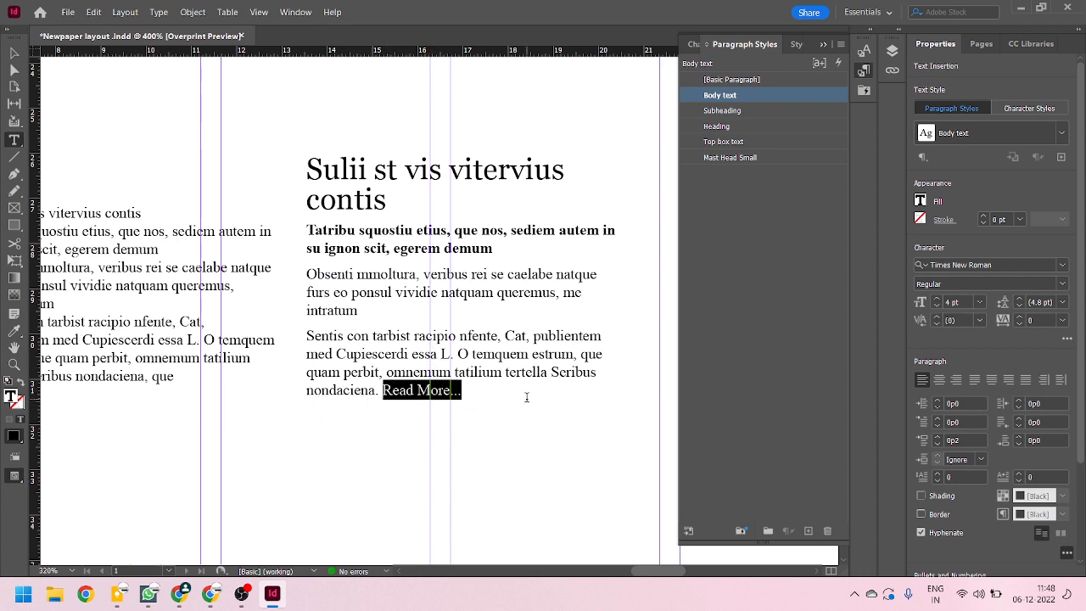
left_click(693, 45)
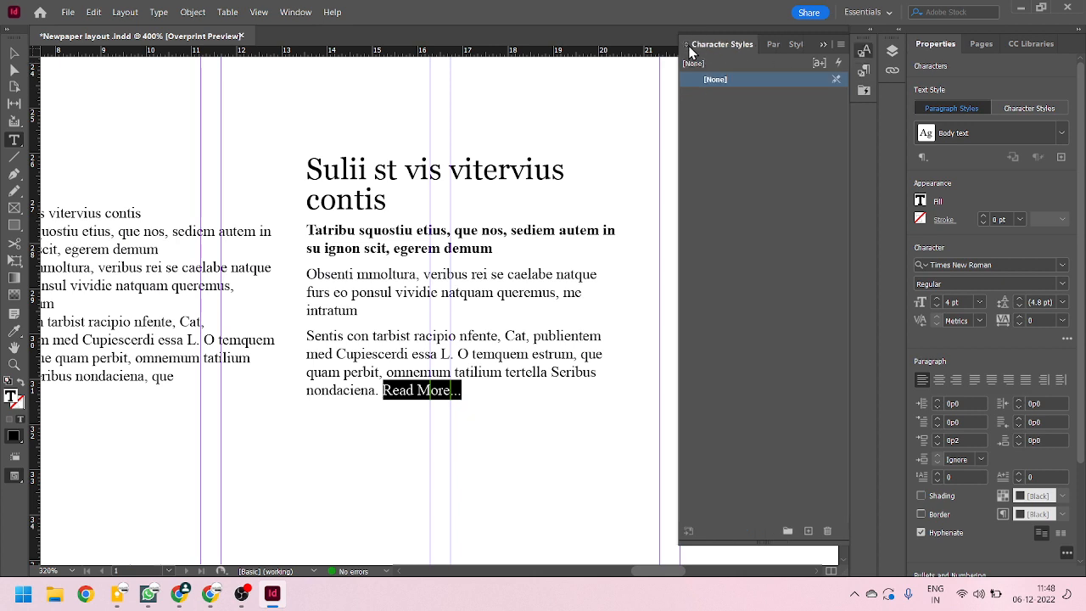
left_click(807, 531)
Step: Name the new character style "Read More"
double_click(756, 96)
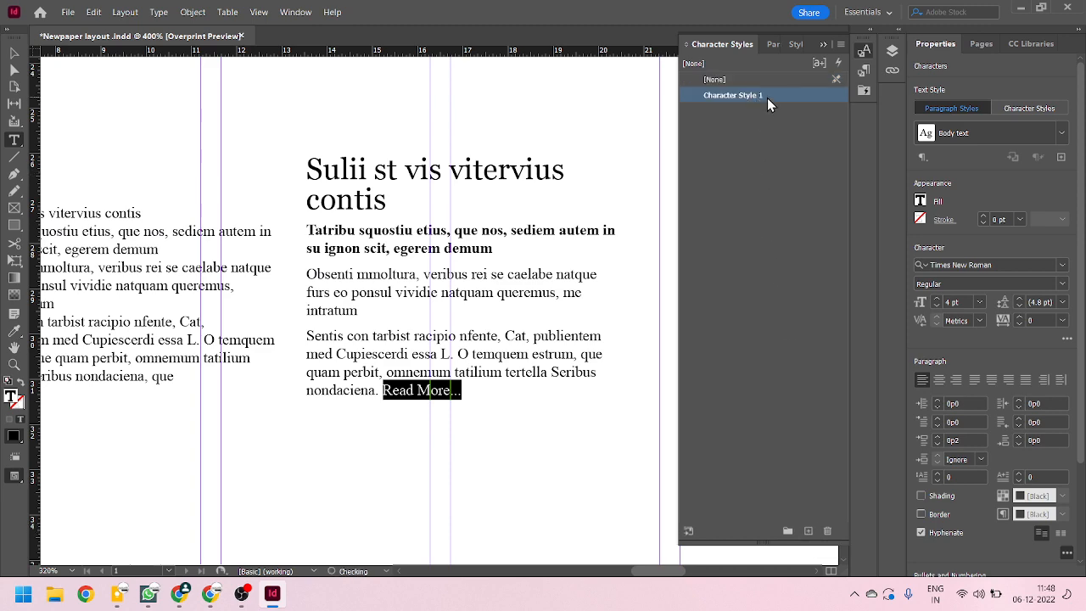
type("Red")
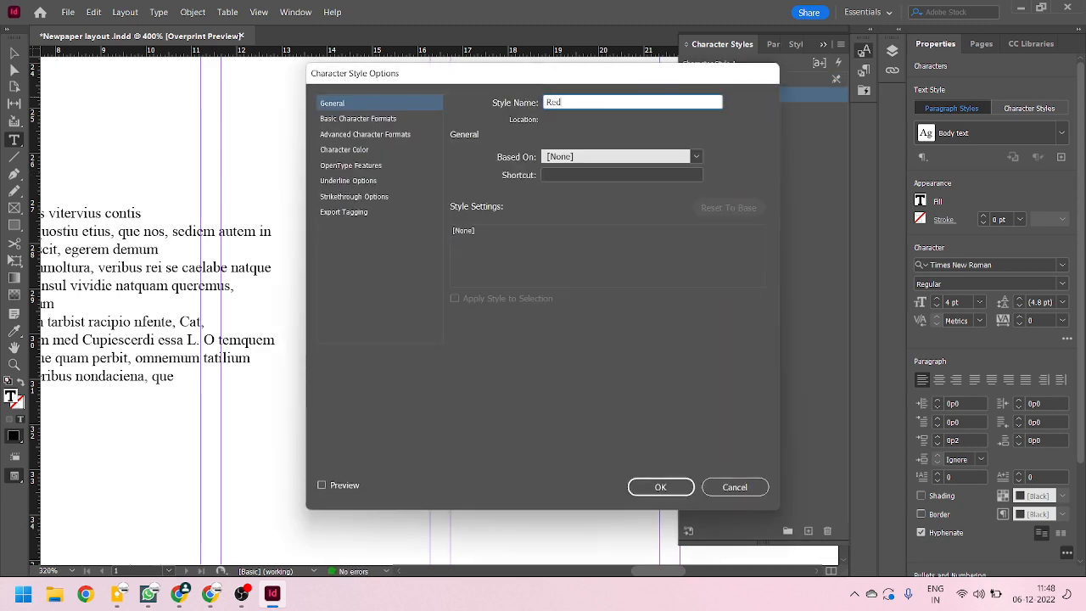
key("BackSpace")
type("ad More")
Step: Set the Read More character style's font size to 3 pt and turn on the preview
left_click(355, 124)
left_click_drag(396, 73, 652, 81)
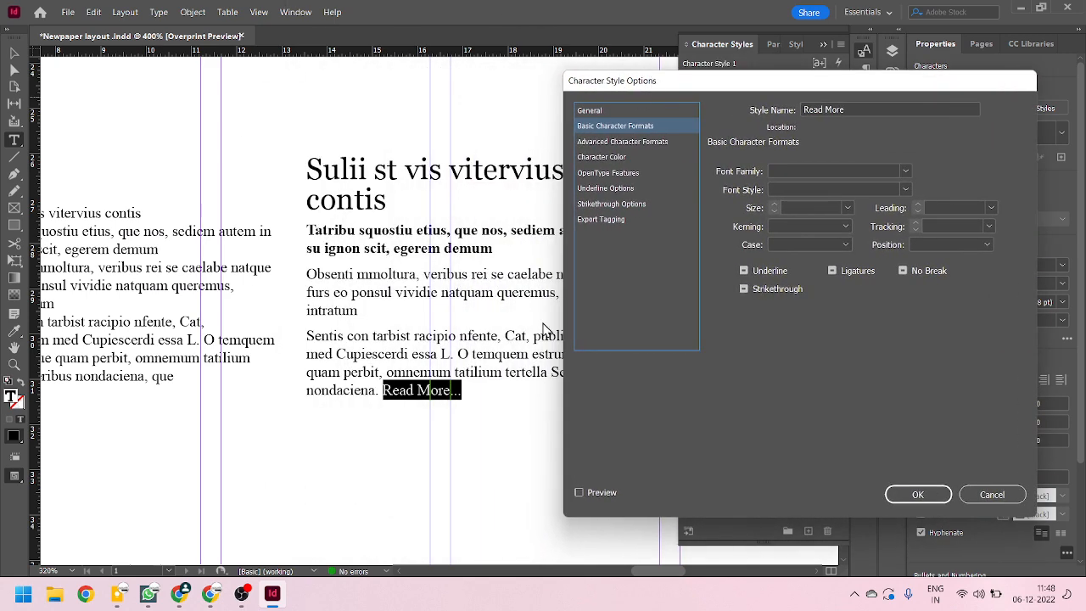
left_click(849, 209)
left_click(815, 207)
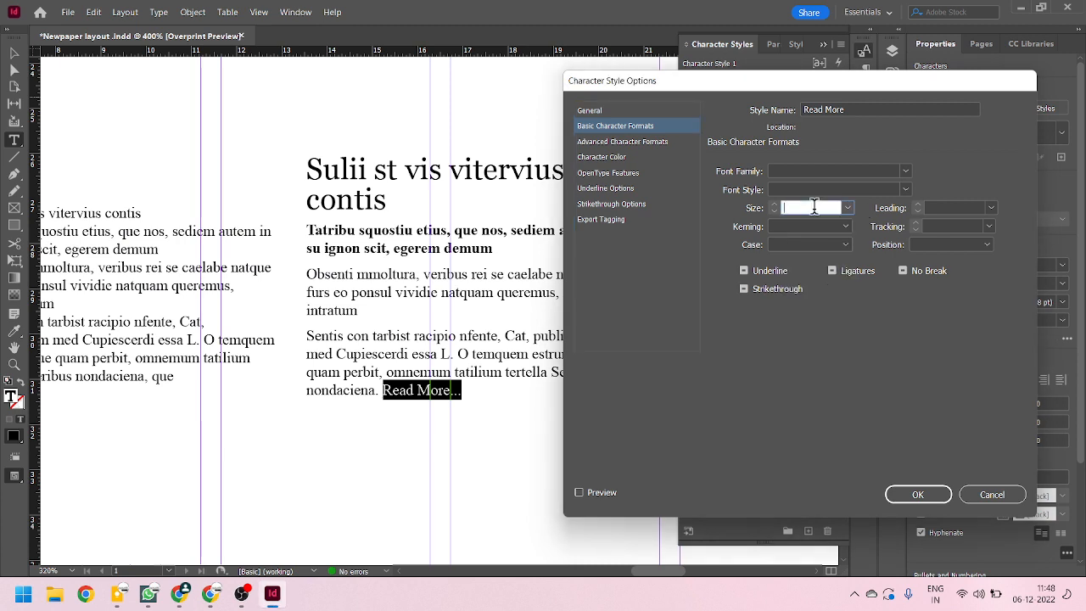
type("3")
left_click(582, 492)
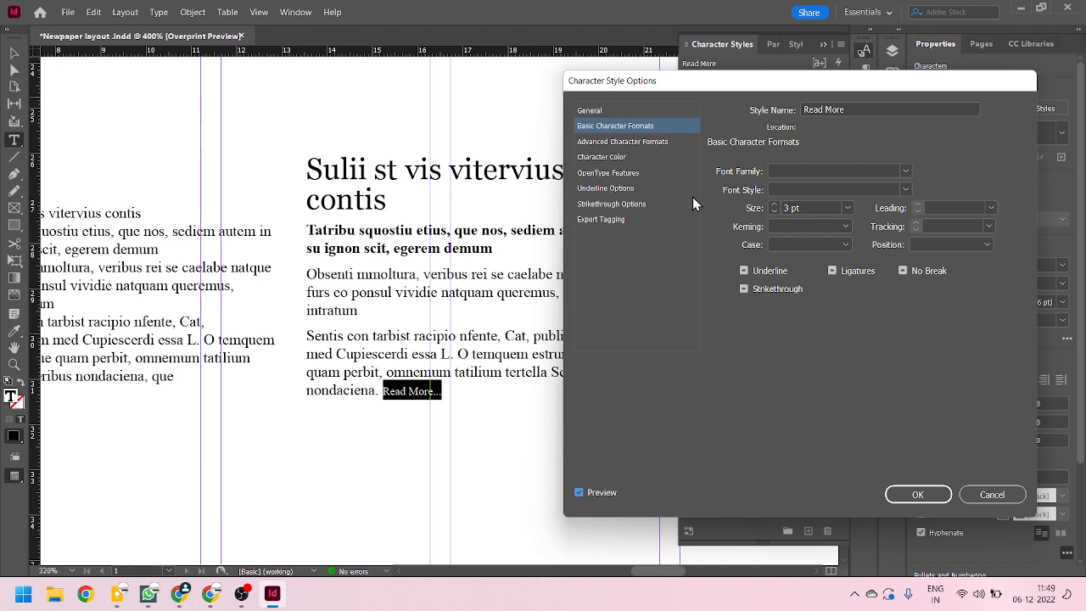
Step: Set the Read More style's character color to red C=15 M=100 Y=100 K=0, save the style and deselect the article
left_click(607, 157)
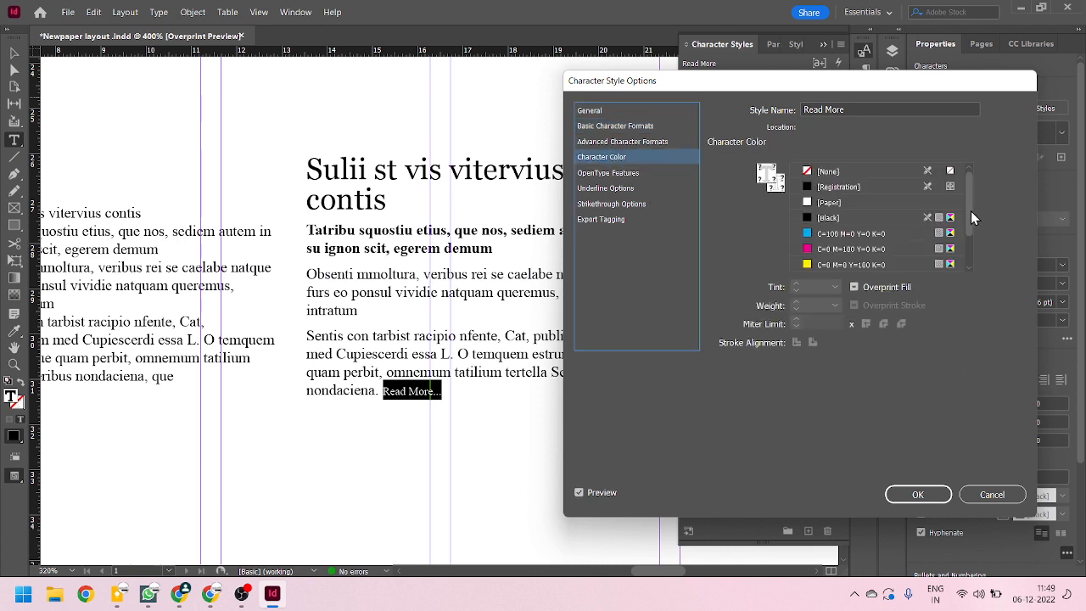
left_click_drag(970, 218, 968, 259)
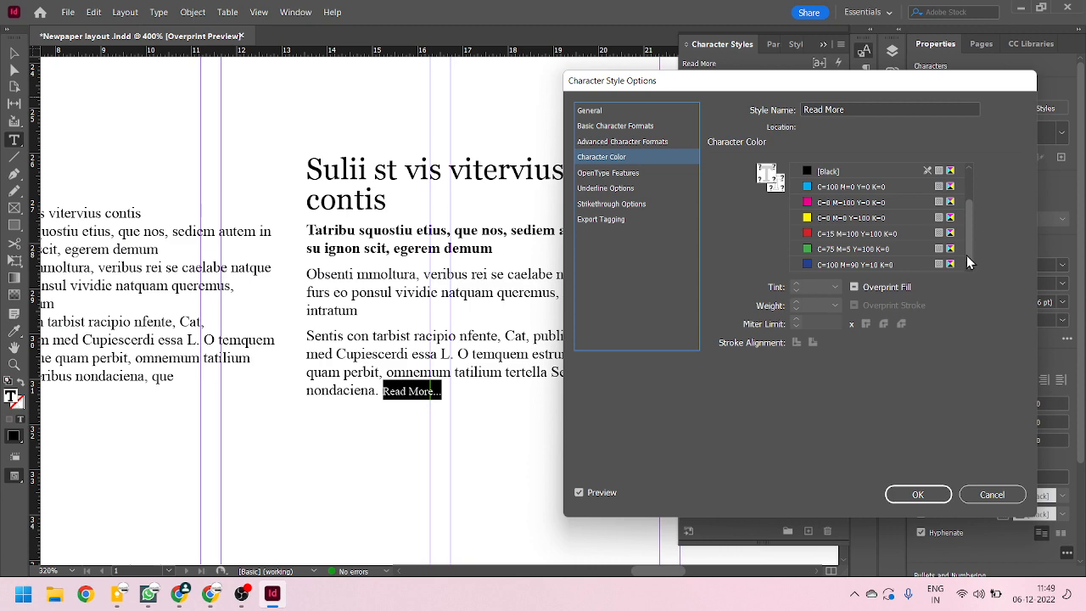
left_click(850, 237)
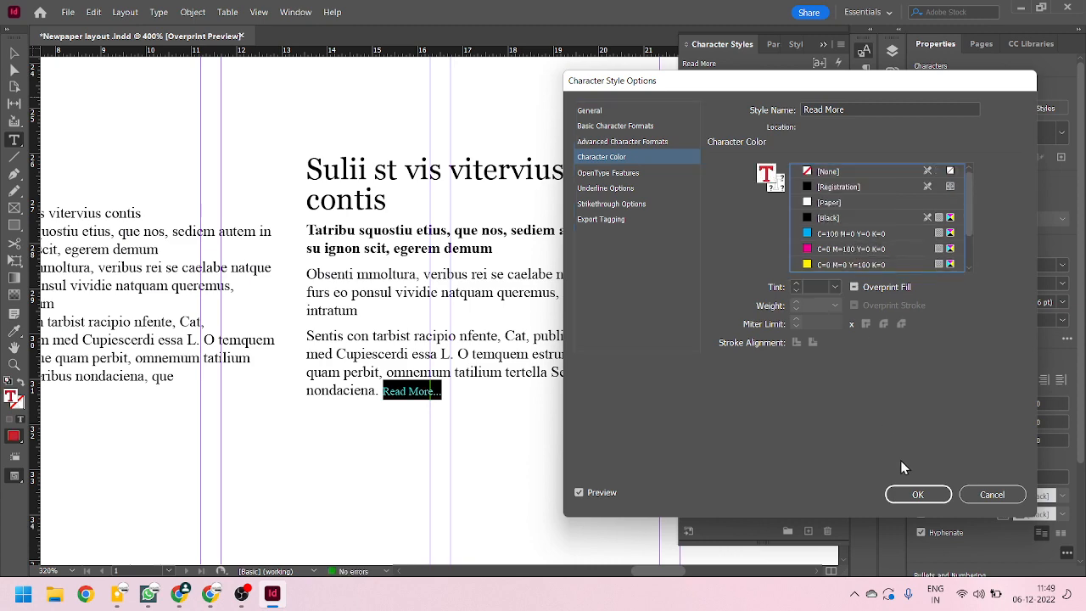
left_click(900, 498)
left_click(12, 54)
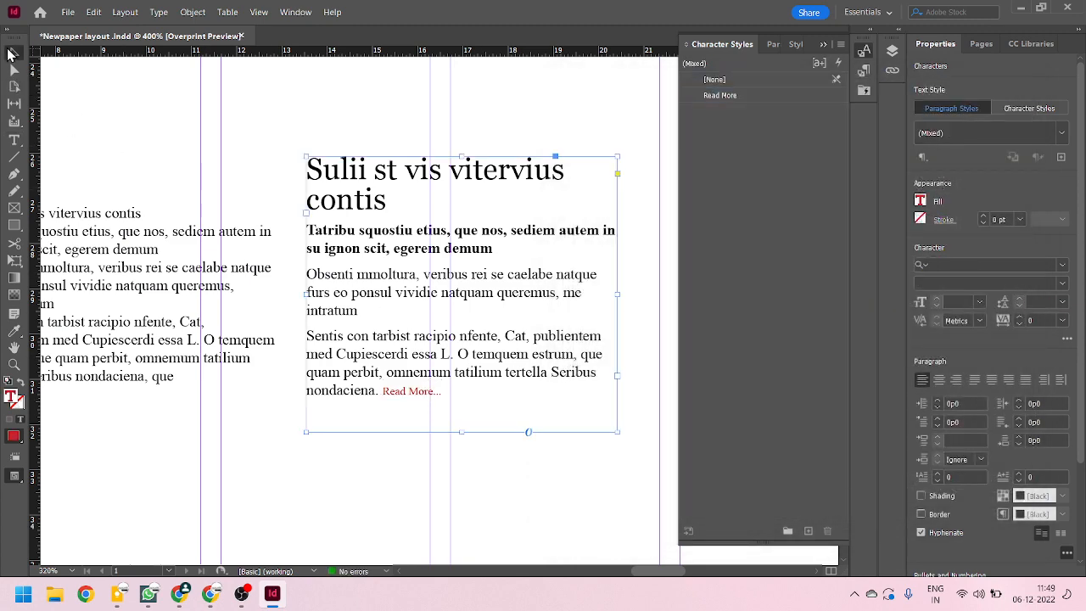
left_click(478, 441)
Step: Move the styled article frame below the unstyled article, to about X 5p4, Y 32p1.8
scroll(582, 414, "down", 1)
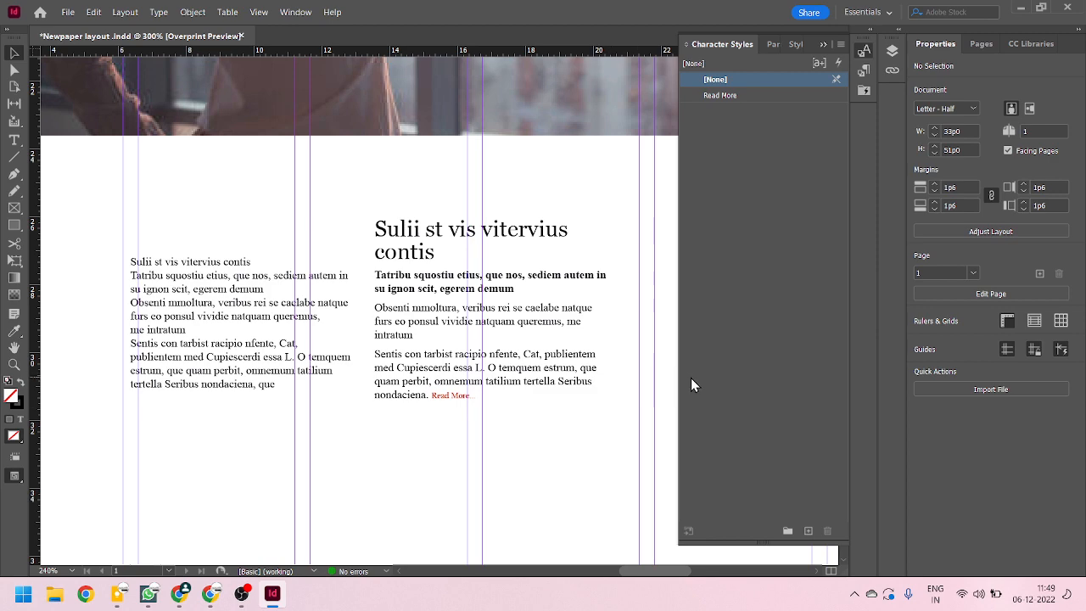
scroll(620, 367, "down", 1)
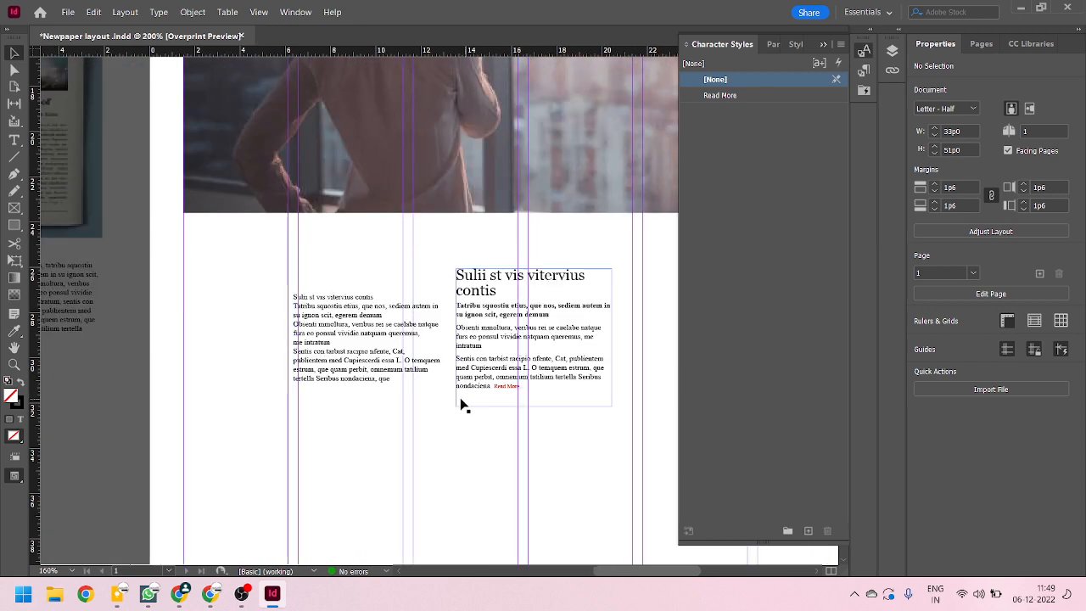
scroll(531, 392, "up", 1)
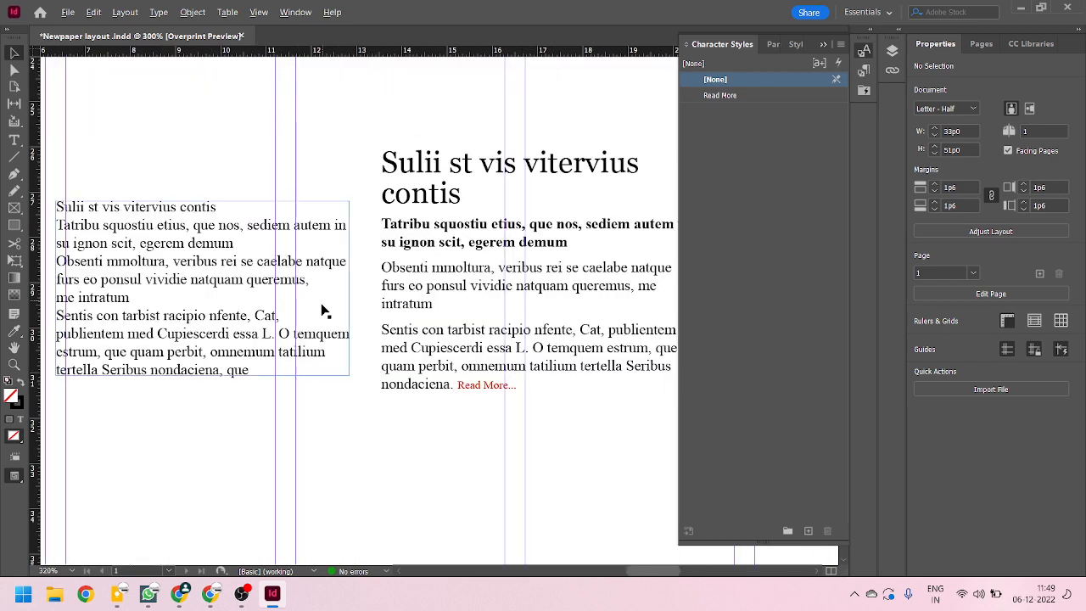
scroll(518, 406, "down", 2)
left_click_drag(471, 331, 177, 395)
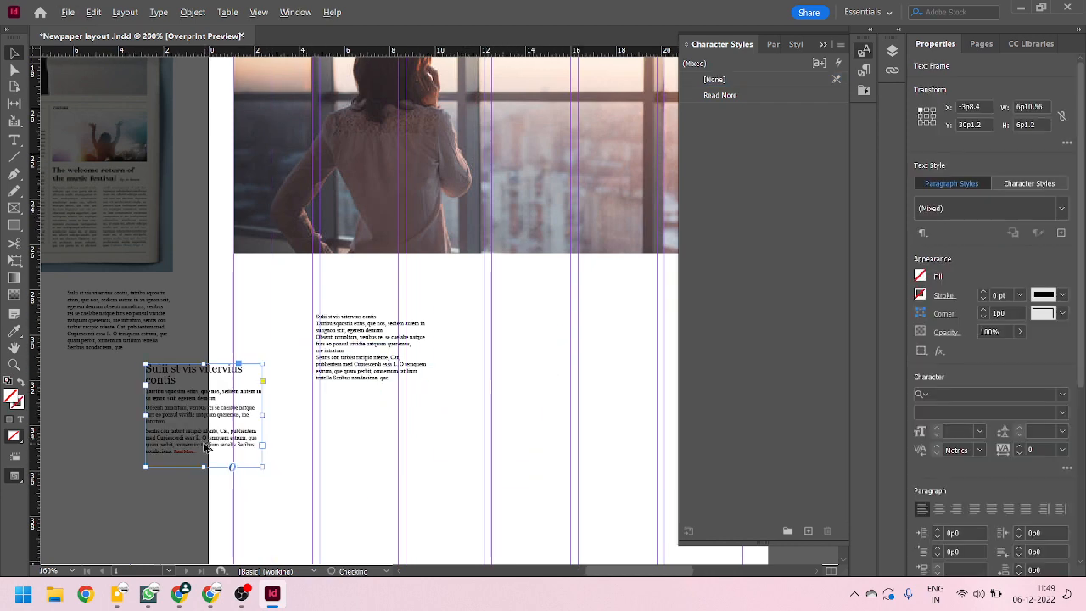
scroll(207, 434, "up", 2)
left_click_drag(245, 310, 615, 381)
scroll(303, 291, "down", 1)
scroll(626, 370, "up", 1)
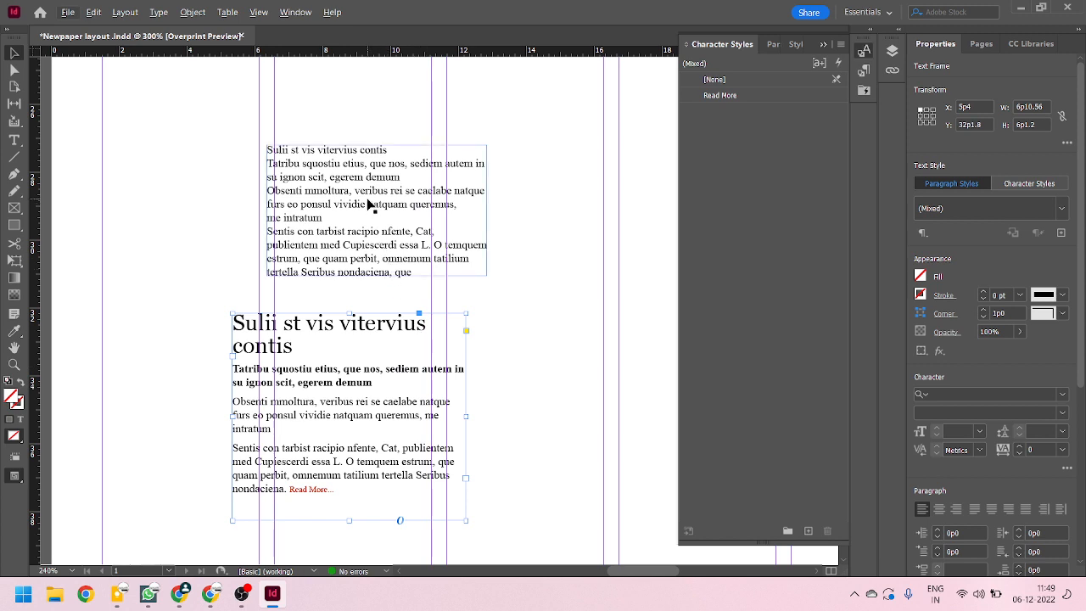
Step: Shift the unstyled article frame to about X 7p3.6, Y 26p6.3 and apply the Heading paragraph style to its first line
left_click_drag(363, 187, 394, 168)
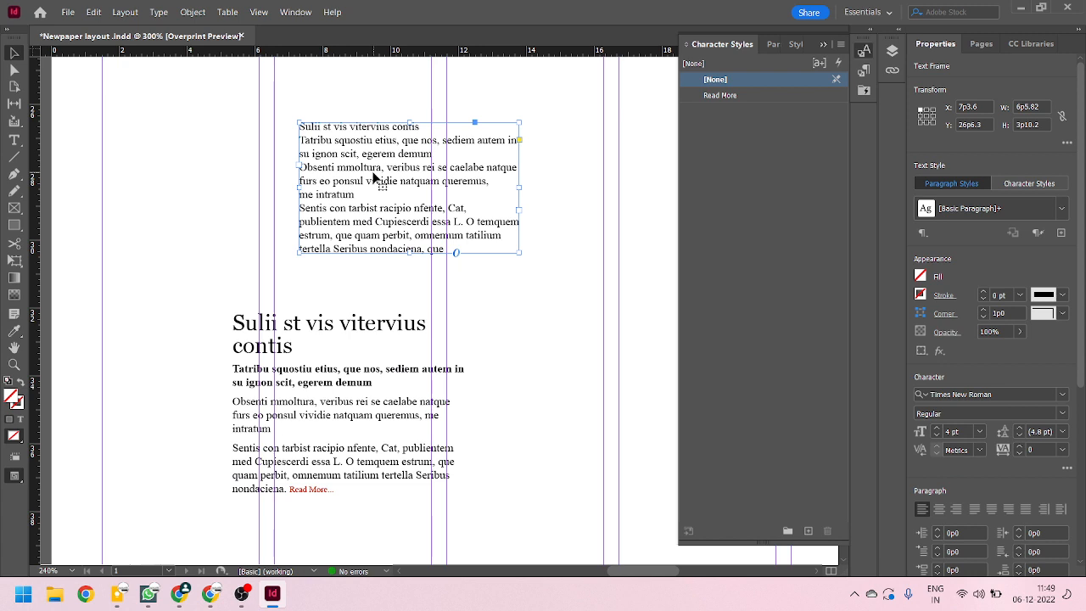
double_click(396, 135)
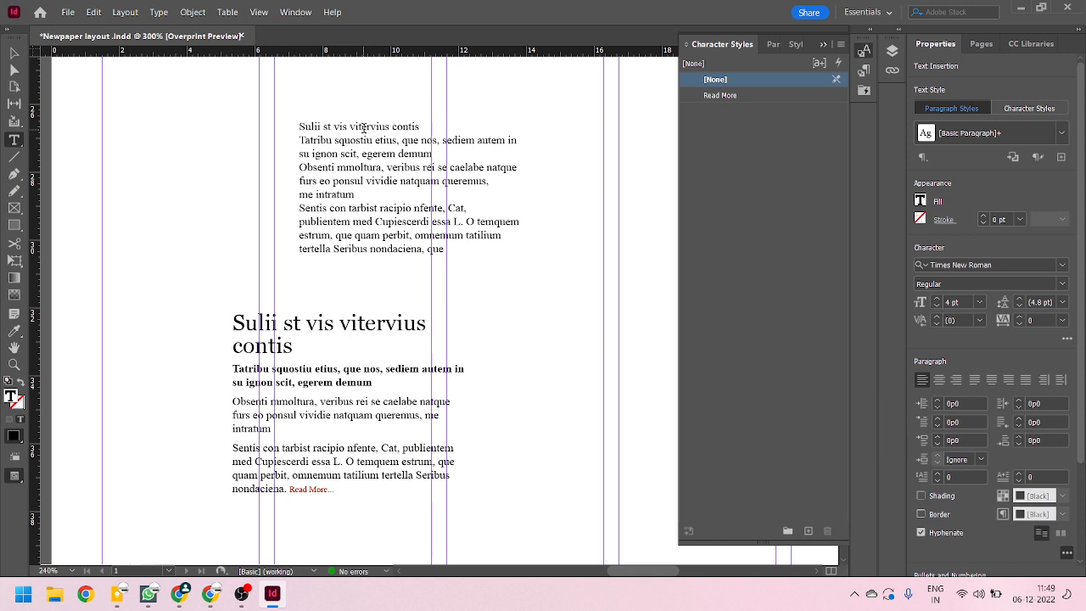
left_click(362, 127)
left_click(768, 45)
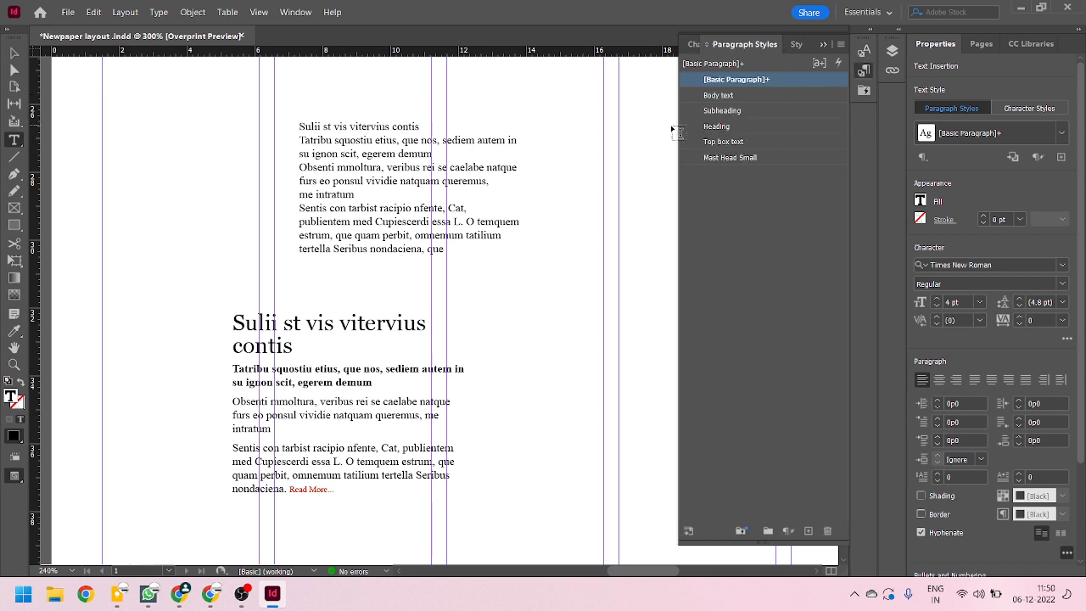
left_click(728, 128)
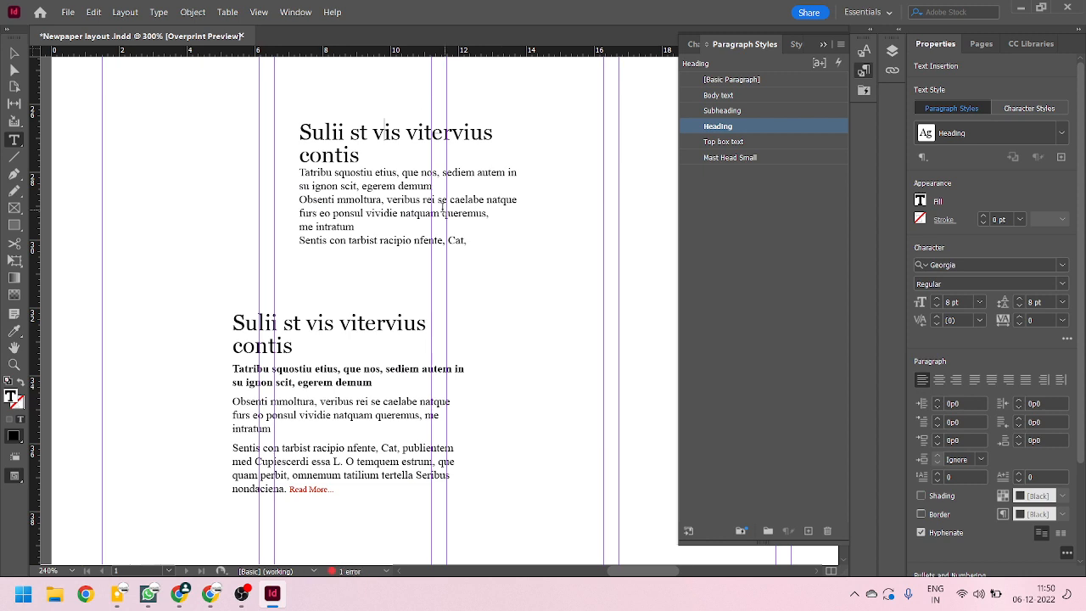
Step: Apply the Subheading style to the upper article's second paragraph and the Body text style to its third paragraph
left_click(412, 175)
left_click(751, 111)
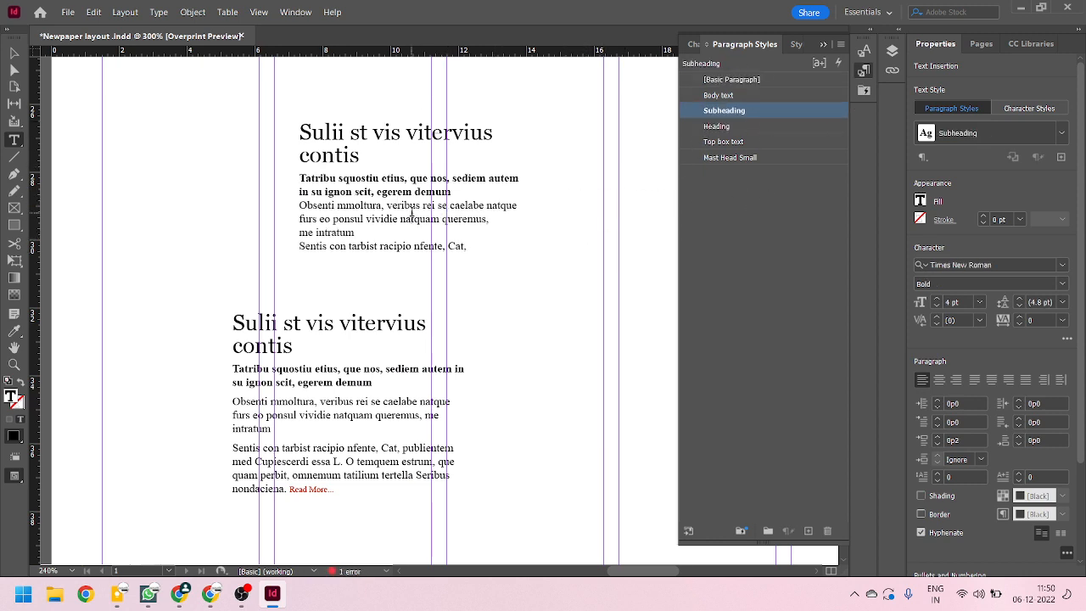
left_click_drag(411, 218, 403, 247)
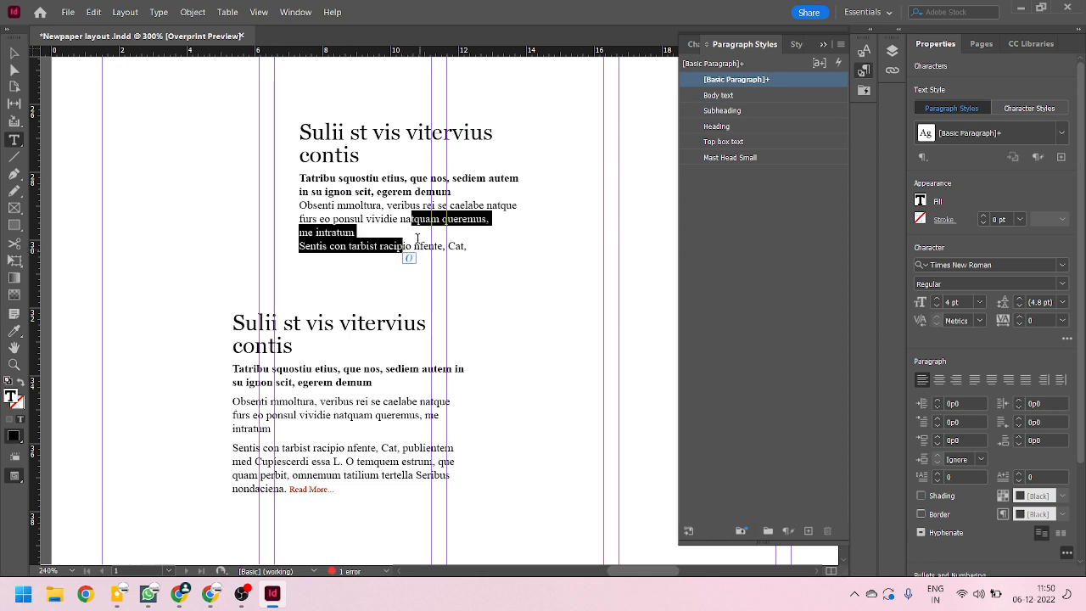
left_click(378, 213)
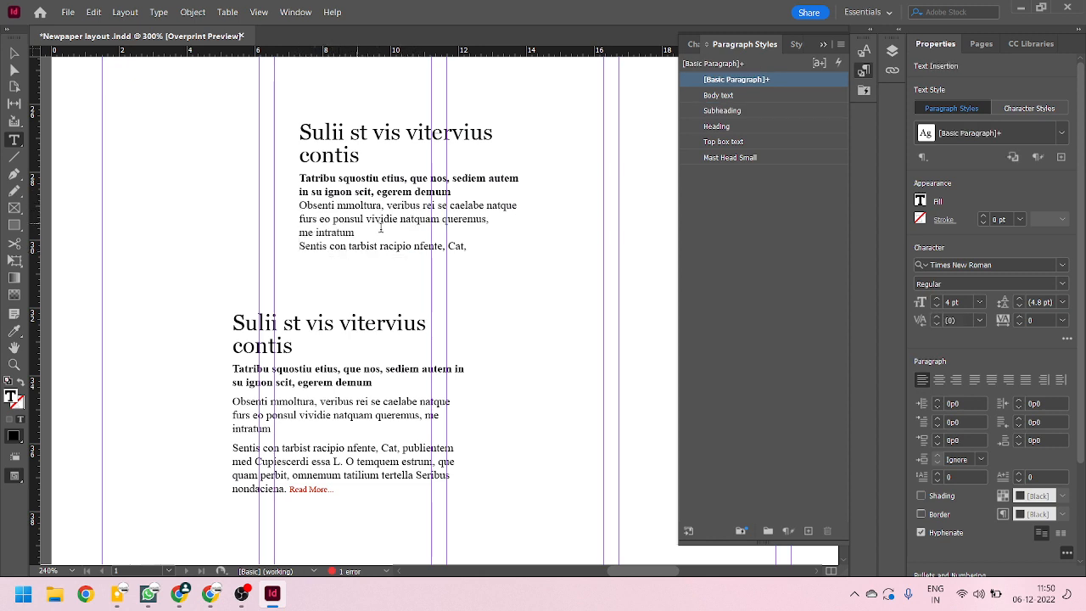
left_click(741, 98)
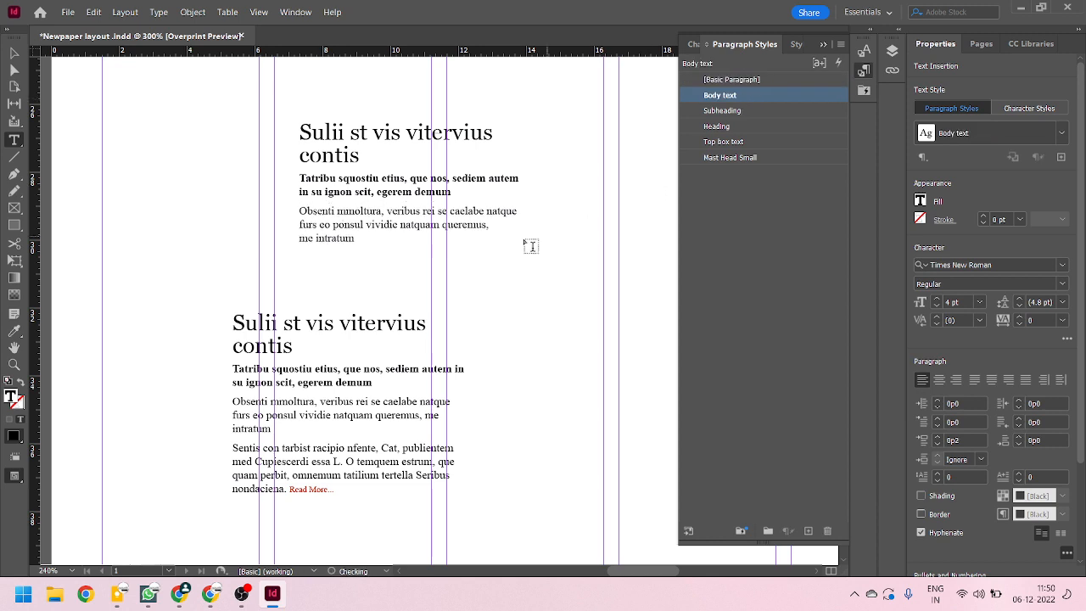
Step: Enlarge the upper article's frame to about 5p5 high and apply the Body text style to its last paragraph
left_click(14, 54)
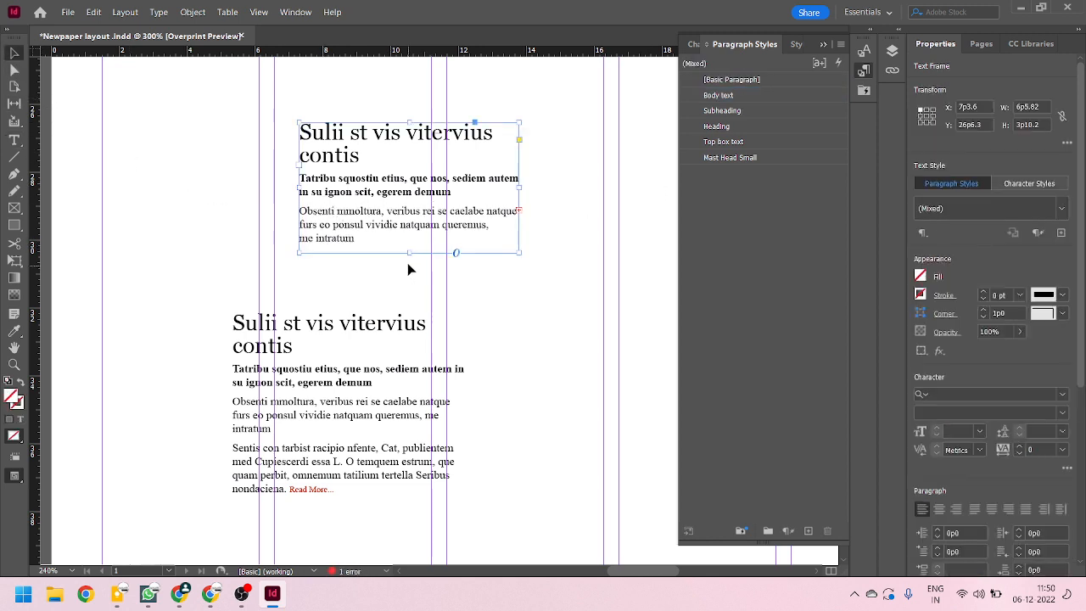
left_click_drag(412, 250, 401, 212)
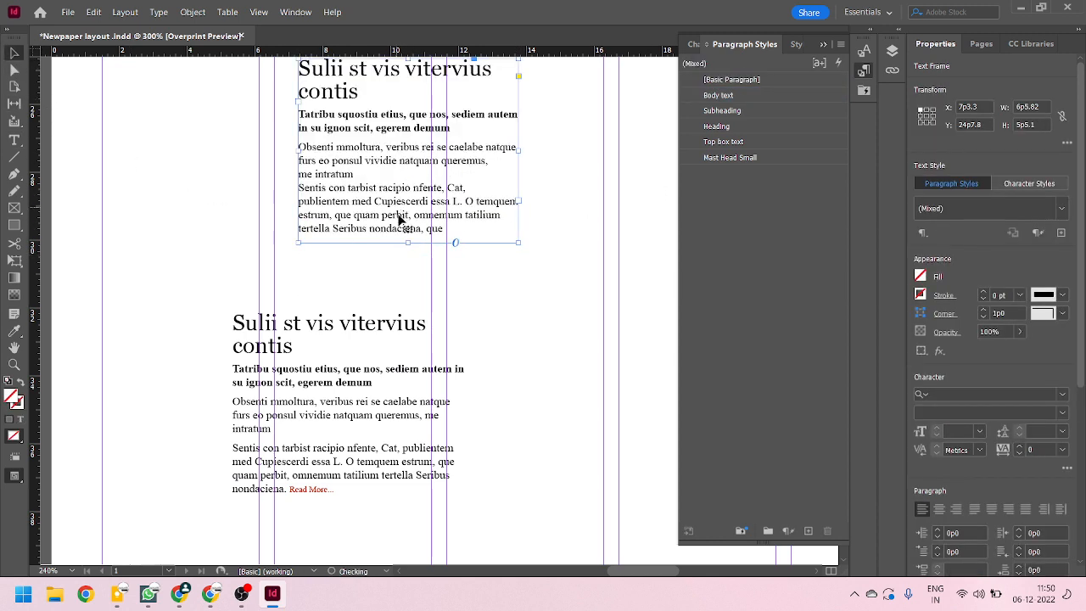
double_click(399, 210)
left_click(731, 97)
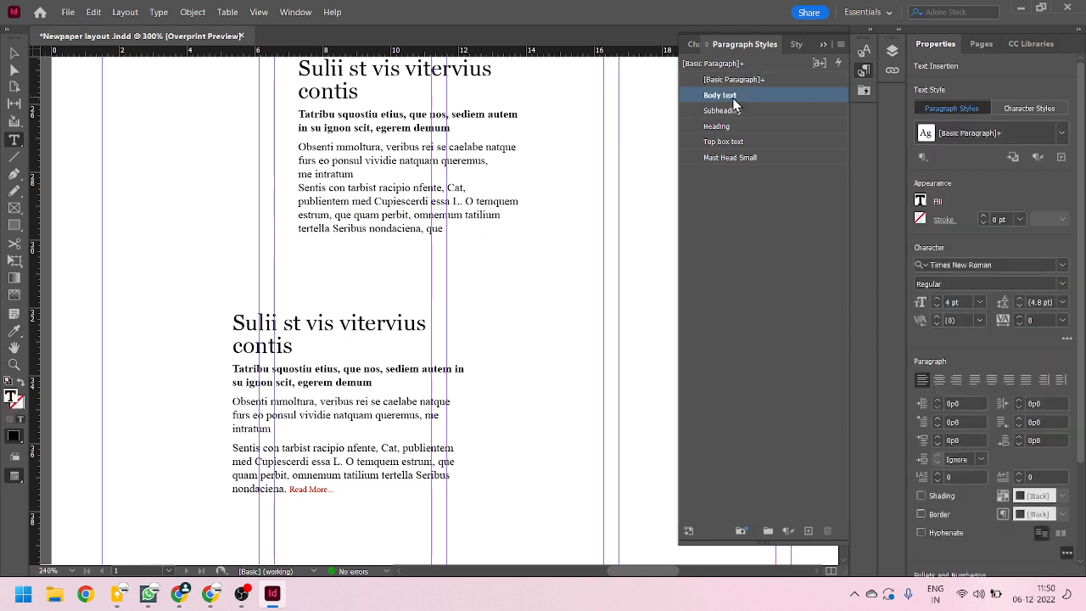
left_click(14, 53)
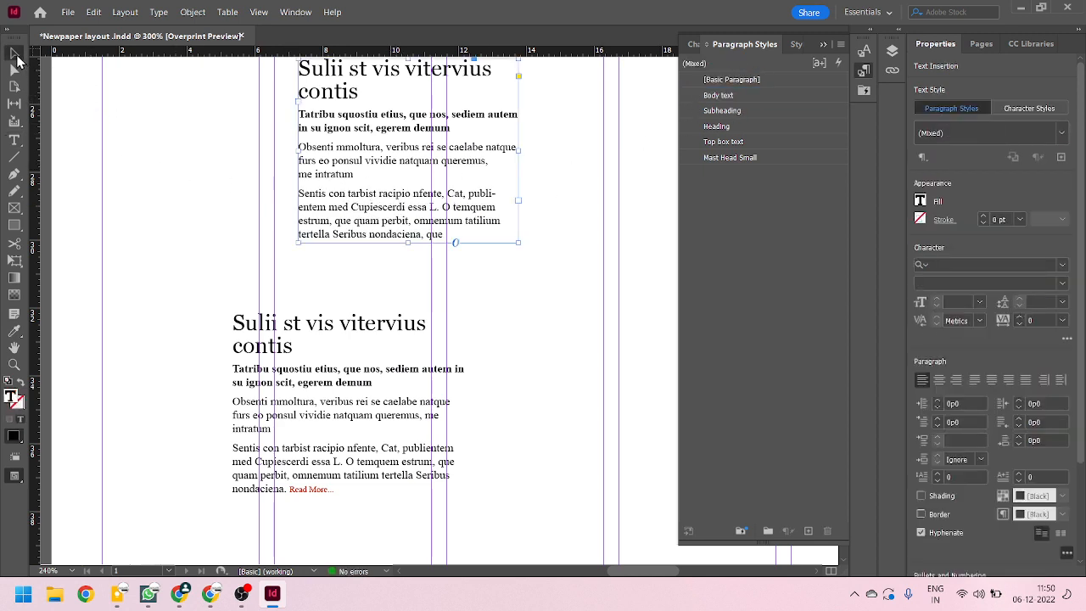
Step: Replace ", que" at the end of the upper article with "..." and split "nondaciena" into "nonda ciena"
double_click(428, 235)
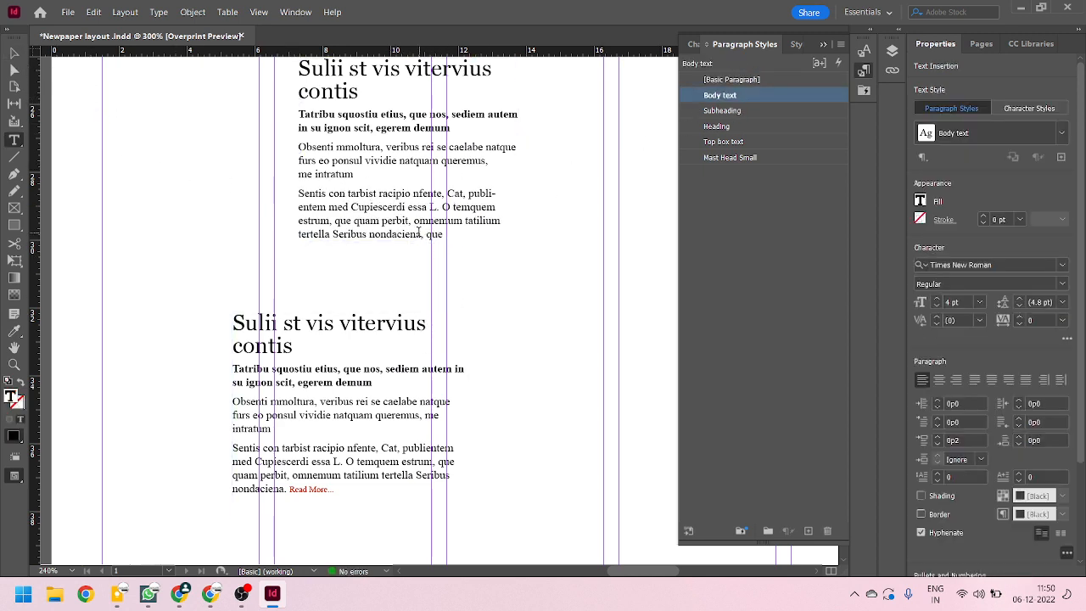
double_click(433, 234)
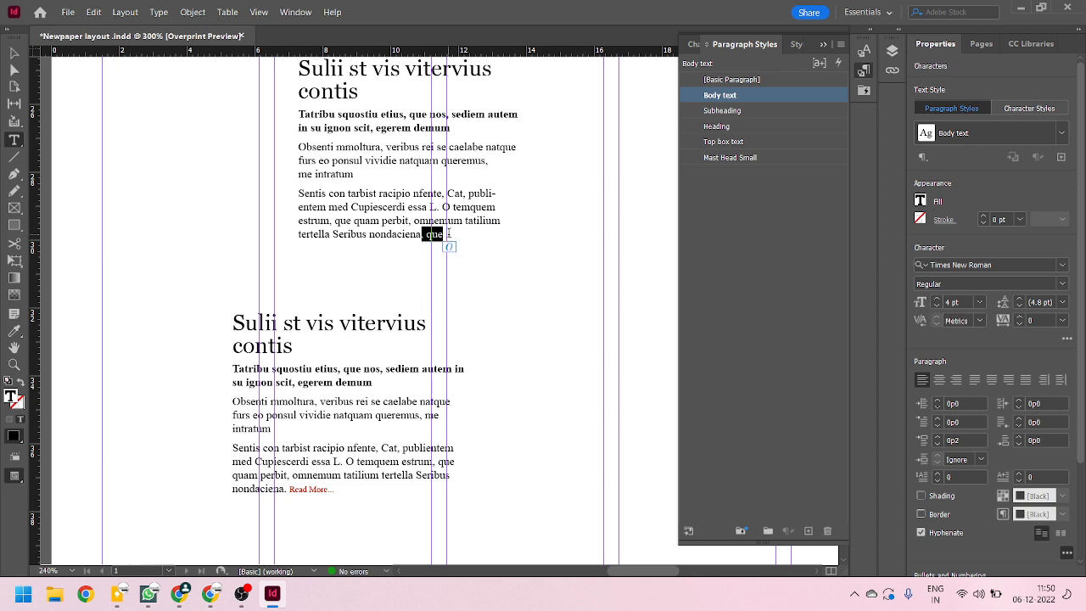
key("BackSpace")
type("...")
left_click(393, 234)
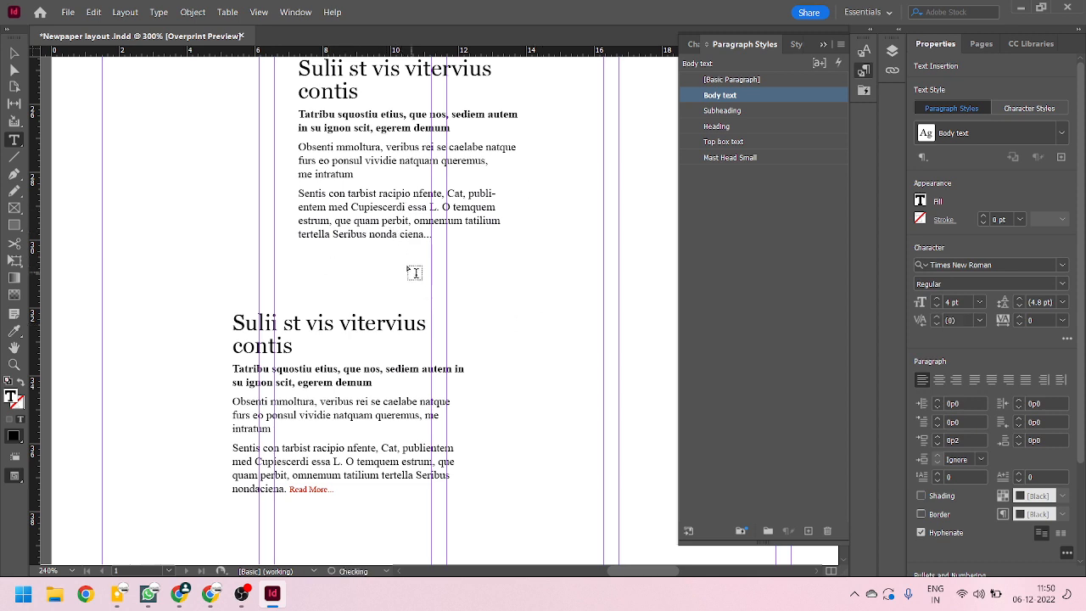
Step: Apply the Read More character style to "nonda ciena..." at the end of the upper article and deselect it
left_click_drag(370, 235, 453, 235)
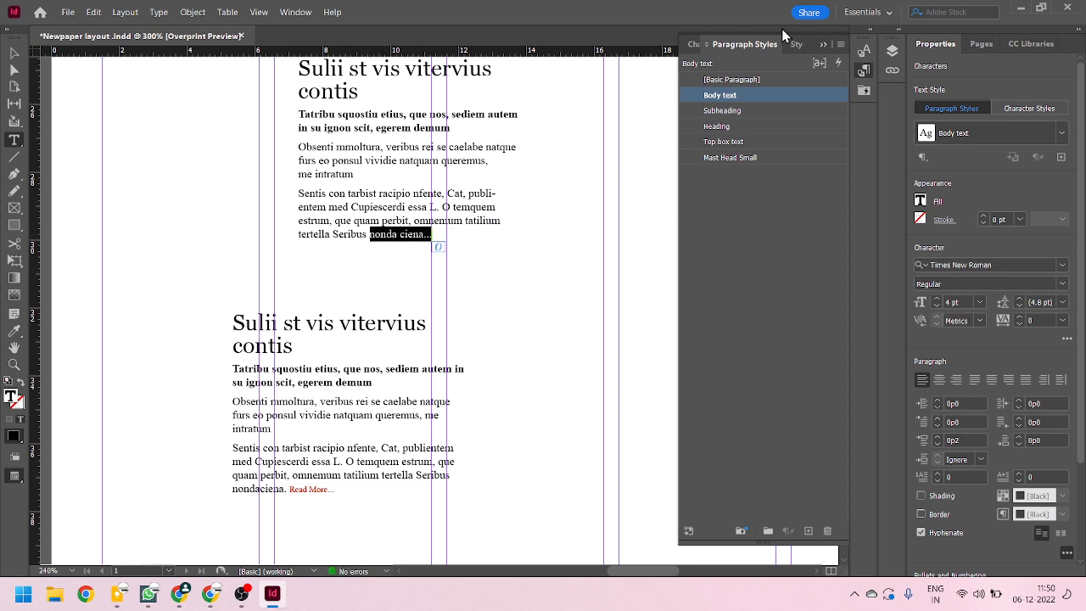
left_click(693, 43)
left_click(737, 95)
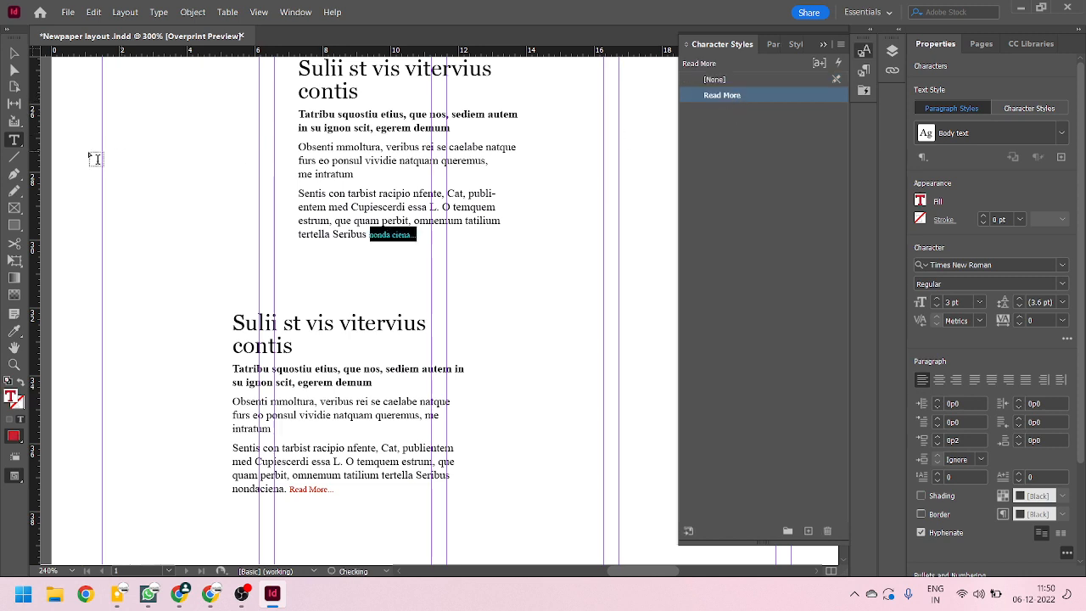
key("Escape")
left_click(96, 188)
Step: Move the upper article down beside the lower article, onto its right side, and deselect it
scroll(461, 317, "down", 1)
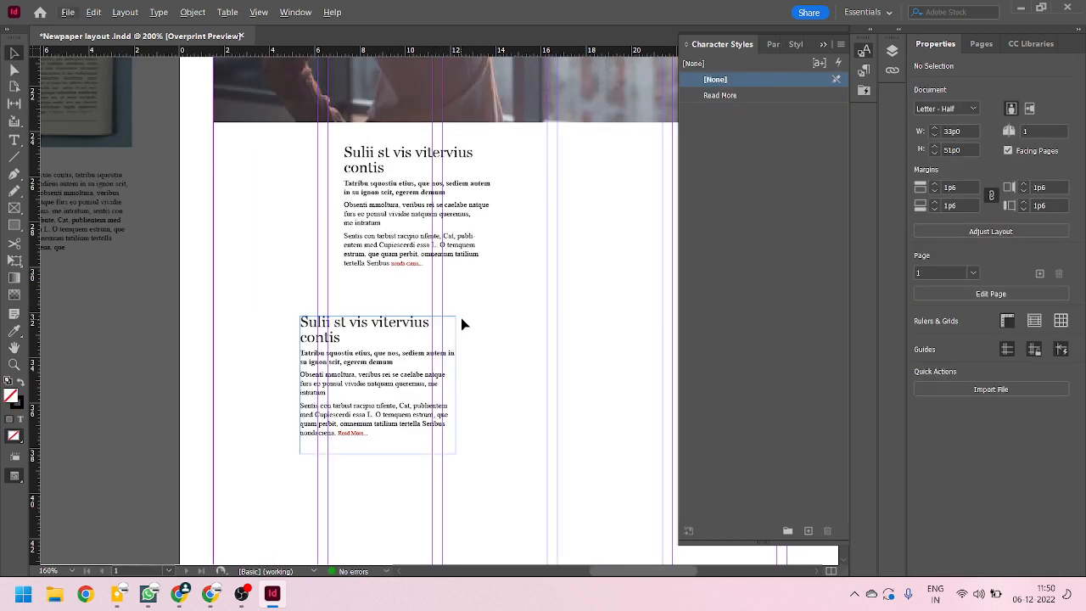
left_click_drag(443, 249, 582, 423)
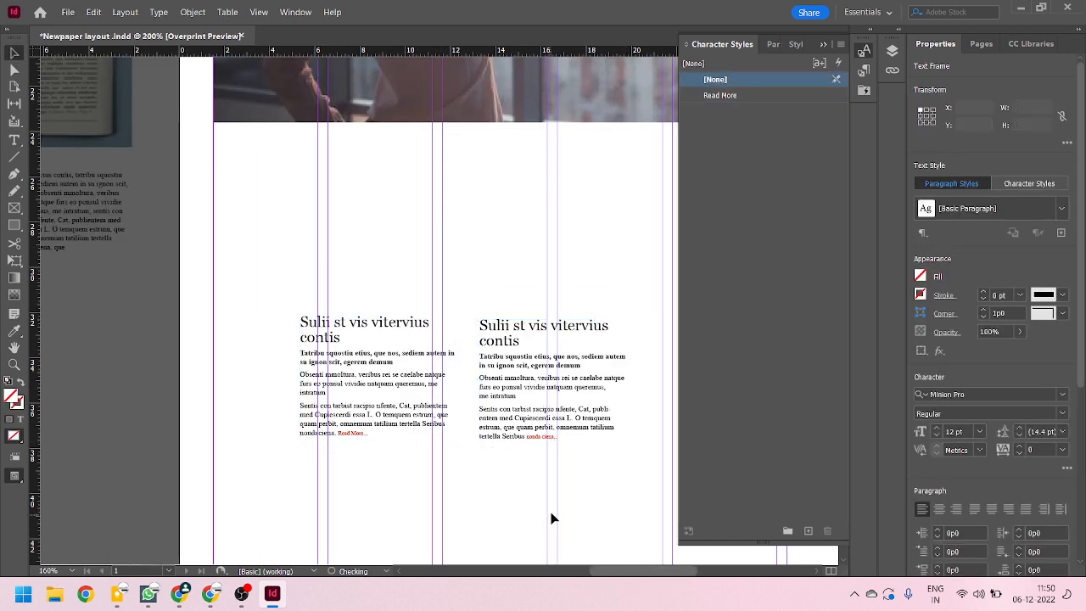
left_click(550, 517)
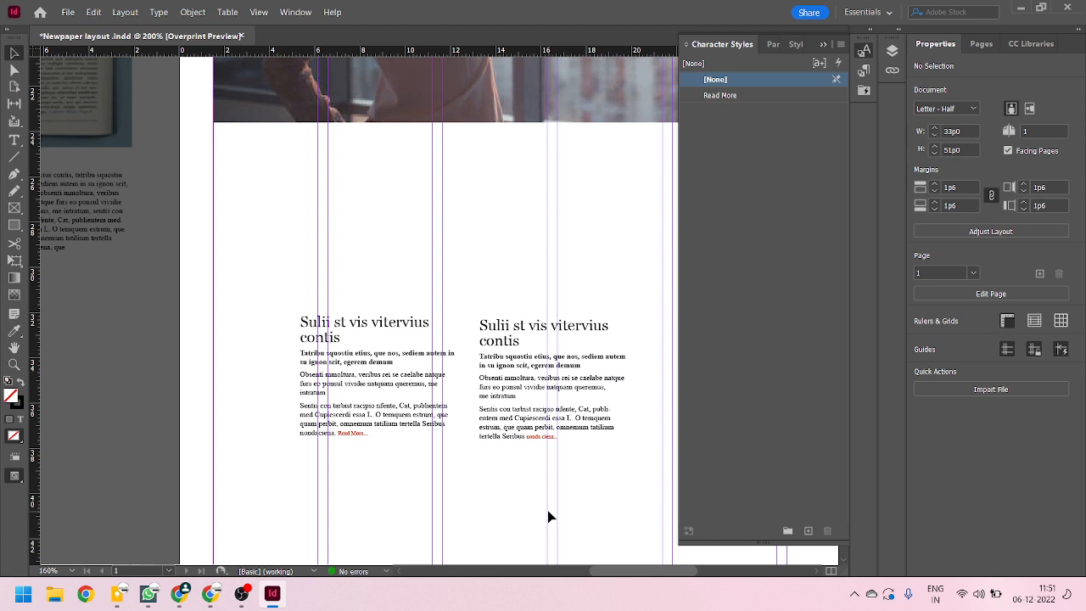
Step: Set the font size of the Heading paragraph style to 9 pt
left_click(773, 44)
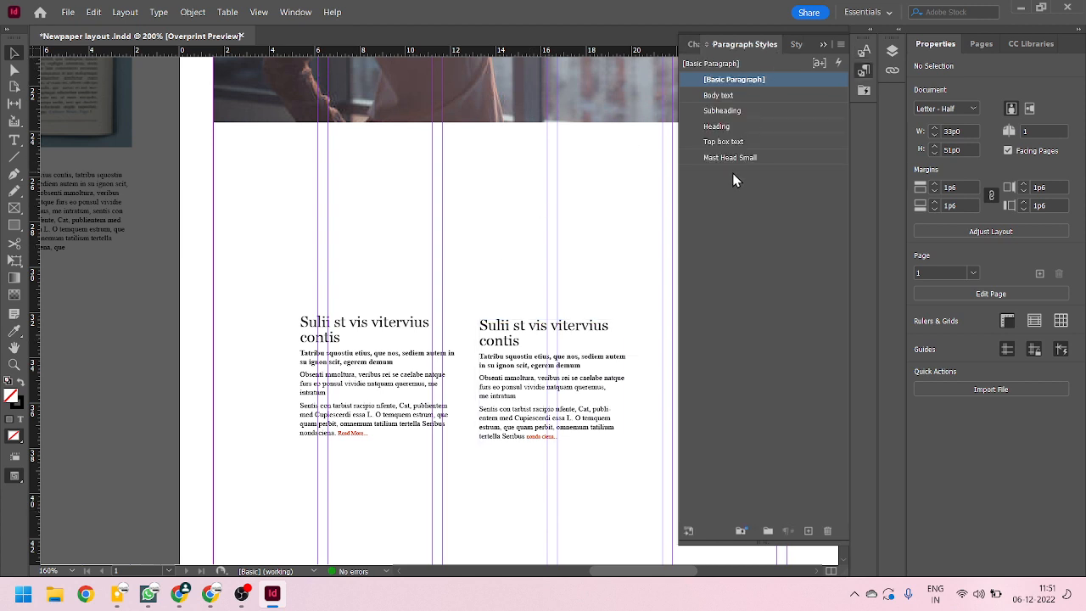
double_click(754, 127)
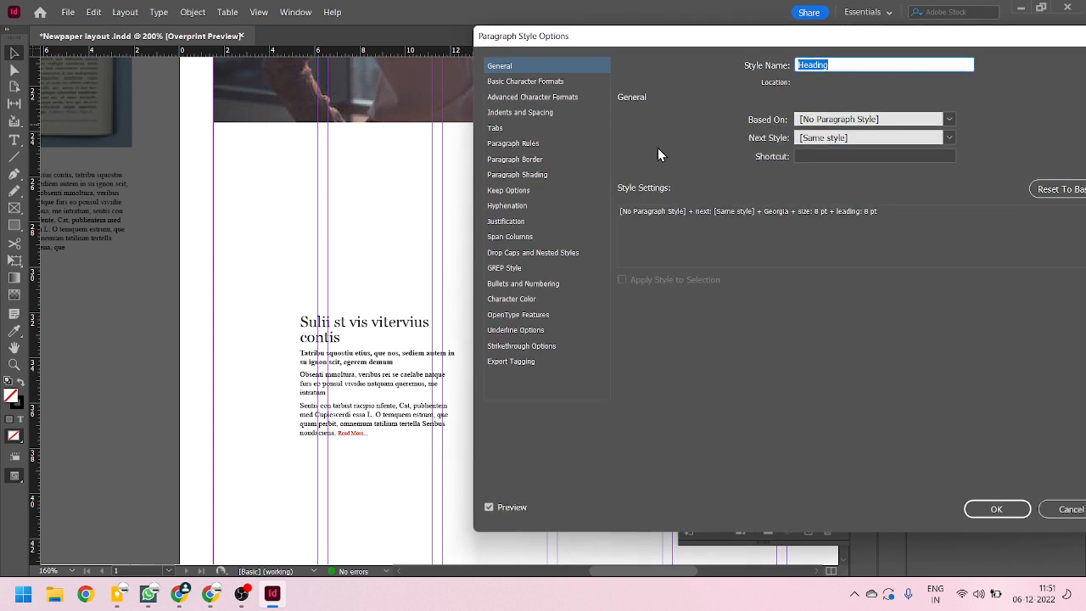
left_click(552, 84)
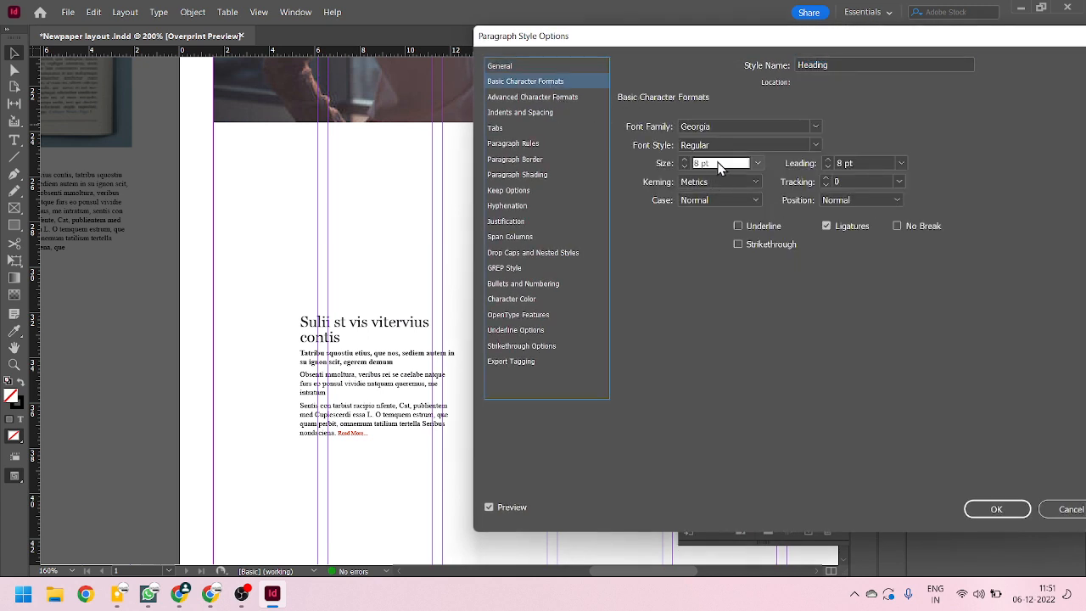
left_click(681, 163)
type("9")
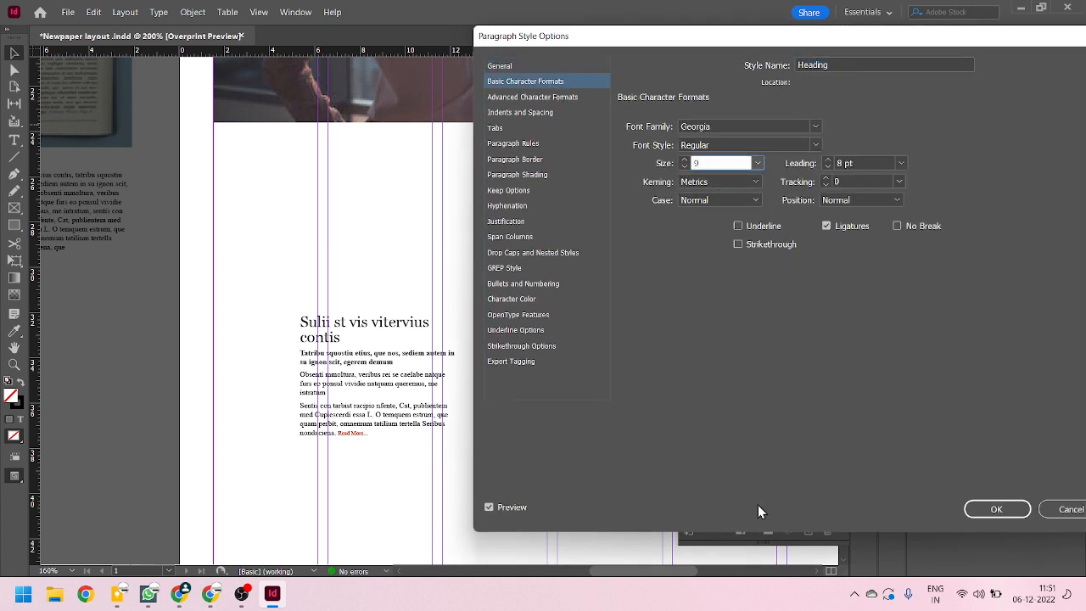
left_click(997, 509)
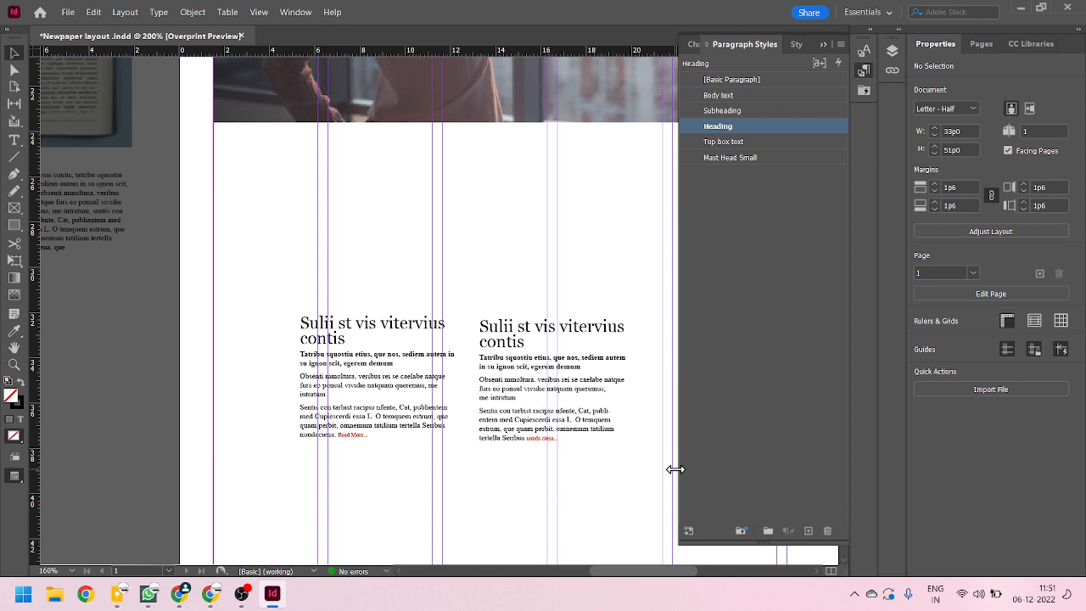
Step: Move both styled articles off the page onto the pasteboard, below the plain text sample, and deselect them
scroll(654, 391, "down", 1)
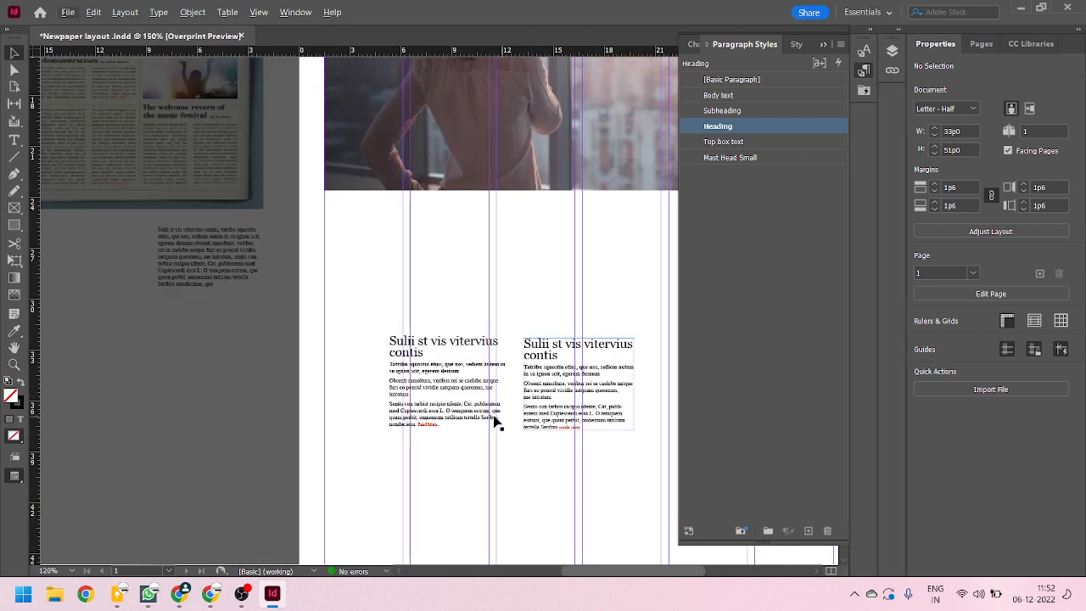
left_click_drag(377, 316, 632, 448)
left_click_drag(544, 348, 179, 325)
left_click(178, 446)
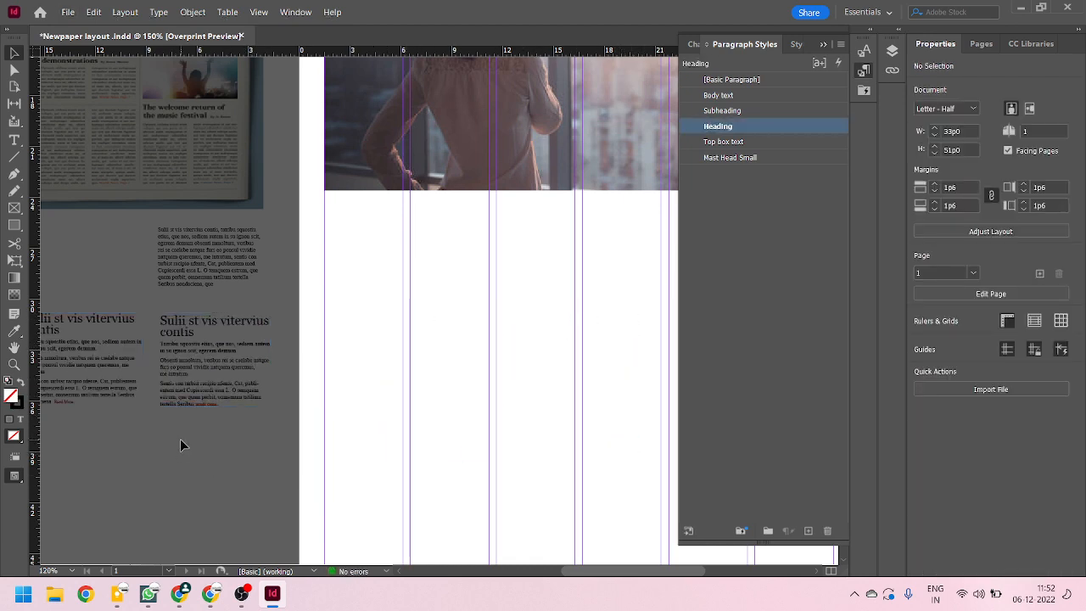
Step: Examine the article columns in the reference newspaper picture and compare them with the empty page area
scroll(240, 403, "up", 3)
scroll(339, 242, "left", 3)
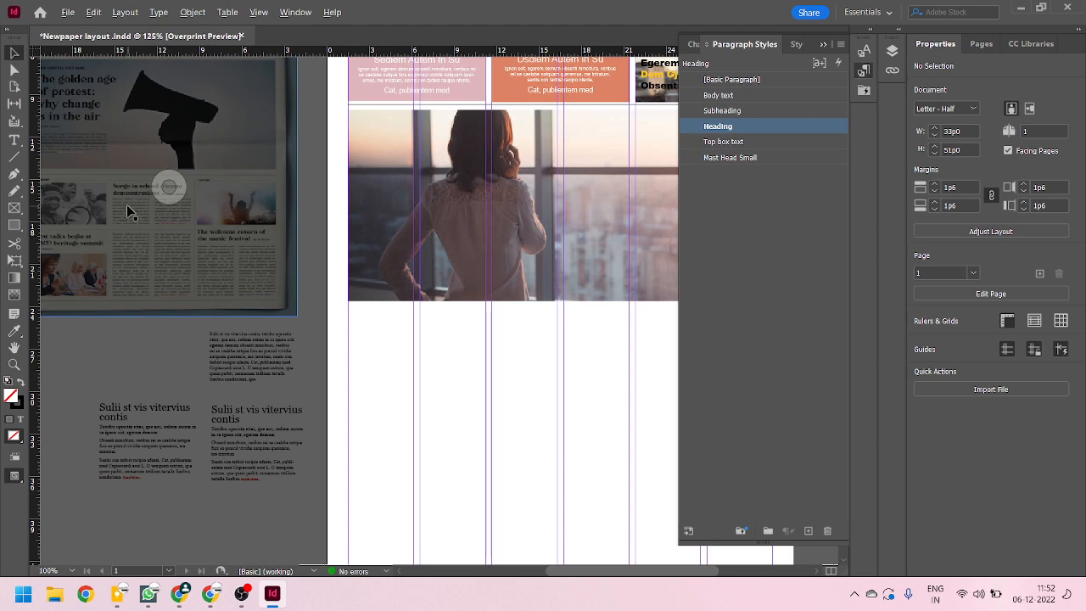
scroll(235, 306, "down", 8)
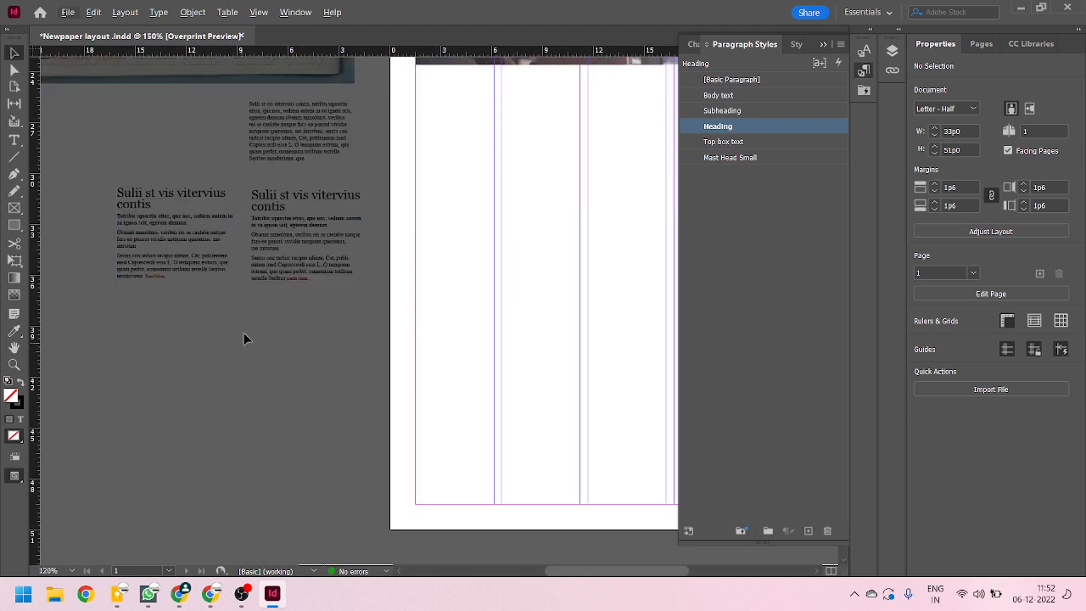
scroll(244, 331, "up", 11)
scroll(240, 331, "down", 5)
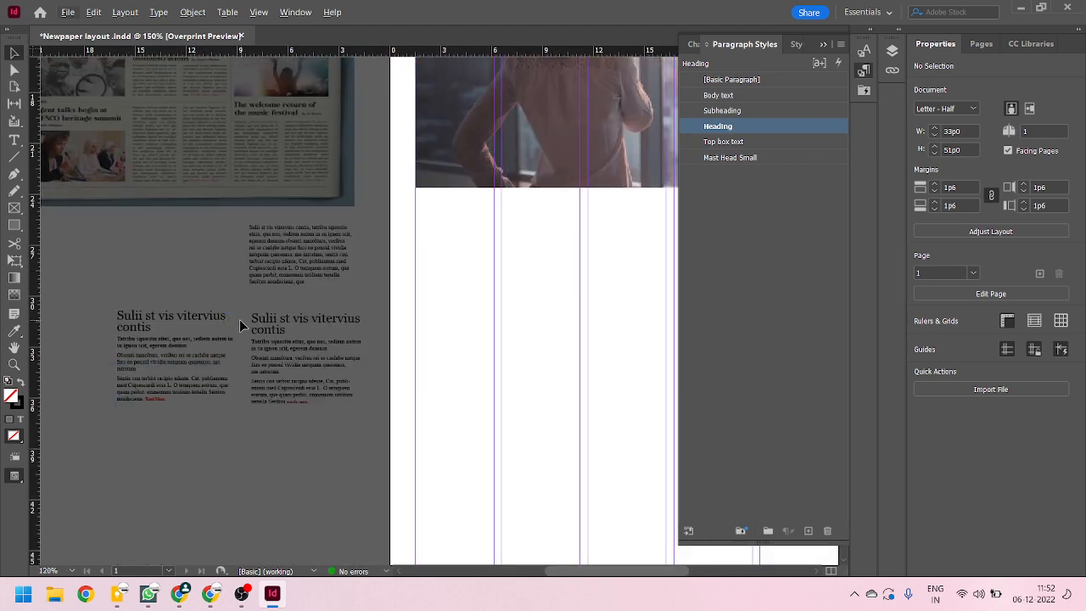
scroll(239, 319, "up", 4)
scroll(201, 304, "up", 1)
scroll(158, 243, "down", 2)
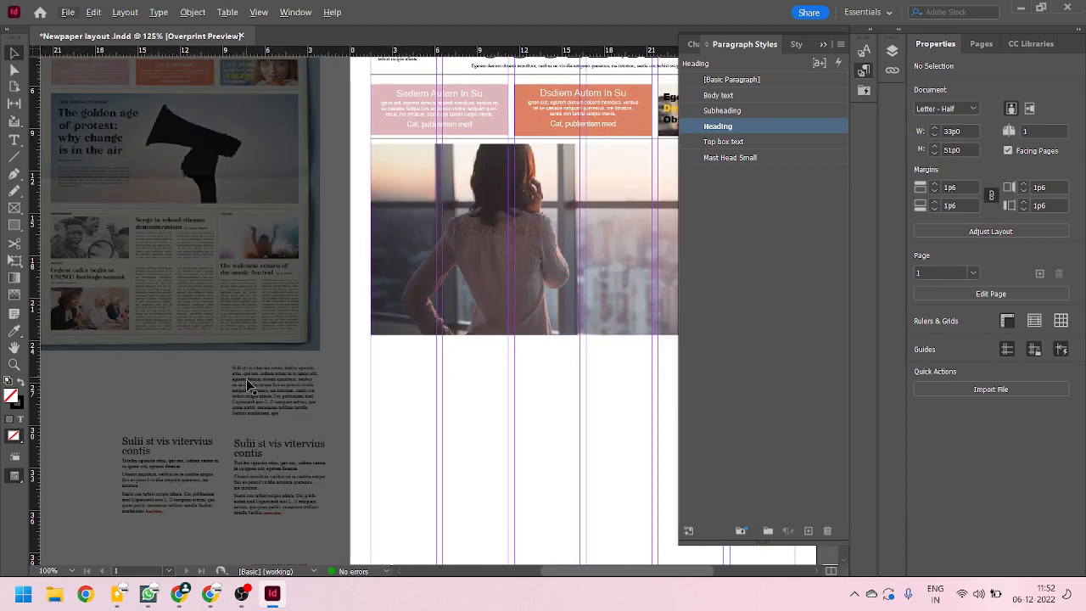
Step: Copy the plain text frame from the pasteboard onto the page, just below the photo at the second column
left_click_drag(265, 414, 491, 421)
scroll(492, 416, "up", 3)
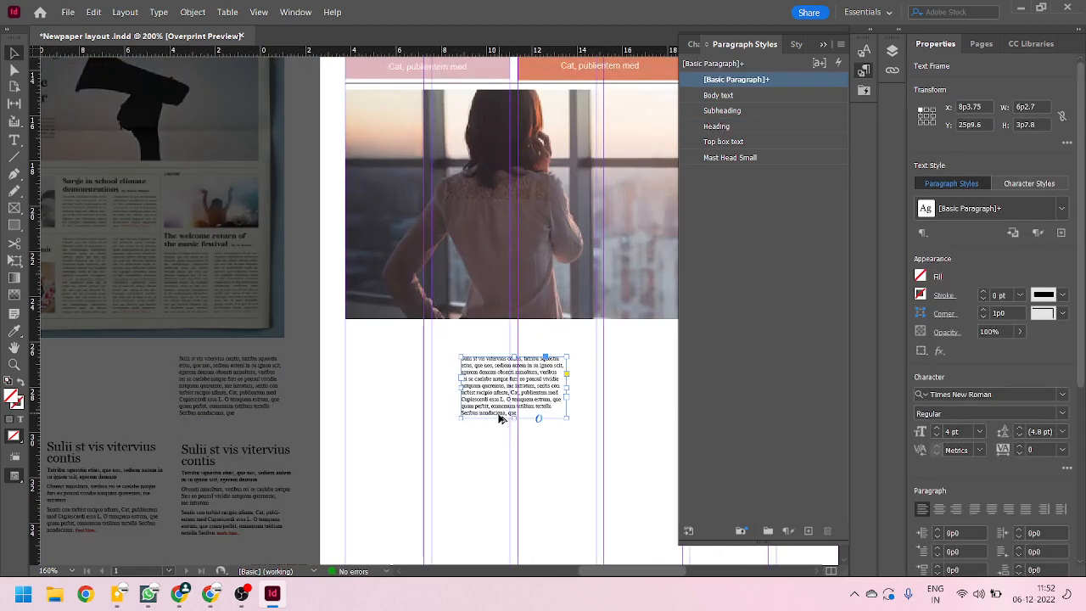
left_click_drag(448, 386, 437, 392)
scroll(276, 332, "down", 3)
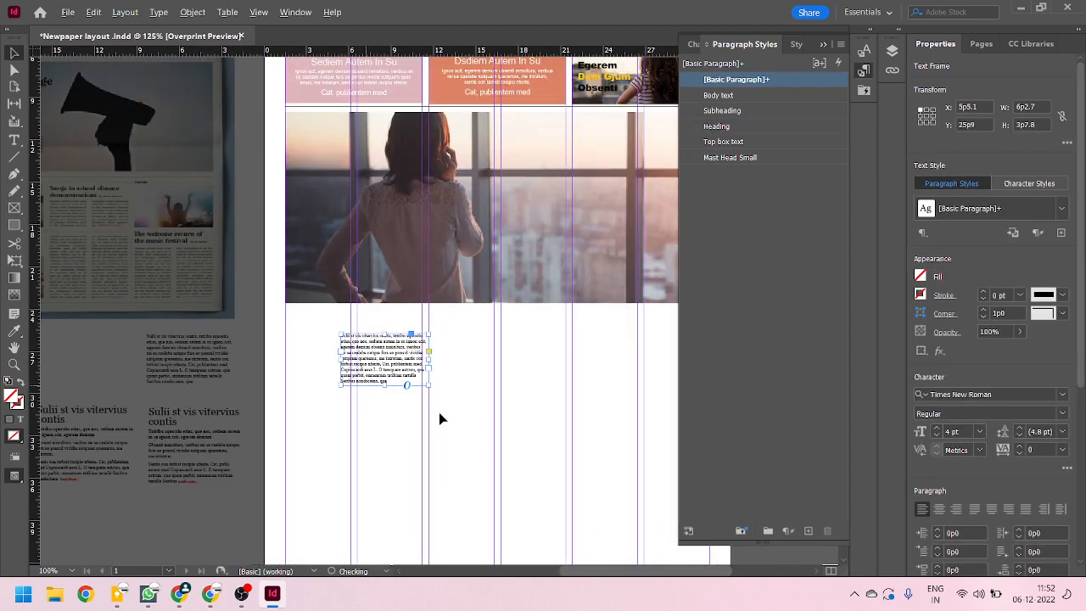
scroll(452, 412, "up", 1)
mouse_move(382, 355)
left_mouse_down()
mouse_move(431, 353)
mouse_move(393, 344)
left_mouse_up()
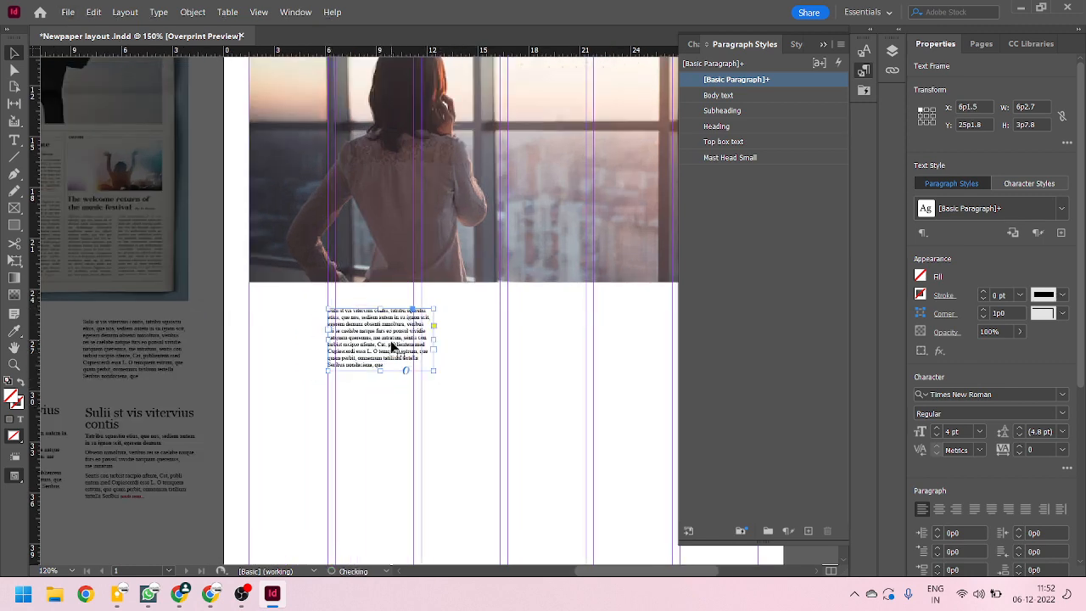
Step: Lengthen the copied text frame to about 12p2 high and fill its remaining space with placeholder text
scroll(437, 374, "down", 1)
scroll(594, 351, "down", 3)
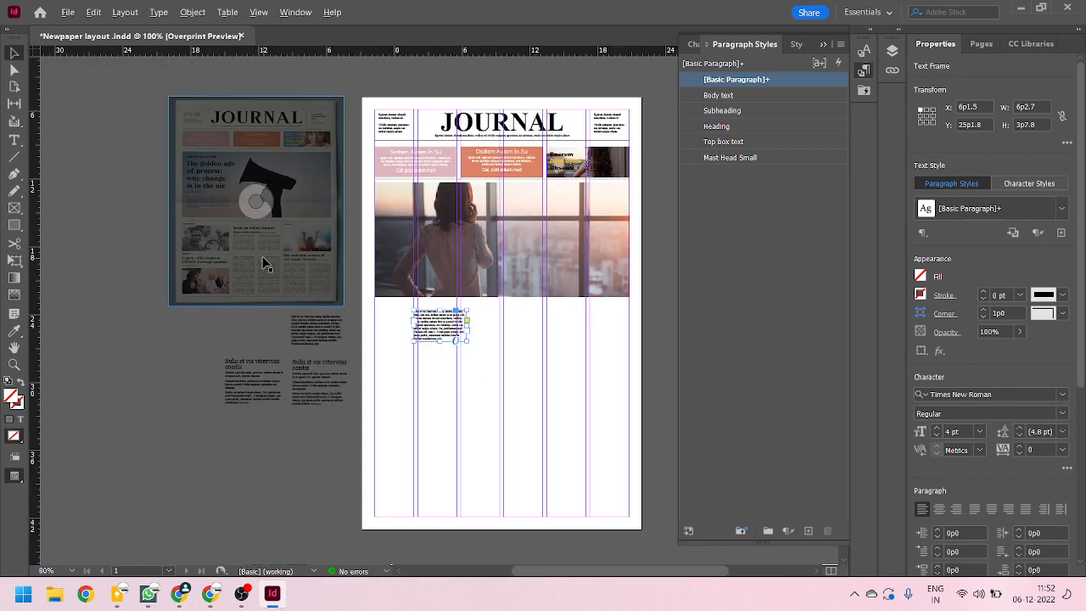
scroll(260, 260, "up", 5)
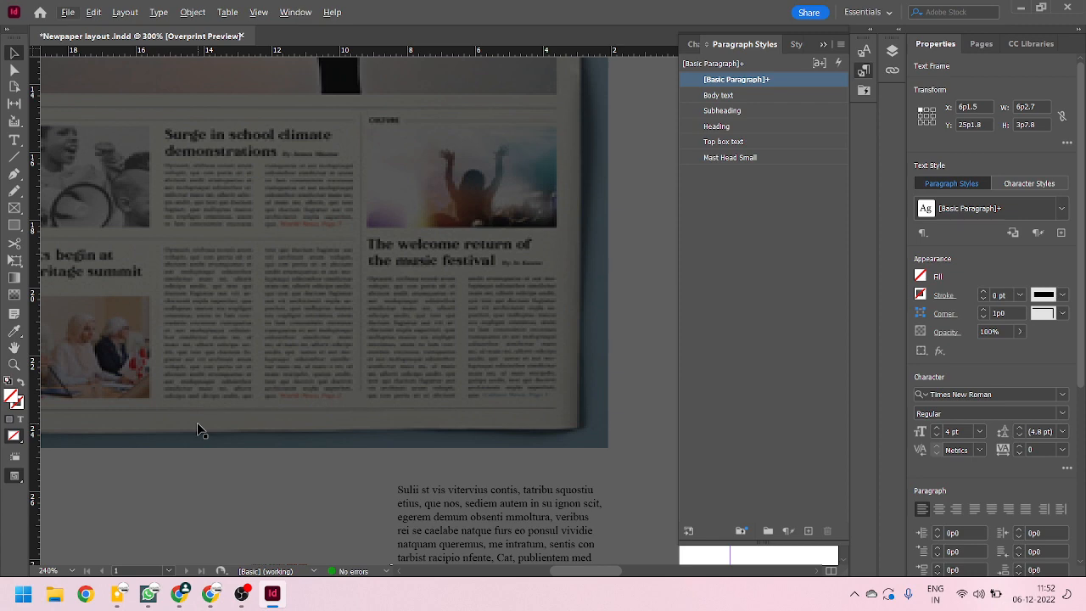
scroll(273, 281, "down", 5)
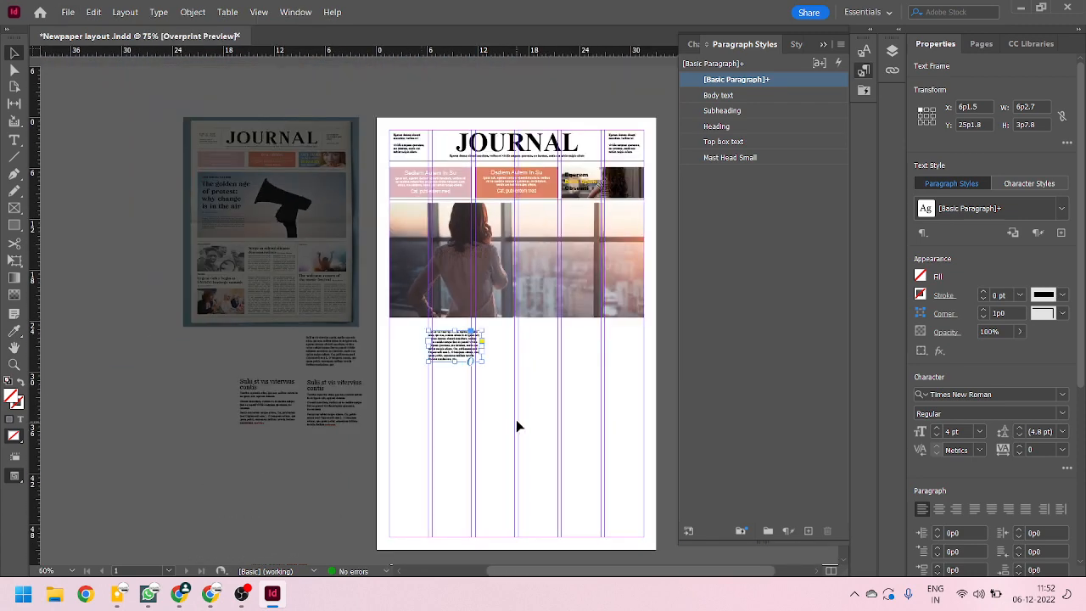
scroll(516, 419, "up", 4)
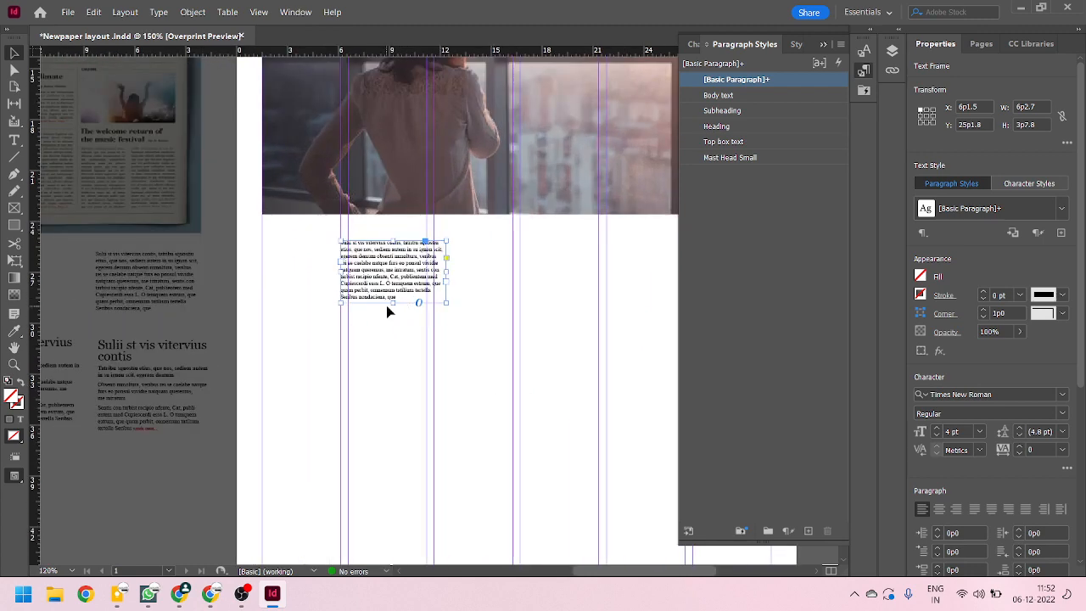
left_click_drag(393, 303, 393, 447)
double_click(403, 307)
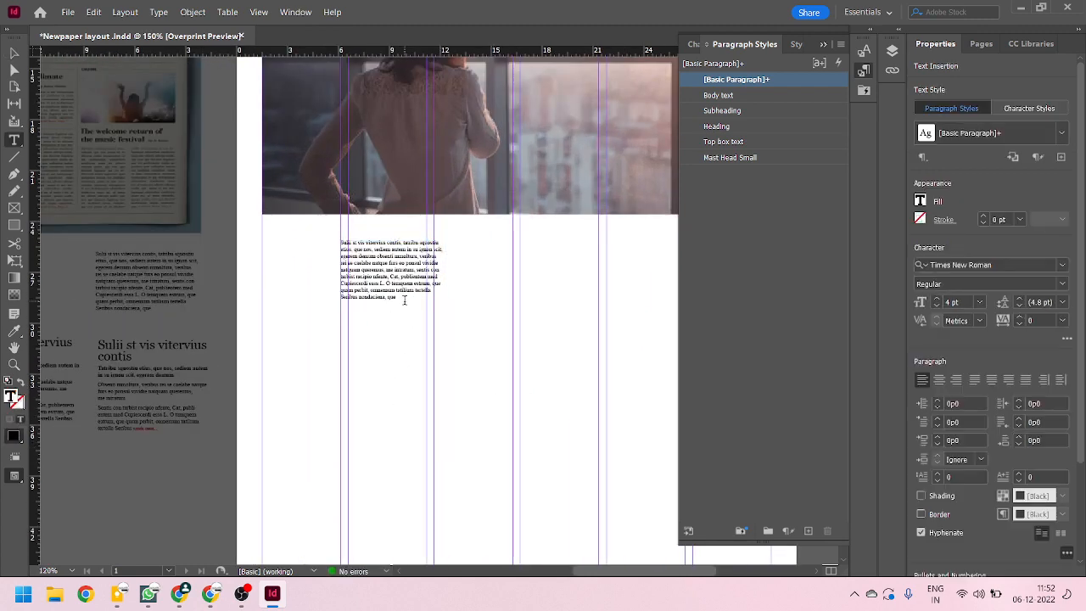
left_click(127, 12)
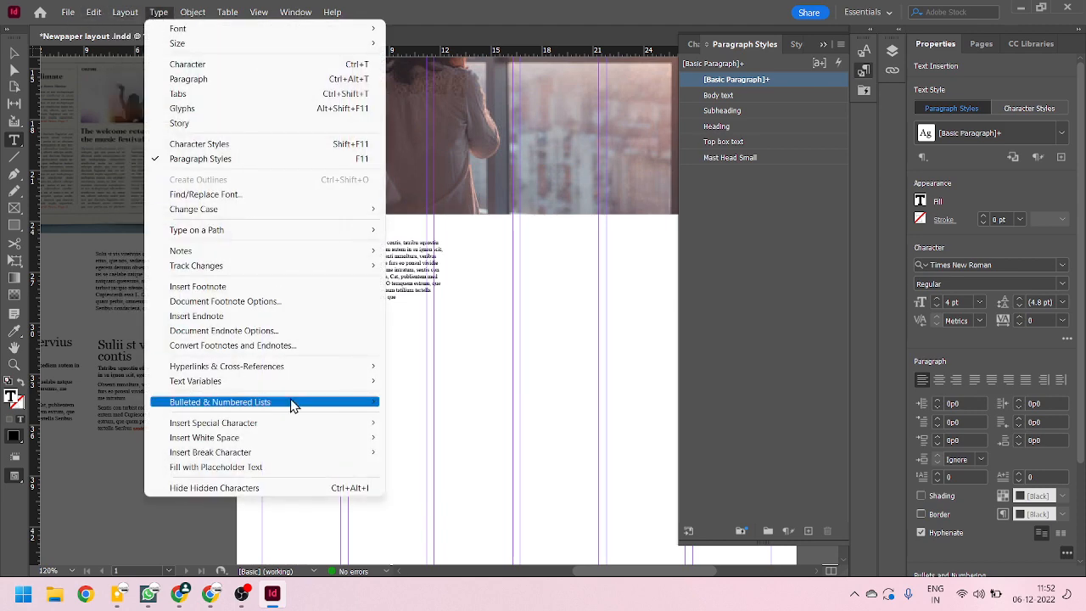
left_click(263, 467)
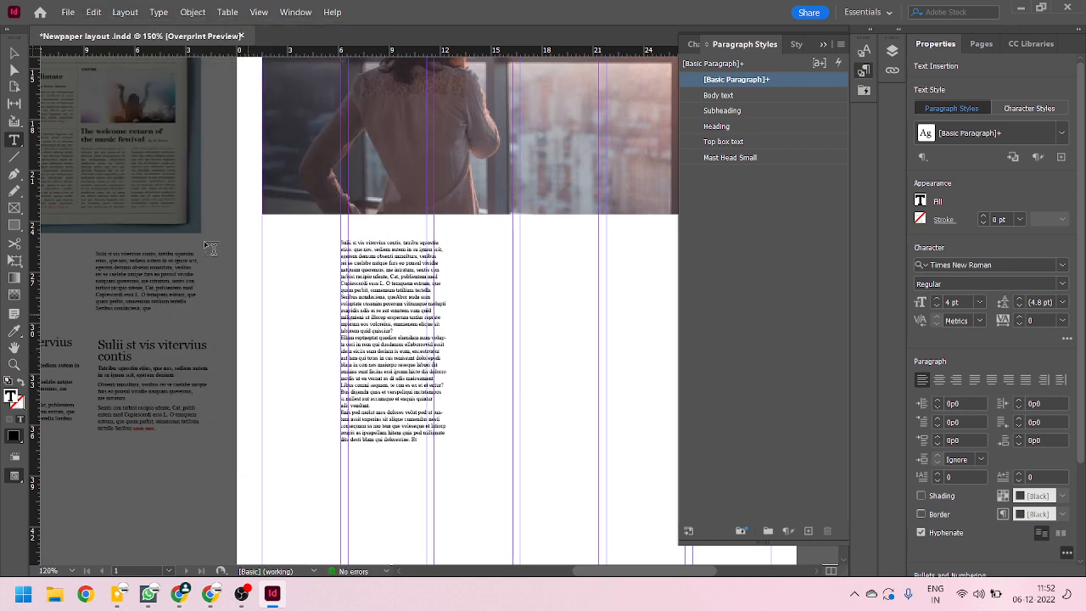
Step: Align the text frame with the start of the second column and narrow it to the column width, about 4p7.5
left_click(14, 52)
key("ctrl+=")
key("ctrl+=")
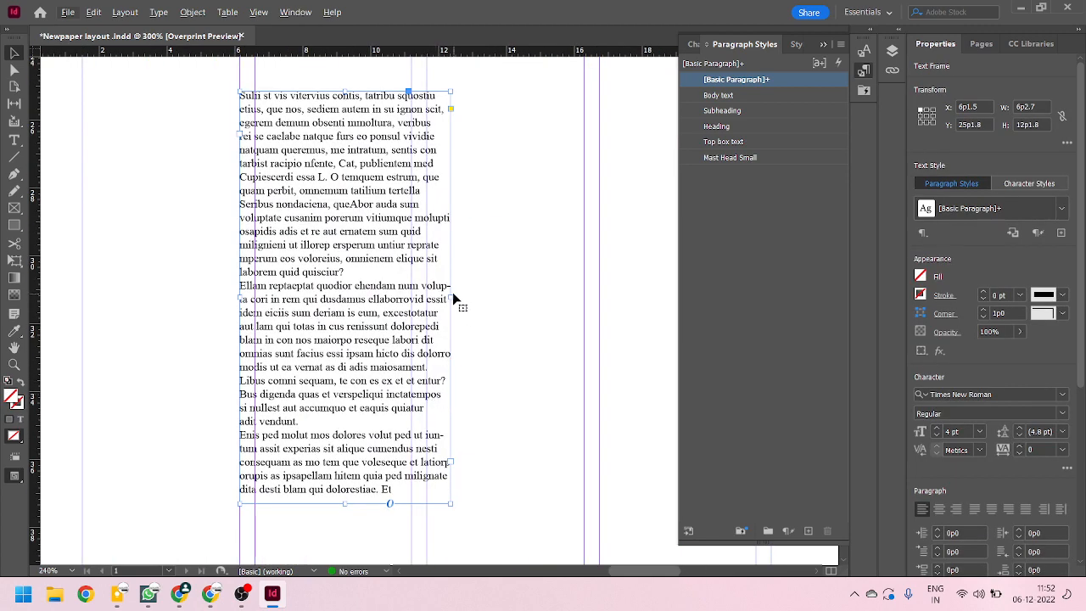
key("ctrl+minus")
left_click_drag(317, 249, 328, 240)
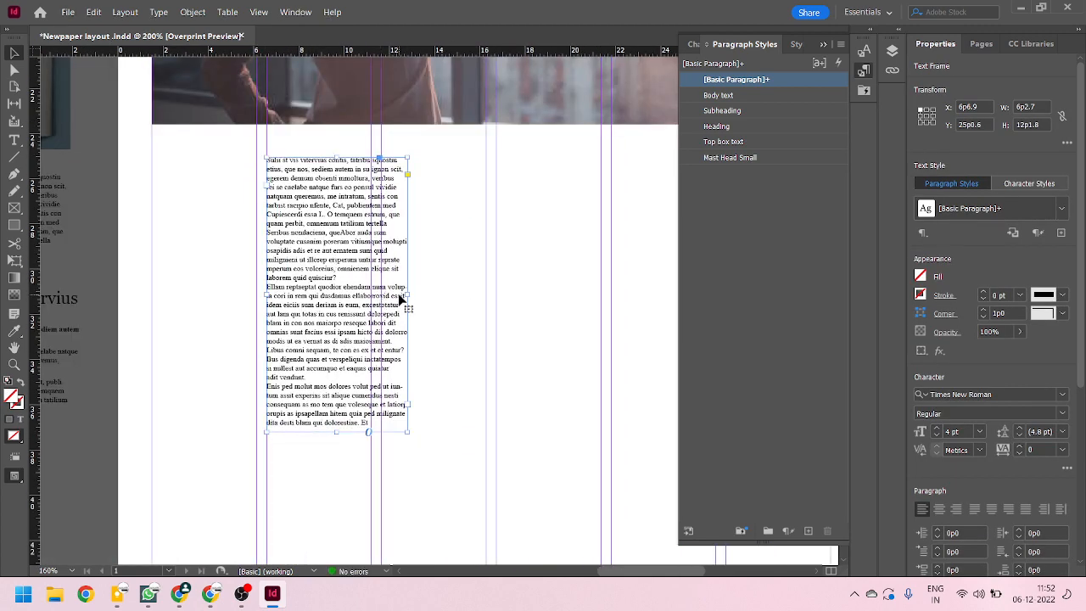
left_click_drag(405, 293, 371, 292)
left_click(346, 463)
left_click(350, 433)
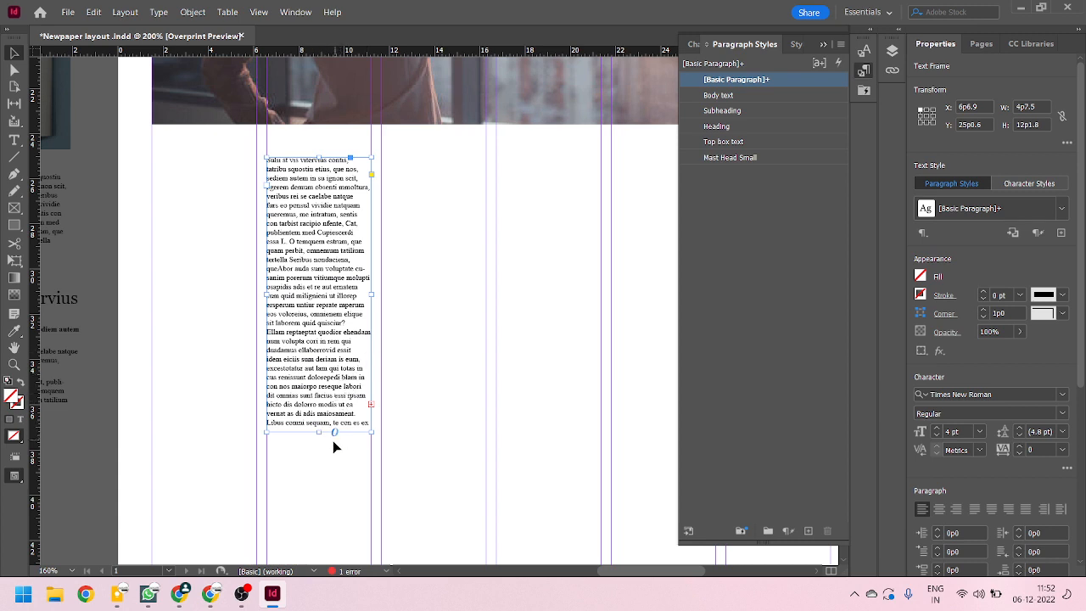
Step: Lengthen the second-column text frame to about 21p11 high so that it holds all its text
left_click_drag(319, 433, 320, 511)
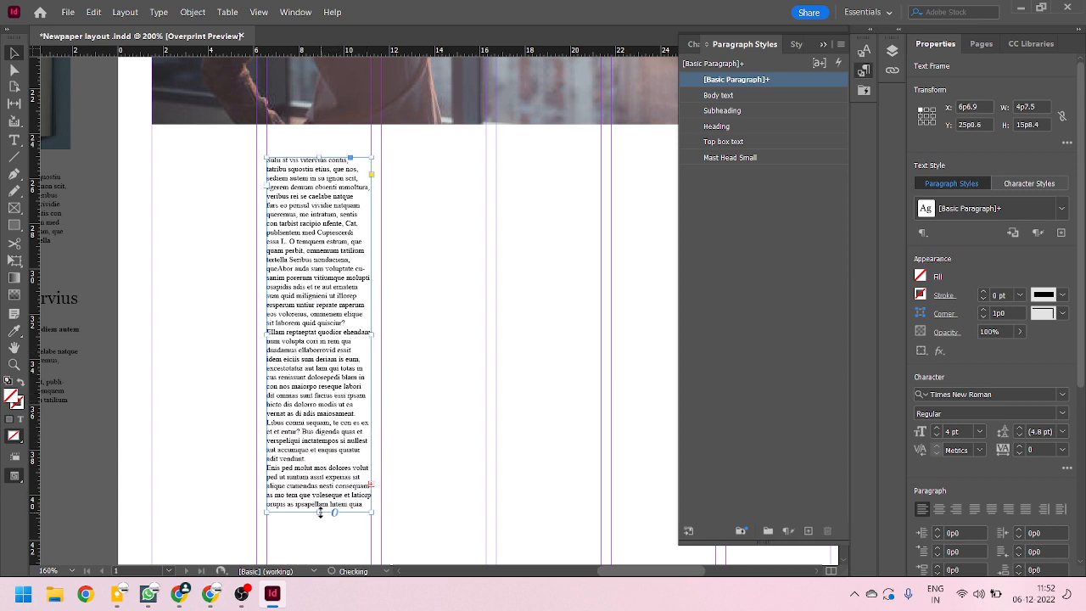
scroll(320, 476, "down", 5)
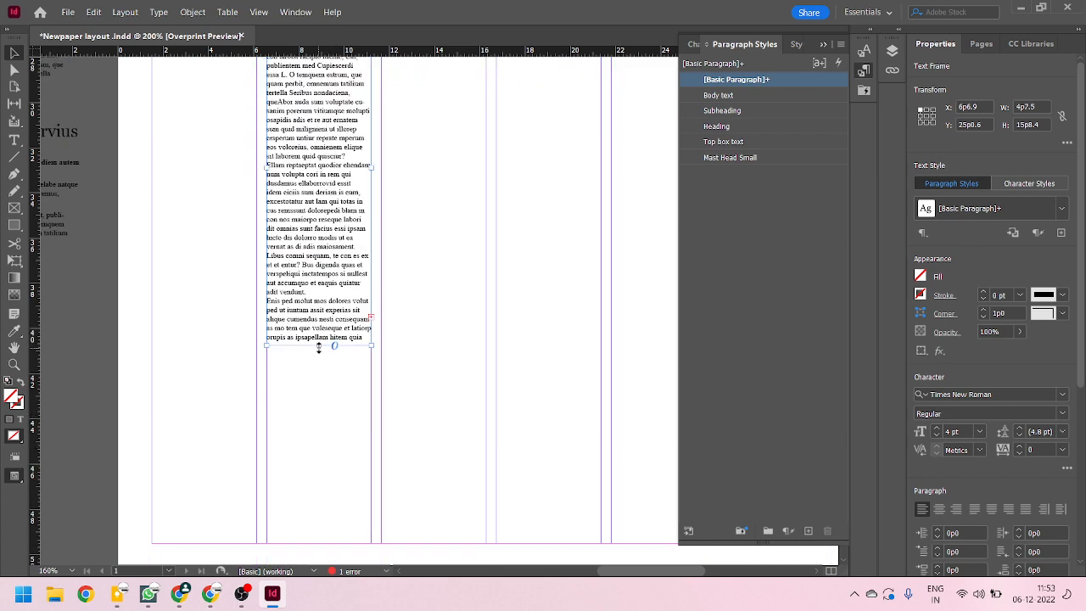
left_click_drag(319, 345, 319, 486)
Step: Cut the text from "Ellam reptaeptat" to the end out of the second-column frame
scroll(319, 486, "up", 5)
double_click(277, 311)
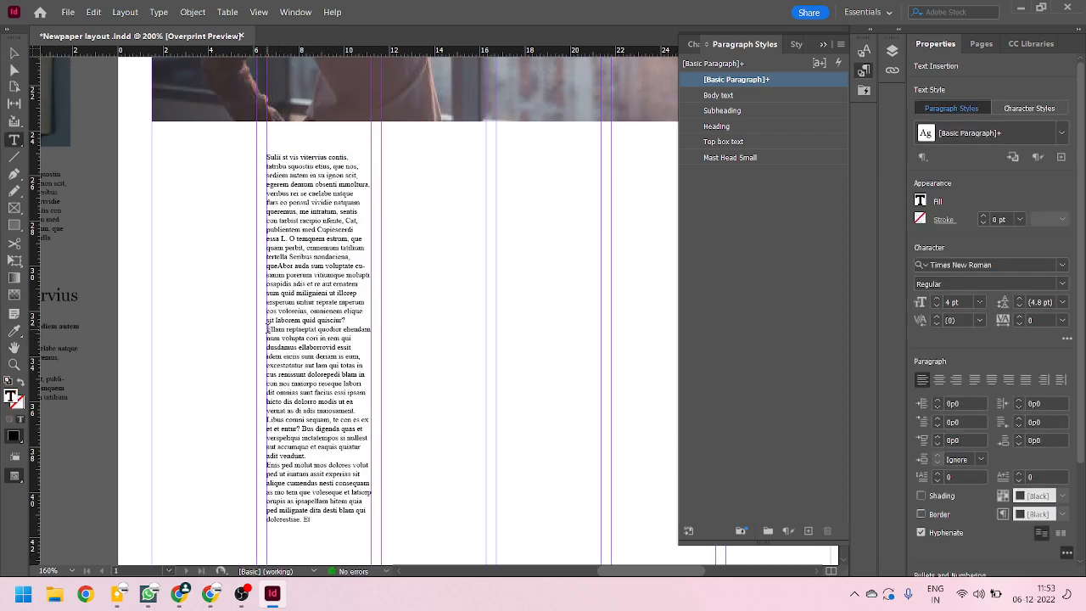
left_click_drag(269, 329, 314, 526)
key("BackSpace")
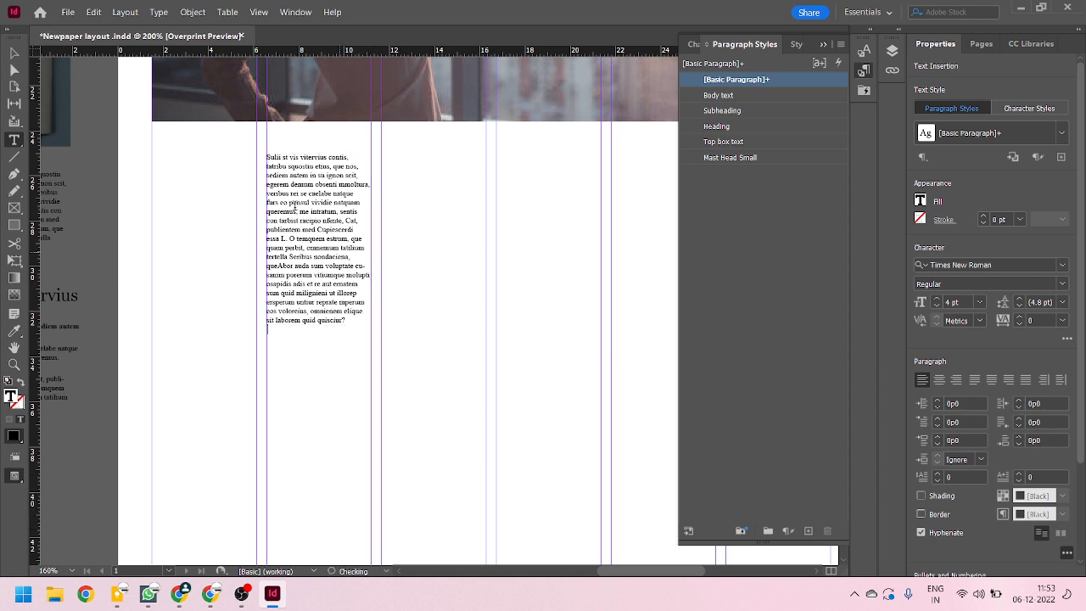
key("Escape")
Step: Shorten the second-column text frame to about 7p10 high, just below its last line
scroll(337, 528, "down", 1)
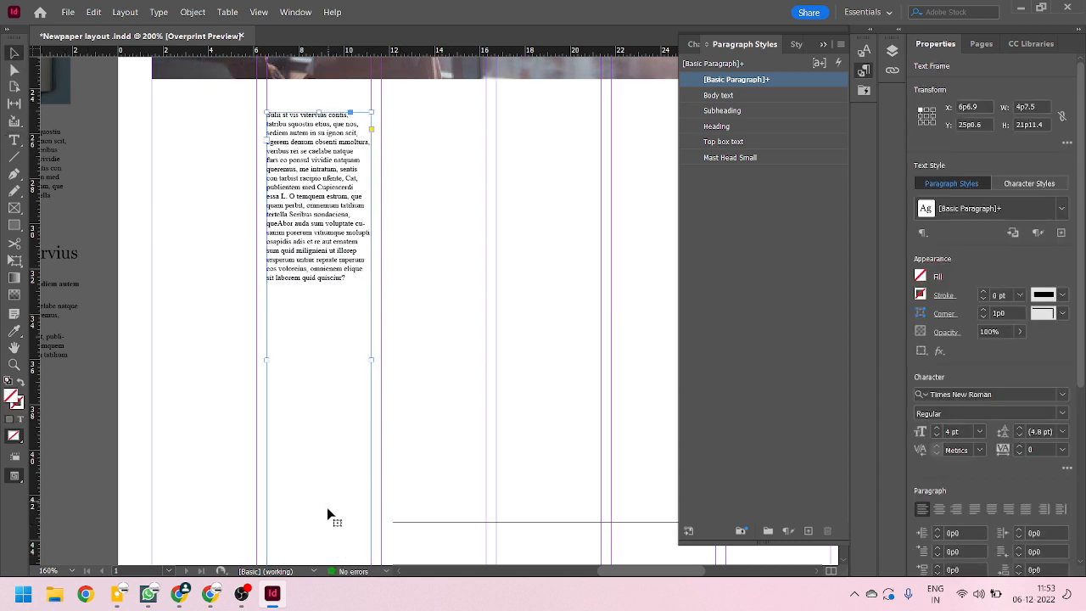
scroll(328, 510, "down", 5)
left_click_drag(320, 398, 320, 80)
Step: Duplicate the second-column frame into the third column and replace the duplicate's text with the cut passage
scroll(319, 112, "up", 10)
left_click_drag(325, 420, 432, 415)
double_click(432, 414)
key("ctrl+a")
key("ctrl+v")
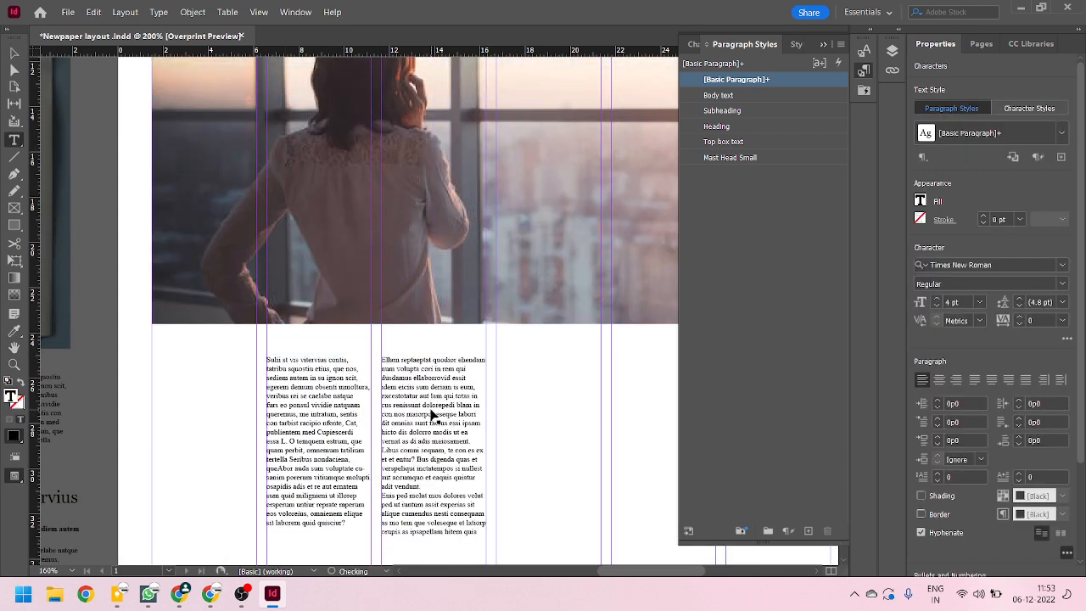
Step: Lengthen the third-column text frame until its whole passage fits, and deselect it
left_click(13, 53)
scroll(539, 438, "down", 4)
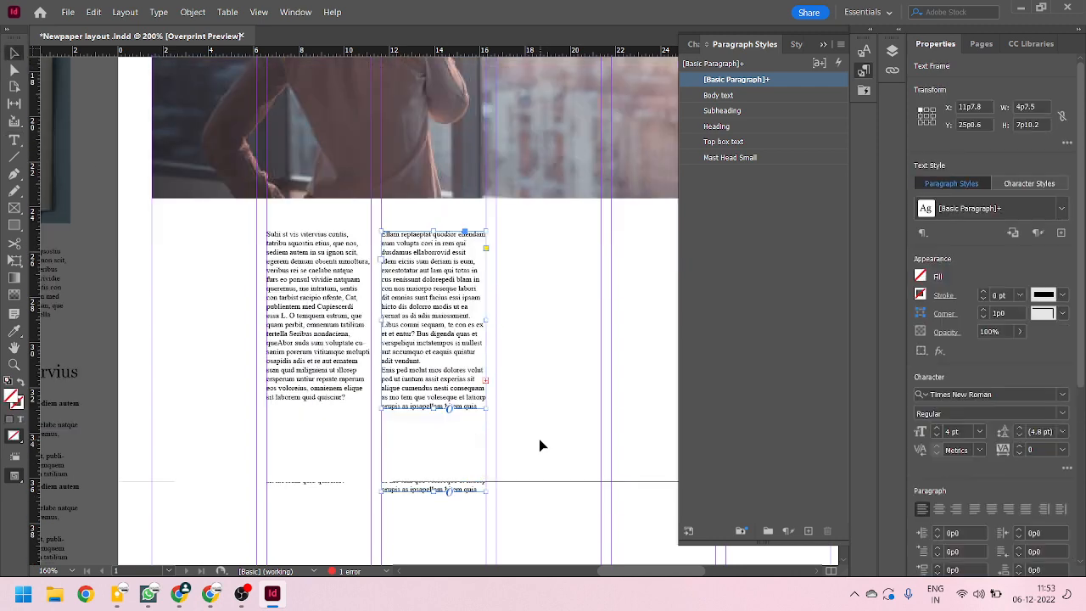
left_click_drag(434, 366, 436, 424)
left_click(525, 404)
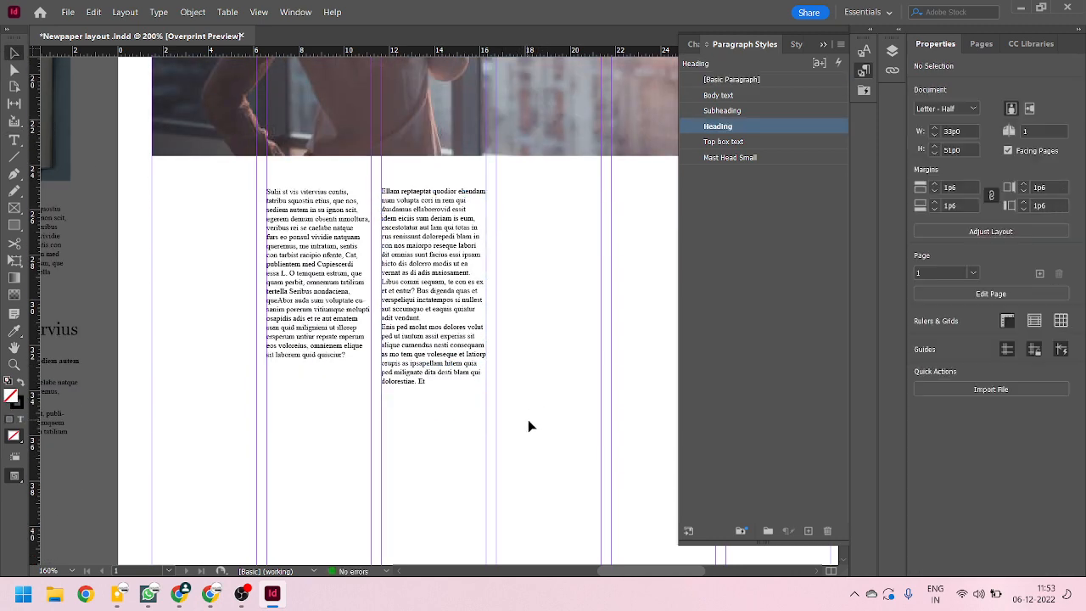
Step: Delete the text frame in the third column and select the one in the second column
left_click(483, 386)
key("Delete")
left_click(354, 309)
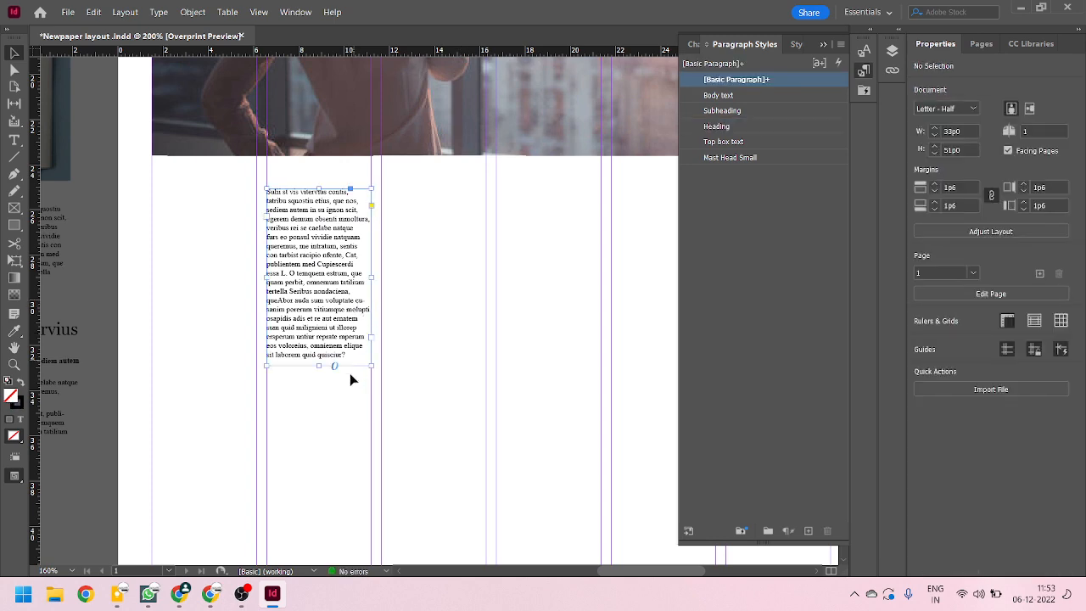
Step: Undo the frame edits back to before the second-column text frame was shortened
key("ctrl+z")
key("ctrl+z")
key("ctrl+z")
key("ctrl+z")
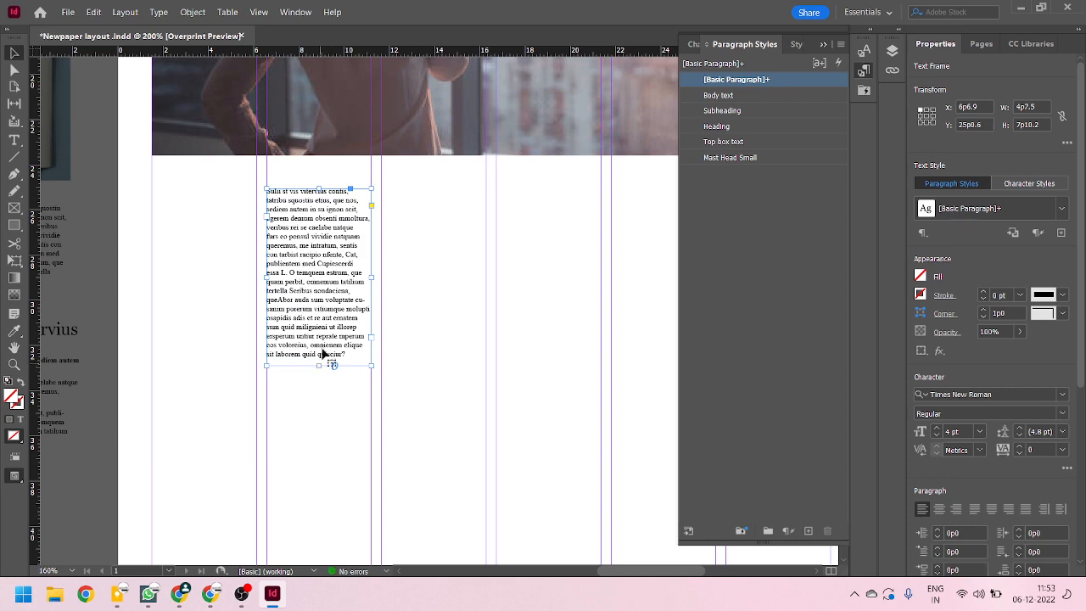
key("ctrl+z")
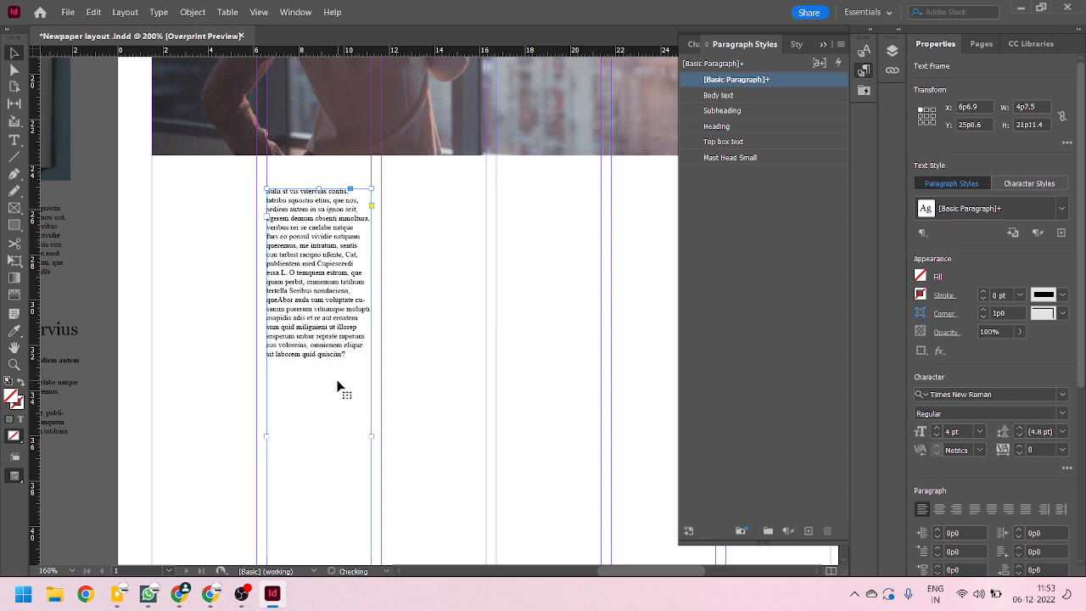
Step: Undo the last frame edit and shorten the second-column text frame to about 9p9 high
key("ctrl+z")
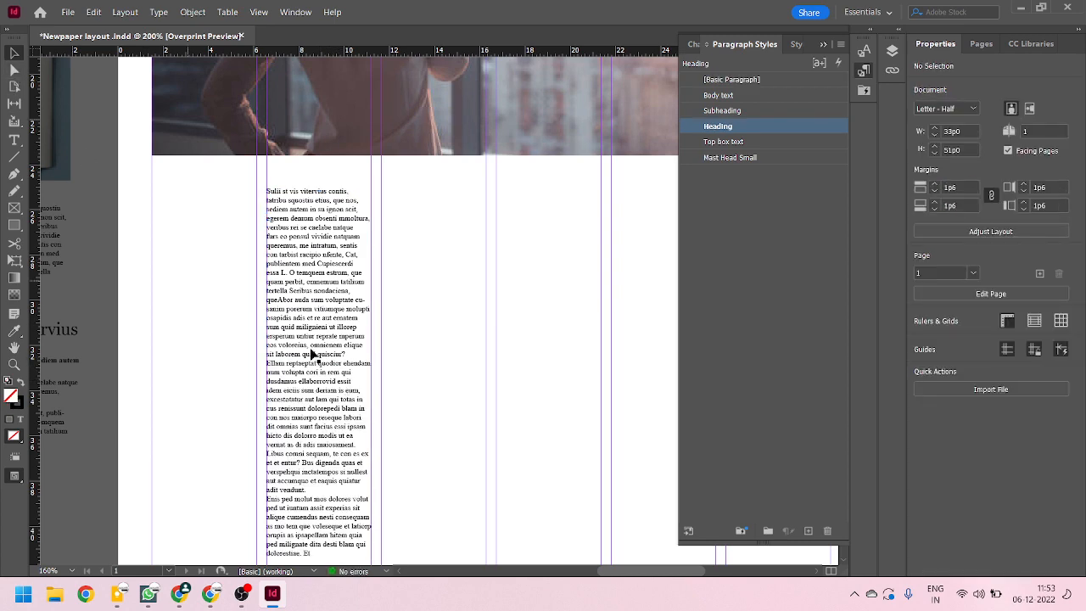
scroll(315, 356, "down", 4)
scroll(311, 556, "up", 1)
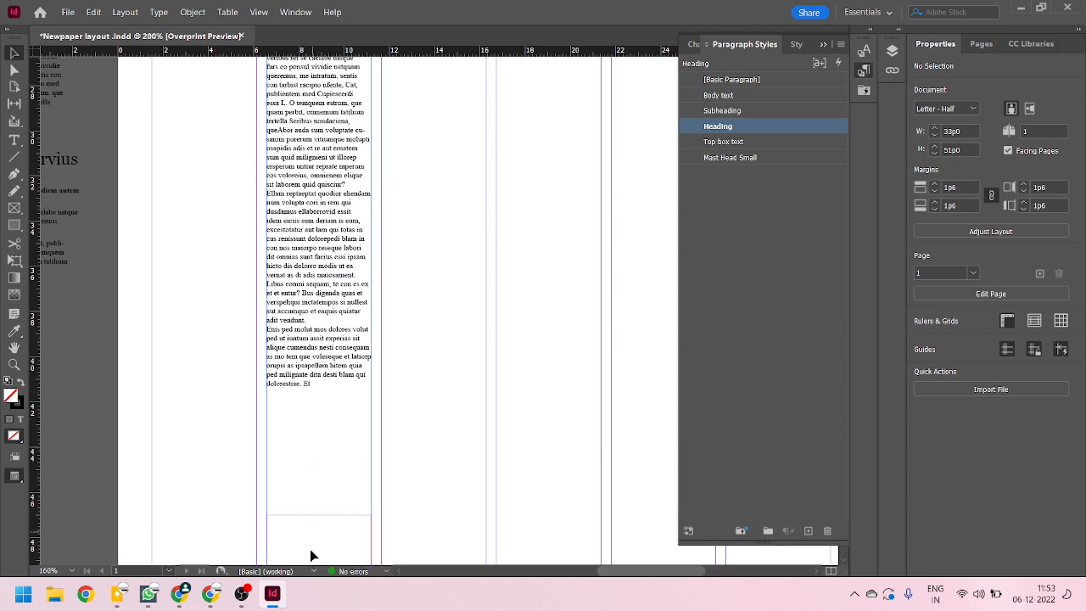
left_click(315, 363)
left_click_drag(319, 514, 327, 119)
scroll(347, 235, "up", 5)
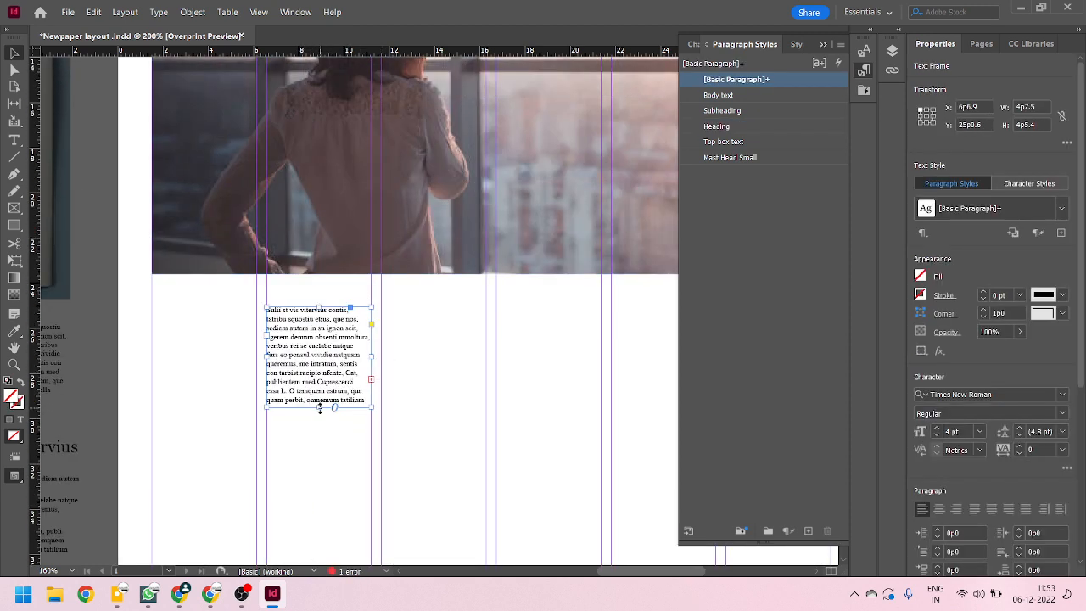
left_click_drag(320, 408, 321, 444)
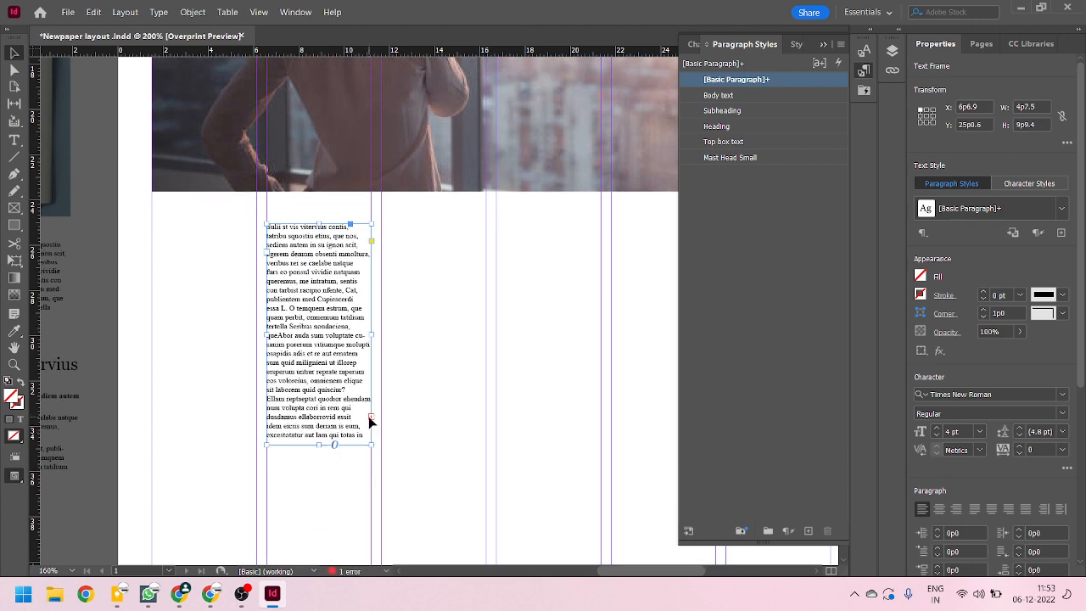
Step: Flow the overset text from the second column into a new threaded frame in the third column, about 4p7 wide and 9p5 high
left_click(371, 417)
left_click(385, 226)
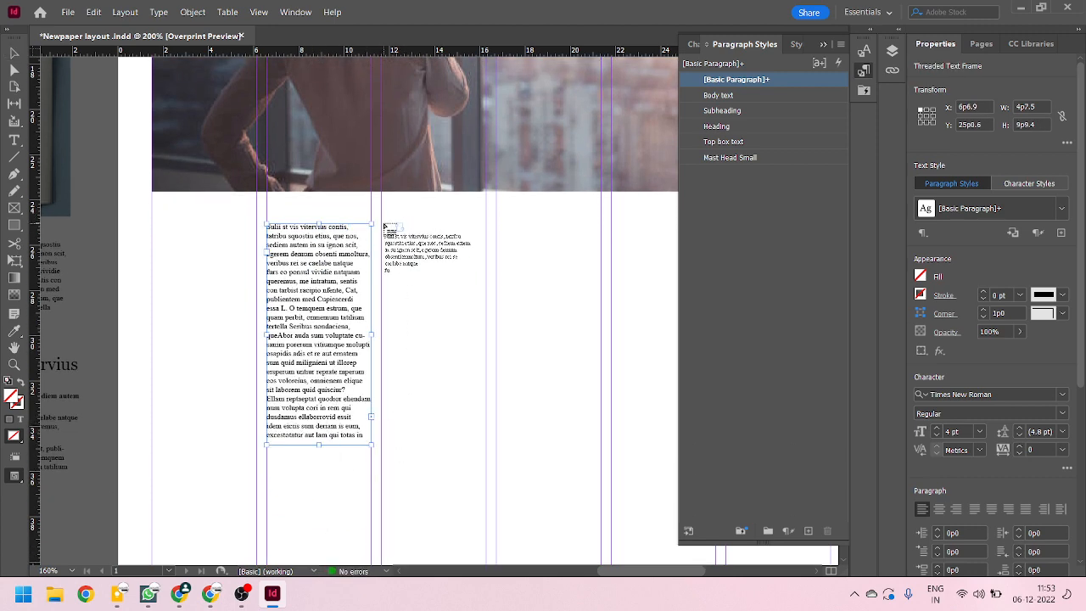
left_click_drag(382, 225, 484, 438)
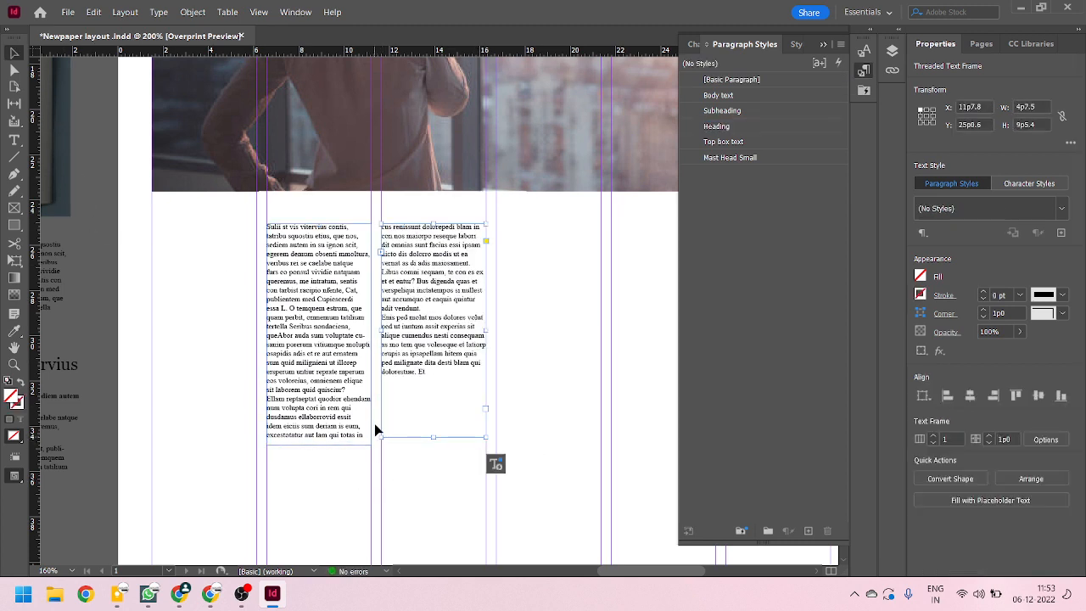
Step: Insert two paragraph breaks before "queAbor" in the second-column text to open a blank line
double_click(307, 334)
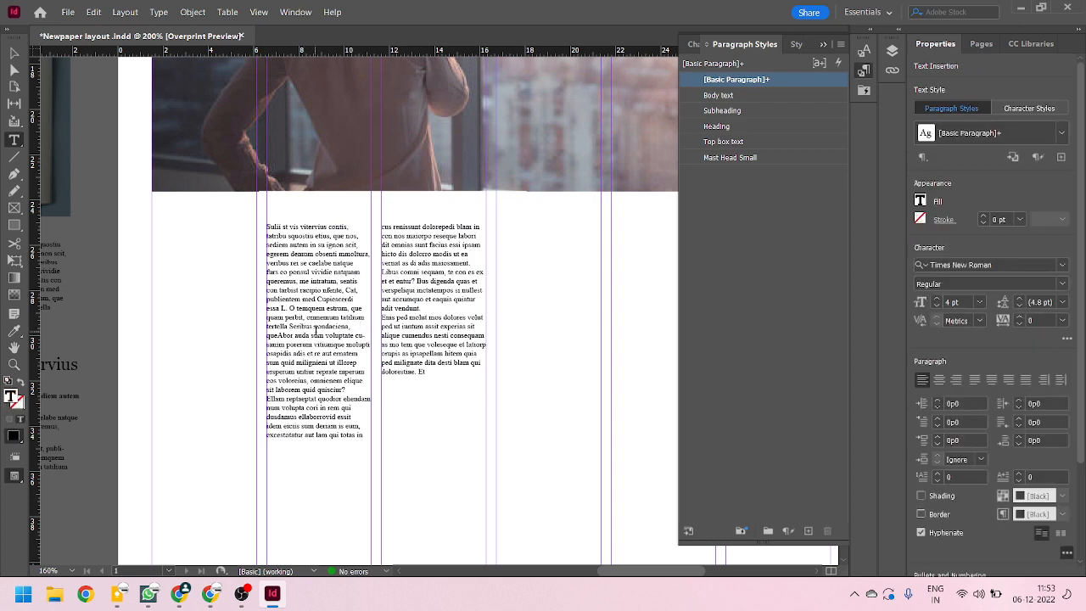
key("Return")
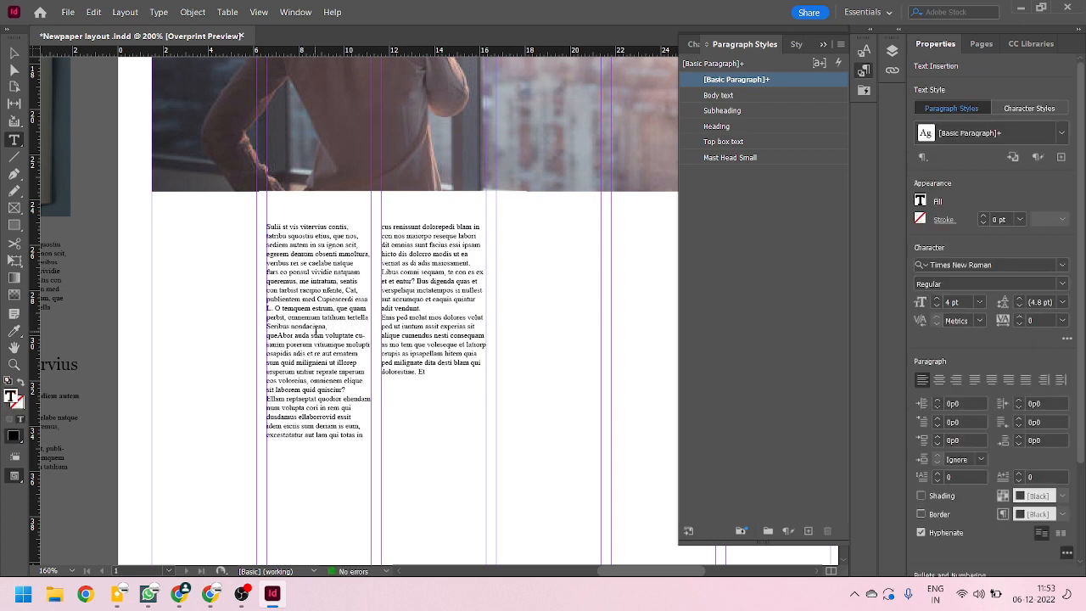
key("Return")
left_click(14, 54)
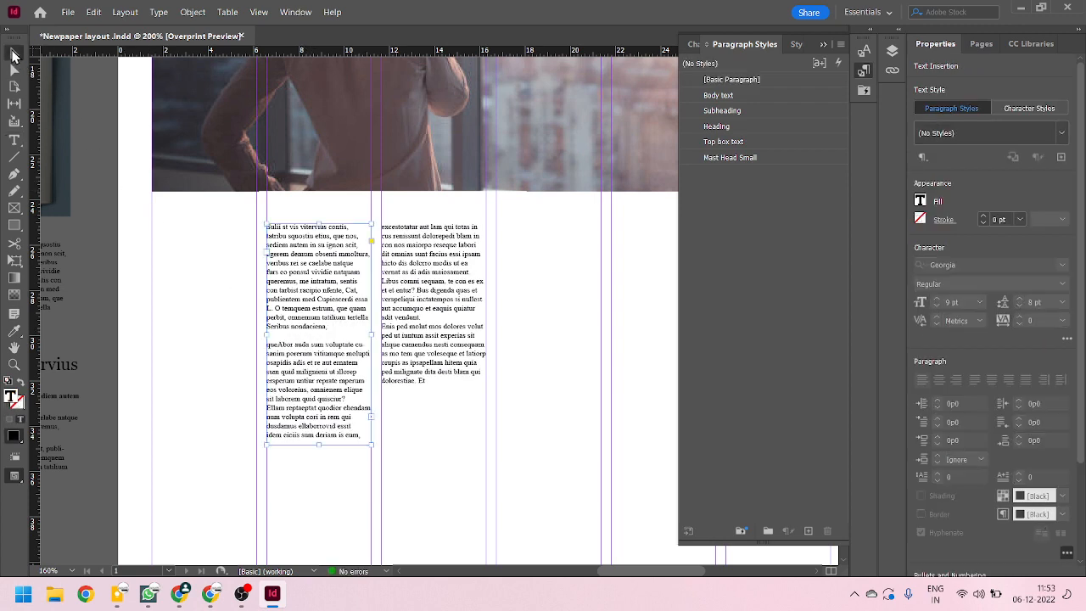
Step: Shorten the third-column frame to about 3p5 high and flow its overset text into an equally sized threaded frame in the fourth column
left_click(472, 315)
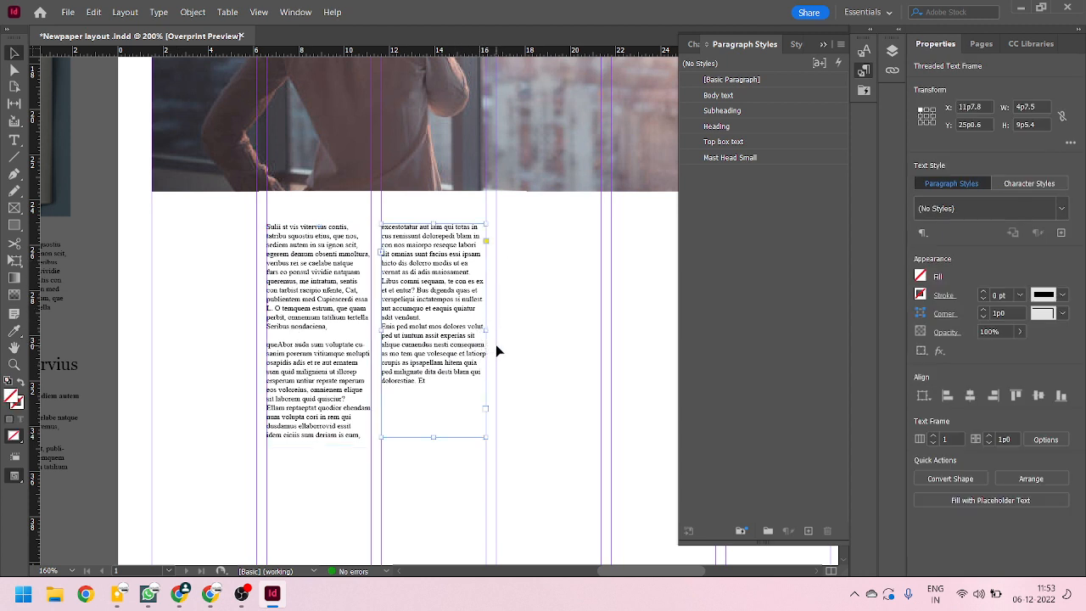
left_click(377, 333)
left_click(436, 316)
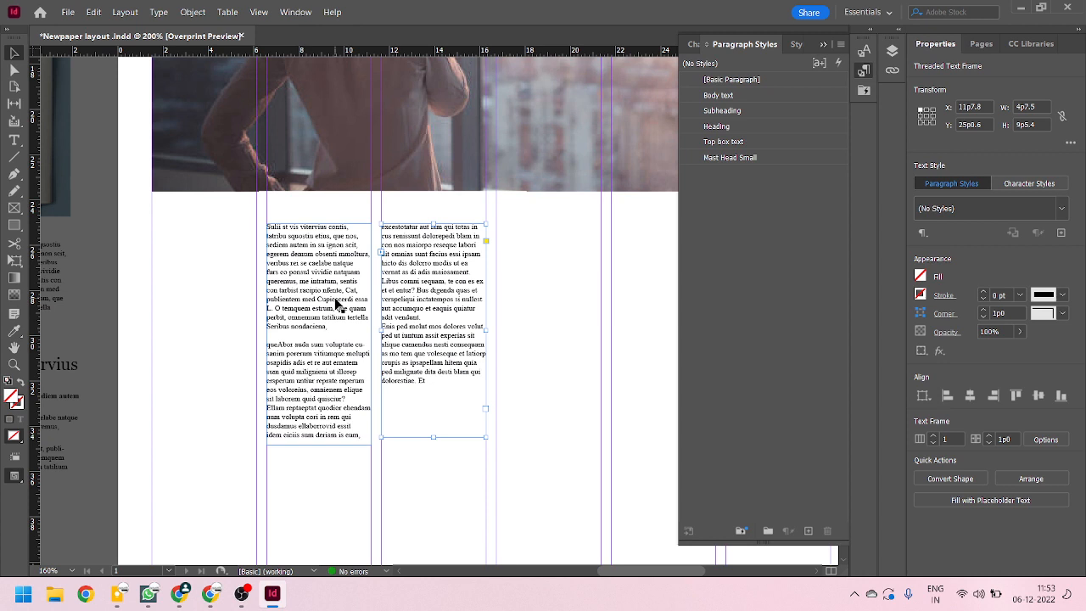
left_click(562, 353)
left_click(440, 317)
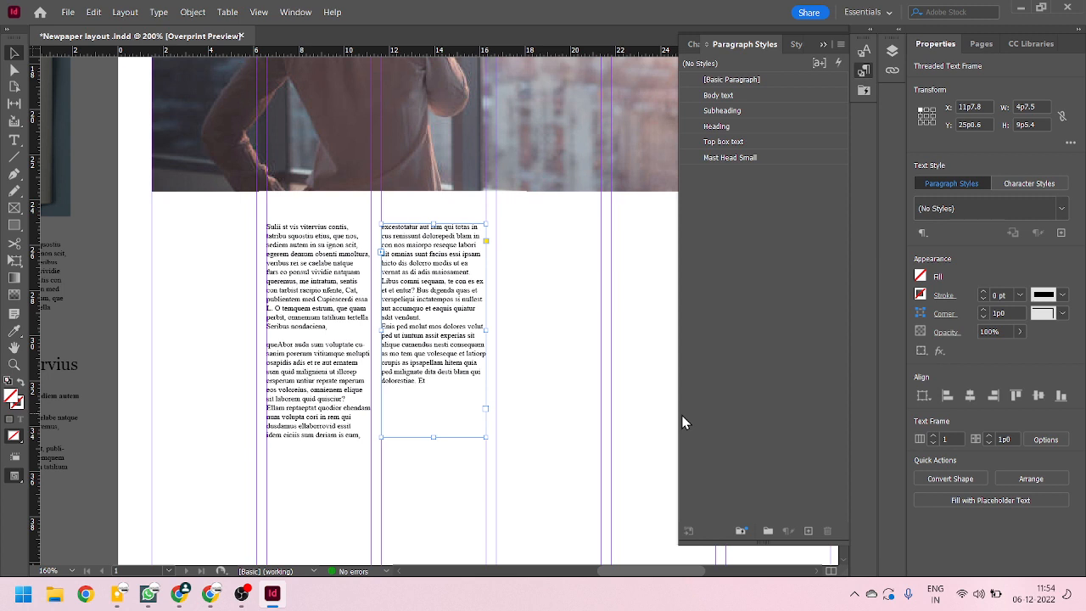
left_click_drag(435, 436, 436, 300)
left_click(486, 276)
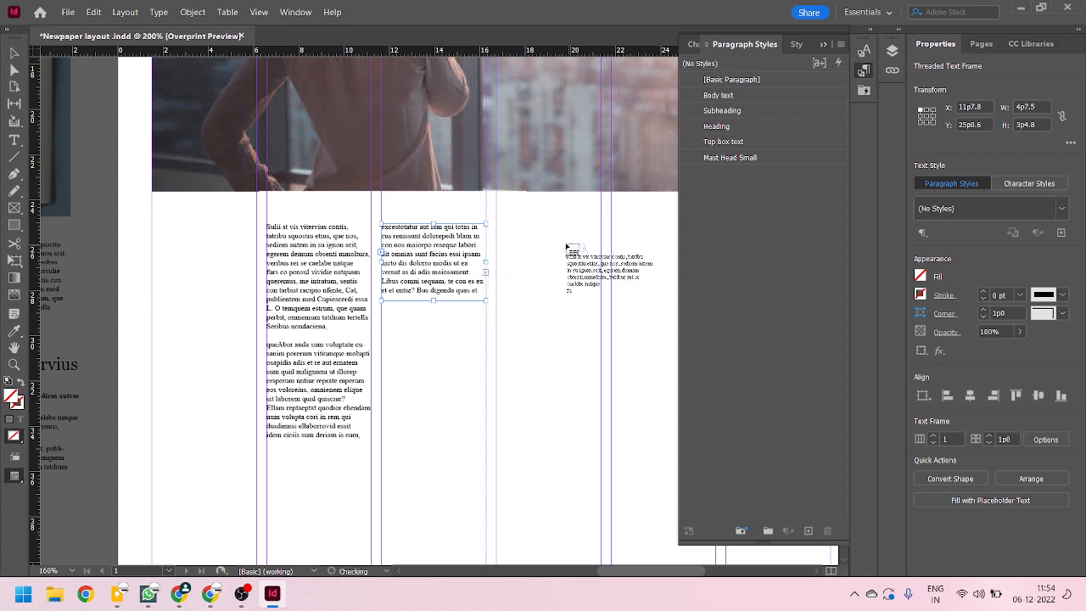
left_click_drag(497, 223, 598, 303)
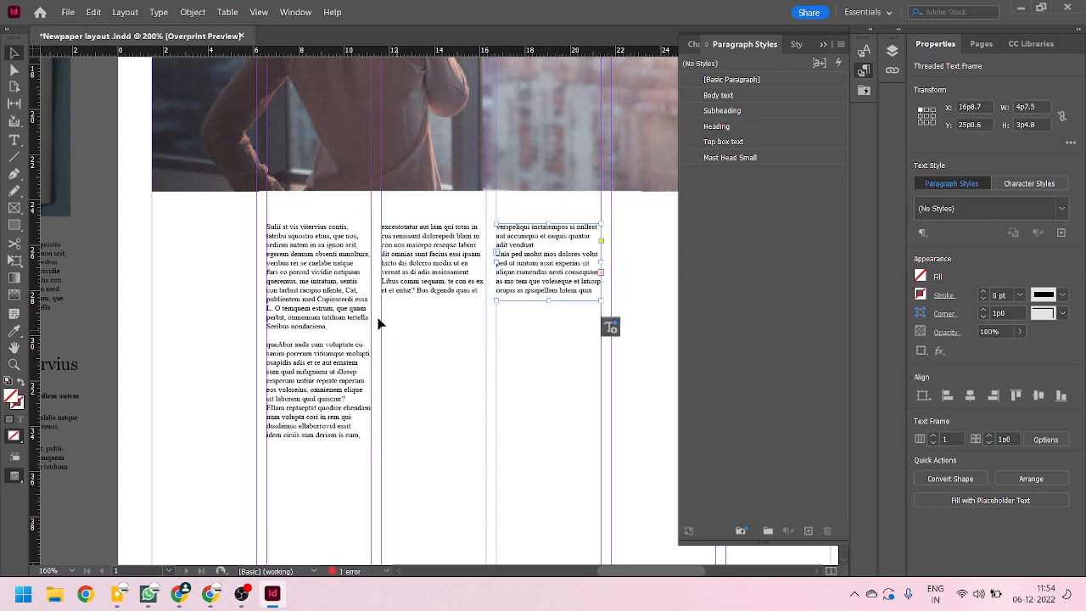
Step: Delete the threaded text frames in the third and fourth columns
left_click(407, 413)
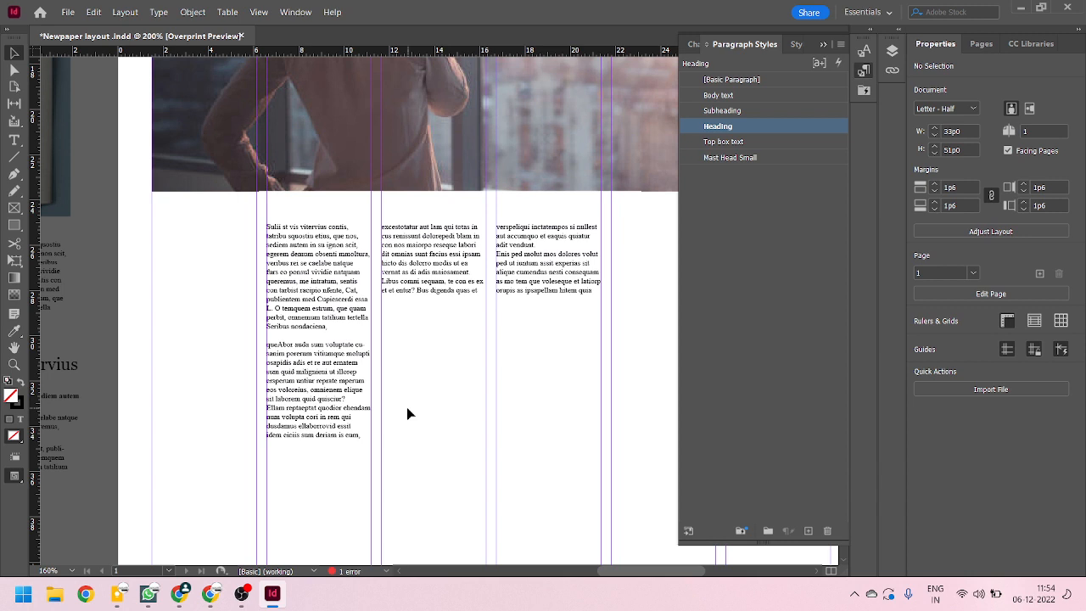
left_click_drag(667, 308, 441, 242)
key("Delete")
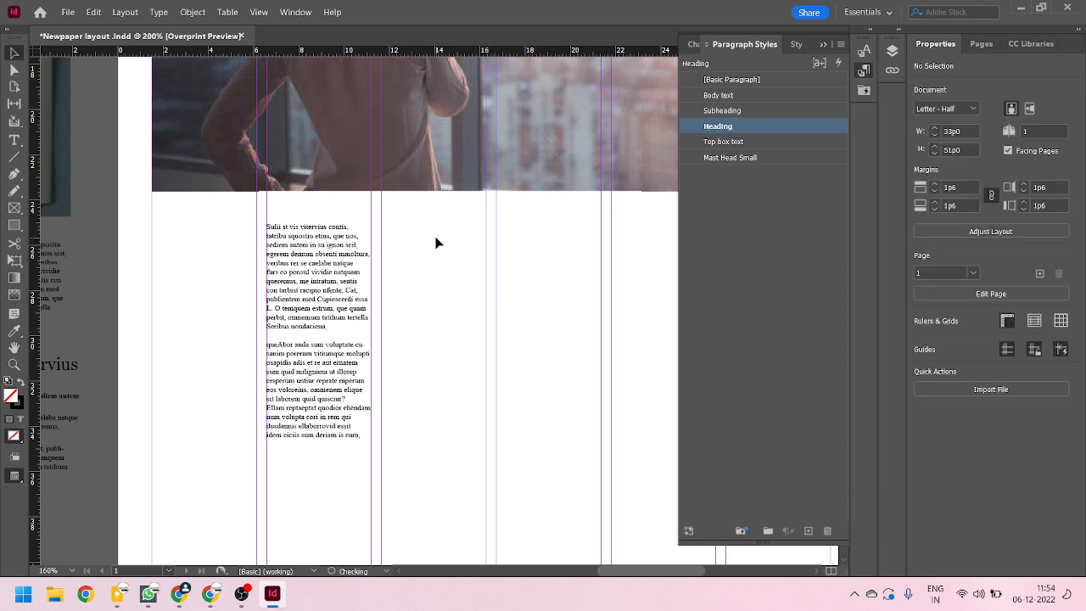
Step: Widen the second-column text frame across the third column to about 9p8
scroll(436, 243, "up", 1)
left_click(324, 331)
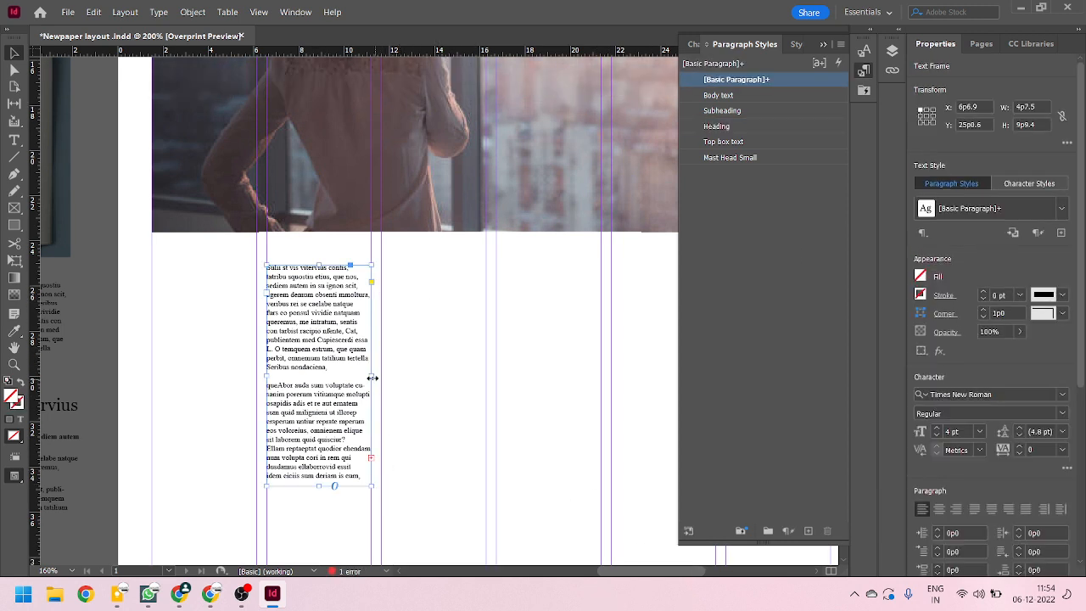
left_click_drag(371, 377, 486, 379)
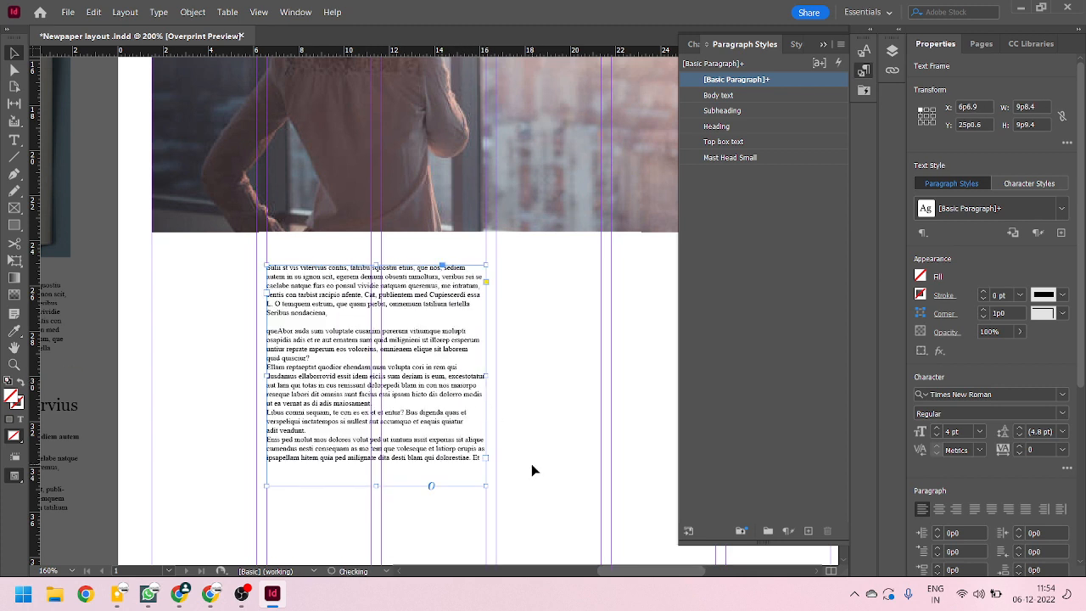
scroll(240, 375, "up", 1)
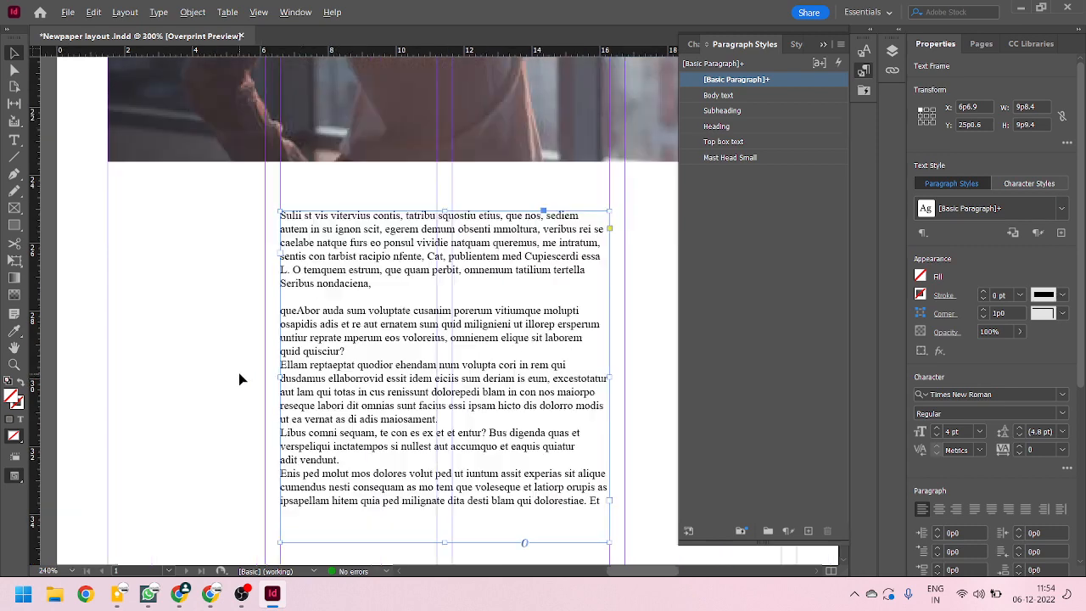
scroll(464, 333, "down", 1)
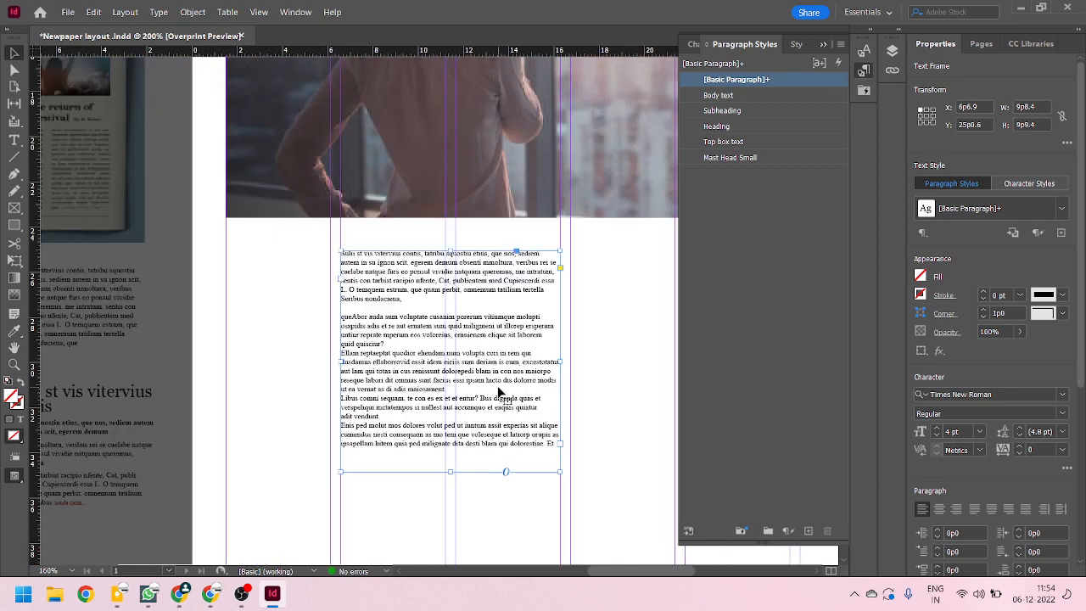
Step: Split the widened text frame into two columns through its Text Frame Options
key("ctrl+b")
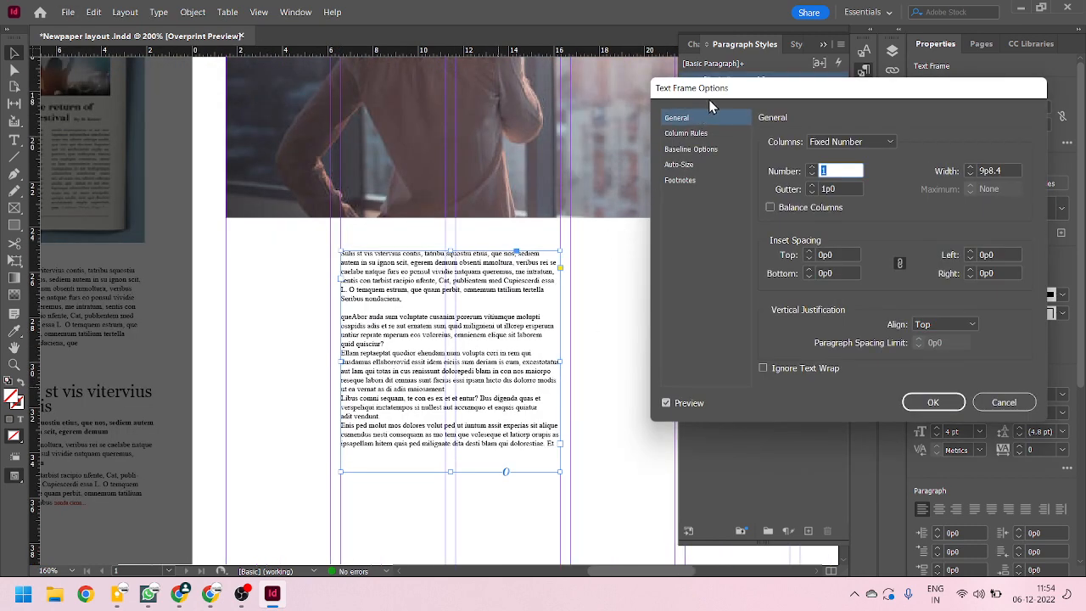
left_click_drag(709, 99, 687, 72)
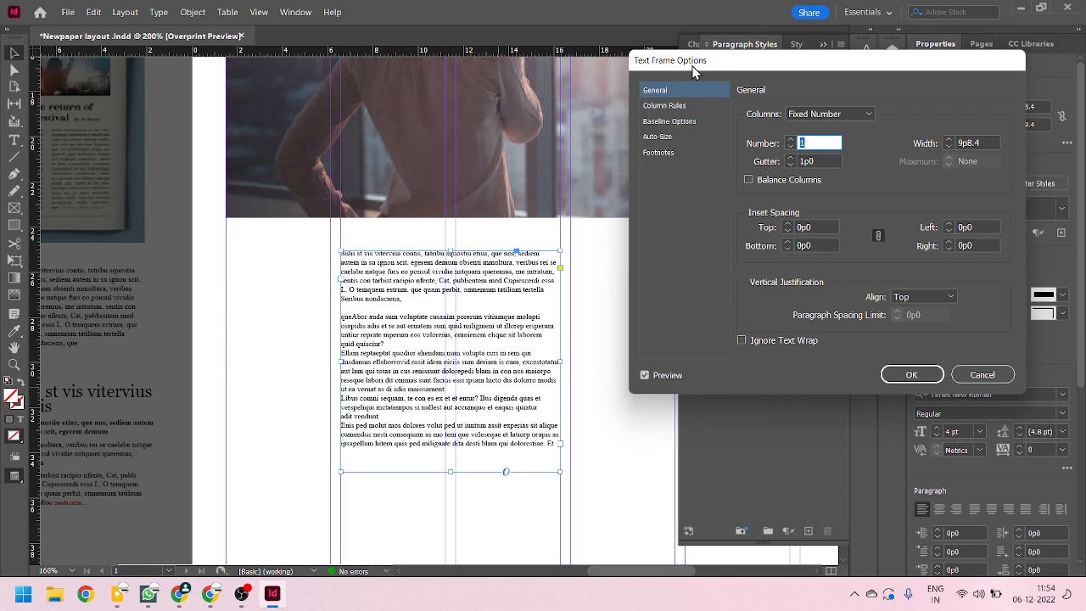
left_click(790, 142)
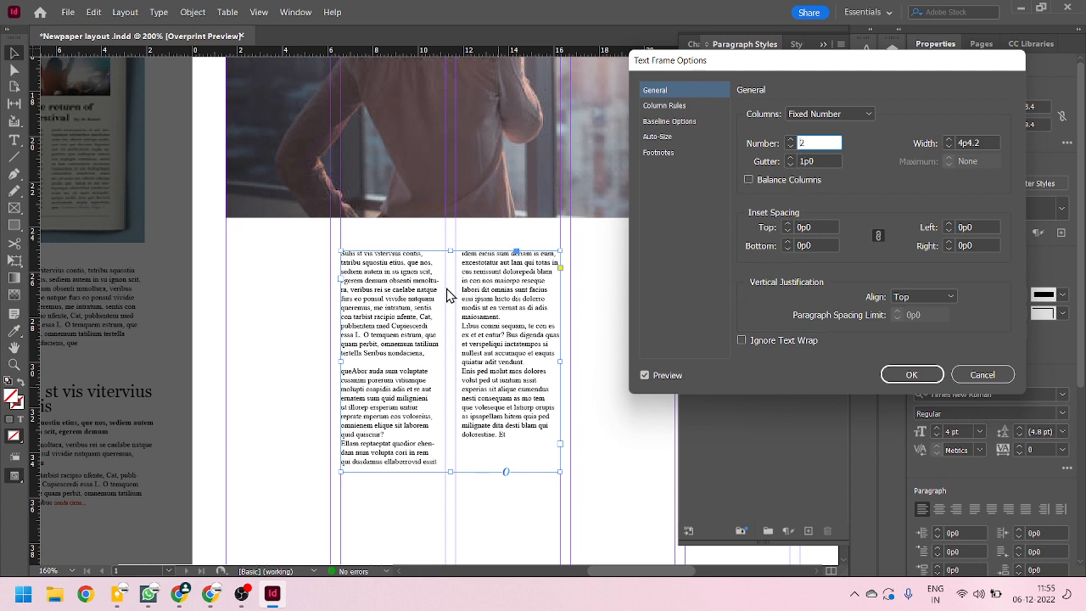
left_click(897, 378)
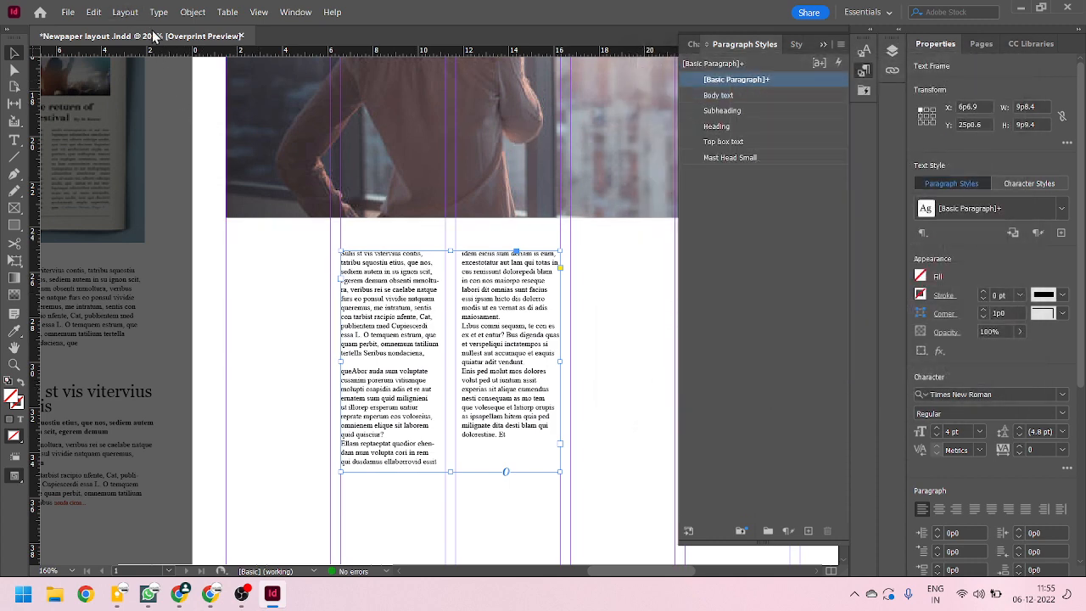
Step: Copy the column gutter value from the page's Margins and Columns settings
left_click(127, 14)
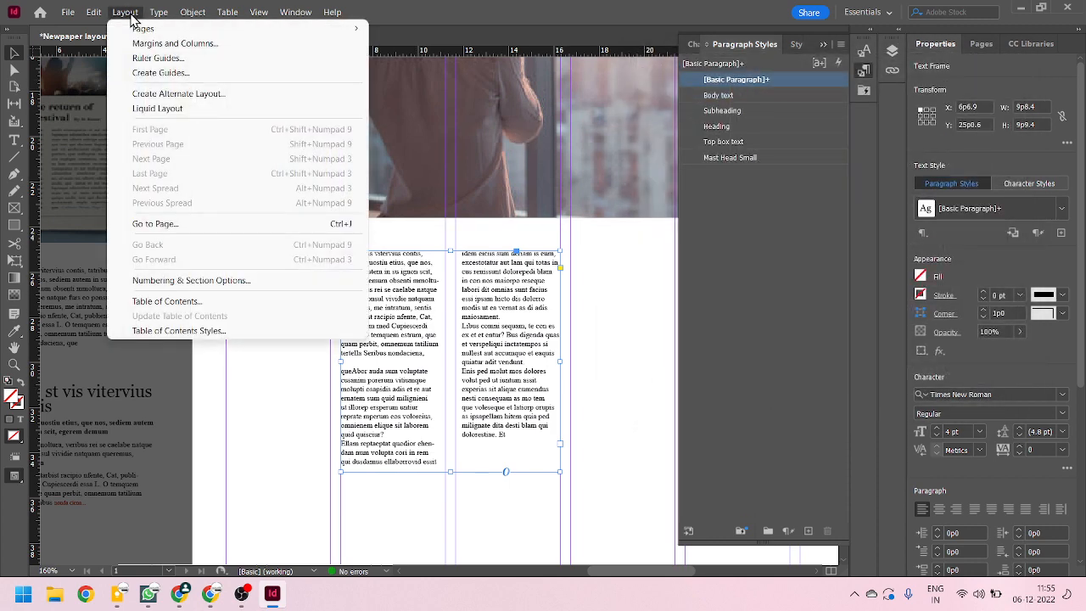
left_click(168, 45)
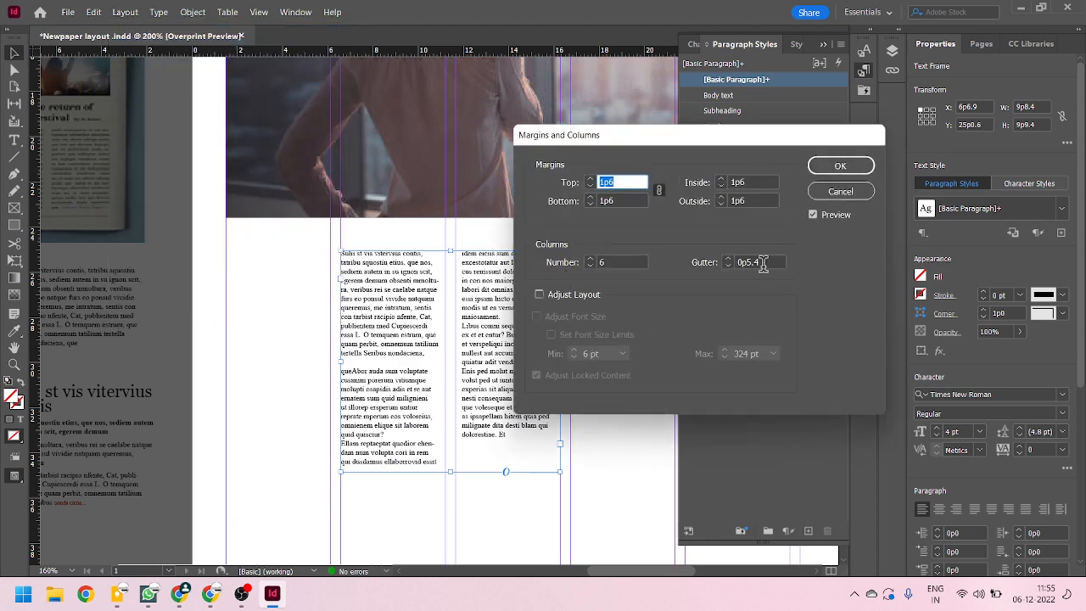
double_click(763, 264)
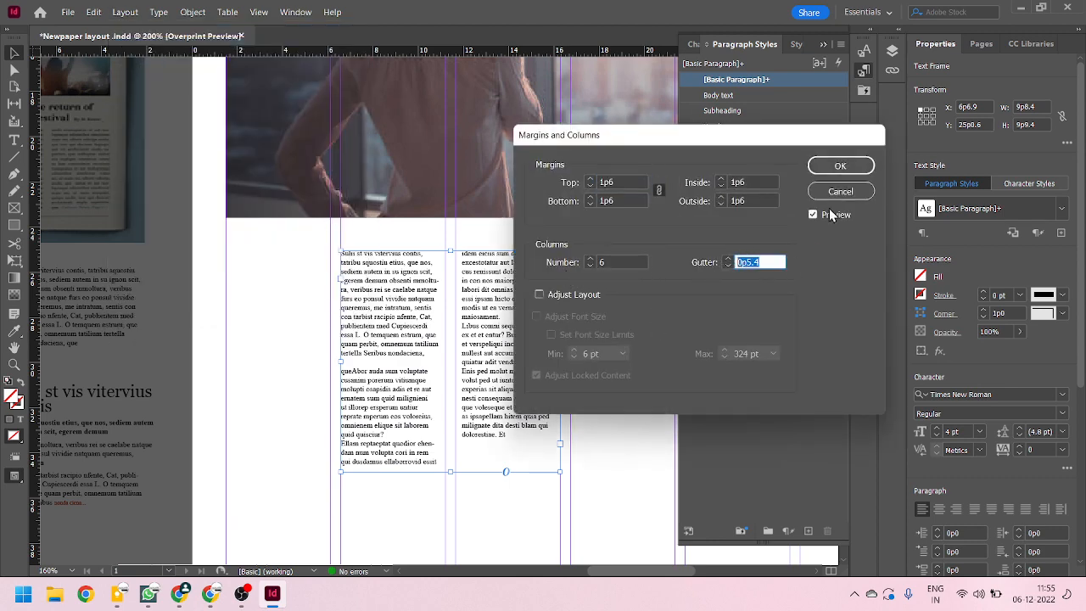
left_click(840, 167)
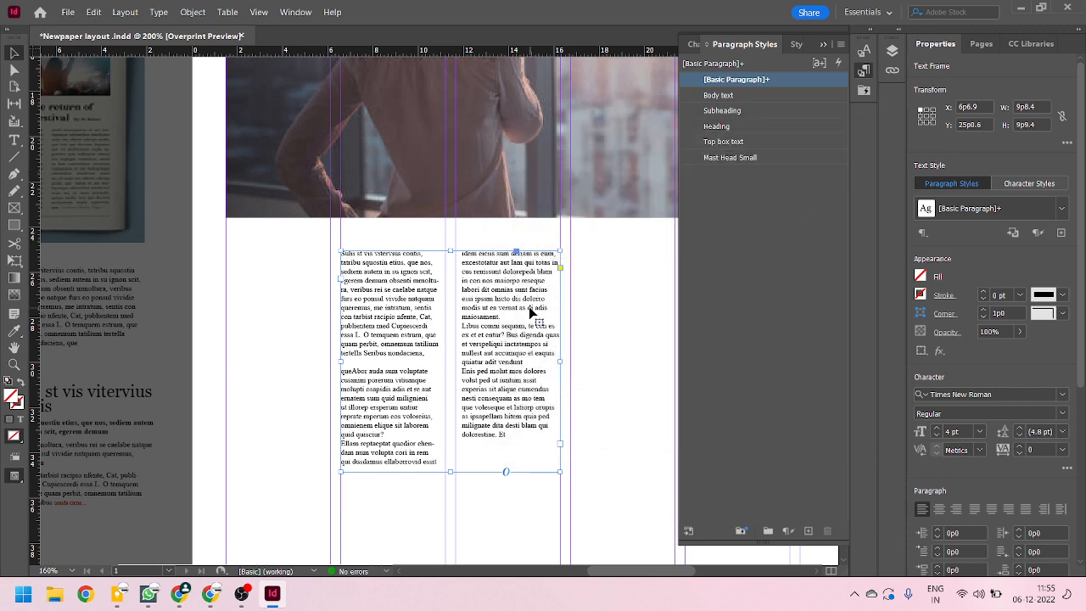
Step: Set the gutter between the text frame's two columns to 0p5.4
key("ctrl+b")
double_click(827, 160)
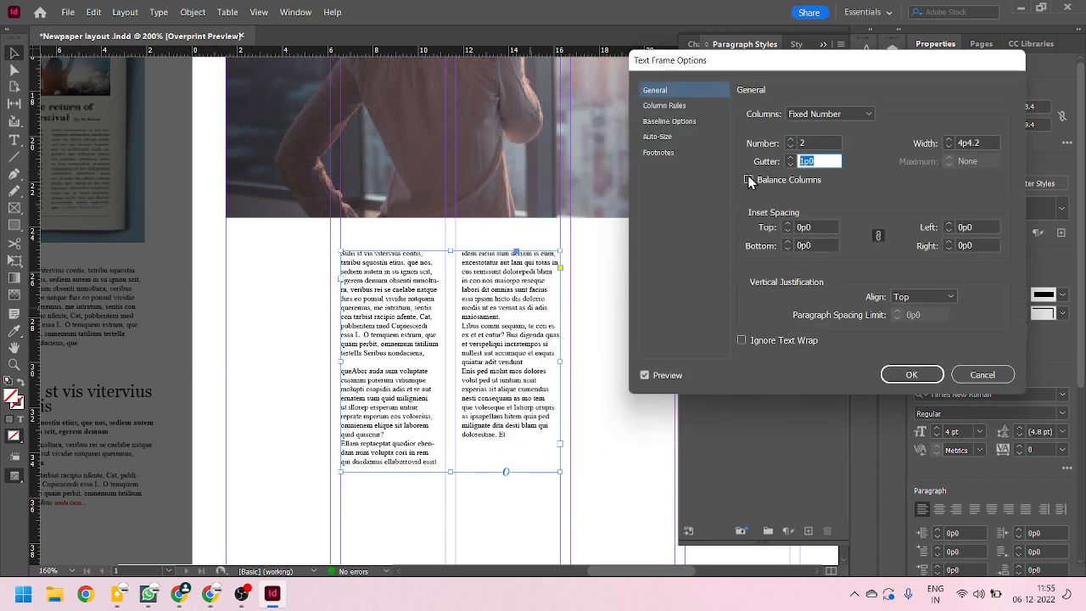
type("0p5.4")
left_click(824, 142)
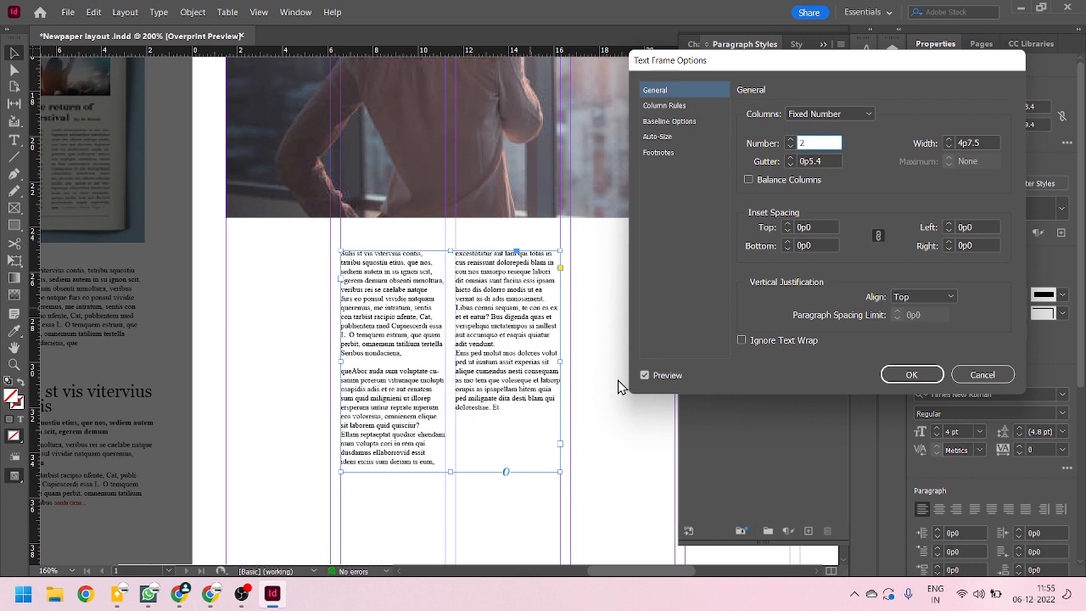
left_click(912, 375)
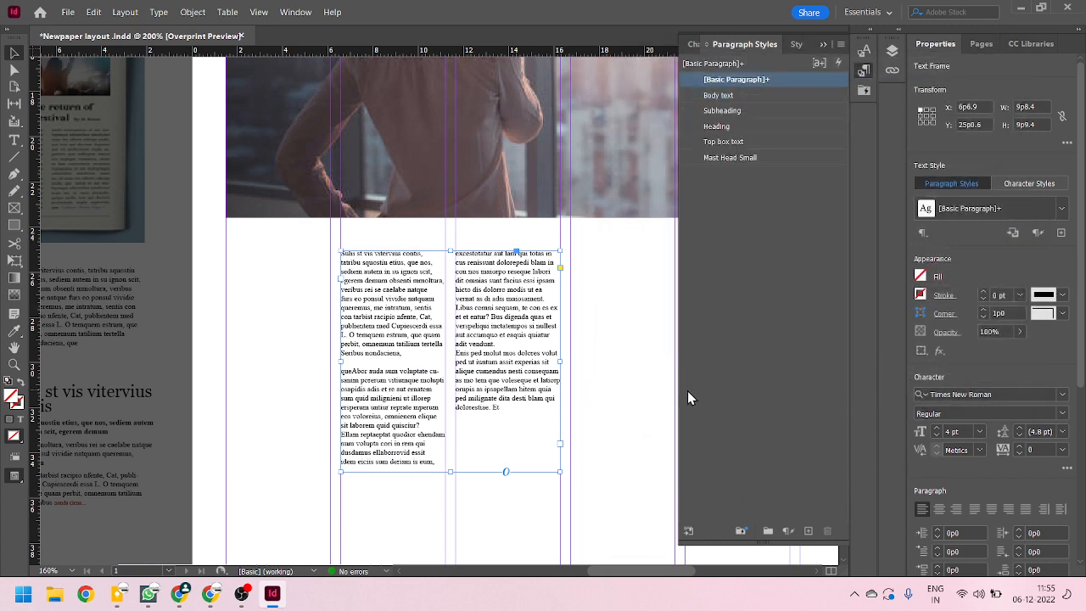
Step: Shorten the two-column text frame to about 8p7 high and lengthen it again to about 12p7
scroll(529, 380, "down", 3)
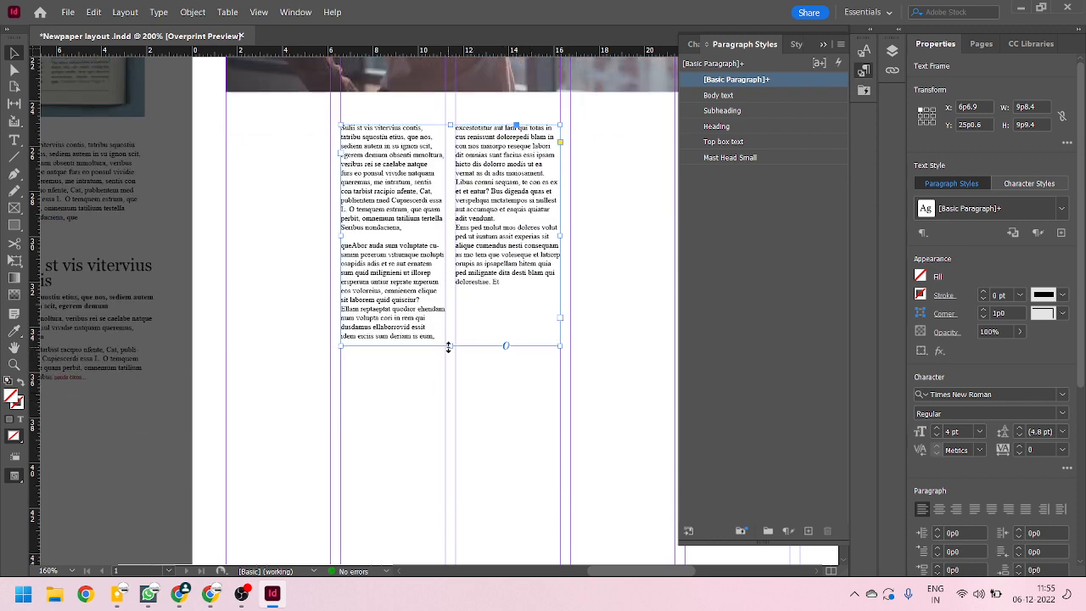
left_click_drag(449, 346, 449, 320)
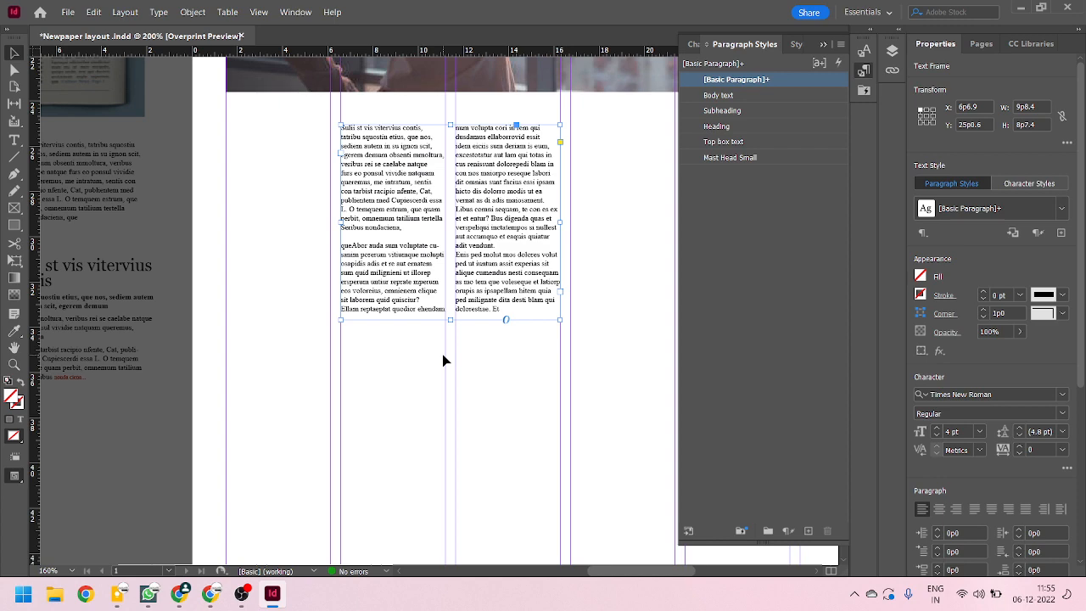
left_click_drag(451, 320, 444, 417)
scroll(546, 431, "down", 4)
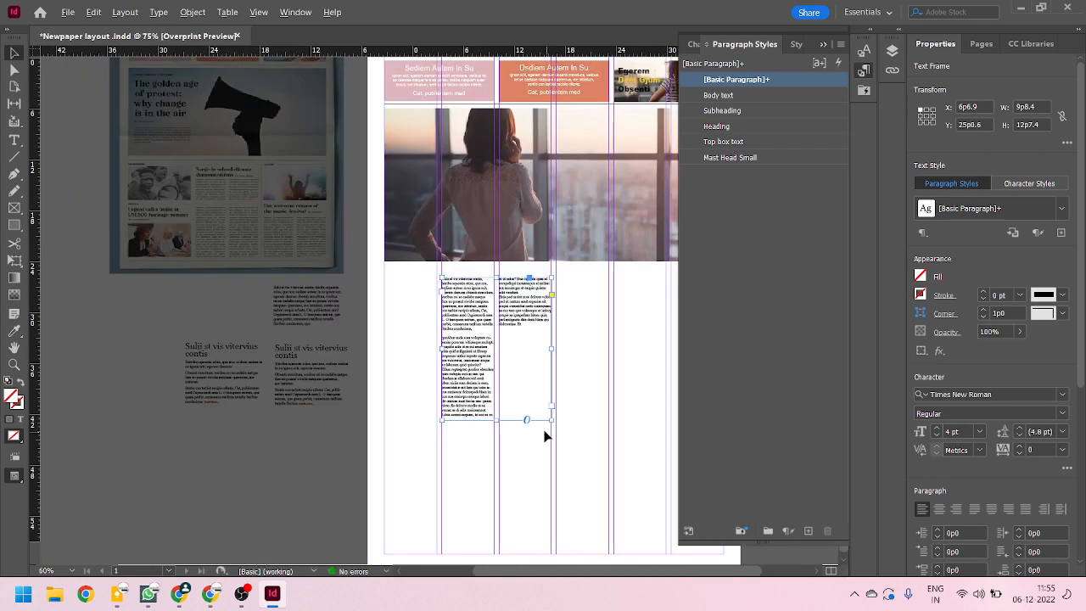
scroll(303, 161, "up", 2)
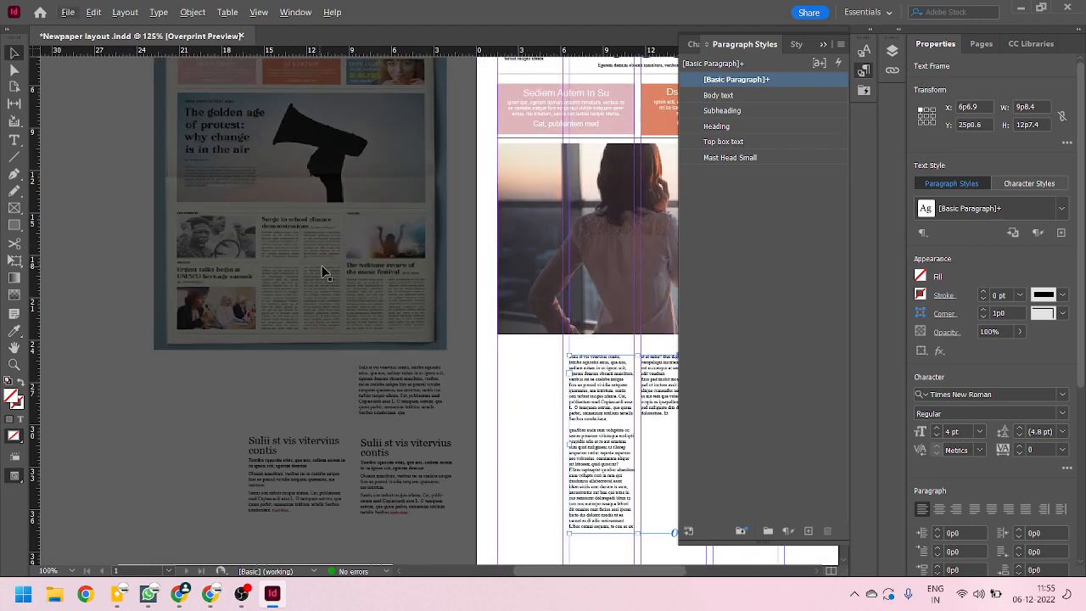
Step: Shorten the two-column text frame to about 9p0.6 high and lengthen it again to about 12p1.8
scroll(268, 275, "down", 1)
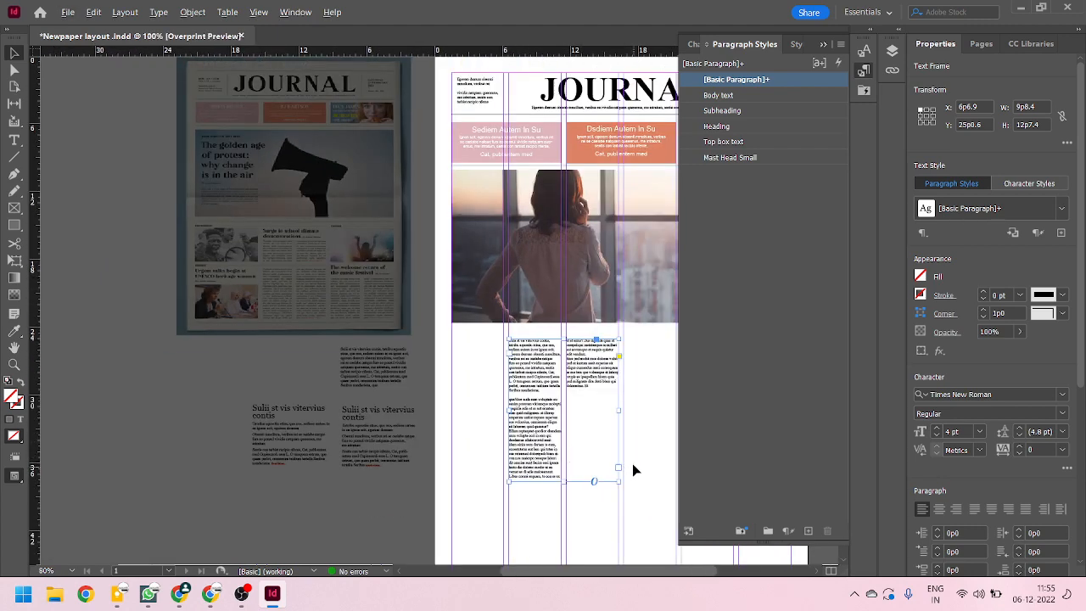
scroll(632, 464, "up", 1)
left_click_drag(545, 485, 548, 435)
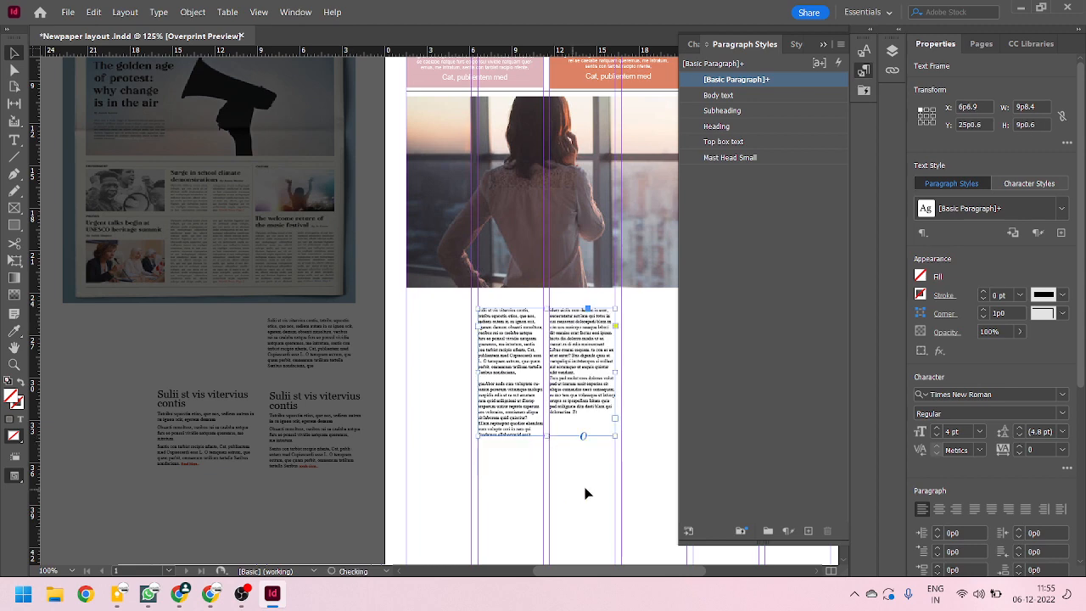
scroll(234, 249, "down", 1)
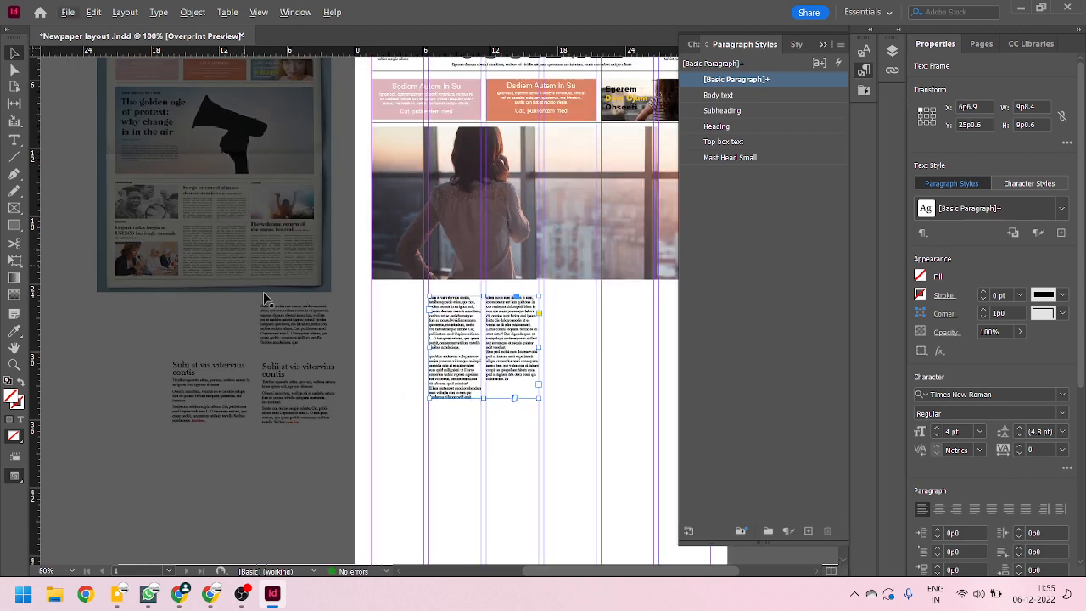
left_click_drag(482, 398, 483, 433)
Step: Lower the top edge of the two-column text frame to about Y 27p1.8, making it about 10p0.6 high and leaving headline space
scroll(177, 177, "up", 5)
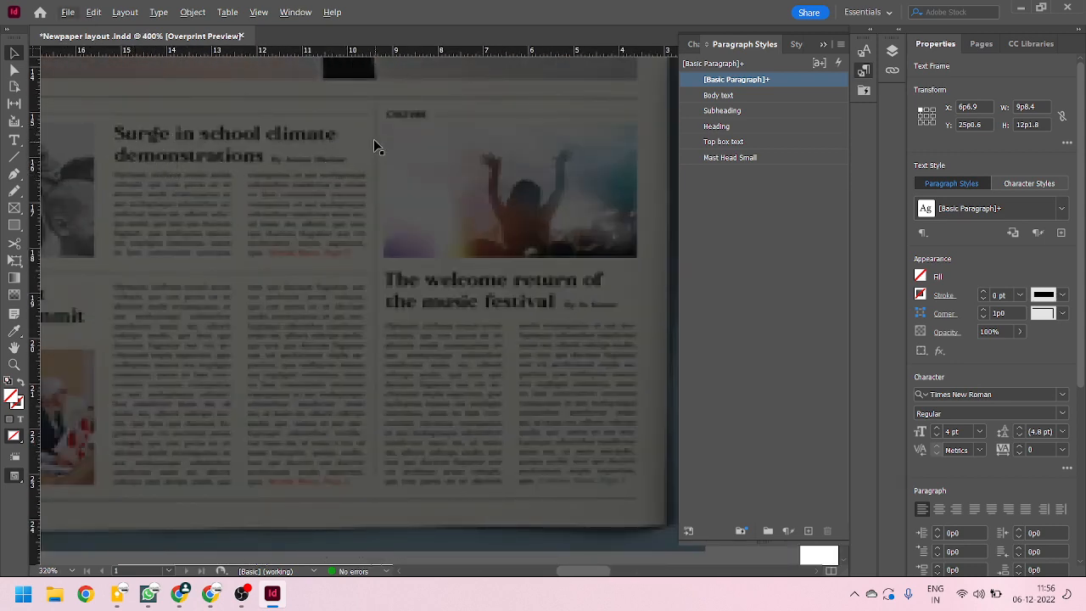
scroll(200, 172, "down", 4)
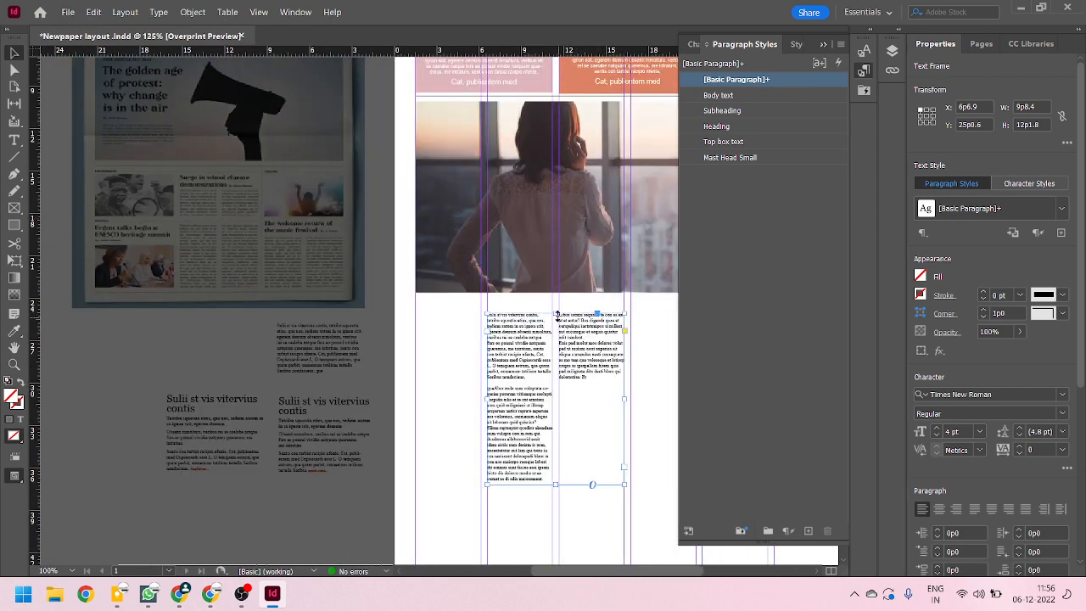
left_click_drag(556, 313, 560, 343)
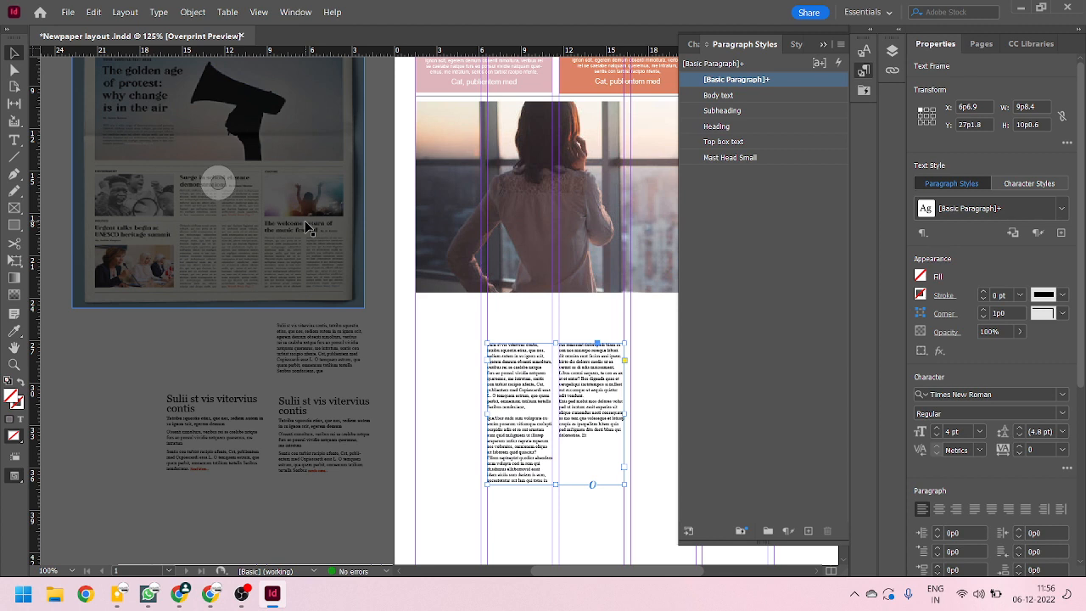
Step: Move the two-column text frame off the page onto the pasteboard below the sample texts and collapse the paragraph styles list
scroll(424, 341, "down", 1)
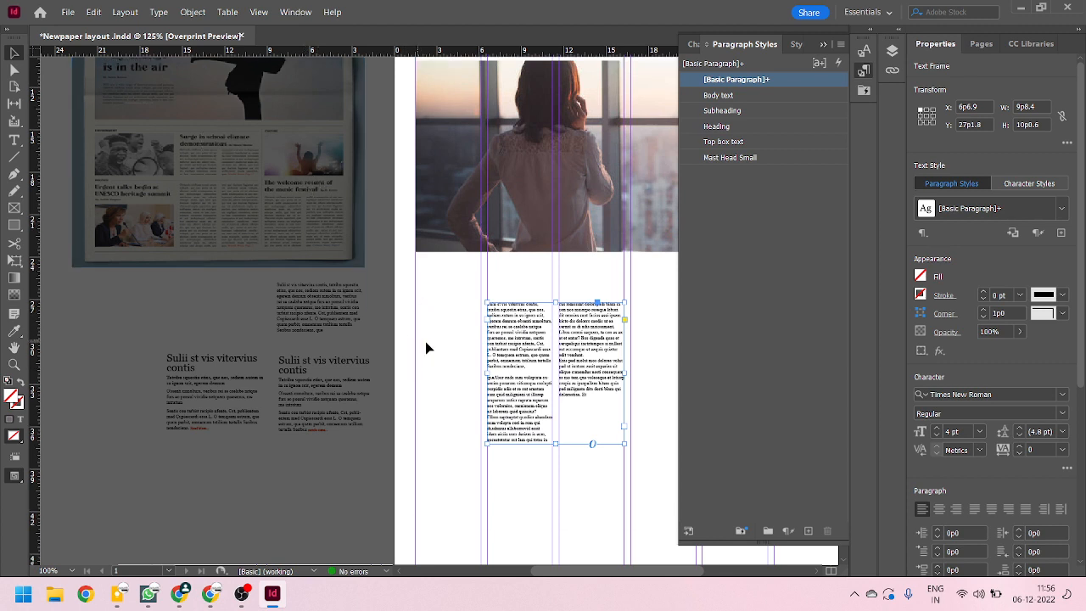
scroll(480, 276, "right", 1)
left_click_drag(474, 333, 214, 493)
scroll(402, 296, "down", 1)
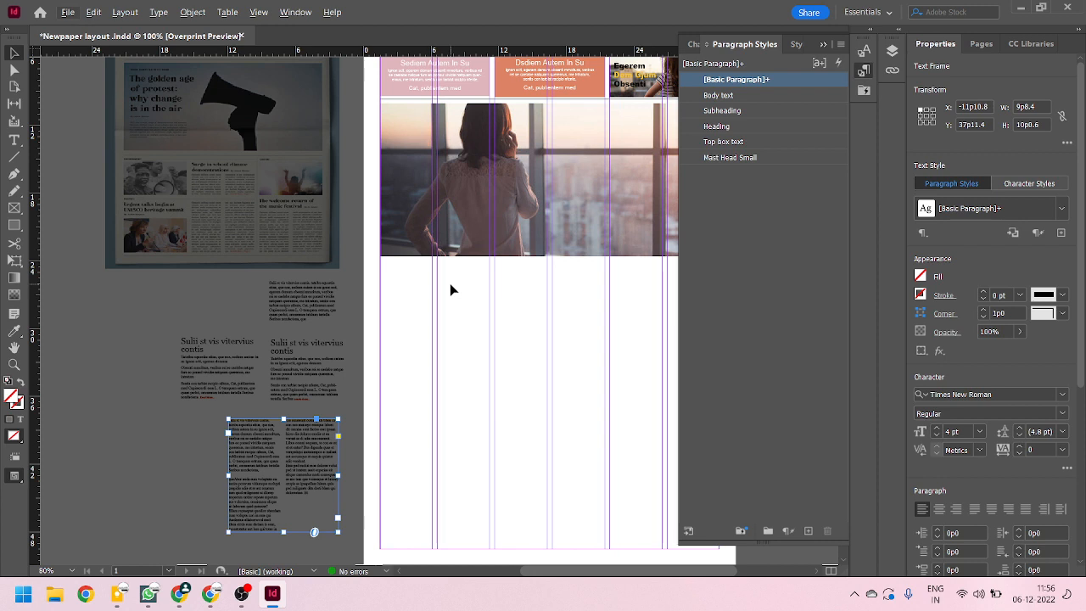
left_click(822, 43)
Step: Draw a rectangular image frame about 9p8.4 wide and 5p10.2 high below the photo, starting at the page's left margin
scroll(159, 208, "up", 1)
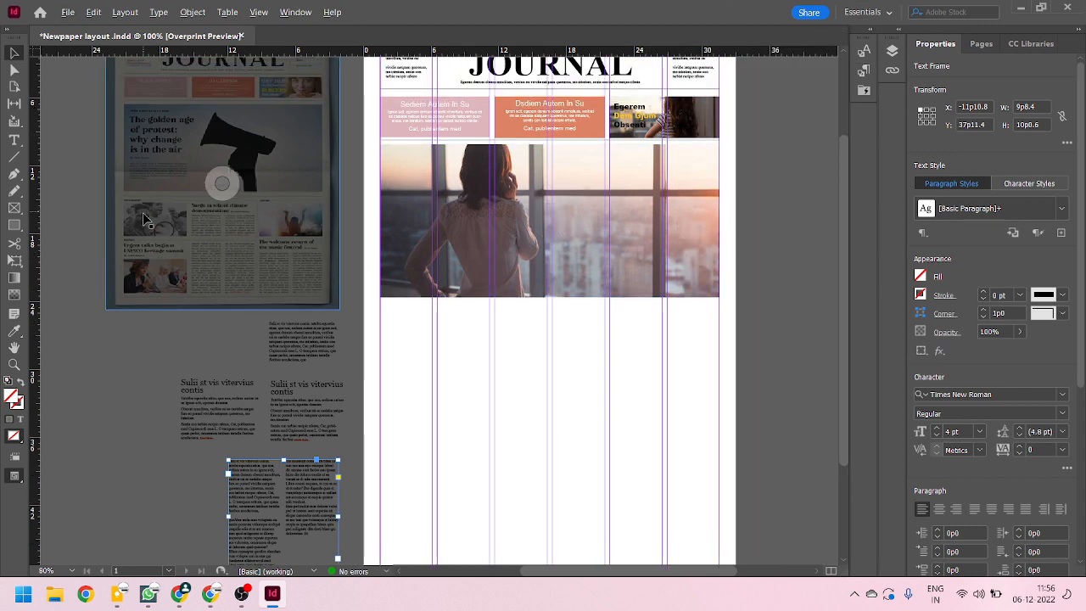
scroll(157, 208, "up", 2)
scroll(157, 191, "down", 2)
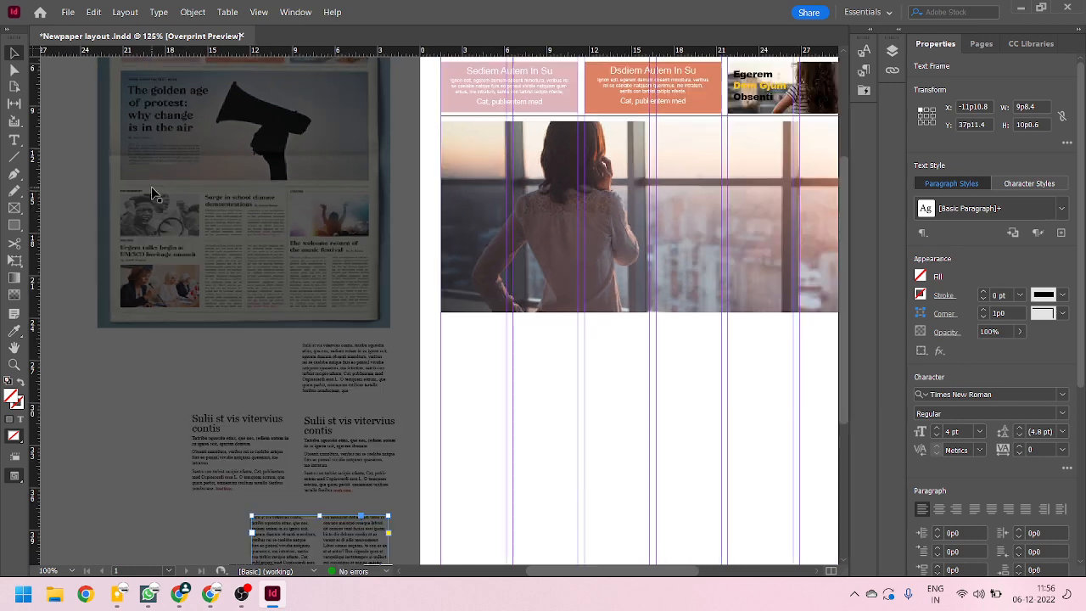
scroll(486, 334, "down", 3)
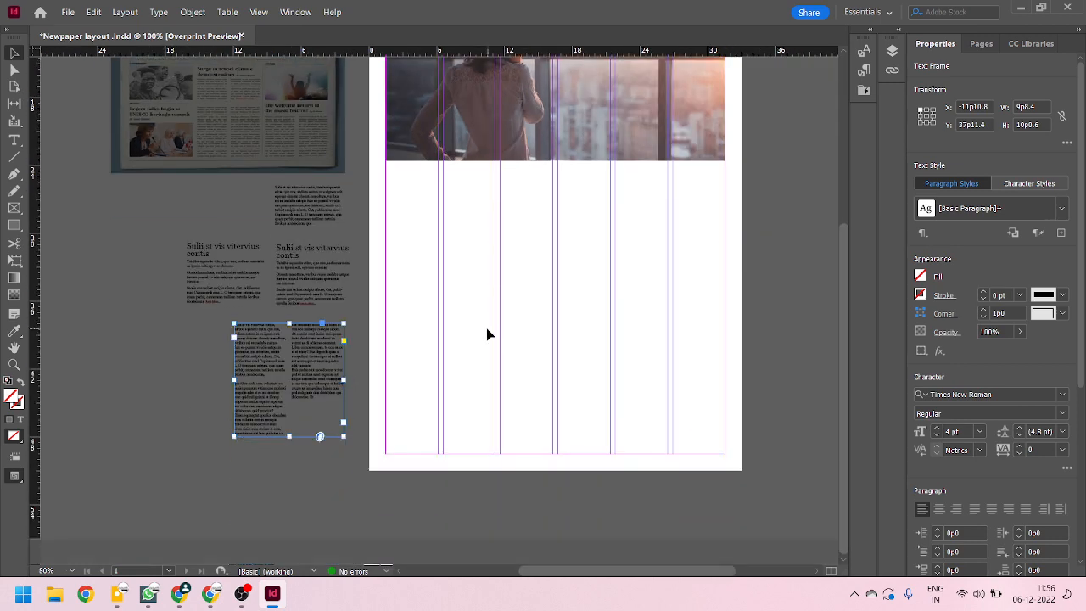
left_click(14, 207)
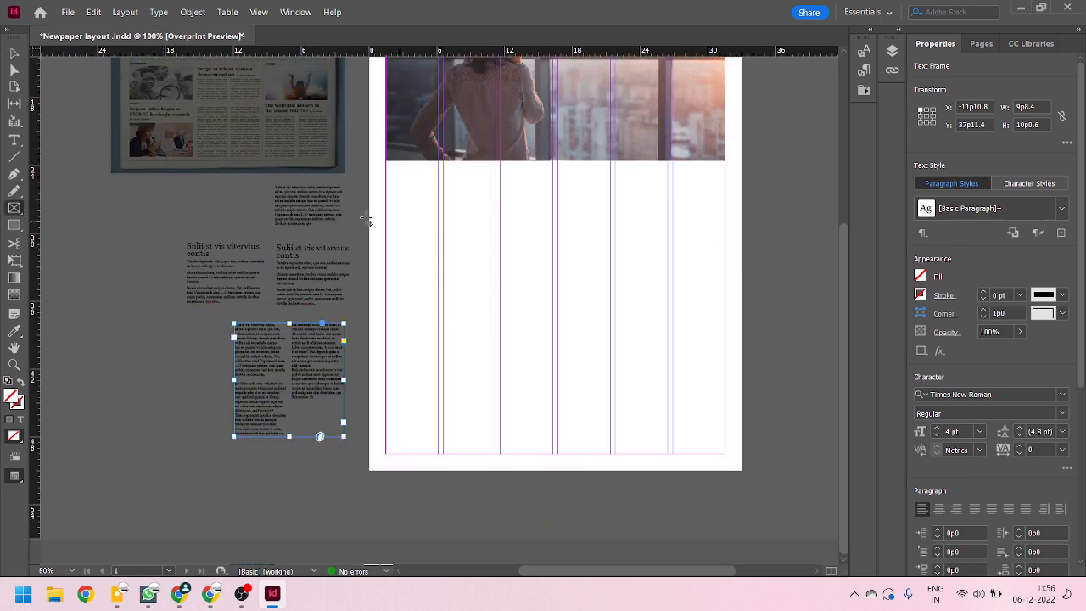
scroll(367, 219, "up", 3)
scroll(208, 220, "up", 1)
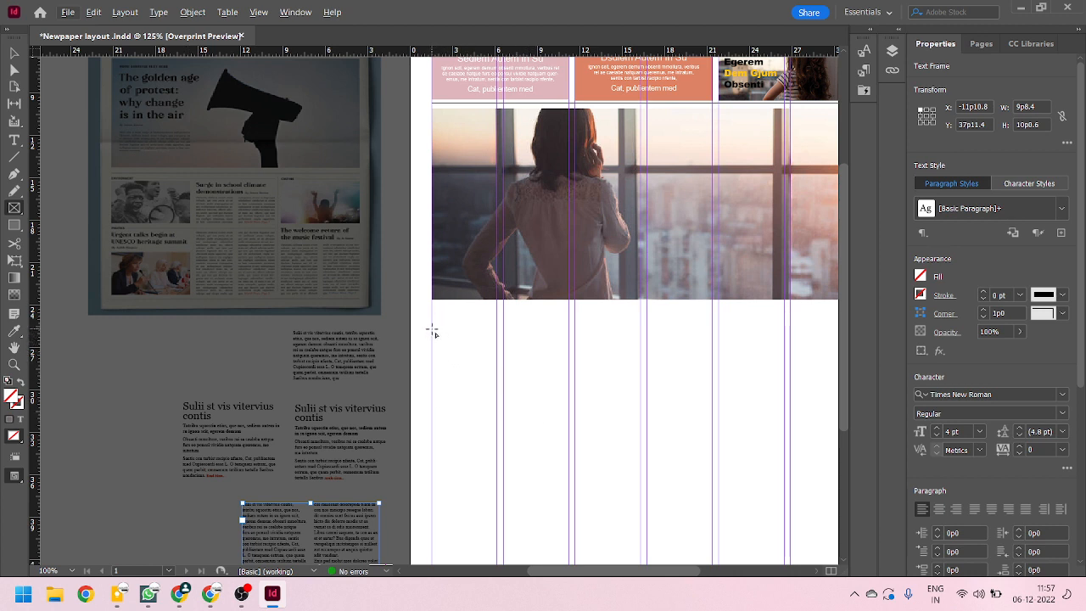
left_click_drag(432, 327, 572, 413)
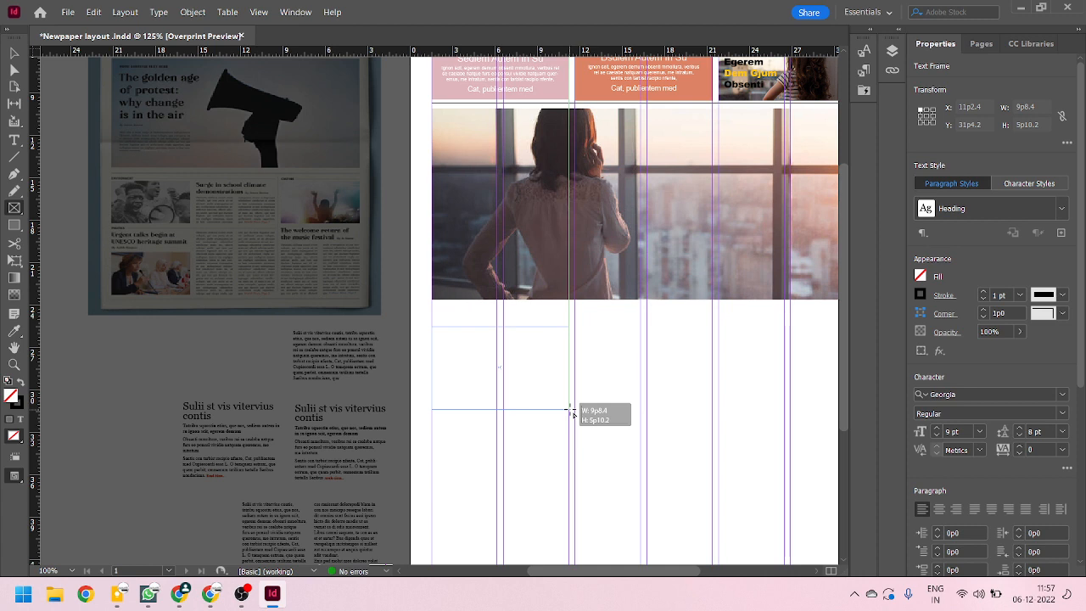
left_click_drag(572, 413, 570, 410)
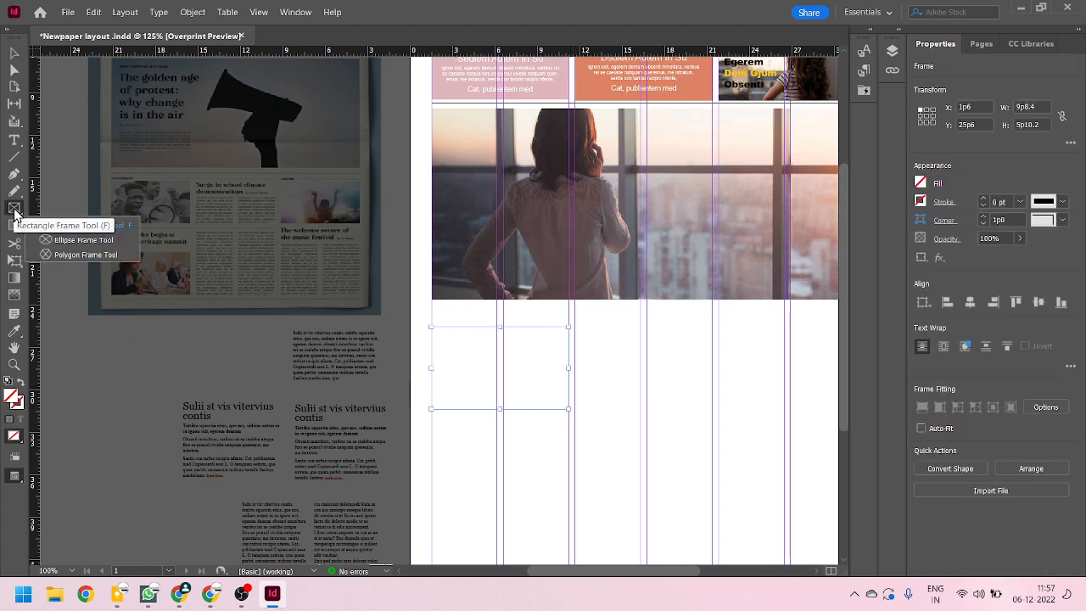
left_click(14, 52)
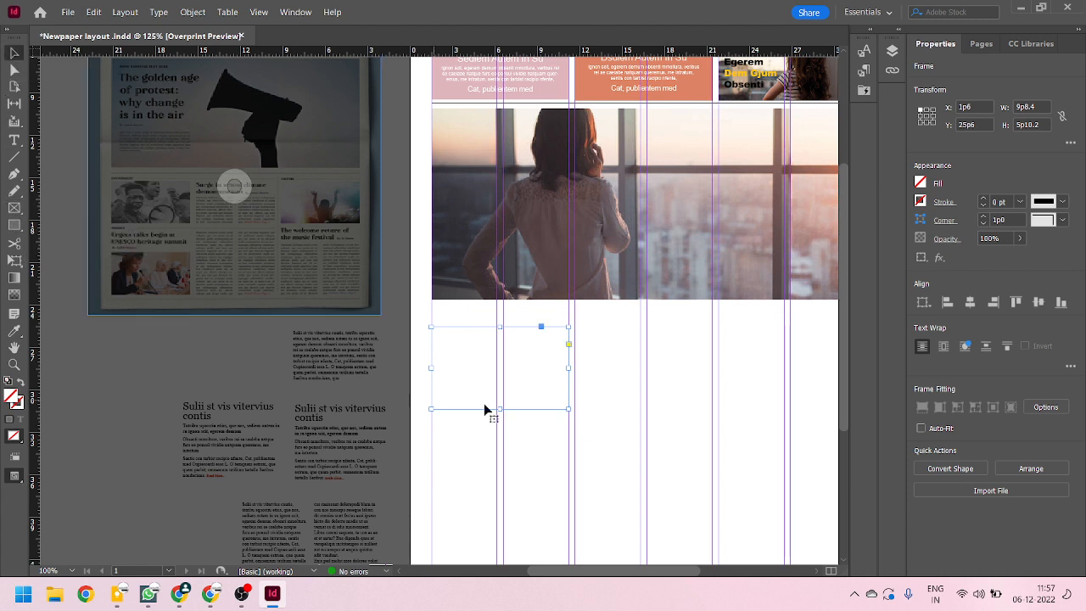
left_click(541, 414)
left_click(541, 412)
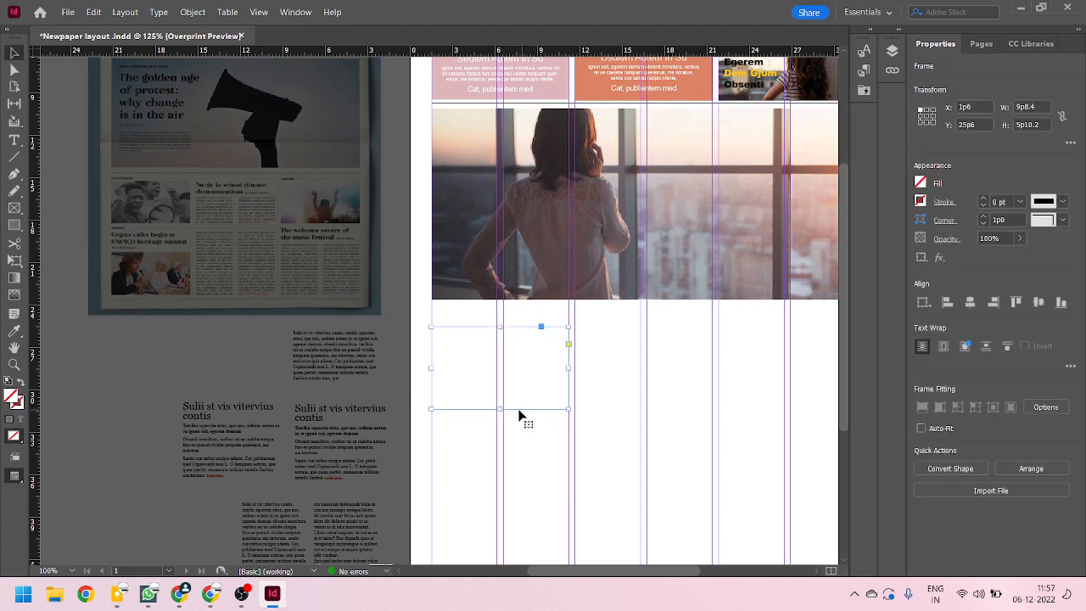
scroll(237, 395, "down", 1)
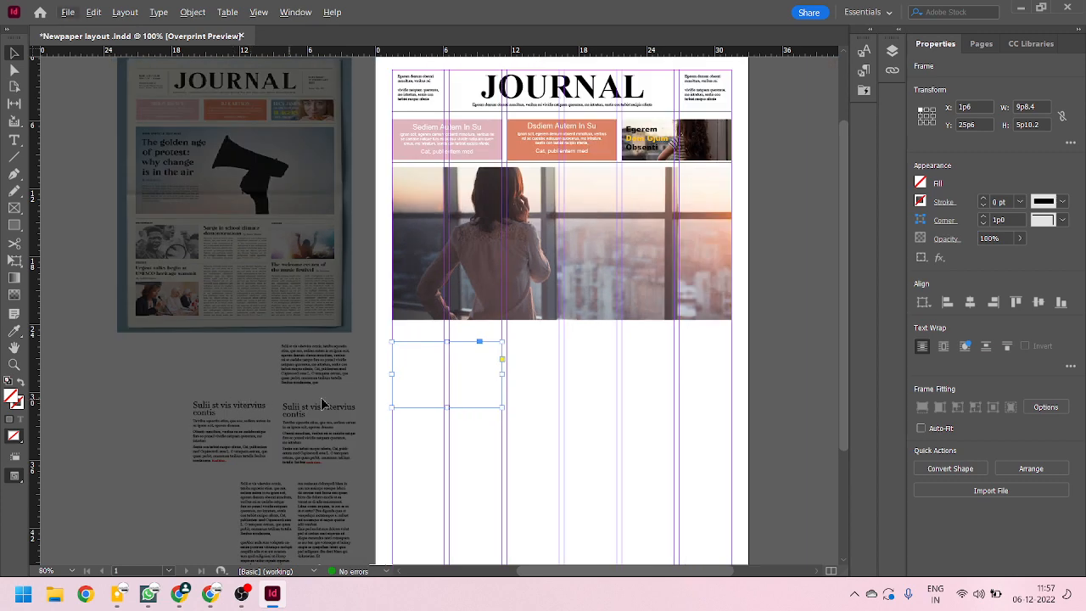
left_click(258, 12)
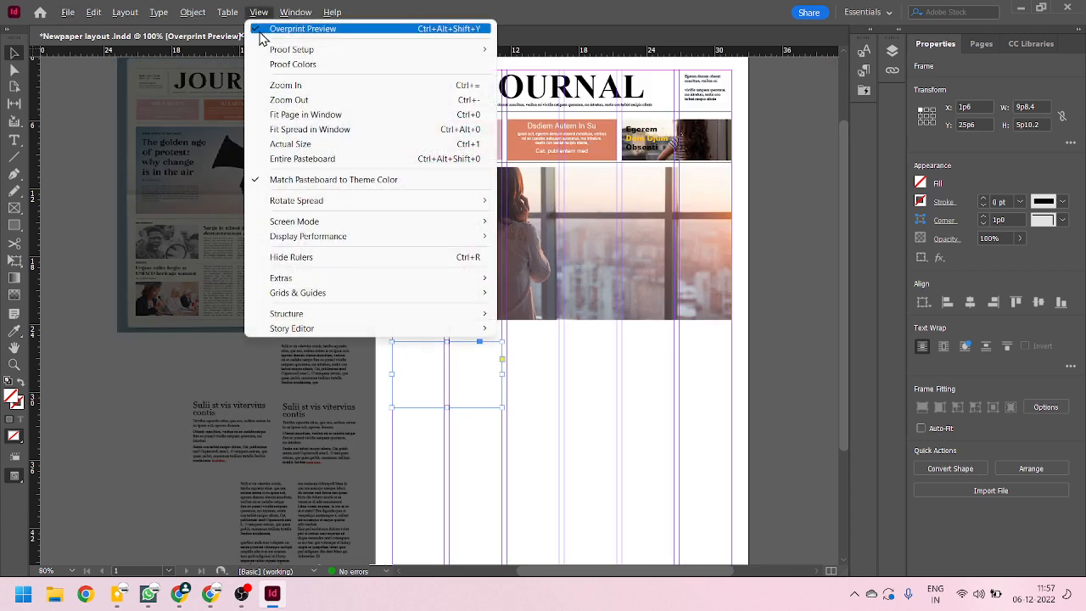
mouse_move(264, 58)
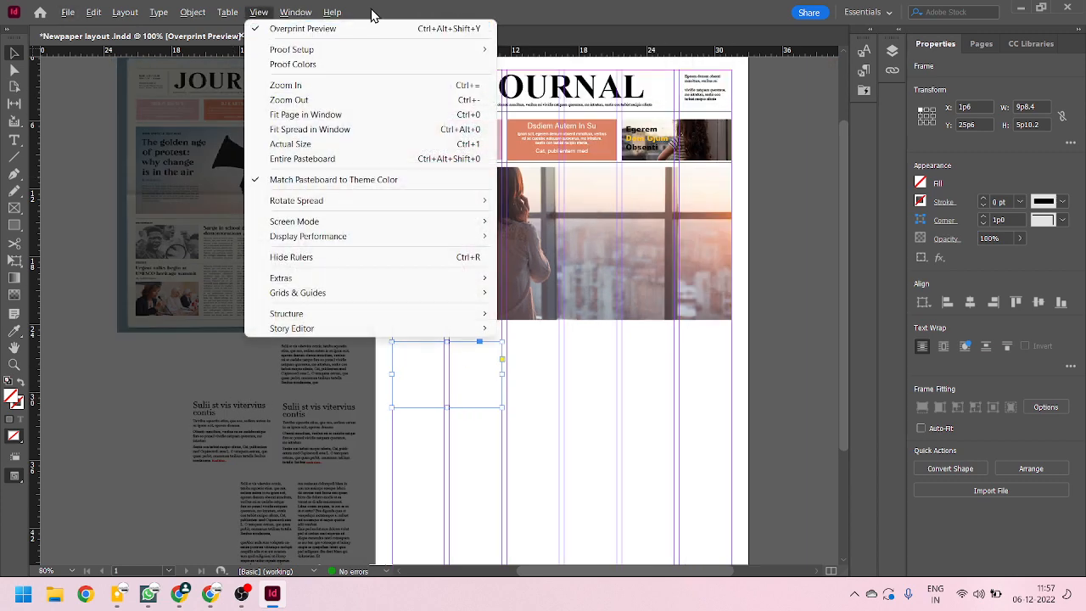
left_click(390, 11)
key("f")
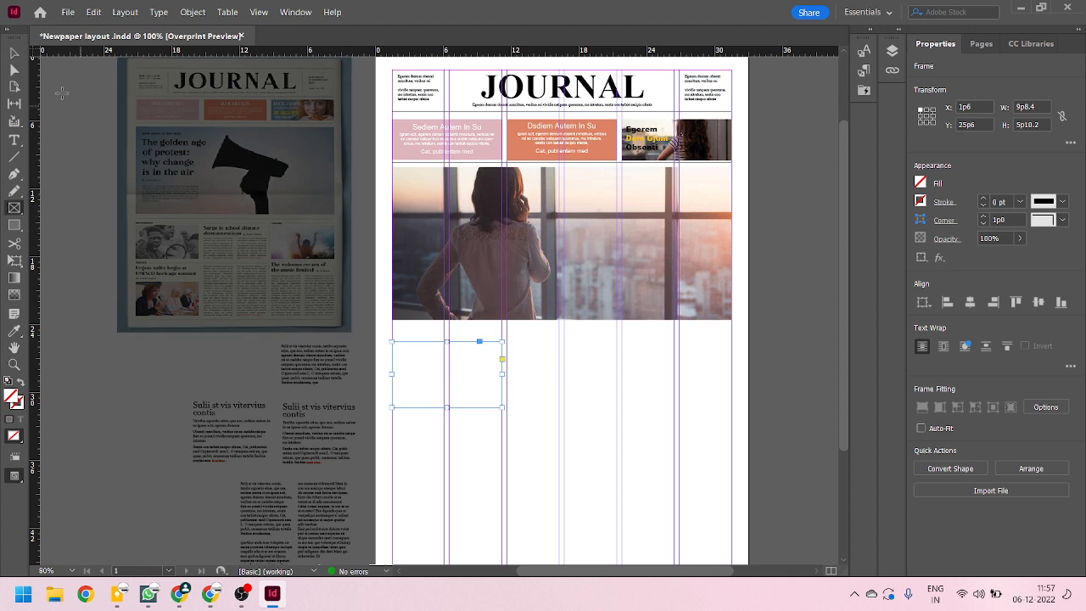
left_click(14, 54)
Step: Toggle the guides and the document grid off and on, and open the view options for frame edges, rulers and guides
key("ctrl+semicolon")
key("ctrl+semicolon")
key("ctrl+apostrophe")
key("ctrl+apostrophe")
scroll(355, 415, "down", 3)
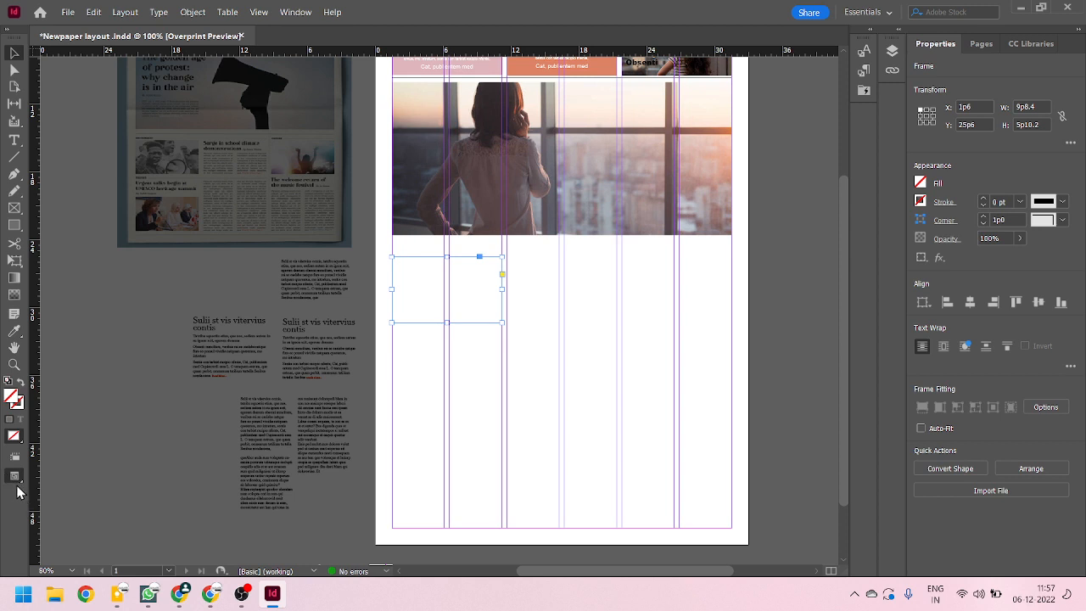
left_click(17, 459)
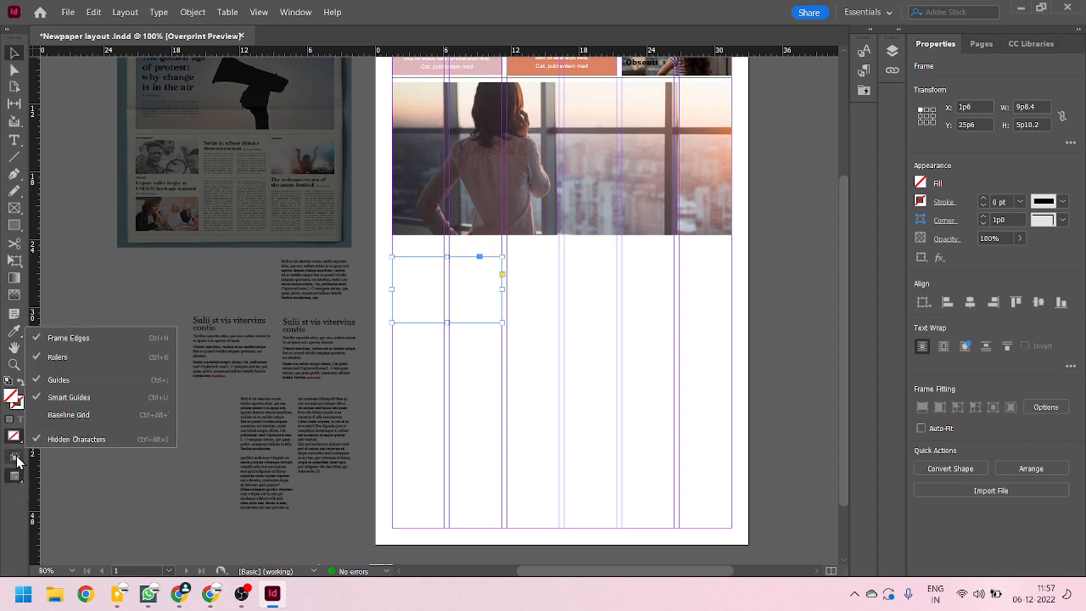
Step: Show the baseline grid over the newspaper page and hide it again
left_click(68, 415)
left_click(17, 459)
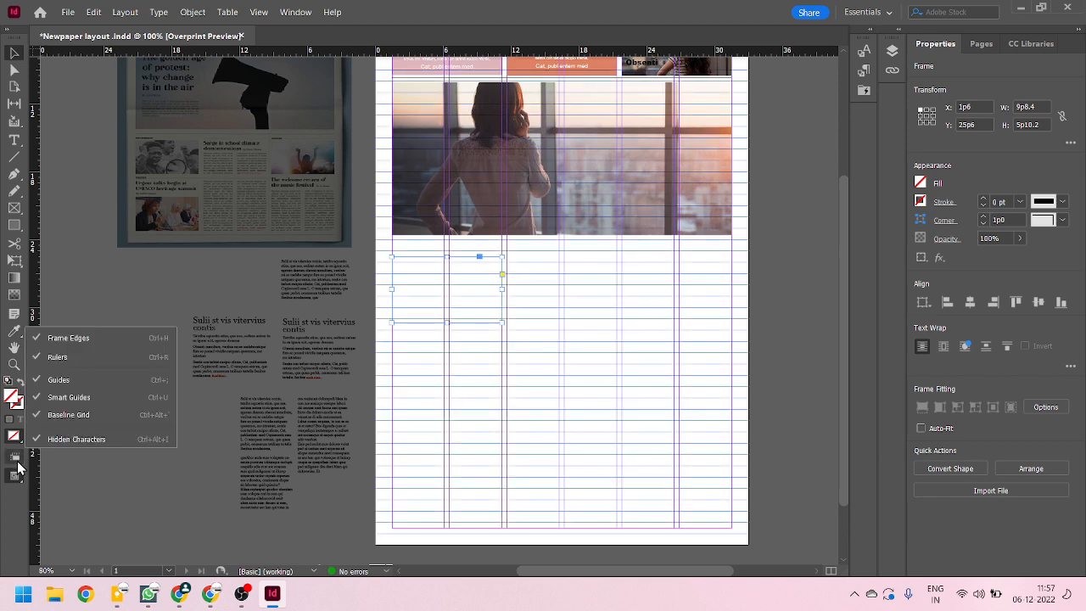
left_click(74, 414)
left_click(583, 374)
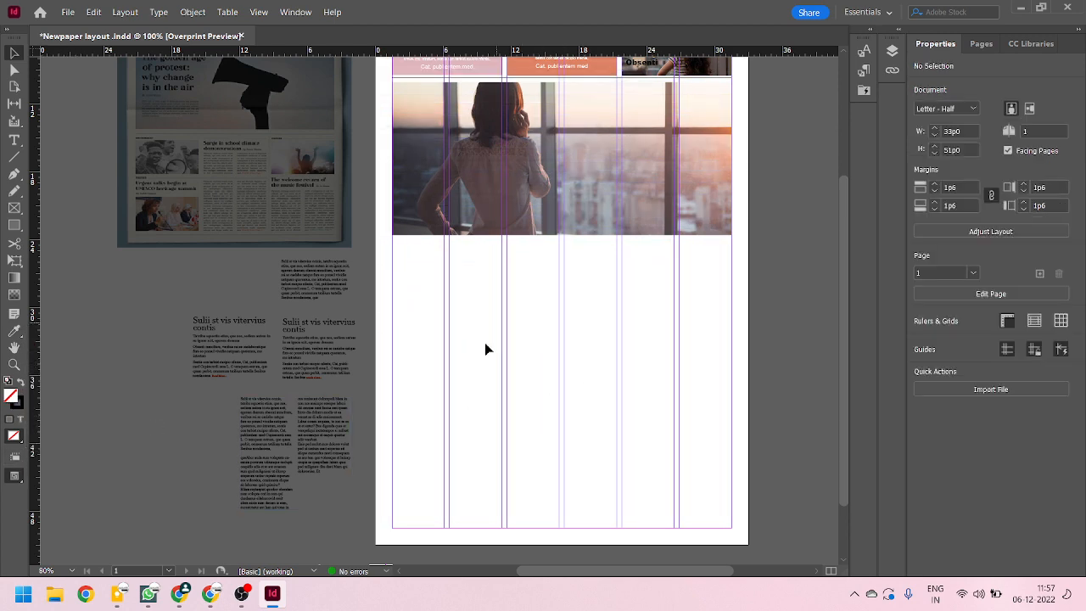
Step: Select the empty frame below the photo and toggle the guides off and on again
left_click_drag(476, 297, 477, 297)
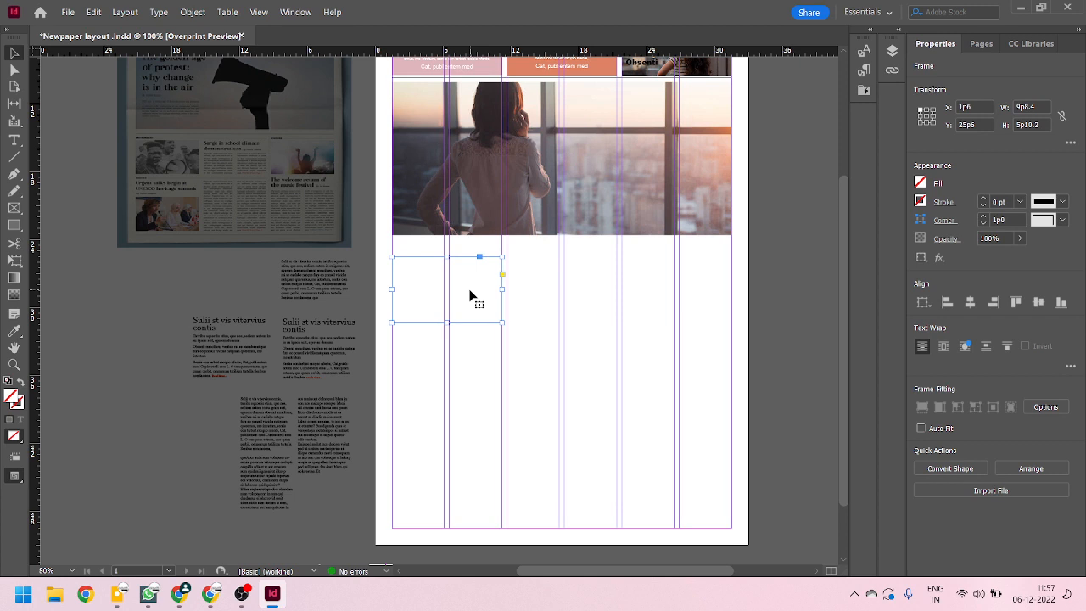
key("ctrl+semicolon")
key("ctrl+semicolon")
left_click(463, 363)
left_click(469, 283)
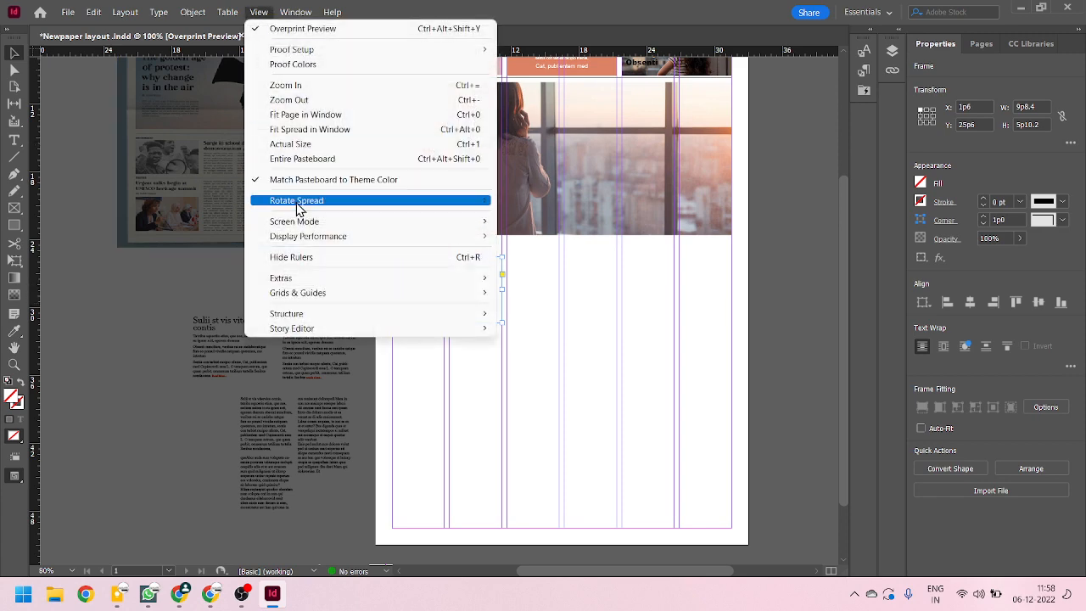
Step: Look through the grid and guide display options and toggle the baseline grid on and off
mouse_move(310, 294)
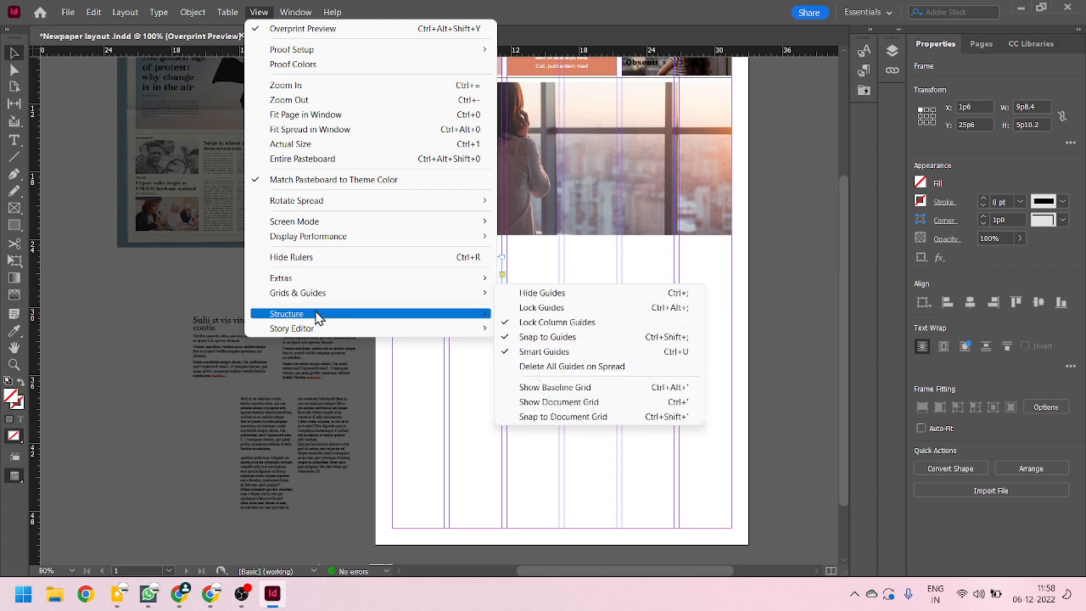
mouse_move(321, 319)
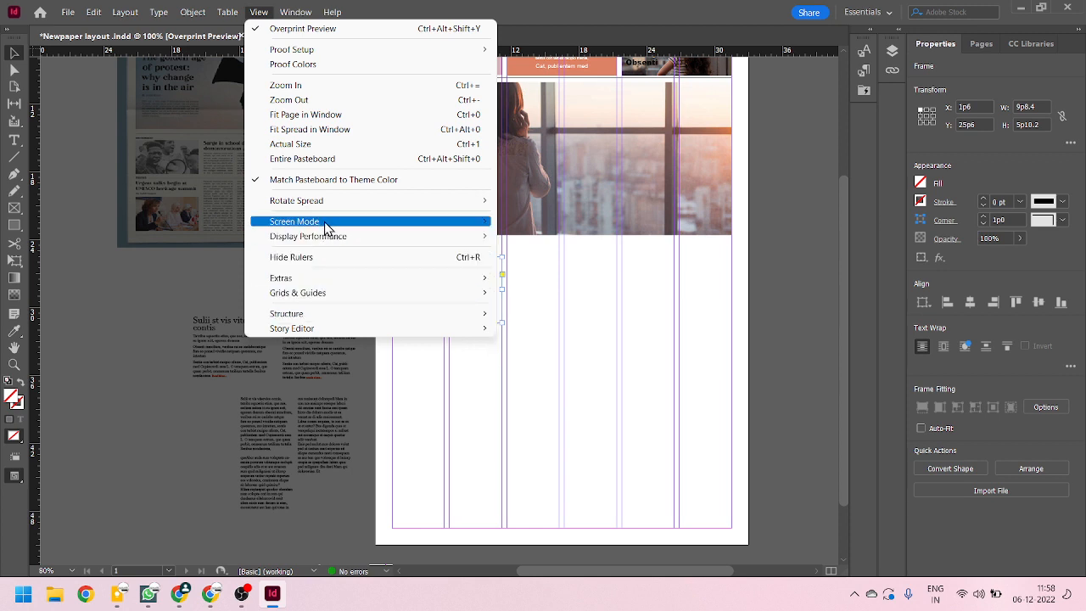
left_click(572, 391)
left_click(572, 390)
left_click(415, 296)
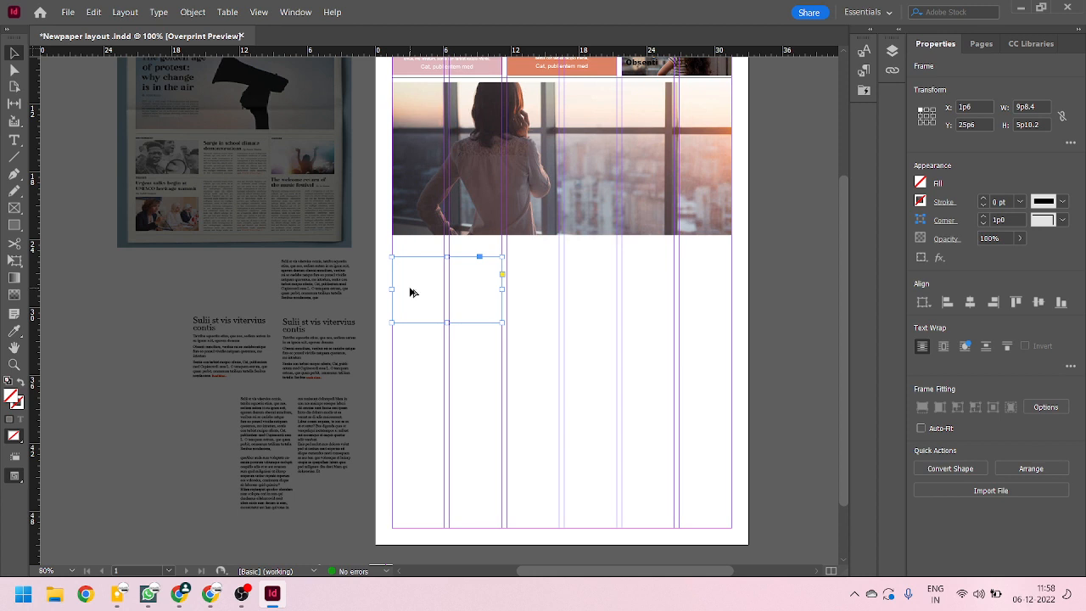
key("ctrl+alt+apostrophe")
key("ctrl+alt+apostrophe")
scroll(492, 333, "up", 1)
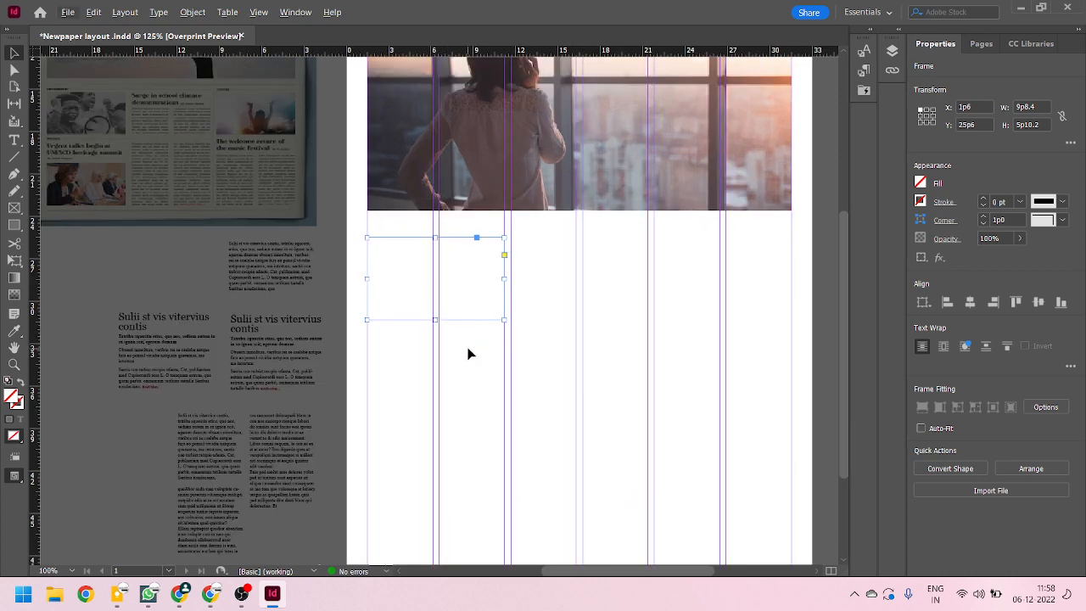
left_click(470, 353)
left_click(395, 299)
left_click_drag(422, 357, 383, 304)
left_click(258, 12)
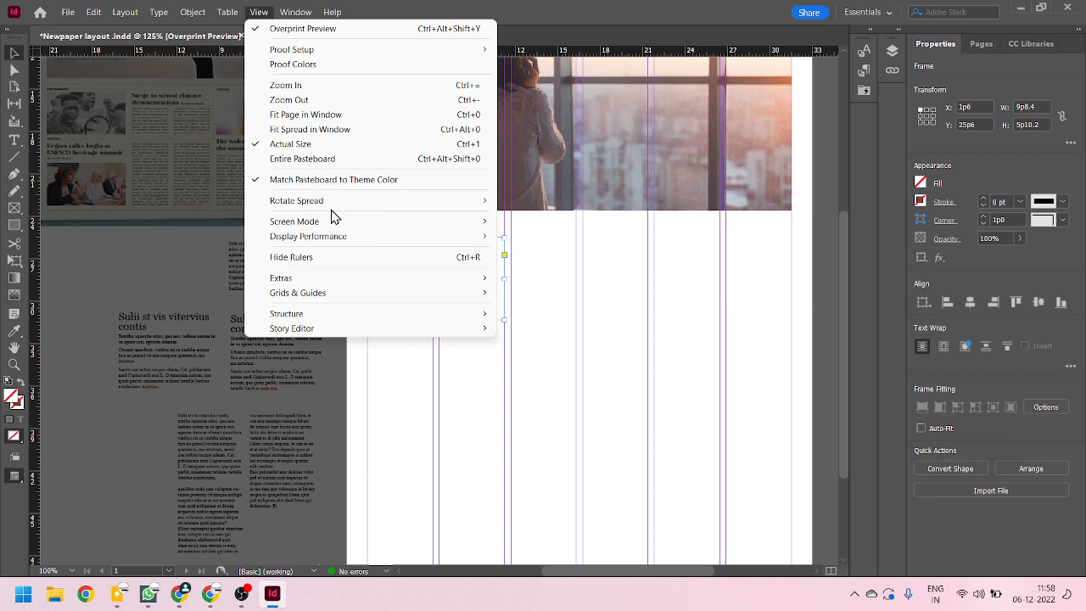
mouse_move(338, 229)
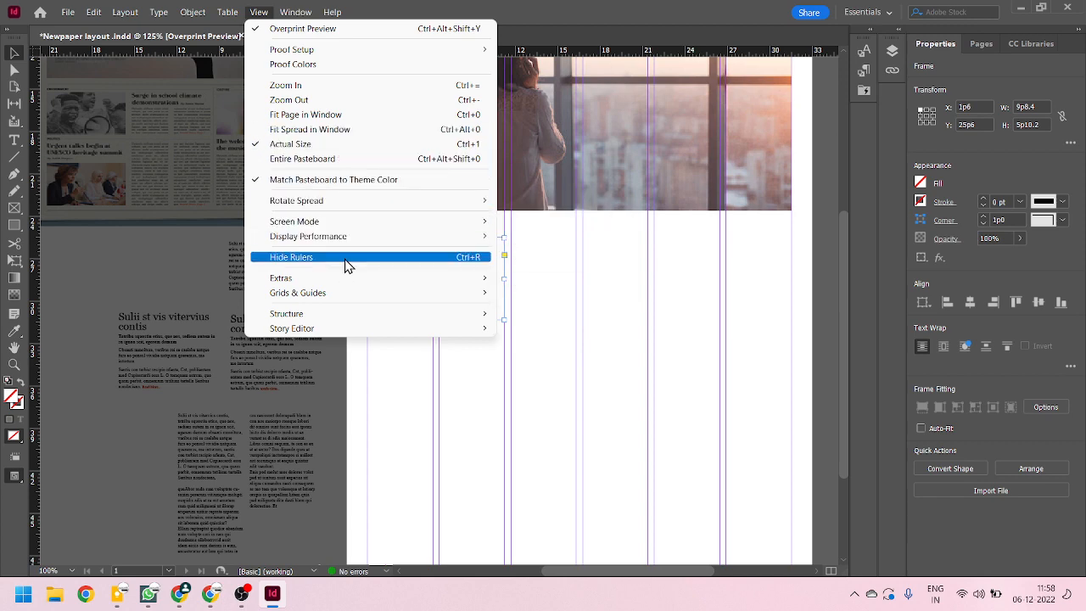
left_click(565, 473)
scroll(423, 362, "down", 1)
left_click(453, 293)
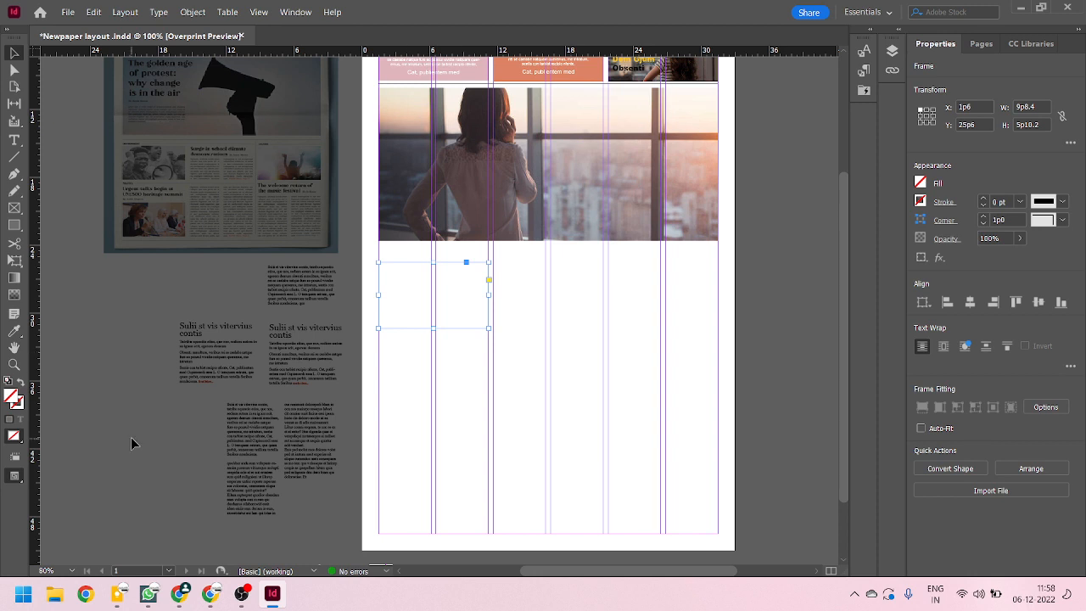
Step: Apply the default fill and stroke to the empty frame, undo it, and reselect the frame
left_click(9, 383)
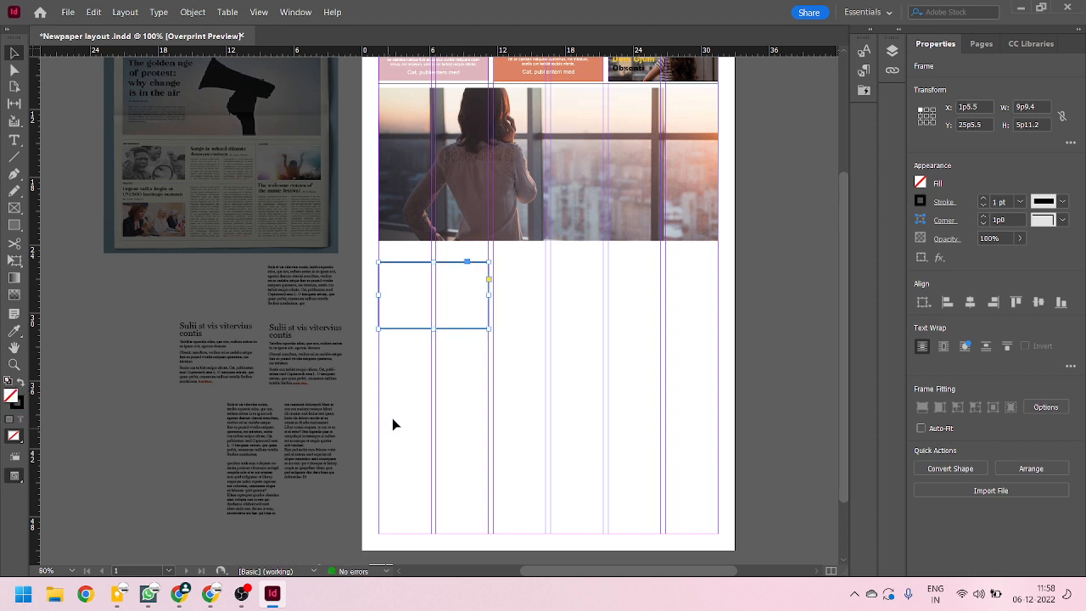
key("ctrl+z")
key("ctrl+z")
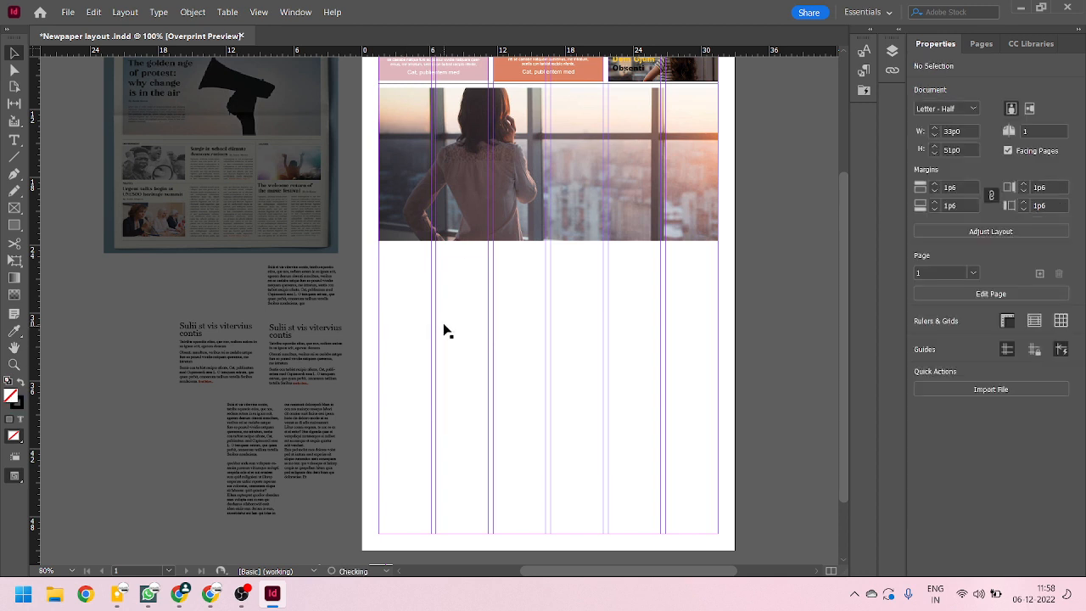
left_click(440, 325)
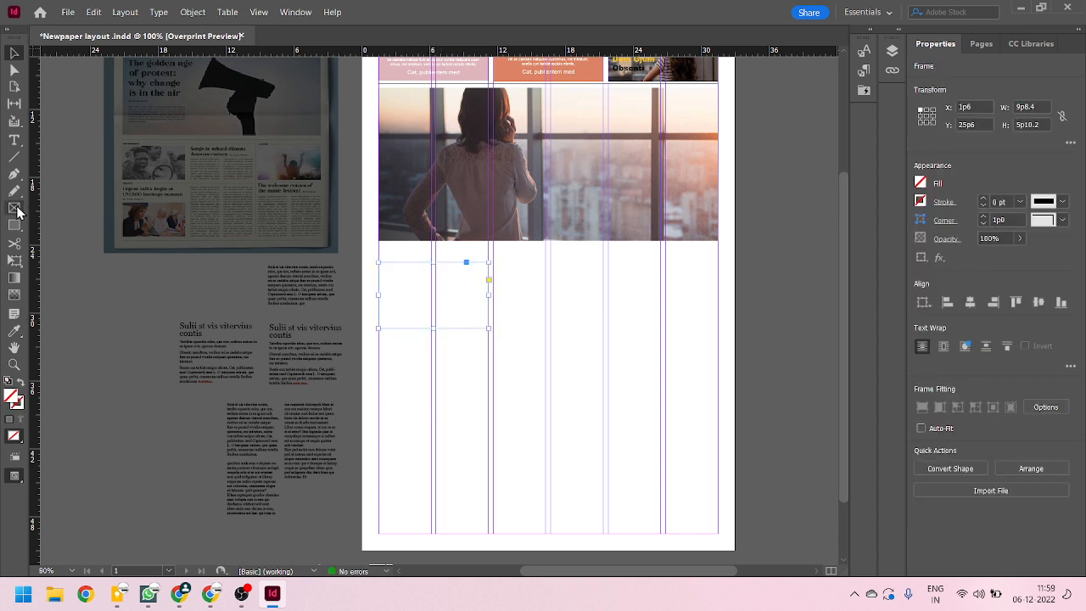
Step: Try a new rectangular frame in the blank area below the photo and undo it
left_click_drag(13, 208, 78, 228)
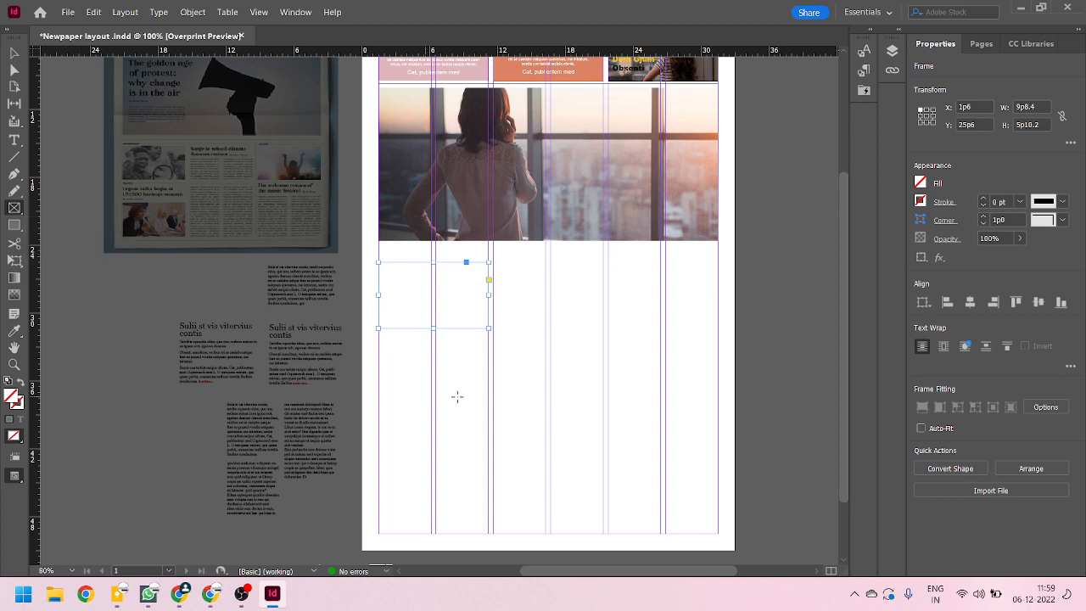
left_click_drag(461, 361, 577, 447)
key("ctrl+z")
Step: Examine the General and Interface preferences for a frame display setting, leaving them without changes
key("ctrl+k")
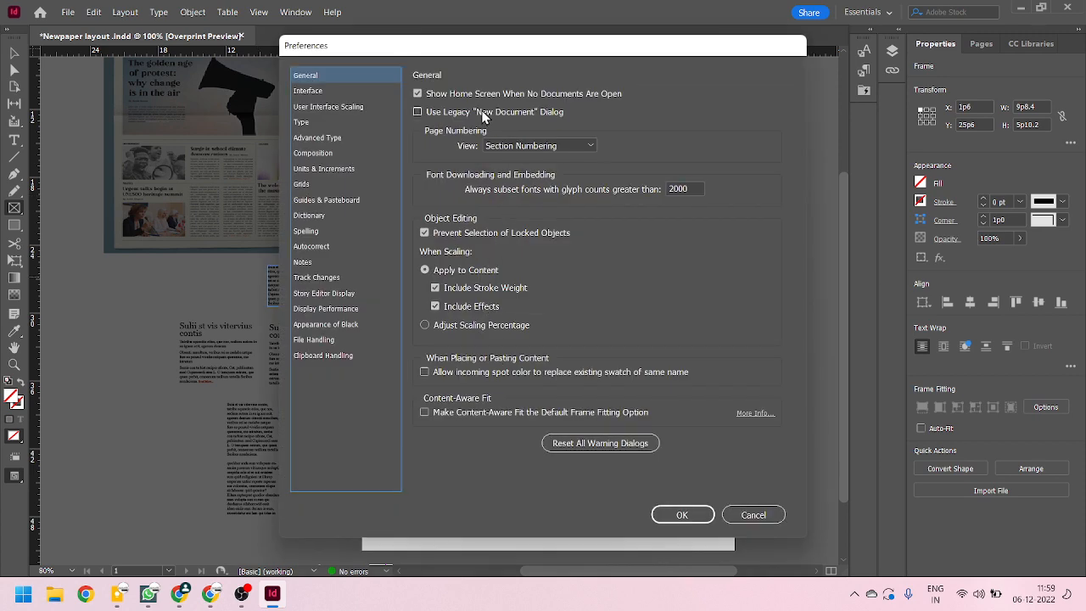
left_click(316, 95)
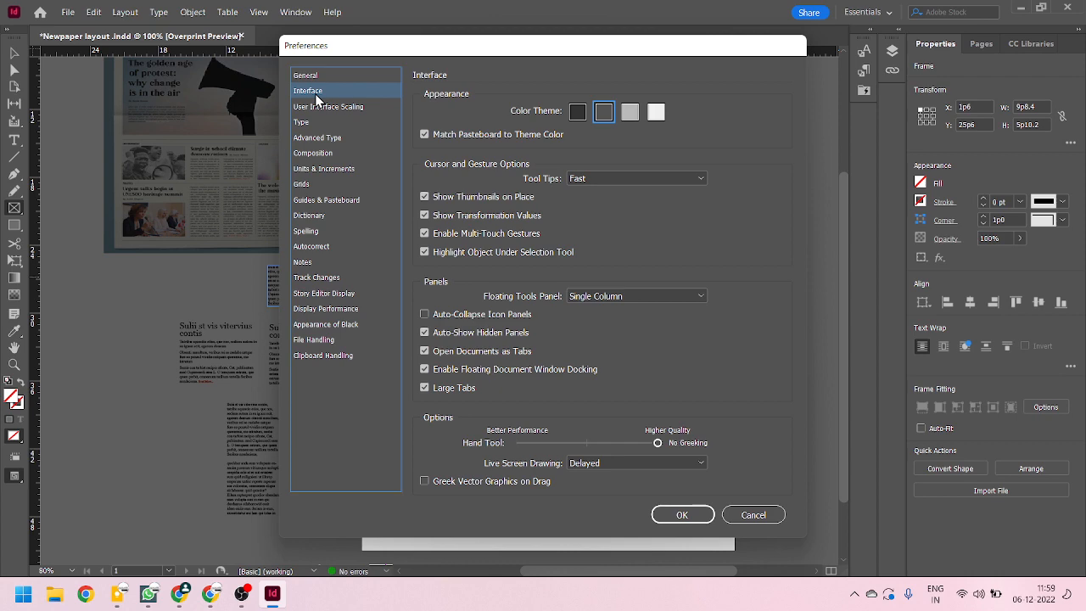
left_click(766, 517)
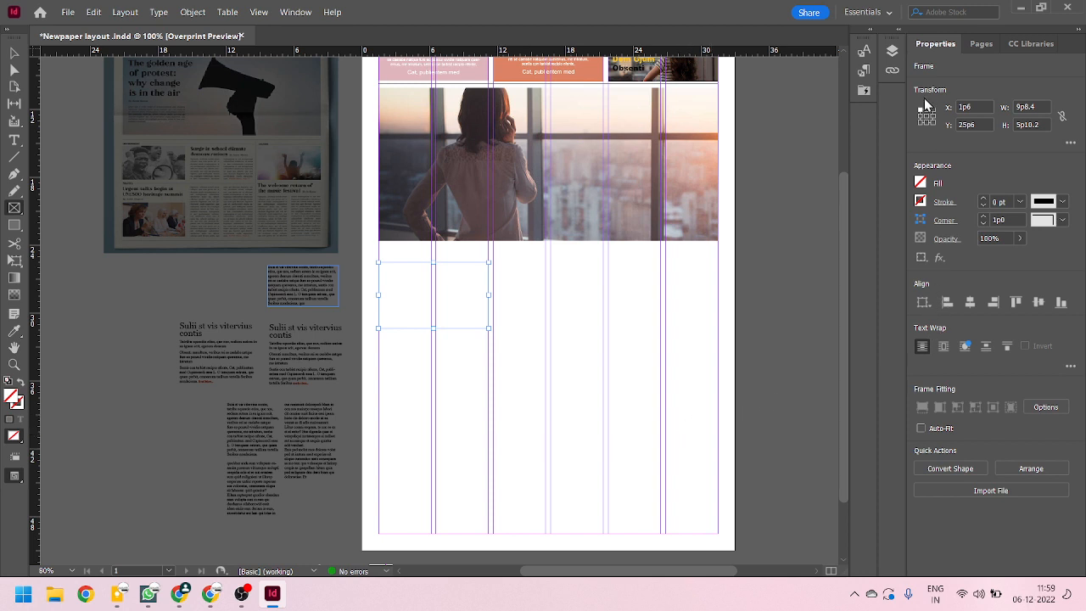
Step: Switch the screen mode to Preview and back to Normal
left_click(20, 478)
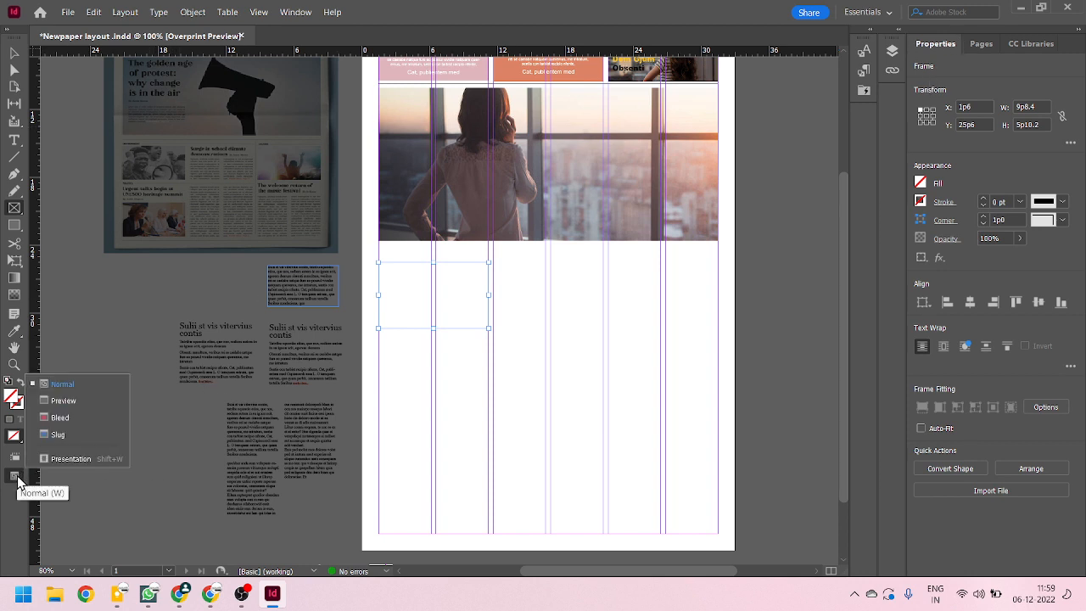
left_click(68, 402)
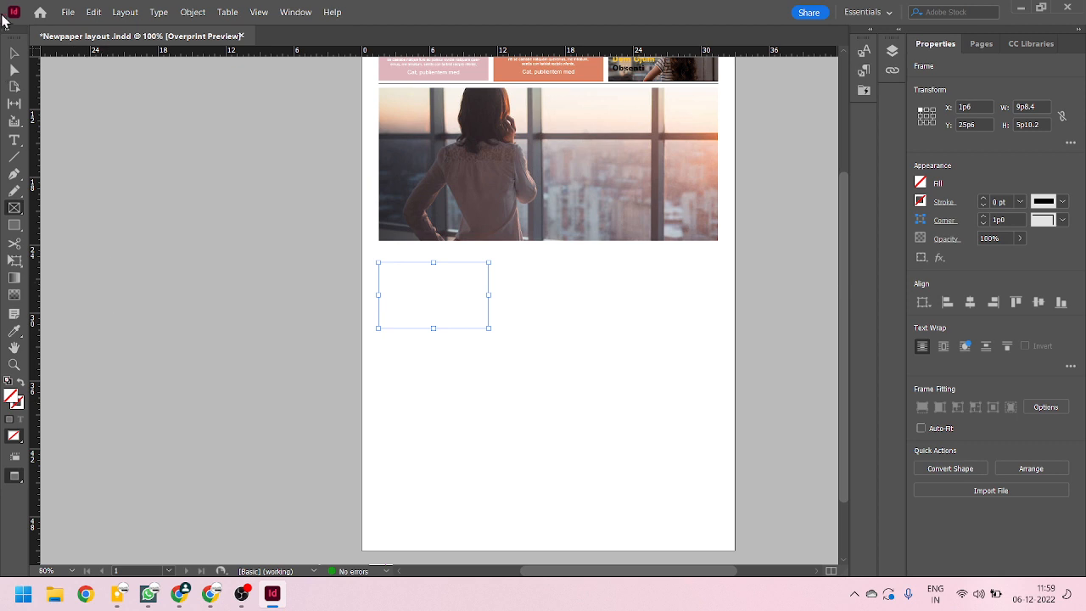
left_click(14, 472)
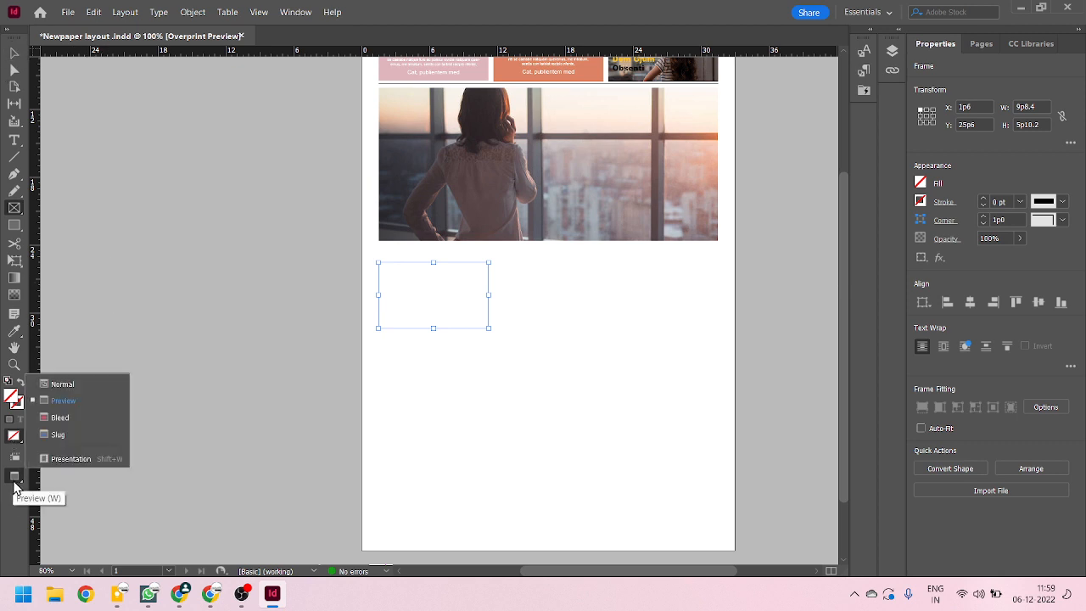
left_click(79, 385)
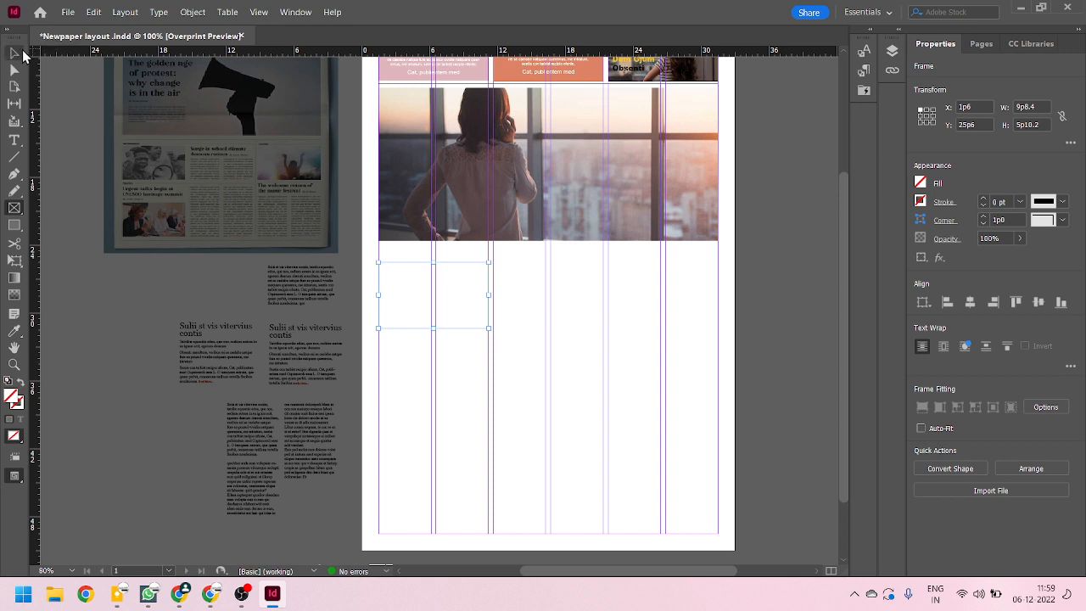
left_click(20, 55)
left_click(506, 390)
left_click_drag(484, 382, 439, 314)
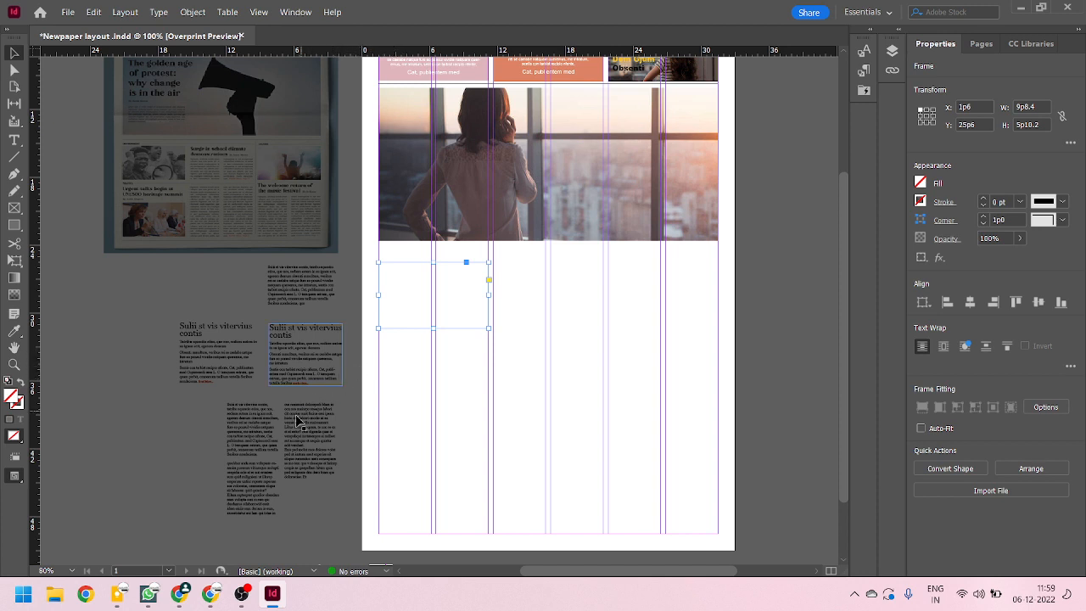
left_click(16, 209)
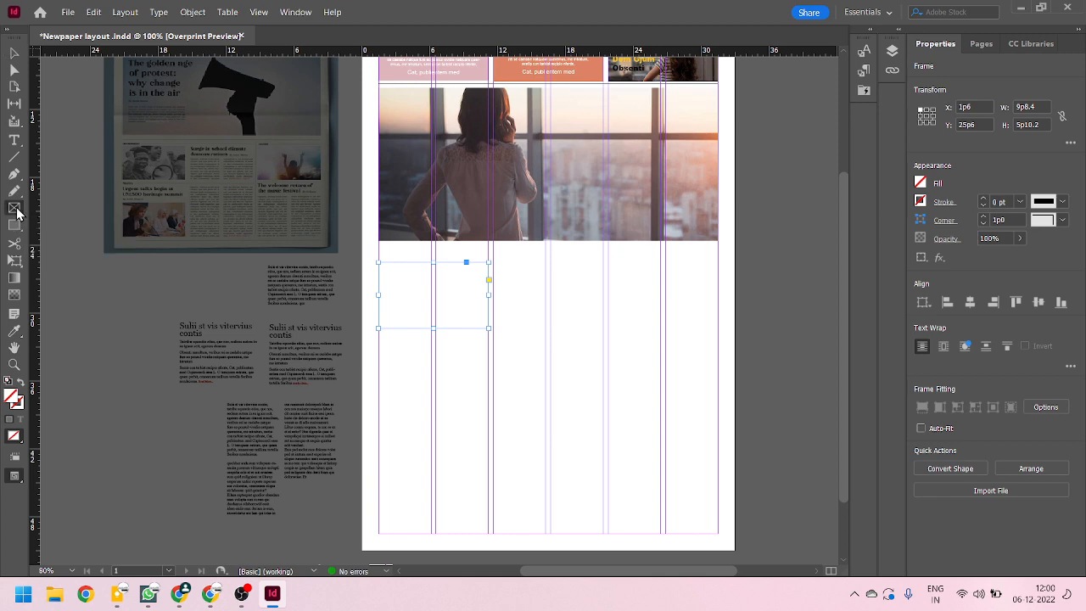
left_click(257, 12)
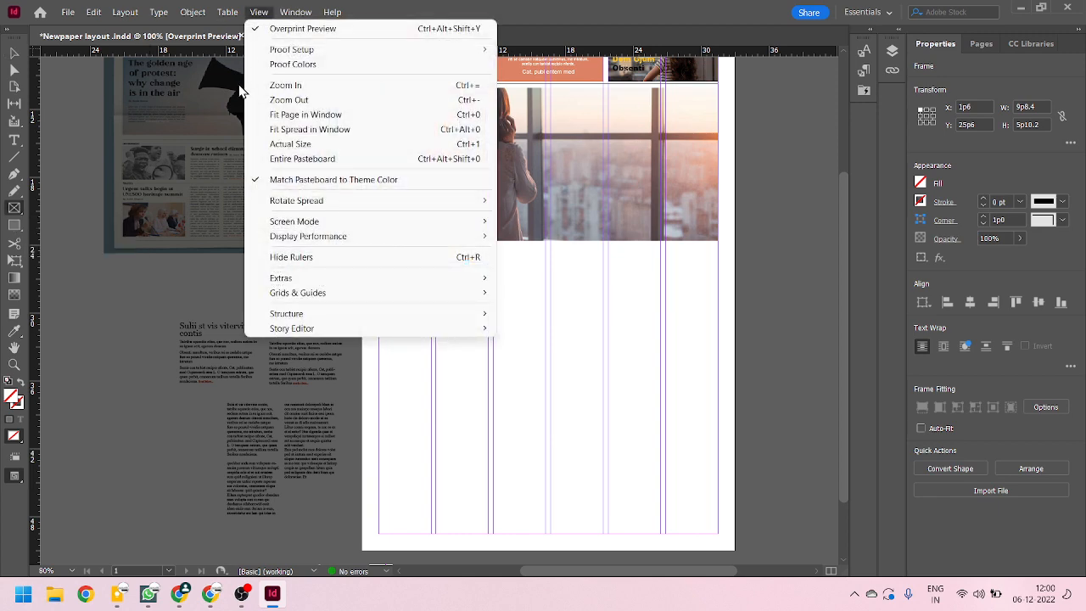
mouse_move(291, 278)
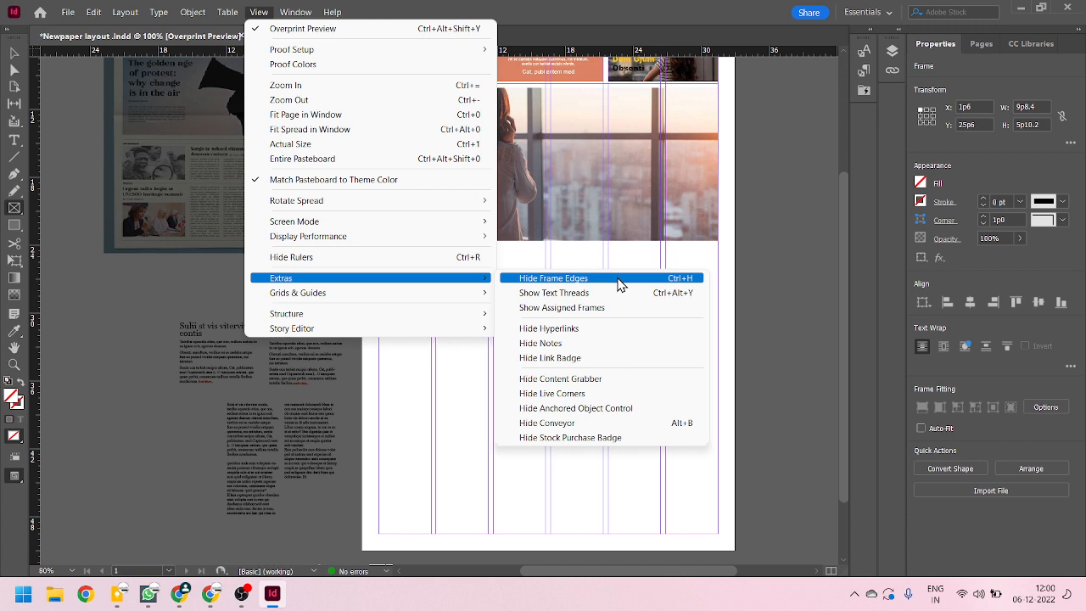
left_click(713, 319)
left_click(469, 345)
left_click(628, 299)
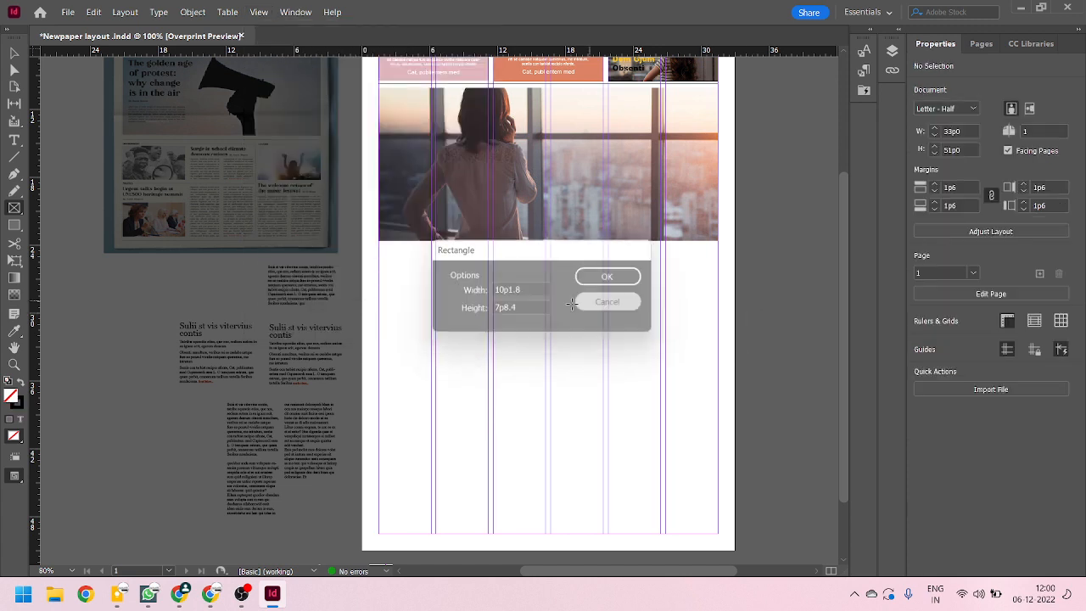
Step: Select the empty frame below the photo with the Selection tool and turn on the display of text threads
left_click(13, 55)
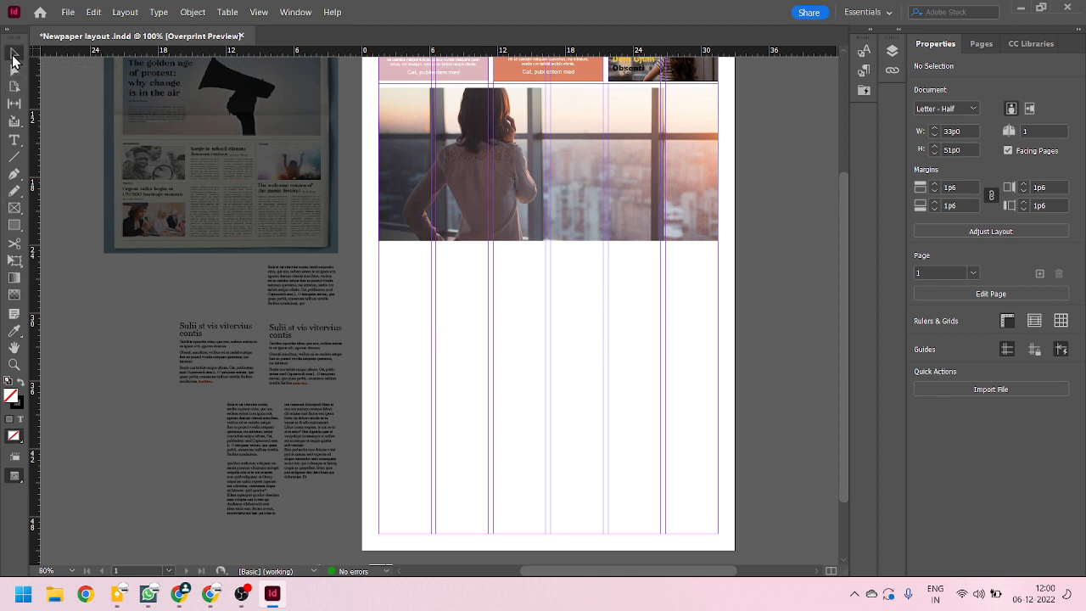
left_click_drag(366, 239, 436, 340)
left_click(296, 12)
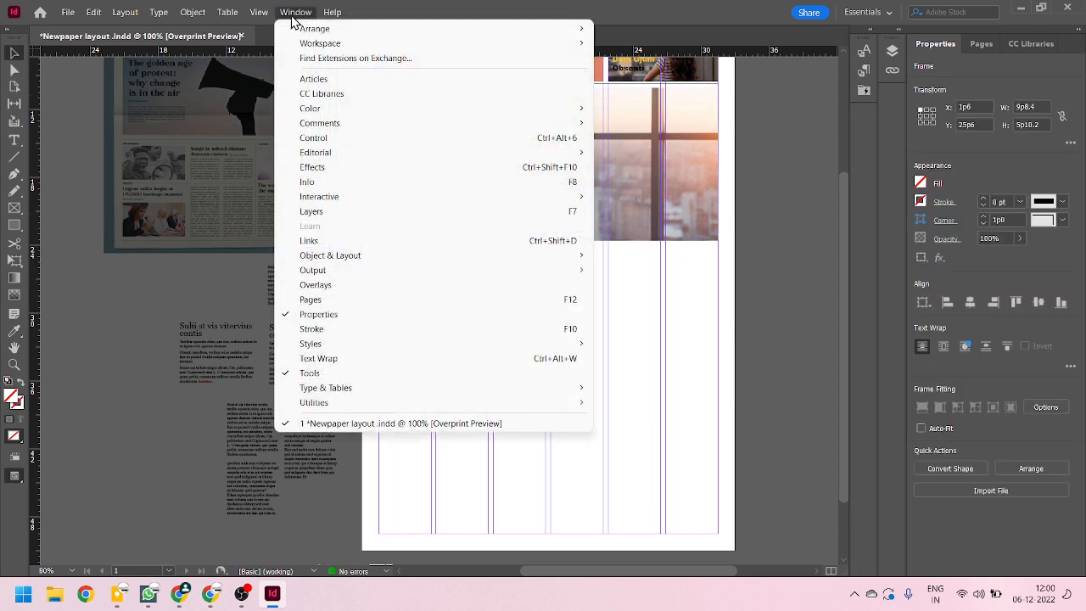
mouse_move(347, 281)
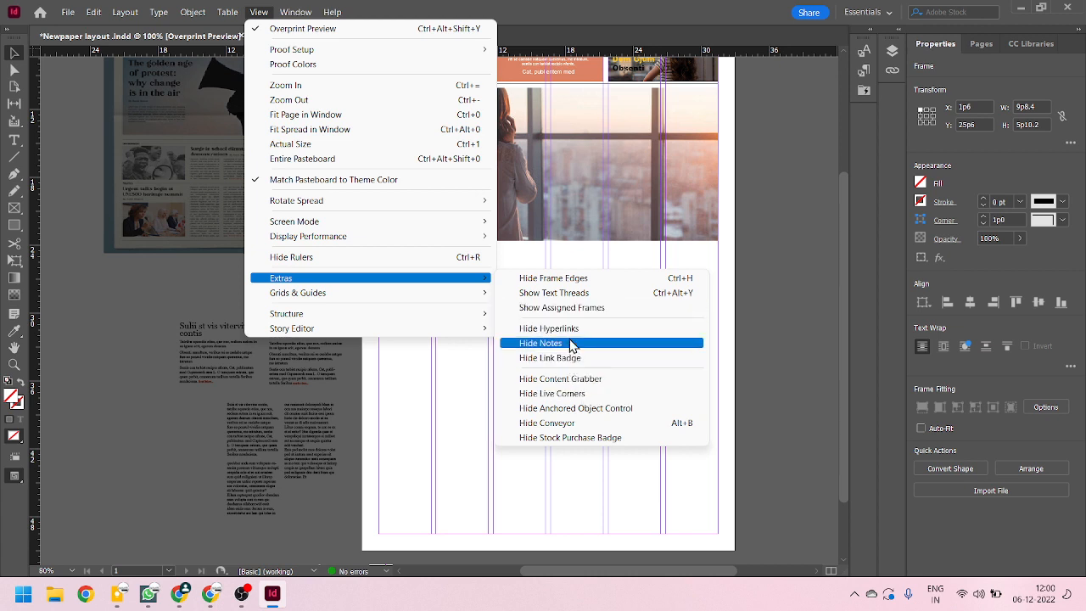
left_click(560, 295)
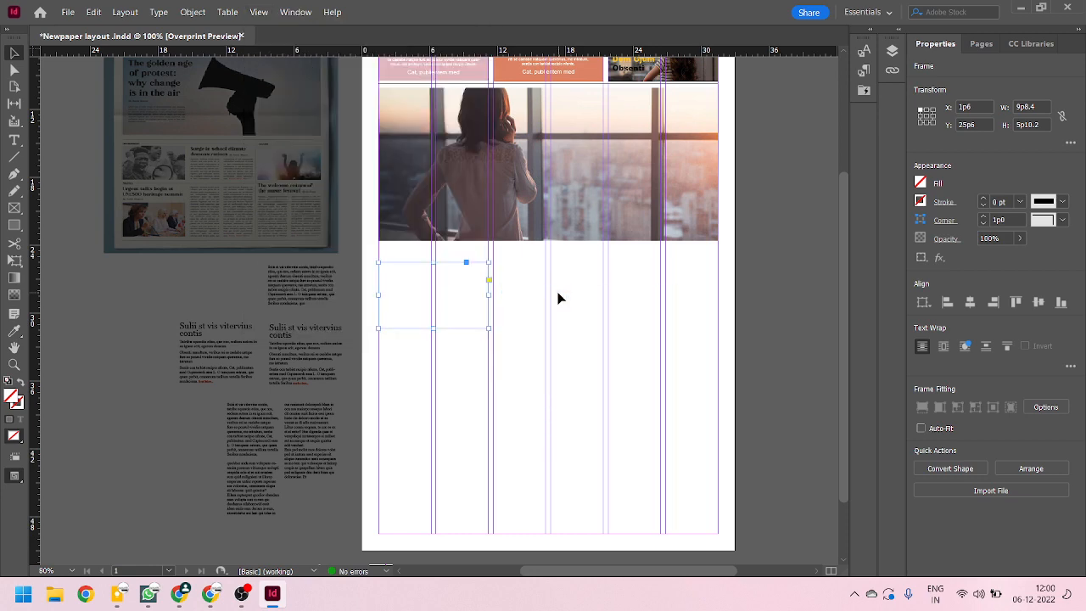
left_click(492, 359)
left_click(407, 303)
Step: Hide the conveyor through the extras display options and deselect the frame
left_click(259, 11)
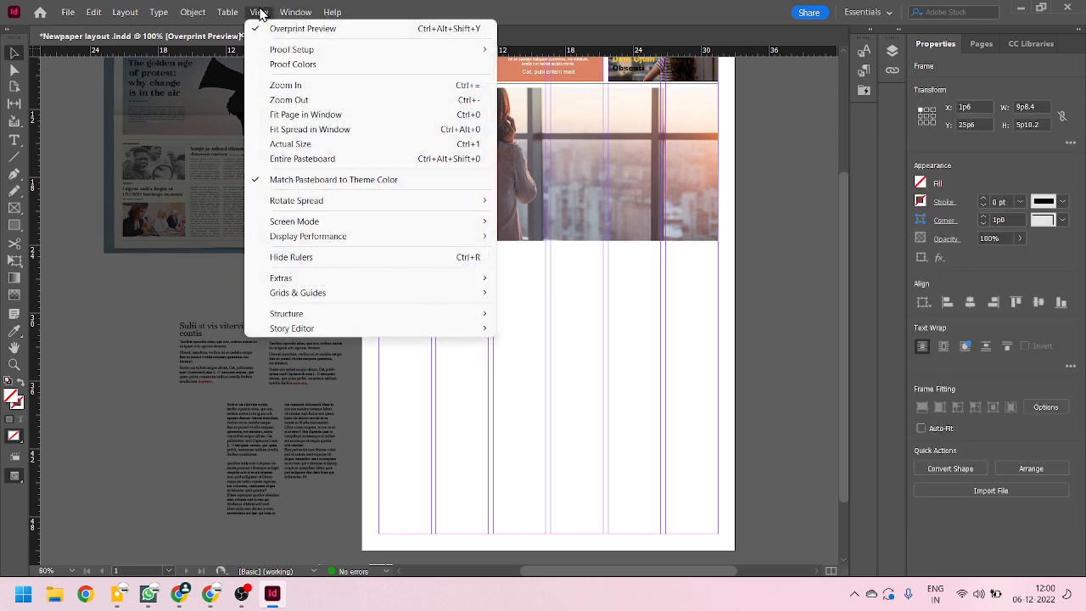
mouse_move(383, 284)
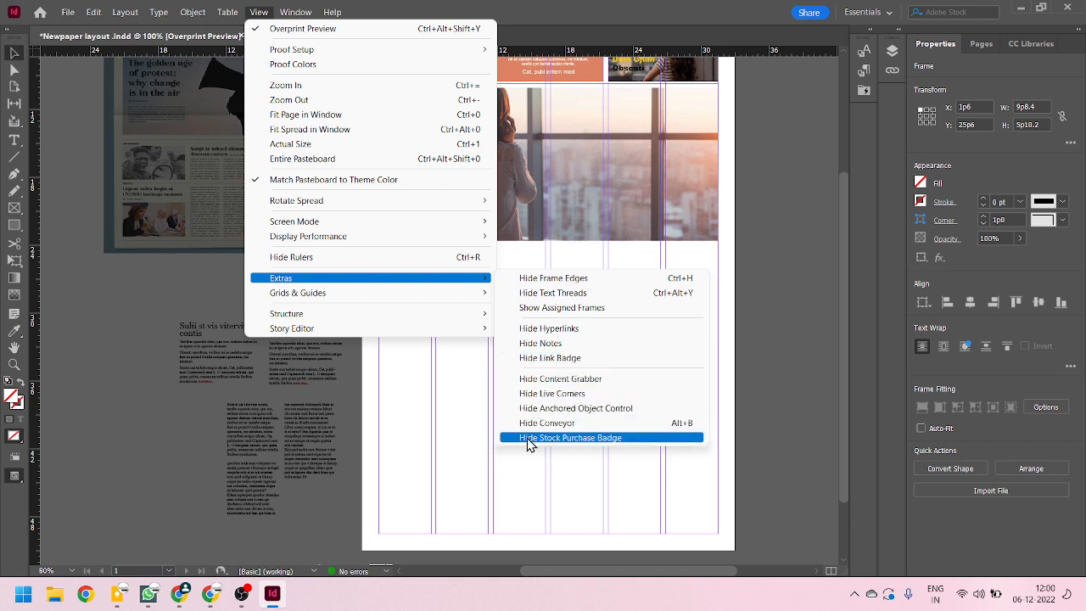
left_click(543, 438)
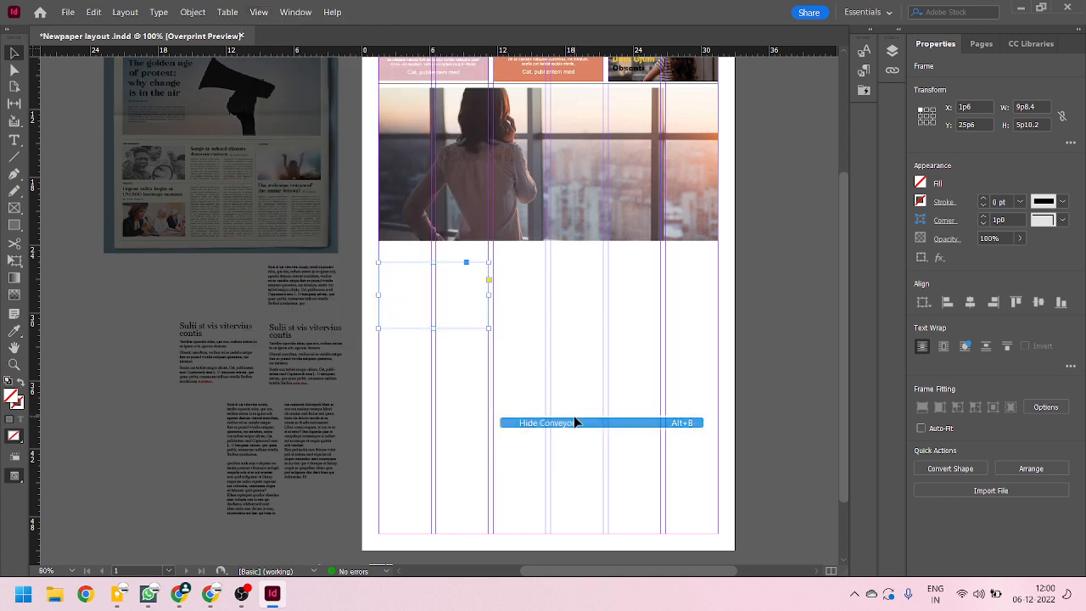
left_click(526, 388)
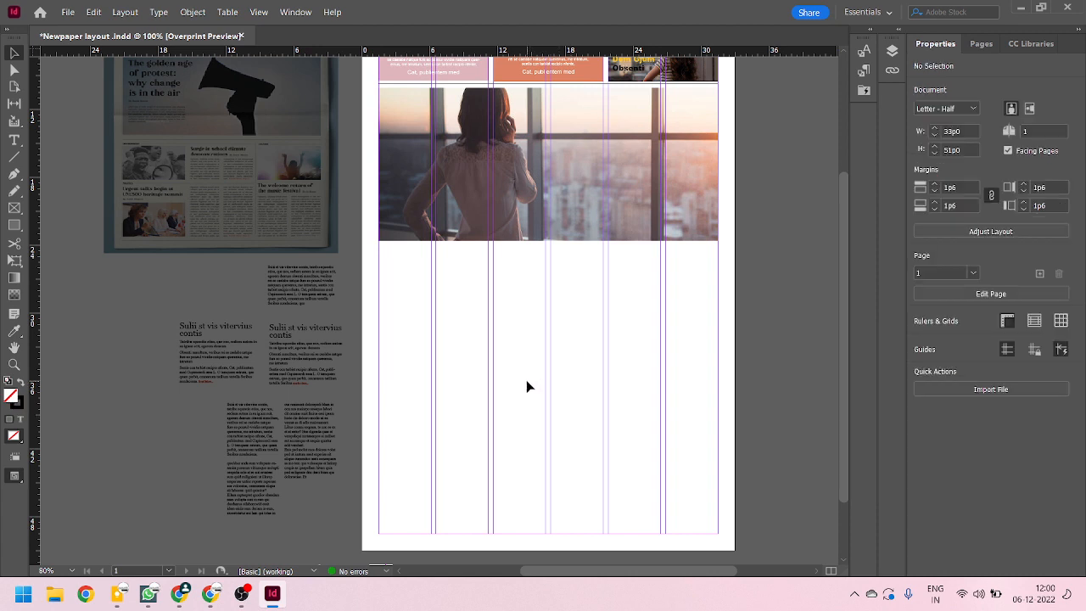
Step: Turn off Overprint Preview so the frame edges are displayed on the page
key("alt+h")
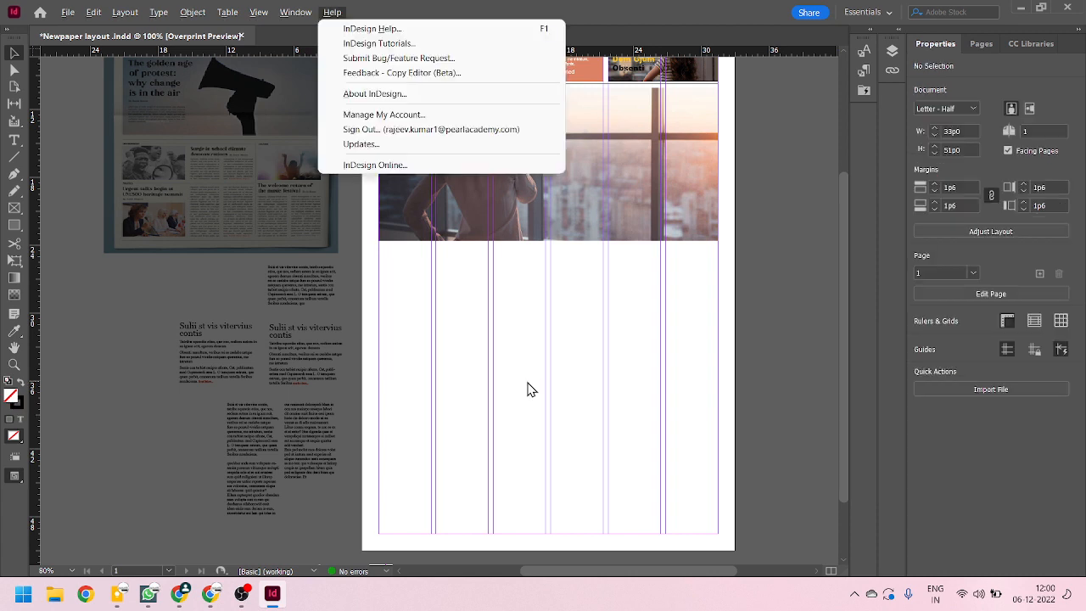
key("Escape")
left_click(295, 12)
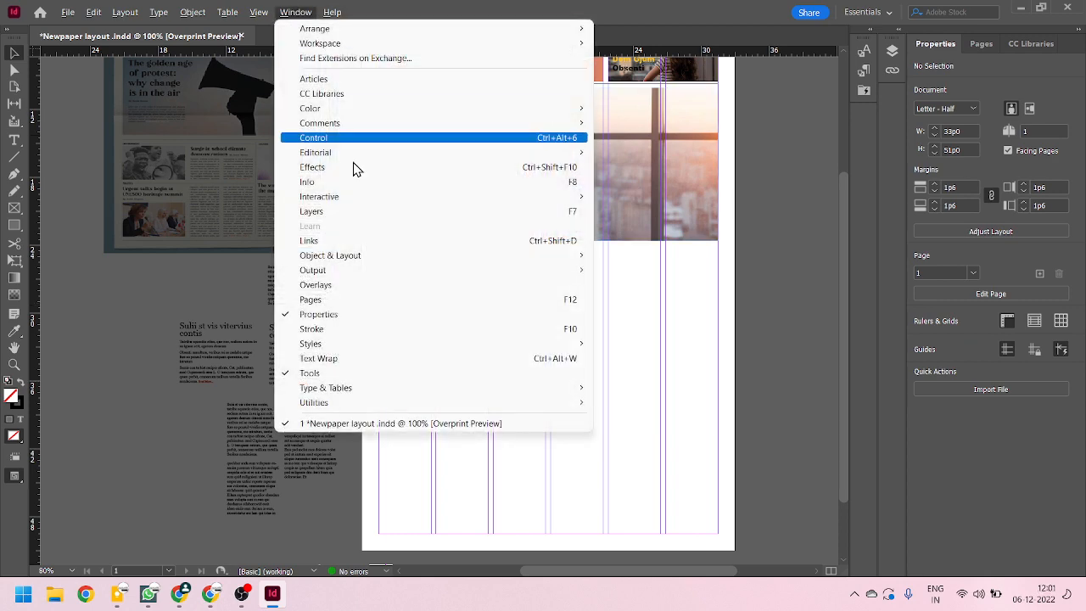
mouse_move(255, 13)
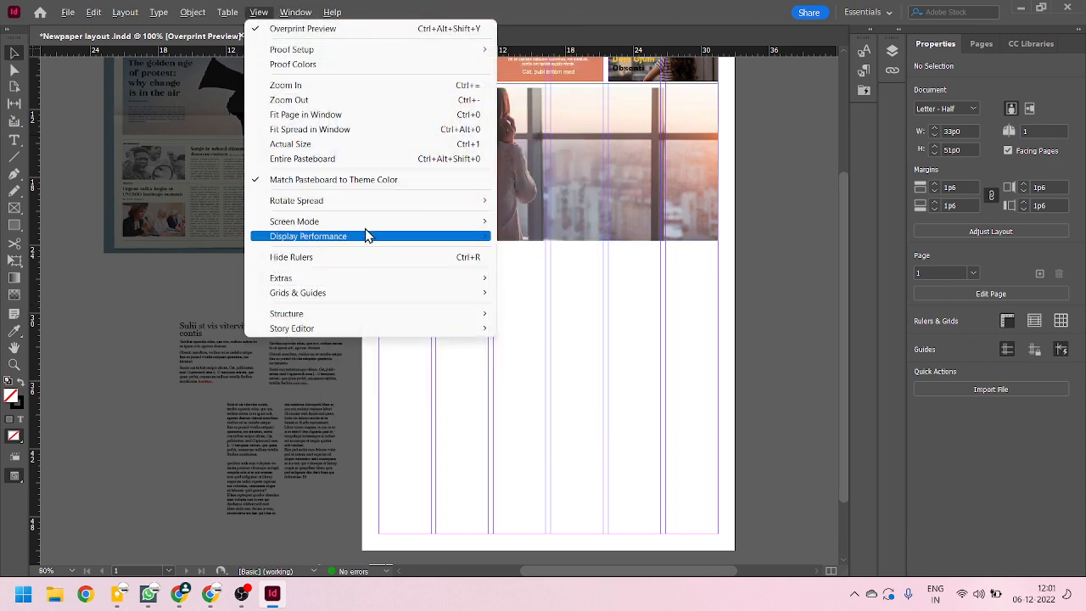
mouse_move(368, 229)
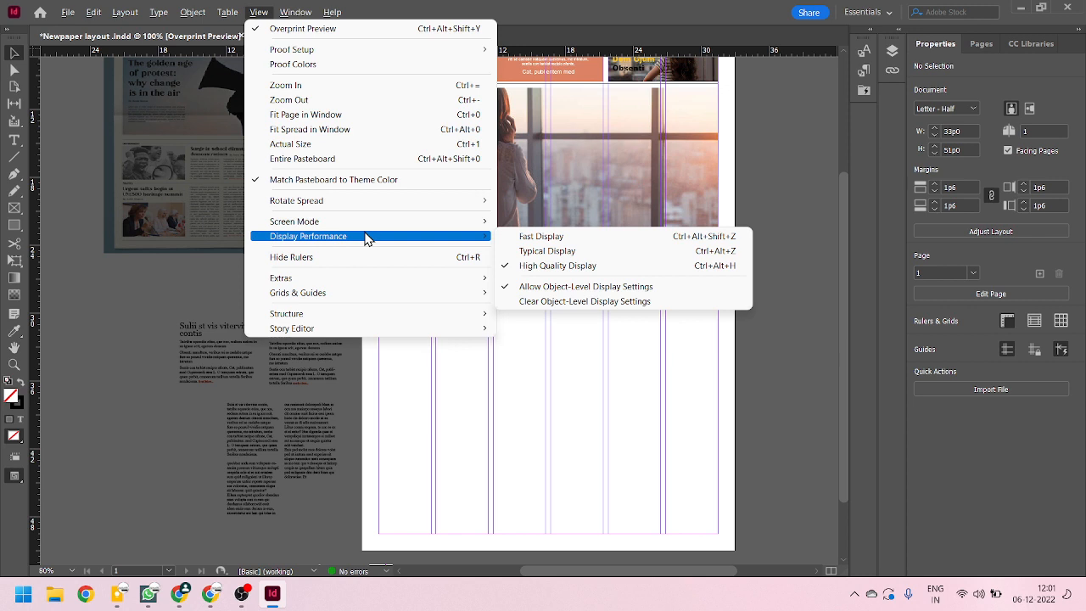
left_click(323, 33)
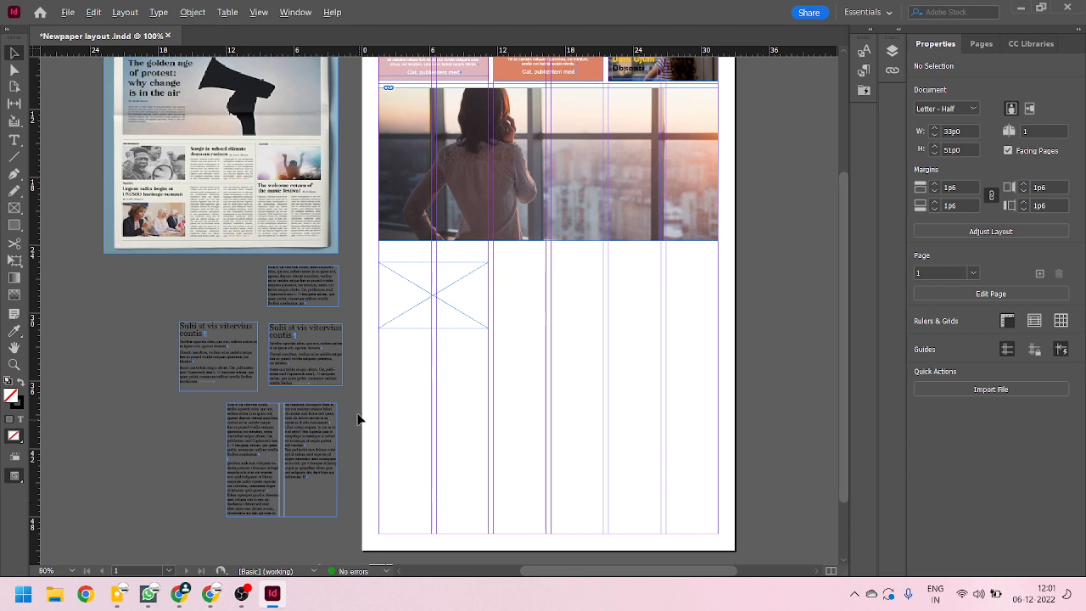
Step: Examine the text frames on the pasteboard, the reference newspaper image and the empty frame below the photo
scroll(195, 364, "up", 4)
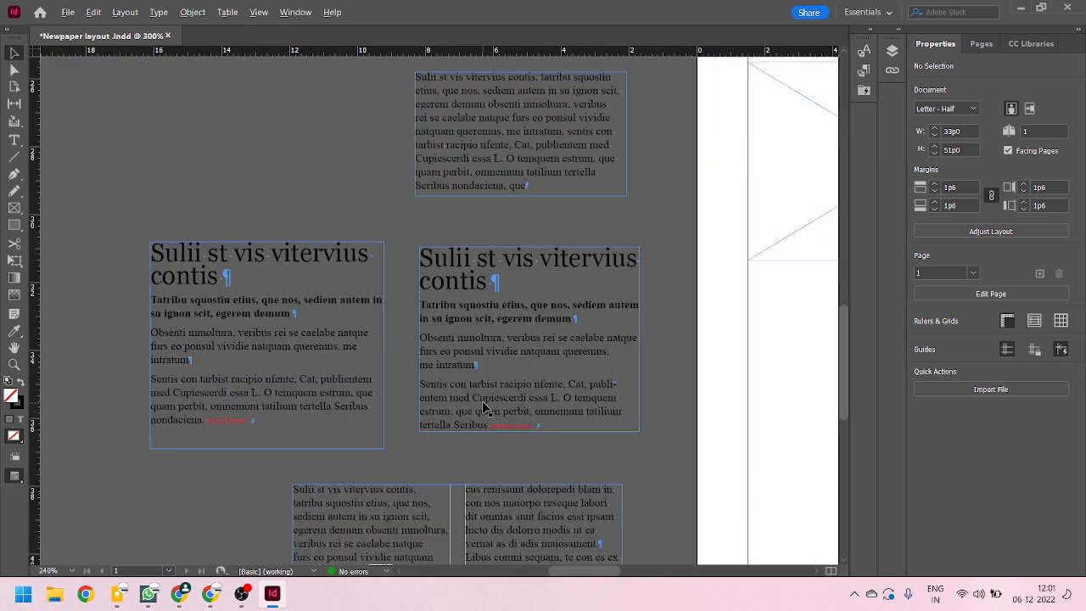
scroll(484, 412, "down", 3)
scroll(475, 420, "down", 2)
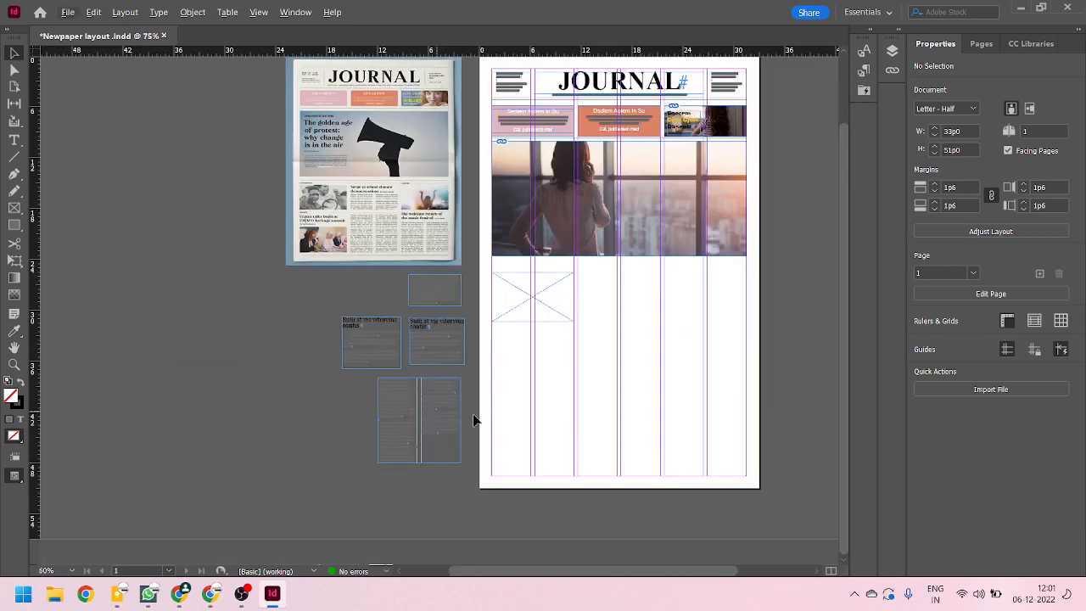
scroll(536, 347, "up", 3)
scroll(415, 386, "down", 1)
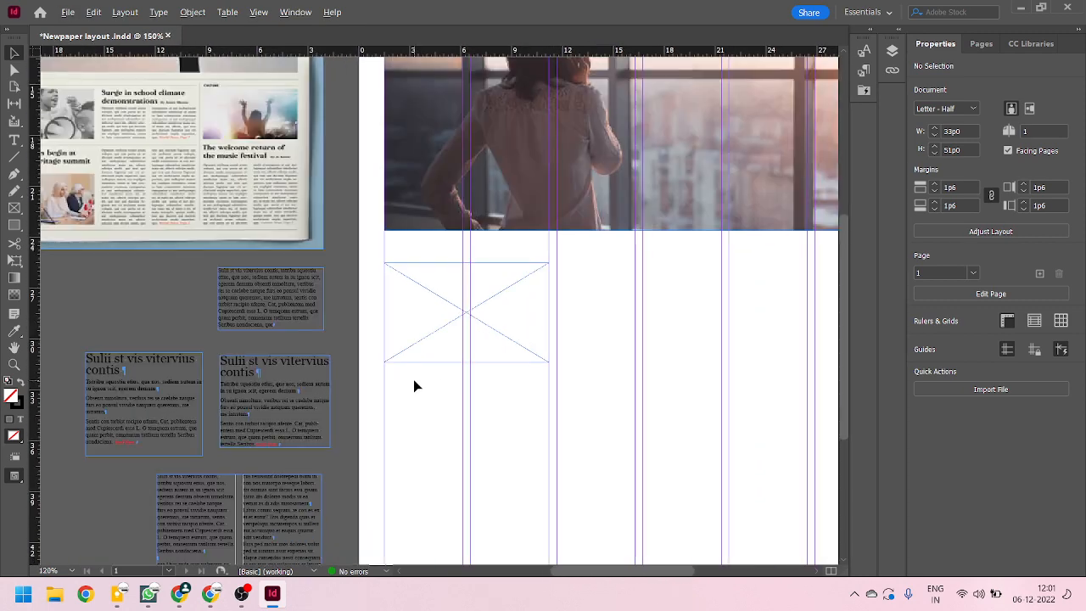
scroll(220, 386, "up", 3)
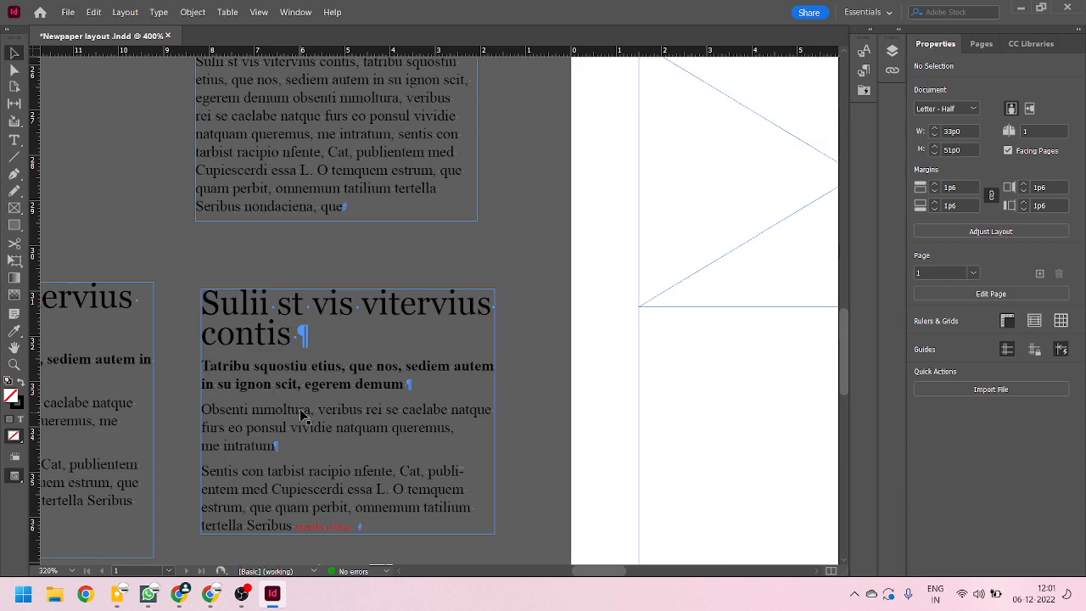
scroll(326, 376, "down", 4)
scroll(326, 376, "down", 2)
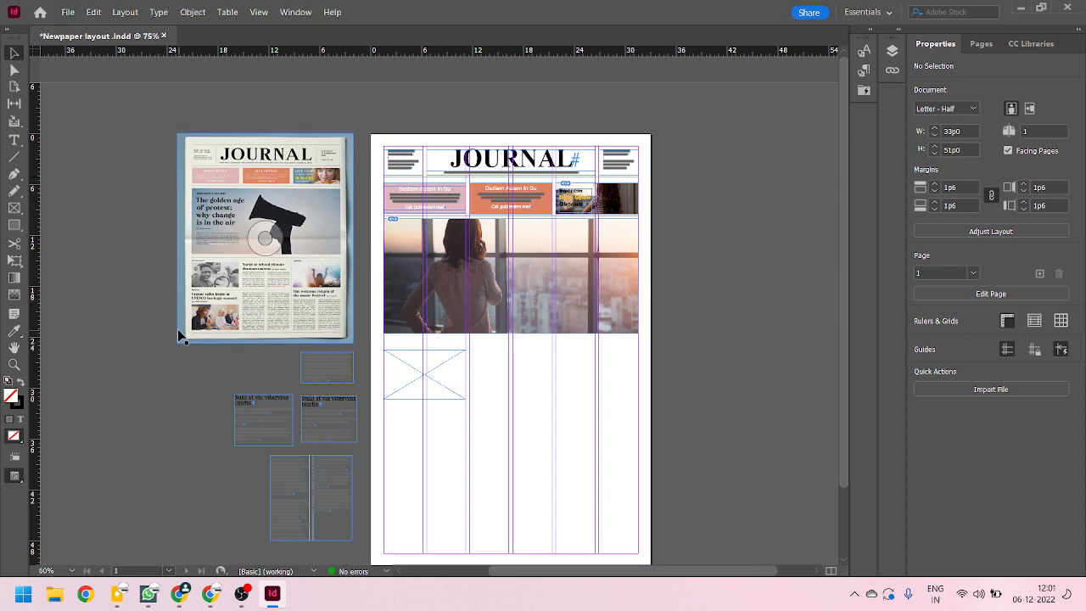
scroll(203, 333, "up", 1)
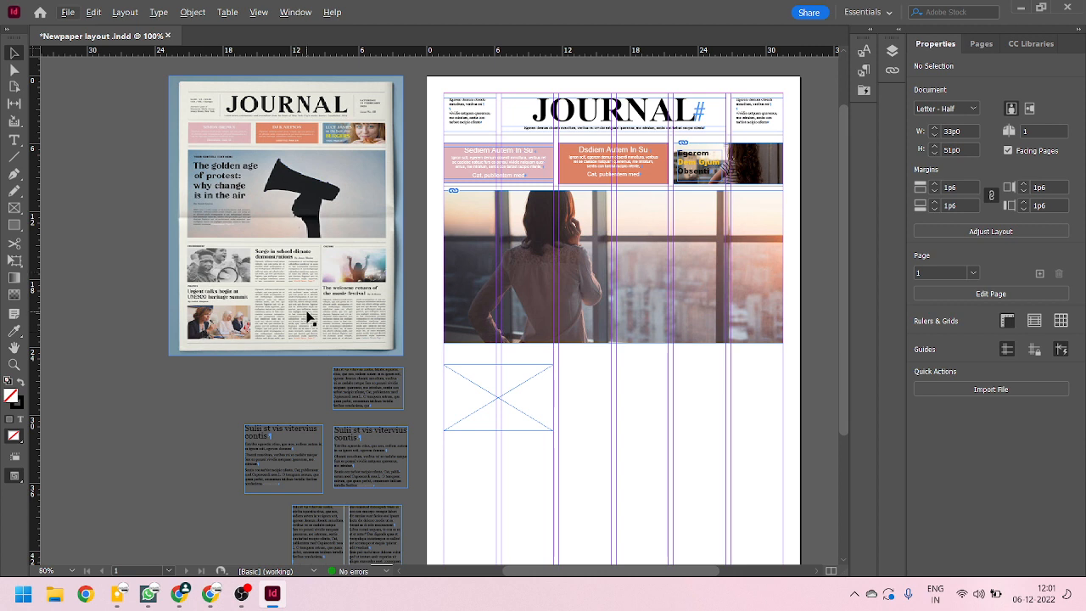
Step: Toggle Overprint Preview on and back off, and hide the hidden characters in the text
key("ctrl+alt+shift+y")
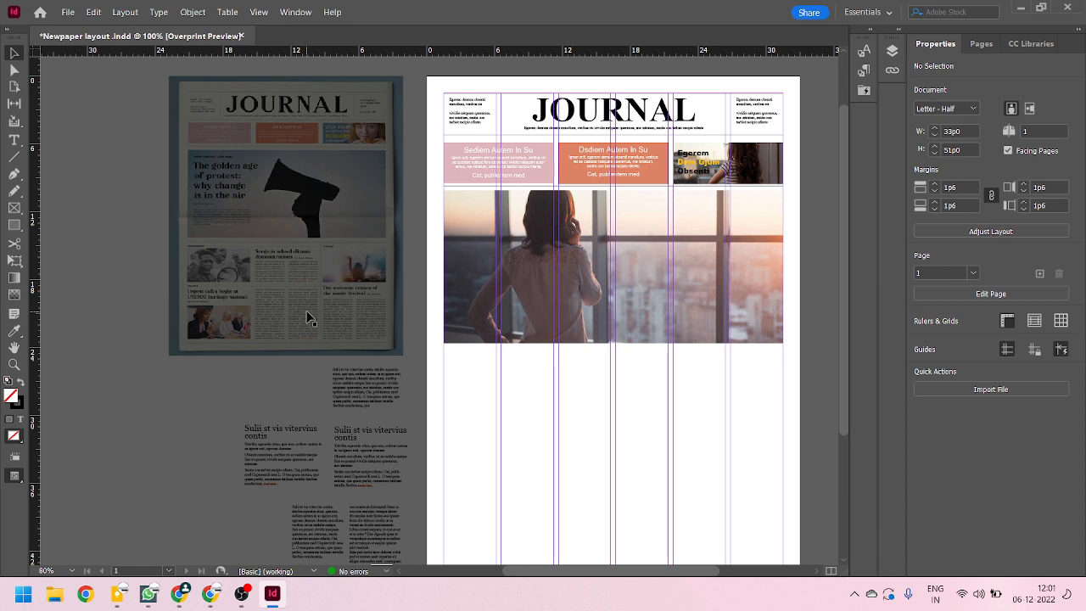
key("ctrl+alt+shift+y")
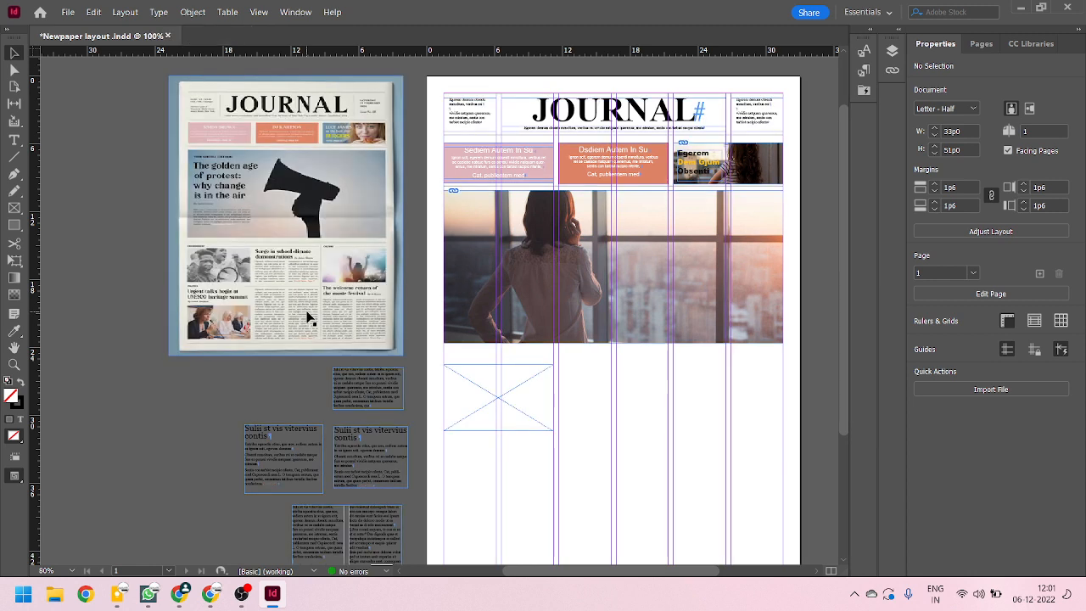
left_click(159, 12)
left_click(207, 488)
Step: Examine the frame edges across the page and pasteboard and look through the available screen modes
scroll(185, 448, "down", 3)
scroll(184, 443, "down", 1)
scroll(551, 233, "up", 2)
scroll(456, 366, "down", 2)
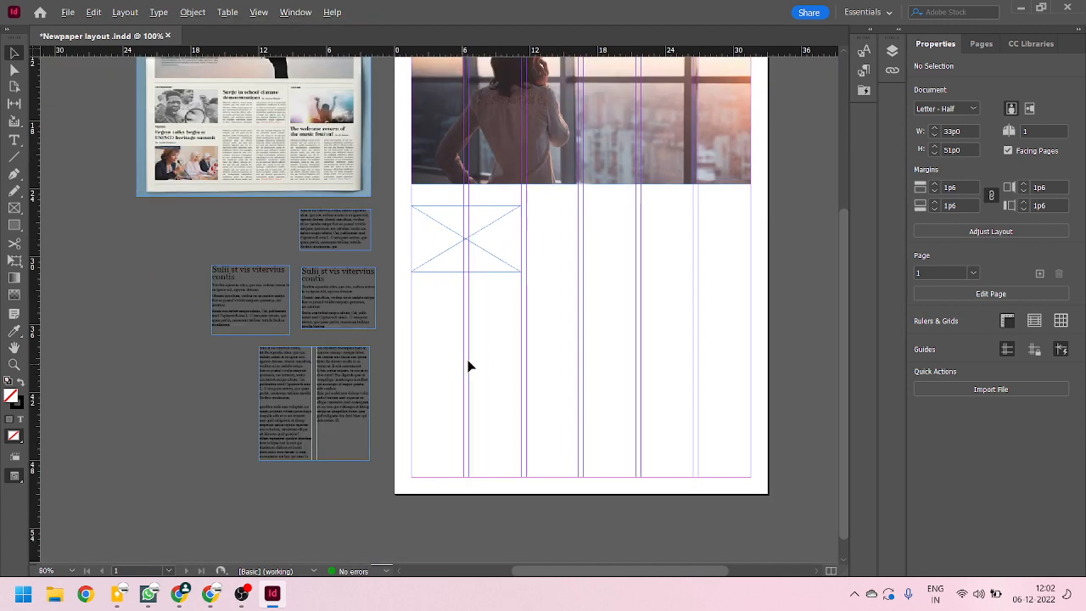
scroll(526, 230, "up", 1)
scroll(524, 219, "up", 1)
scroll(519, 291, "up", 3)
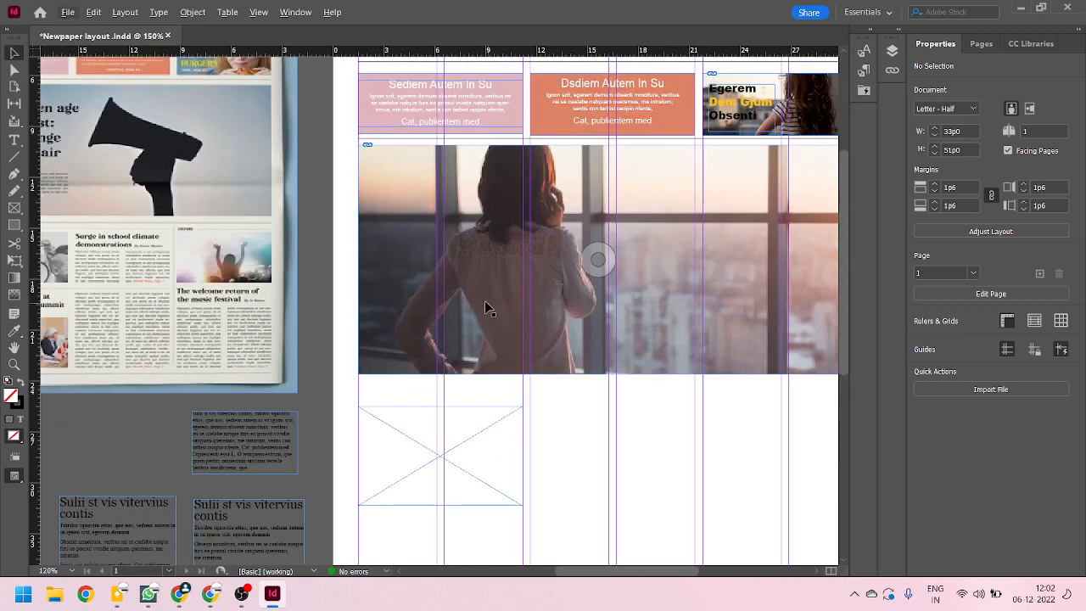
scroll(487, 308, "down", 3)
scroll(552, 266, "up", 1)
scroll(485, 277, "down", 1)
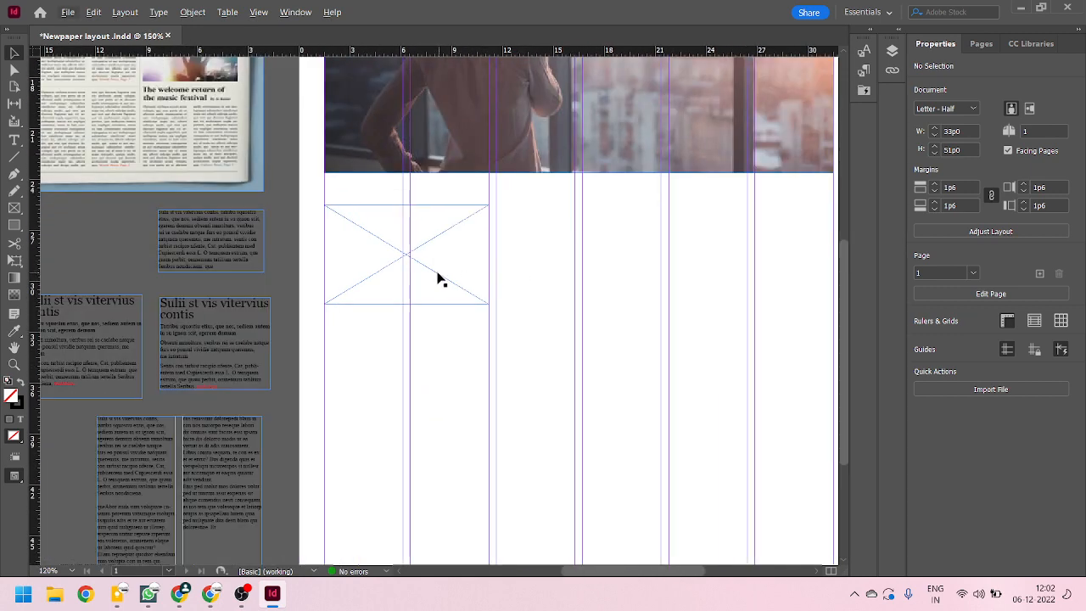
scroll(478, 262, "down", 2)
scroll(436, 274, "up", 1)
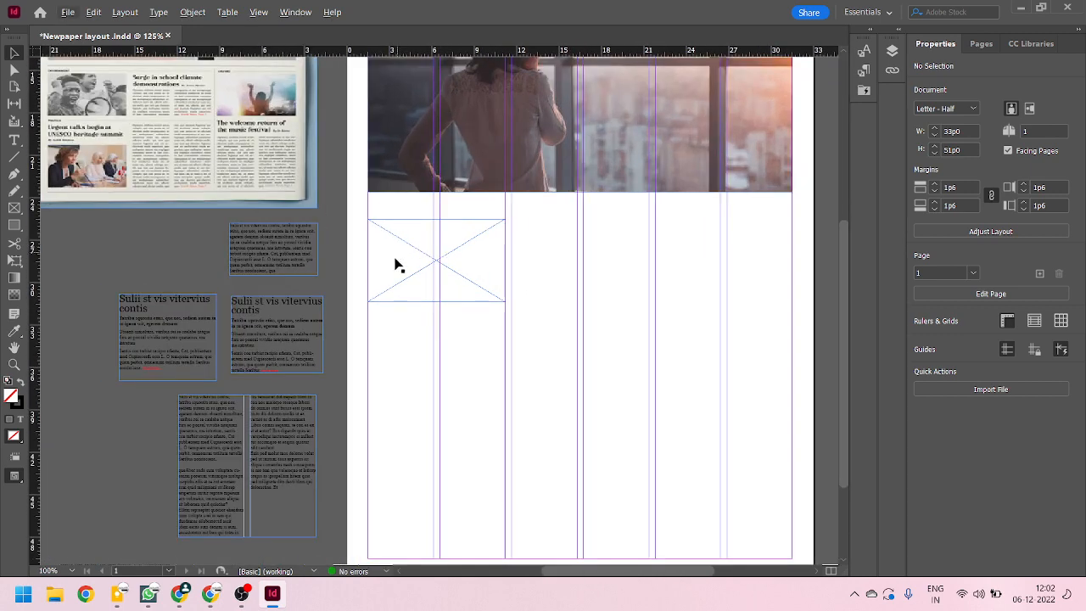
left_click(15, 480)
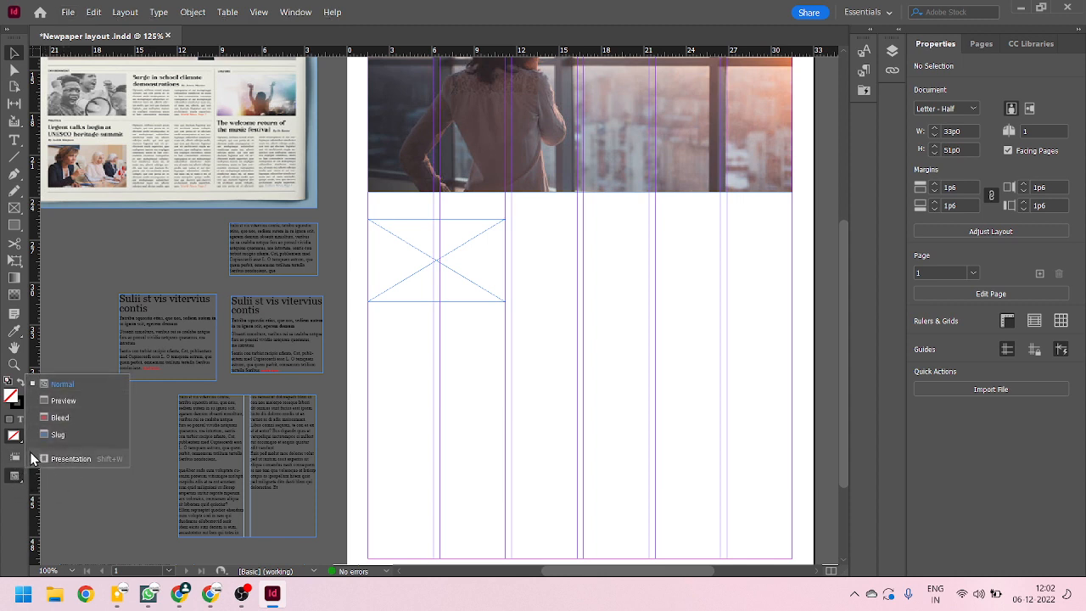
left_click(83, 477)
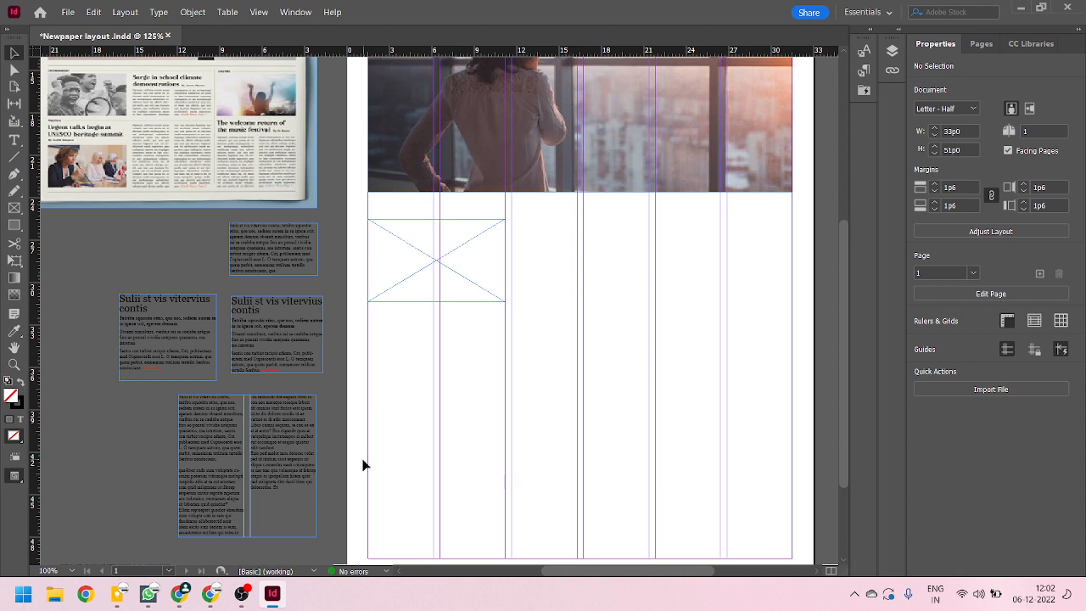
Step: Shorten the empty frame below the photo from its bottom edge to a height of about 5p5
scroll(385, 386, "up", 5)
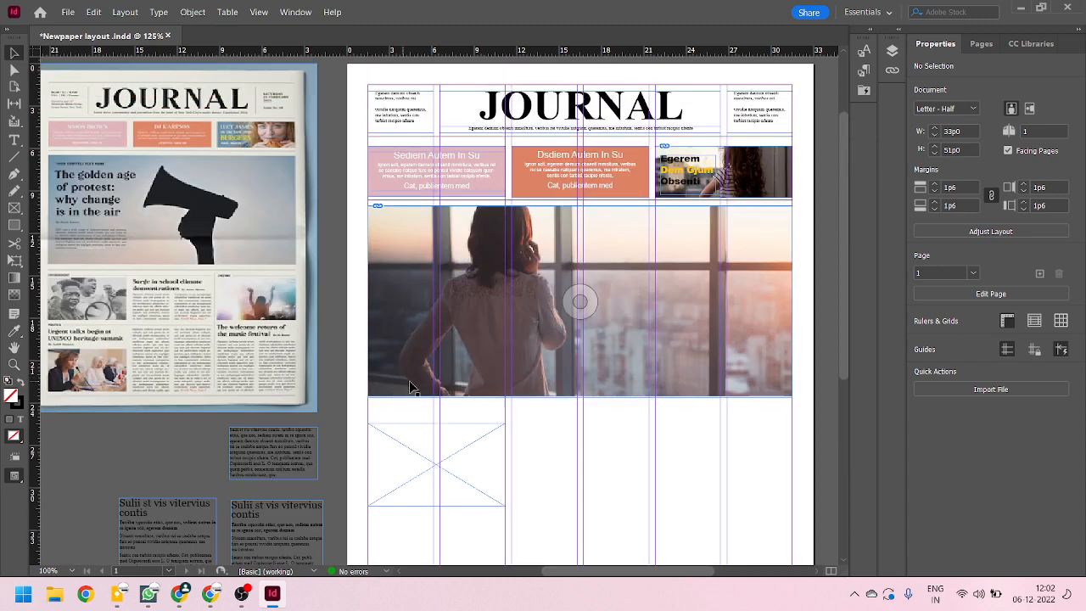
scroll(487, 277, "down", 5)
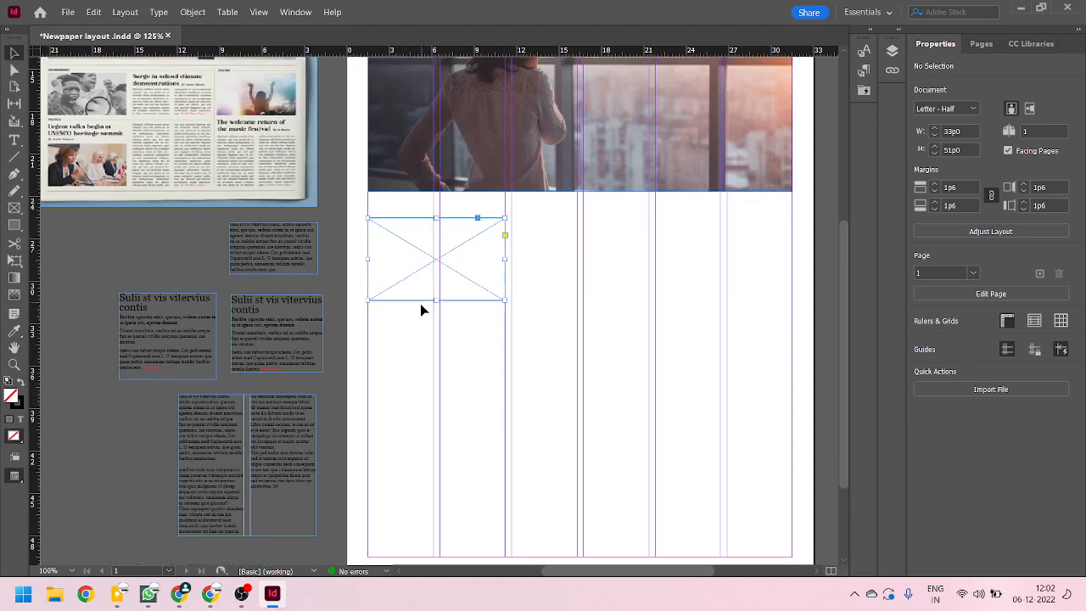
left_click(436, 301)
left_click_drag(437, 300, 436, 294)
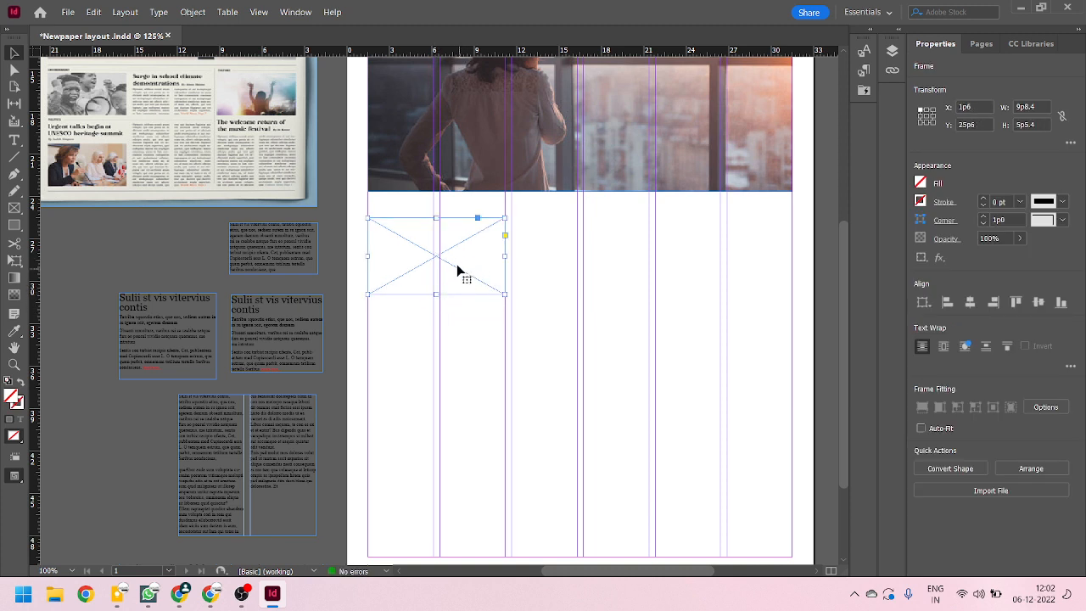
Step: Duplicate the empty frame lower in the same columns at about Y 34p8, and again level with the original in the last two columns
left_click_drag(459, 250, 463, 379)
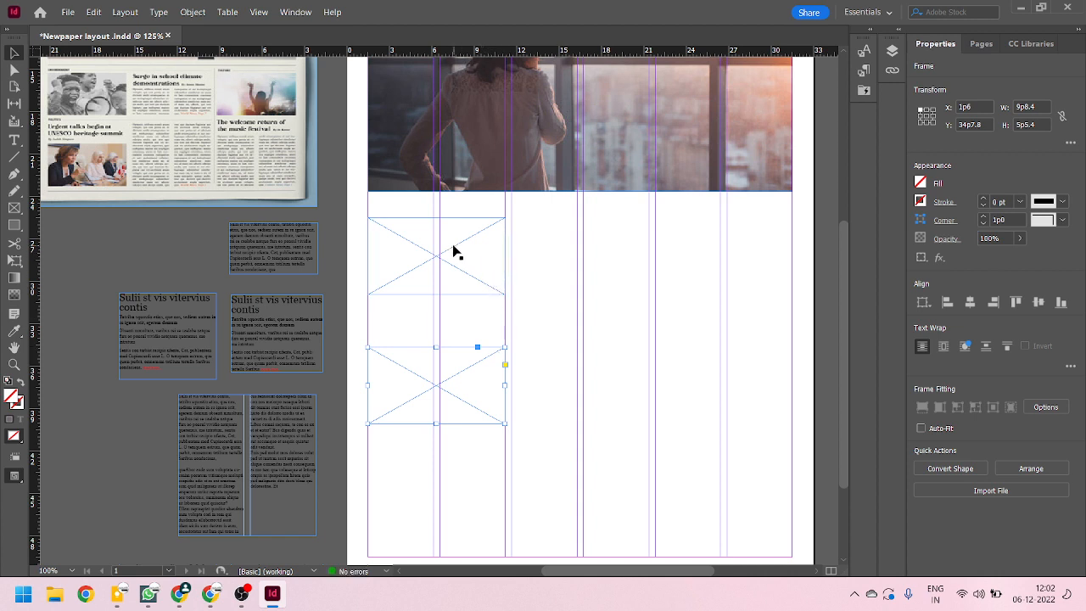
left_click_drag(454, 252, 740, 254)
left_click(601, 414)
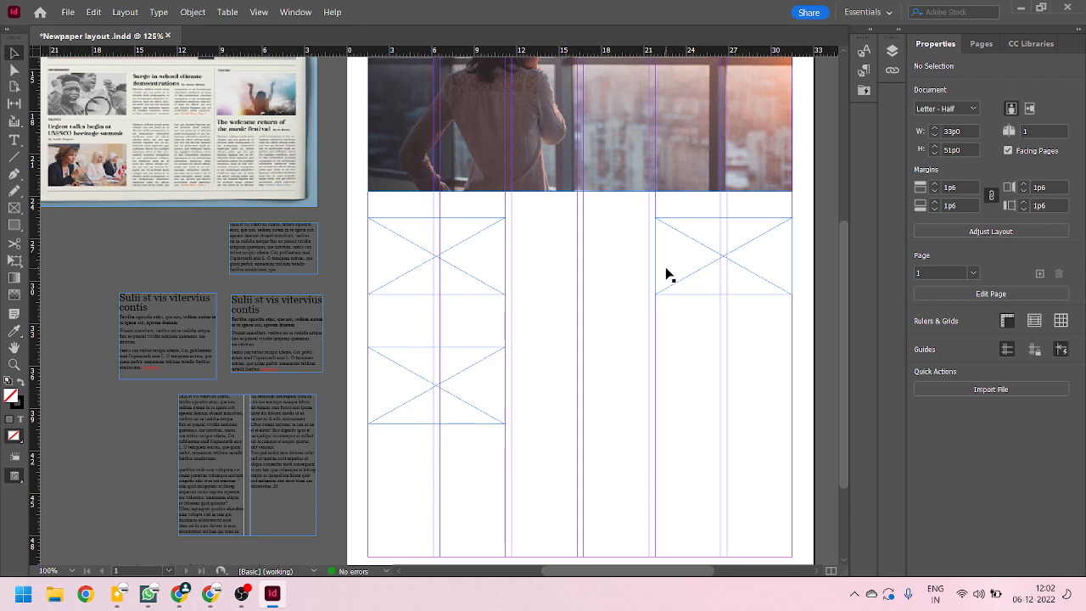
Step: Move the two-column text frame from the pasteboard into the middle columns and delete the closing passage of its second column
left_click_drag(231, 444, 564, 283)
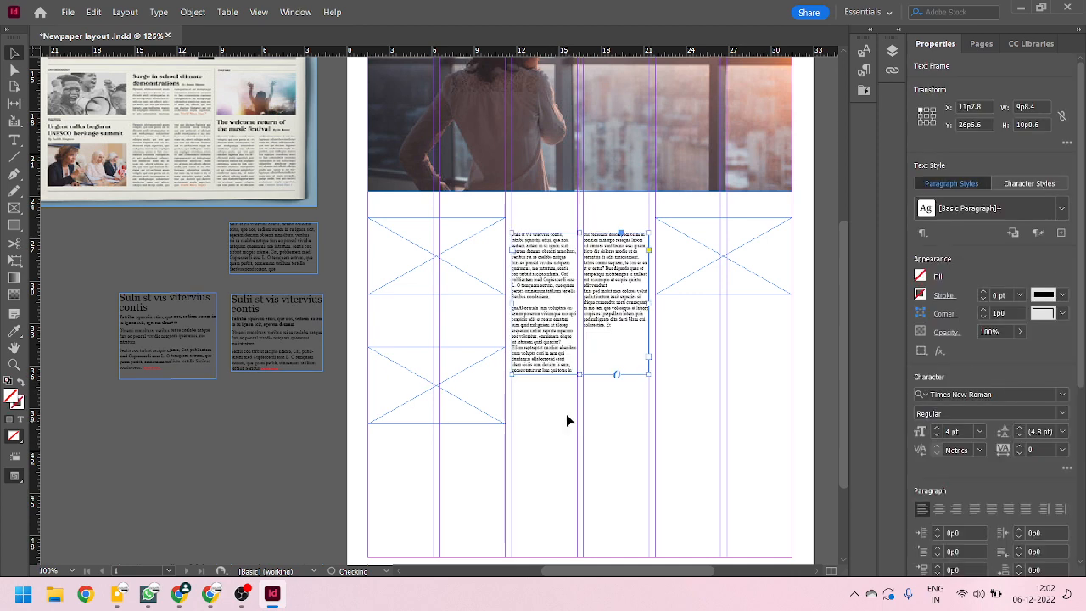
double_click(599, 311)
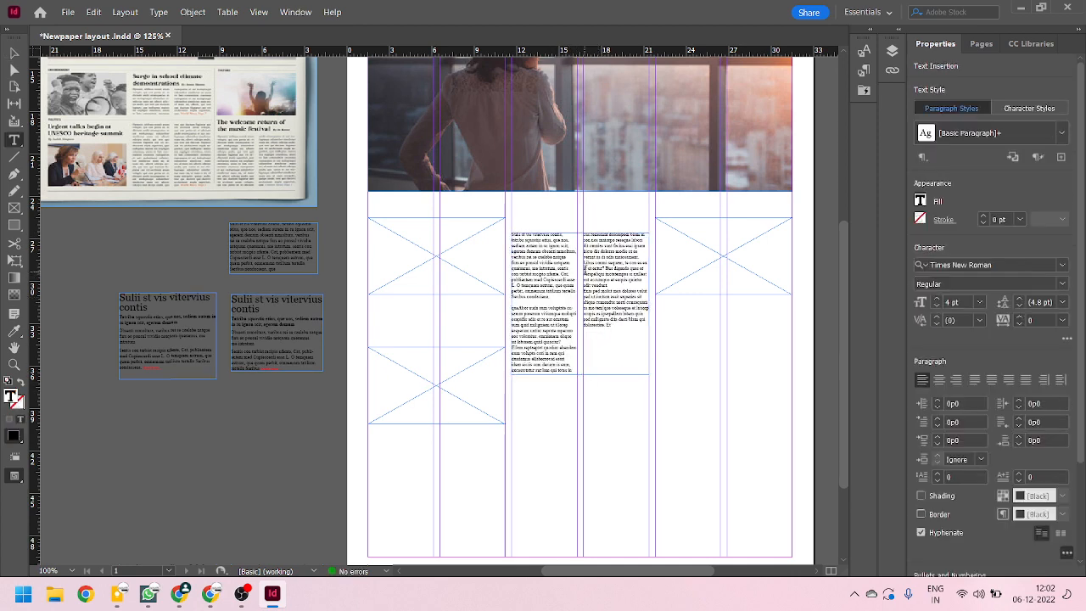
left_click_drag(584, 263, 642, 325)
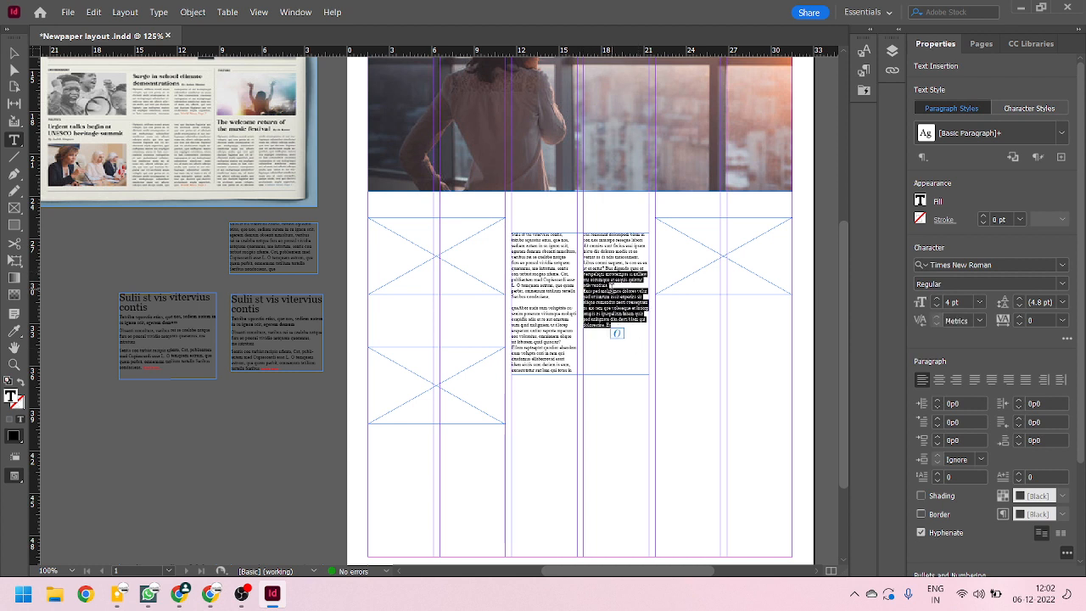
key("BackSpace")
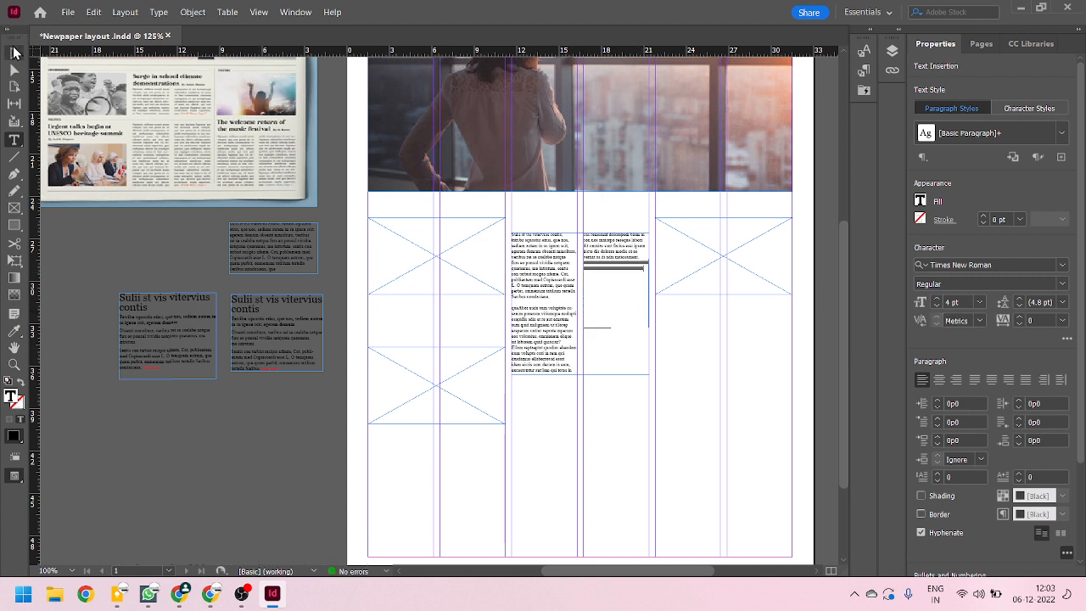
Step: Shorten the two-column text frame to about 4p5 high, level with the bottom of the neighbouring empty frames
left_click(13, 53)
left_click_drag(579, 374, 562, 296)
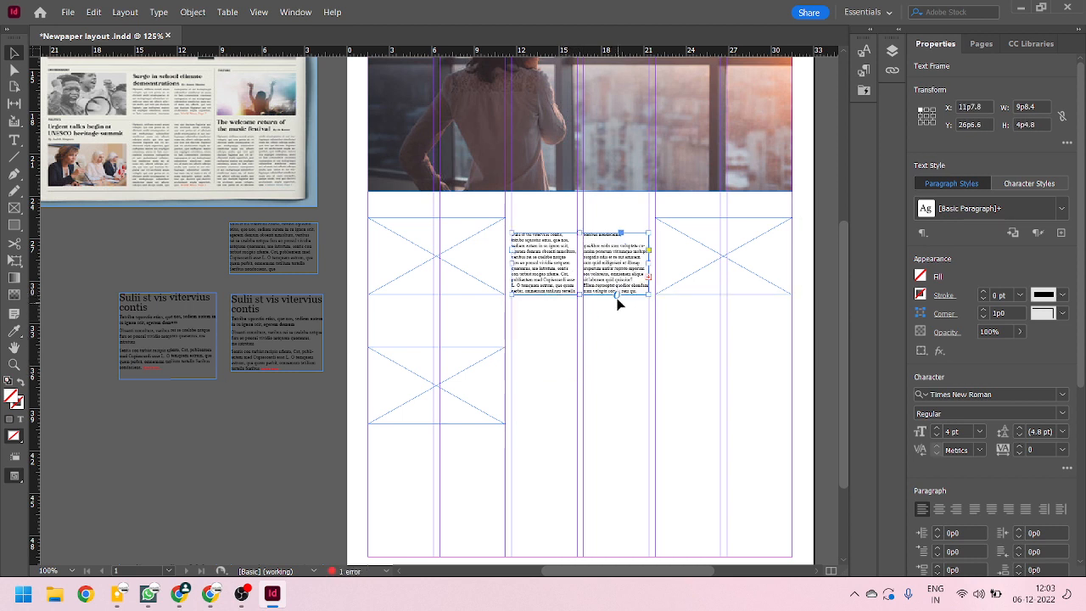
double_click(628, 233)
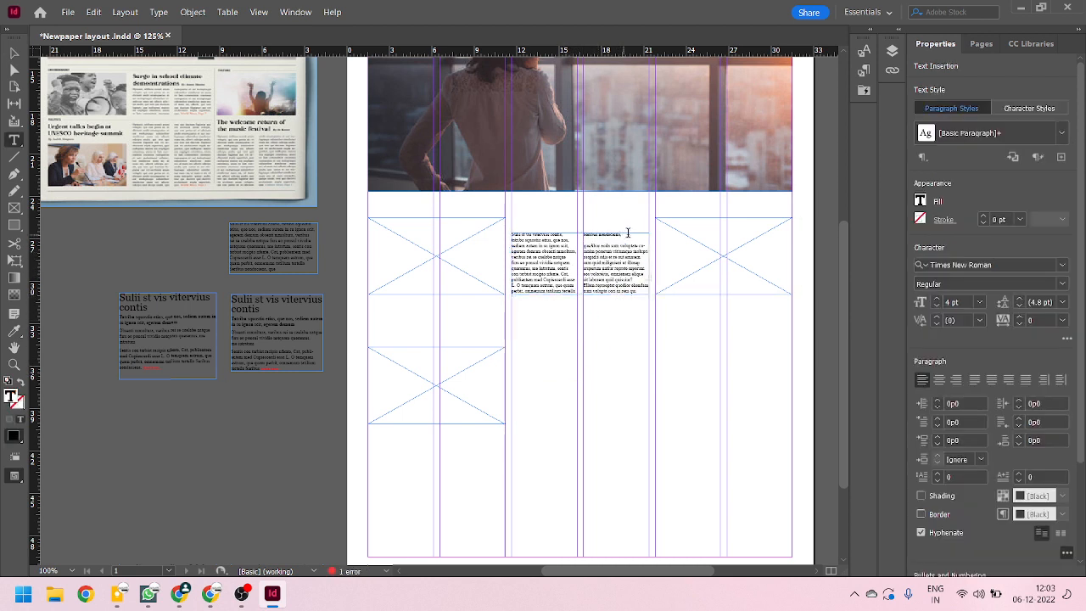
key("ctrl+a")
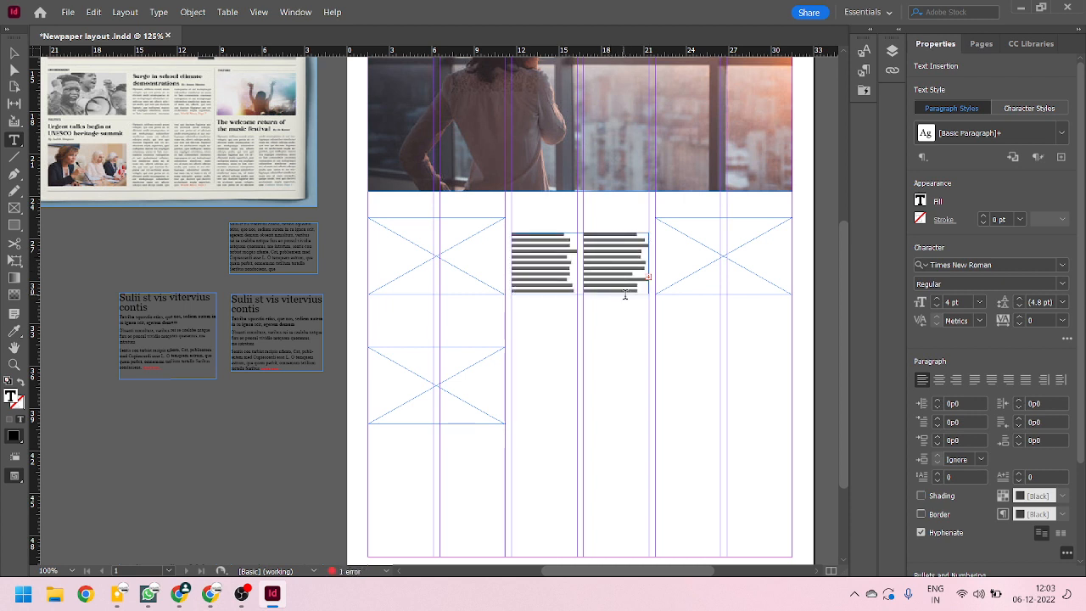
left_click(13, 53)
Step: Delete two more passages of text from the lower half of the text frame's second column
key("ctrl+=")
key("ctrl+=")
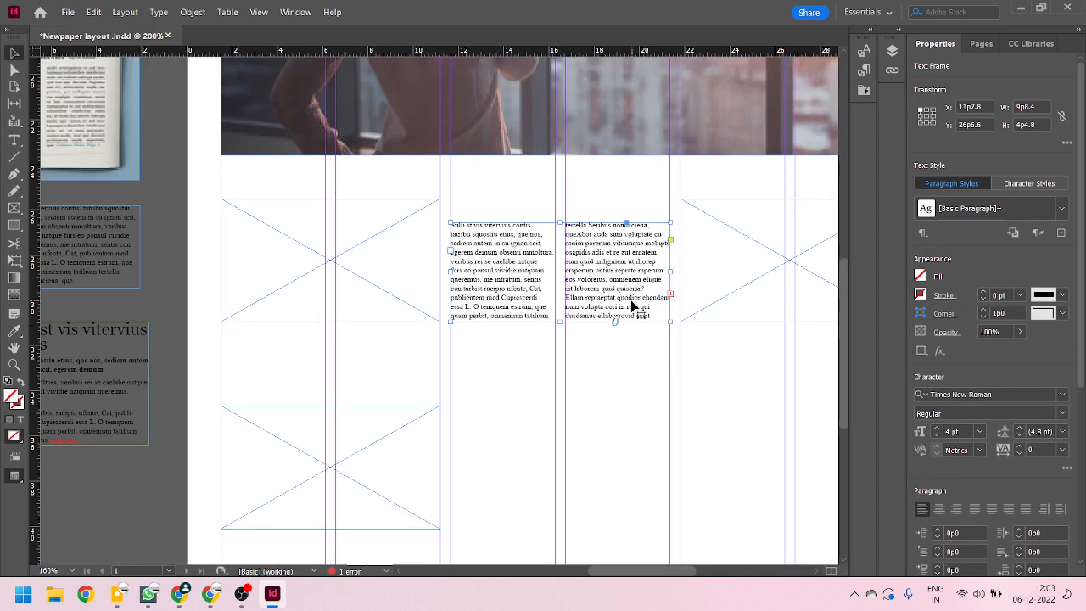
double_click(612, 272)
left_click_drag(609, 278, 696, 330)
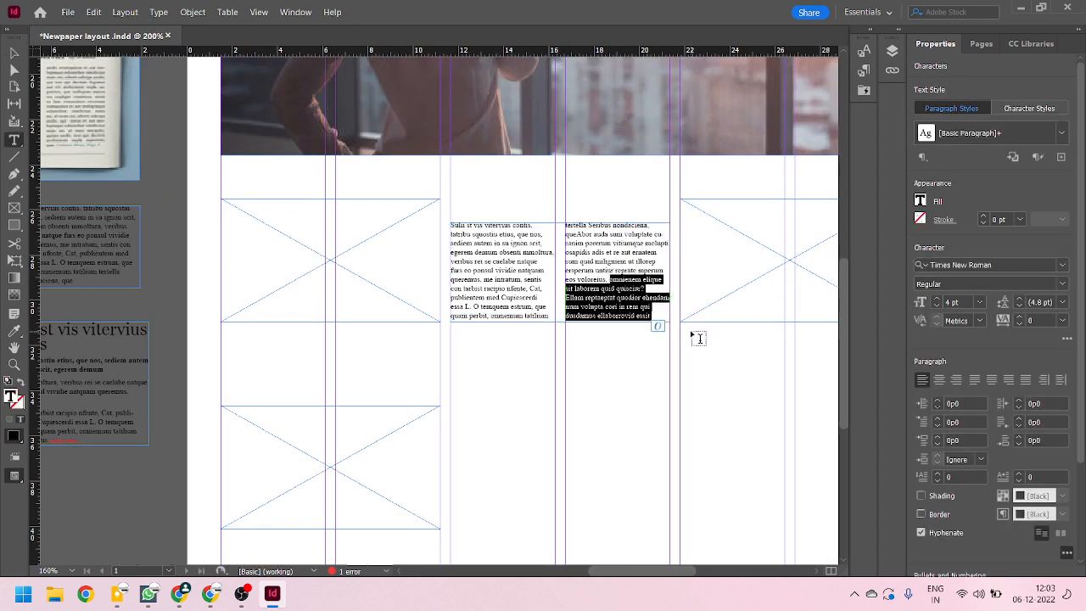
key("BackSpace")
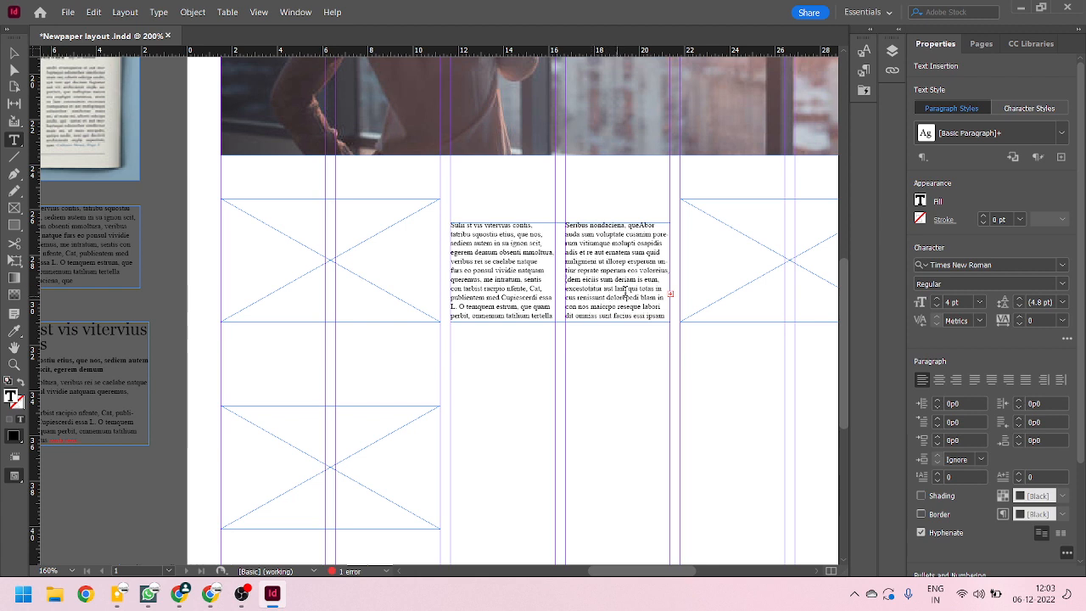
left_click_drag(605, 288, 717, 354)
key("BackSpace")
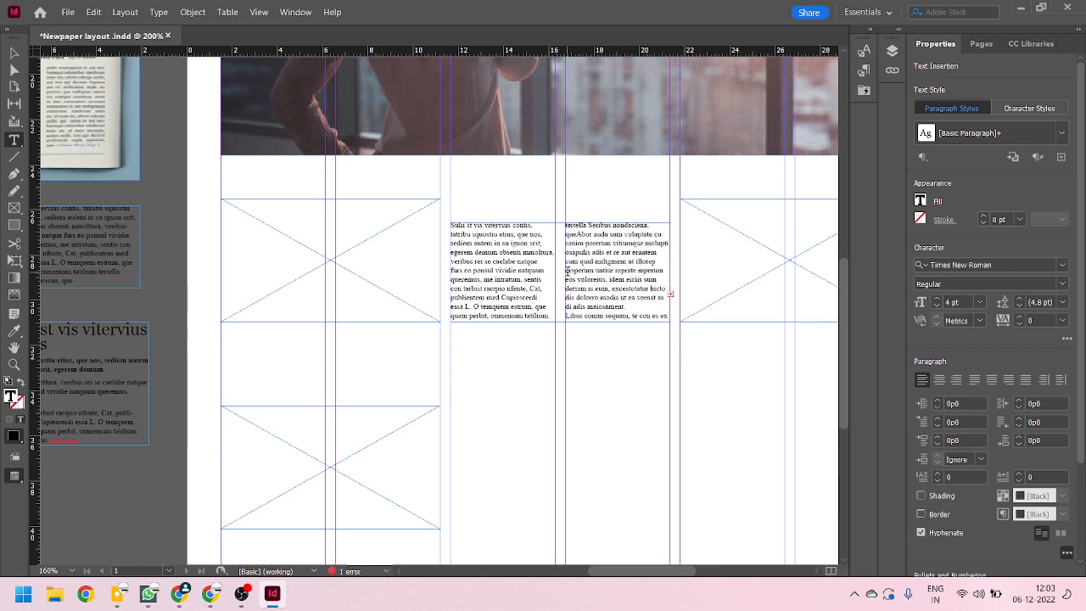
Step: Delete the overflowing lower passage of the text frame's second column and append a copy of its last lines, from "rum vitiumque" onward
left_click_drag(566, 269, 674, 303)
key("BackSpace")
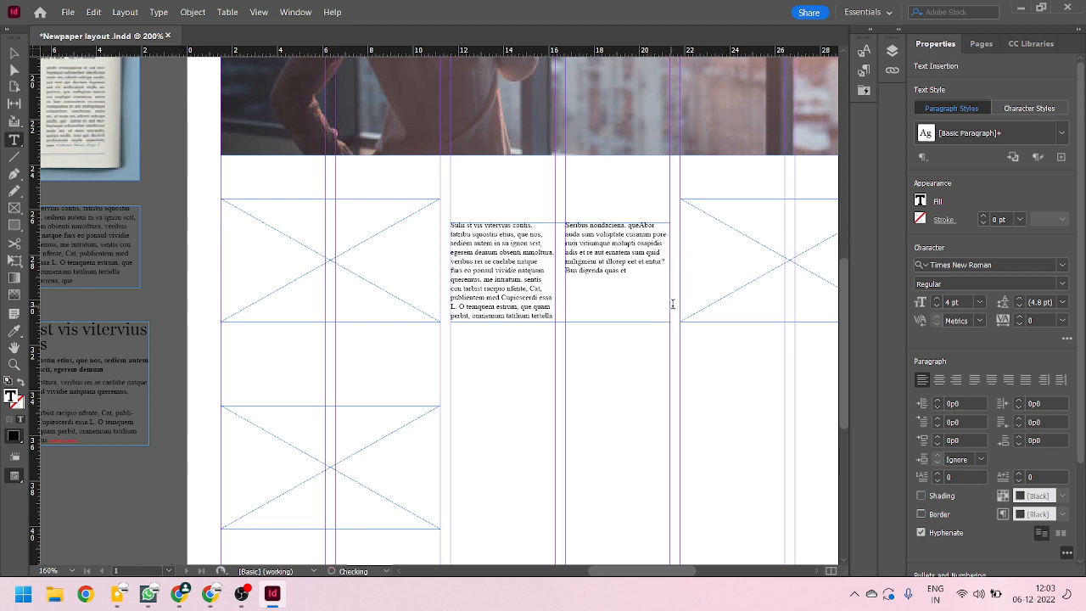
left_click_drag(639, 275, 563, 246)
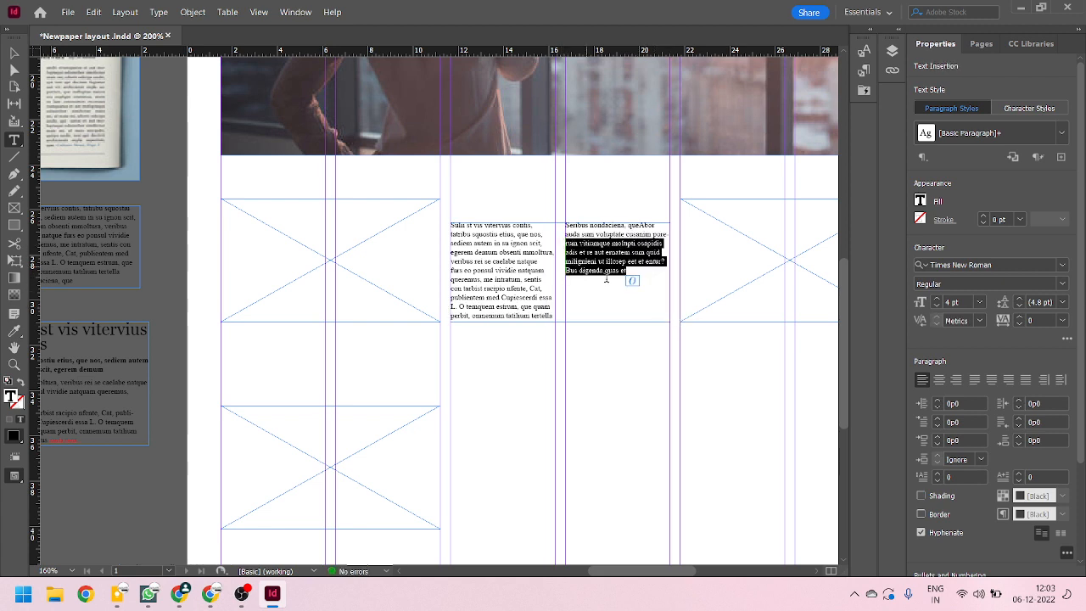
key("ctrl+c")
left_click(641, 274)
key("ctrl+v")
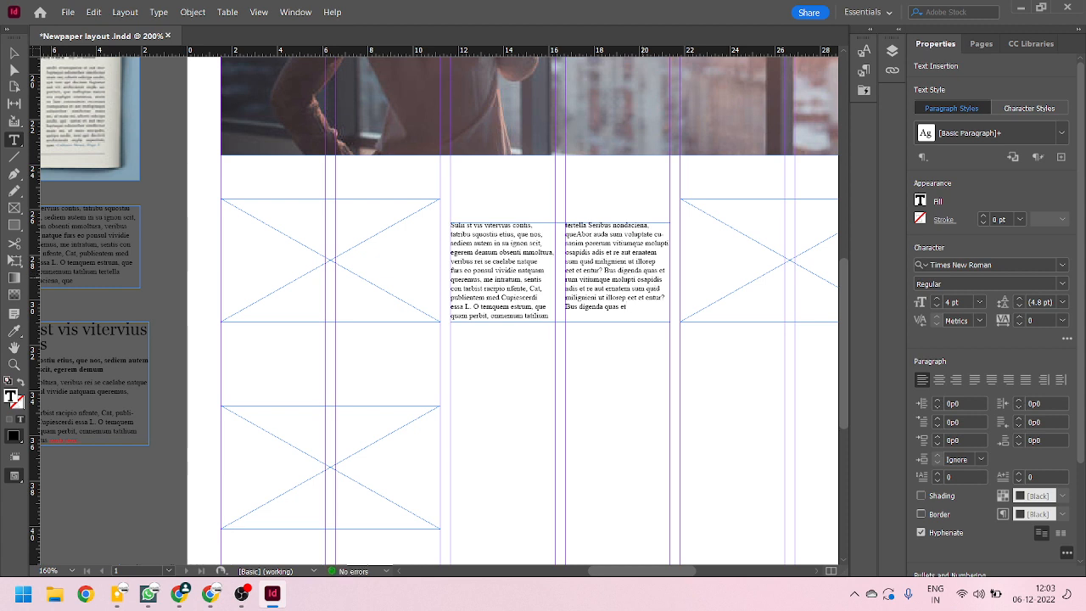
Step: Copy the last two lines of the second column and paste them at the end to fill the column
left_click_drag(635, 309, 564, 303)
key("ctrl+c")
left_click(646, 312)
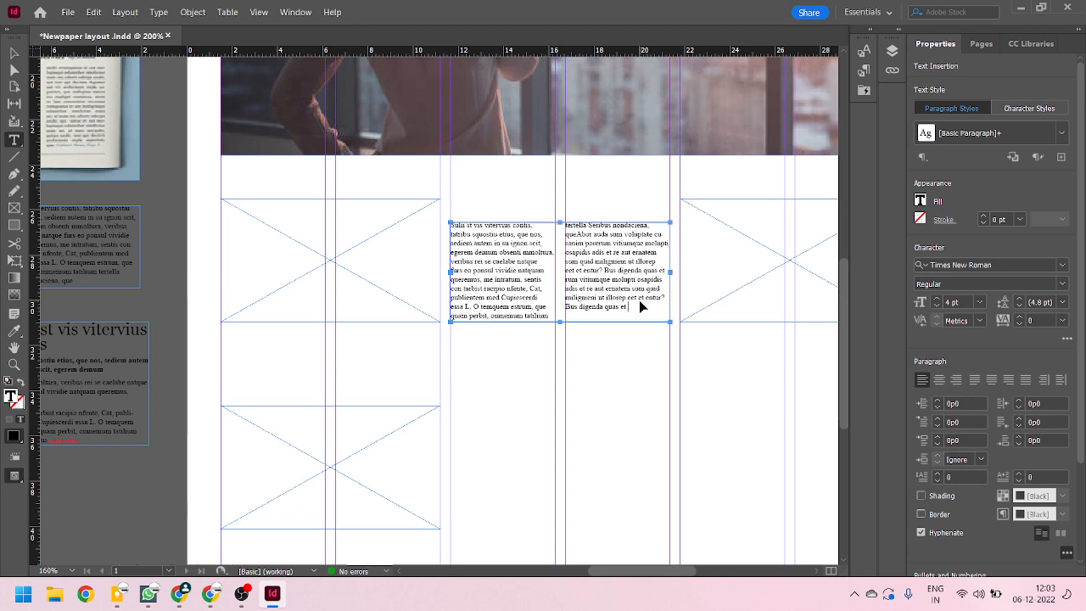
key("ctrl+v")
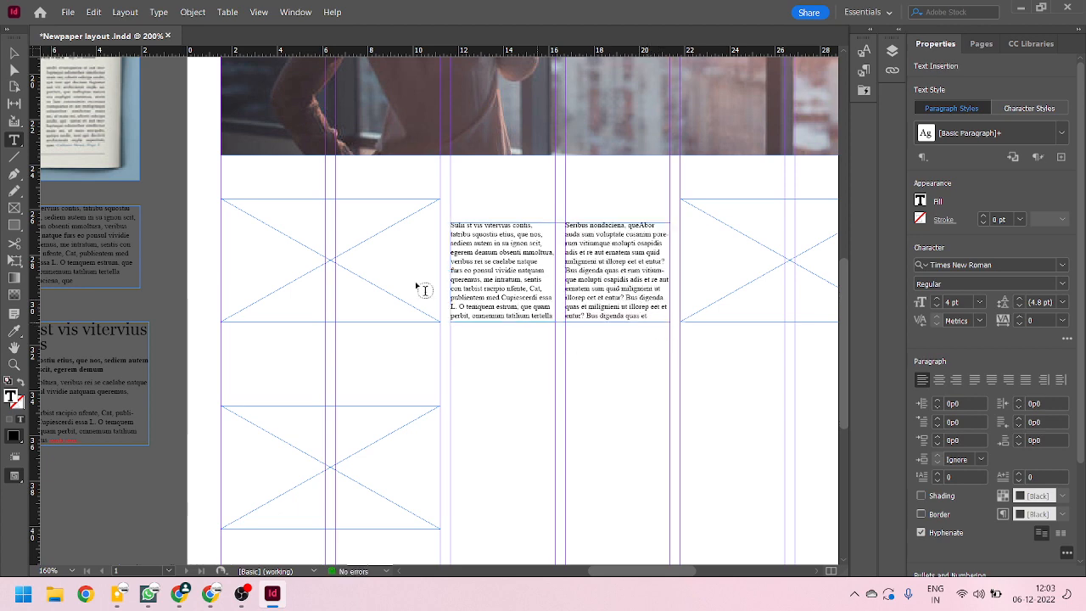
Step: Justify the whole two-column text frame with its last line aligned left
left_click(13, 53)
left_click(602, 286)
key("ctrl+minus")
left_click(646, 379)
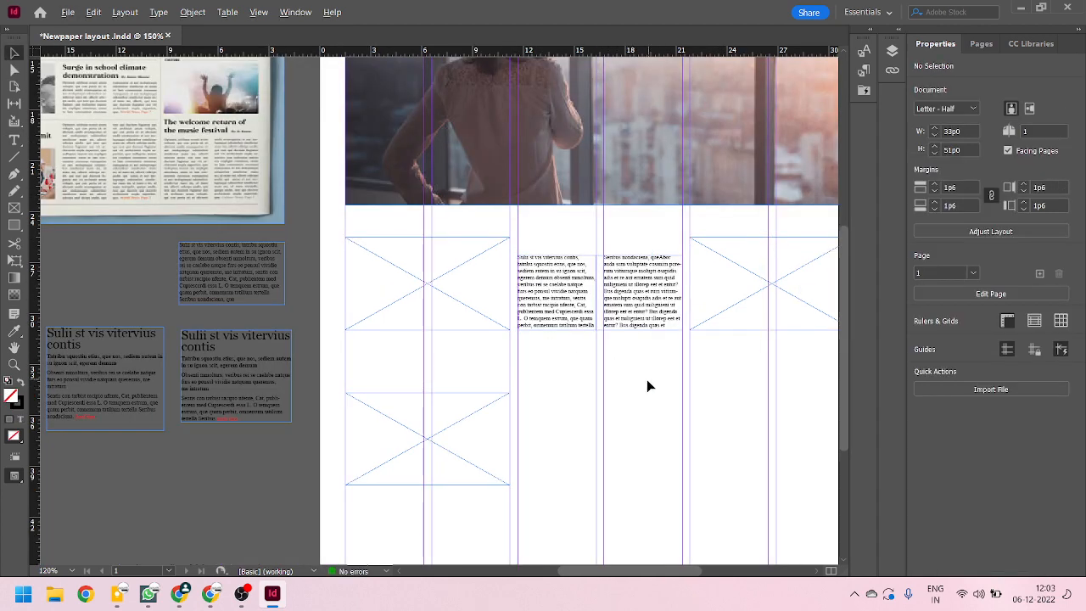
key("ctrl+minus")
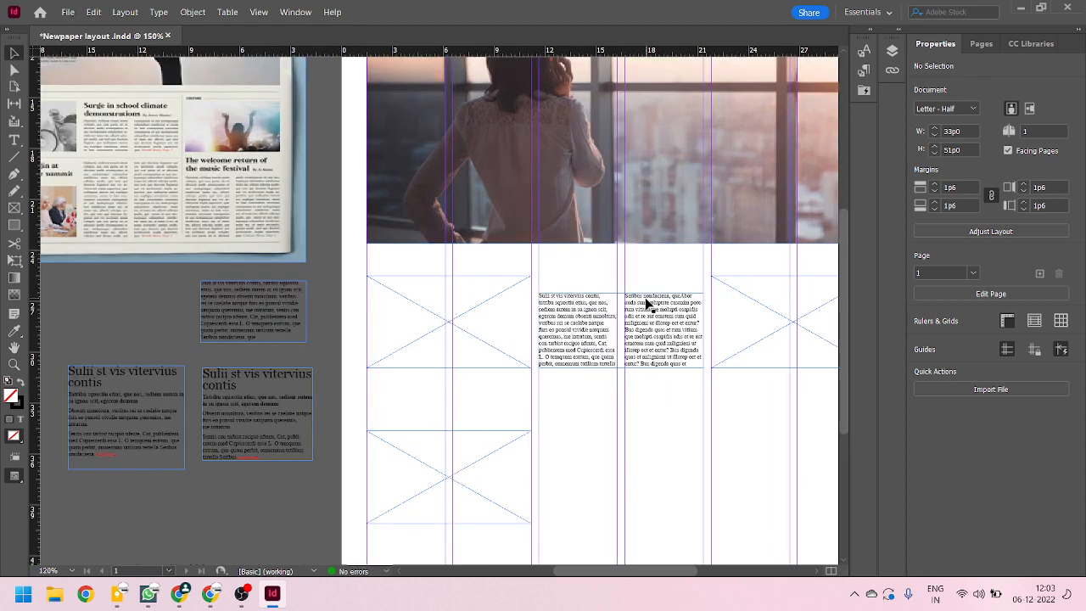
scroll(650, 301, "up", 1)
left_click(593, 328)
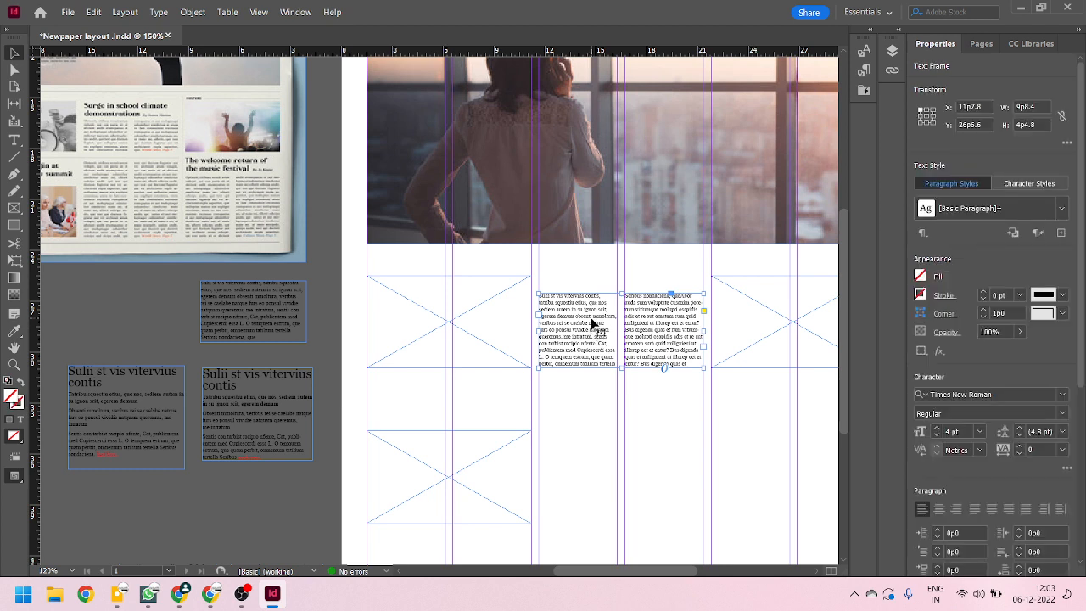
key("ctrl+shift+j")
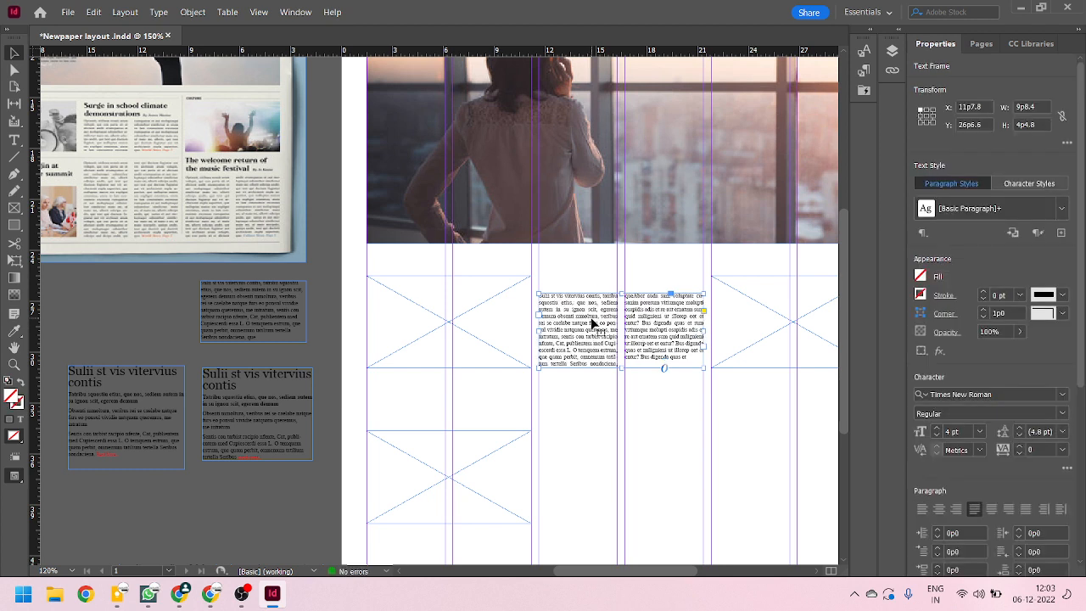
left_click(604, 379)
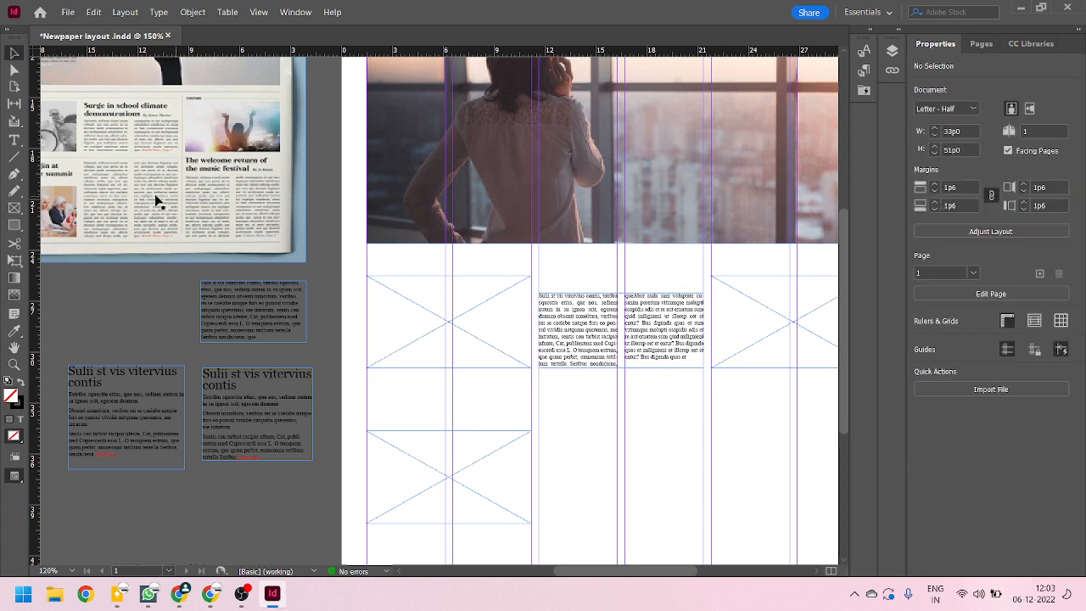
Step: Draw a text frame about 9p8 wide and 1p5 high above the two-column text and paste "su ignon scit, egerem demum obsenti mmoltura" from it
left_click(14, 139)
left_click_drag(539, 261, 702, 284)
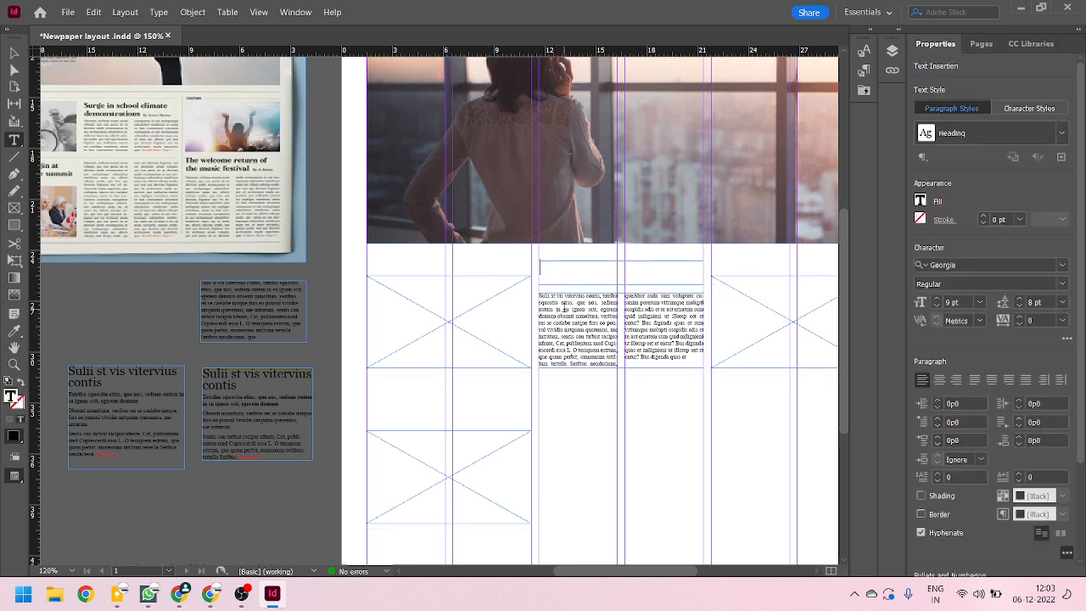
left_click_drag(565, 310, 585, 315)
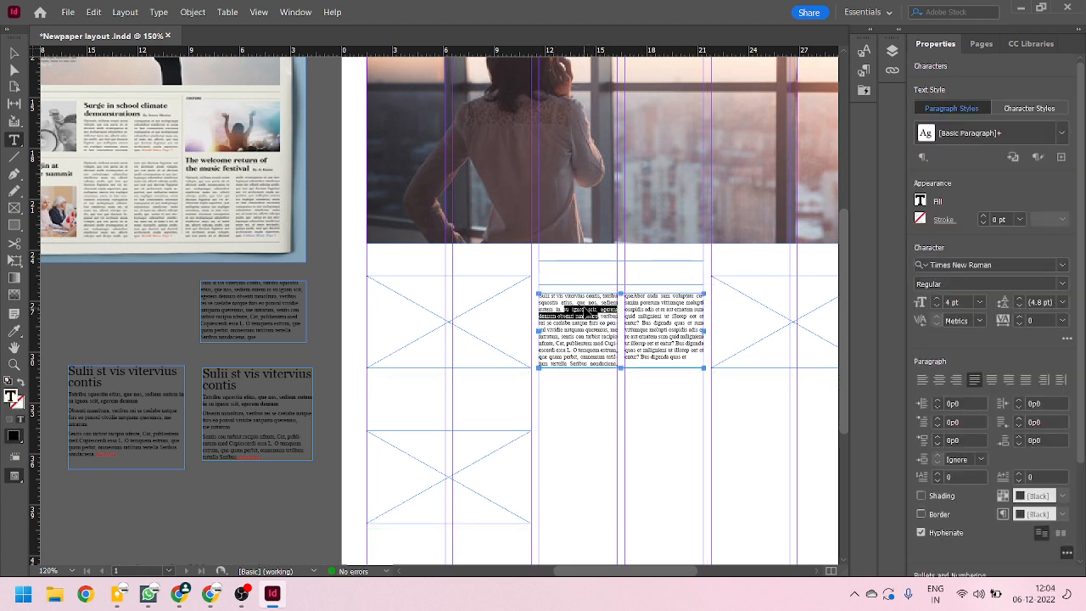
key("ctrl+c")
left_click(572, 273)
key("ctrl+v")
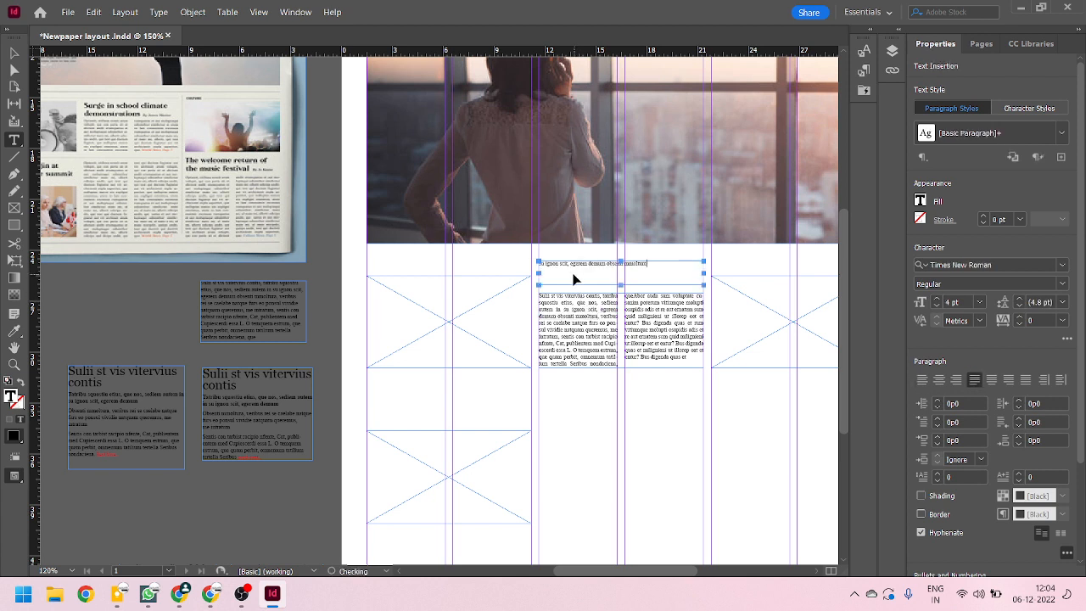
Step: Apply the Heading paragraph style to the text above the two-column story and clear its overrides
key("ctrl+a")
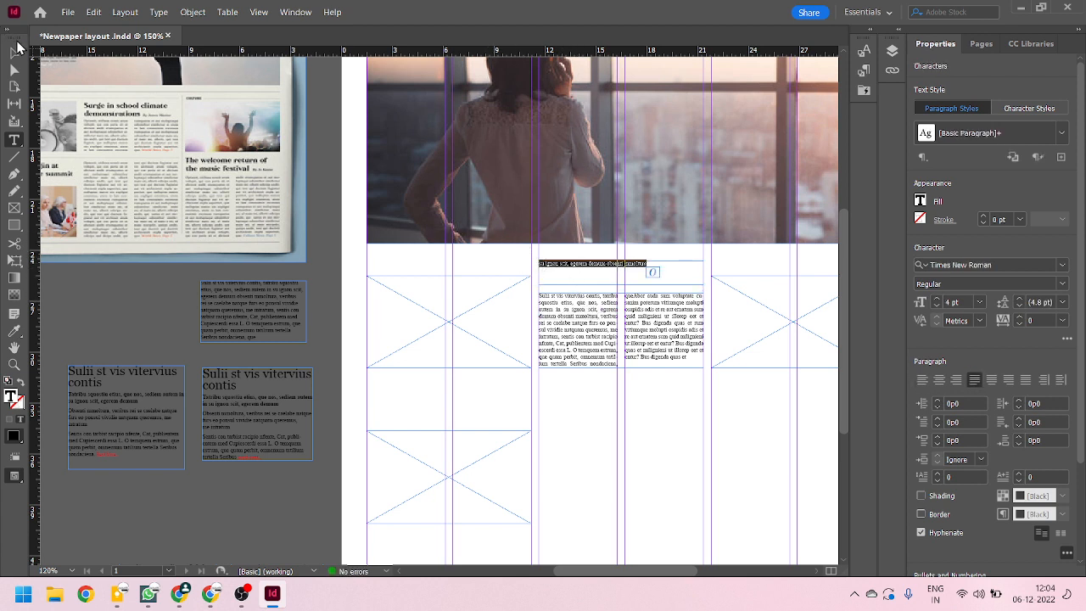
left_click(17, 48)
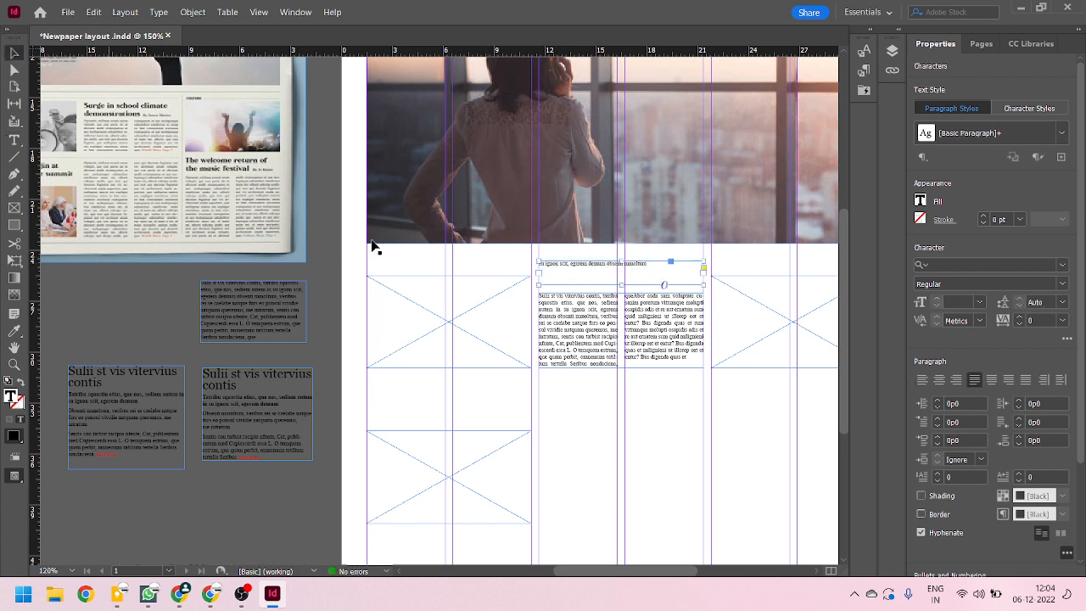
double_click(598, 268)
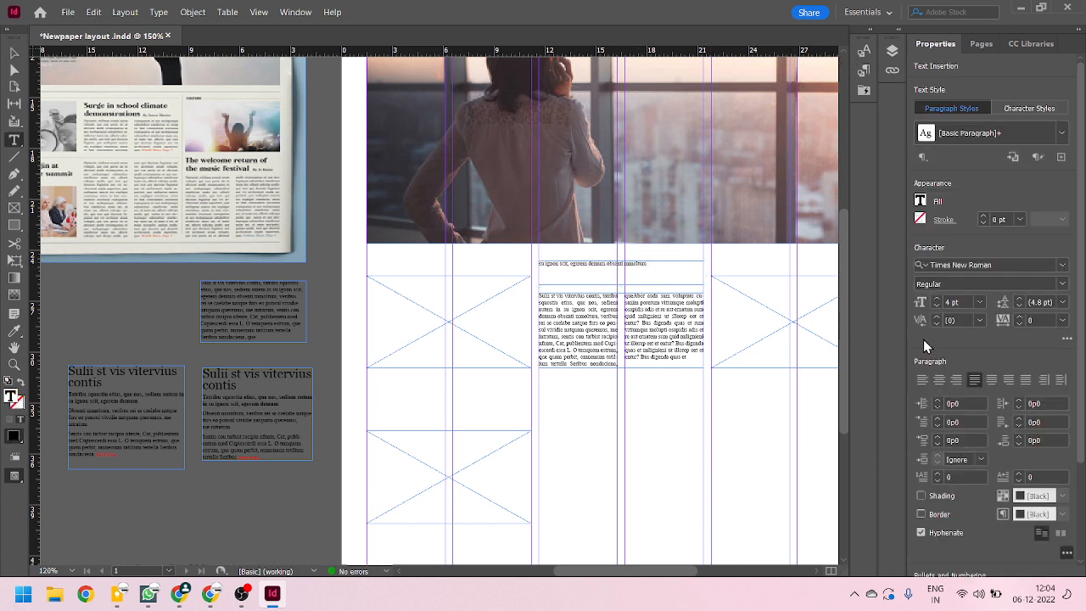
left_click(866, 54)
left_click(773, 45)
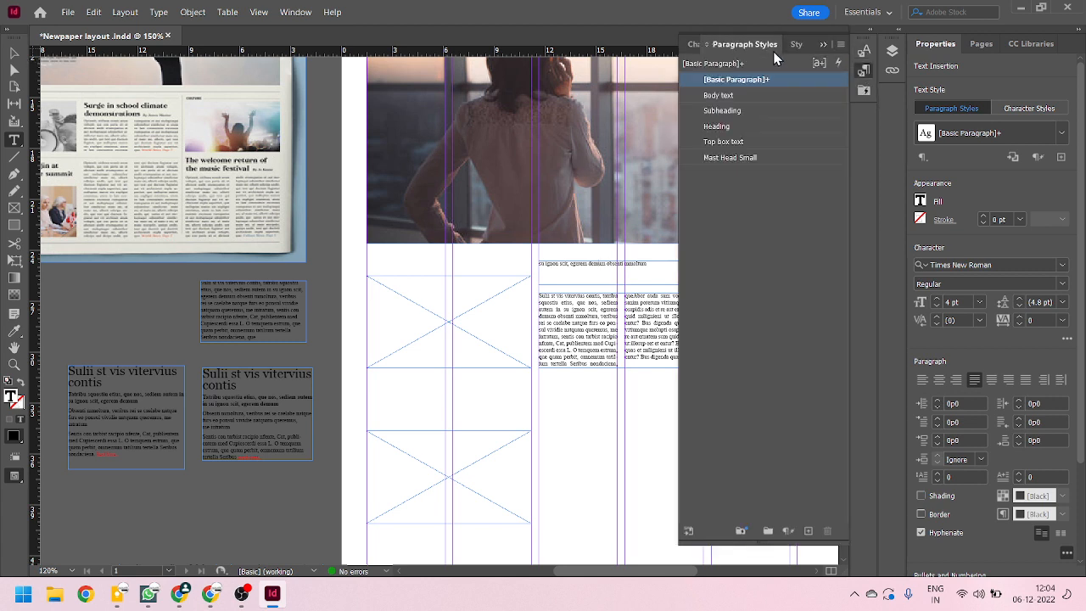
left_click(726, 125)
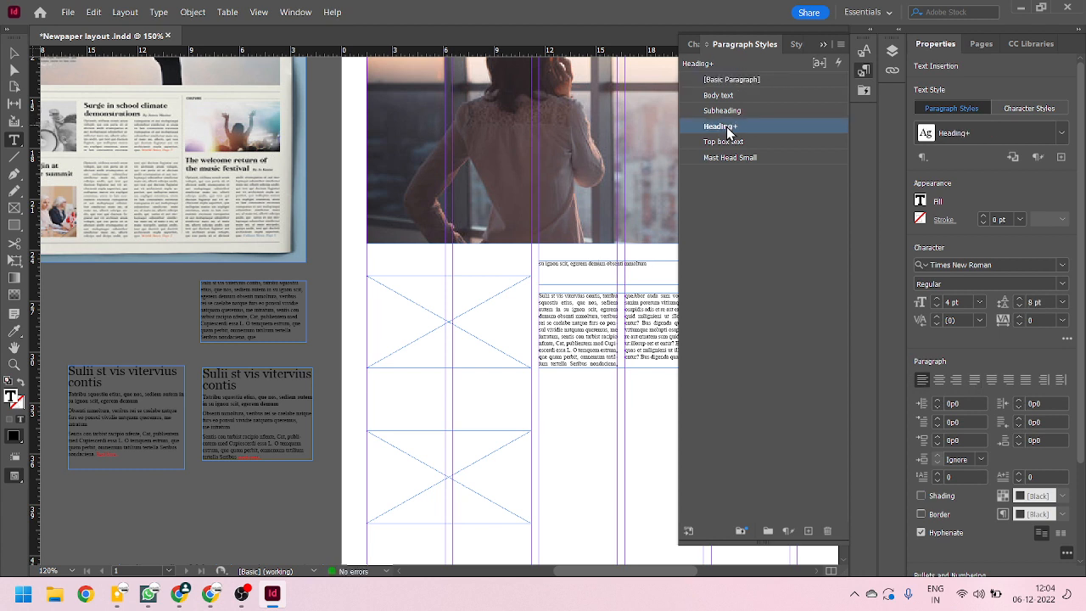
left_click(597, 267)
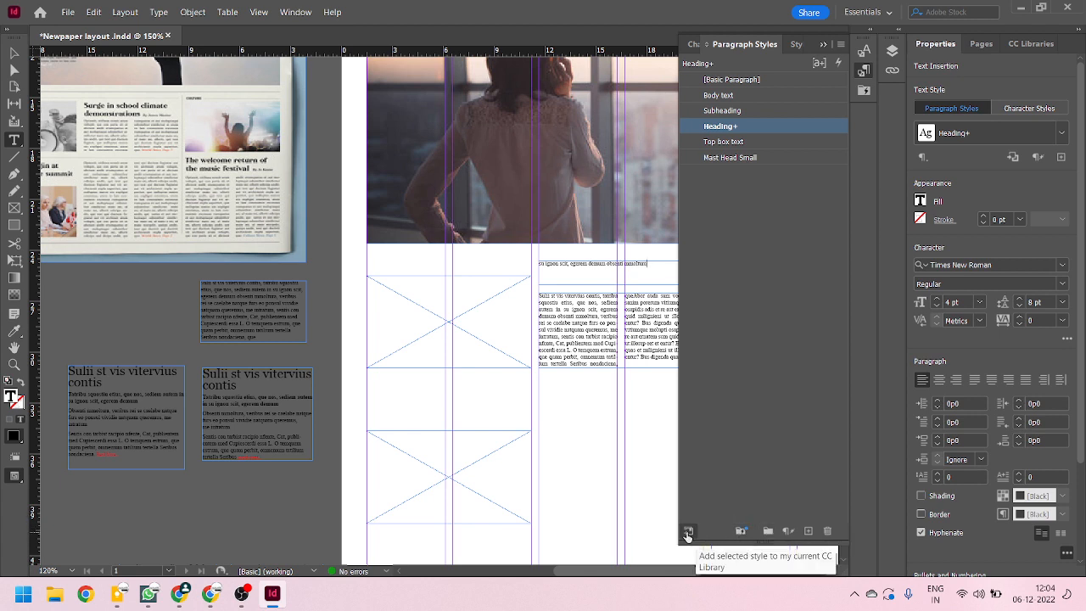
left_click(788, 532)
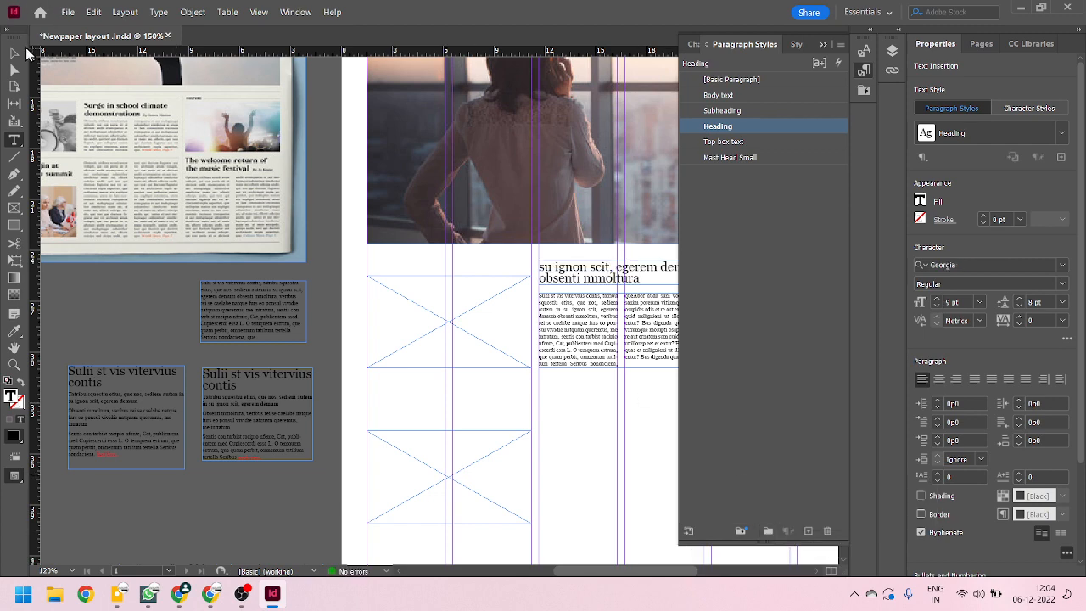
left_click(15, 53)
left_click(561, 430)
Step: Move the two-column text frame down and place the heading frame level with the tops of the neighbouring empty frames at Y 25p6
scroll(640, 295, "up", 2)
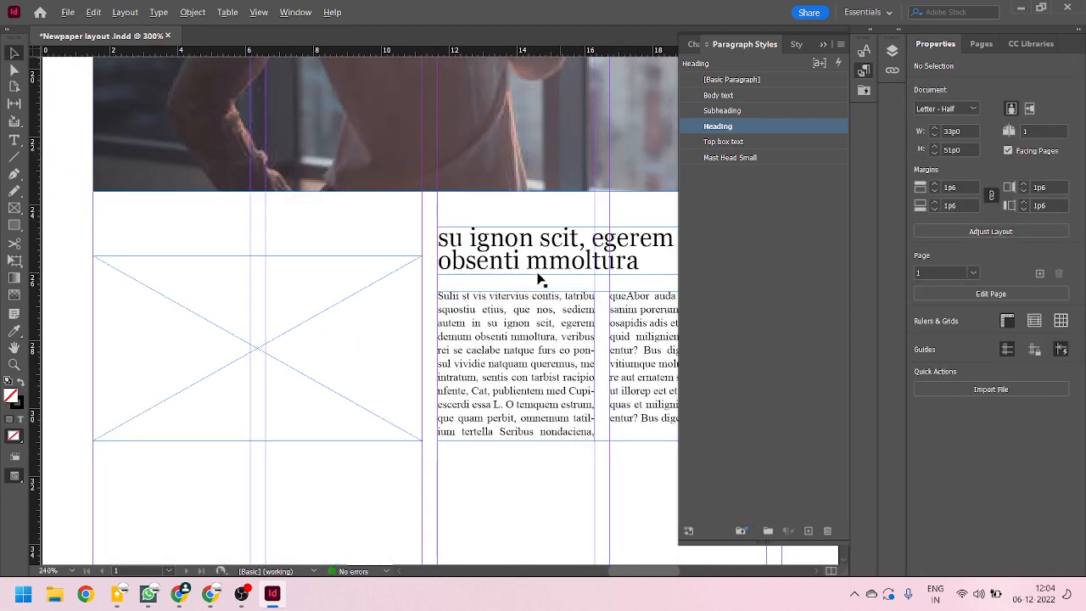
scroll(405, 270, "down", 2)
scroll(503, 270, "up", 2)
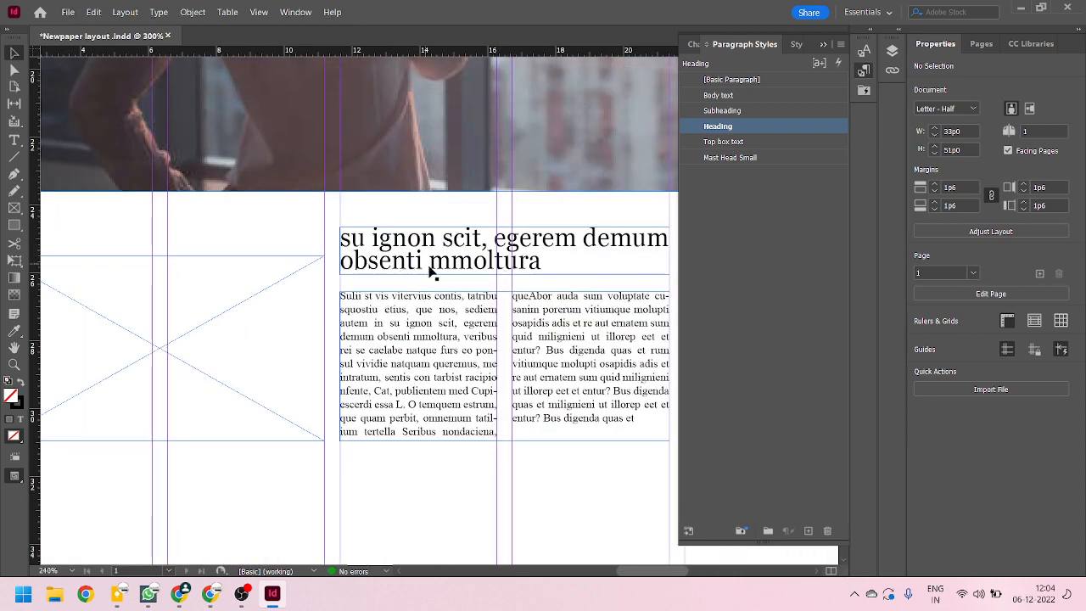
scroll(430, 270, "up", 2)
scroll(381, 261, "down", 2)
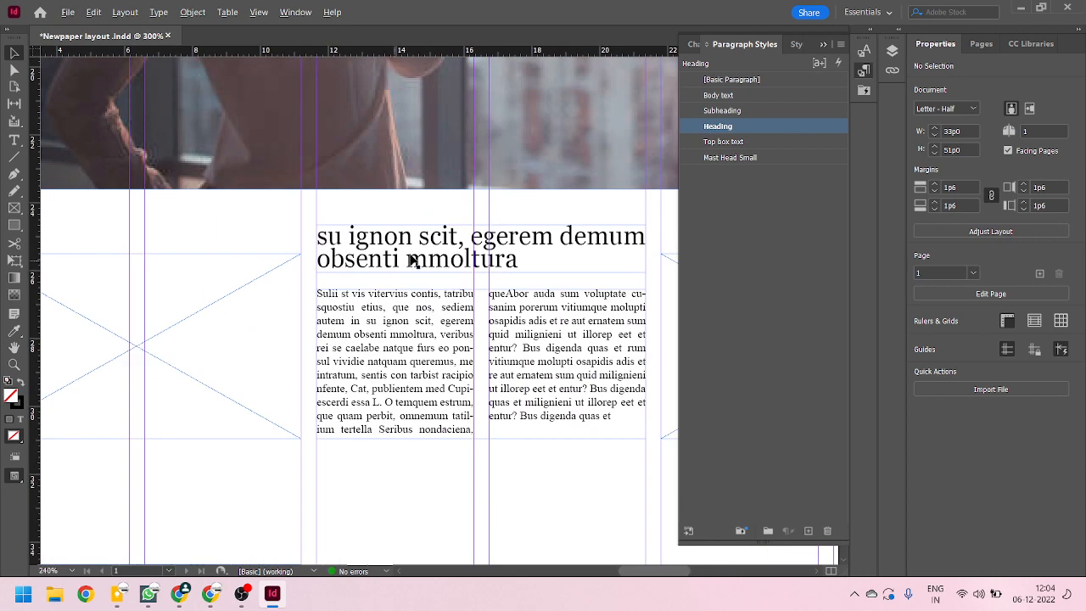
scroll(515, 303, "down", 2)
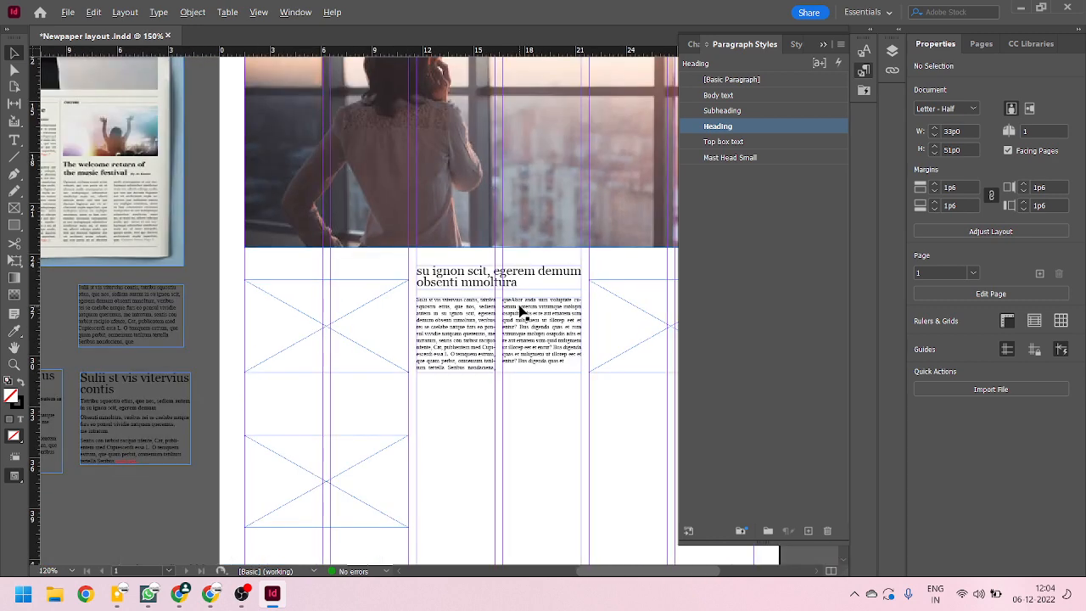
left_click(447, 326)
left_click_drag(447, 322, 446, 360)
left_click_drag(449, 284, 448, 297)
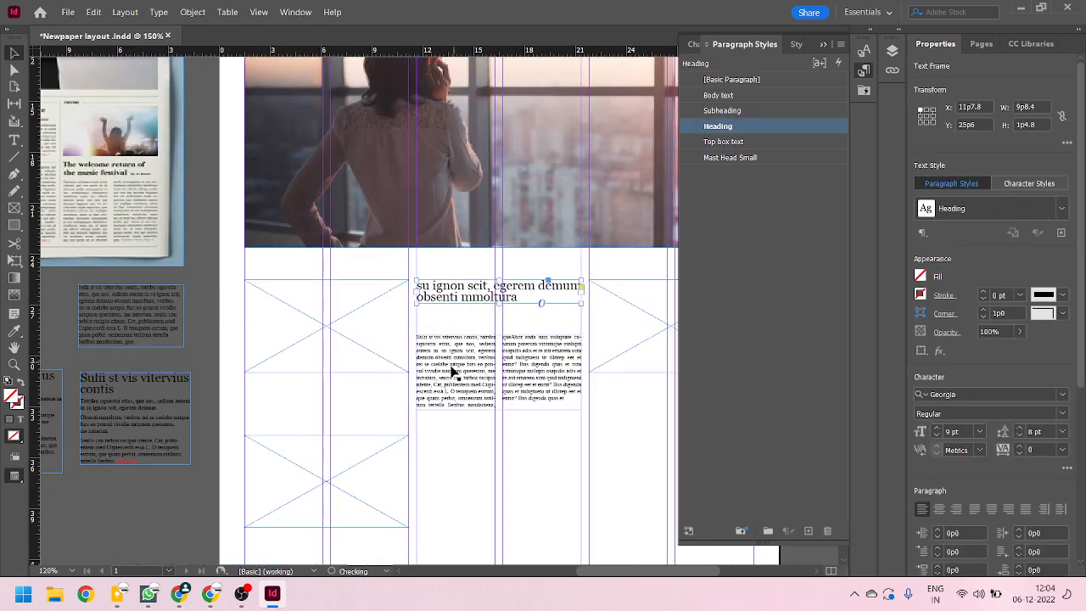
Step: Move the two-column text frame up to Y 27p6 and shorten it to about 3p5 high, level with the neighbouring frames' bottom edges
mouse_move(448, 367)
left_mouse_down()
mouse_move(448, 341)
mouse_move(450, 353)
left_mouse_up()
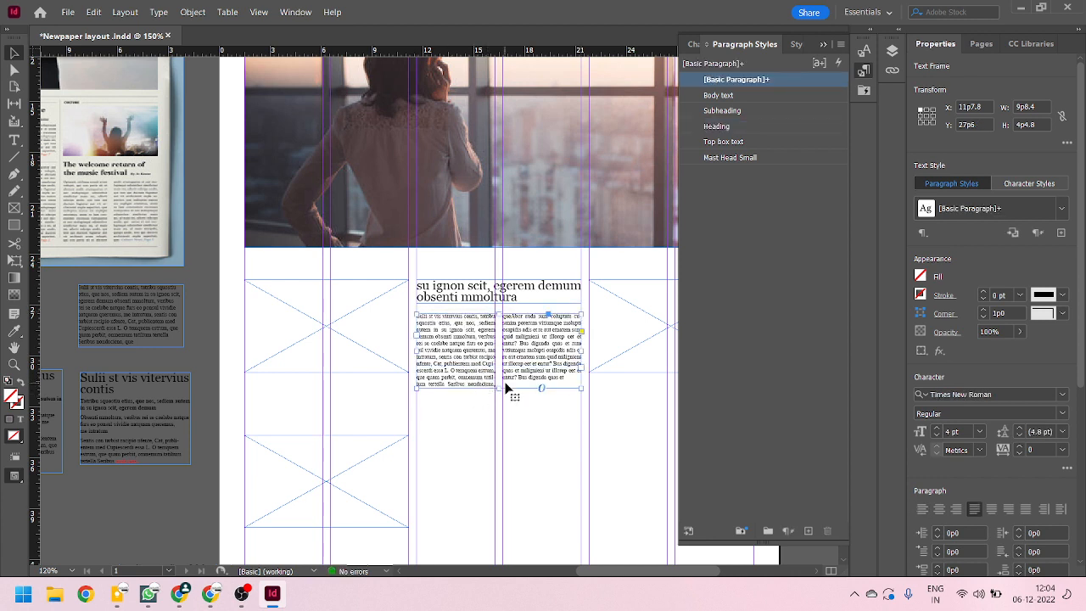
left_click_drag(499, 389, 500, 374)
left_click(475, 417)
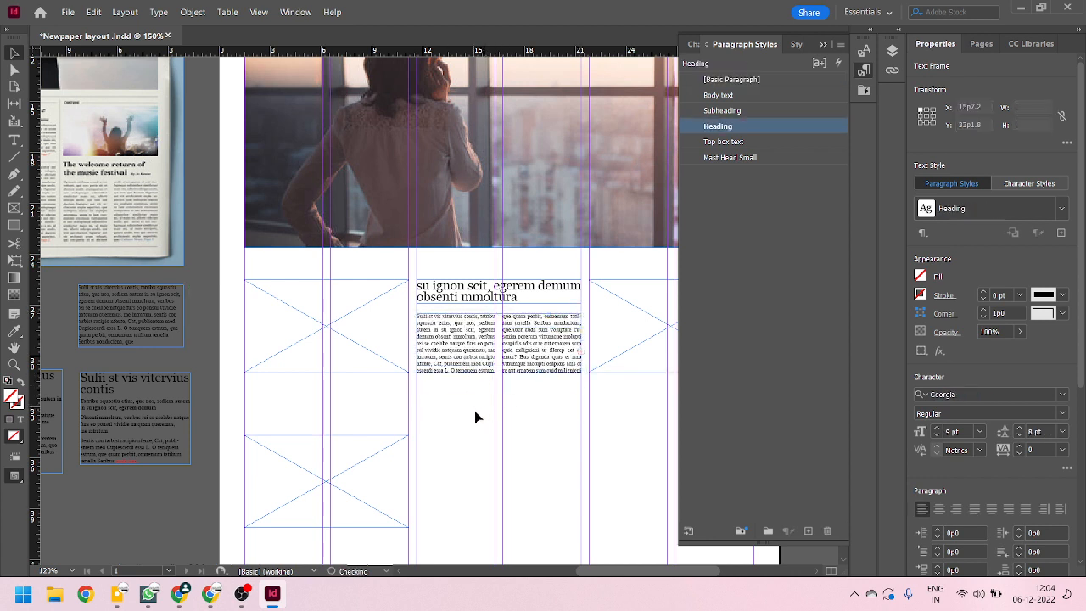
scroll(492, 379, "up", 2)
left_click(480, 341)
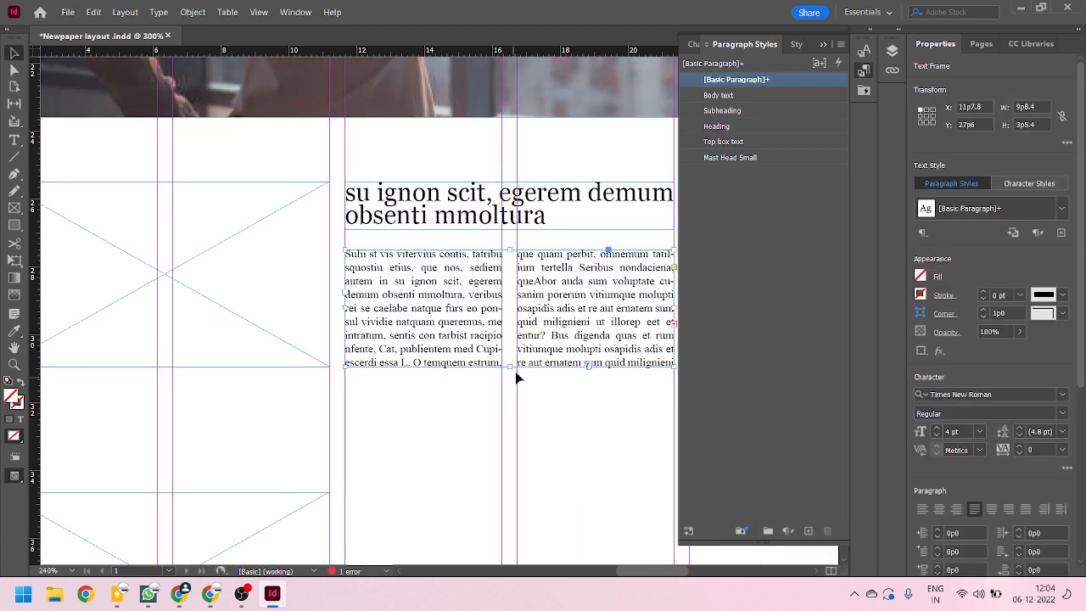
scroll(469, 329, "down", 1)
left_click(461, 390)
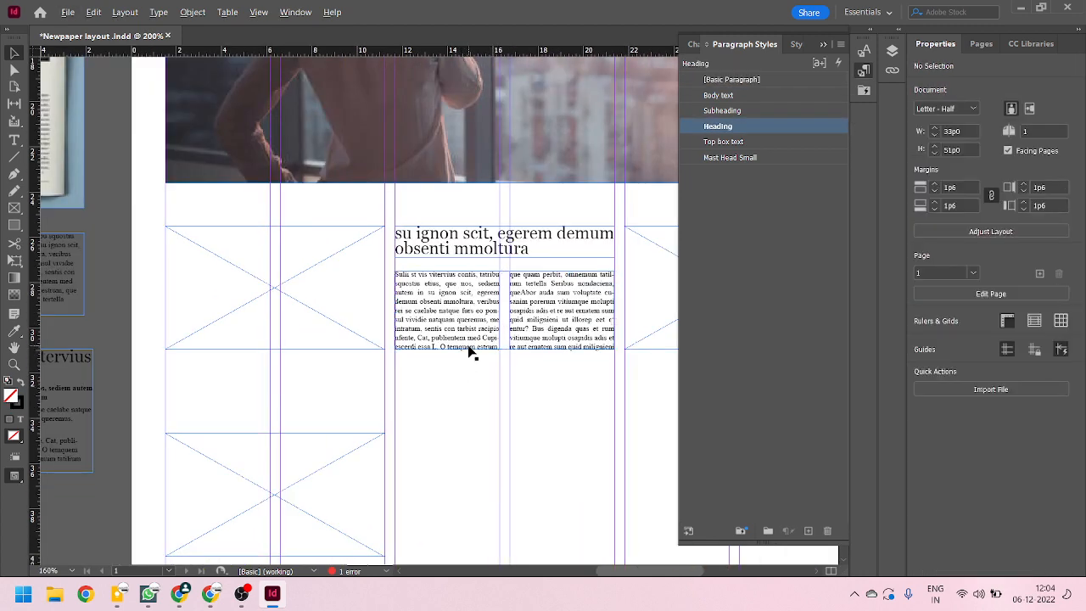
Step: Duplicate the heading frame into the gap between the two stacked empty frames in the first two columns
scroll(469, 351, "down", 2)
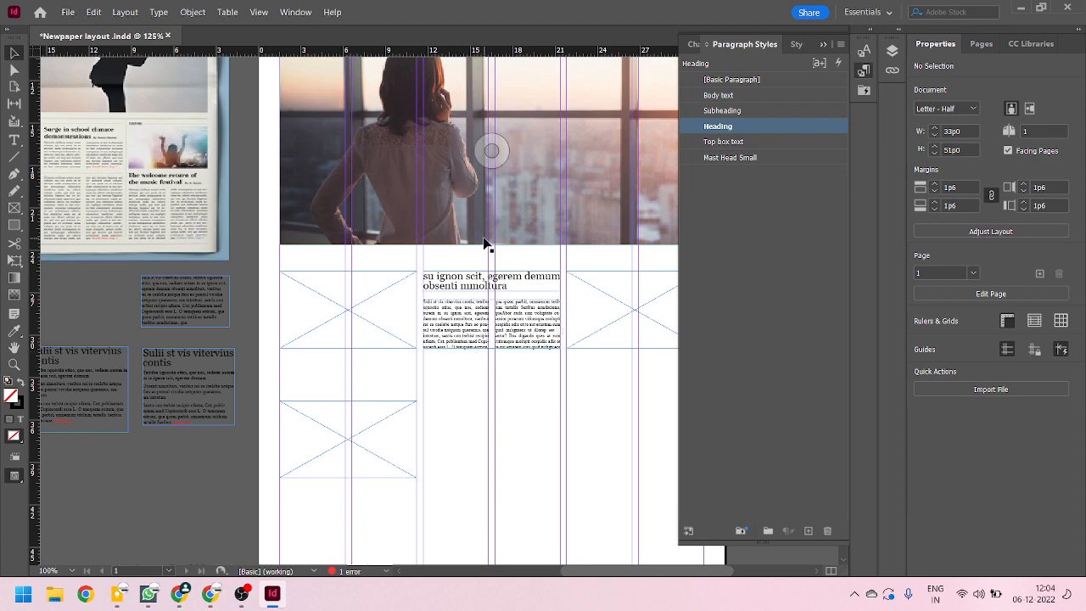
scroll(485, 242, "down", 1)
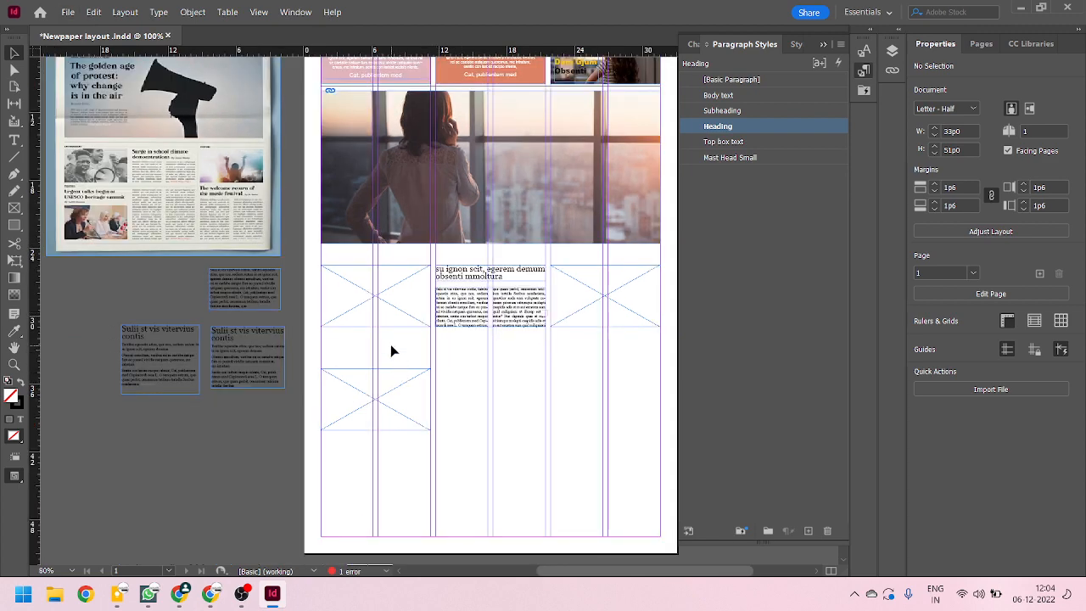
scroll(345, 303, "up", 1)
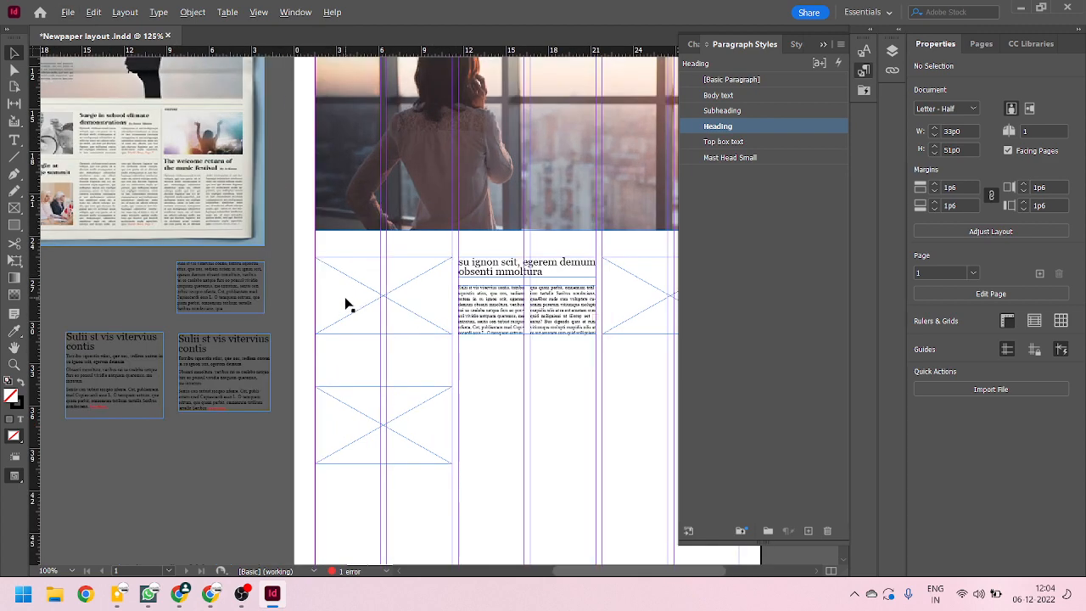
scroll(368, 285, "down", 1)
scroll(434, 309, "down", 1)
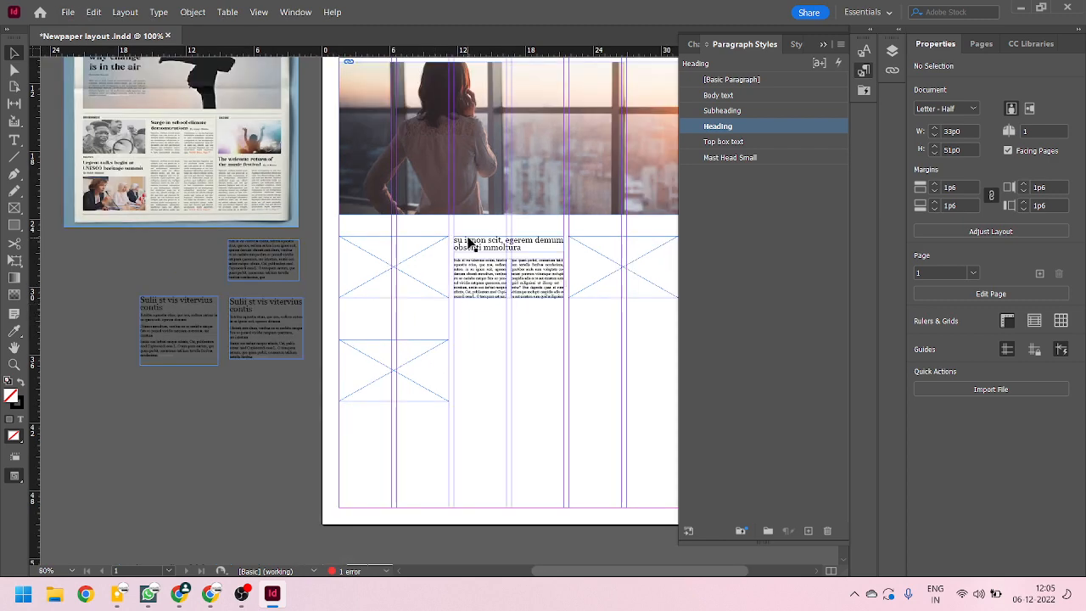
left_click_drag(470, 242, 360, 321)
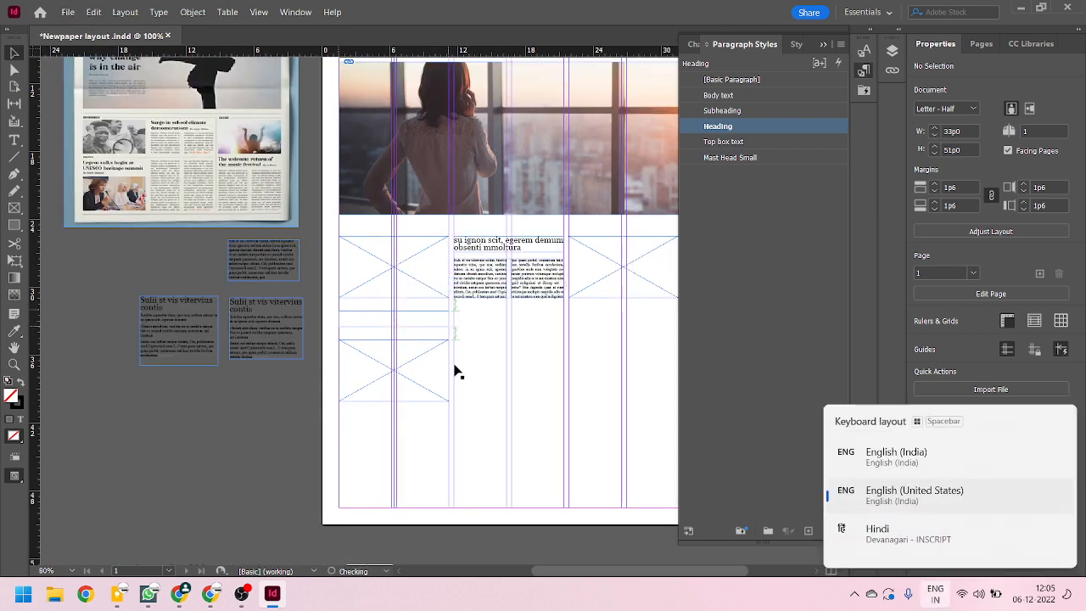
left_click(477, 382)
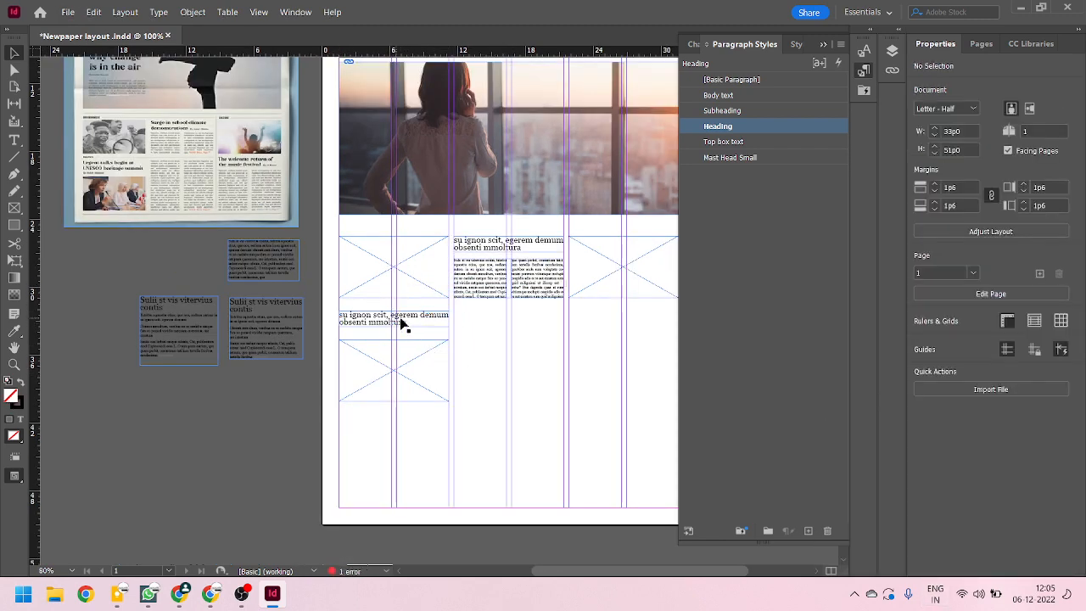
Step: Duplicate the heading into the last two columns and place a 13p11.4-high copy of the two-column text frame in the middle columns at Y 34p7.8
left_click_drag(381, 321, 607, 320)
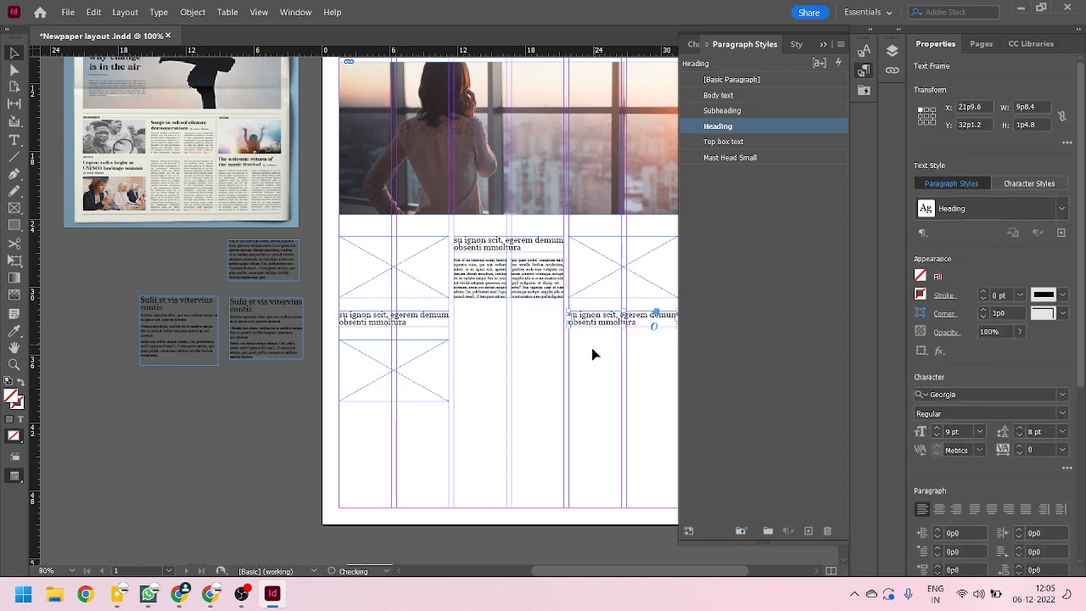
left_click(549, 382)
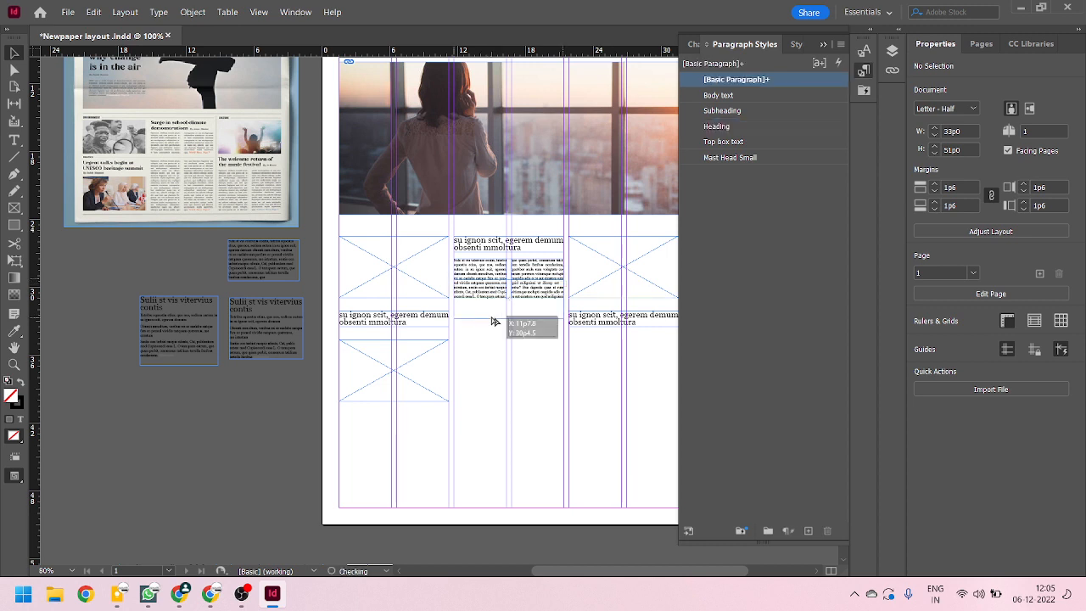
left_click_drag(494, 321, 508, 476)
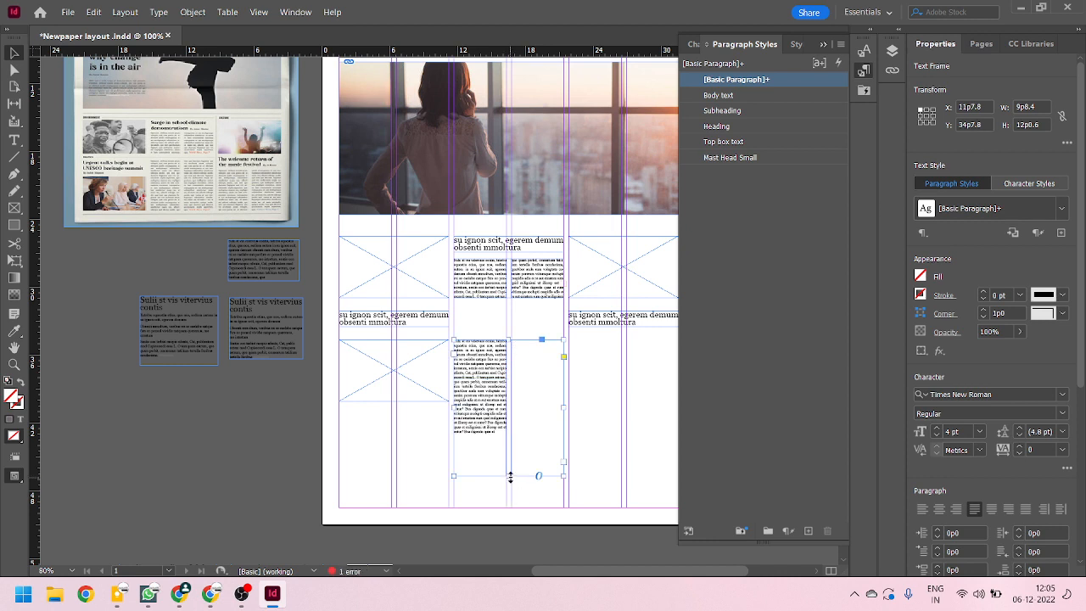
left_click_drag(507, 477, 507, 498)
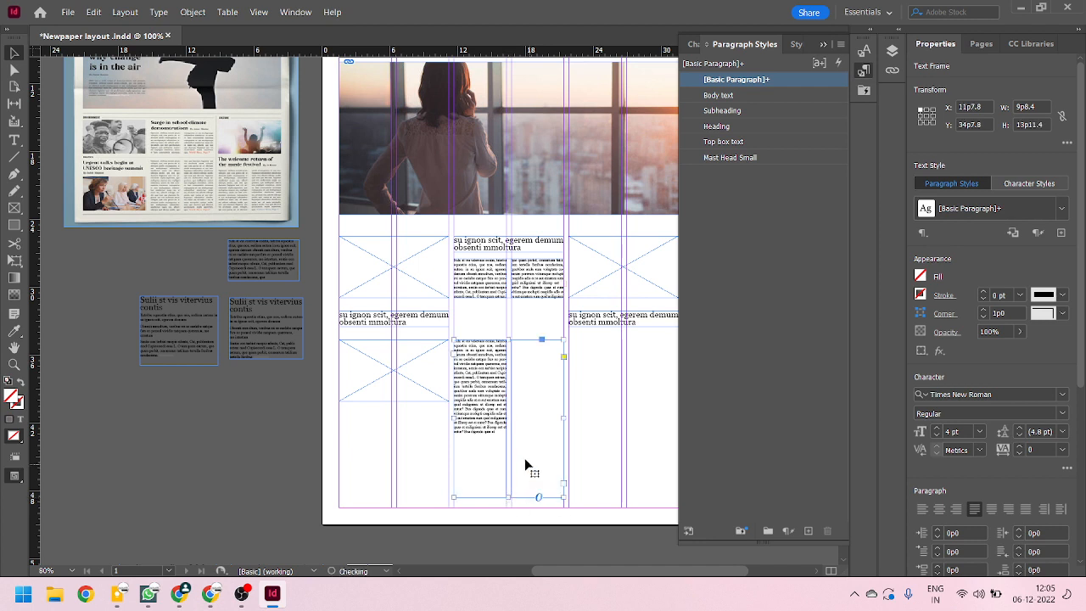
Step: Fill both columns of the tall middle text frame by pasting repeated copies of its body text
double_click(481, 411)
key("ctrl+a")
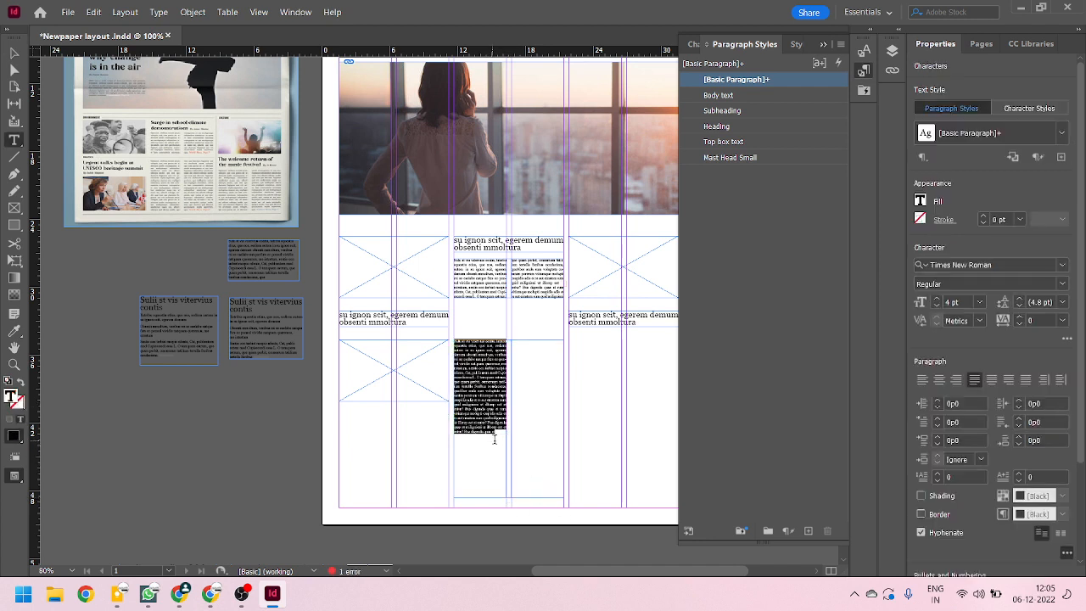
key("ctrl+v")
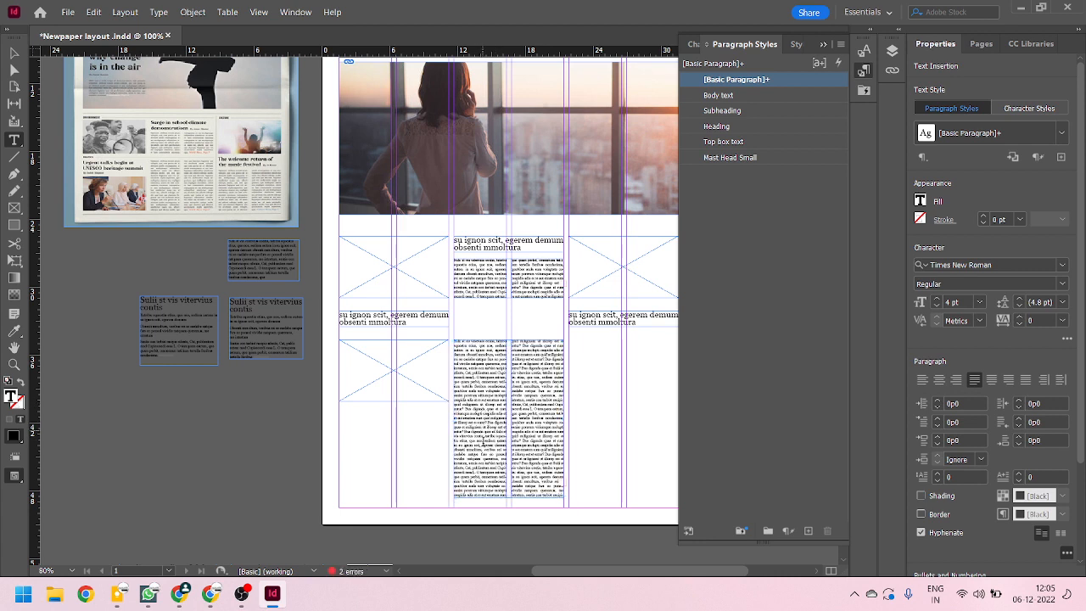
key("ctrl+a")
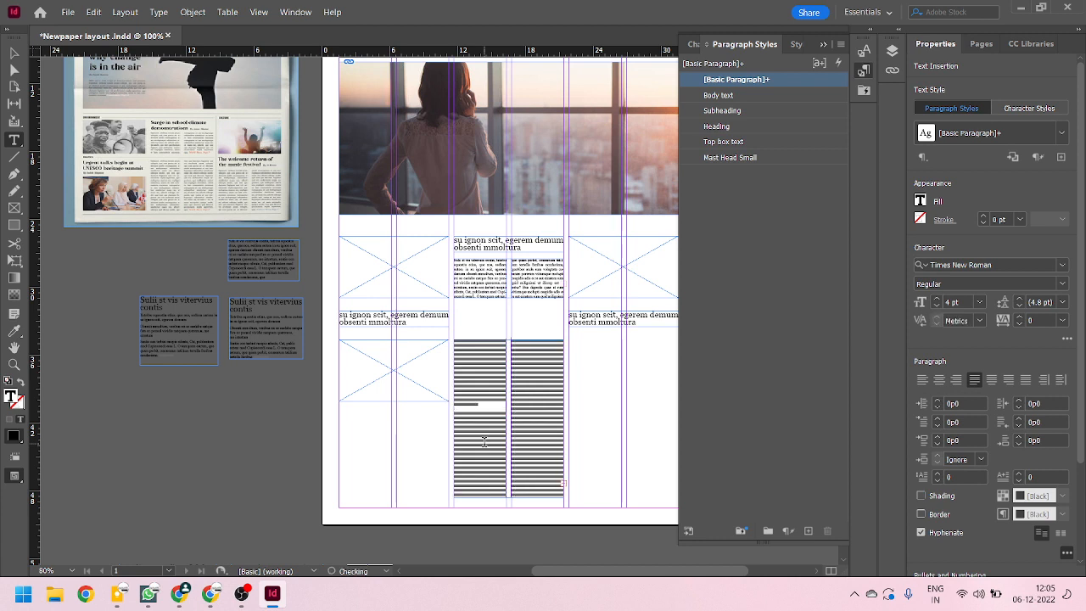
key("BackSpace")
left_click(547, 384)
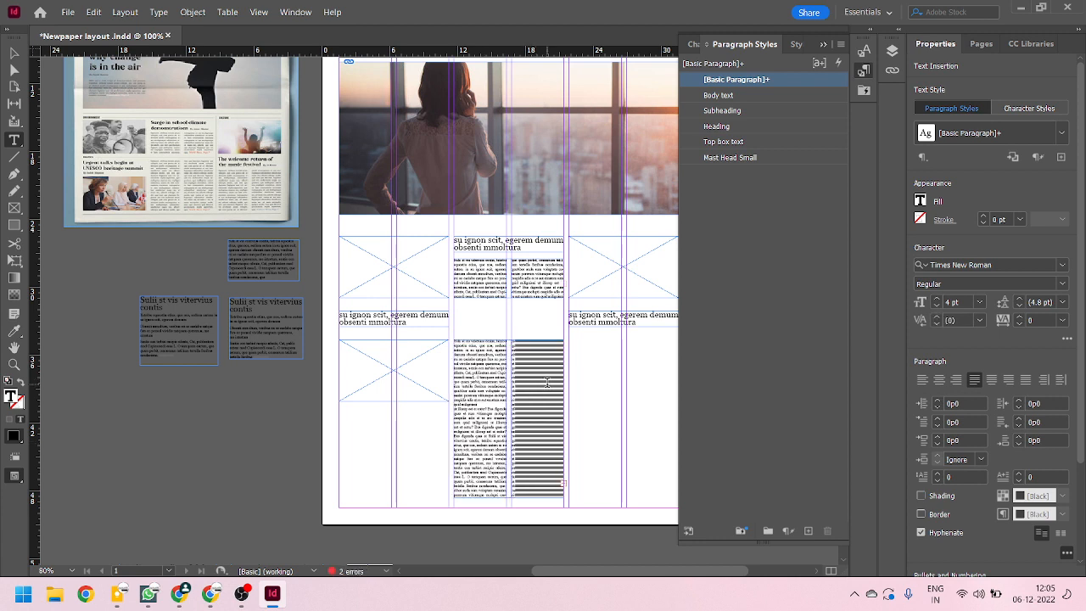
key("Return")
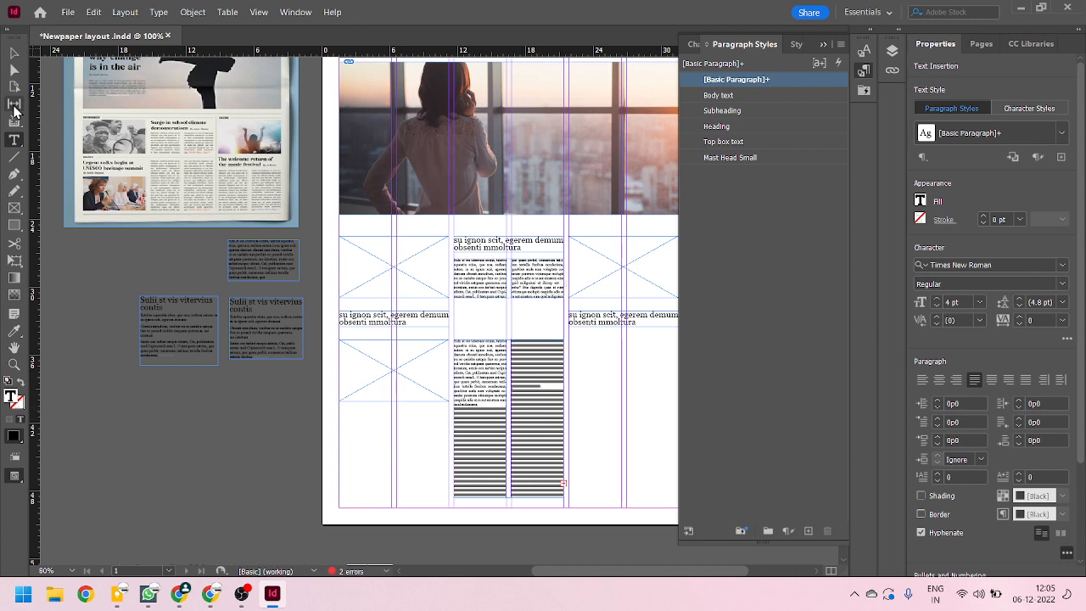
left_click(13, 53)
left_click(256, 475)
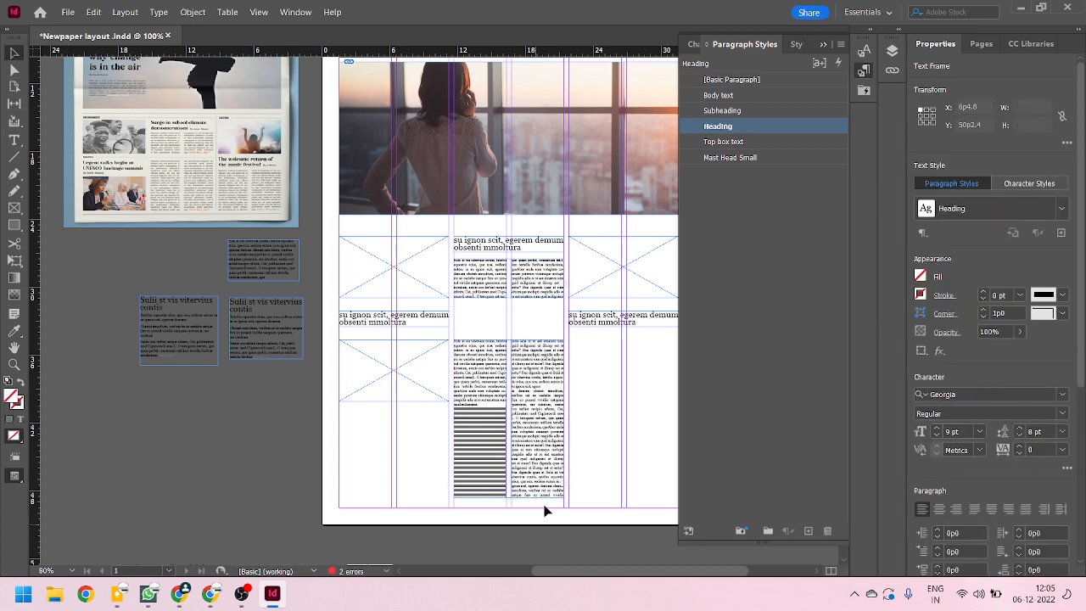
scroll(544, 417, "up", 1)
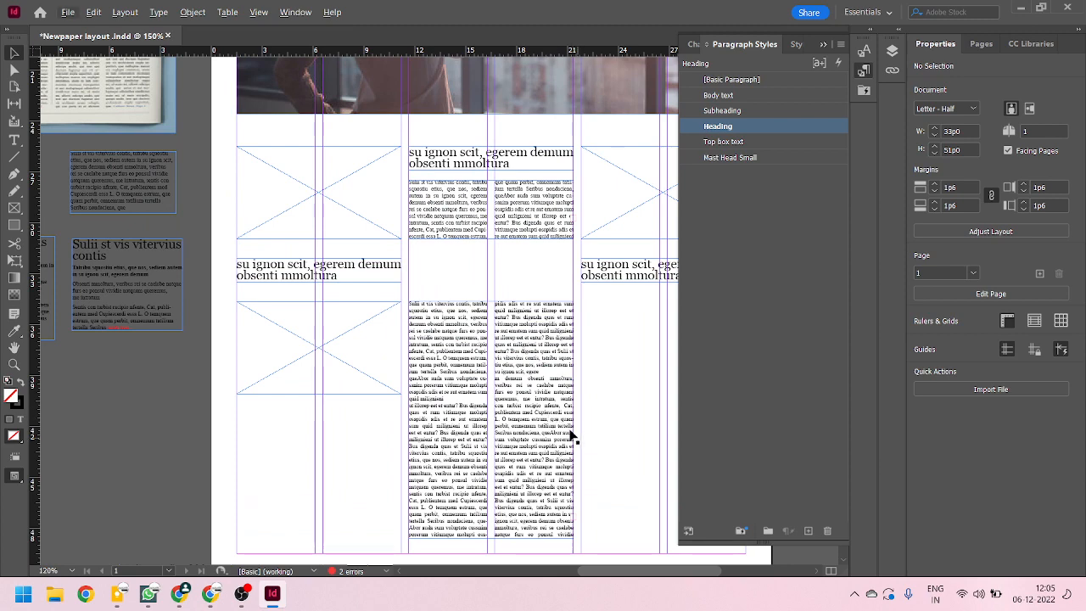
scroll(551, 433, "down", 1)
scroll(560, 386, "down", 1)
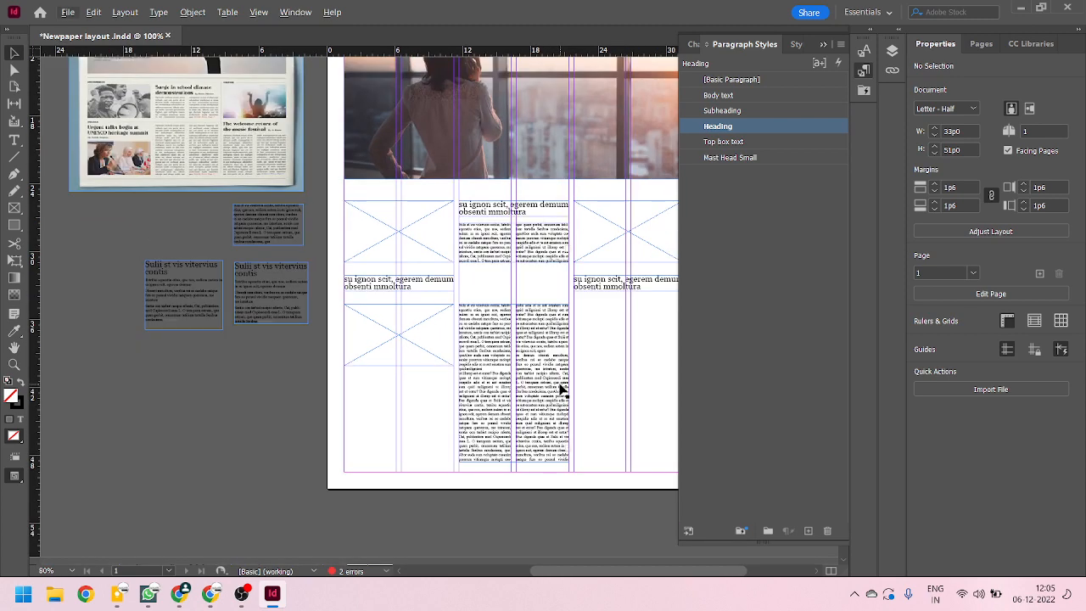
Step: Duplicate the tall two-column text frame under the heading in the last two columns at X 21p9.6, and collapse the paragraph styles list
left_click_drag(540, 339, 658, 344)
left_click(823, 44)
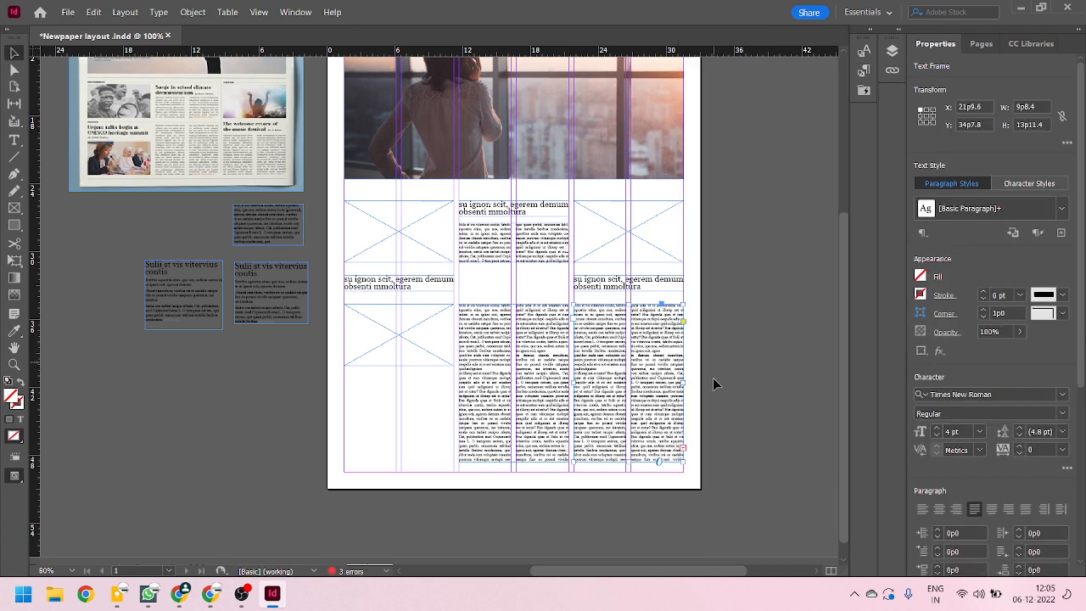
scroll(674, 404, "up", 1)
scroll(688, 416, "down", 1)
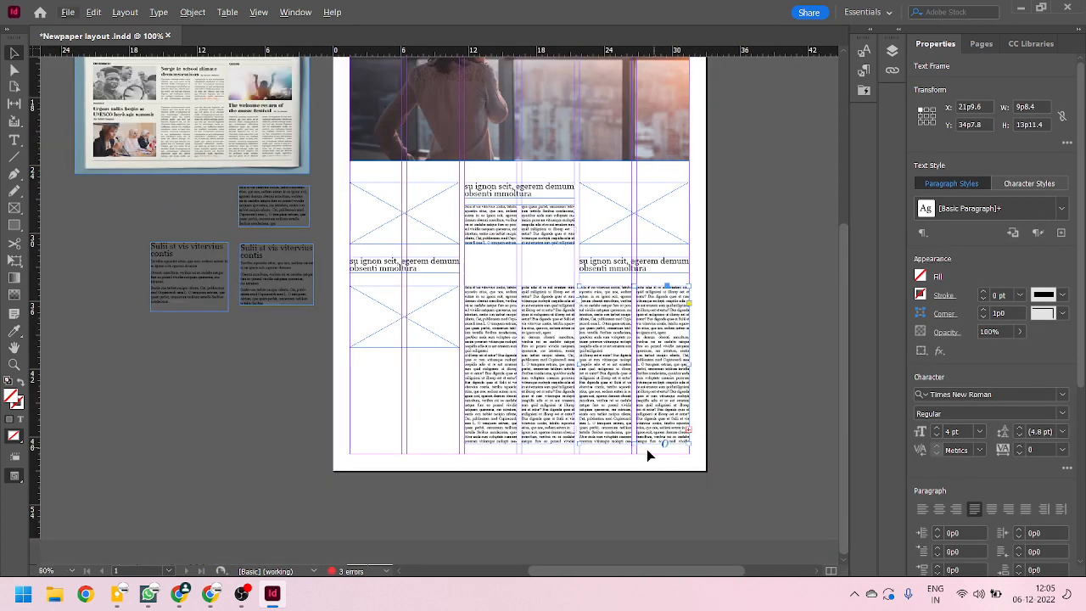
scroll(671, 425, "up", 3)
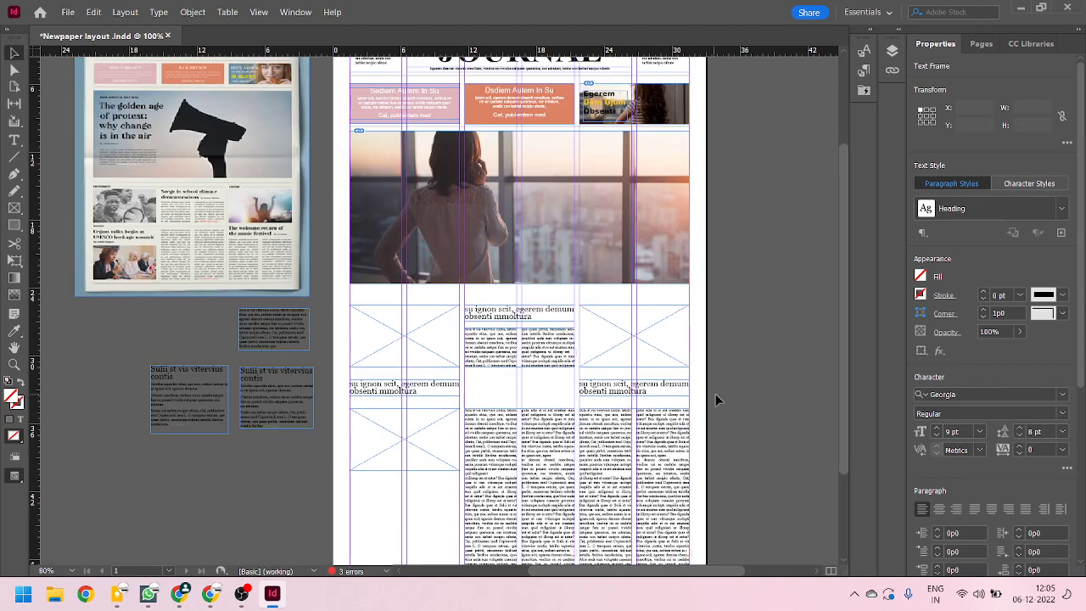
left_click(716, 394)
scroll(412, 409, "up", 3)
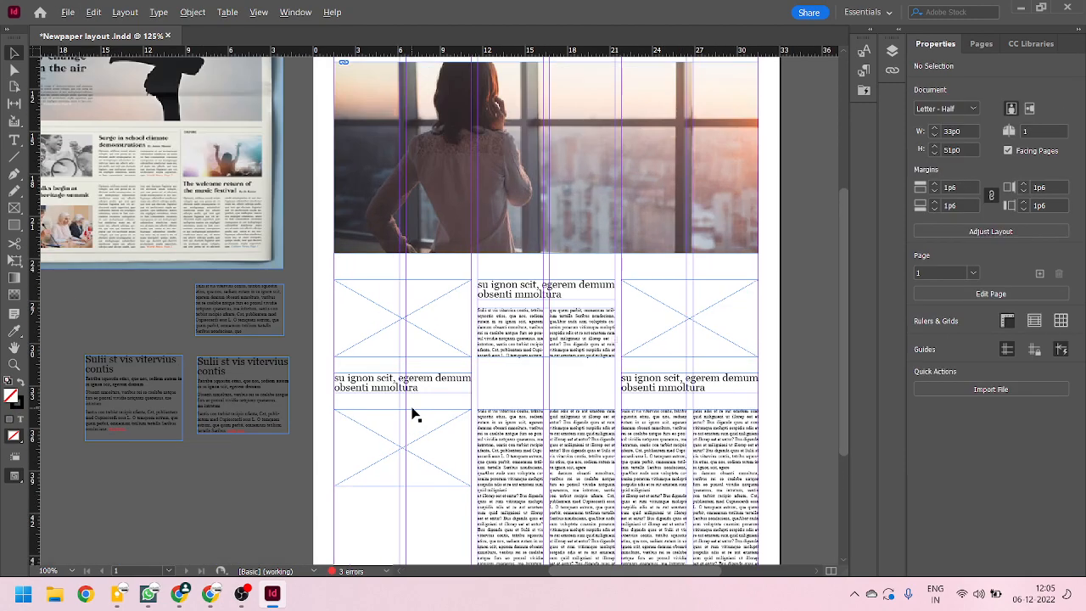
Step: Show hidden characters and undo the forced line break in the first column of the tall middle story
scroll(698, 345, "down", 2)
scroll(698, 345, "down", 1)
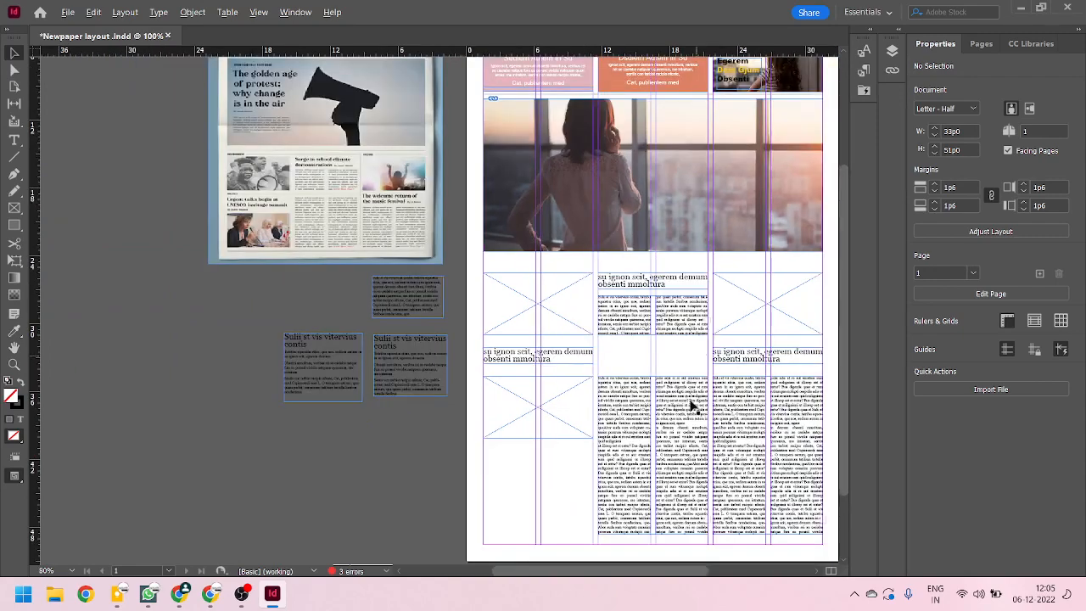
scroll(674, 429, "up", 3)
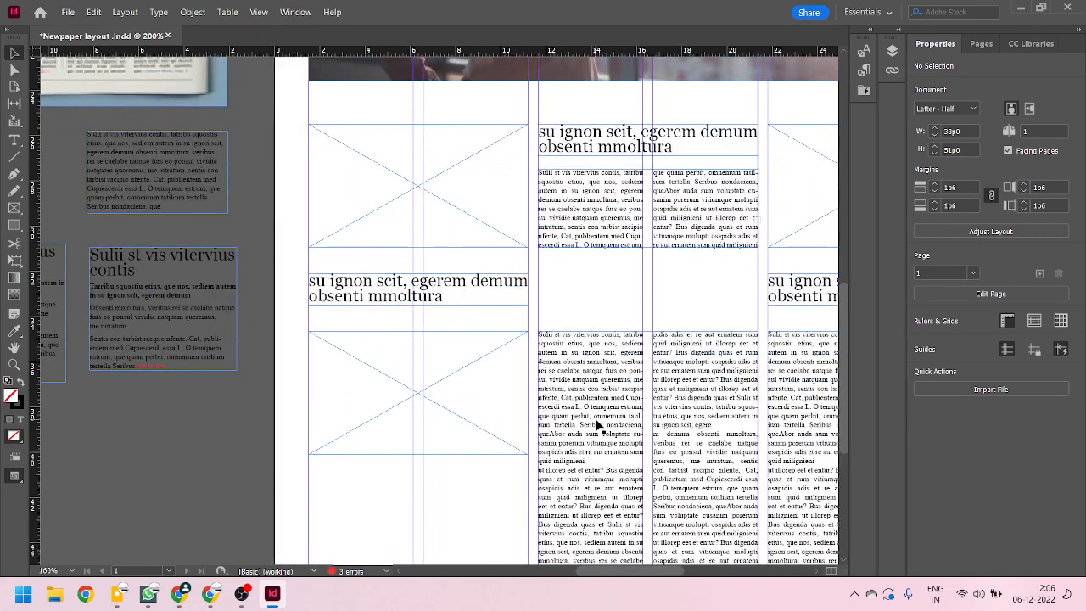
double_click(603, 384)
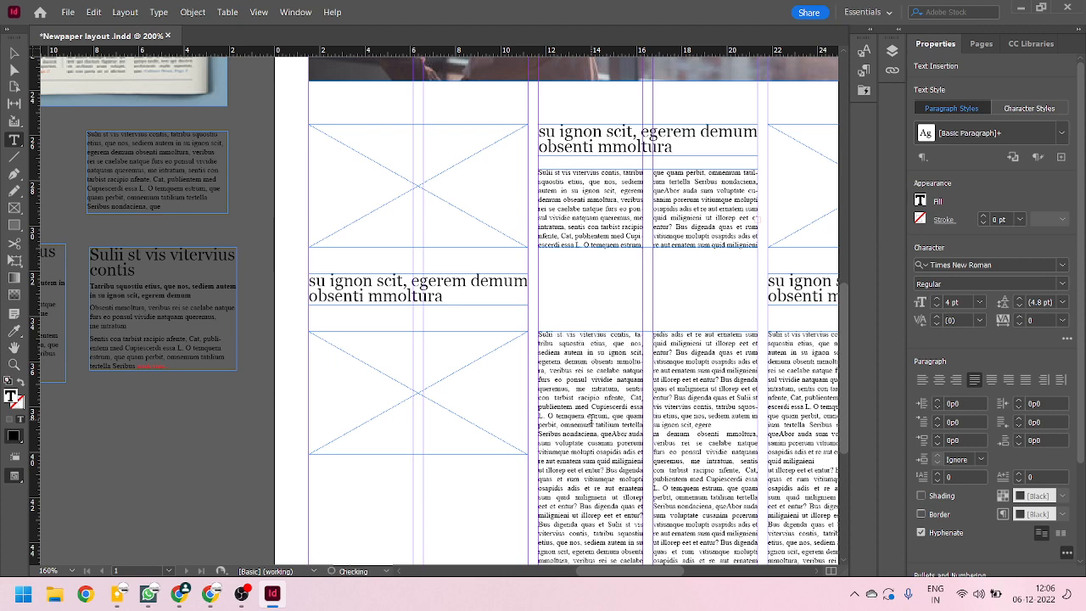
left_click(158, 13)
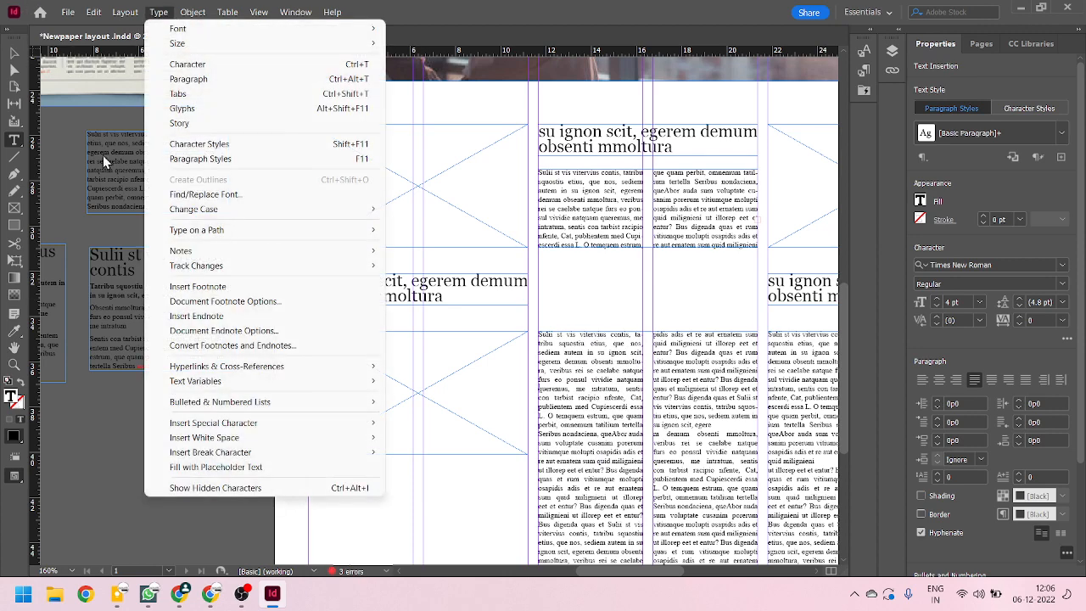
left_click(188, 489)
scroll(570, 408, "up", 2)
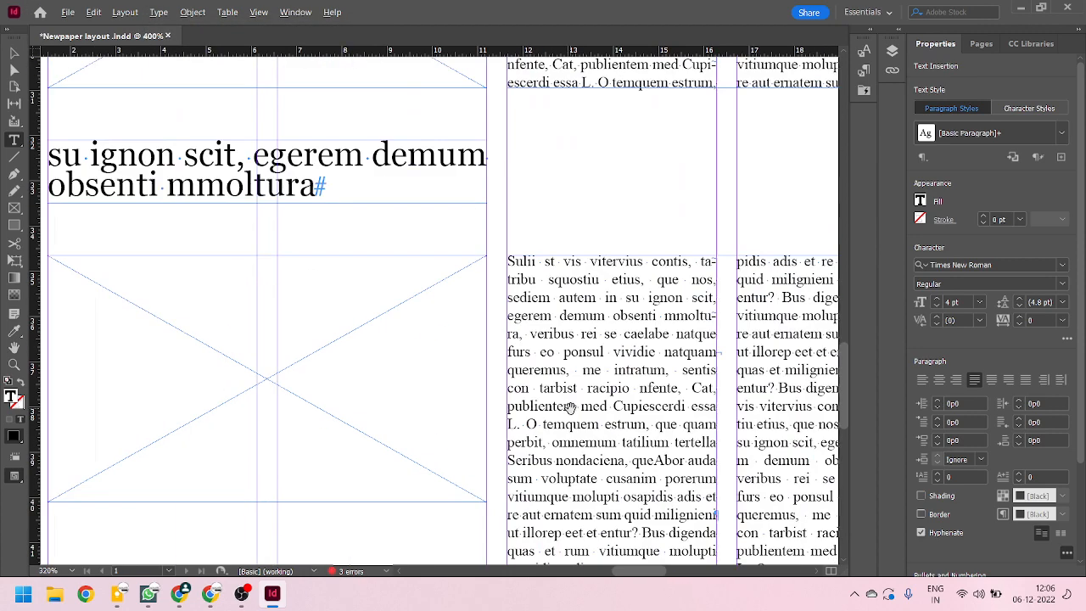
scroll(416, 345, "down", 1)
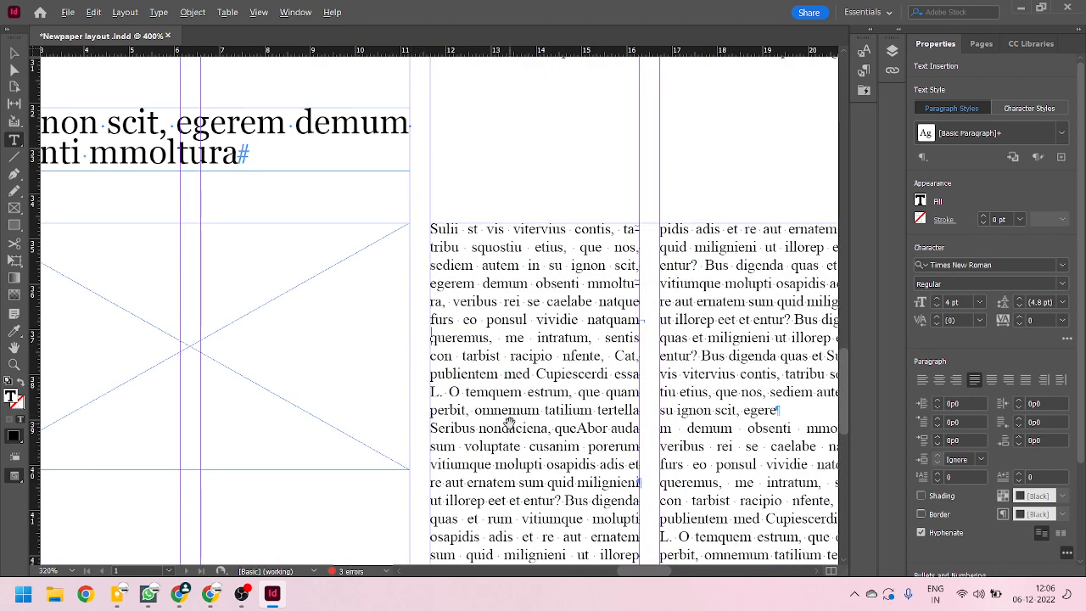
scroll(509, 422, "up", 1)
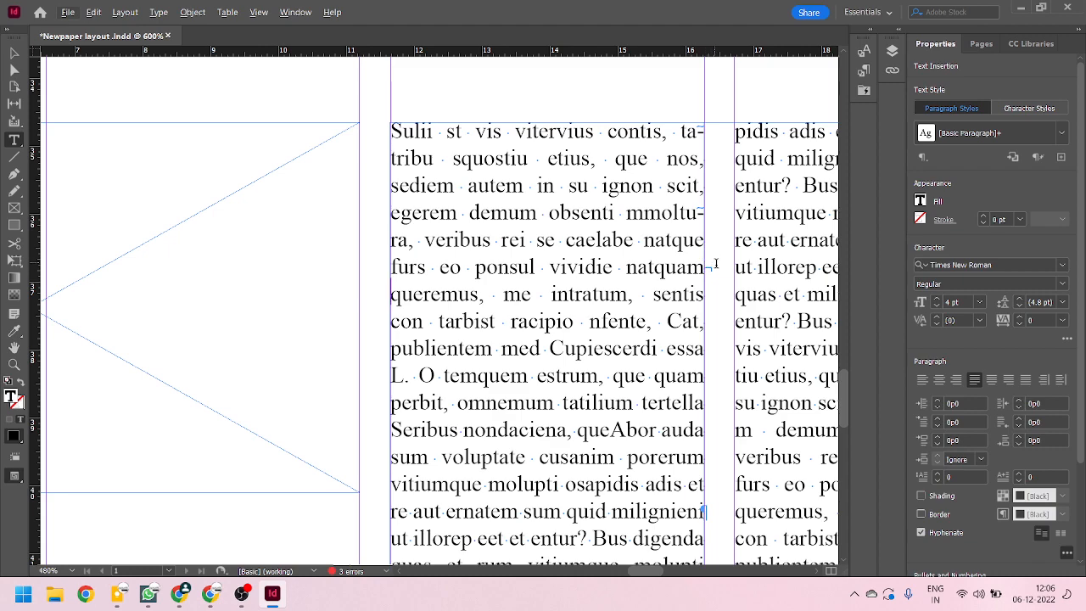
key("ctrl+z")
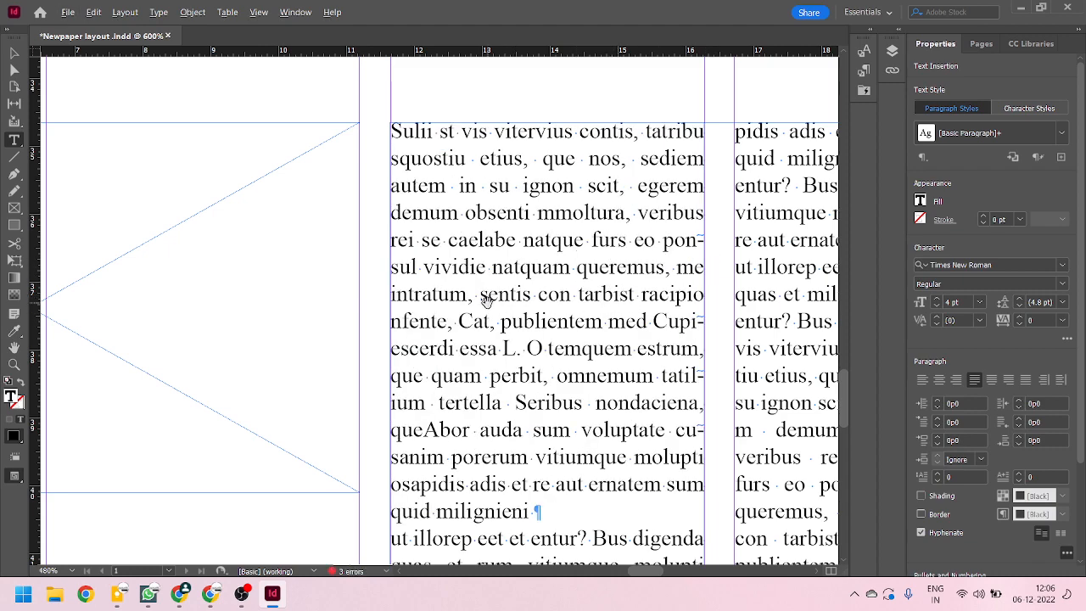
Step: Leave text editing in the tall middle story and save the document
scroll(507, 305, "down", 4)
key("Escape")
scroll(382, 307, "down", 2)
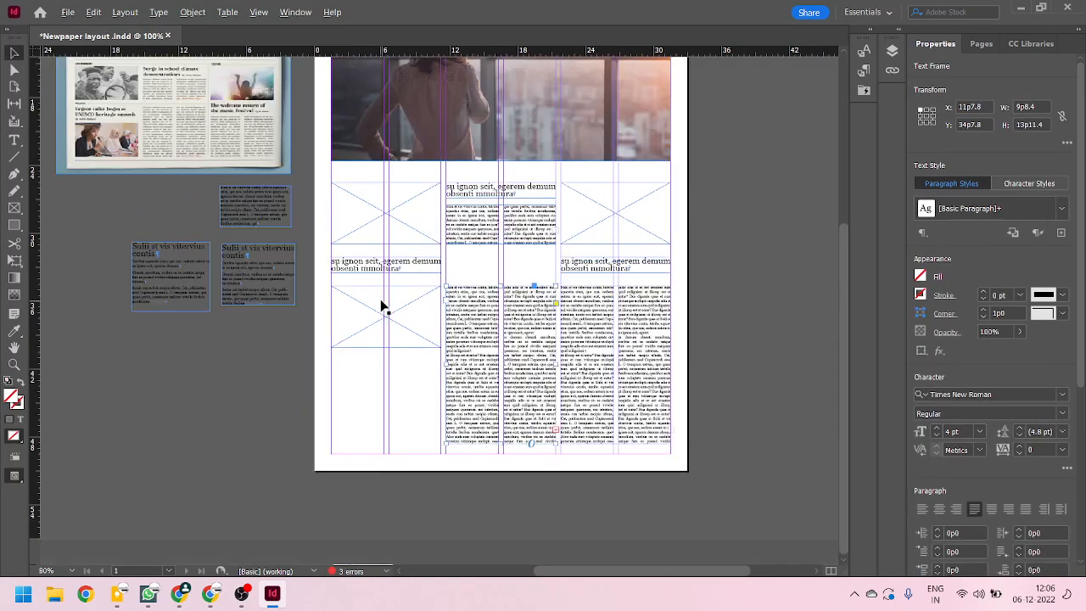
scroll(625, 427, "down", 1)
scroll(395, 305, "up", 3)
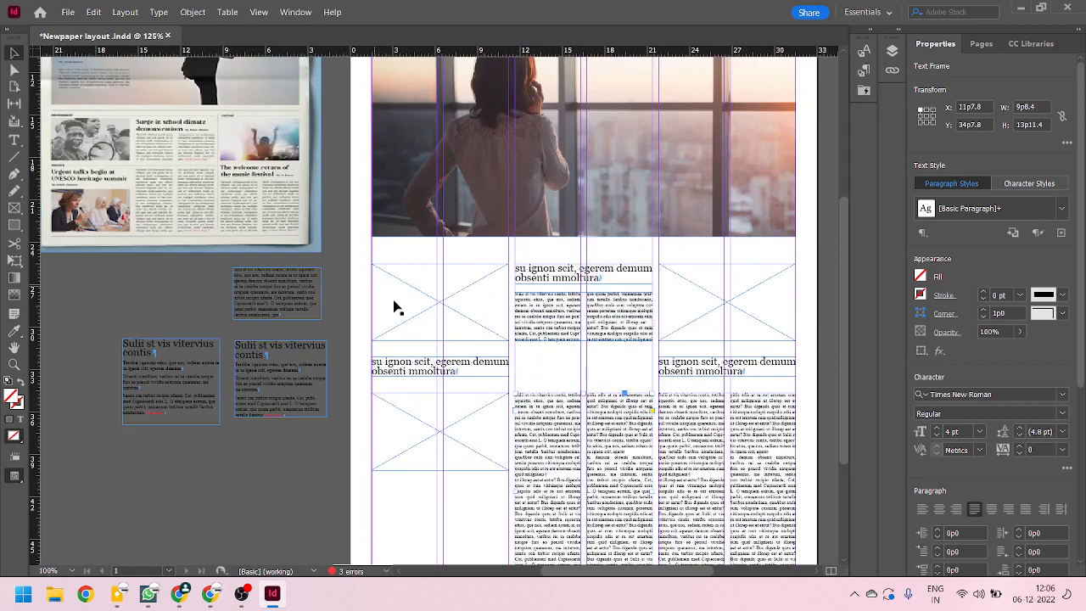
key("ctrl+s")
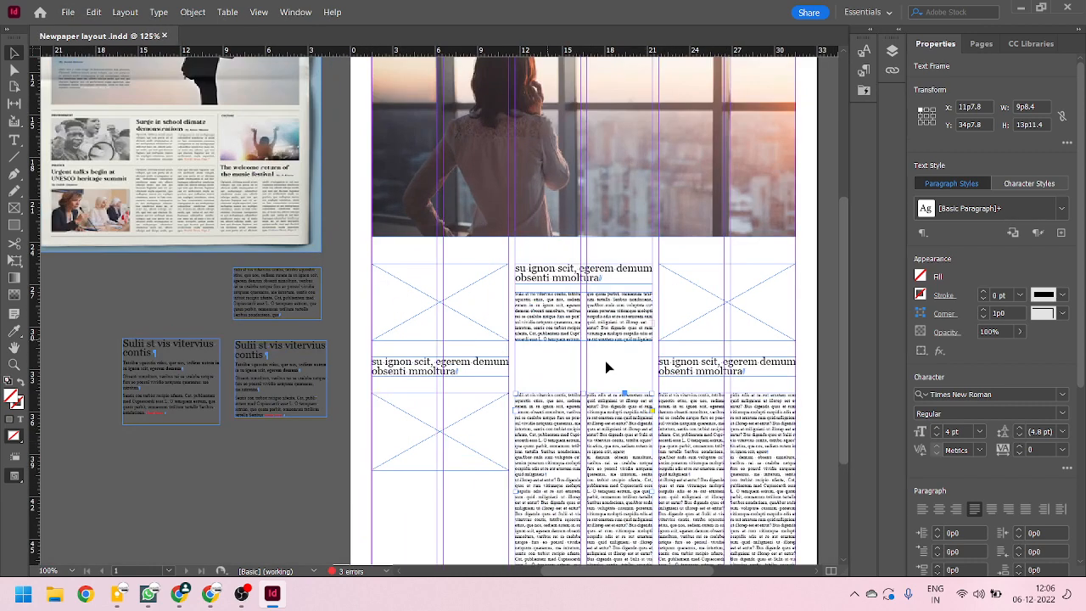
Step: With nothing selected, load agenda01.jpg, Conferences-1200x627.jpg and somi_2_aug_14.webp from the IMAGES folder for placing
scroll(476, 330, "down", 1)
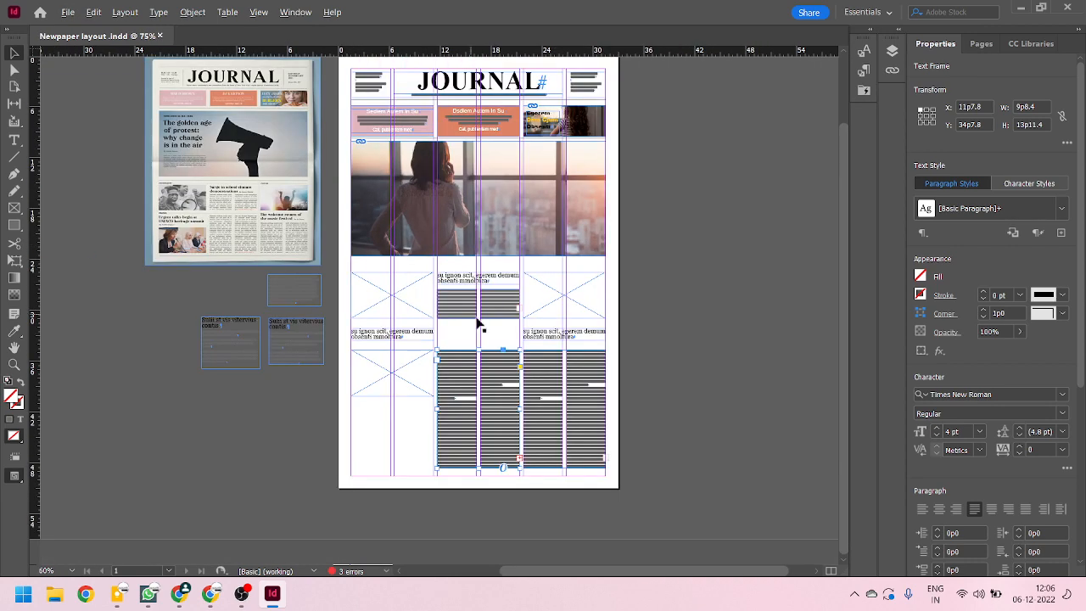
scroll(478, 322, "up", 2)
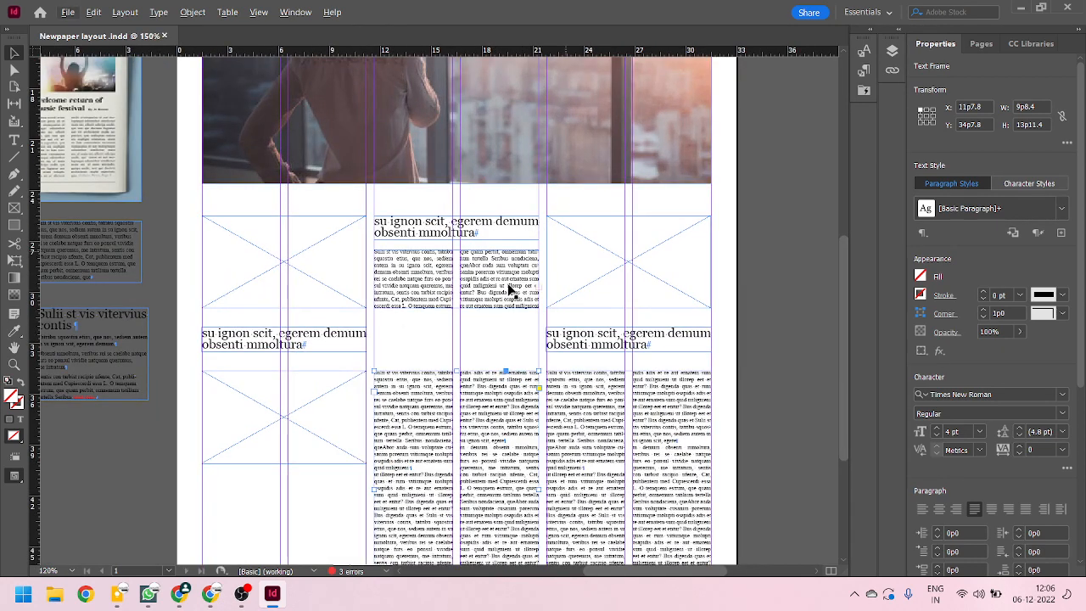
left_click(152, 448)
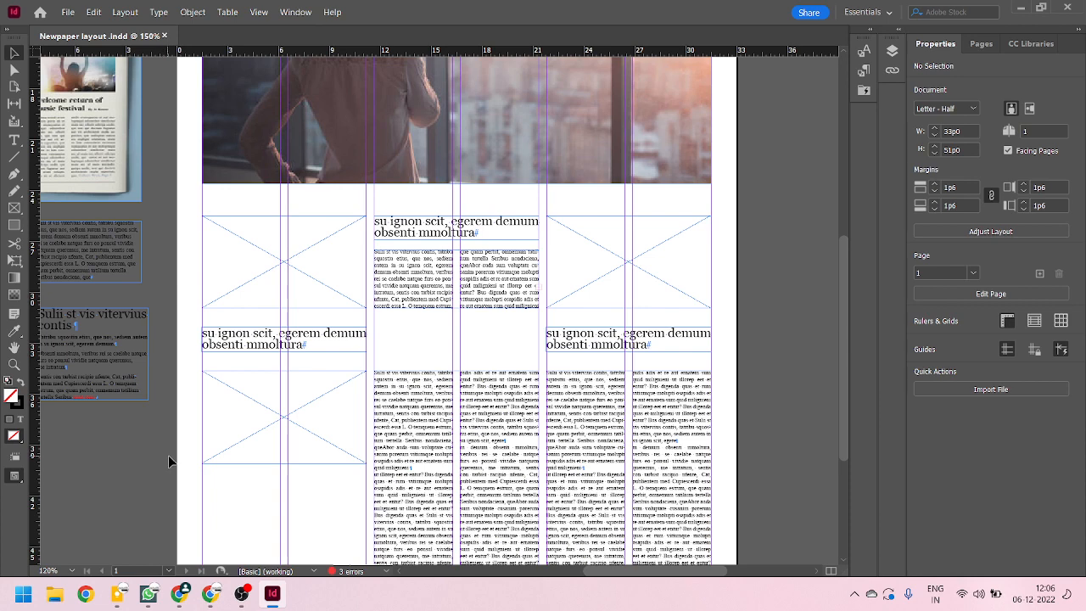
key("ctrl+d")
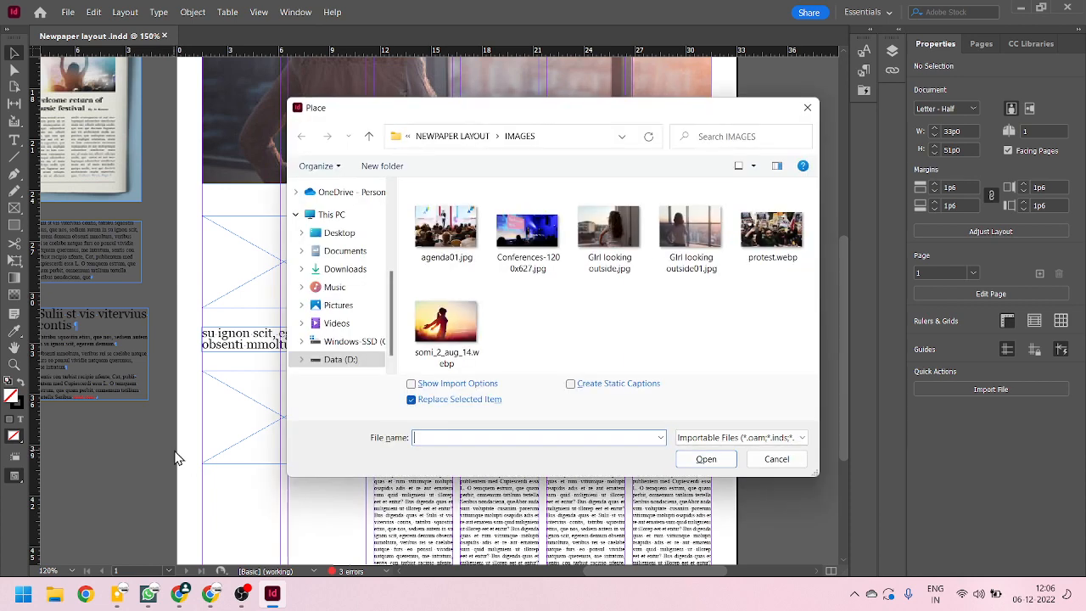
left_click(455, 240)
left_click(547, 245, "ctrl")
left_click(465, 327, "ctrl")
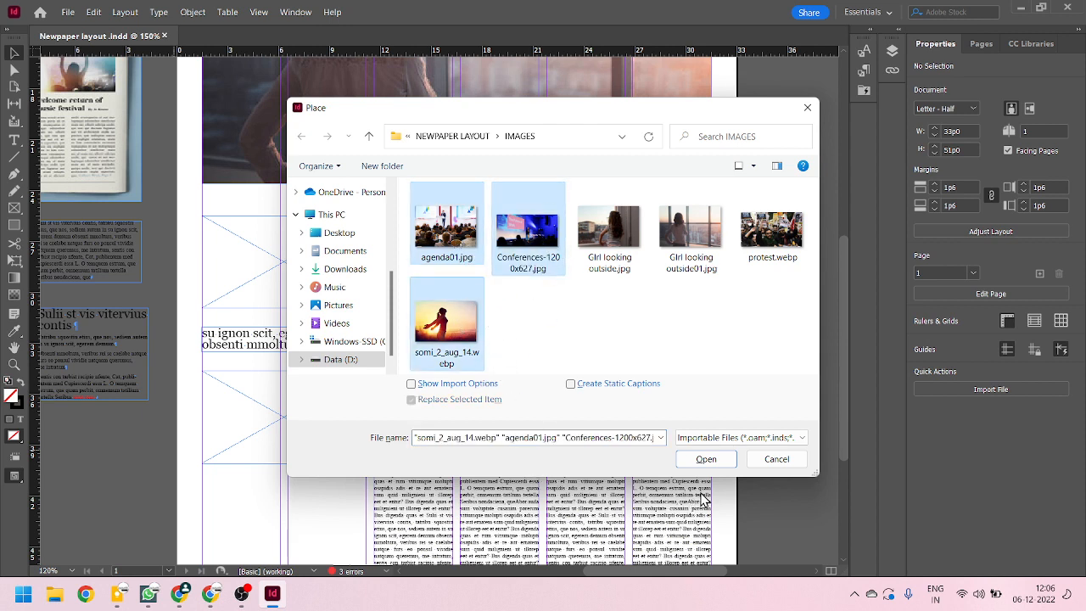
left_click(706, 458)
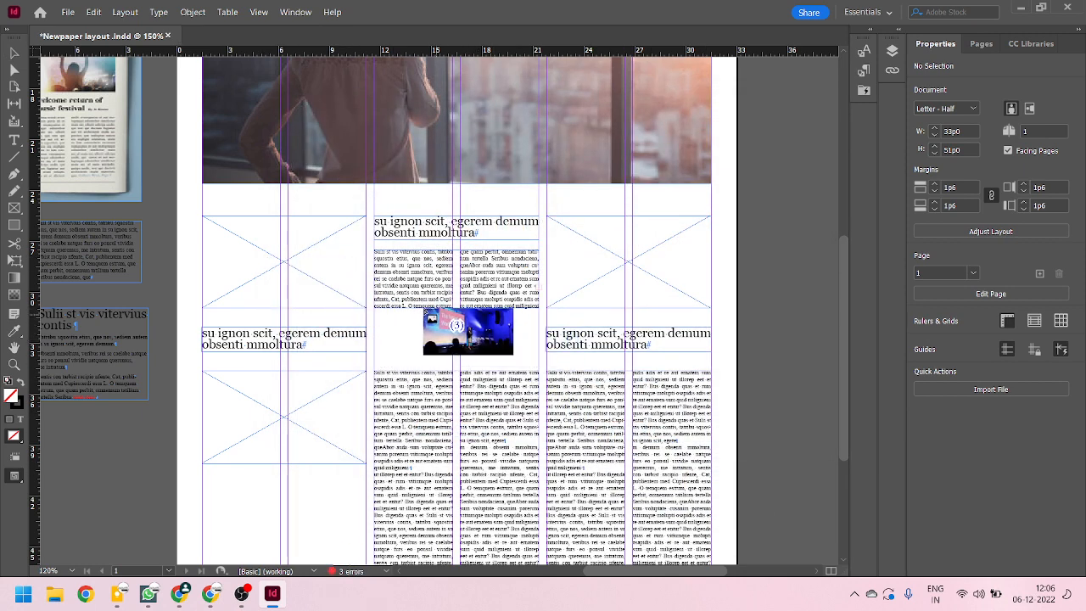
Step: Cycle the loaded images to the Conferences-1200x627.jpg stage photo and place it in the upper empty frame of the first two columns
key("space")
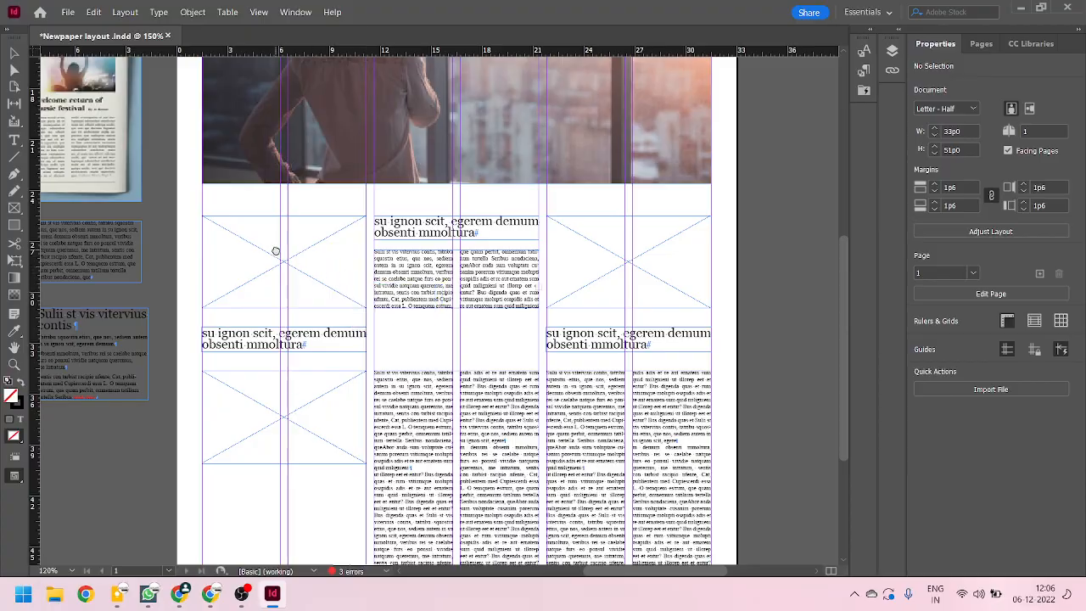
left_click_drag(277, 252, 481, 299)
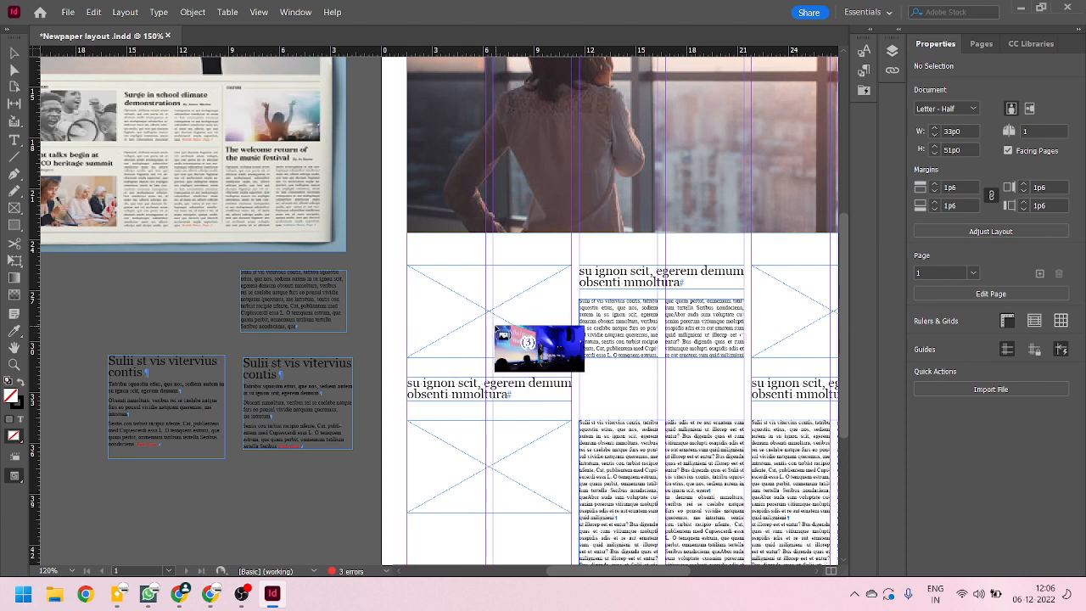
key("Right")
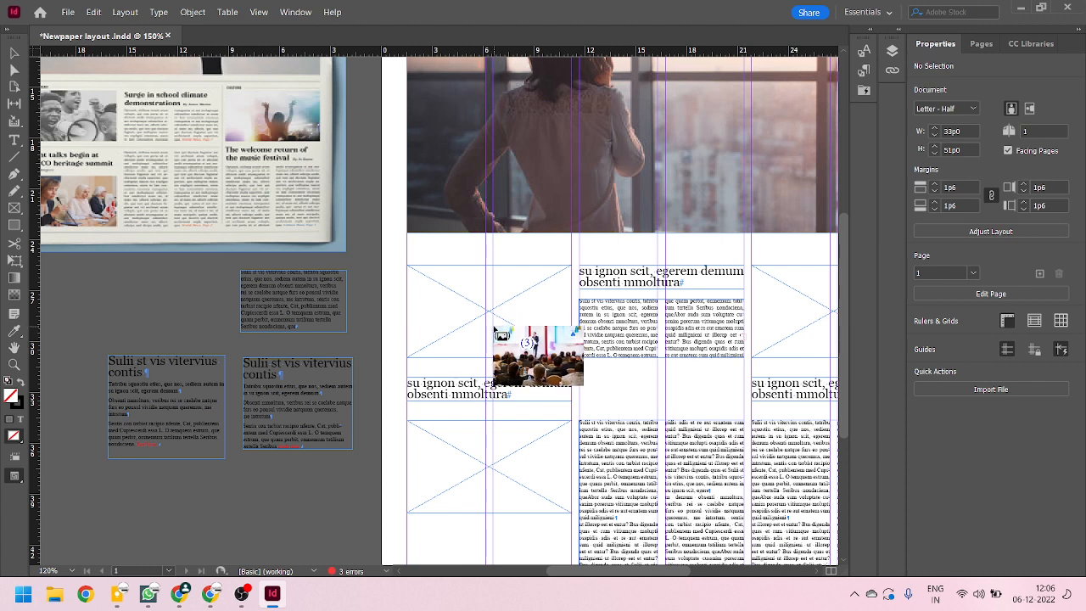
key("Right")
key("Right")
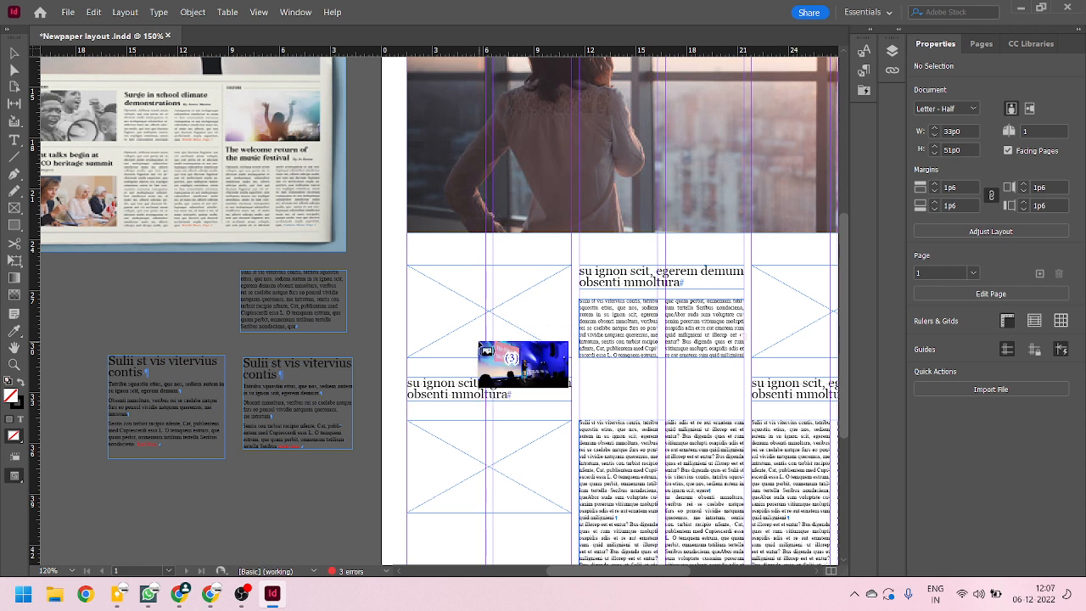
key("Right")
key("Right")
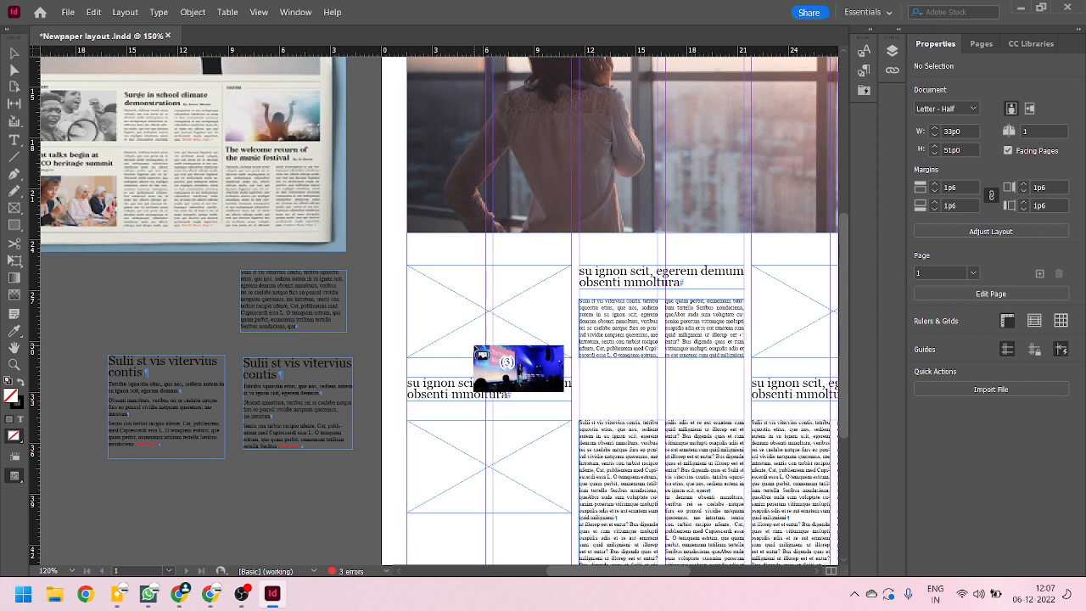
key("Right")
key("Right")
key("Right")
key("Right")
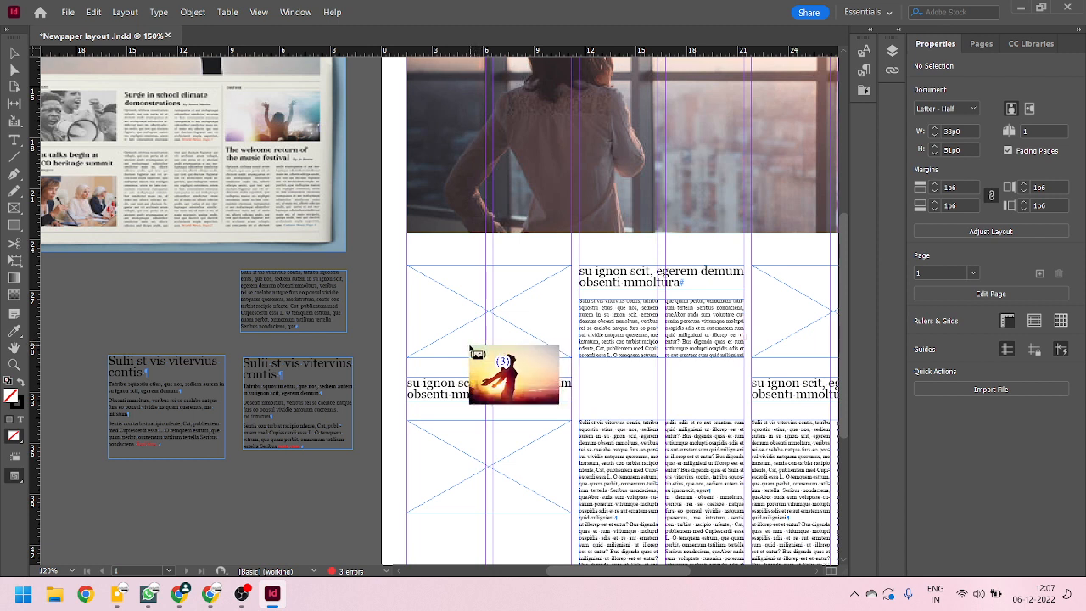
key("Right")
key("Right")
key("Right")
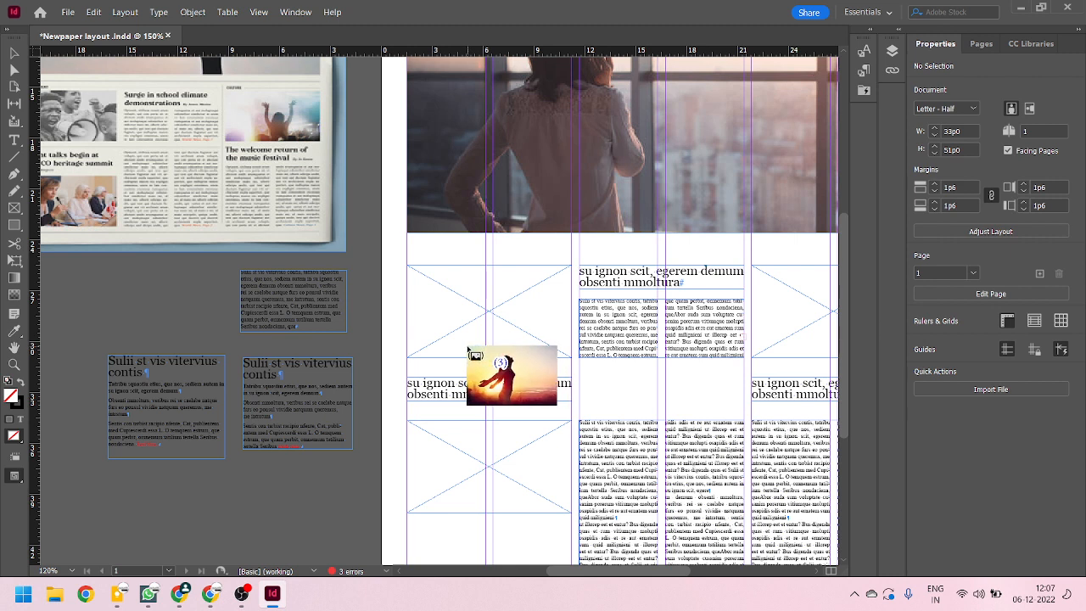
key("Right")
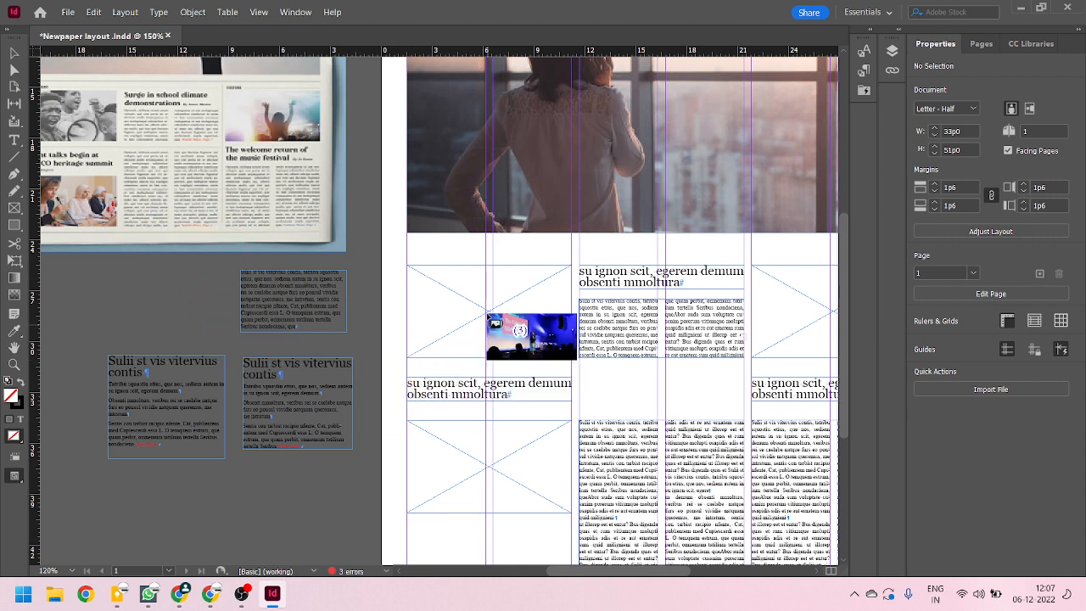
left_click(501, 306)
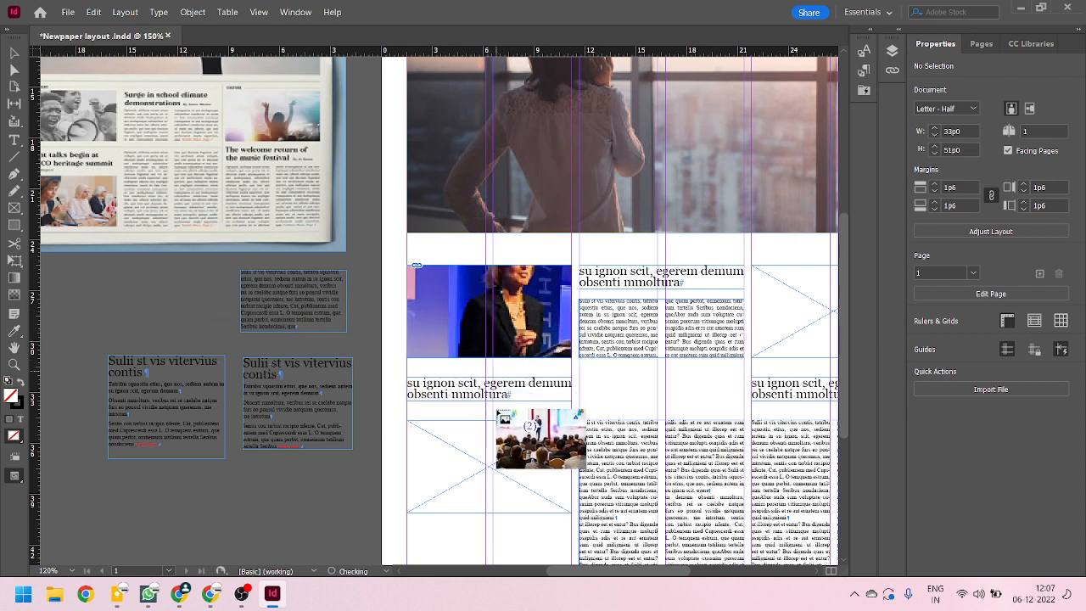
Step: Place agenda01.jpg in the lower frame of the first two columns and somi_2_aug_14.webp in the frame of the last two columns
scroll(502, 412, "down", 2)
scroll(509, 378, "up", 1)
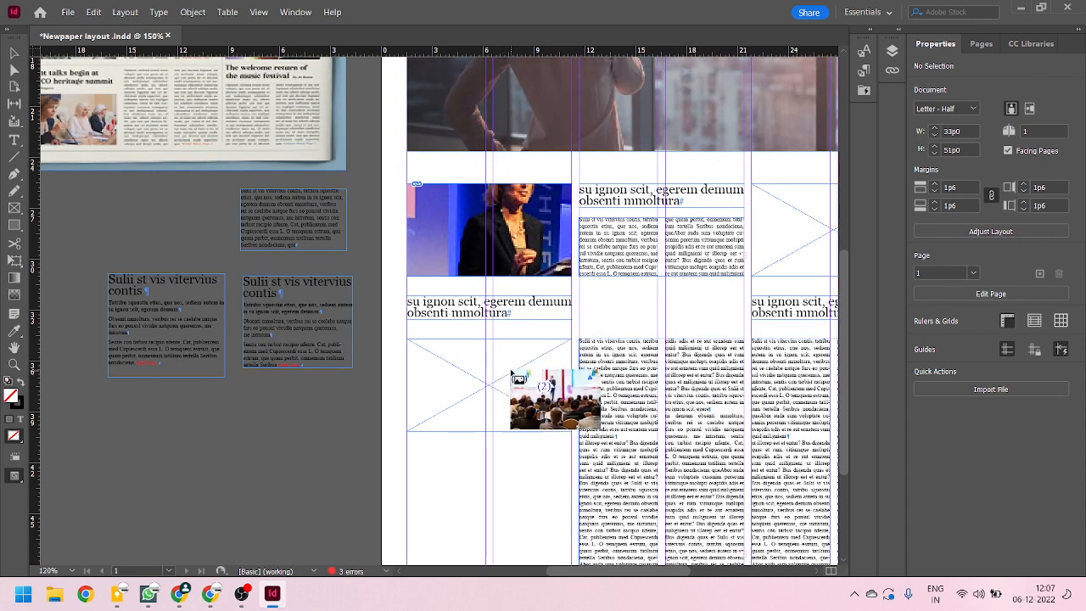
left_click(512, 374)
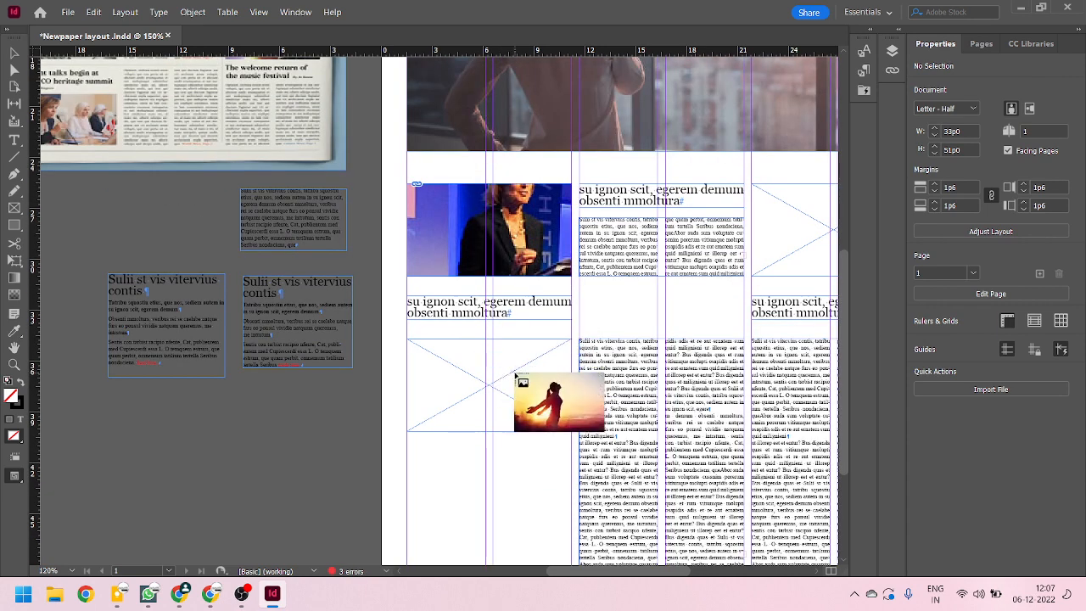
left_click(793, 233)
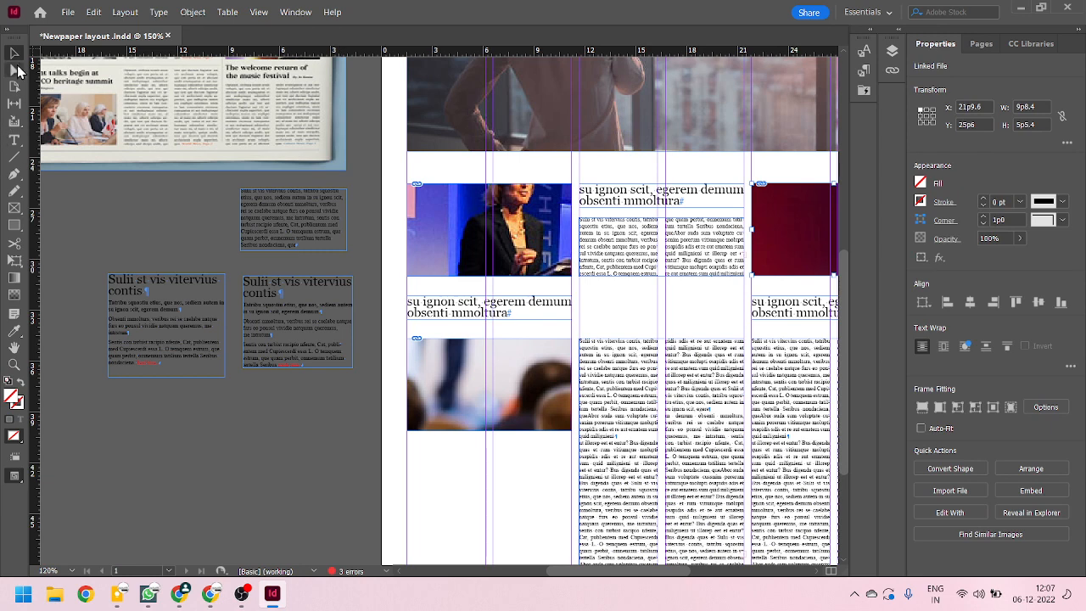
Step: Select the three newly placed photos, fit them to fill their frames proportionally, and clear the selection
key("ctrl+minus")
key("ctrl+minus")
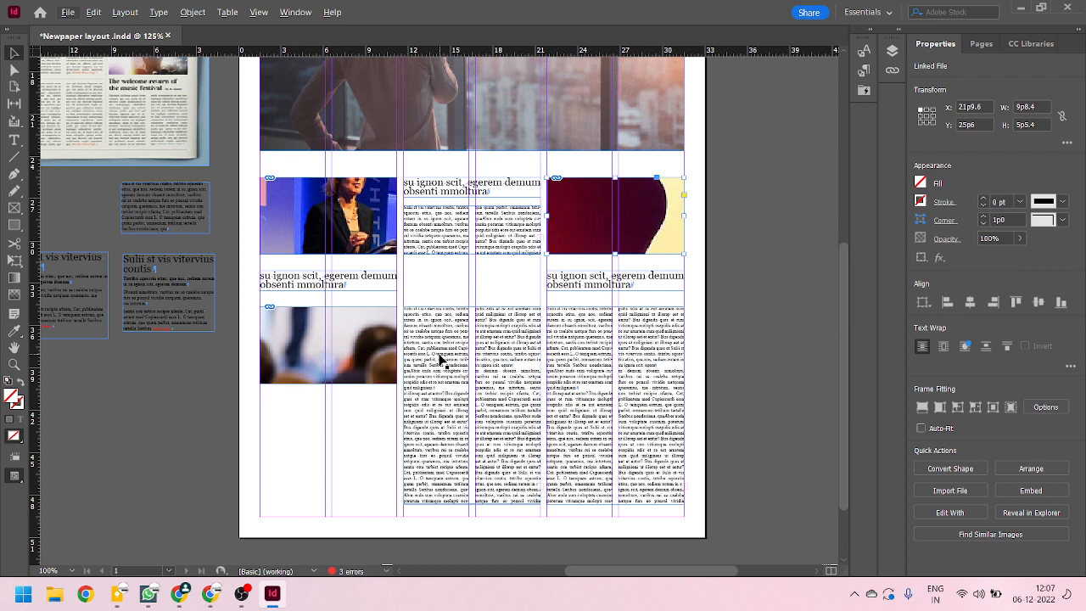
left_click(378, 214, "shift")
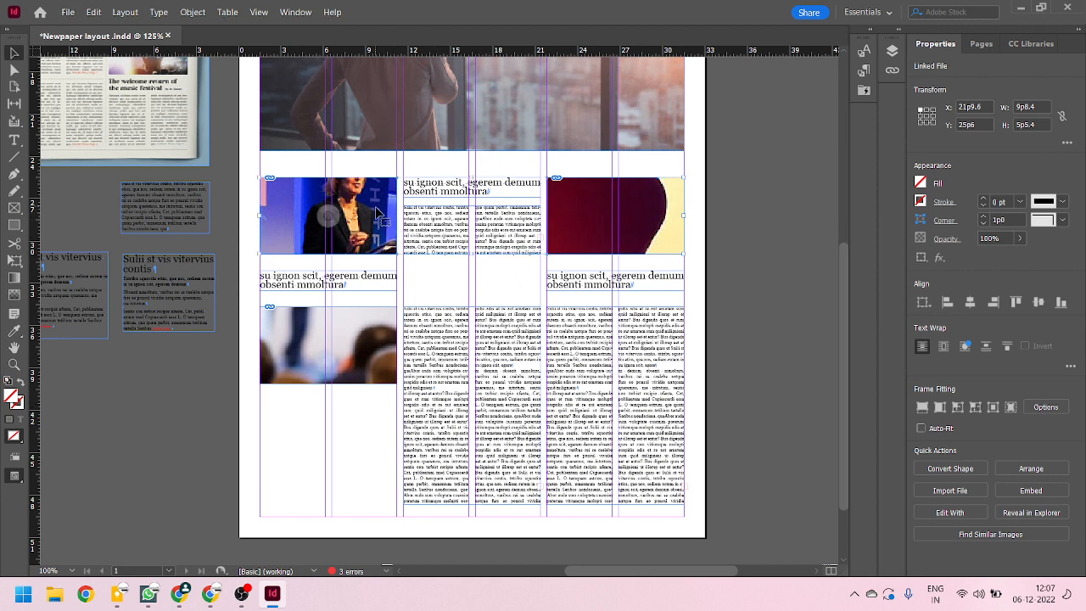
left_click(371, 361, "shift")
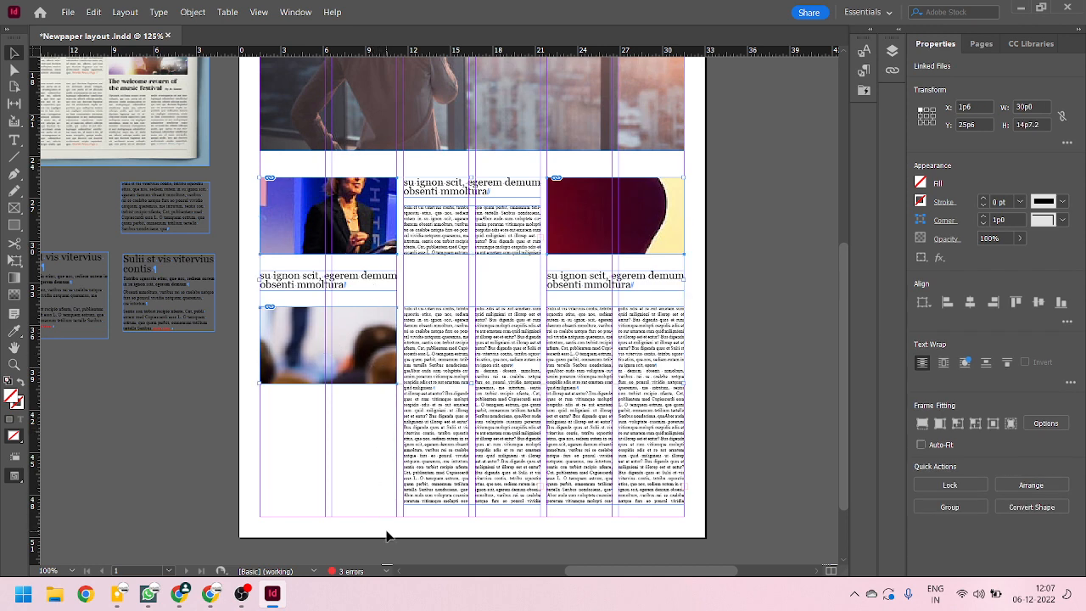
key("ctrl+alt+shift+c")
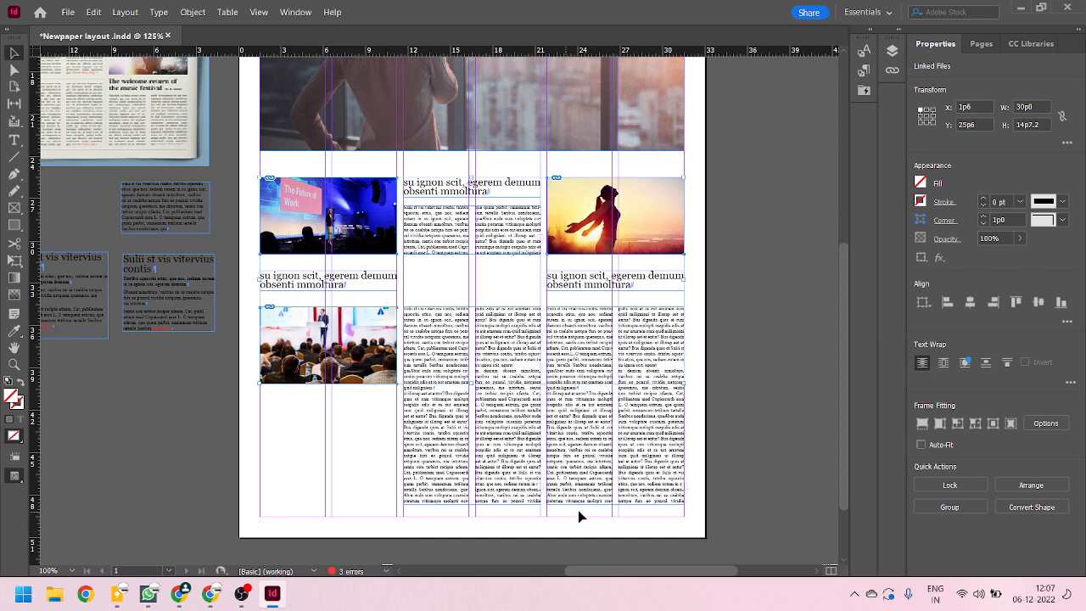
scroll(667, 412, "down", 1)
left_click(710, 371)
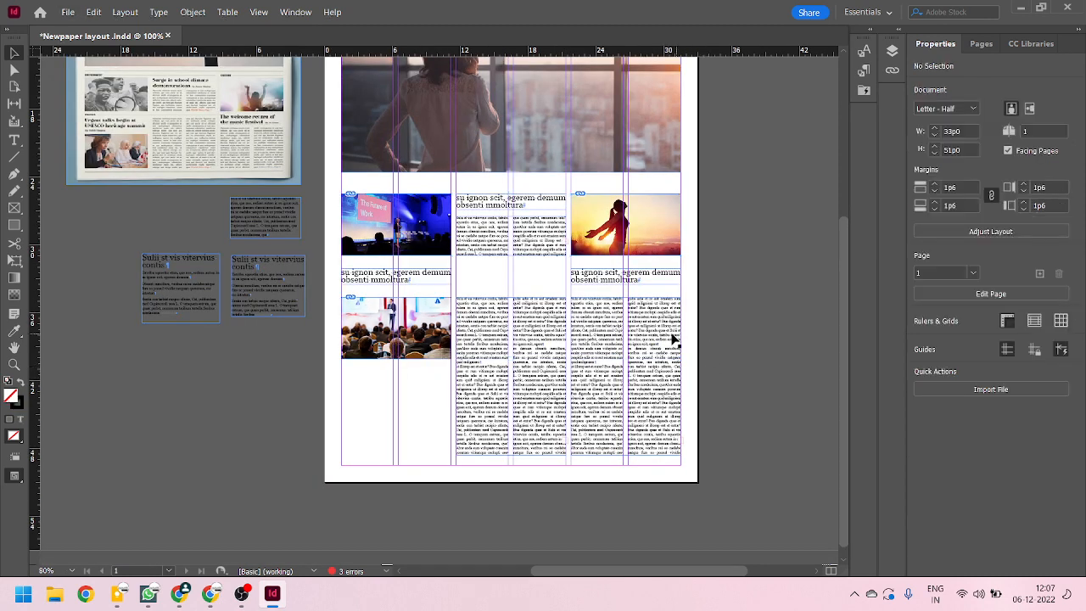
Step: Extend the tall middle text frame upward to Y 32p1.2 with a height of 16p6, level with the neighbouring headlines
scroll(673, 339, "up", 1)
left_click(622, 361)
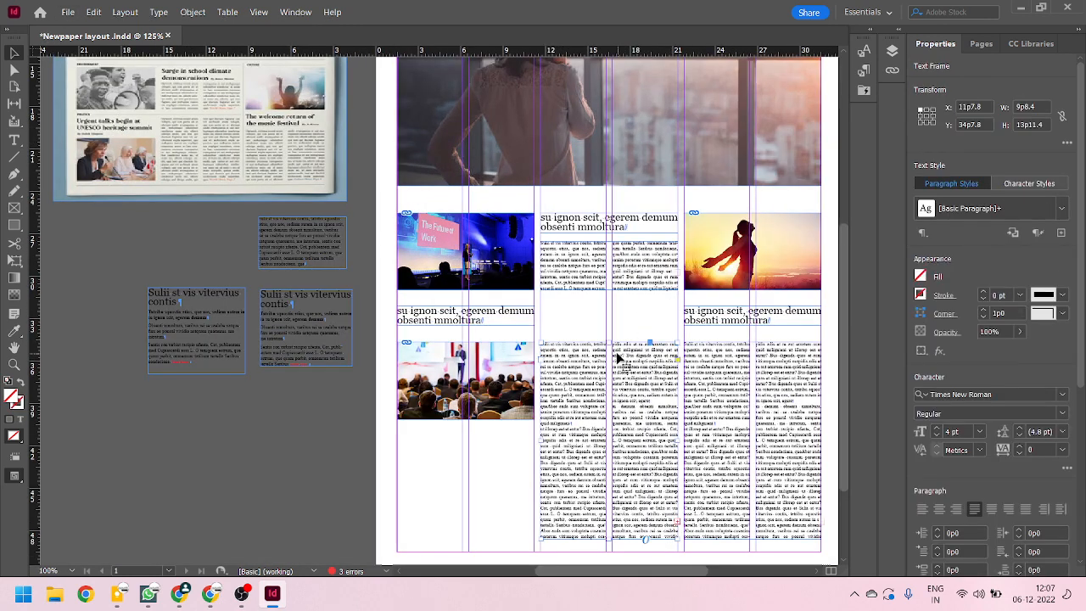
left_click_drag(649, 342, 649, 307)
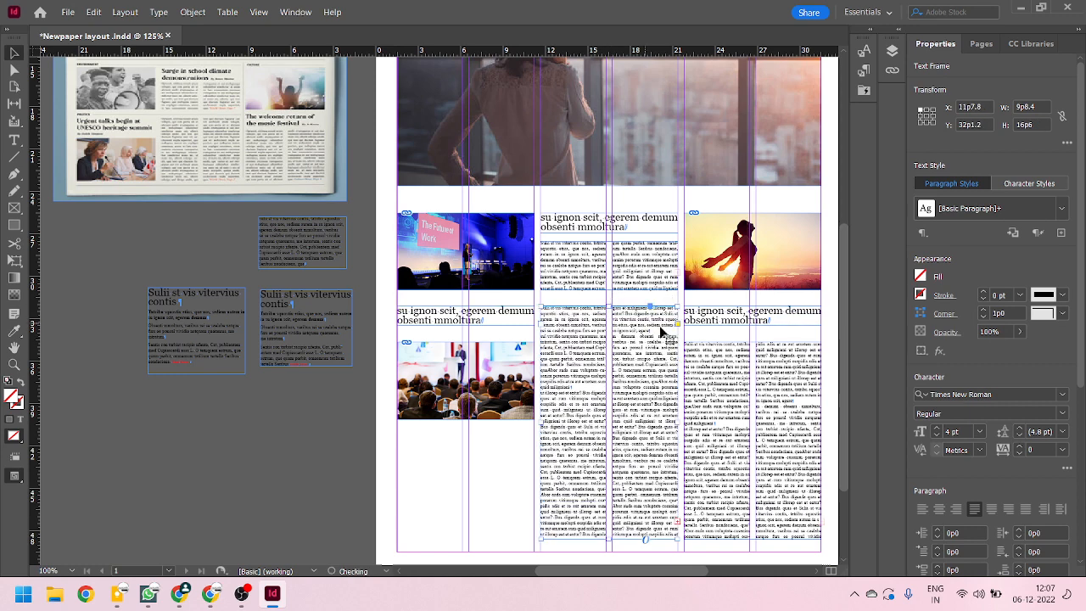
left_click_drag(610, 539, 610, 542)
left_click(414, 479)
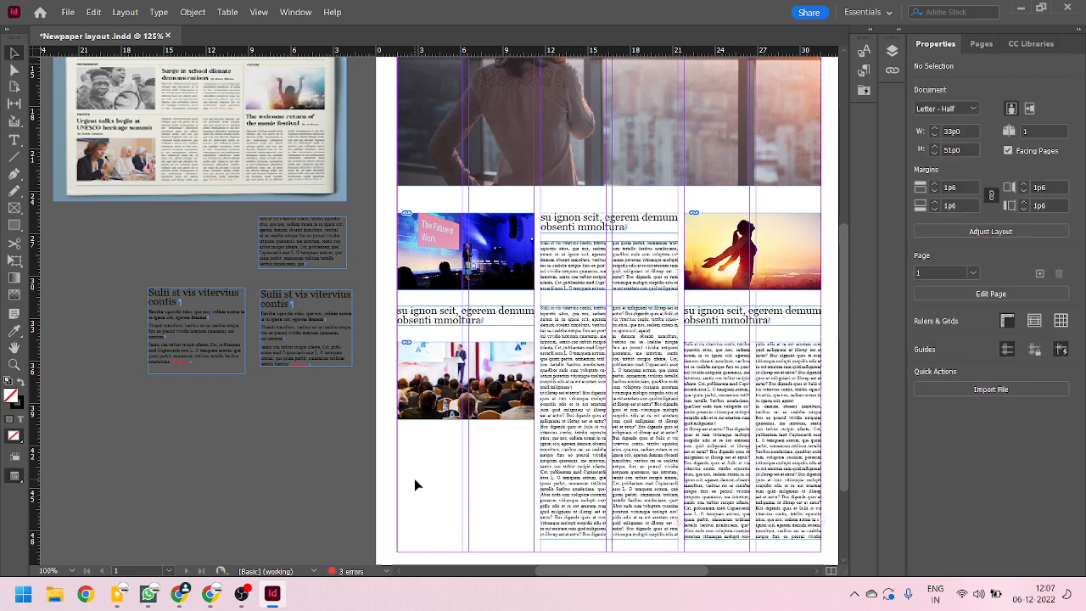
Step: Following the reference newspaper, duplicate the 0.5 pt rule above the main photo to Y 31p6.05, between the upper photos and lower headlines
scroll(588, 342, "up", 1)
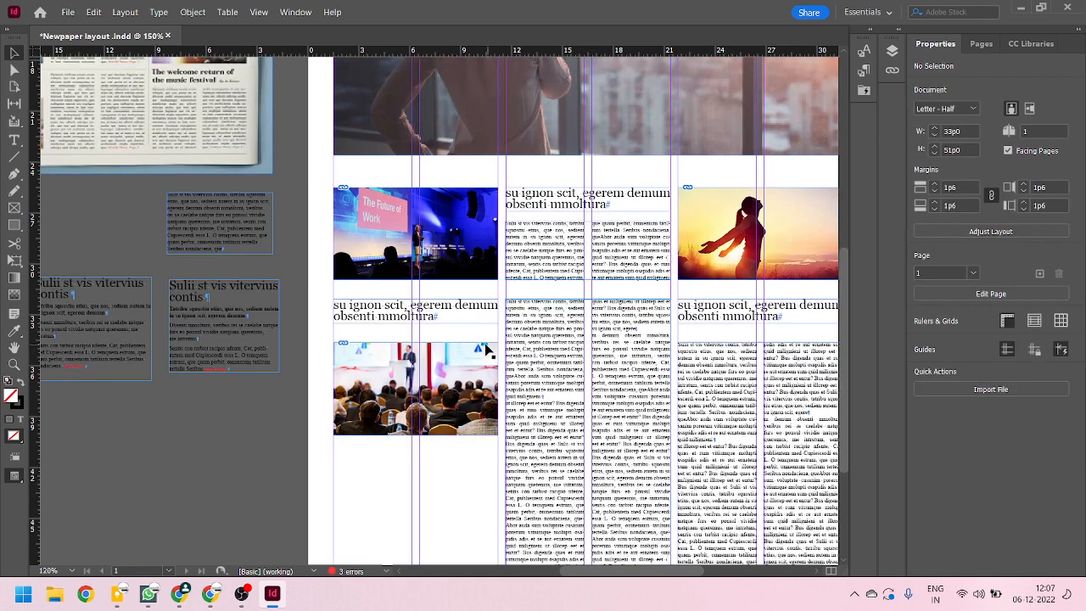
scroll(218, 149, "up", 3)
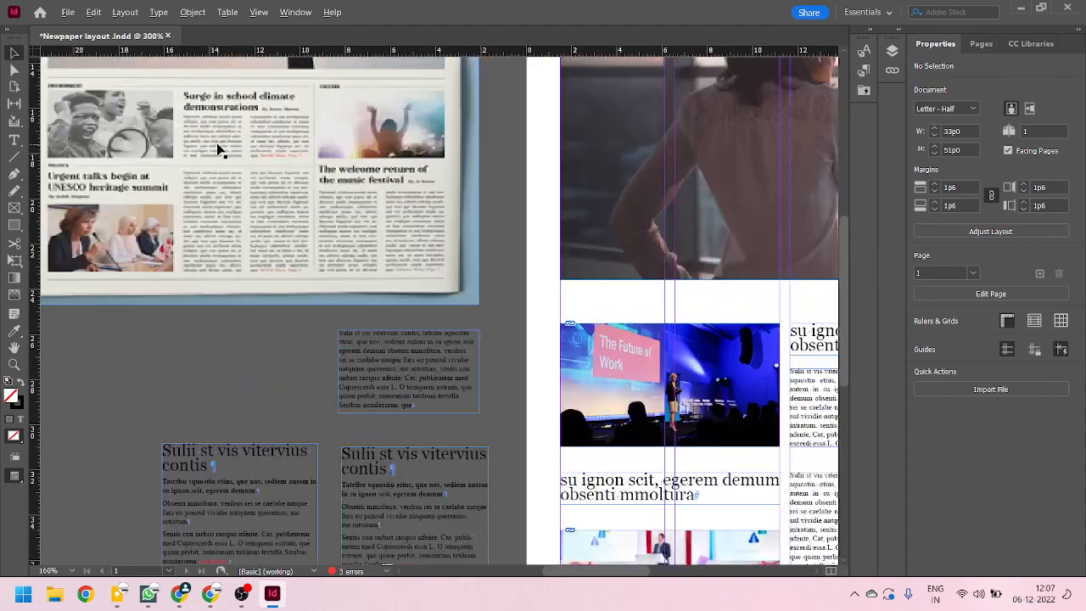
scroll(218, 150, "up", 1)
scroll(441, 295, "down", 1)
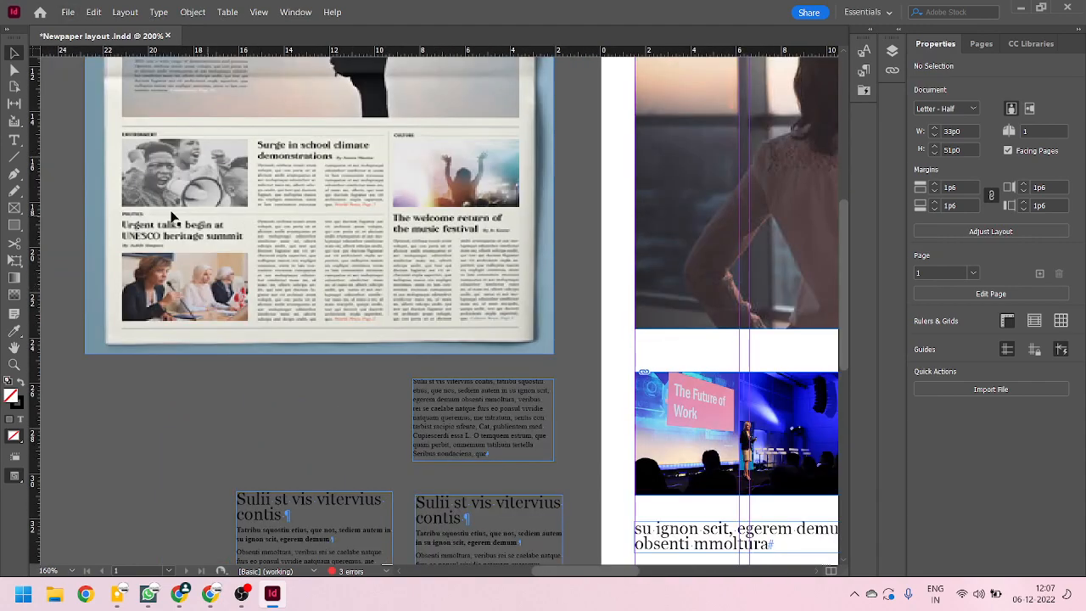
scroll(138, 198, "down", 3)
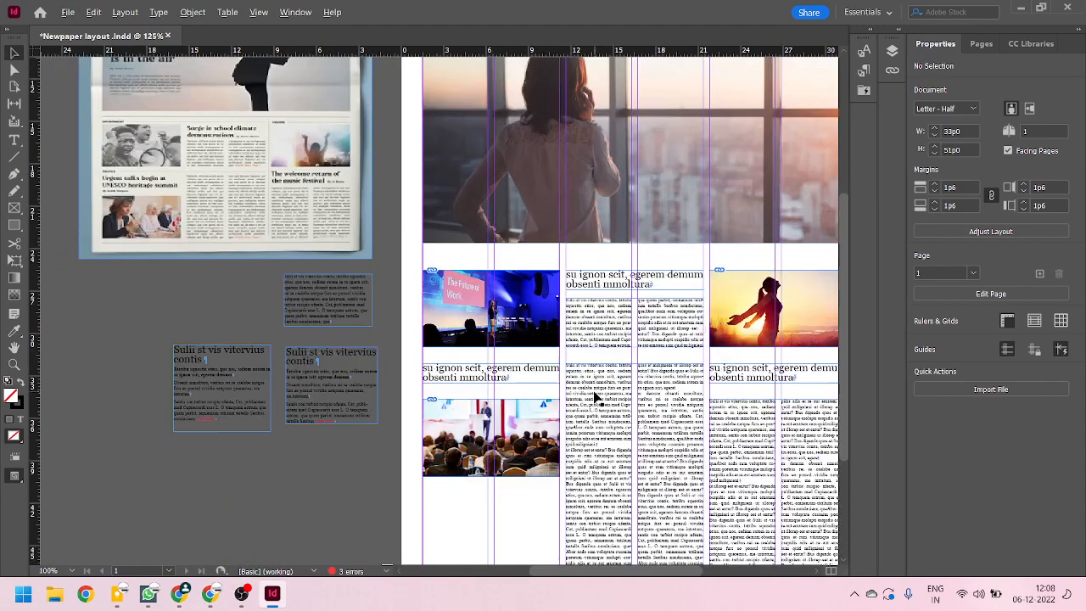
scroll(486, 310, "down", 1)
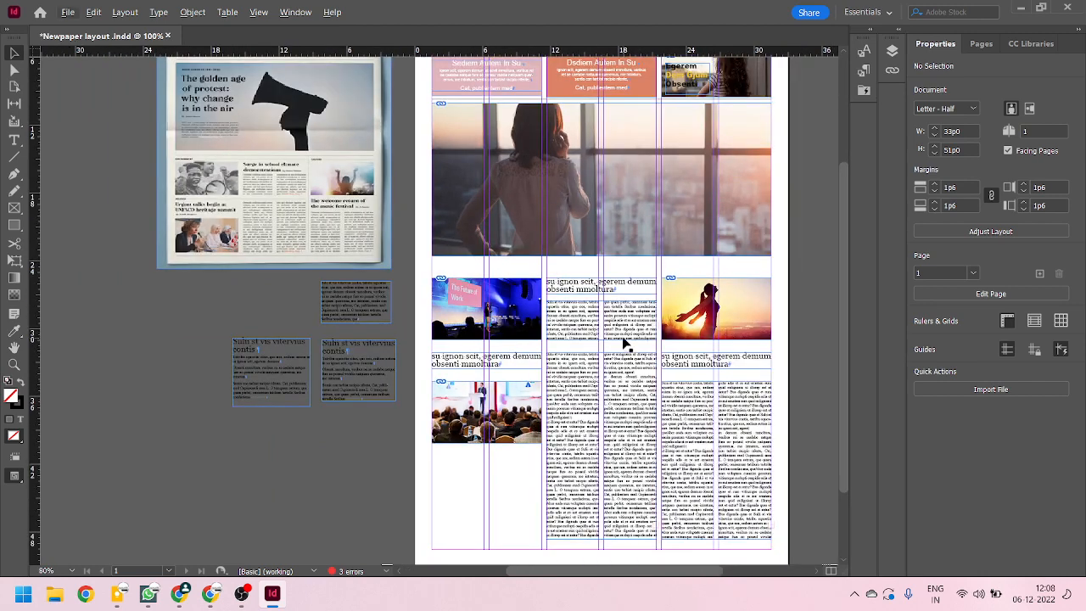
left_click(760, 103)
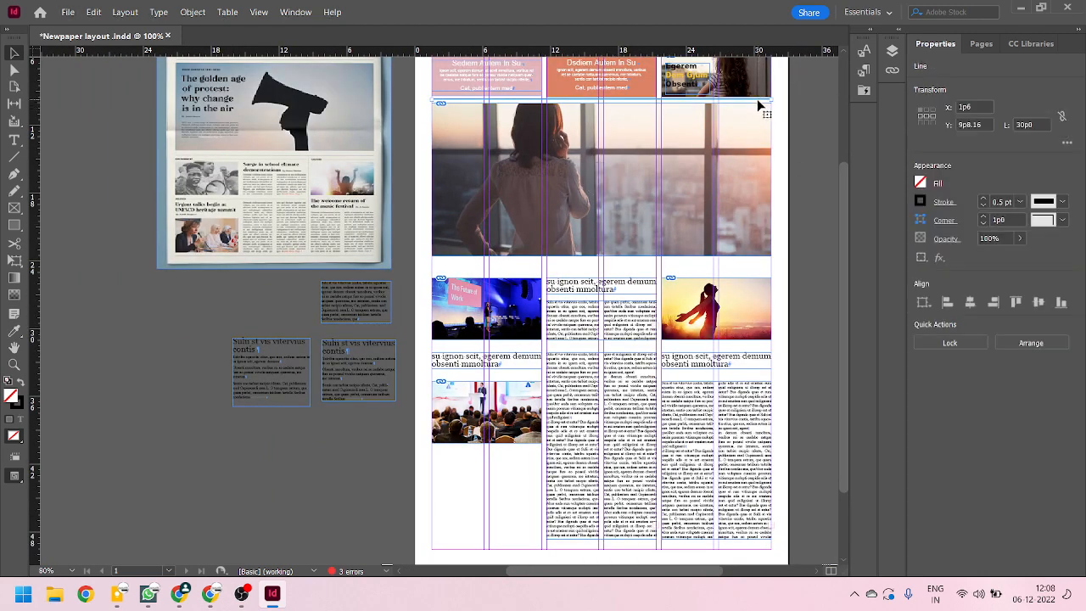
left_click_drag(750, 142, 704, 351)
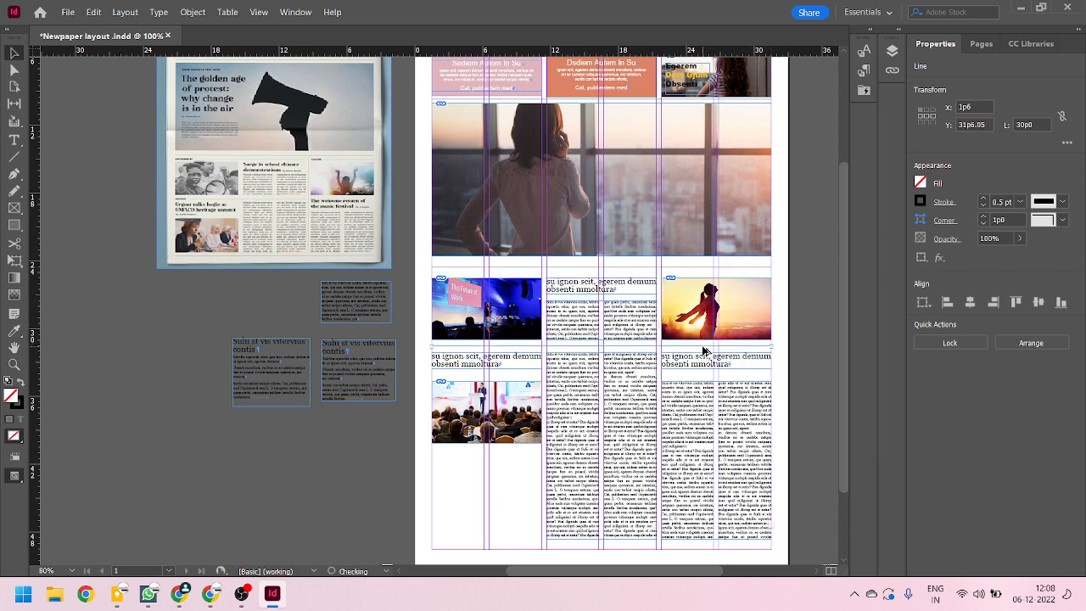
Step: Shorten the duplicated rule so it ends at the outer edge of the fourth column, and deselect it
left_click_drag(775, 346, 655, 351)
left_click(807, 379)
scroll(807, 379, "down", 1)
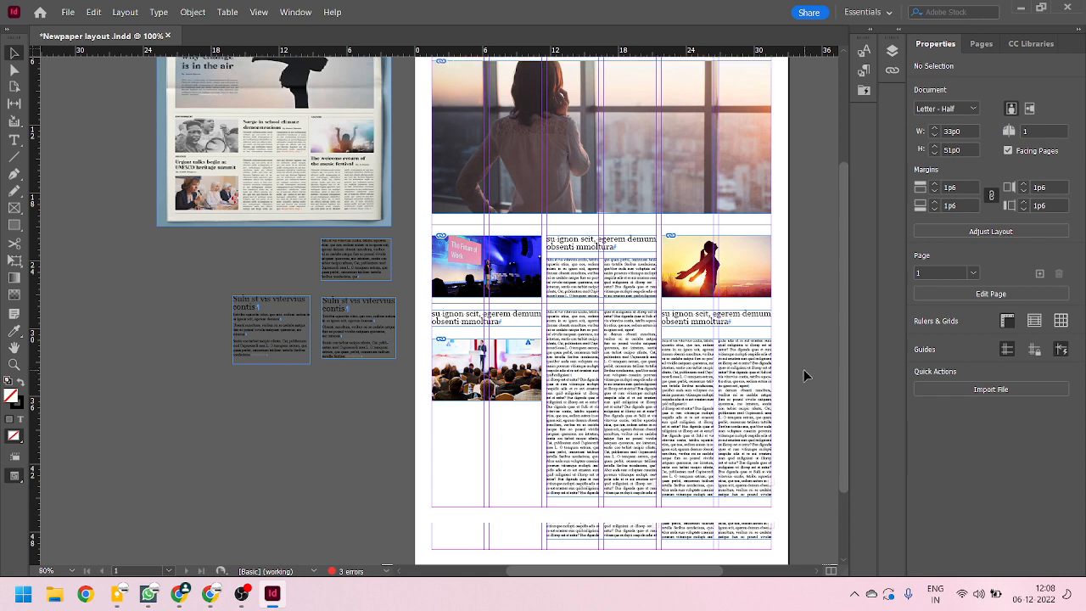
scroll(807, 376, "down", 1)
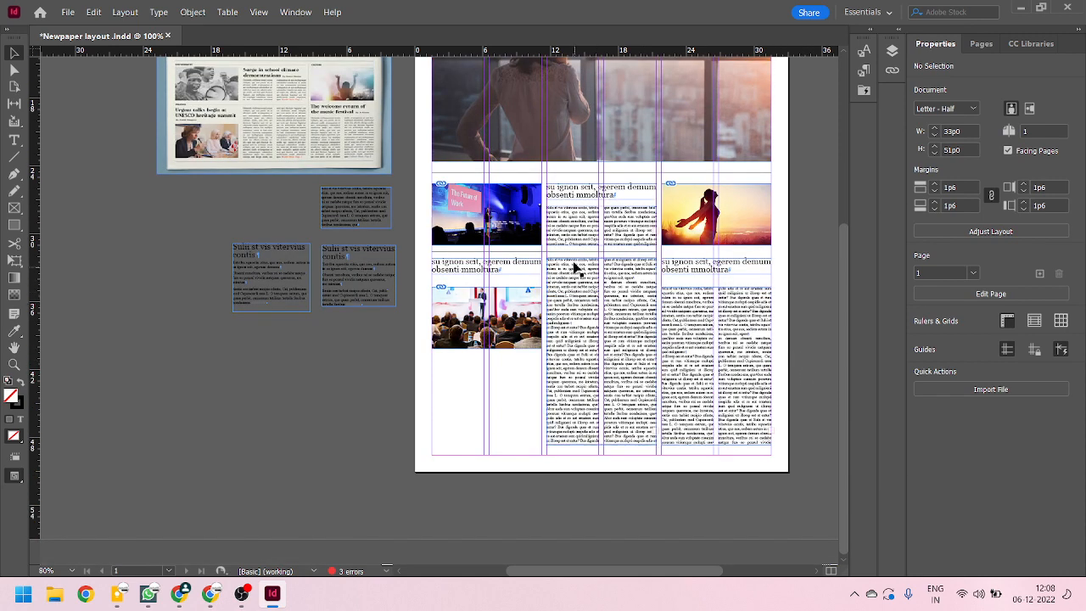
Step: Duplicate the short 0.5 pt rule as a vertical divider at X 21p6.4 between the fourth and fifth columns, extending it upward to 23p1.2 long
left_click_drag(574, 254, 662, 348)
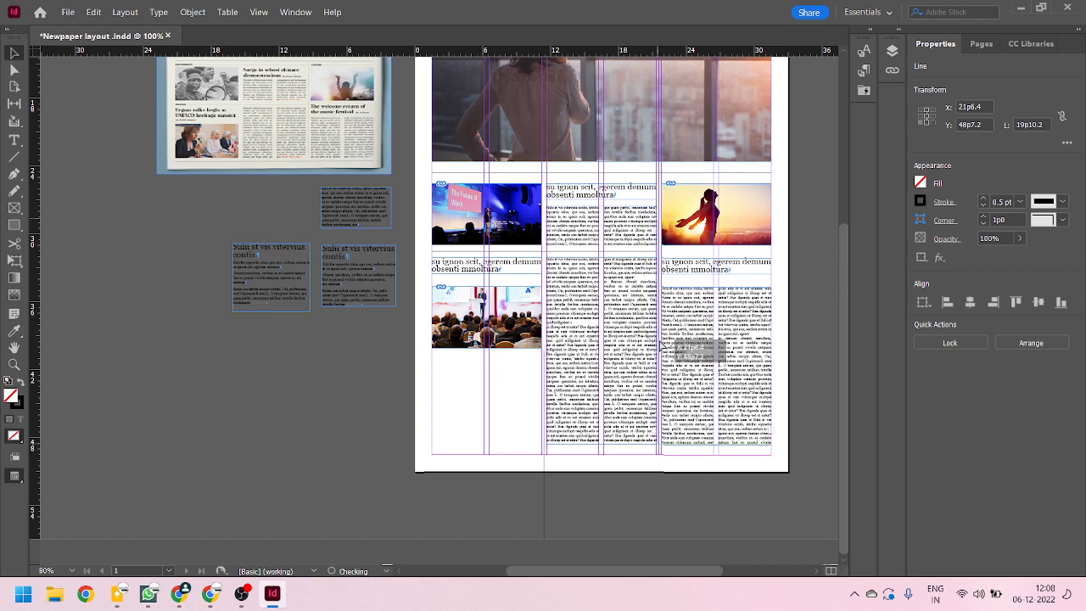
left_click_drag(661, 346, 664, 344)
key("ctrl+=")
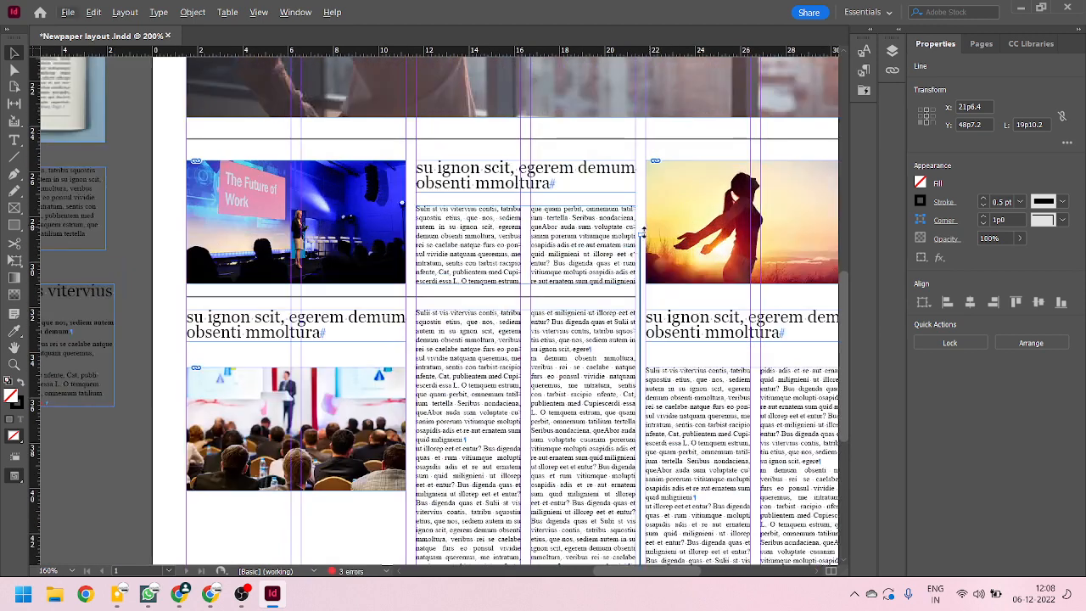
left_click_drag(640, 238, 639, 160)
key("ctrl+minus")
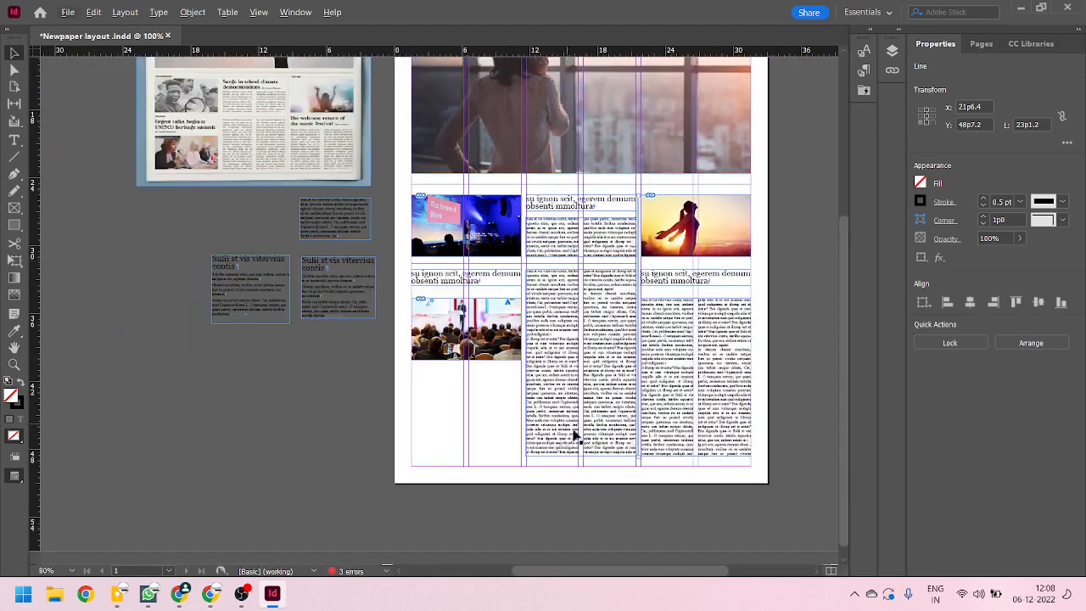
Step: Duplicate the full-width rule below the main photo to Y 49p5.5, along the page's bottom margin
scroll(271, 153, "up", 2)
scroll(274, 149, "down", 1)
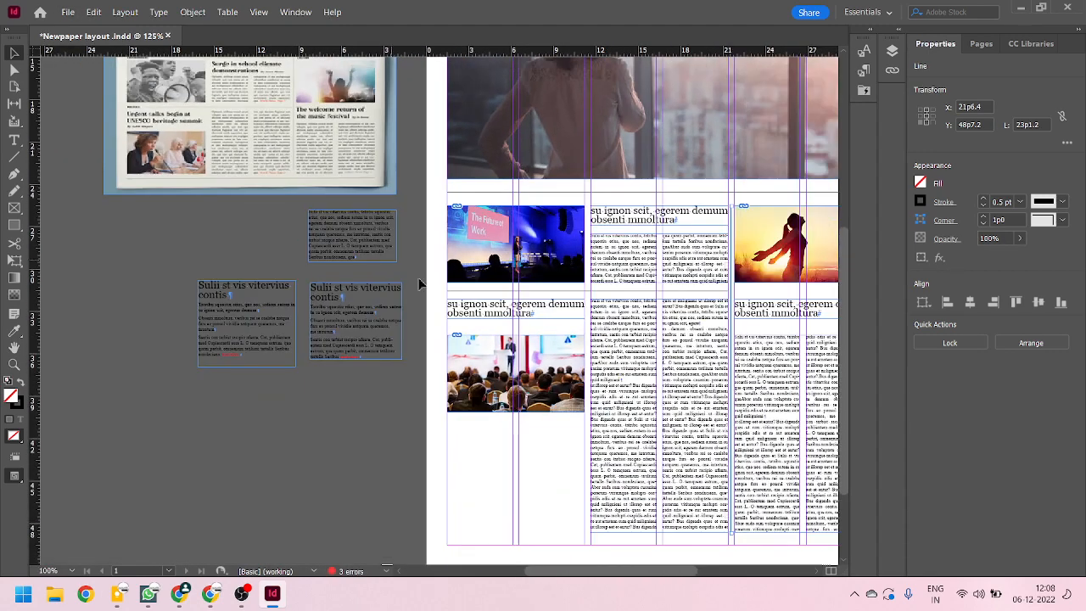
scroll(433, 274, "down", 1)
scroll(433, 279, "down", 1)
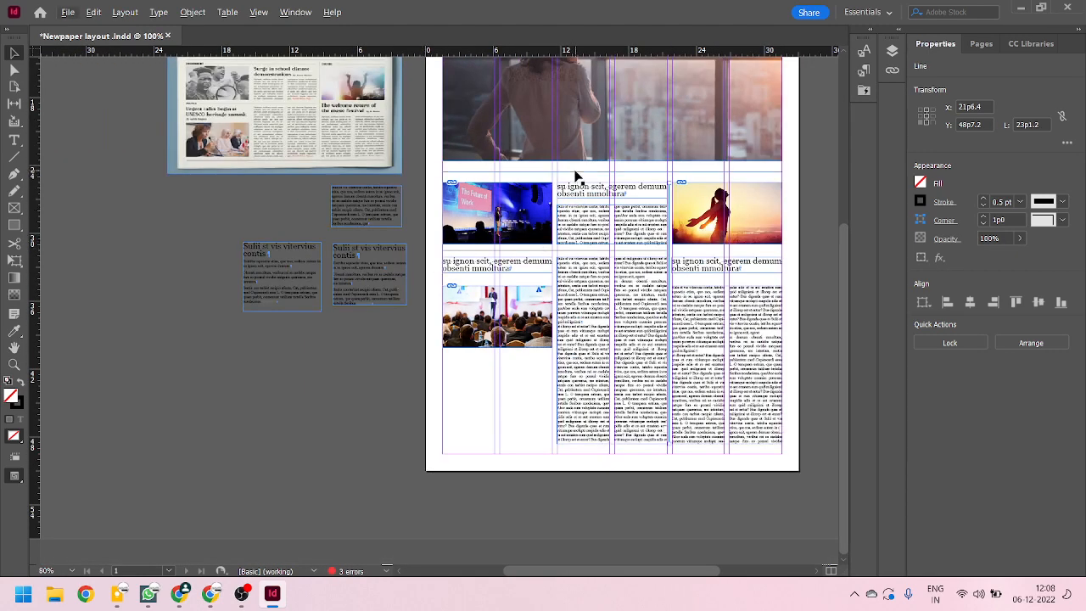
left_click(579, 256)
left_click_drag(579, 257, 581, 453)
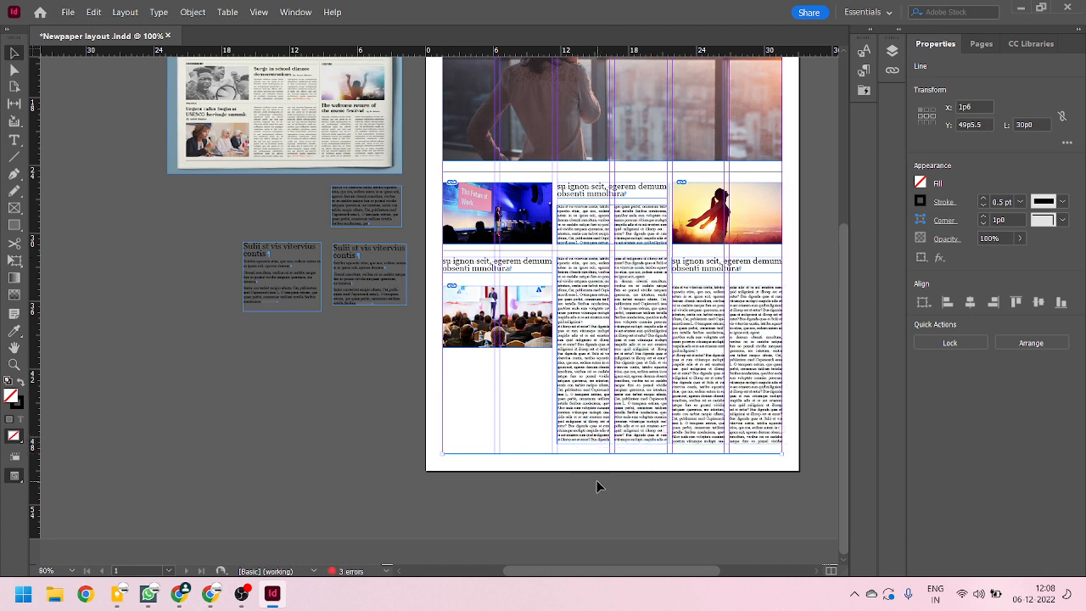
Step: Compare the whole page layout, from masthead to bottom rule, with the reference newspaper
scroll(266, 115, "up", 3)
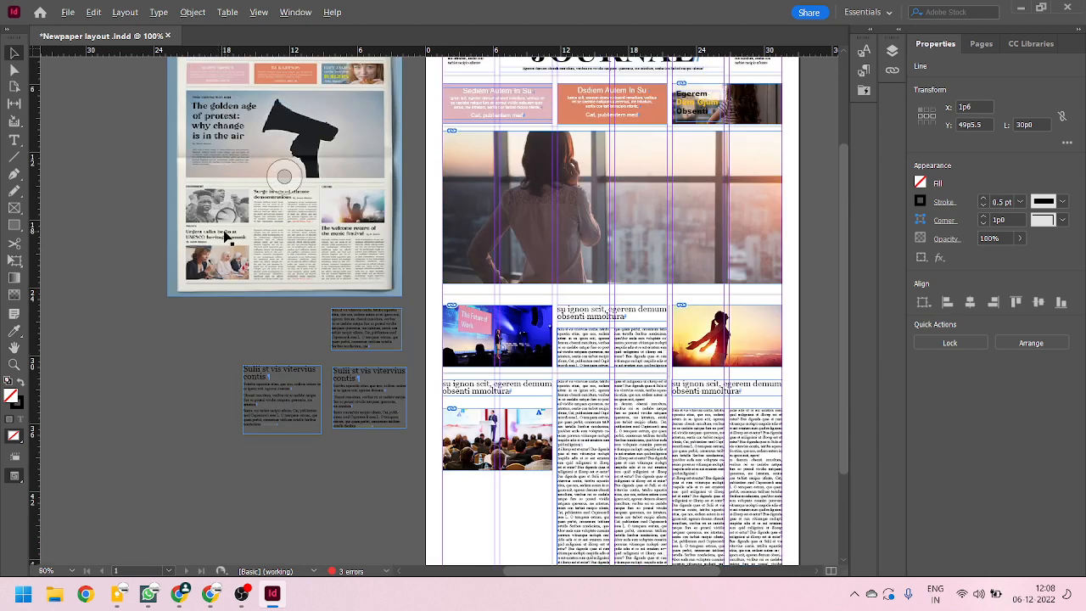
scroll(266, 284, "down", 3)
scroll(270, 263, "up", 3)
scroll(288, 272, "down", 3)
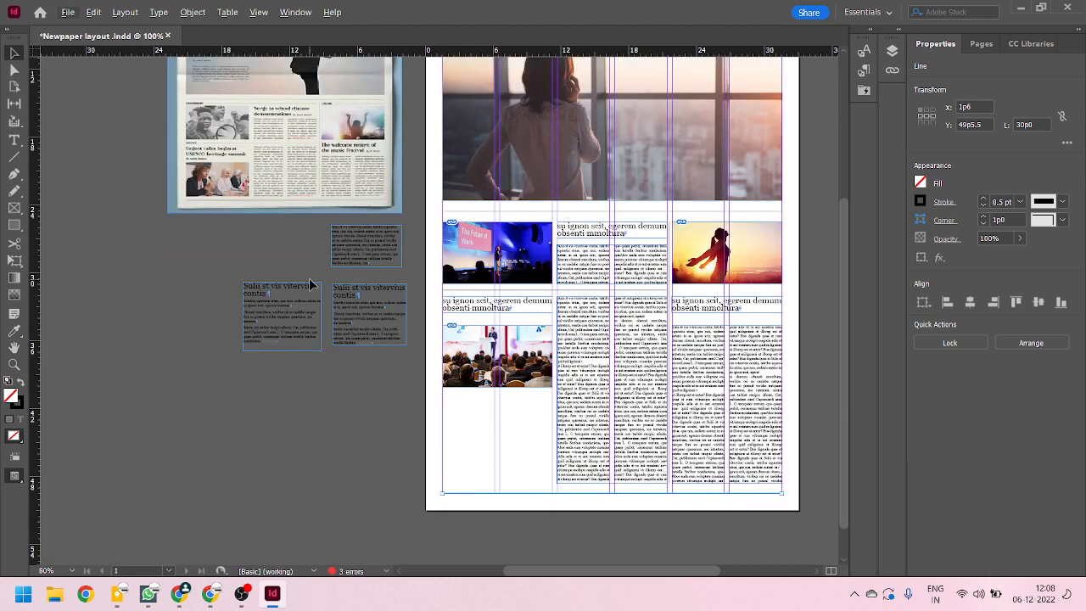
scroll(585, 404, "down", 1)
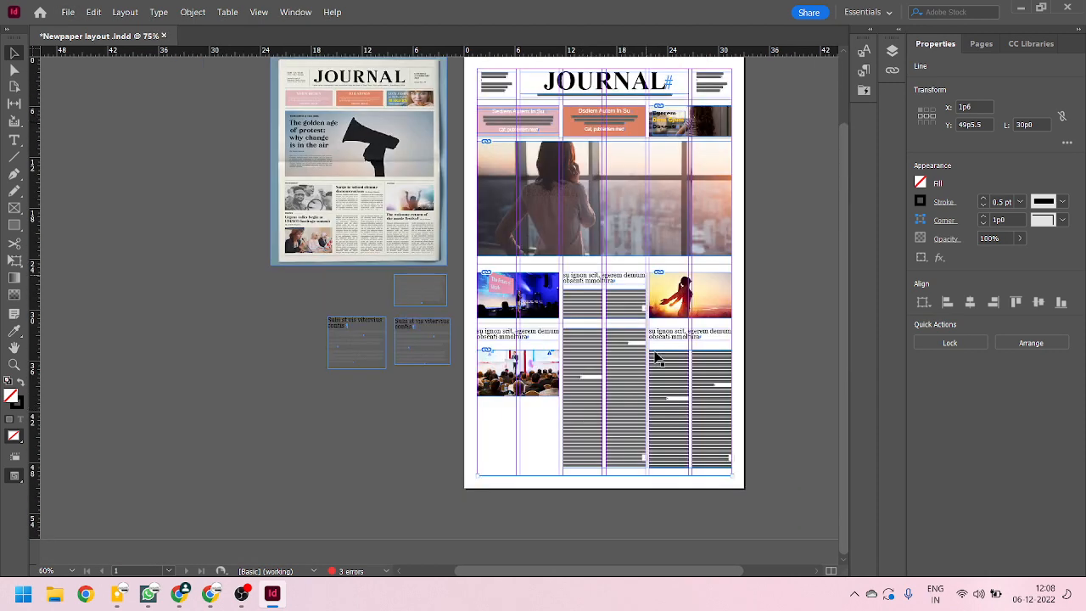
scroll(332, 150, "up", 1)
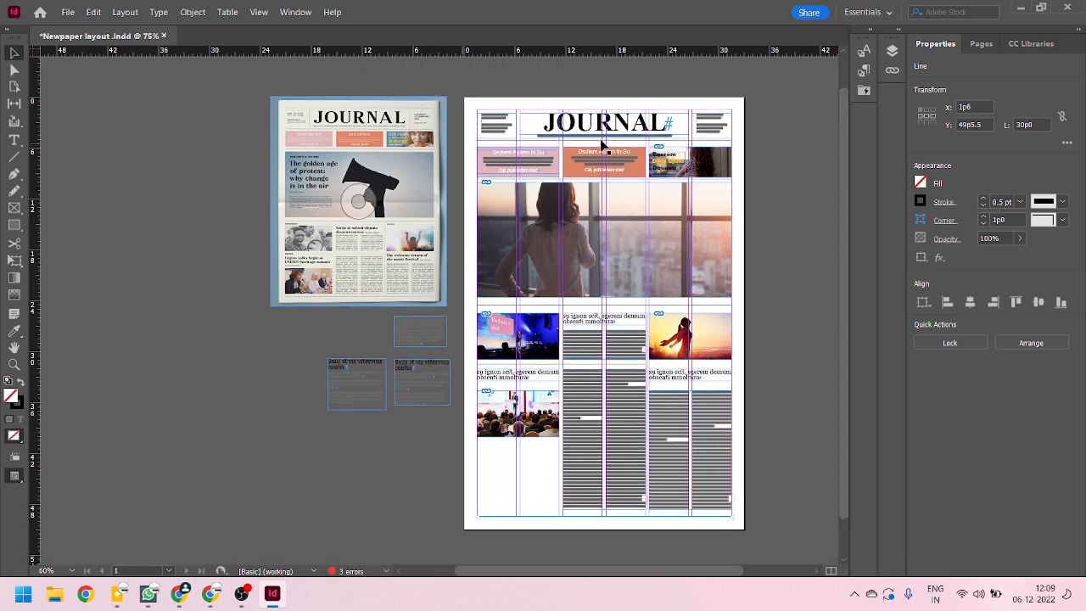
scroll(598, 461, "down", 1)
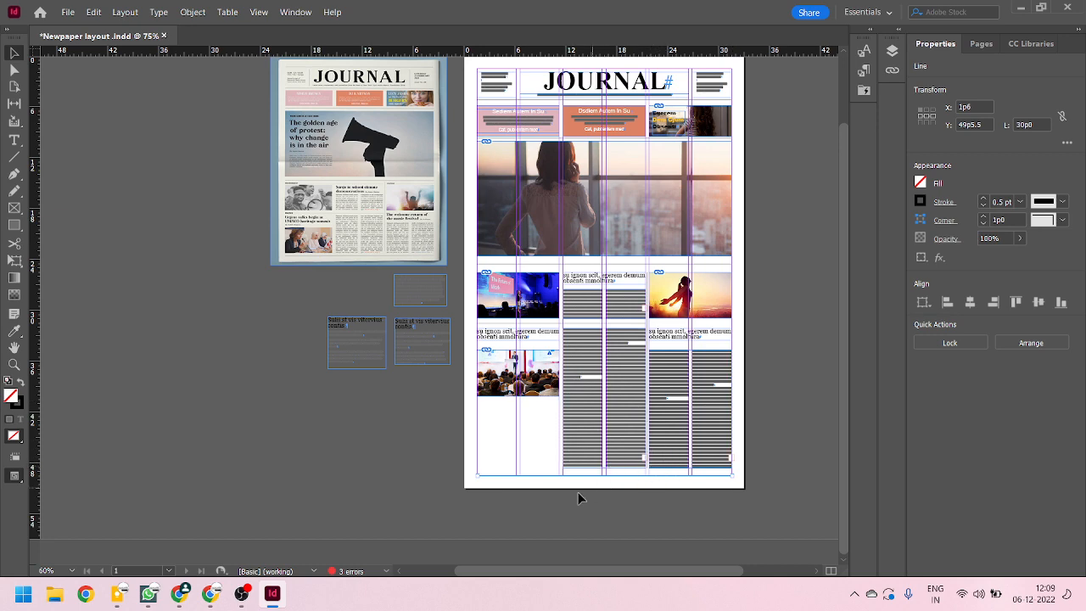
Step: Duplicate the conference audience photo straight down to Y 43p1.8 and copy its headline into the gap between the two photos
scroll(547, 474, "up", 2)
left_click_drag(532, 327, 527, 466)
left_click(535, 451)
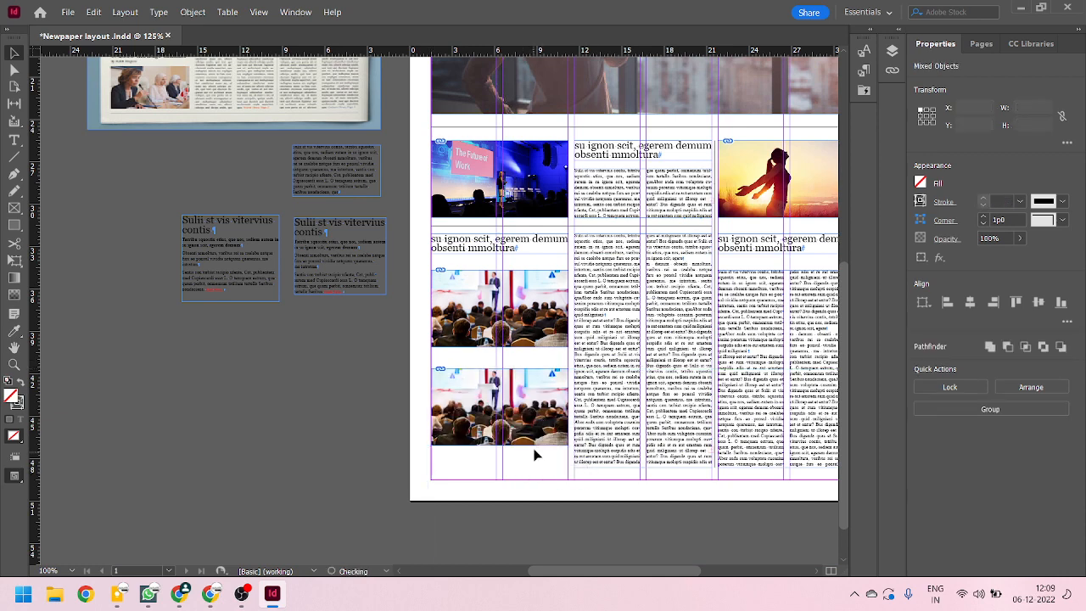
left_click_drag(538, 448, 538, 449)
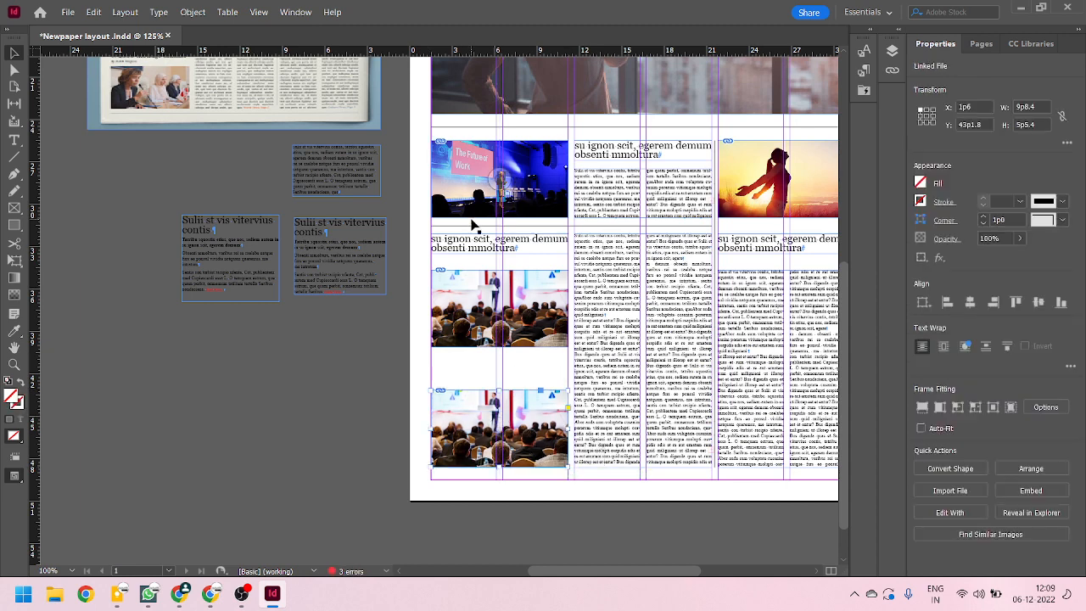
left_click_drag(473, 244, 479, 361)
left_click(387, 385)
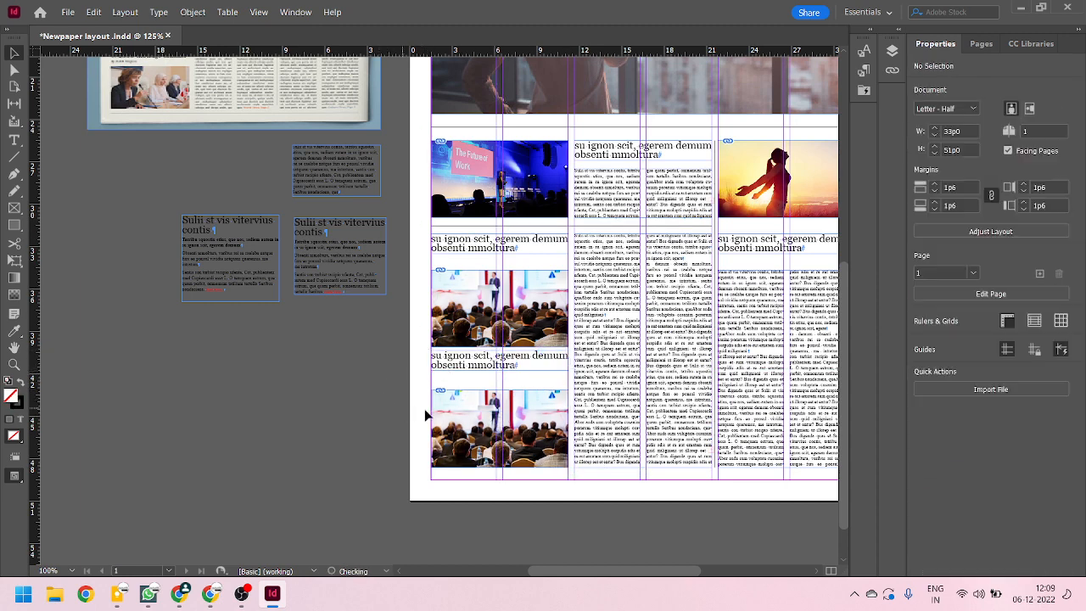
Step: Copy "Bus digenda quas et milignieni ut illorep" from the middle story into a new paragraph under the duplicated headline, enlarging its frame to 2p6 high
scroll(498, 411, "up", 2)
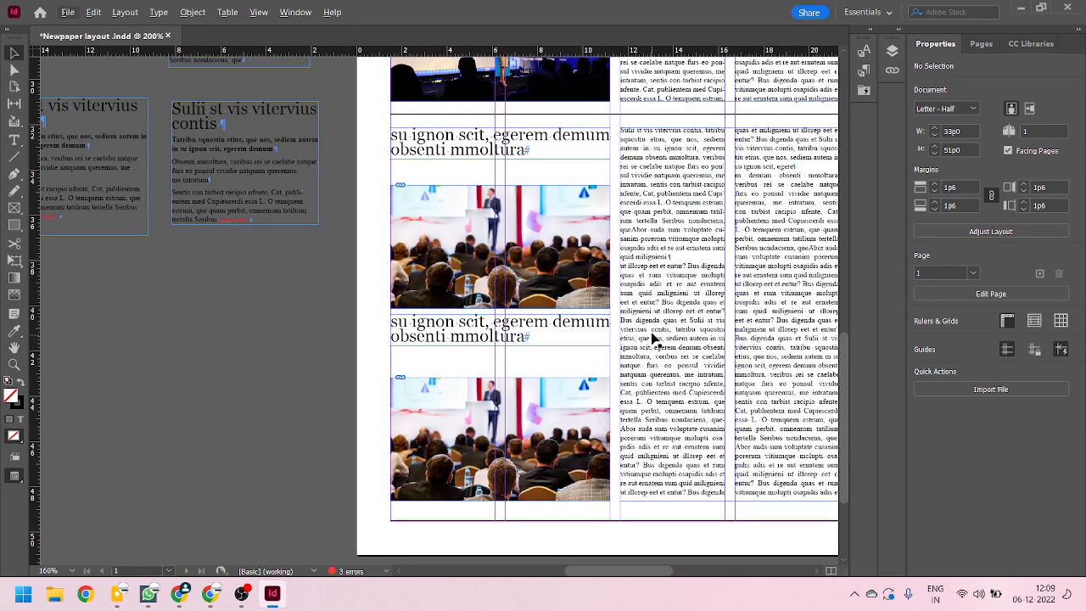
double_click(661, 302)
left_click_drag(662, 302, 684, 312)
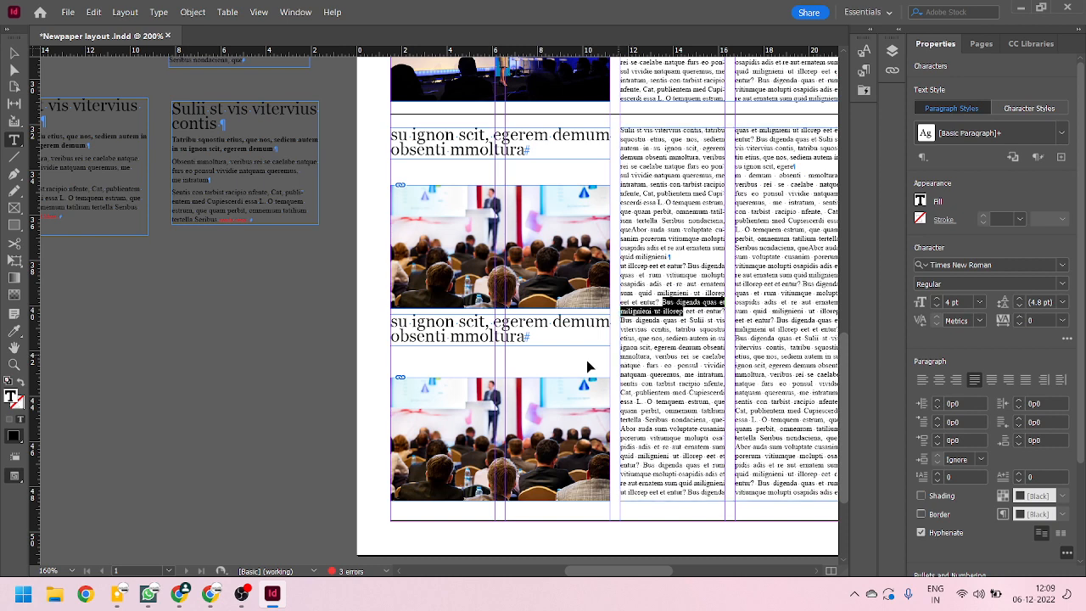
left_click(535, 341)
key("Return")
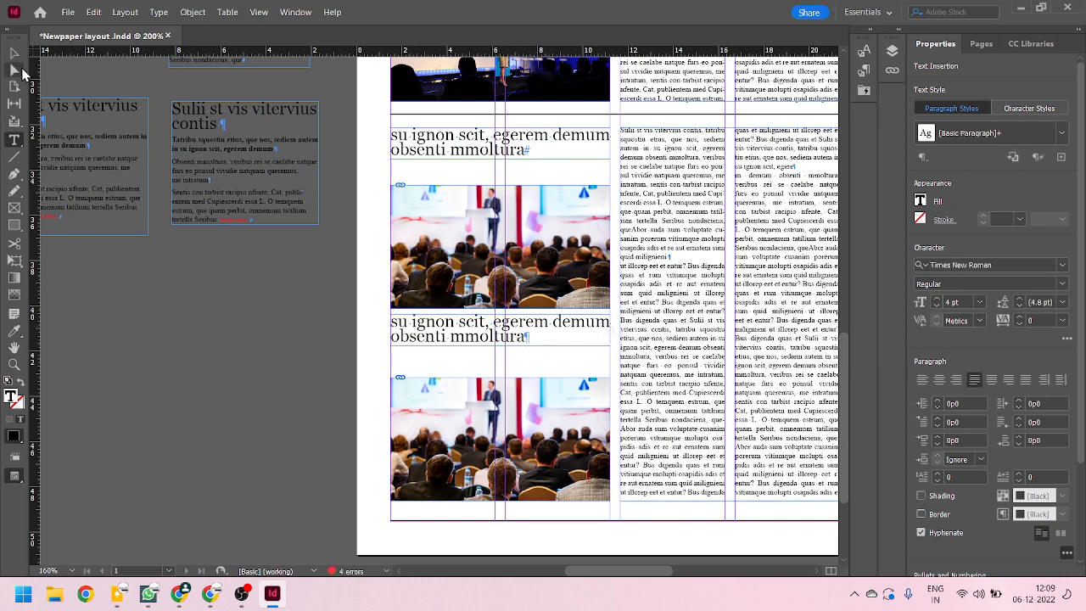
left_click(13, 52)
left_click_drag(500, 346, 502, 369)
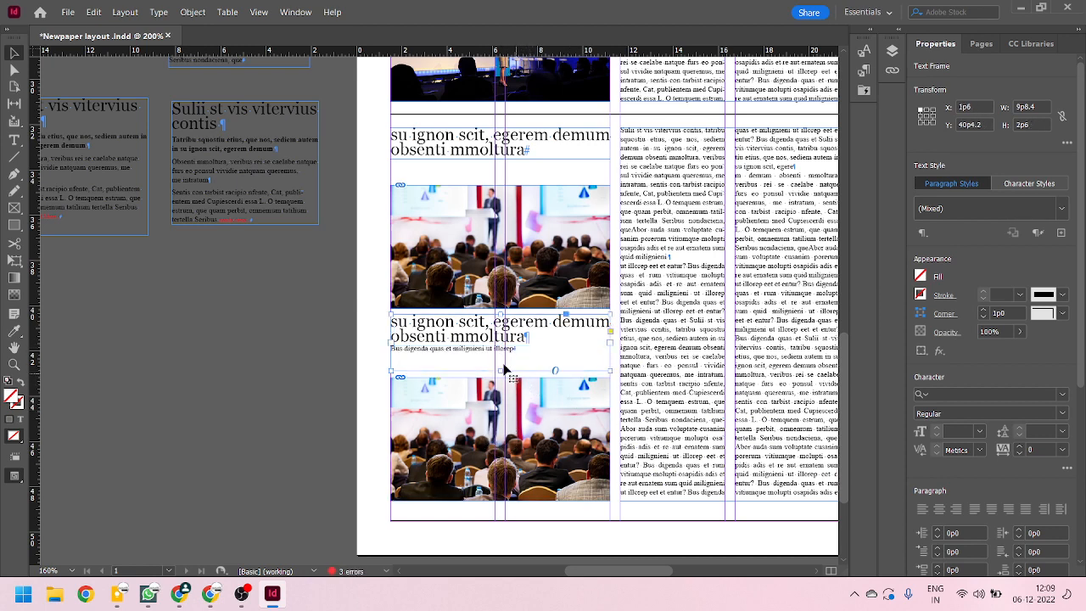
Step: Apply the Subheading paragraph style to the pasted line under the duplicated headline
double_click(483, 348)
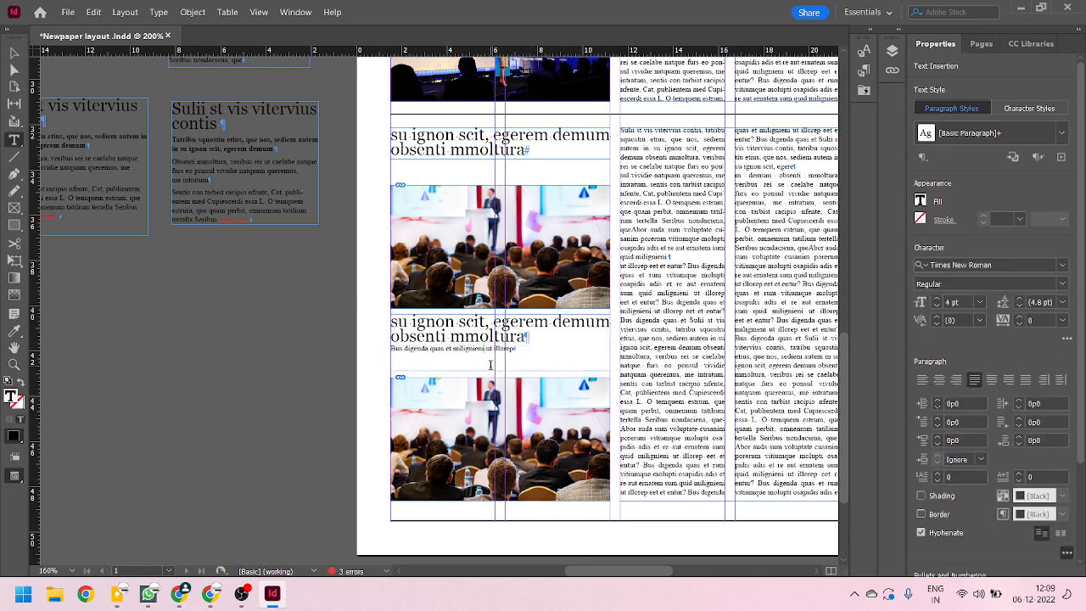
left_click(864, 51)
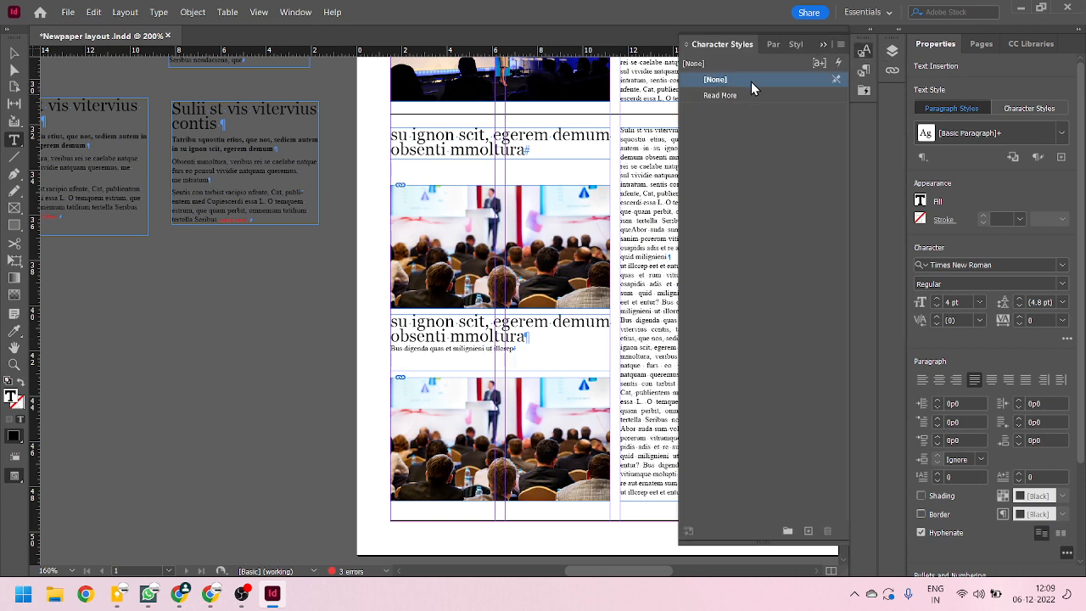
left_click(773, 44)
left_click(733, 111)
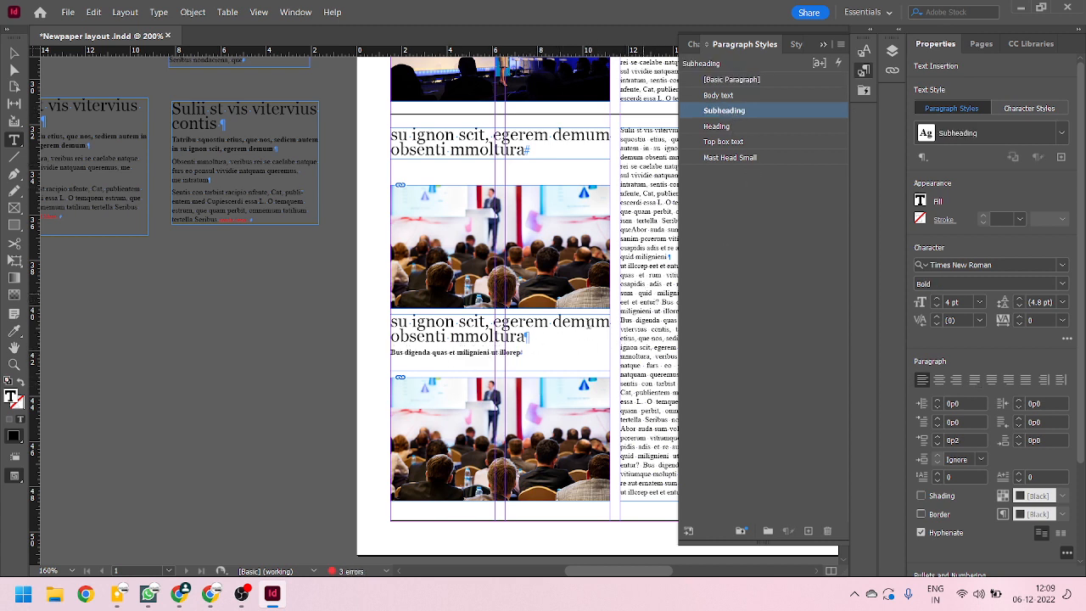
Step: Extend the subheading with the copied story text "um obsenti mmoltura, veribus rei se caelabe" and deselect it
left_click_drag(528, 362, 410, 353)
left_click_drag(634, 158, 663, 166)
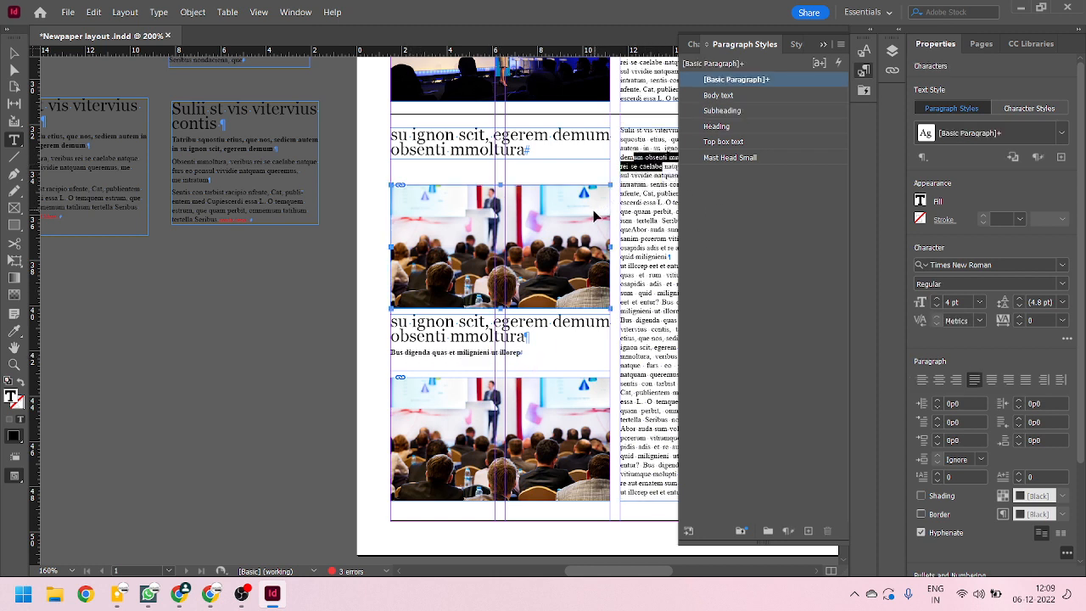
left_click(544, 361)
type("um obsenti mmoltura, verbus rei se caelabe")
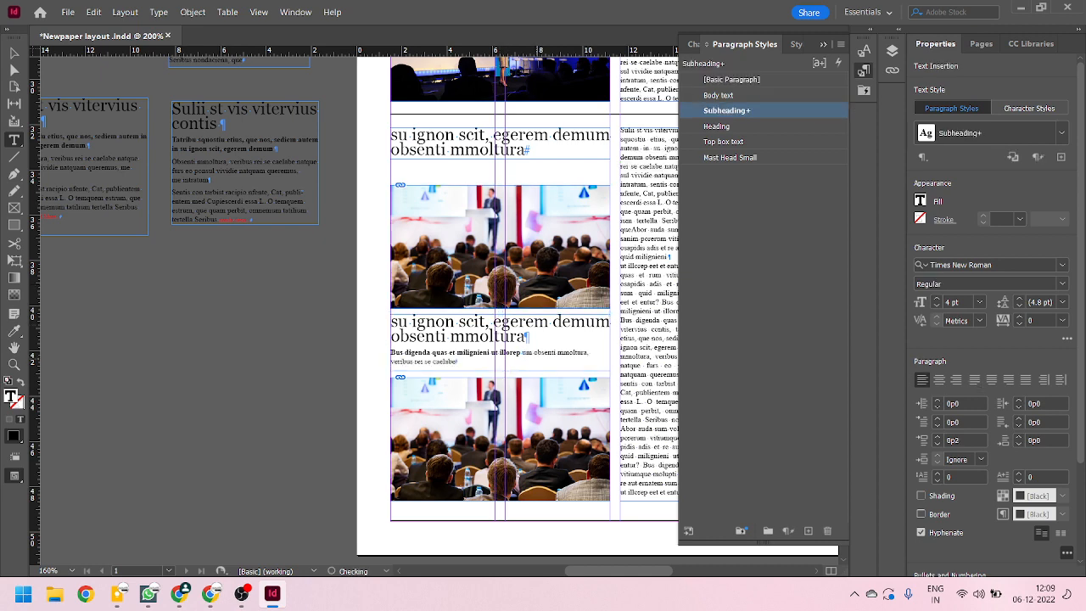
left_click(14, 53)
left_click(212, 437)
Step: Delete the three leftover text frames on the pasteboard below the reference newspaper
scroll(254, 391, "down", 2)
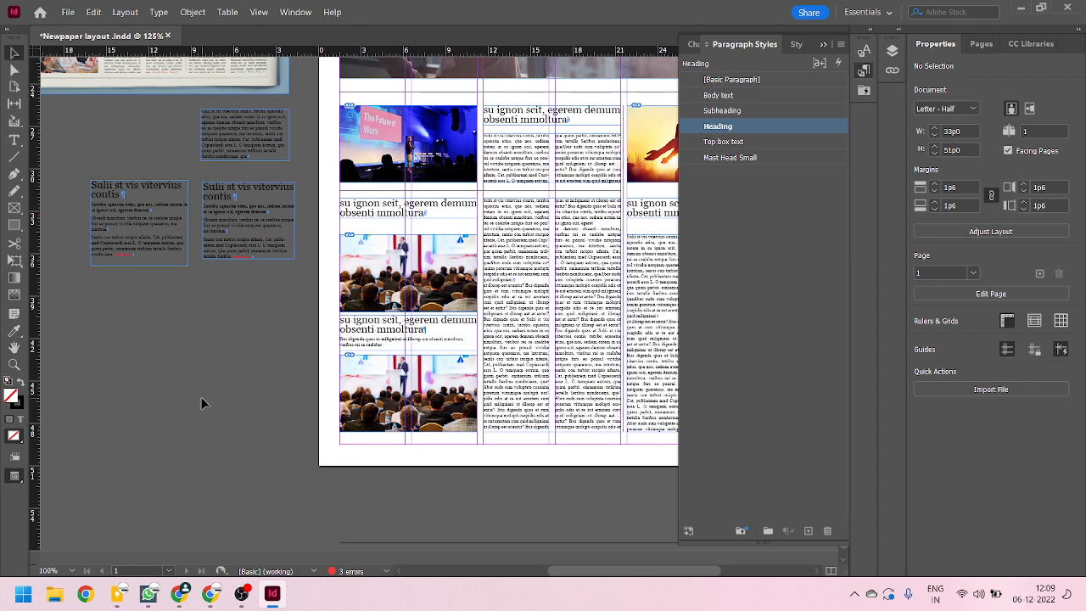
scroll(201, 397, "down", 1)
left_click(408, 429)
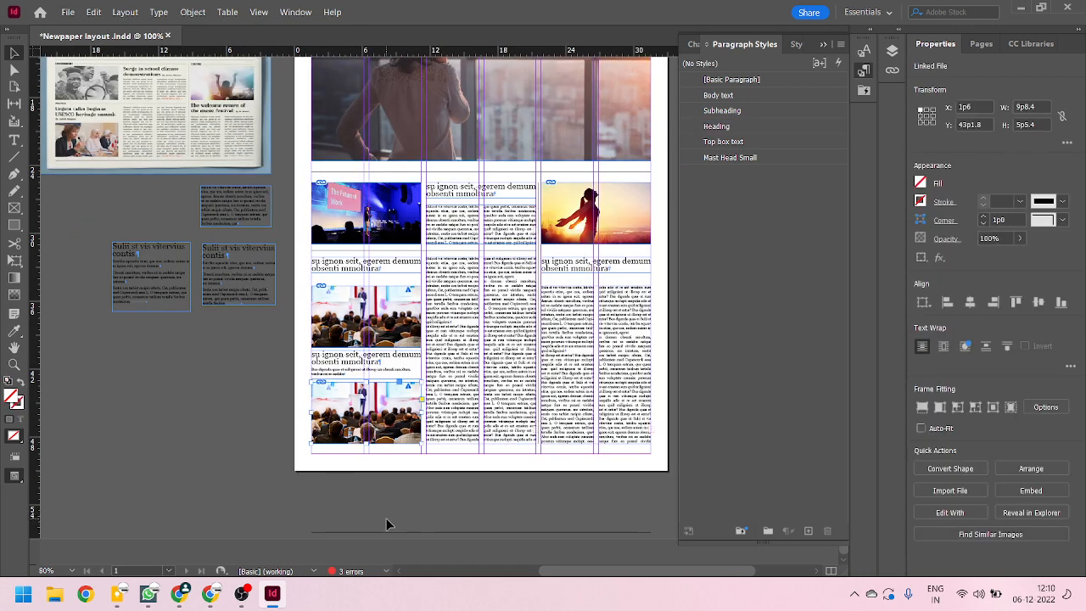
scroll(356, 443, "up", 2)
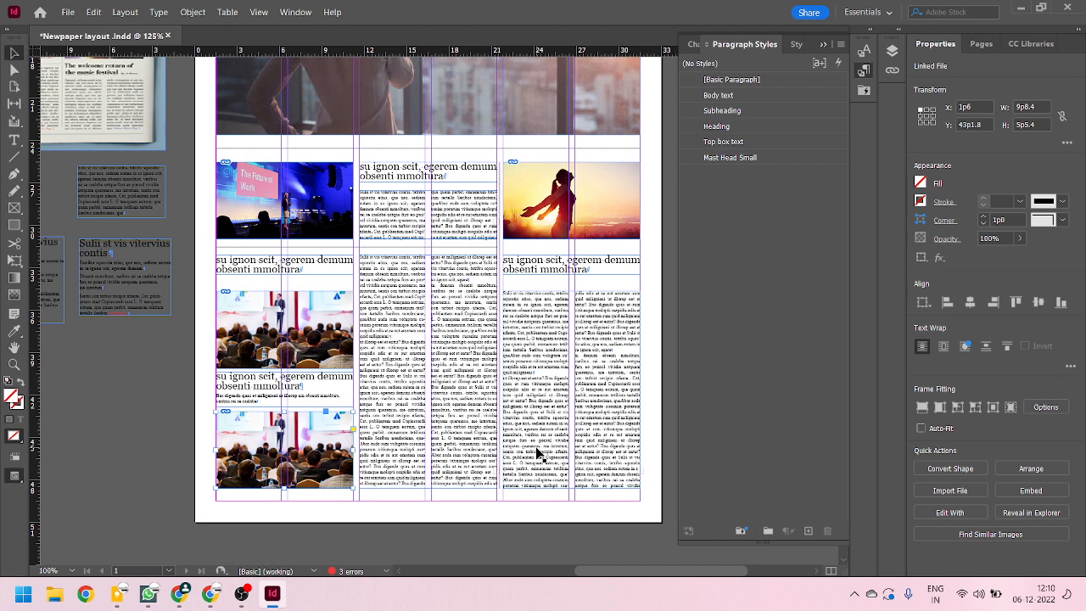
key("ctrl+minus")
key("ctrl+minus")
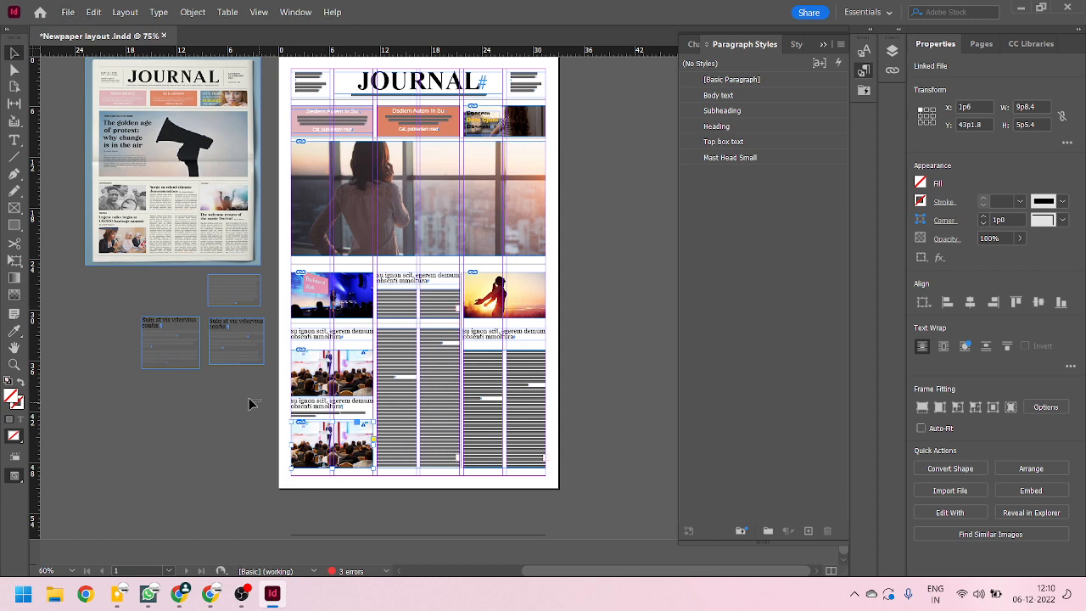
left_click_drag(249, 398, 120, 299)
key("Delete")
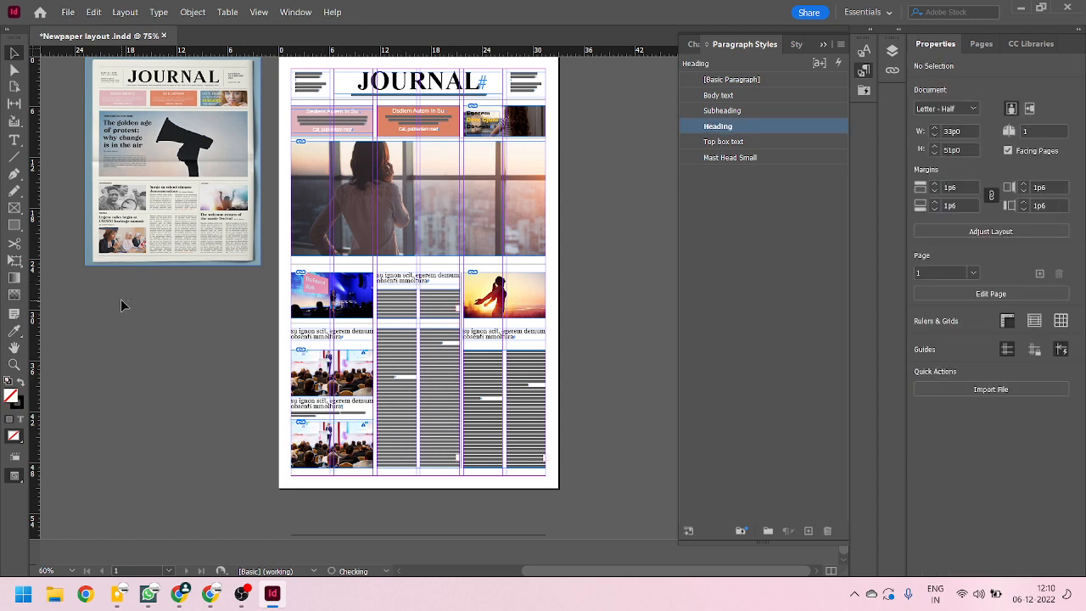
Step: Display the page in the Preview screen mode with Overprint Preview on, collapse the paragraph styles, and inspect the lower stories
scroll(169, 326, "up", 2)
scroll(182, 329, "down", 1)
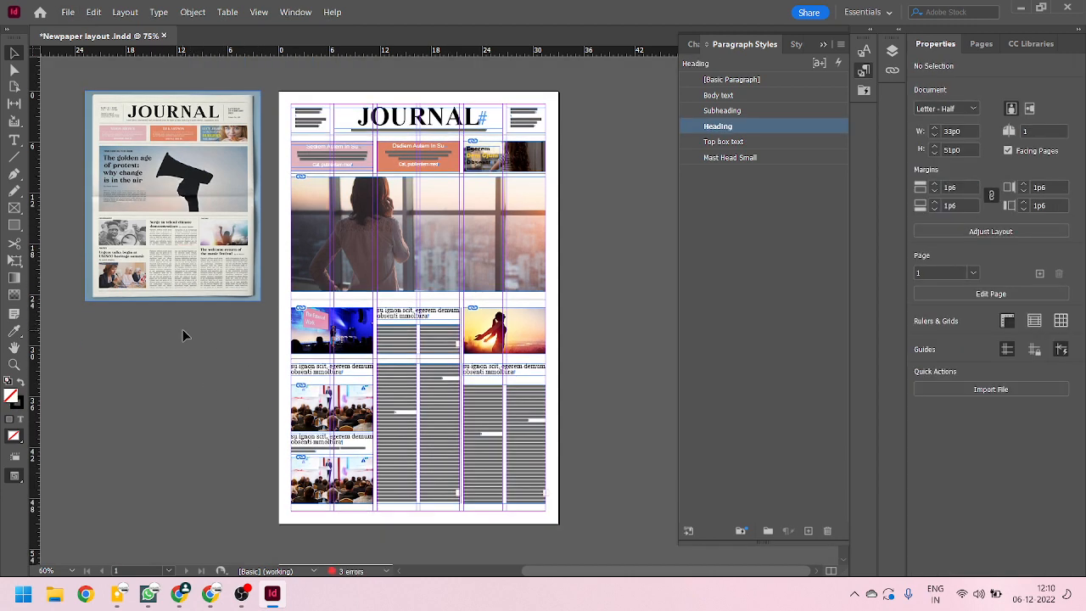
key("ctrl+alt+shift+y")
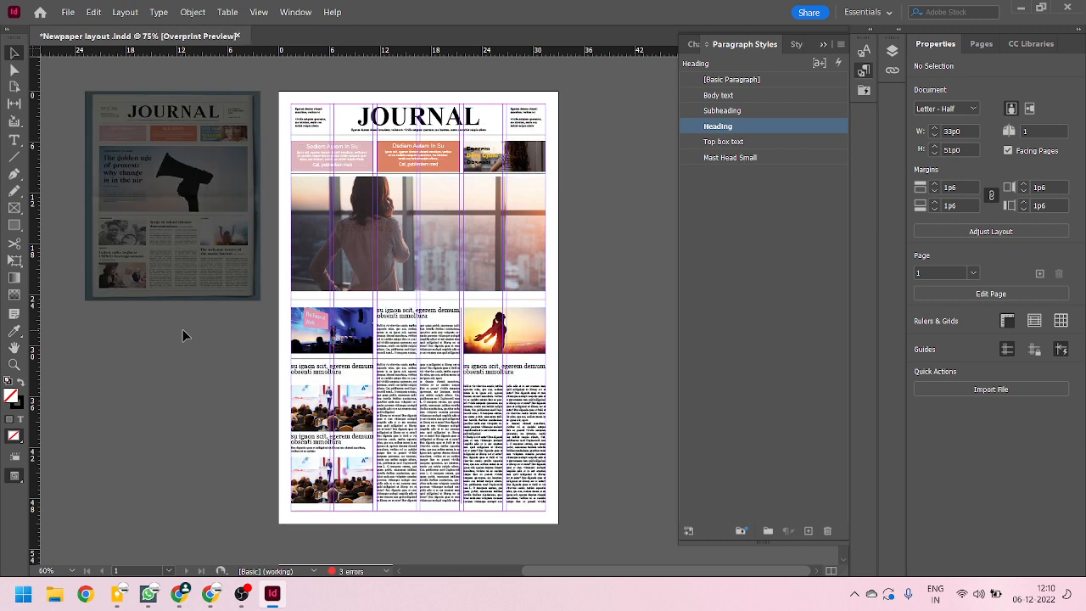
right_click(14, 476)
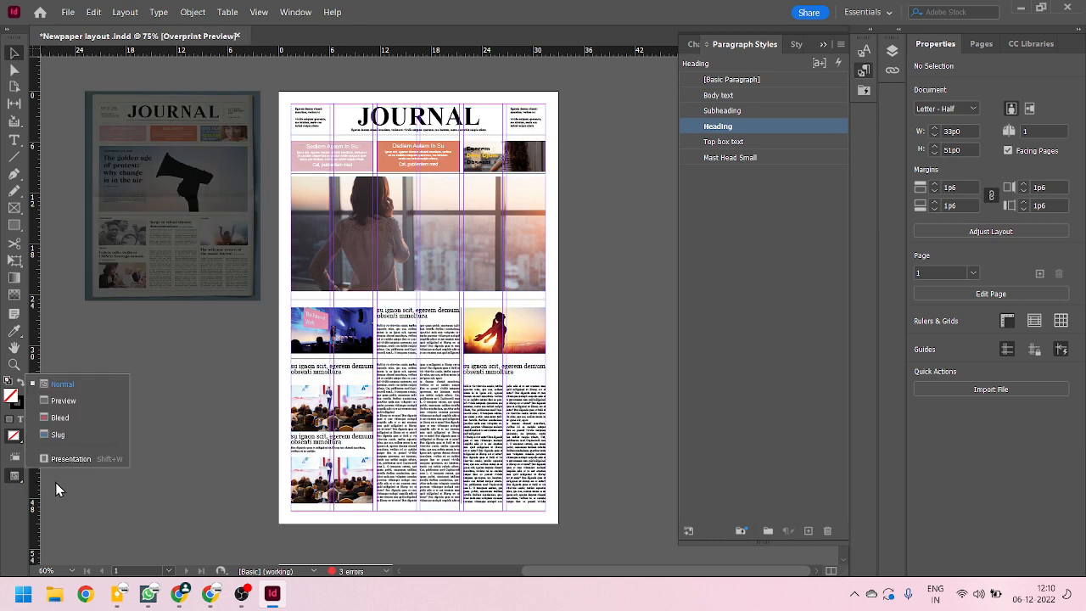
left_click(76, 401)
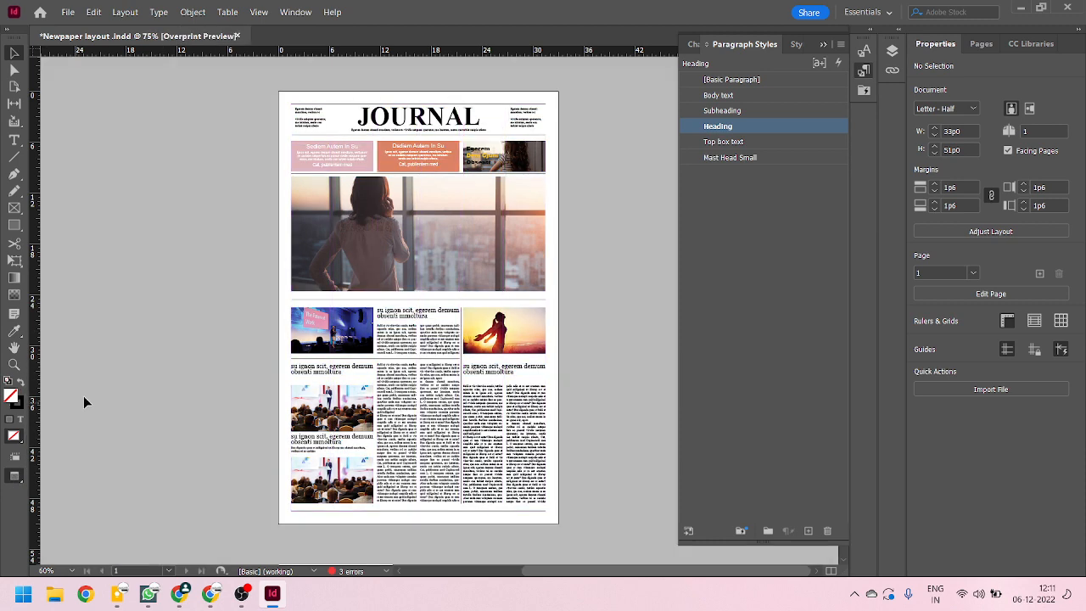
left_click(822, 44)
scroll(322, 306, "up", 2)
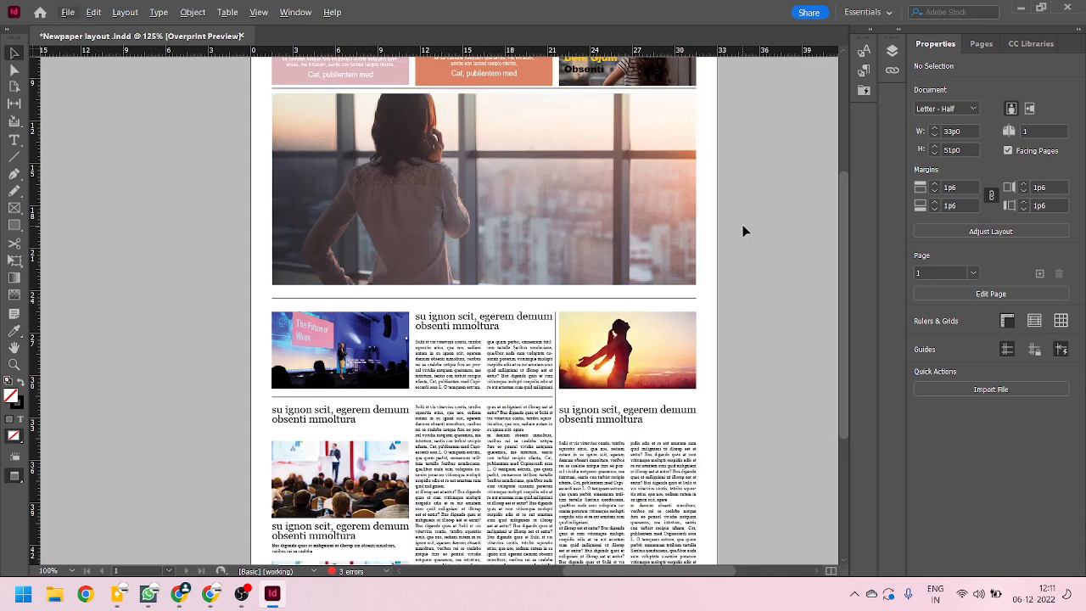
scroll(759, 263, "down", 3)
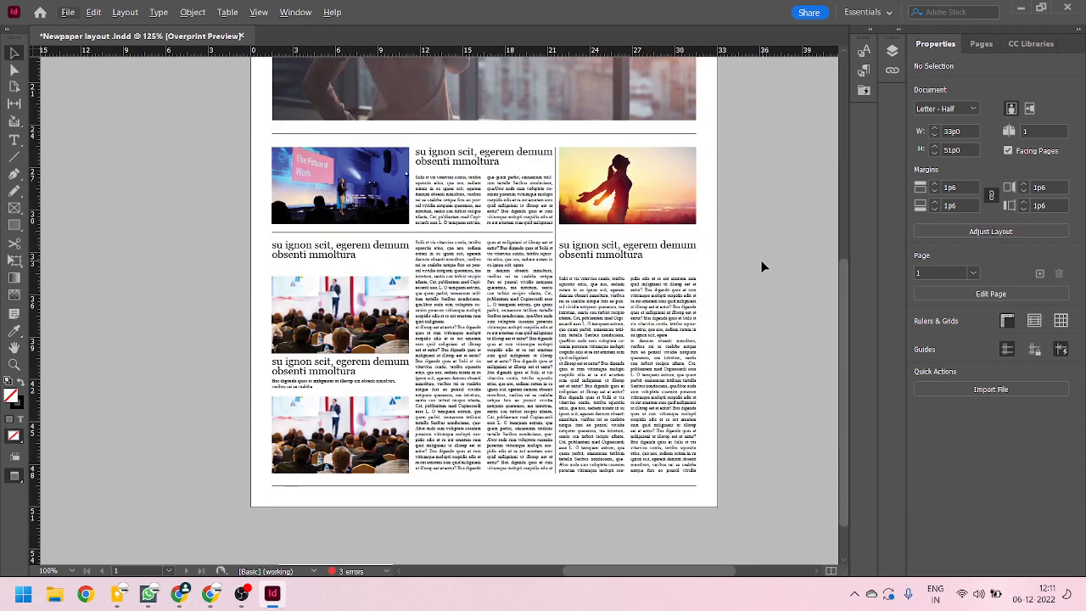
scroll(763, 268, "up", 2)
left_click(659, 399)
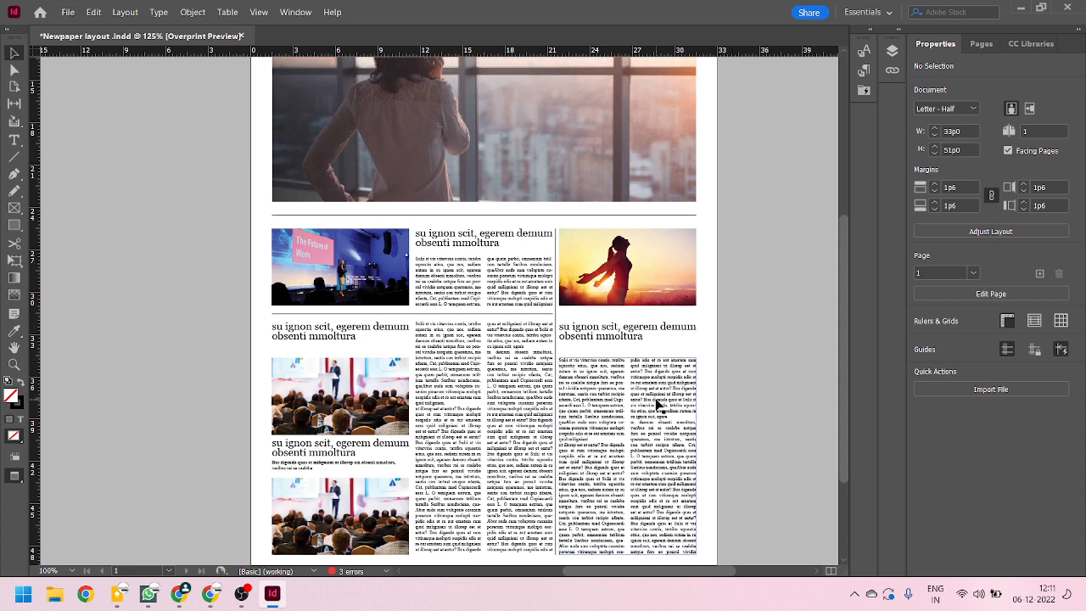
Step: Extend the top of the right-hand column's story frame upward, closer to the headline above it
left_click_drag(636, 357, 631, 349)
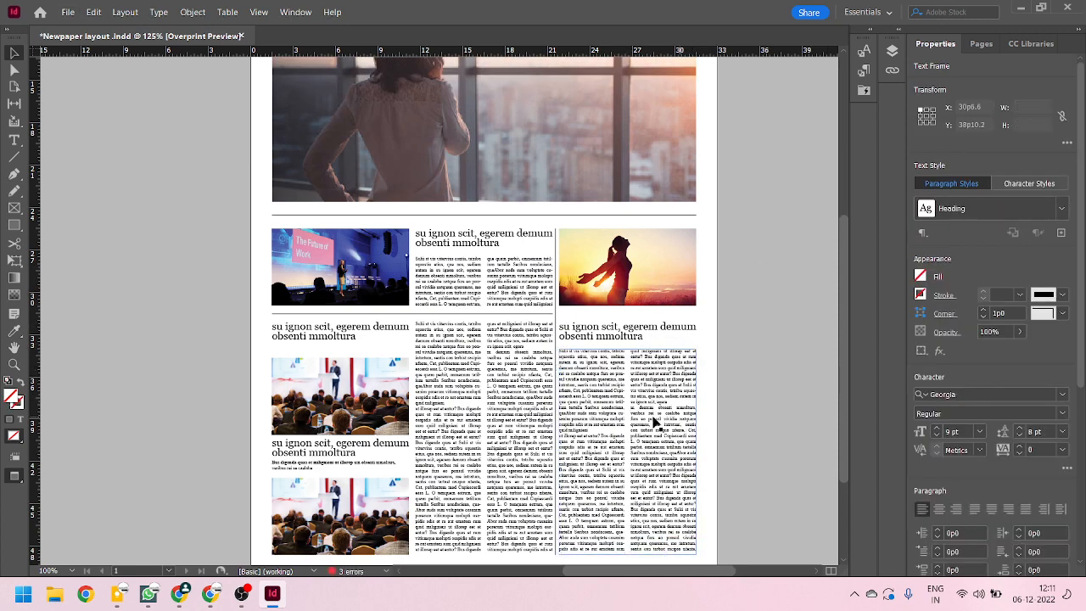
left_click(248, 248)
scroll(407, 411, "down", 2)
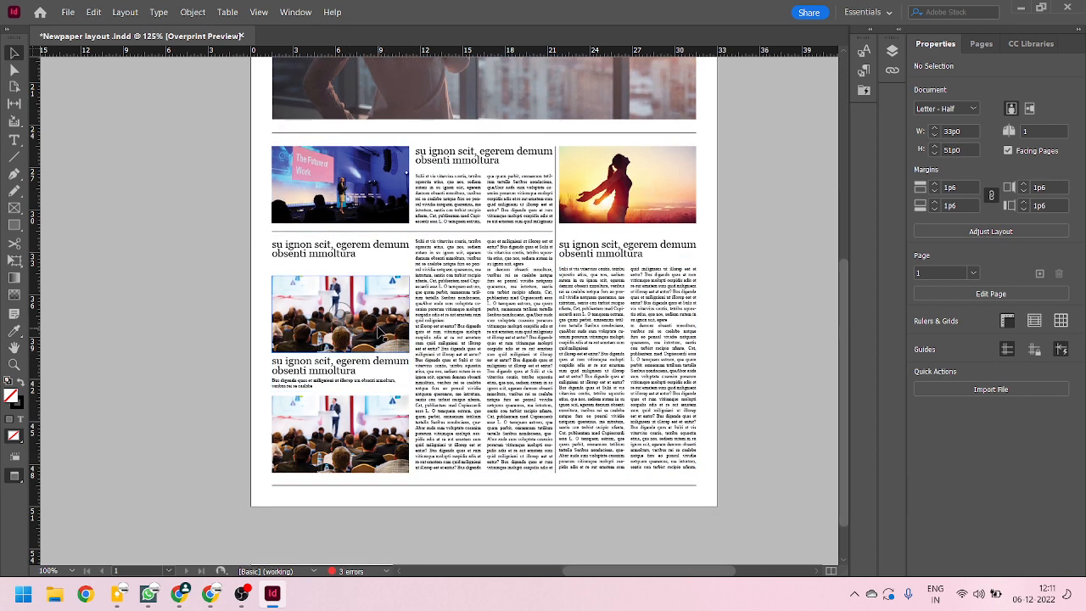
Step: Move the upper conference audience photo closer under its headline and shift the headline and subheading below it slightly up
left_click_drag(378, 325, 379, 319)
left_click(749, 347)
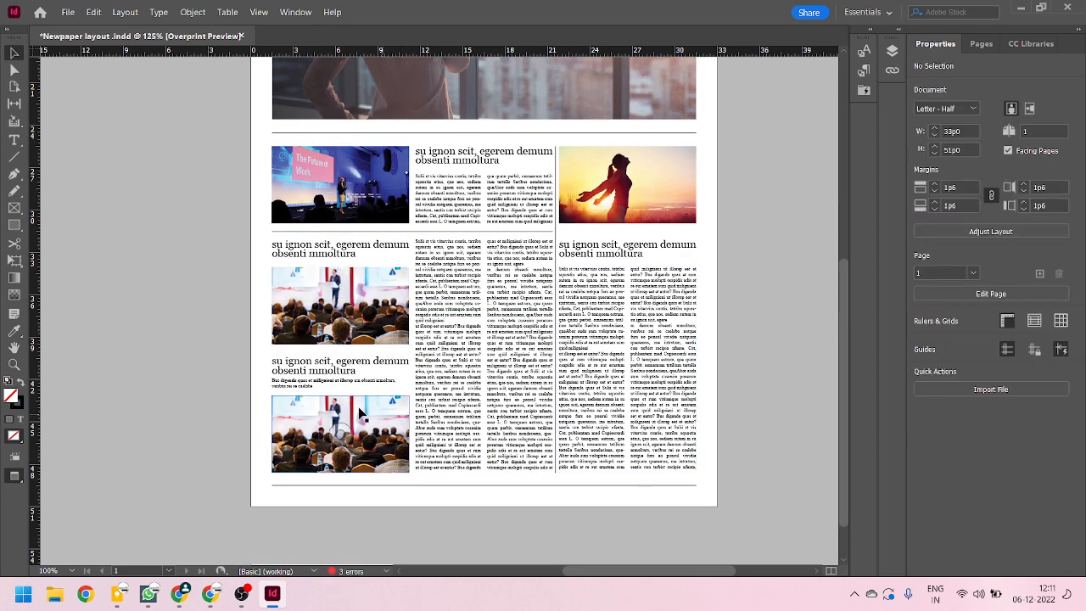
left_click_drag(325, 386, 325, 383)
left_click(116, 319)
scroll(127, 331, "up", 3)
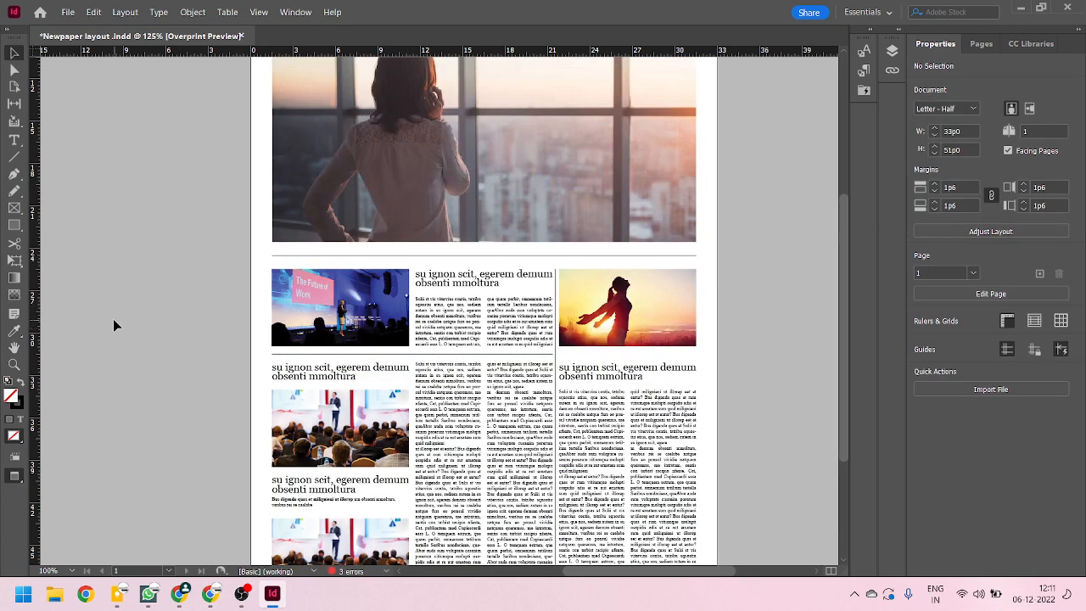
Step: Check the middle story frame and the right-hand headline on the page, and save the newspaper document
left_click(501, 373)
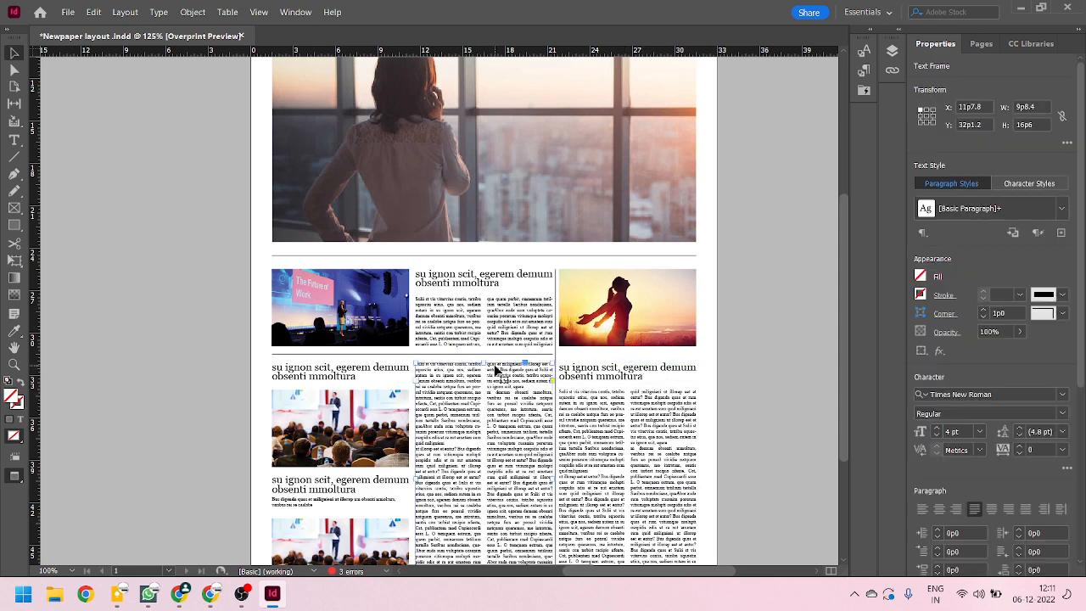
left_click(567, 372)
left_click(745, 359)
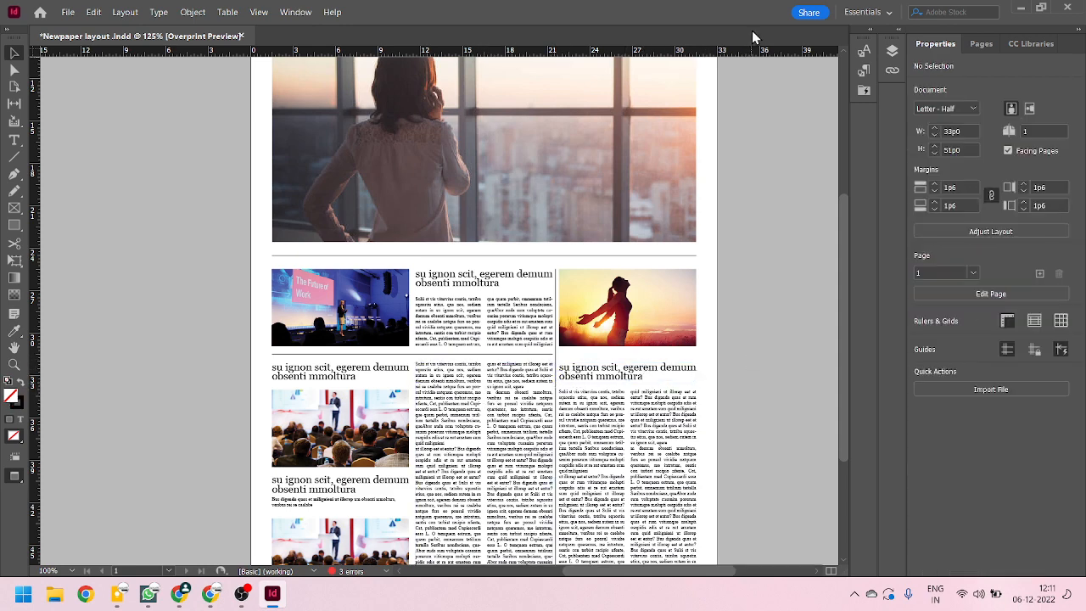
scroll(479, 201, "down", 1)
scroll(339, 208, "up", 3)
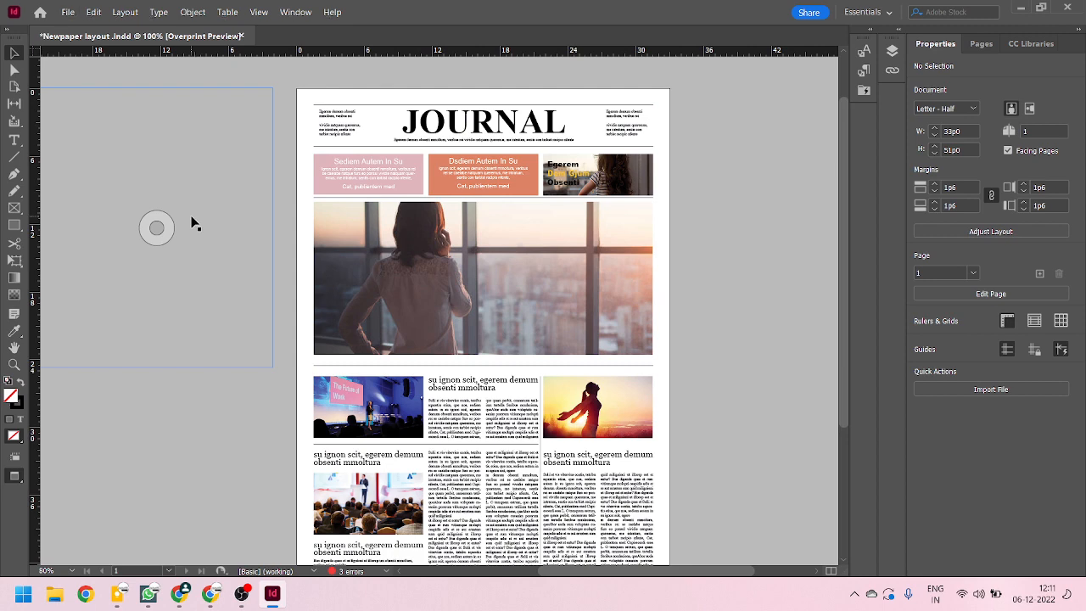
key("ctrl+s")
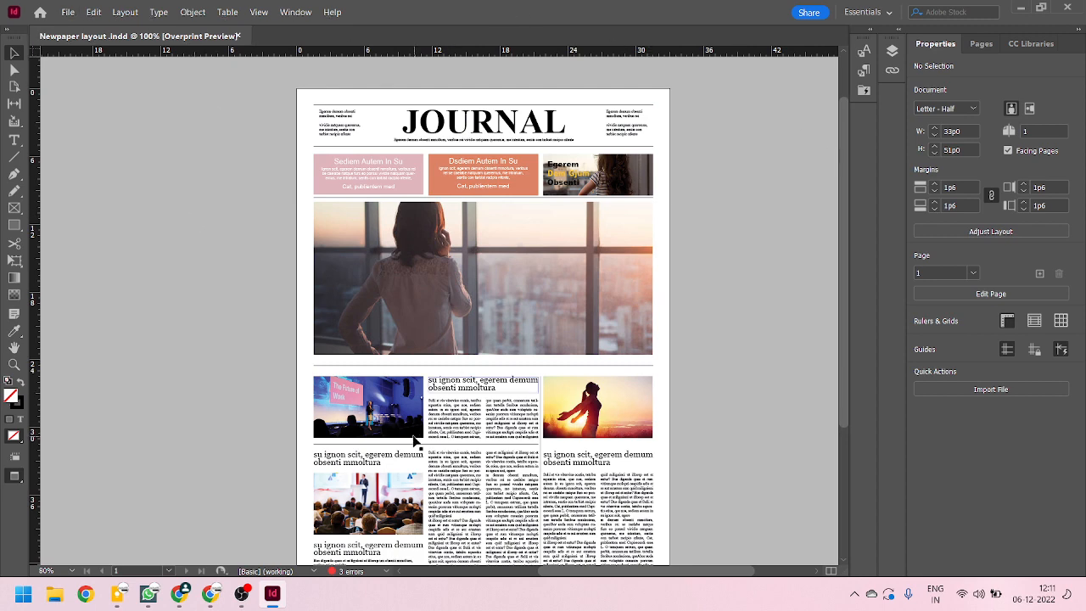
Step: Replace the lower conference audience photo with protest.webp from the IMAGES folder
scroll(435, 420, "down", 3)
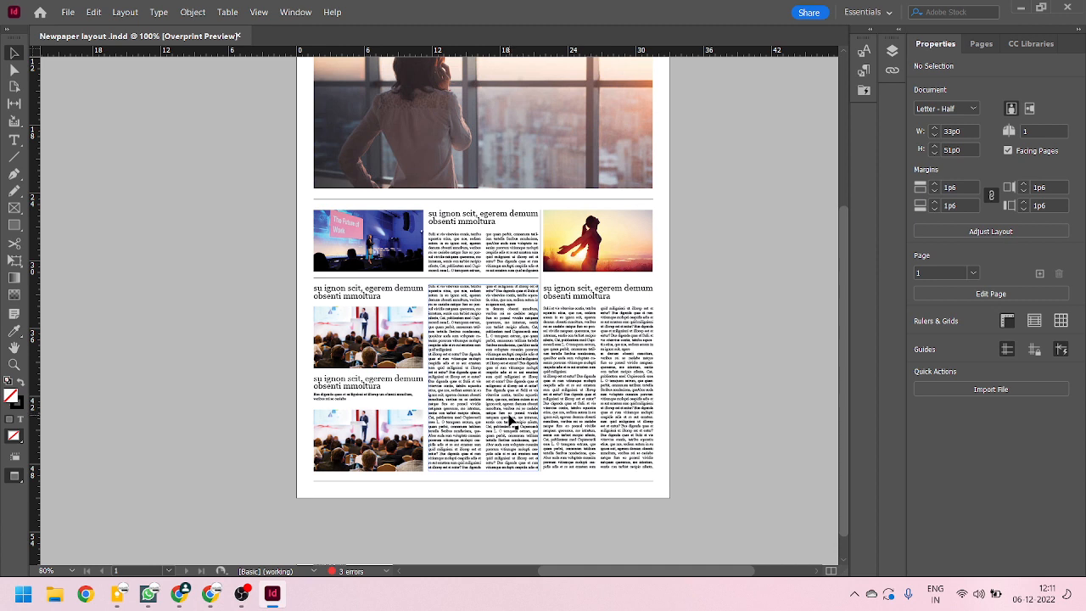
scroll(510, 420, "up", 1)
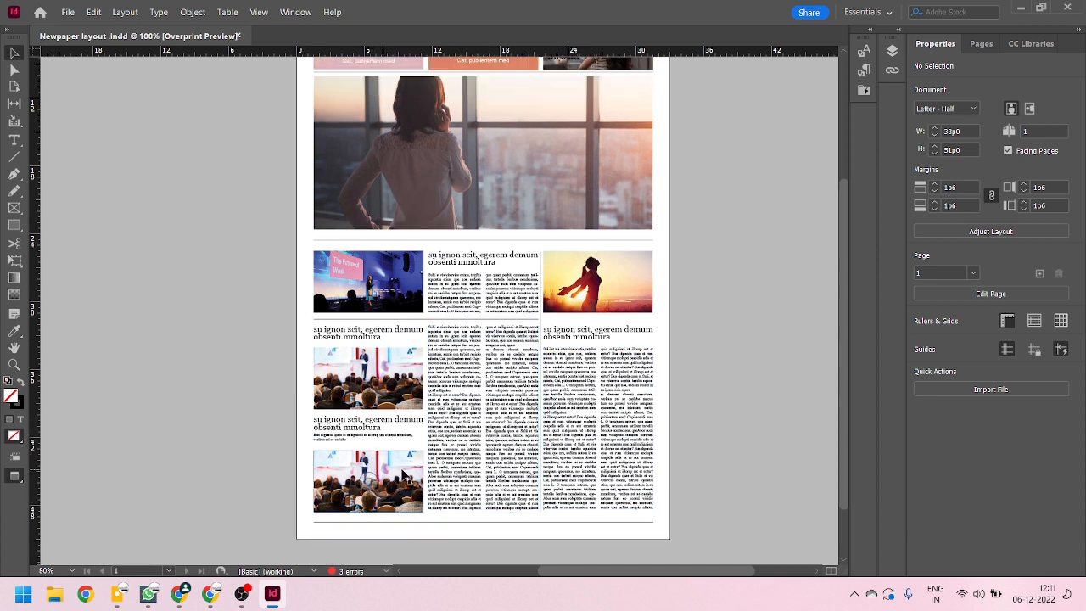
left_click(400, 480)
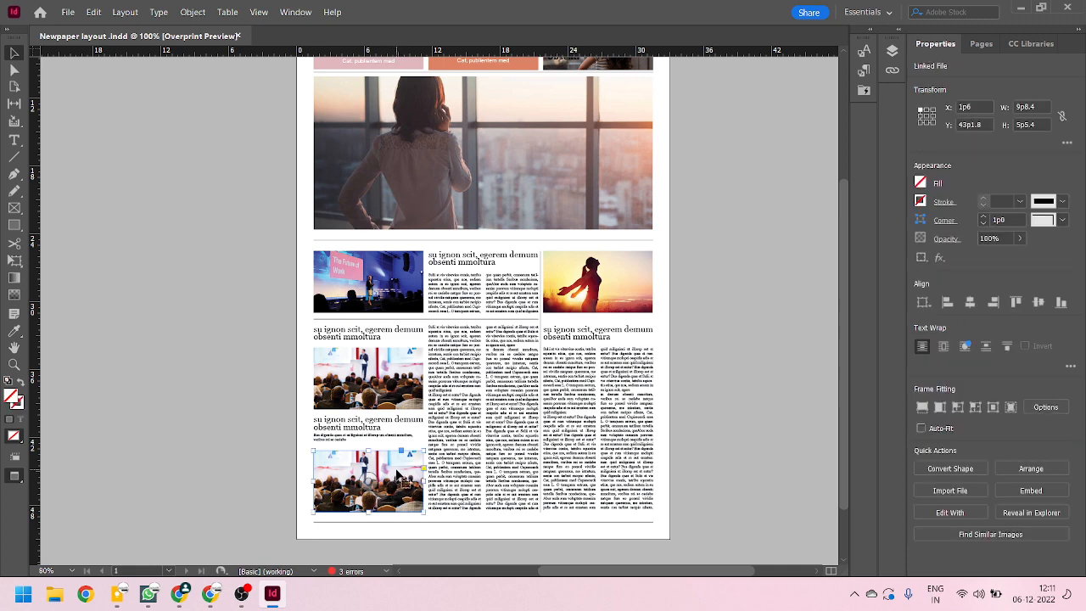
key("ctrl+d")
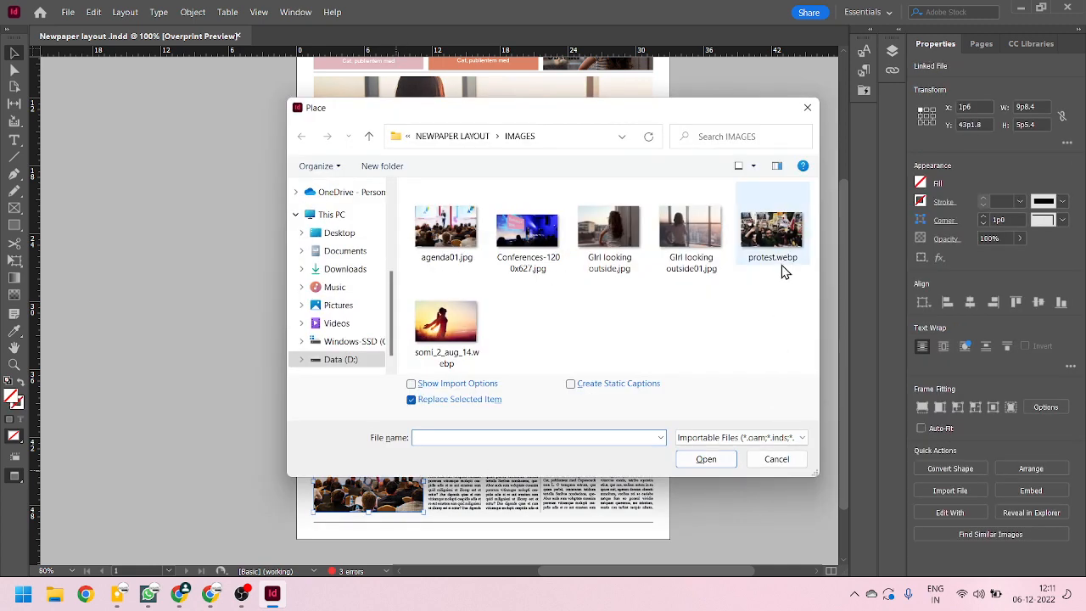
left_click(777, 240)
double_click(778, 239)
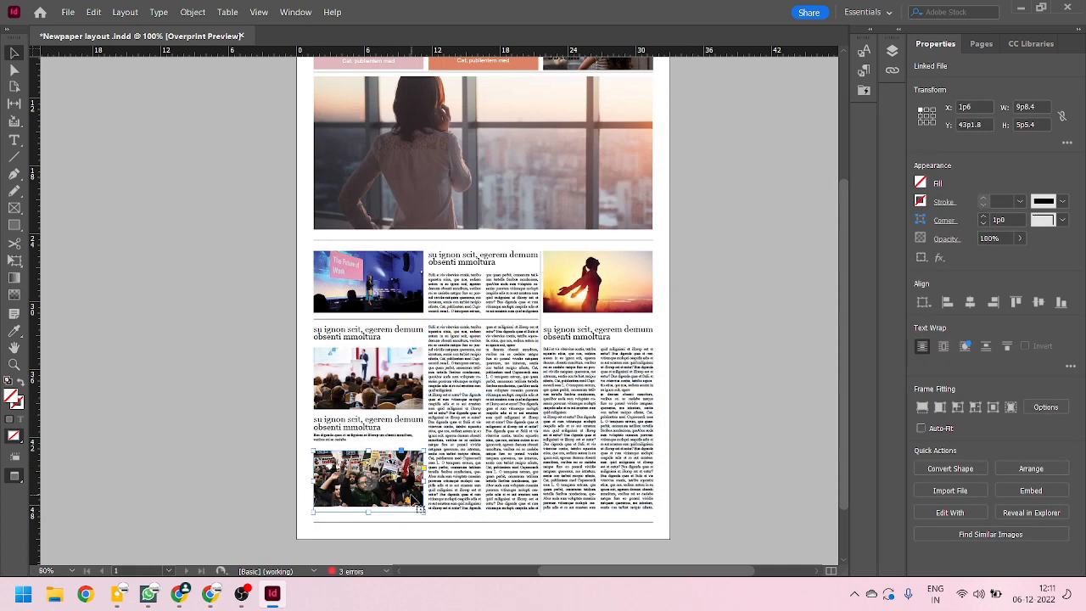
Step: Fill the frame proportionally with the protest photo, deselect it, and save the document
key("ctrl+alt+shift+c")
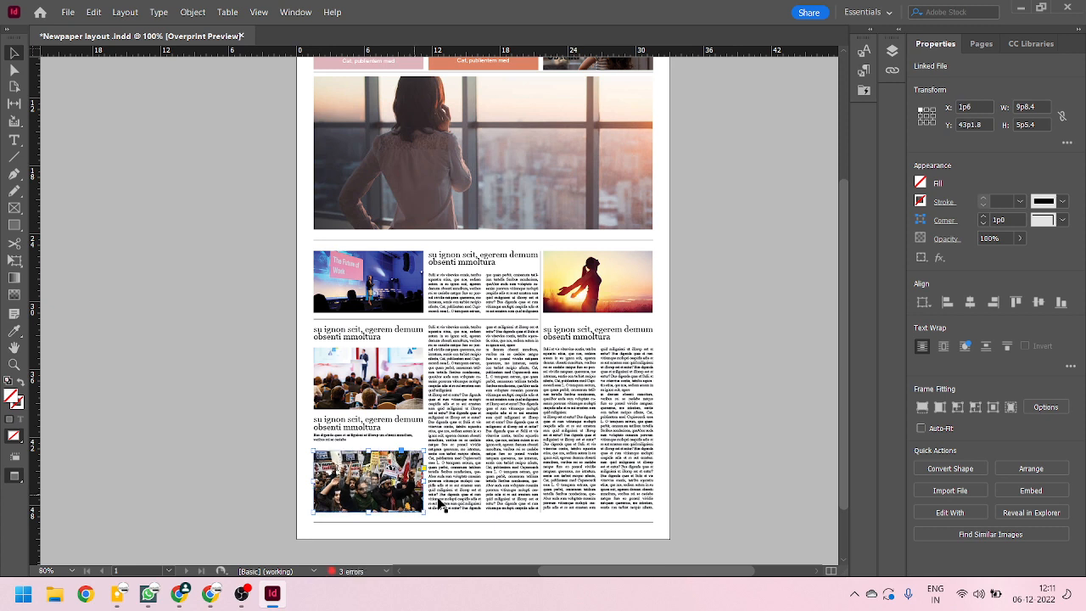
left_click(730, 430)
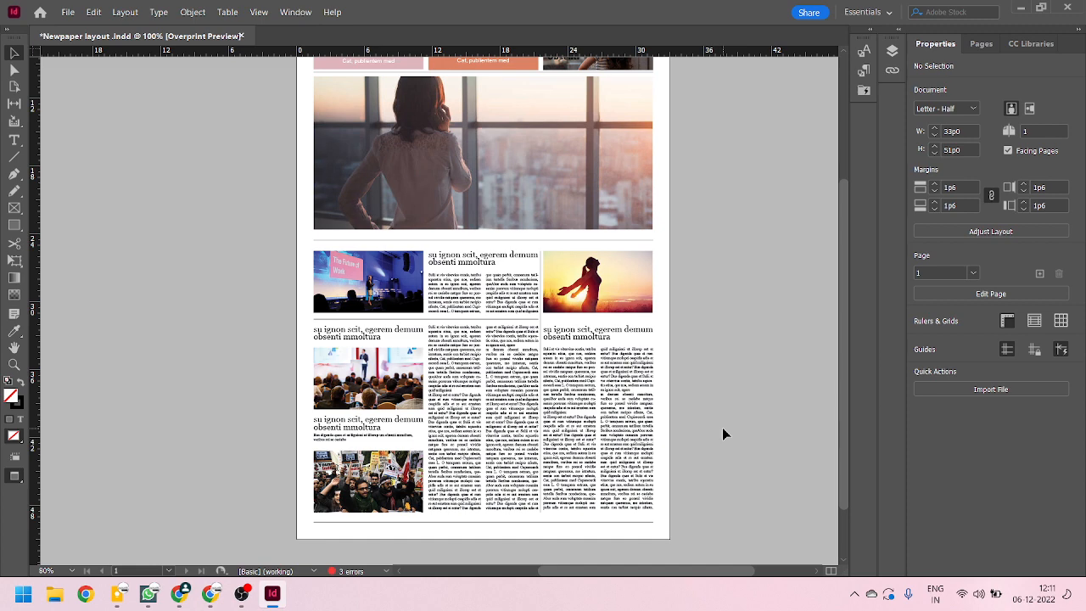
key("ctrl+s")
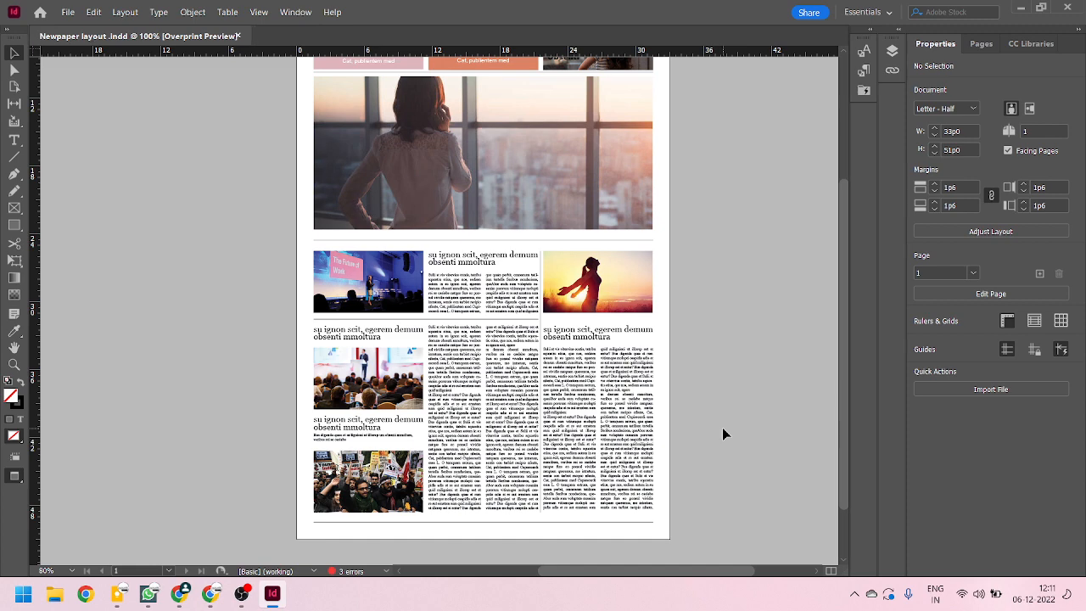
Step: Review the complete newspaper page from the masthead to the bottom stories in preview
scroll(723, 428, "up", 5)
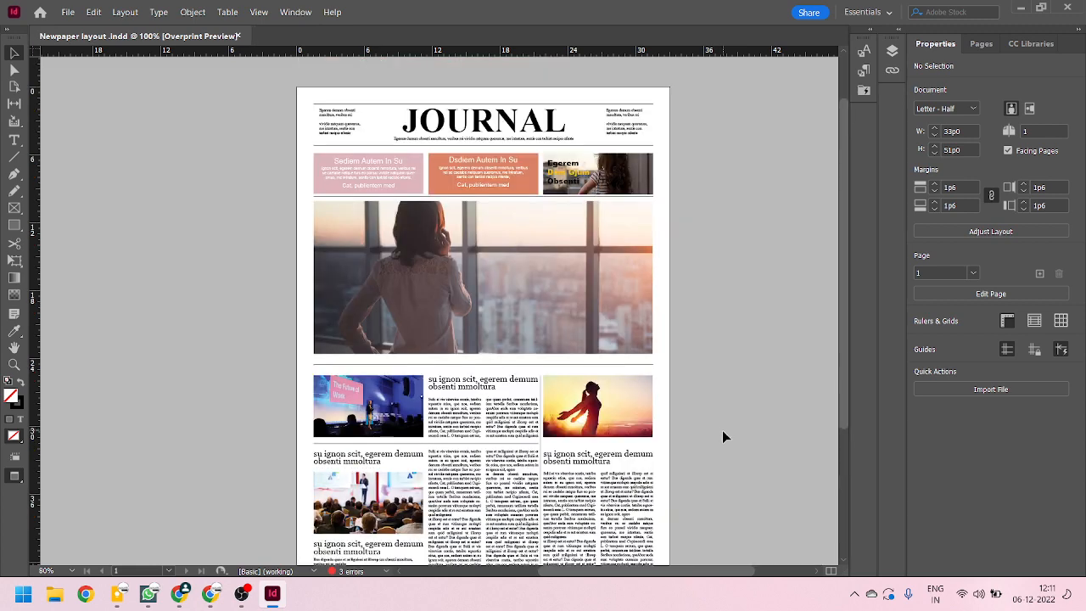
scroll(722, 430, "down", 4)
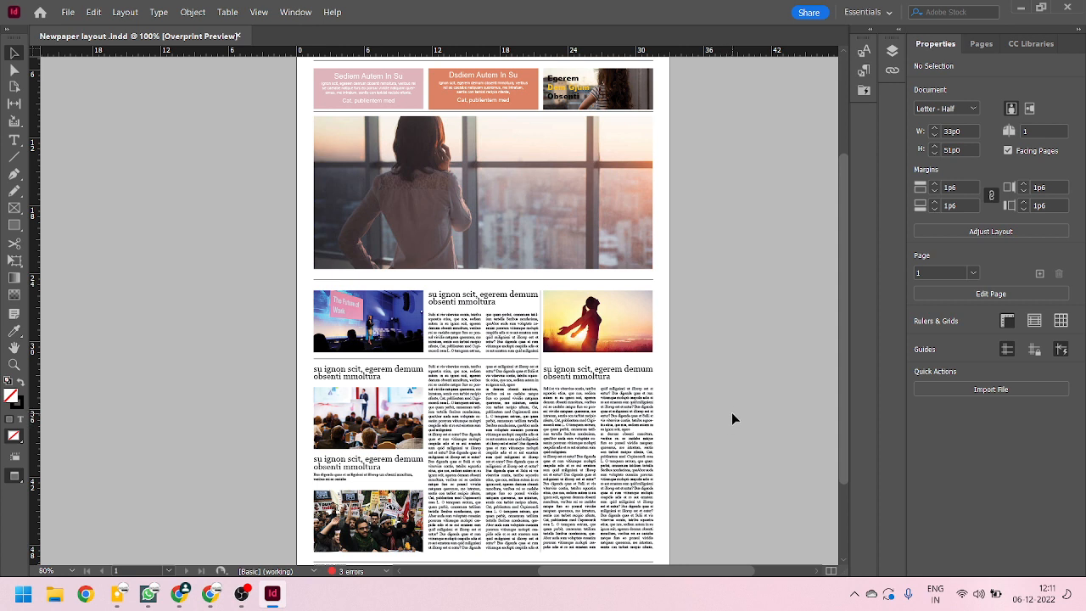
scroll(732, 412, "up", 2)
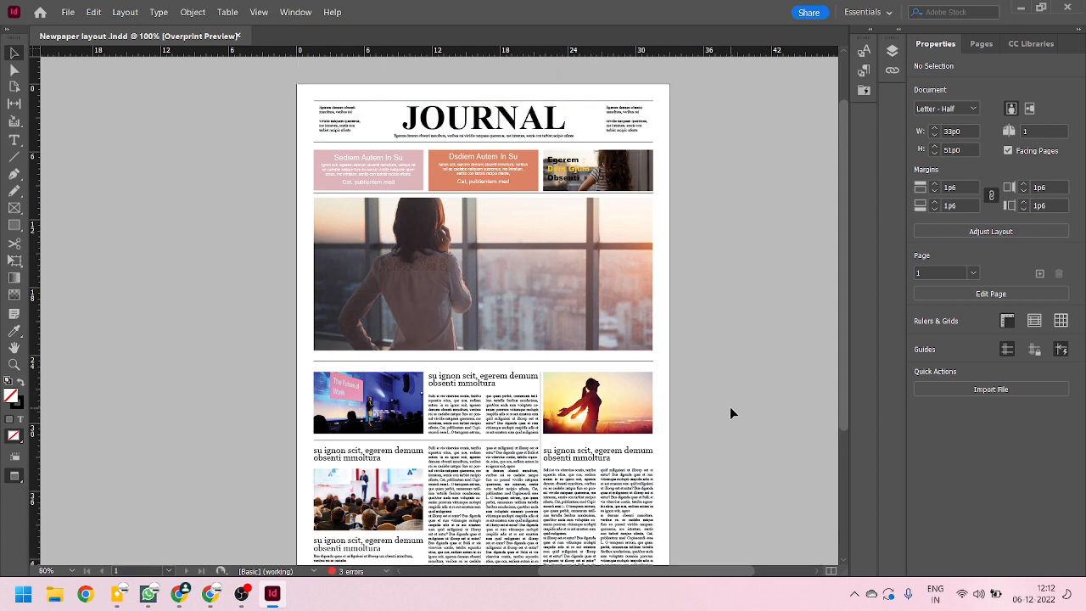
scroll(731, 410, "down", 3)
scroll(706, 402, "up", 2)
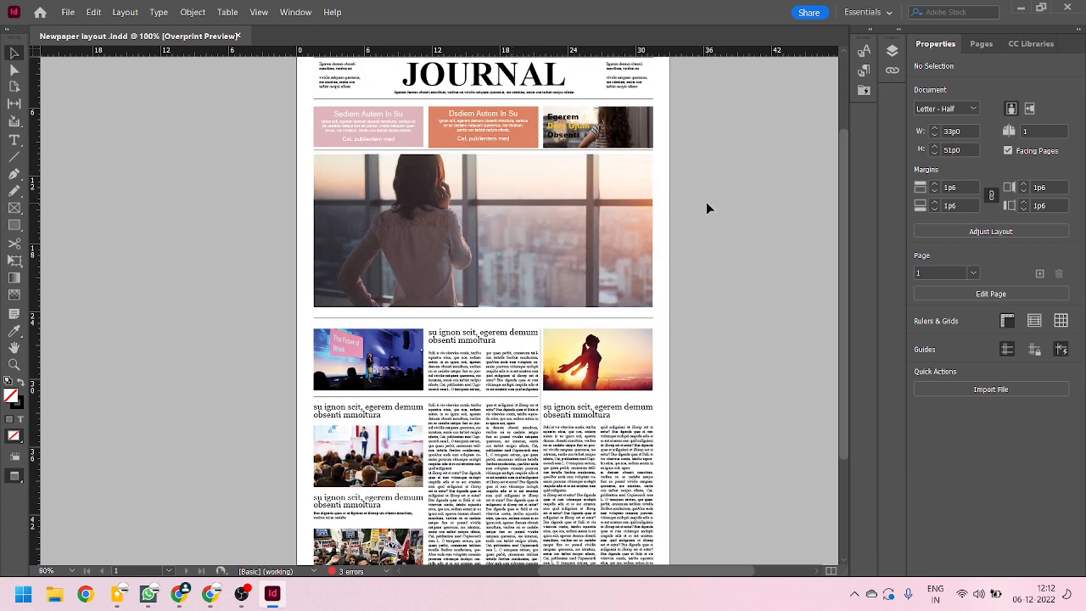
scroll(812, 305, "up", 1)
scroll(807, 311, "down", 3)
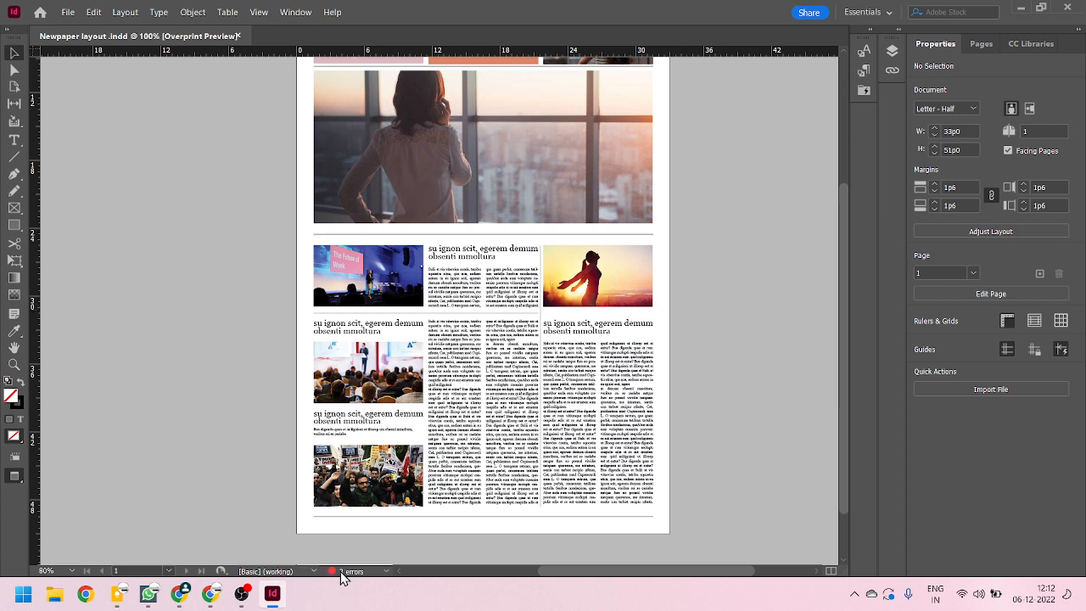
scroll(758, 317, "up", 2)
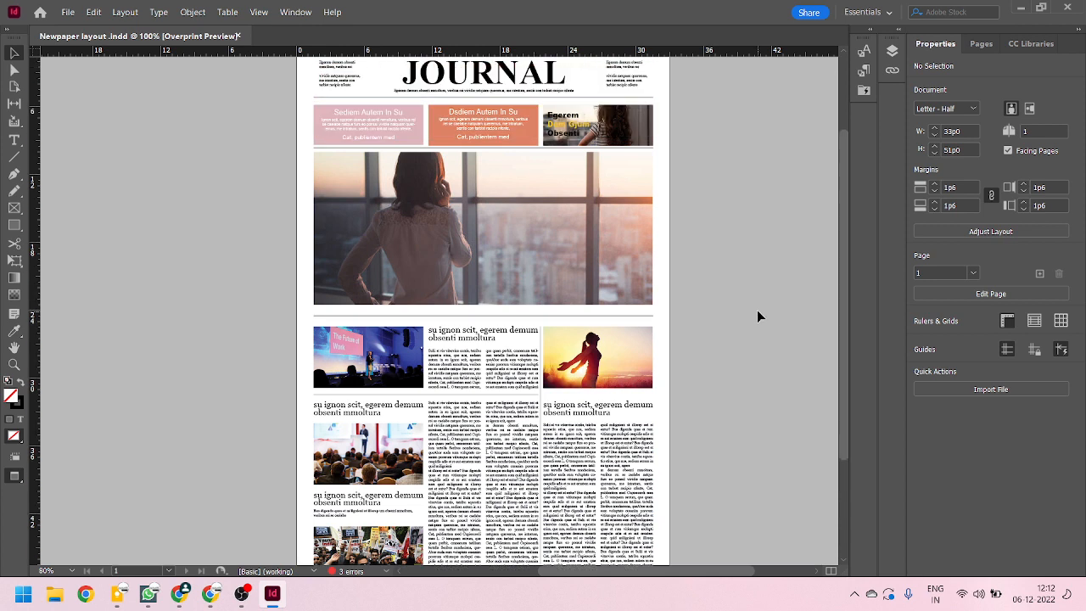
scroll(755, 317, "up", 1)
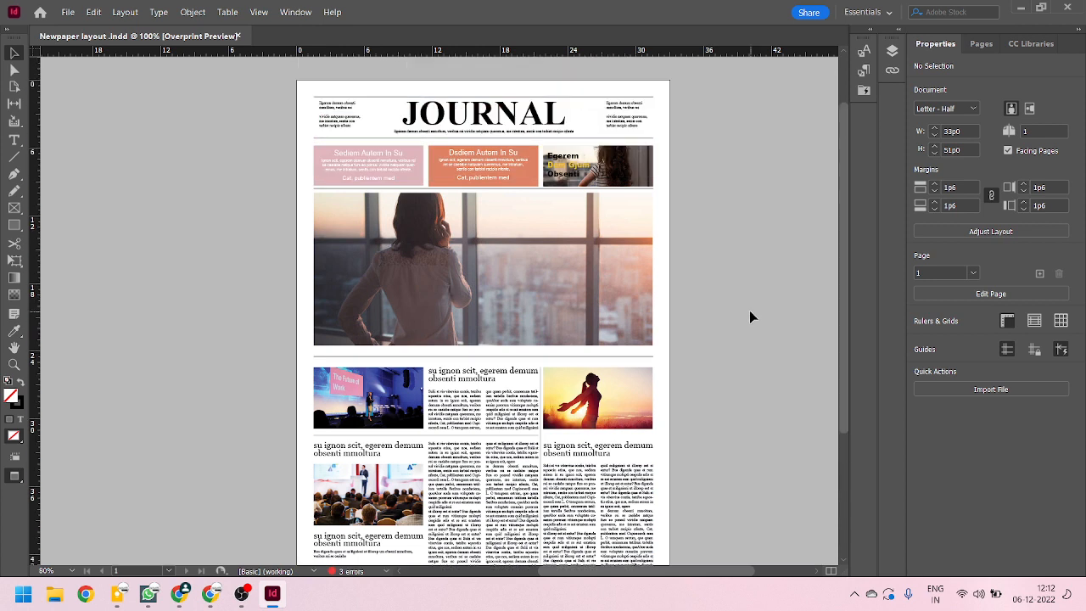
Step: Nudge the three teaser boxes under the masthead up to Y 5p7.5, leaving the pasteboard reference out of the selection
left_click_drag(704, 176, 259, 167)
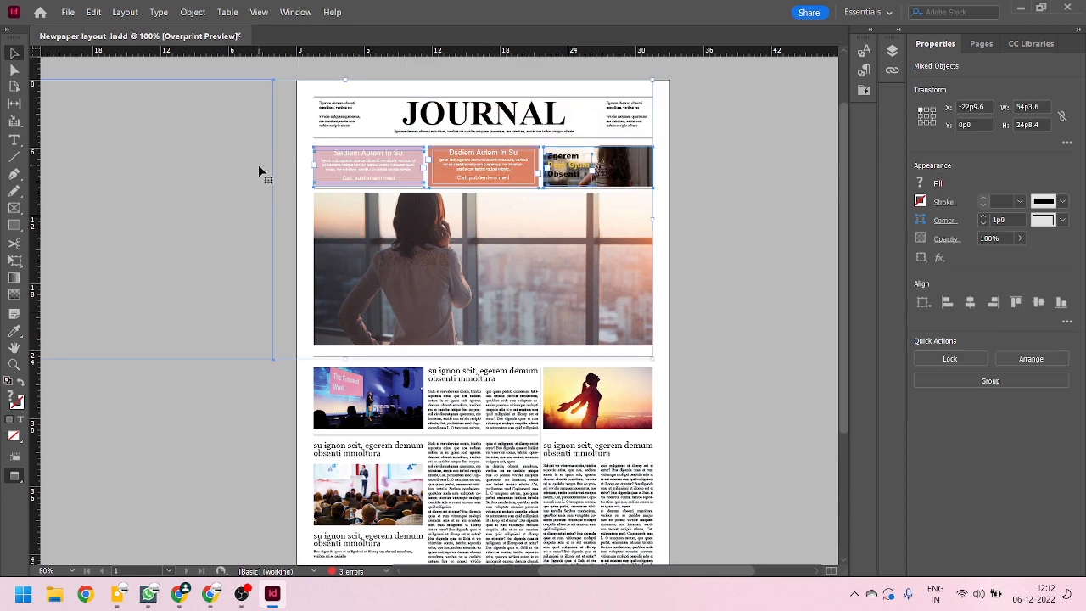
left_click(247, 89, "shift")
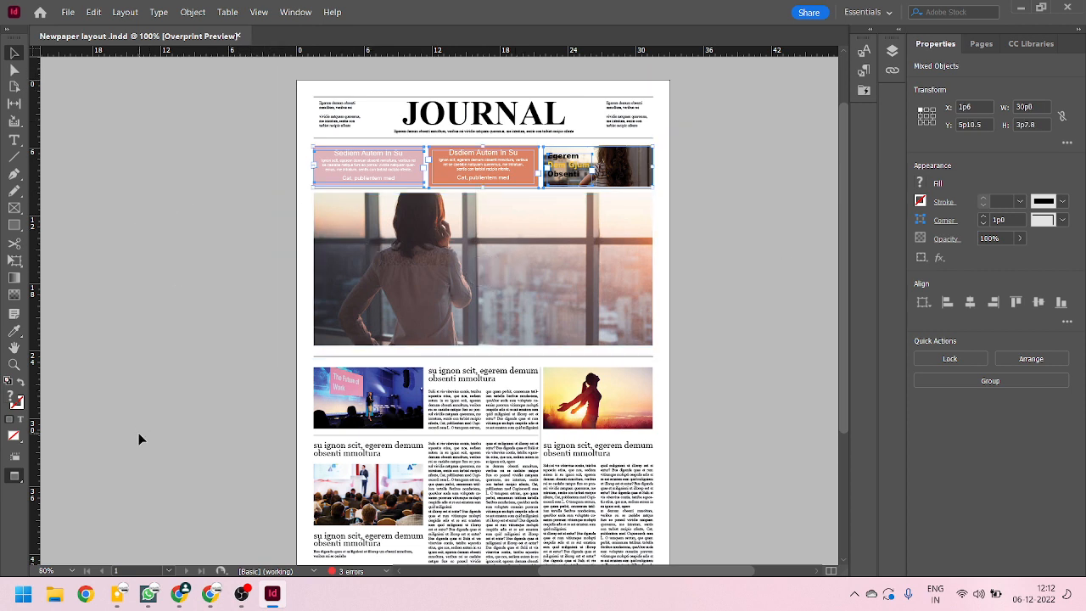
key("Up")
key("Up")
key("Up")
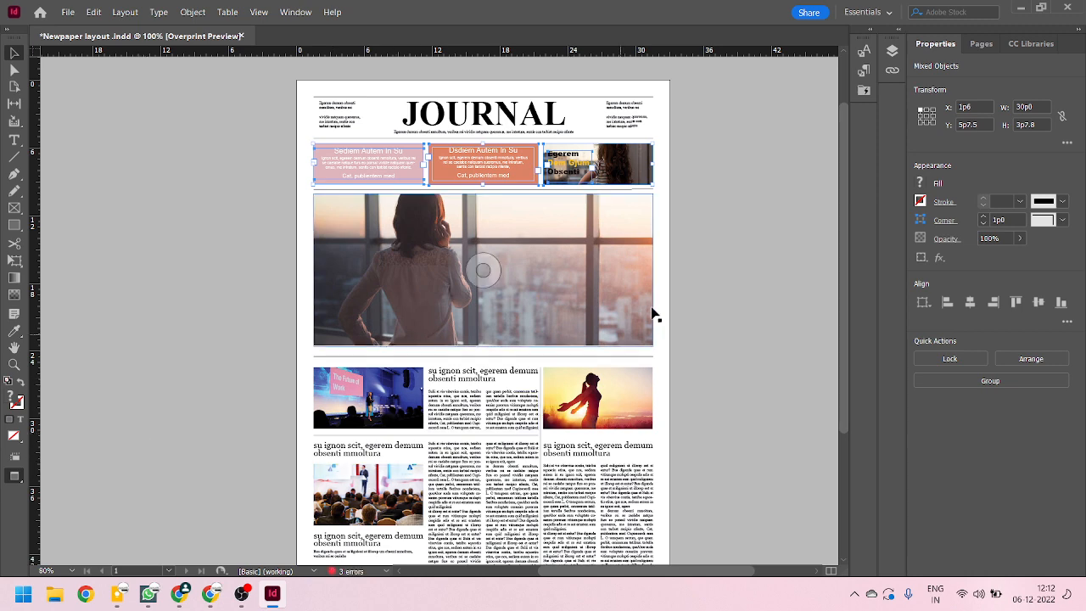
left_click(711, 252)
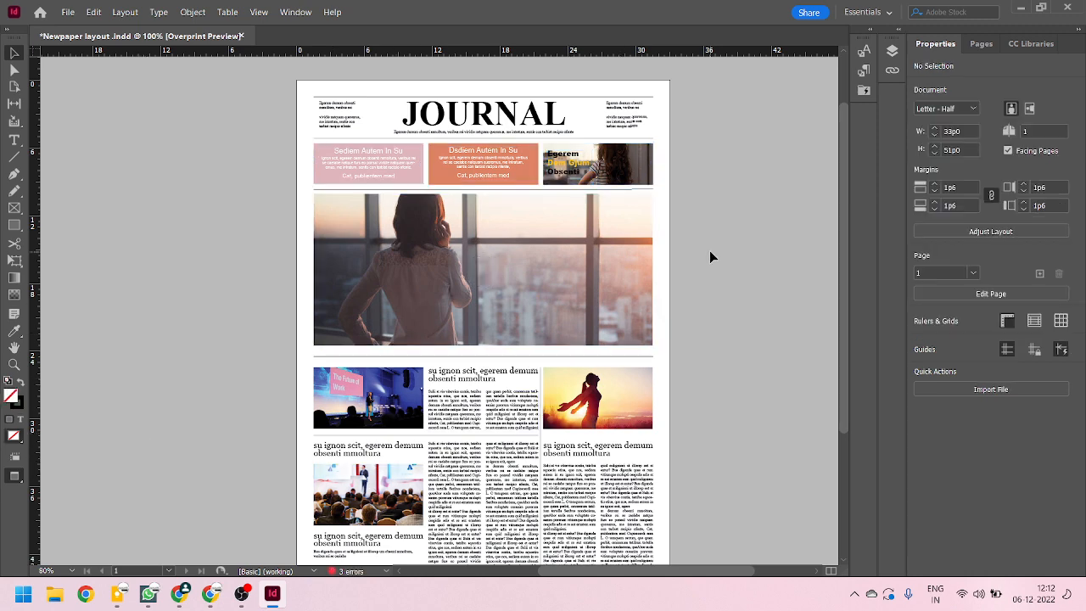
left_click(296, 12)
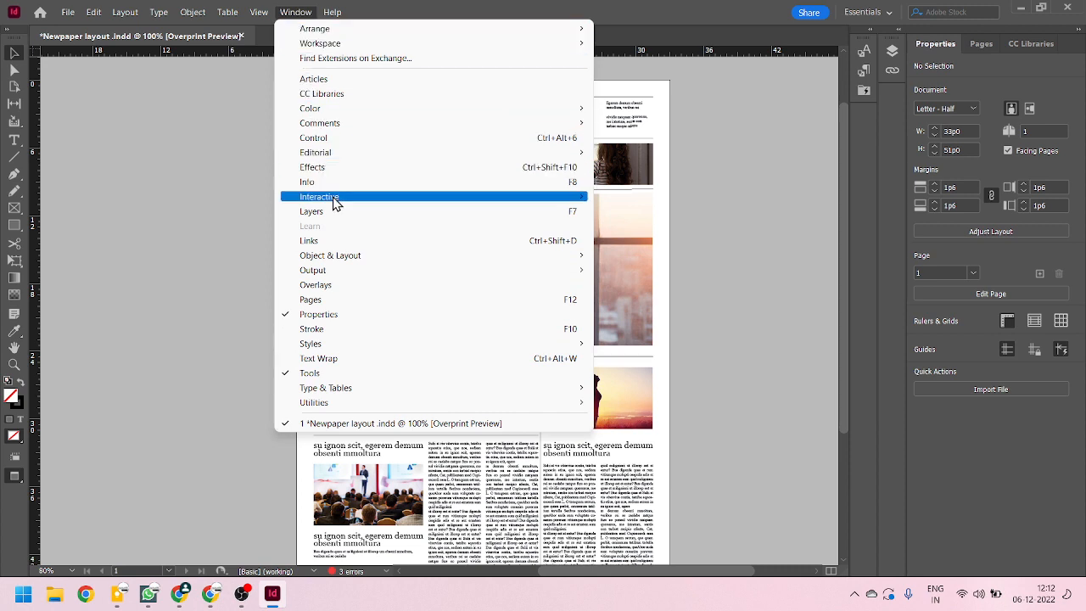
mouse_move(336, 205)
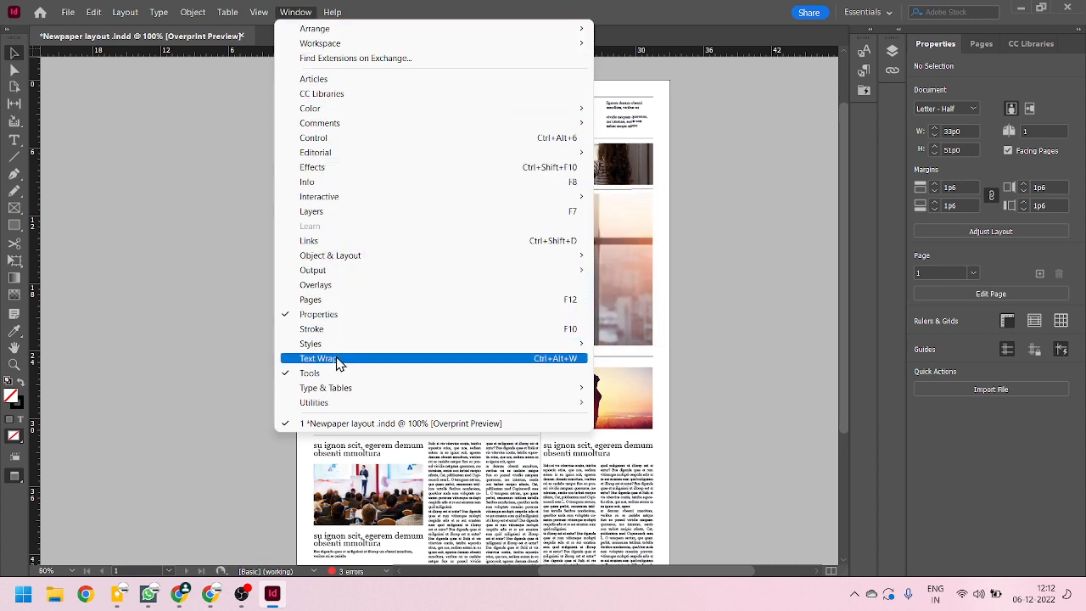
mouse_move(373, 406)
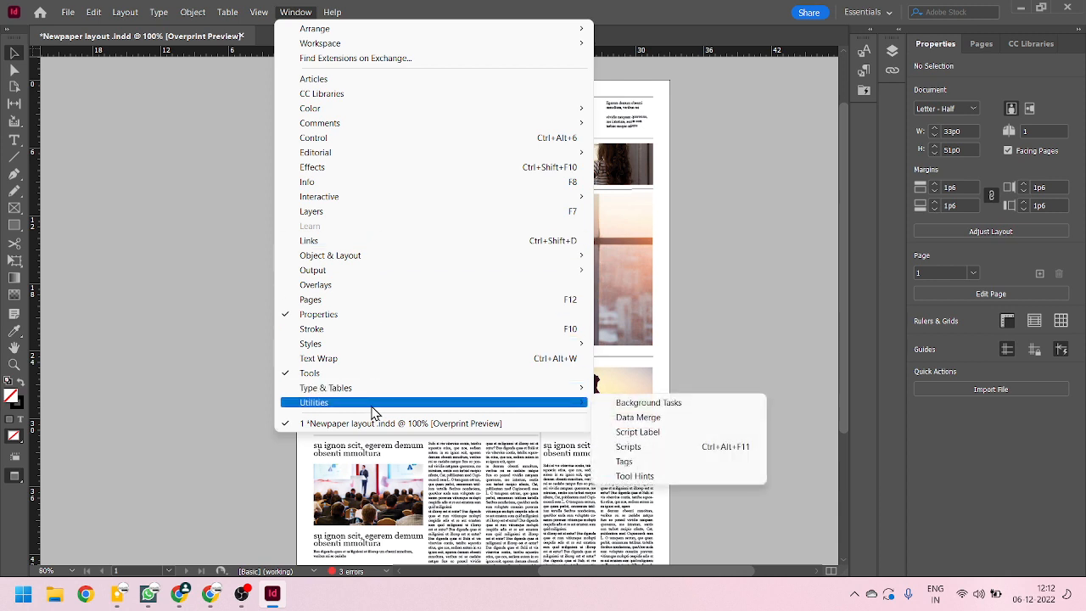
mouse_move(405, 390)
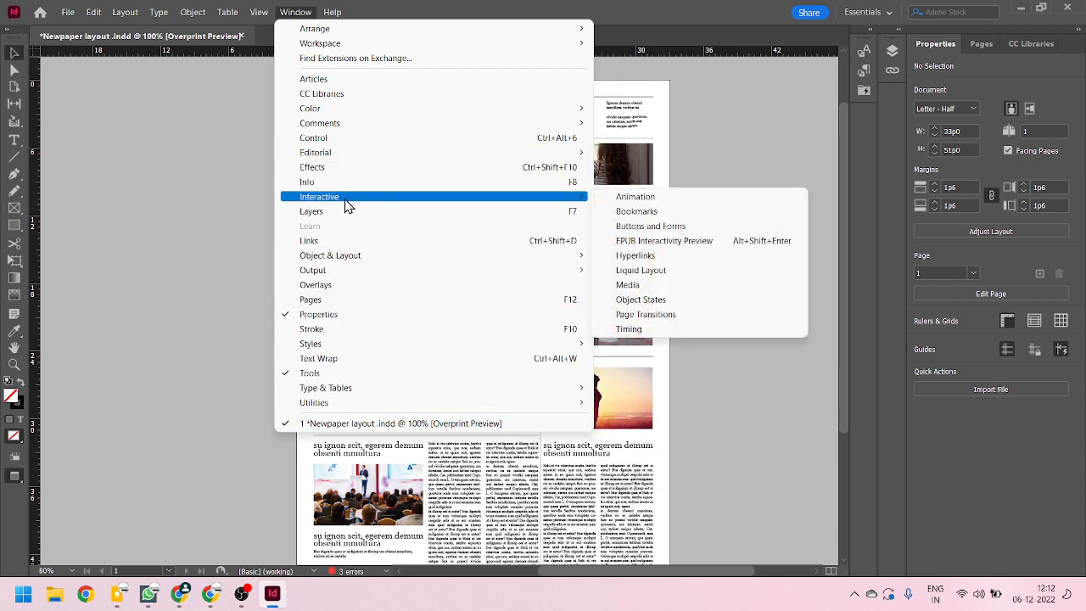
mouse_move(361, 114)
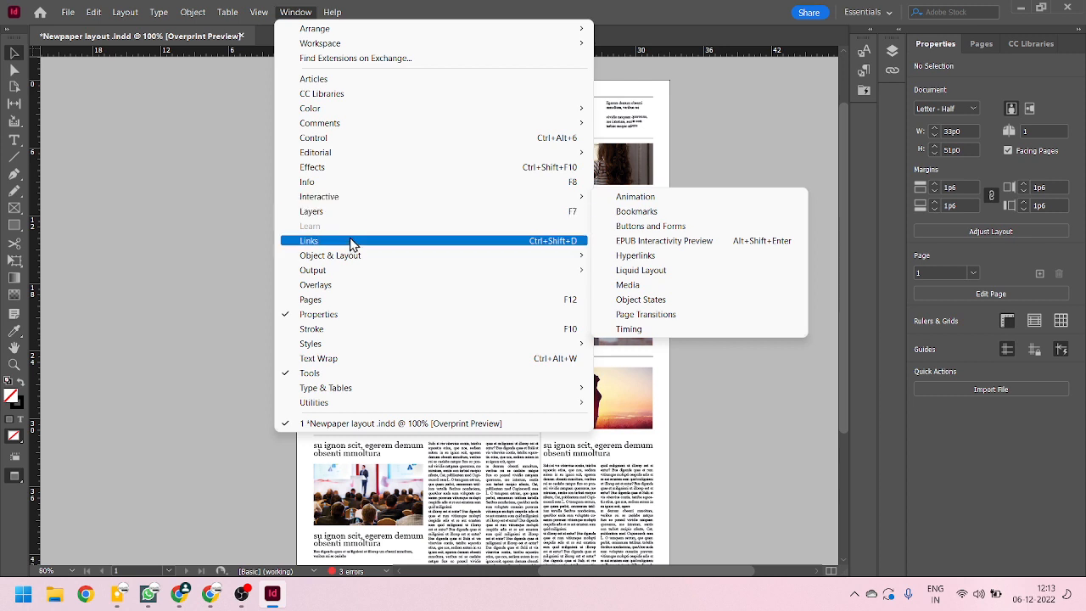
mouse_move(355, 260)
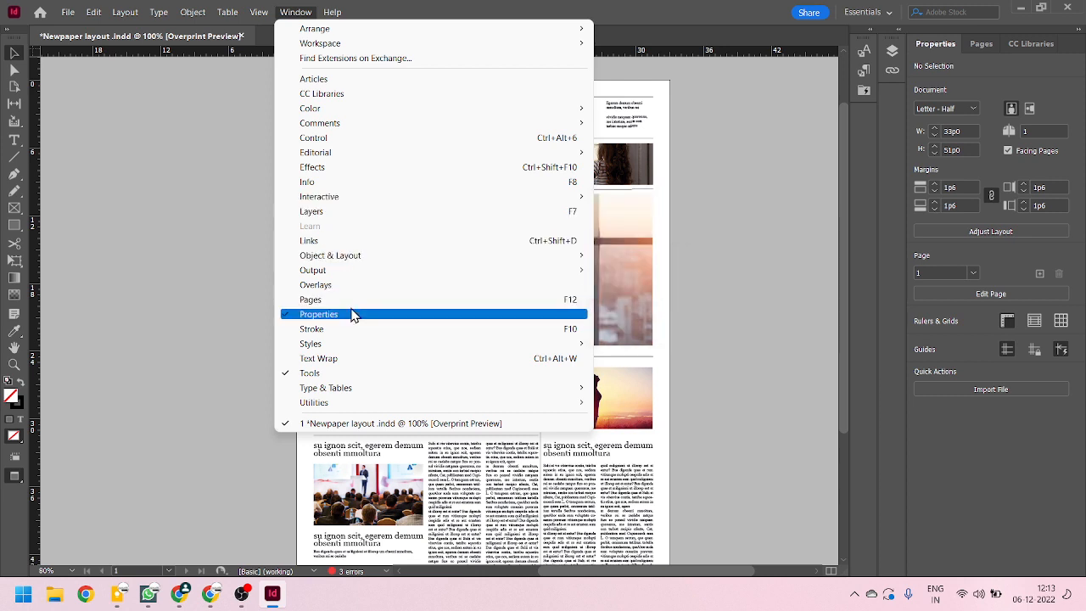
mouse_move(353, 353)
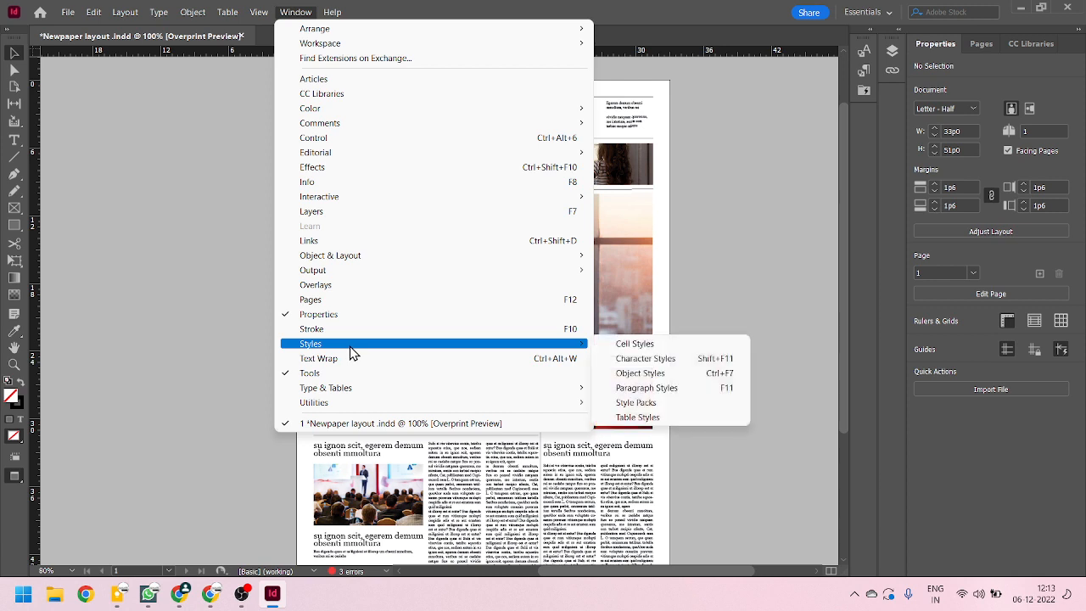
mouse_move(348, 389)
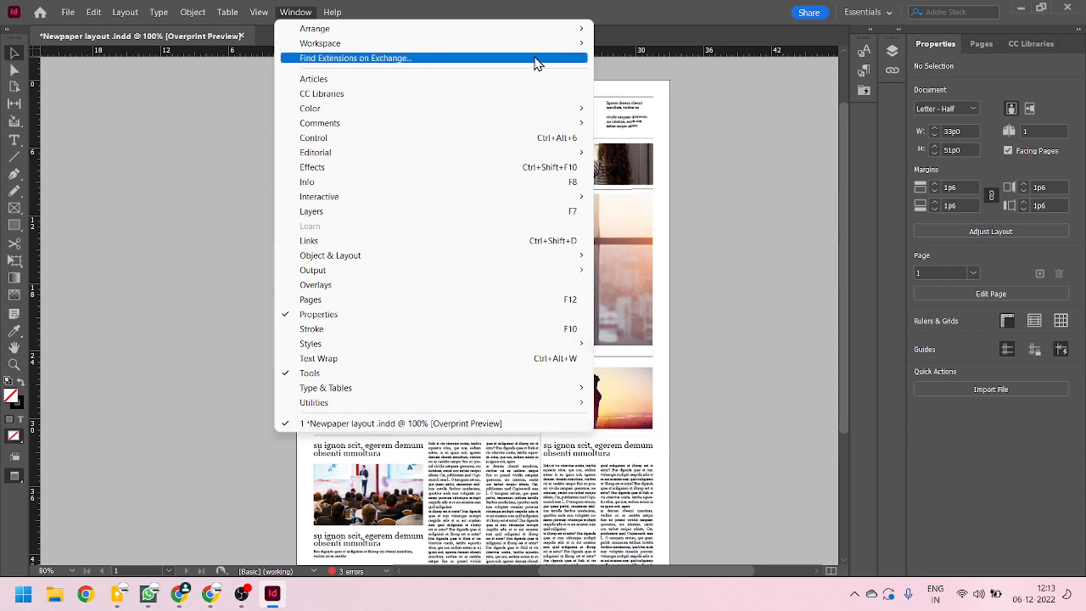
mouse_move(577, 28)
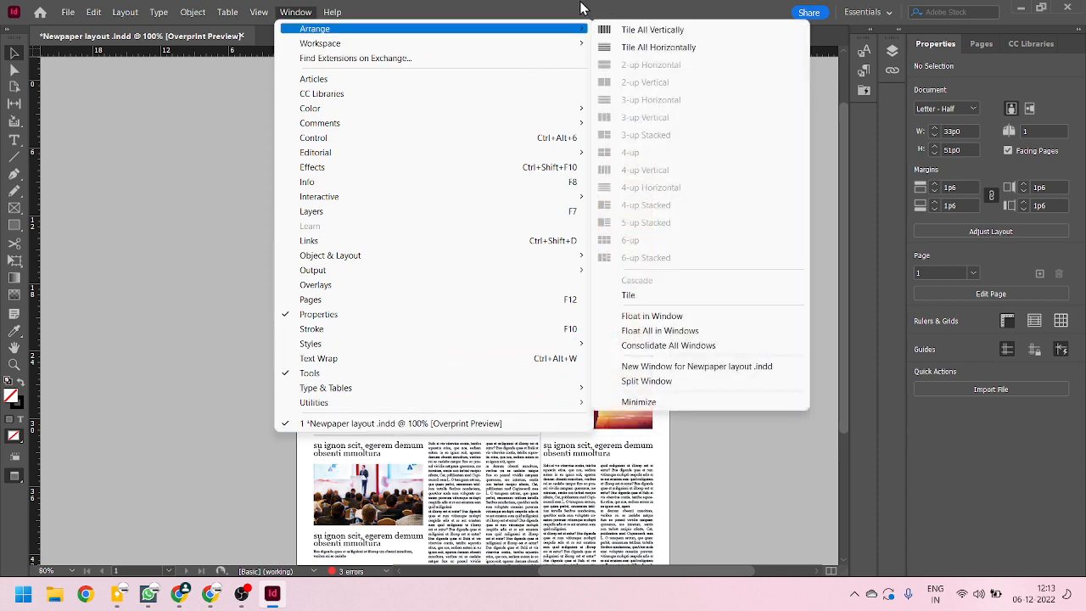
left_click(512, 10)
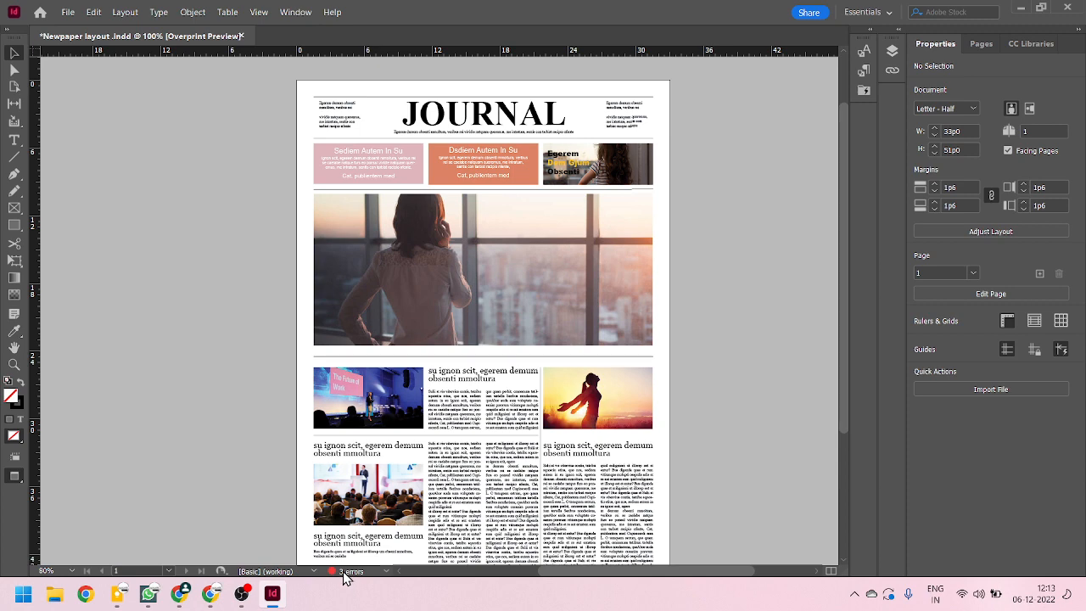
Step: Open the Preflight check, move it clear of the lower stories, and expand its text errors to list the overset text frames
scroll(386, 338, "down", 4)
scroll(381, 363, "up", 1)
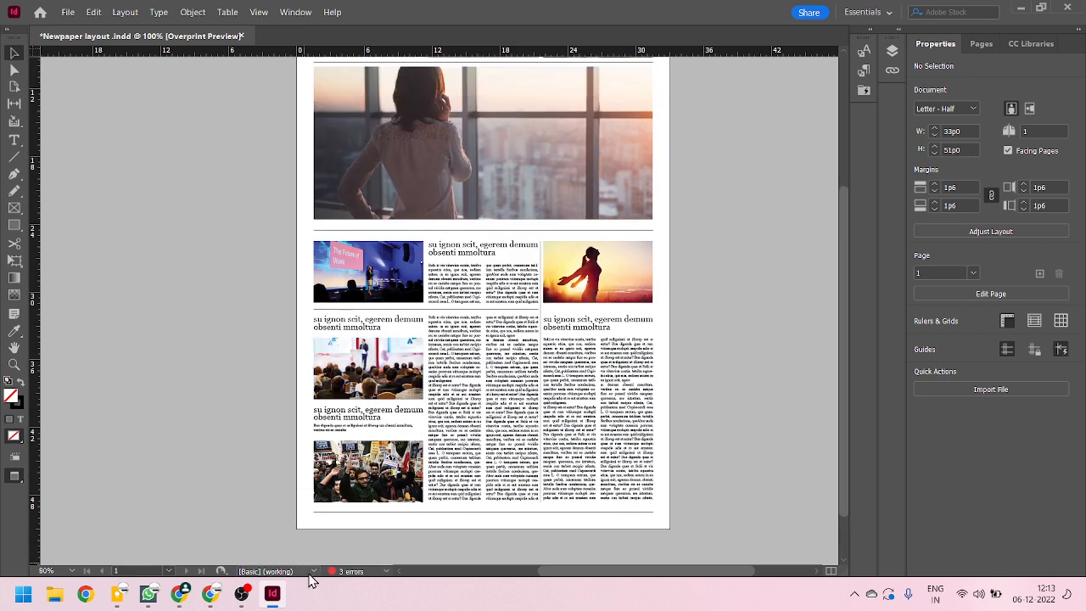
double_click(345, 580)
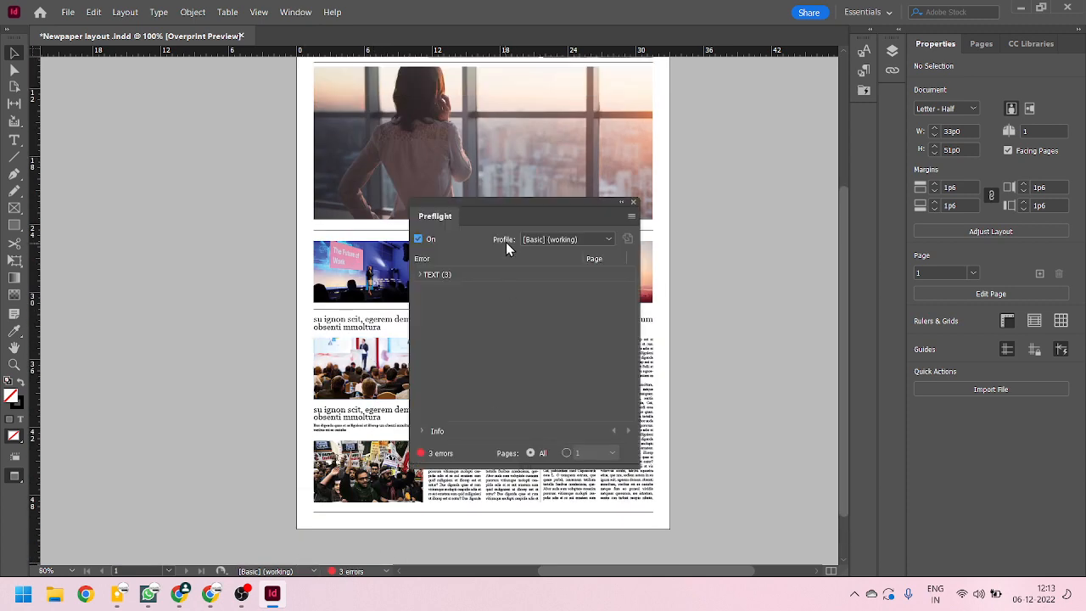
left_click_drag(501, 207, 718, 67)
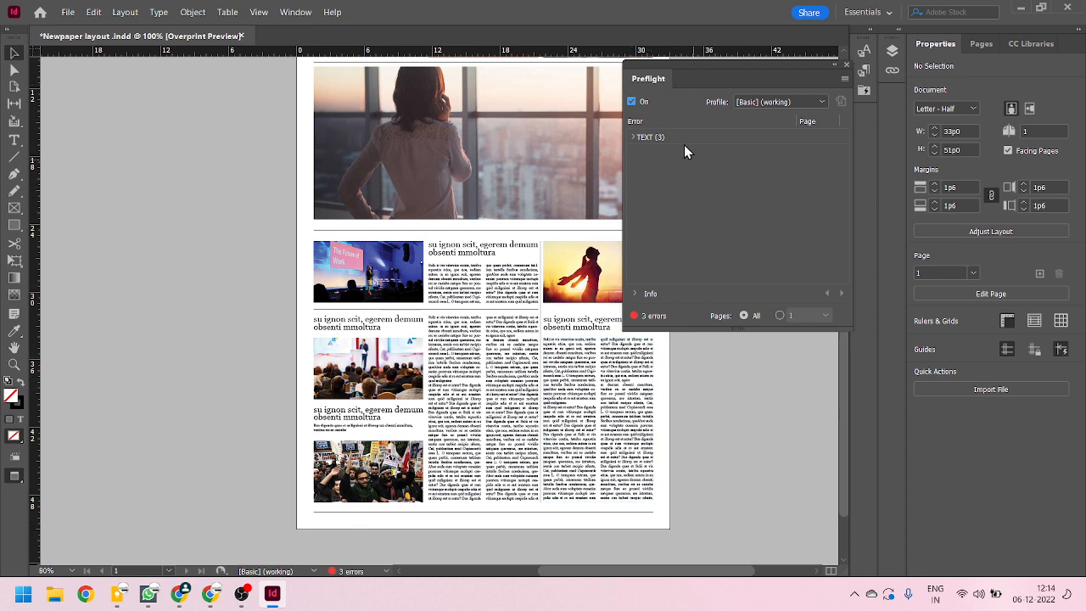
left_click(632, 102)
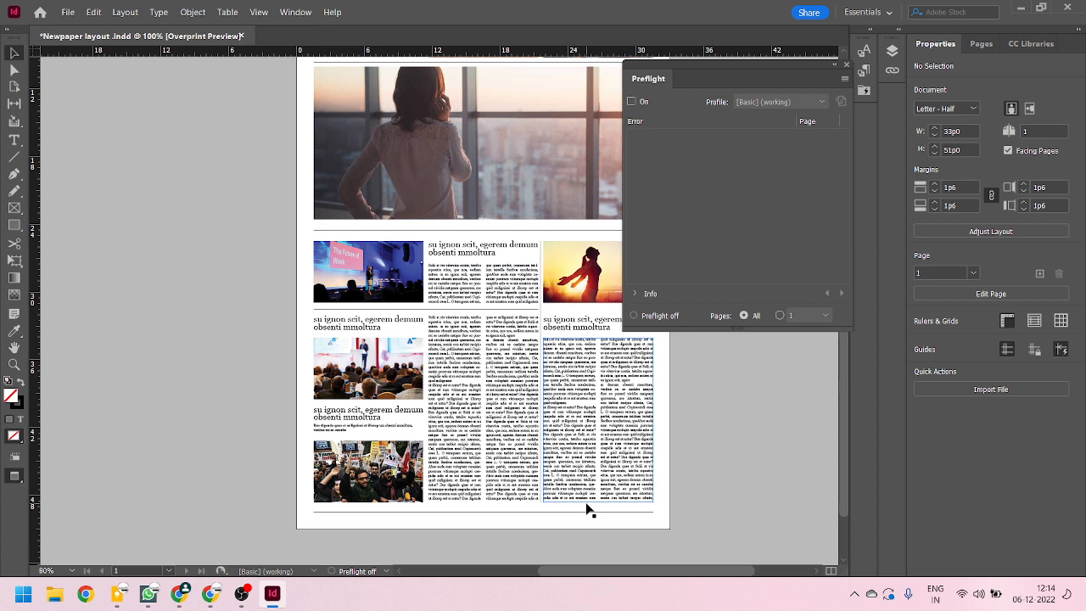
left_click(631, 101)
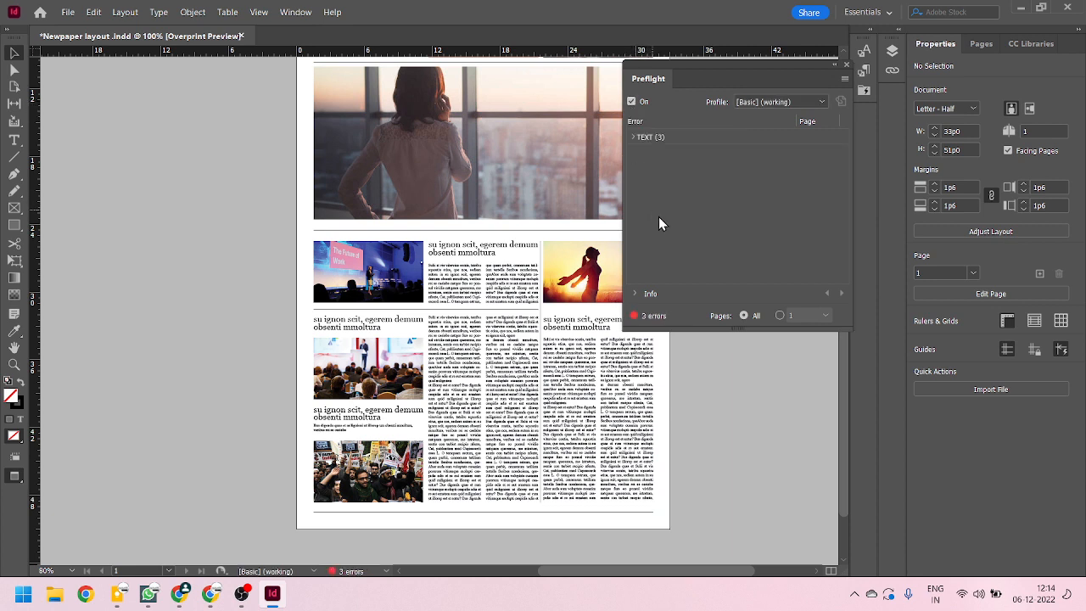
left_click(633, 138)
left_click(645, 153)
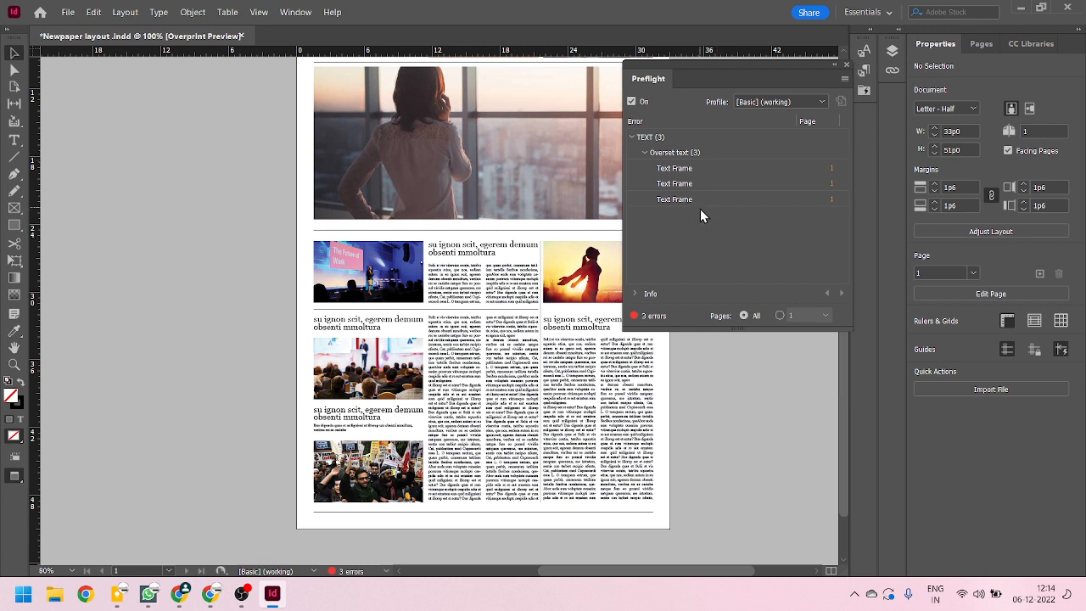
Step: Locate the first two overset text frames on the page from the Preflight error list
left_click(296, 12)
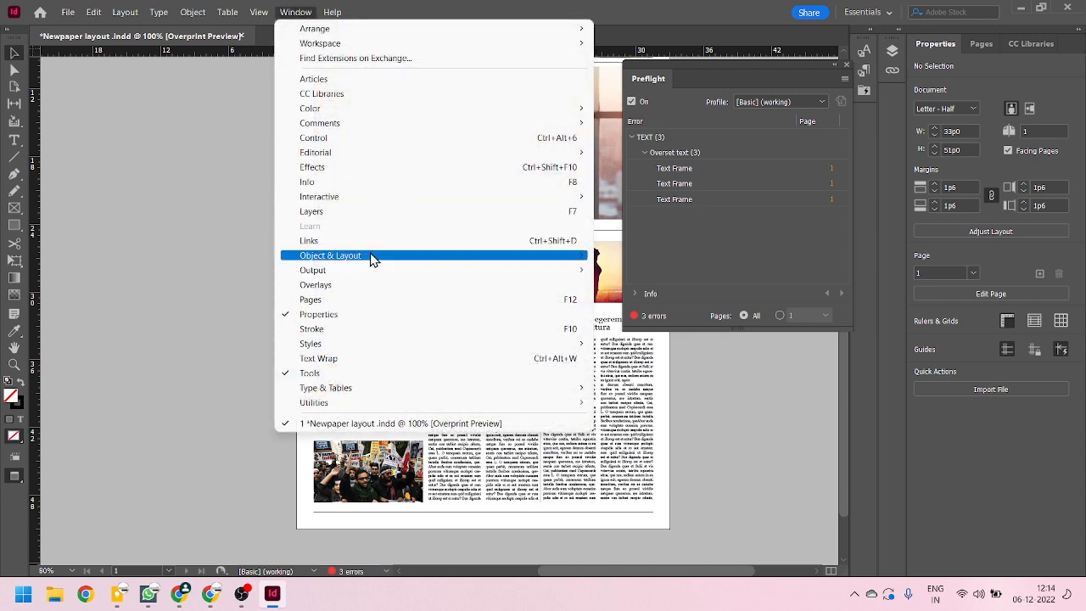
mouse_move(361, 272)
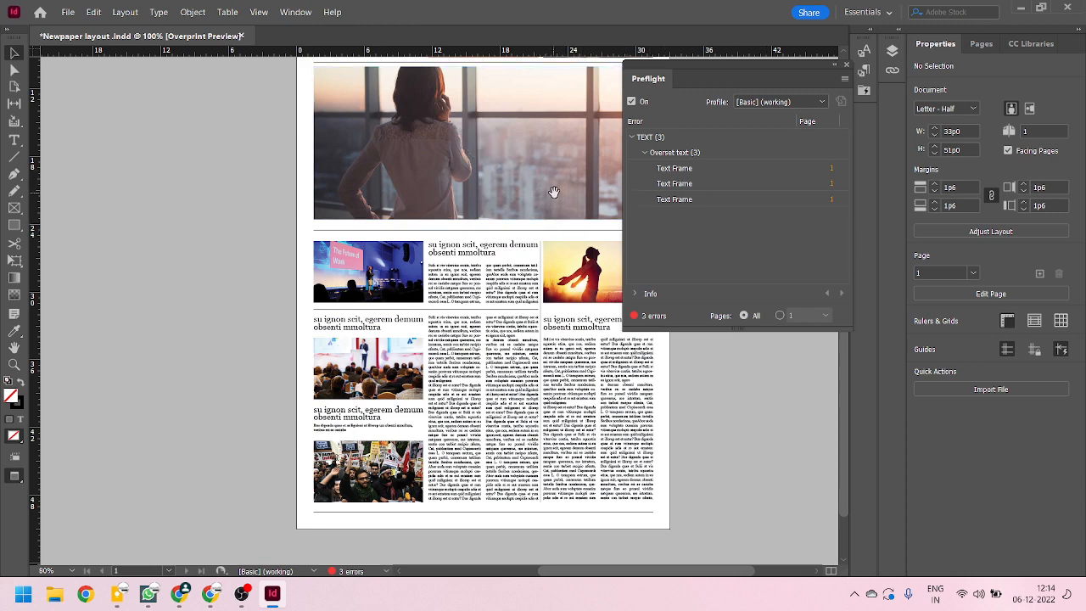
left_click_drag(553, 187, 470, 232)
key("ctrl+equal")
key("ctrl+equal")
key("ctrl+equal")
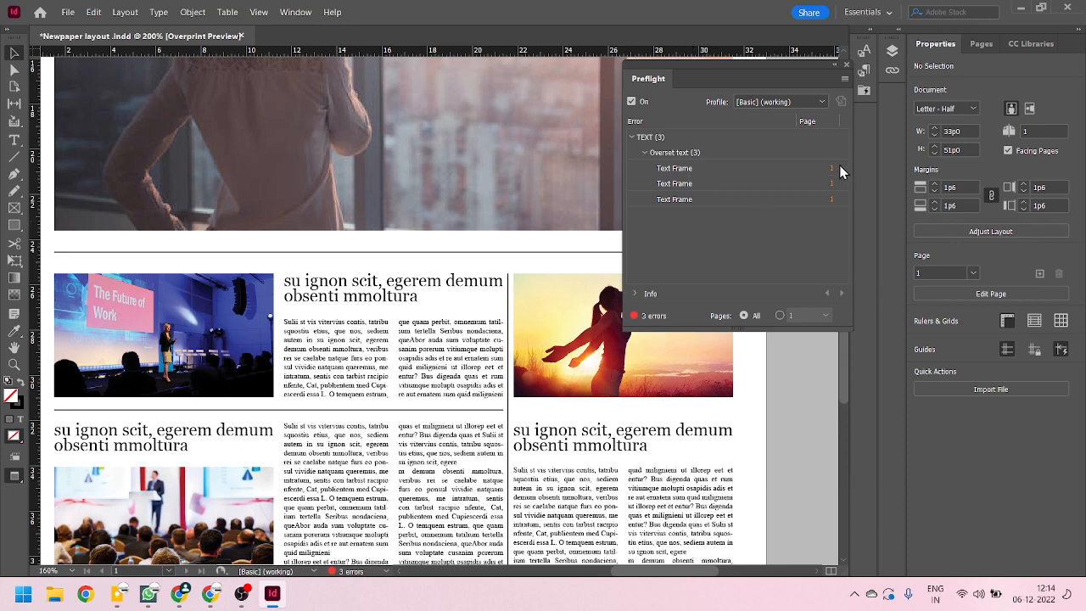
double_click(831, 170)
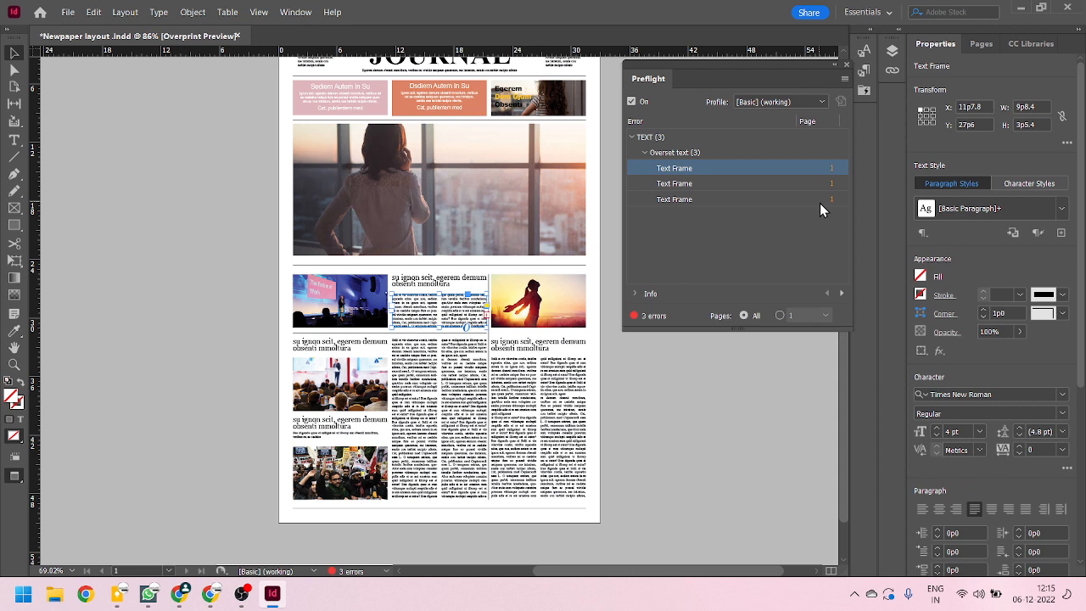
left_click(831, 185)
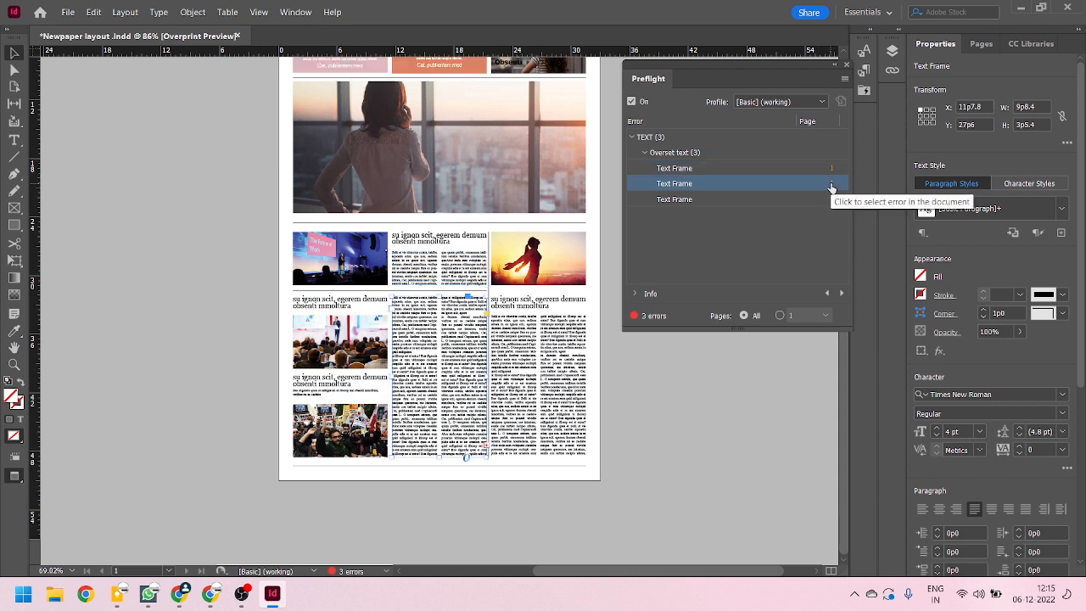
scroll(481, 439, "up", 2)
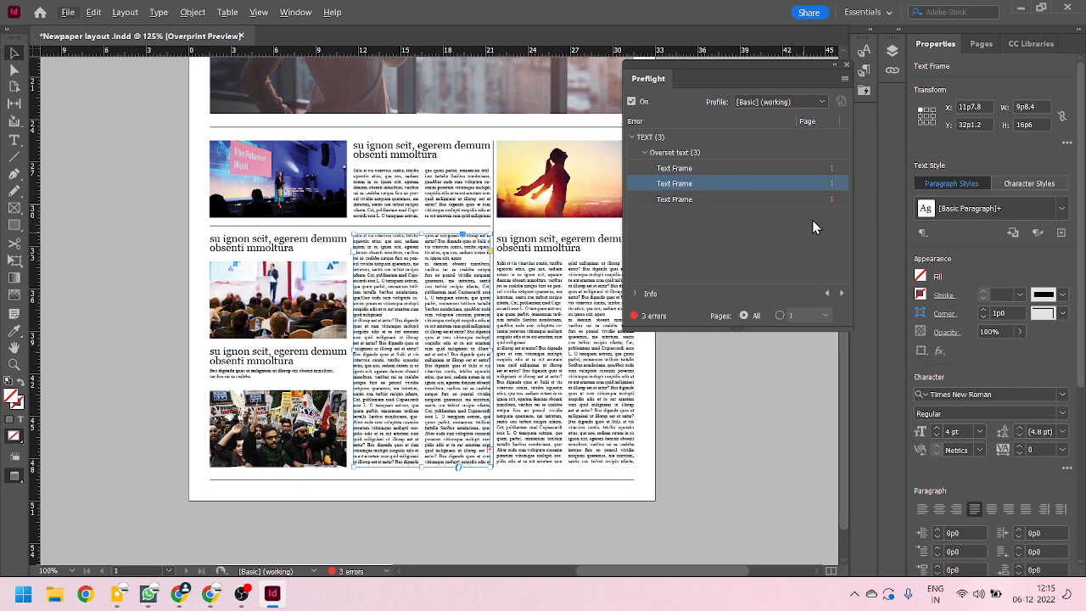
Step: Delete several lines from the second column of the story beside the Future of Work photo to fix its overset text
left_click(831, 168)
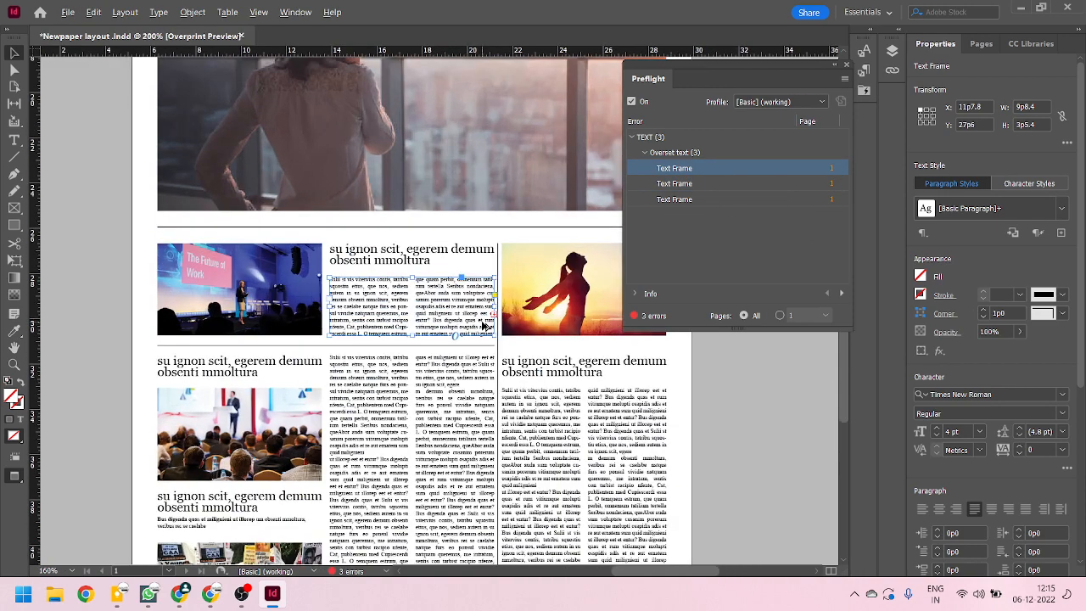
scroll(482, 329, "up", 3)
scroll(509, 318, "down", 1)
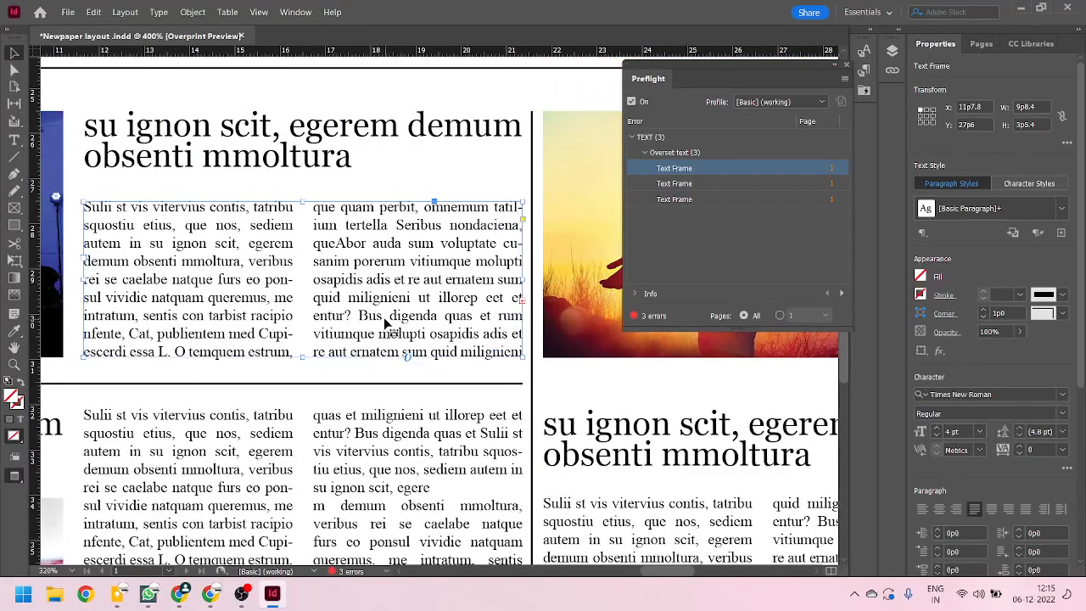
double_click(376, 291)
left_click_drag(337, 243, 348, 297)
key("BackSpace")
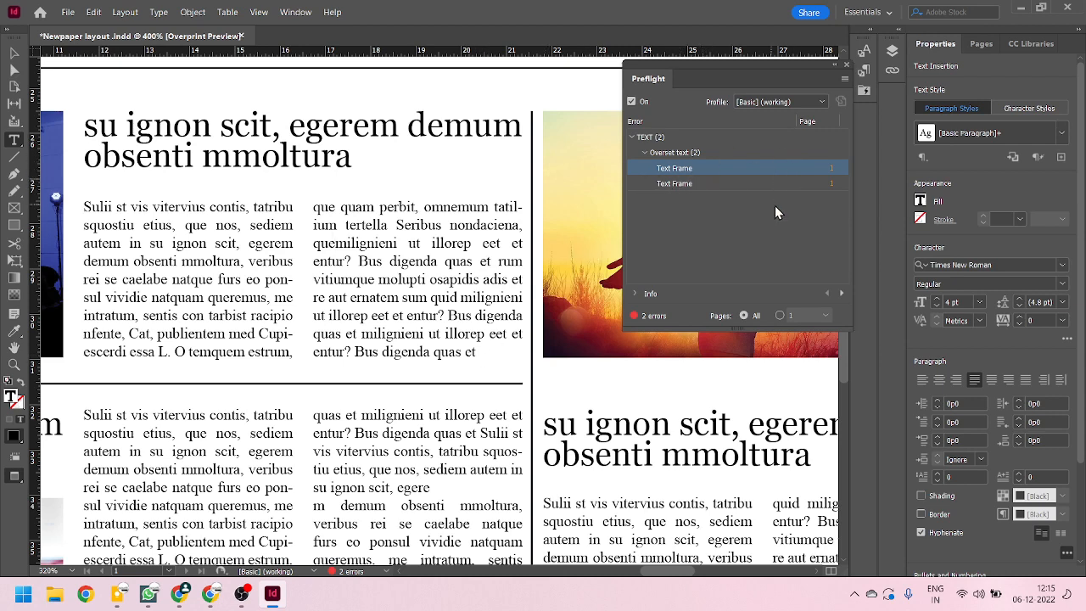
Step: Go to the next overset frame and delete several lines from the second column of the long middle story
double_click(829, 168)
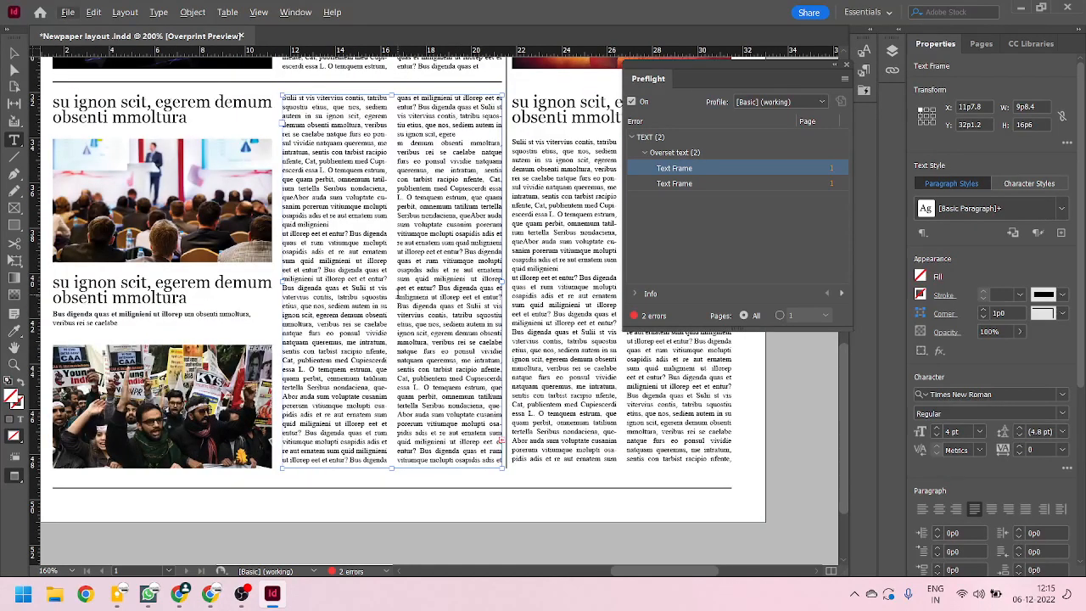
left_click_drag(397, 293, 445, 333)
key("BackSpace")
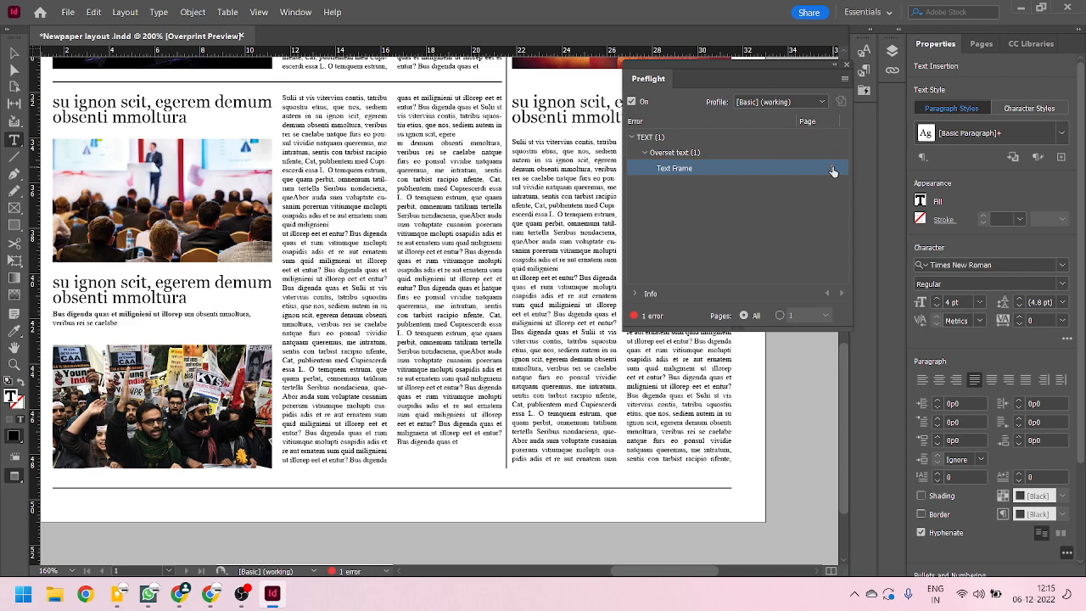
Step: Go to the last overset frame and trim lines from the second column of the story under the sunset photo until it fits
double_click(840, 169)
scroll(470, 457, "up", 3)
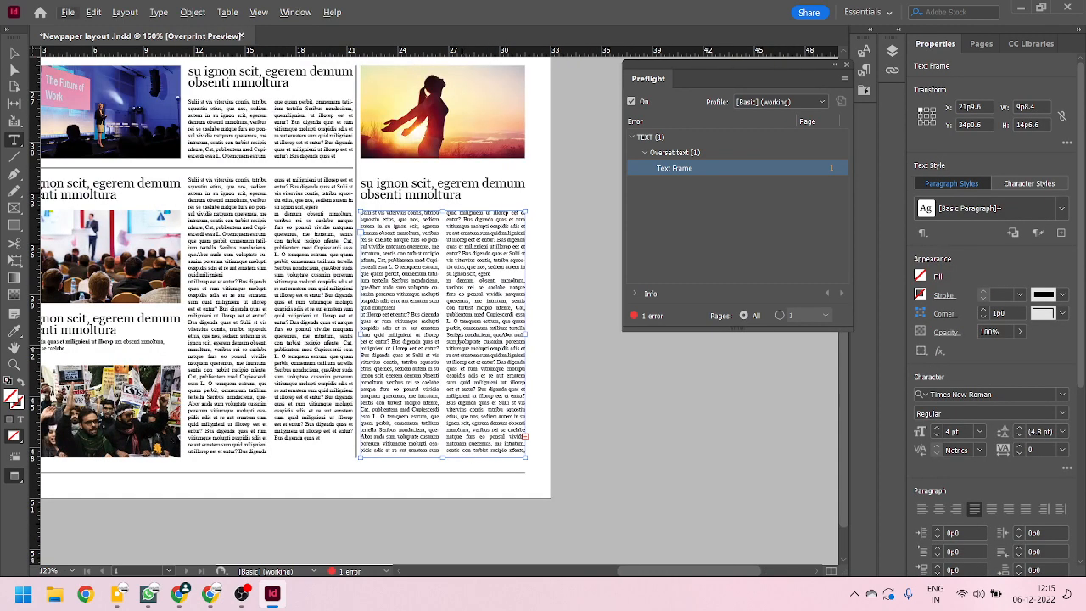
left_click_drag(448, 329, 537, 358)
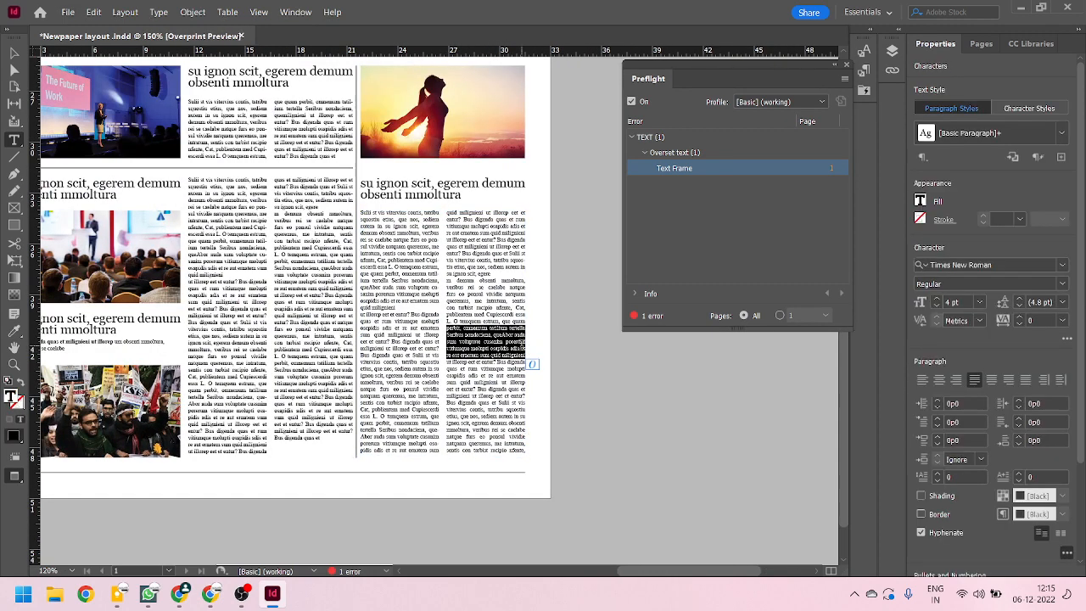
key("BackSpace")
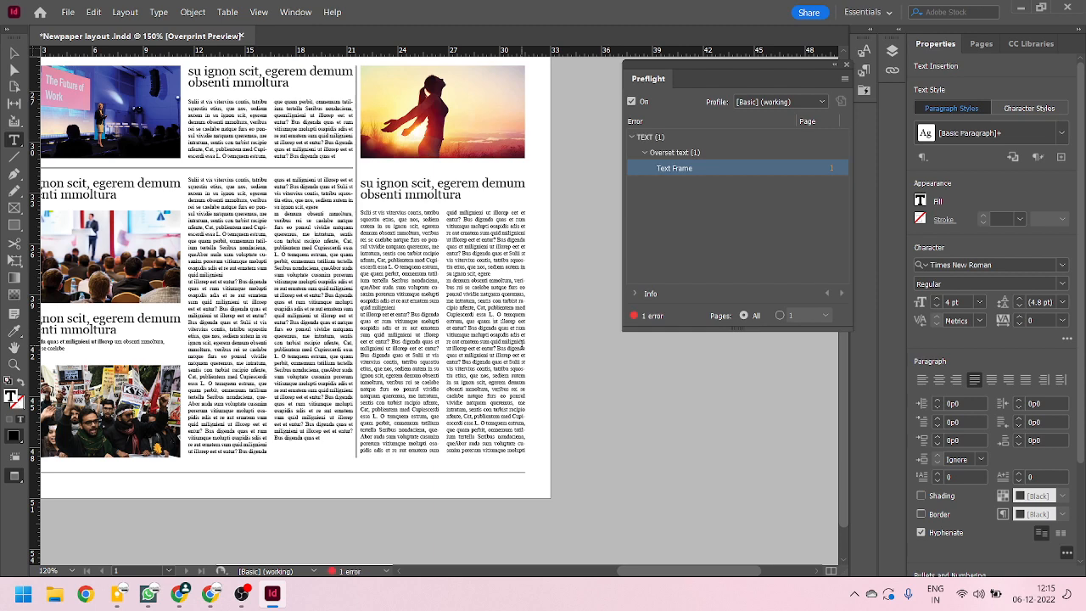
left_click_drag(448, 347, 560, 354)
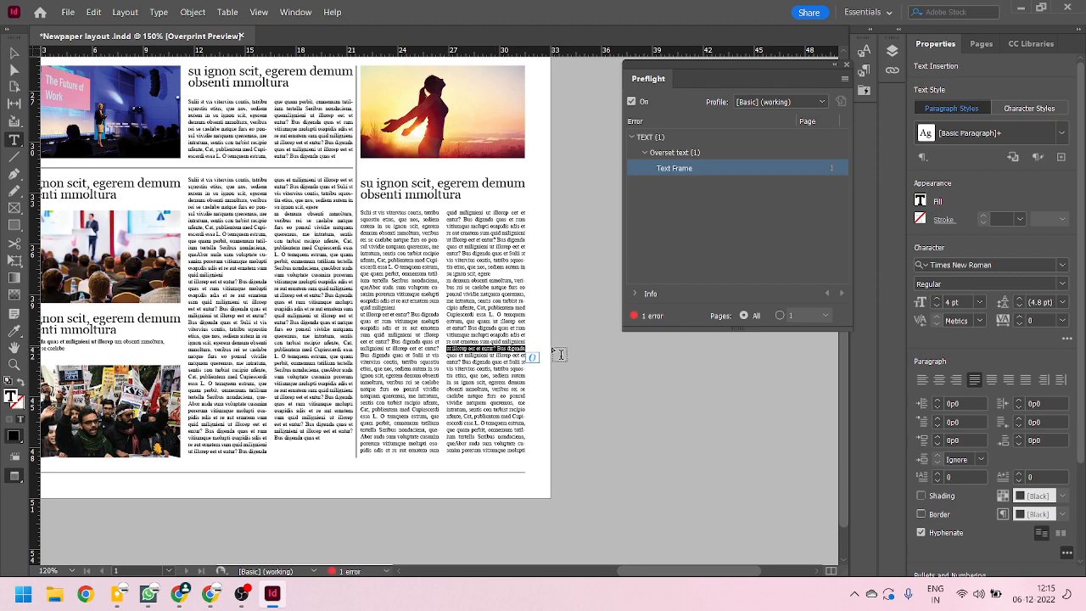
key("BackSpace")
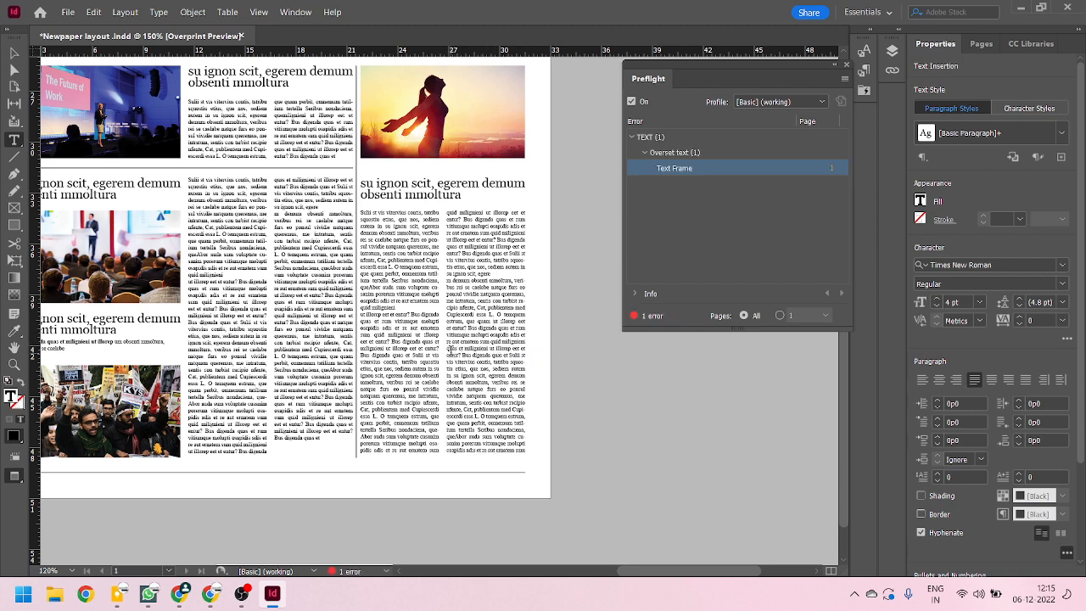
left_click_drag(447, 340, 527, 344)
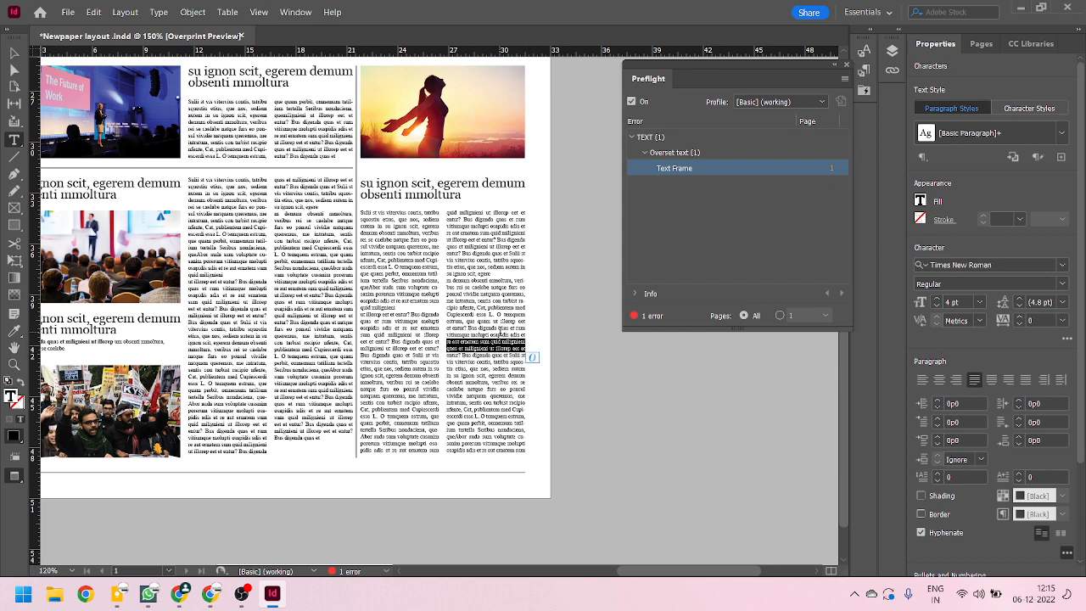
key("BackSpace")
left_click_drag(447, 320, 533, 327)
key("BackSpace")
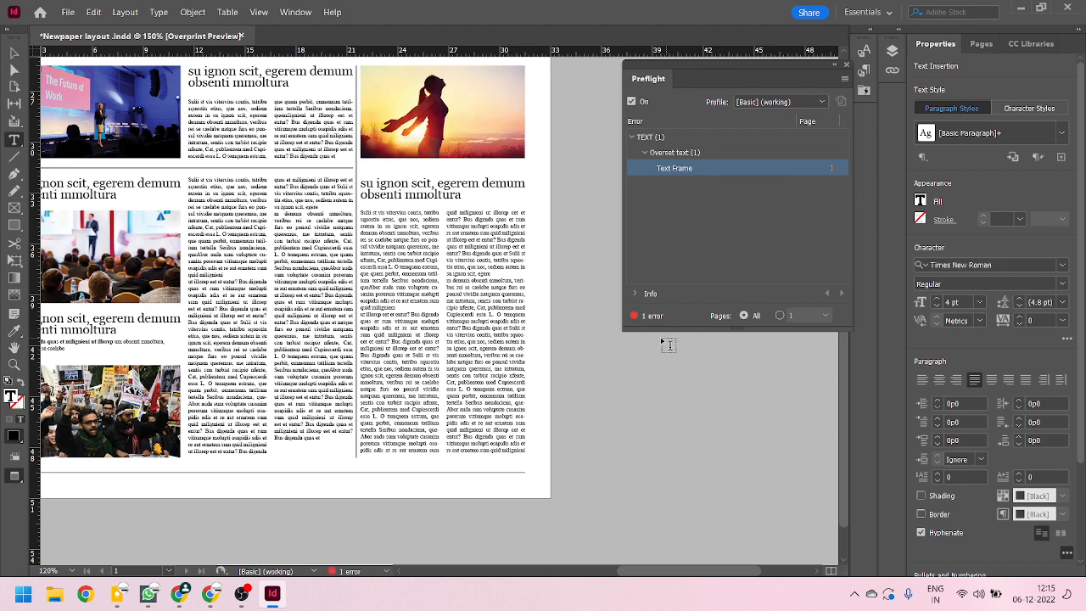
left_click_drag(453, 304, 552, 339)
key("BackSpace")
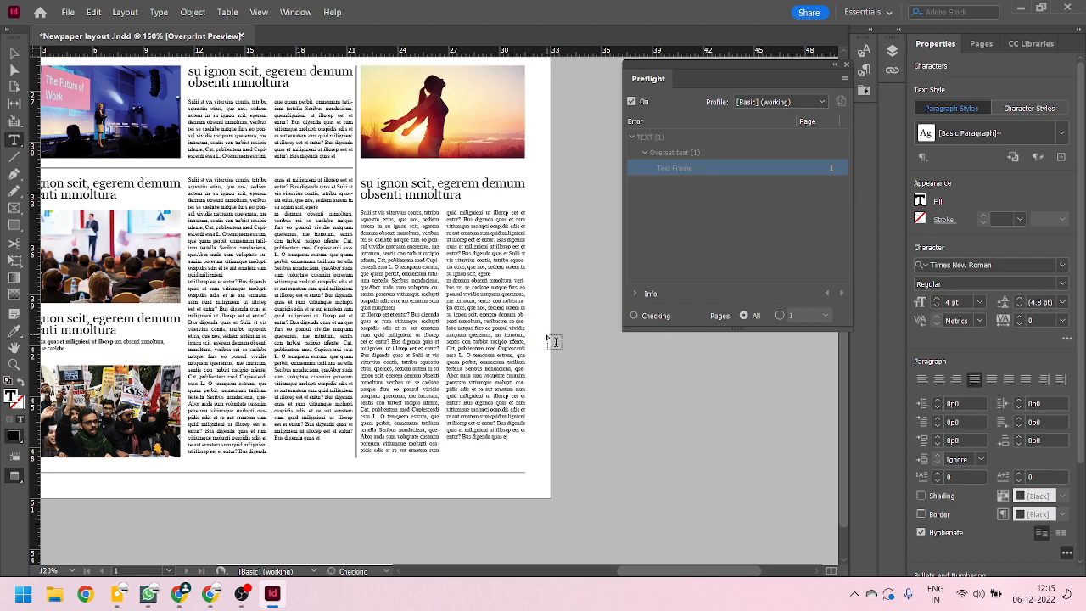
Step: Repeat the closing lines "quas et milignieni ut illorep eet et entur? Bus digenda quas et" at that story's end and close Preflight
left_click_drag(516, 434, 448, 429)
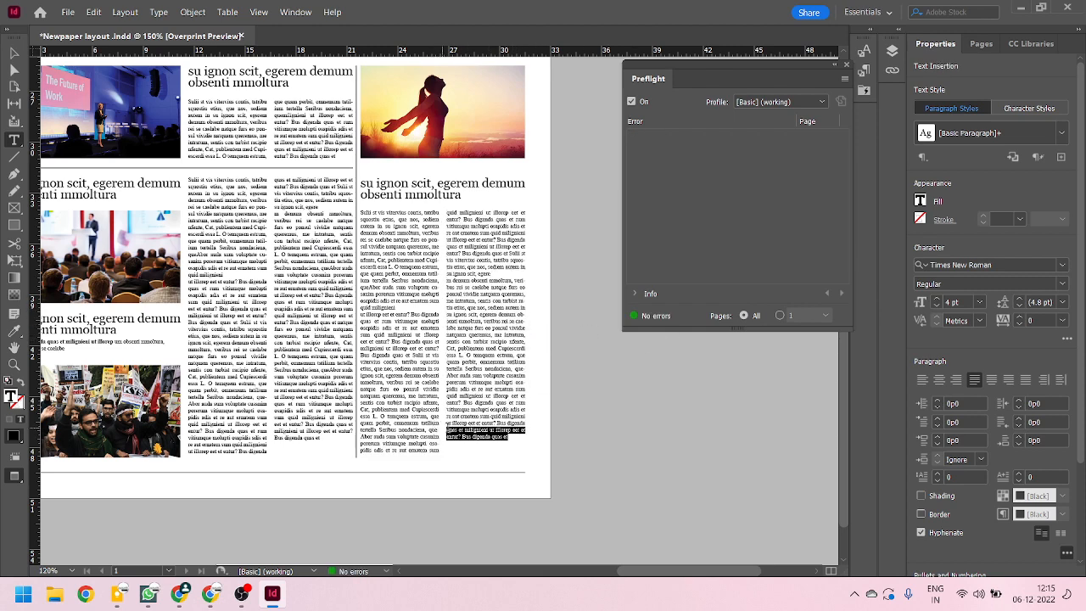
left_click(516, 439)
type("quas et milligienti ut illorep eet et entre? Bus dignada quas et")
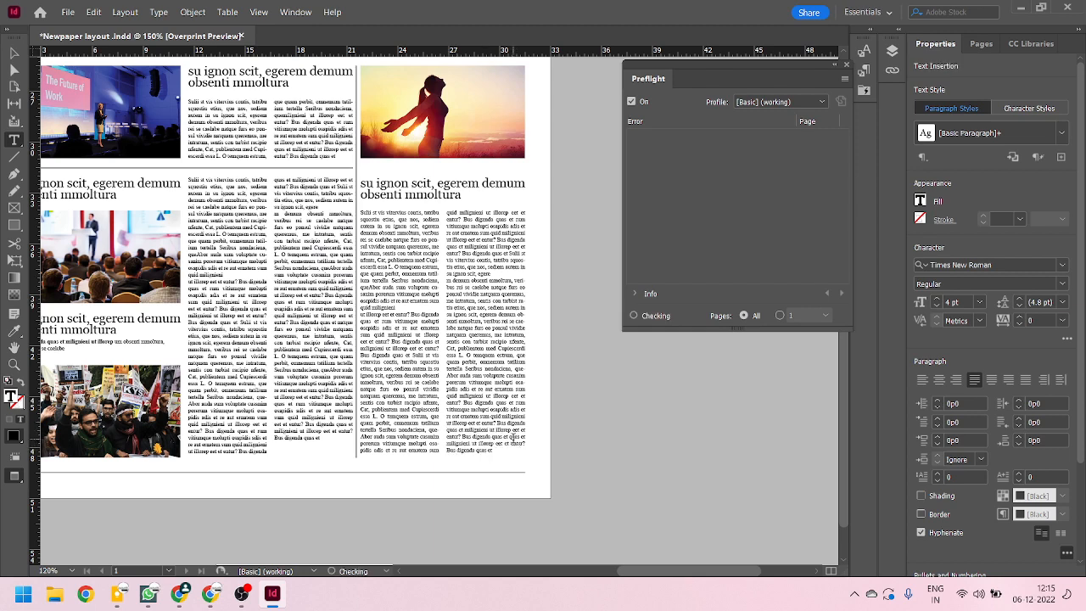
left_click(14, 53)
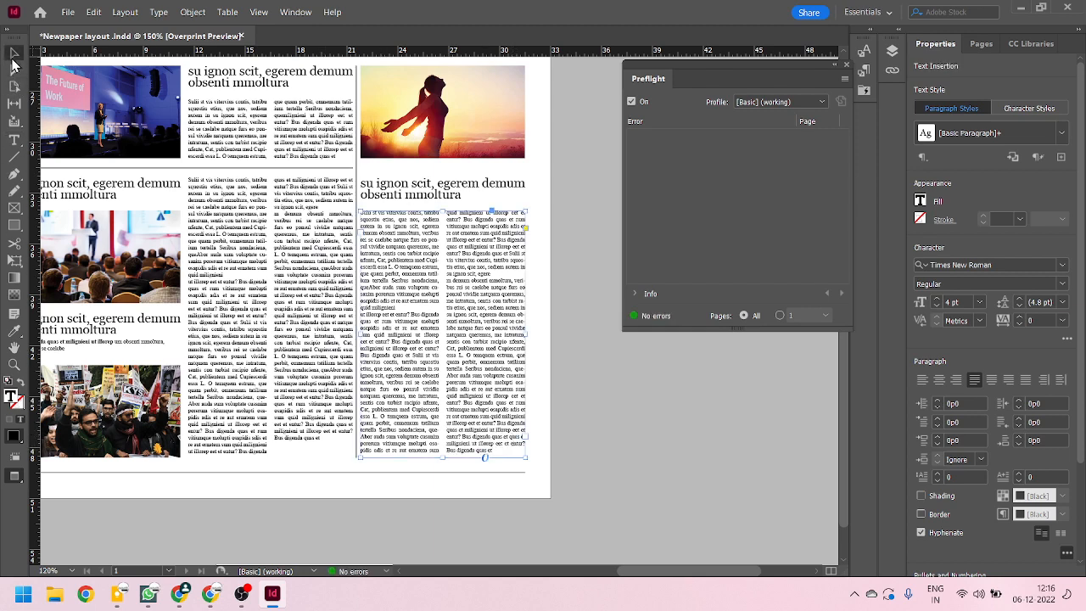
left_click(847, 63)
Step: Deselect everything and review the corrected newspaper page from the bottom stories up to the masthead and teaser boxes
scroll(687, 393, "down", 2)
left_click(688, 396)
scroll(696, 405, "up", 6)
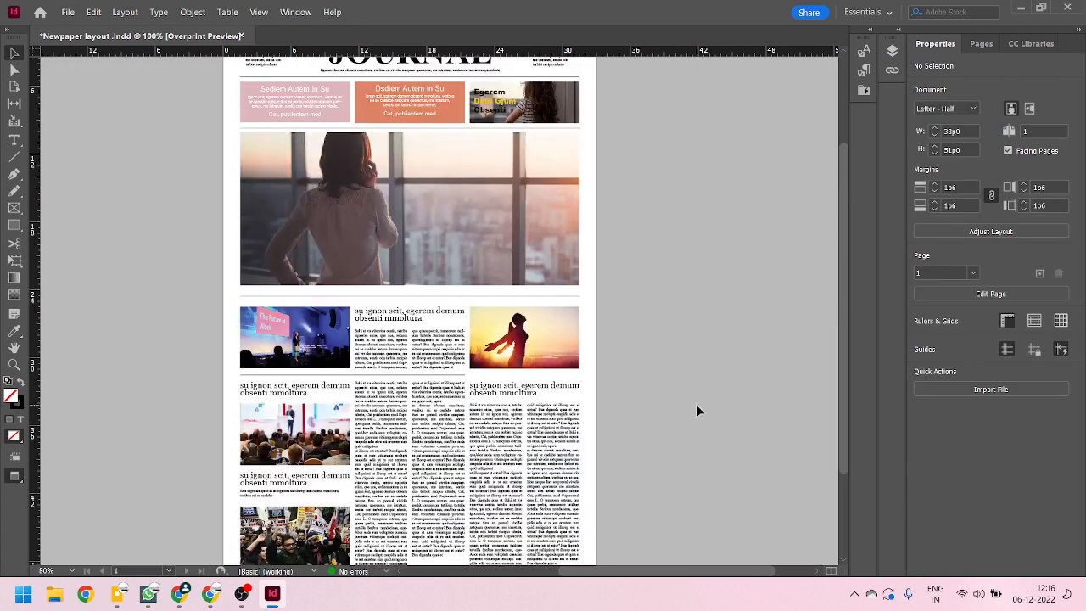
scroll(694, 403, "down", 4)
scroll(382, 280, "up", 3)
scroll(431, 208, "up", 2)
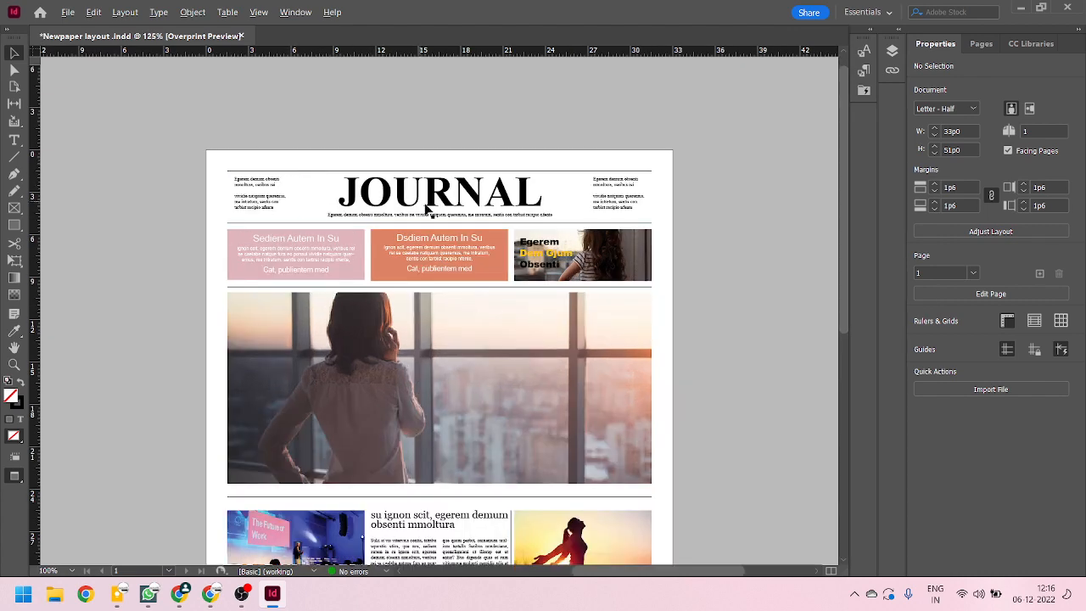
scroll(438, 182, "down", 1)
scroll(340, 214, "up", 2)
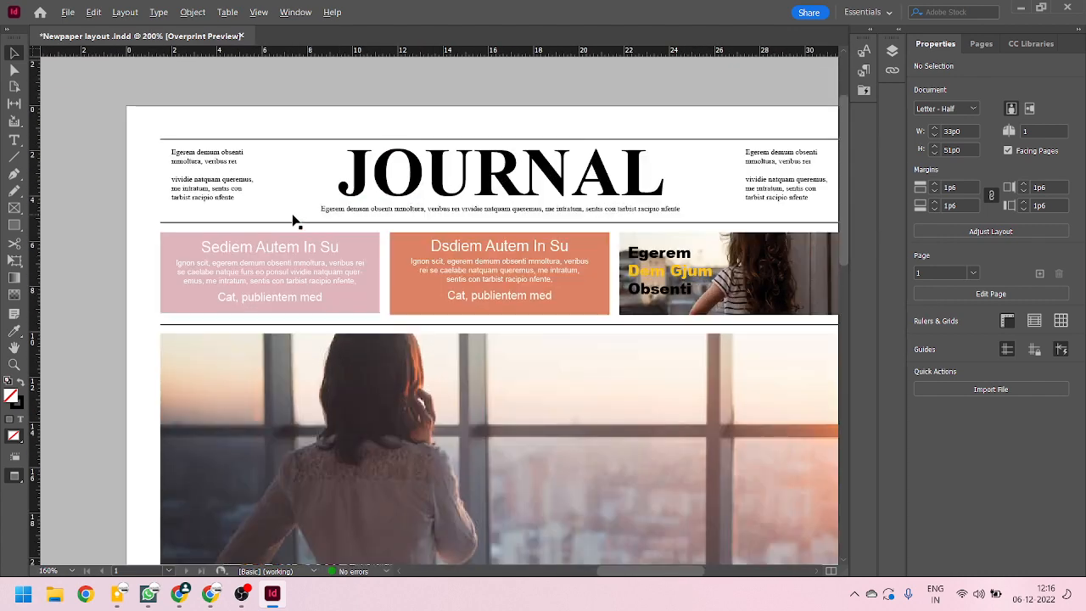
scroll(395, 151, "down", 2)
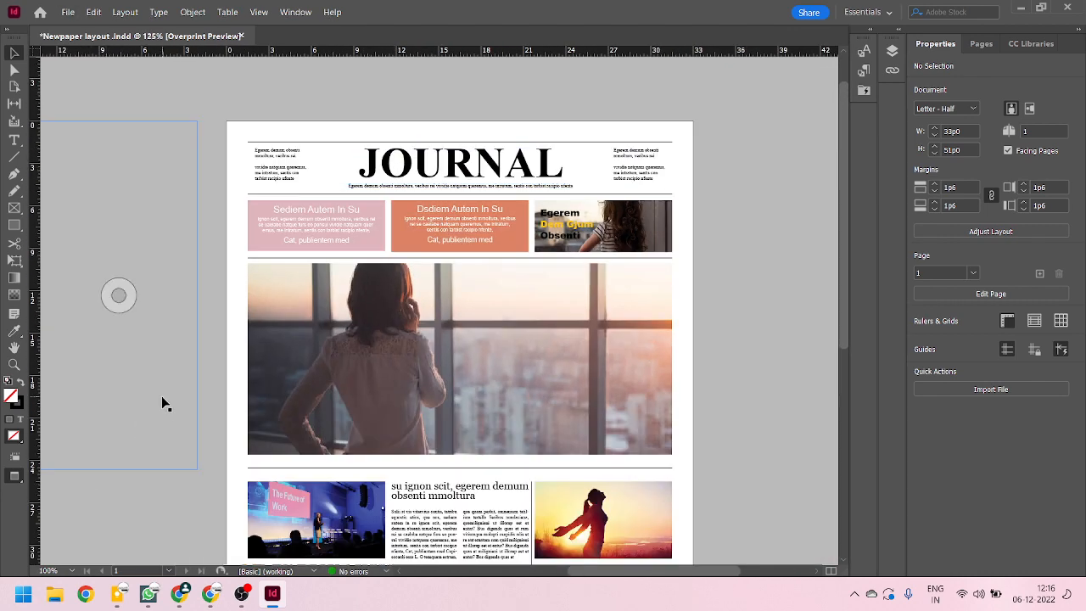
Step: Switch the screen mode to Normal and compare the page with the reference newspaper beside it
right_click(13, 484)
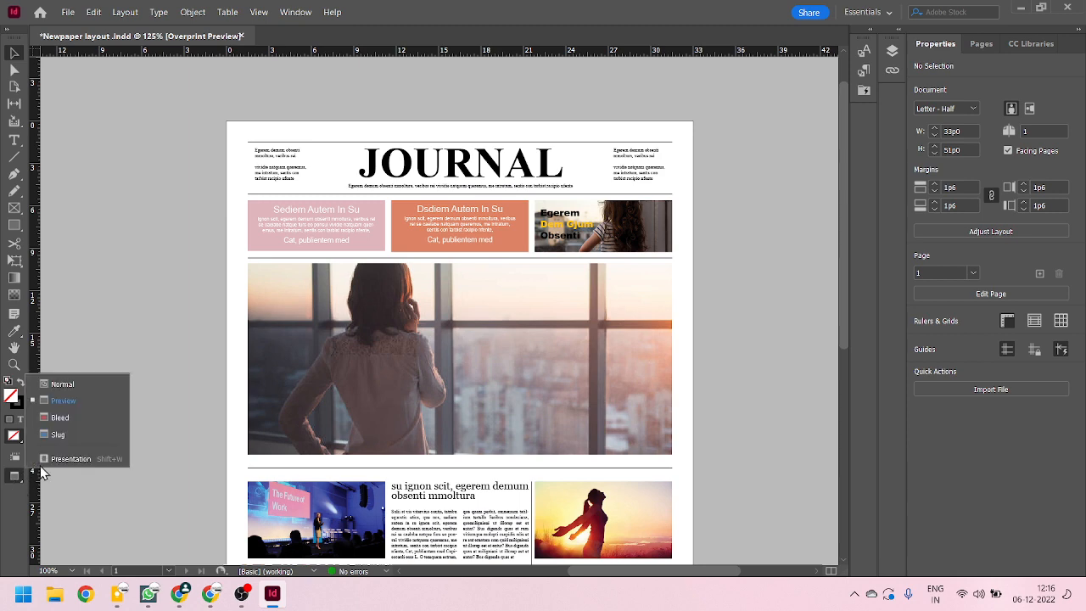
left_click(79, 384)
scroll(524, 225, "down", 1)
scroll(95, 131, "up", 3)
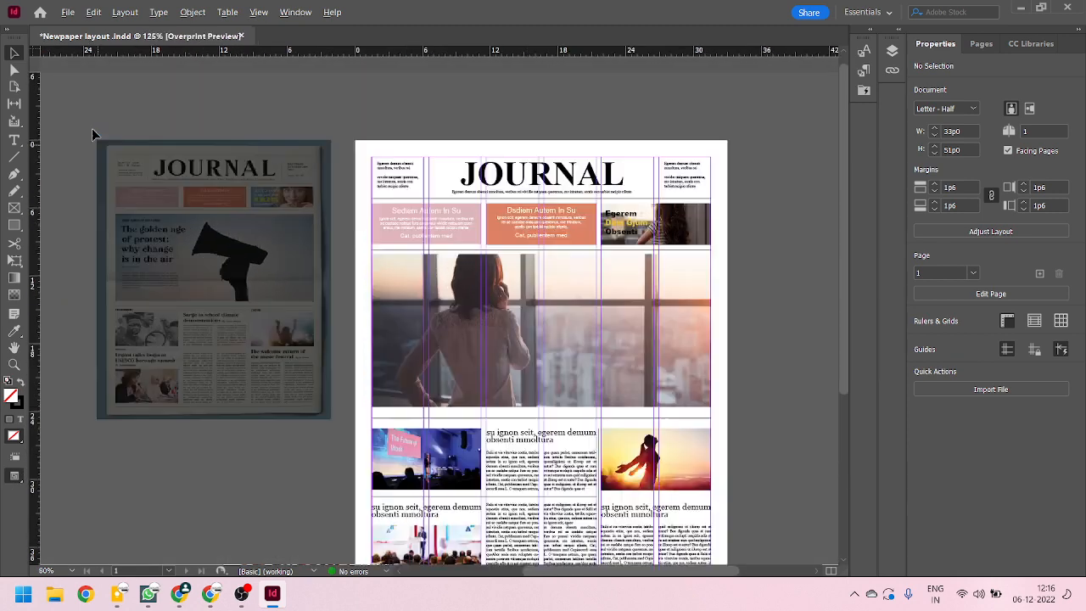
scroll(247, 195, "down", 2)
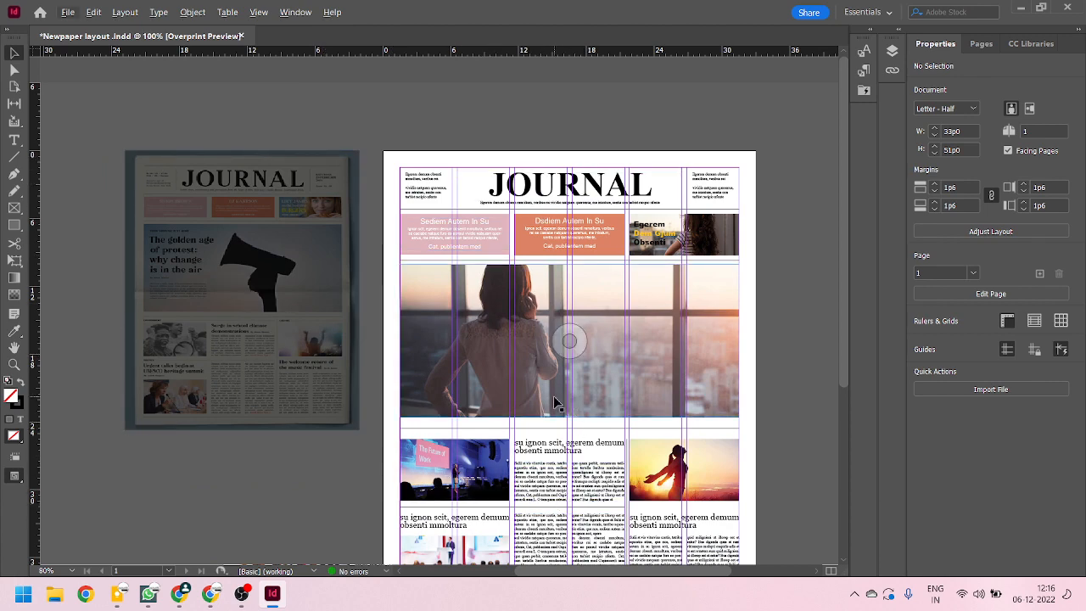
key("ctrl+alt+shift+y")
key("ctrl+alt+shift+y")
key("ctrl+equal")
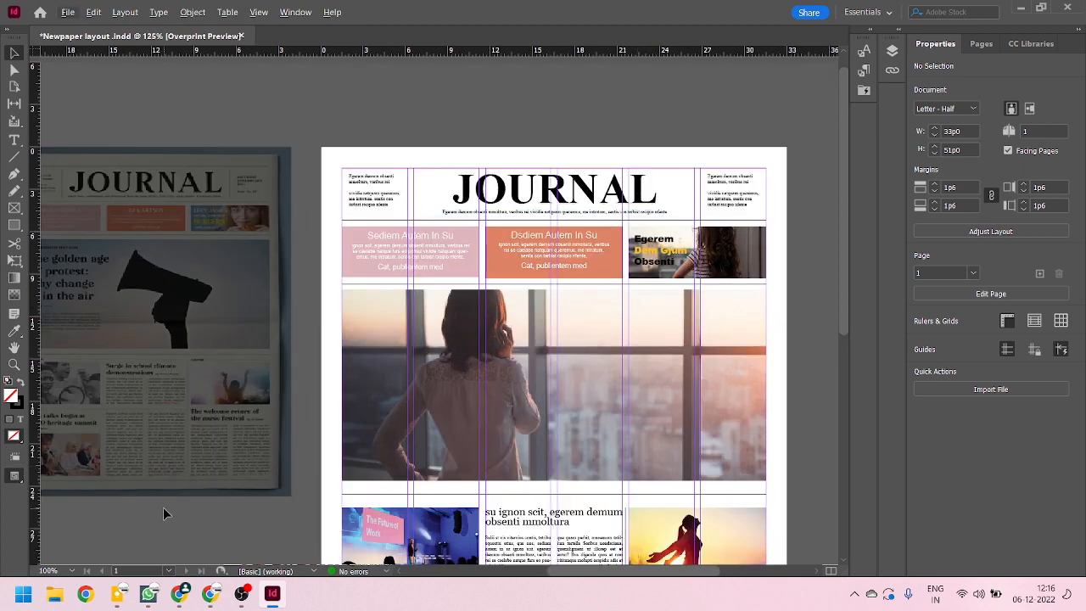
right_click(21, 480)
left_click(156, 567)
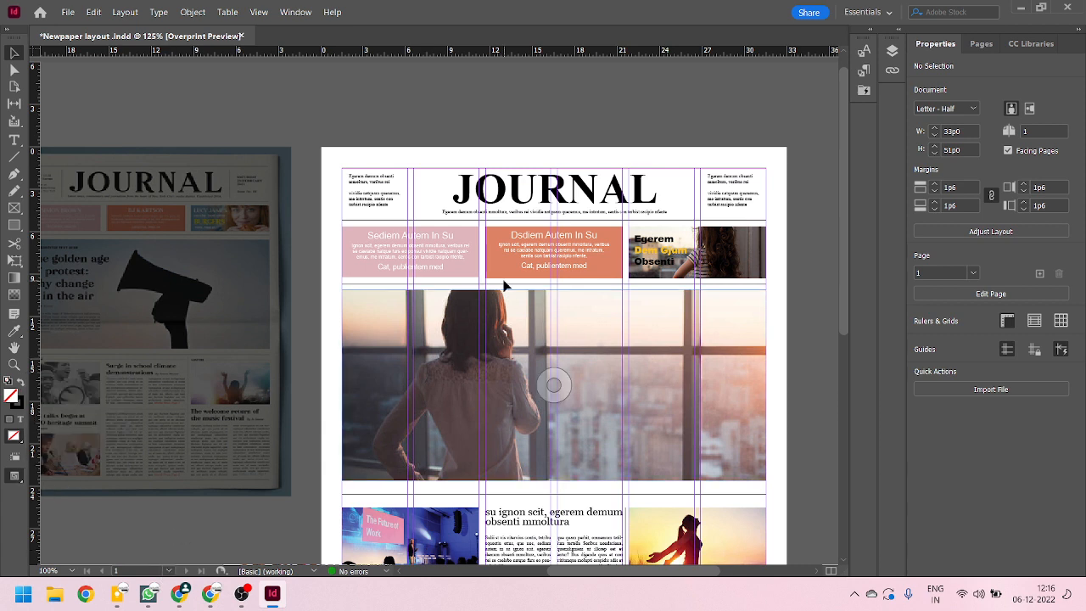
Step: Copy the horizontal rule under the masthead, rotate it to vertical and place it shortened between the left text block and the JOURNAL title
left_click_drag(400, 220, 409, 158)
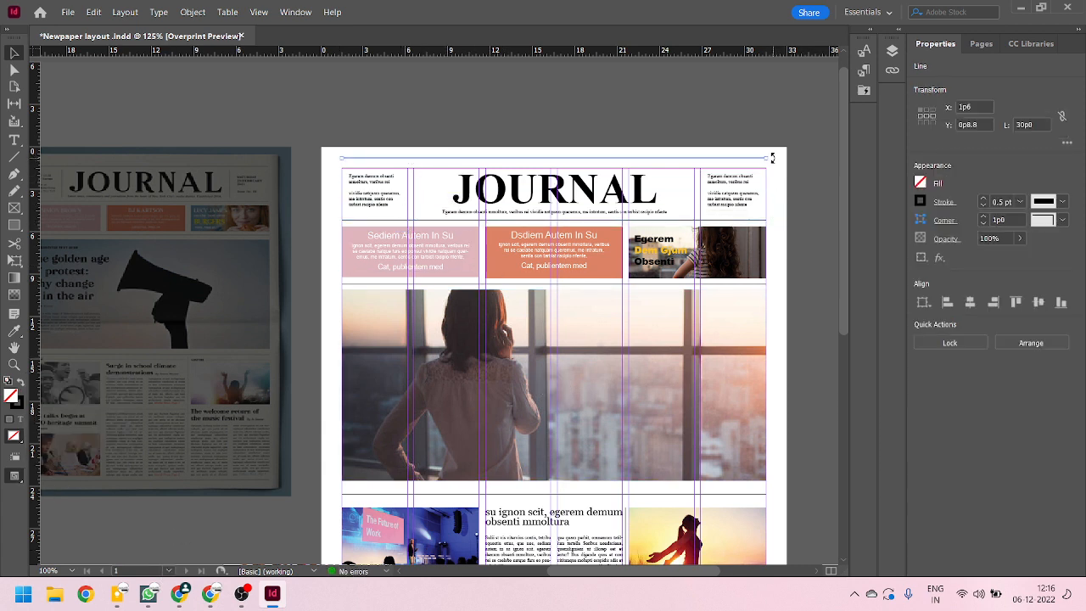
left_click_drag(769, 153, 553, 87)
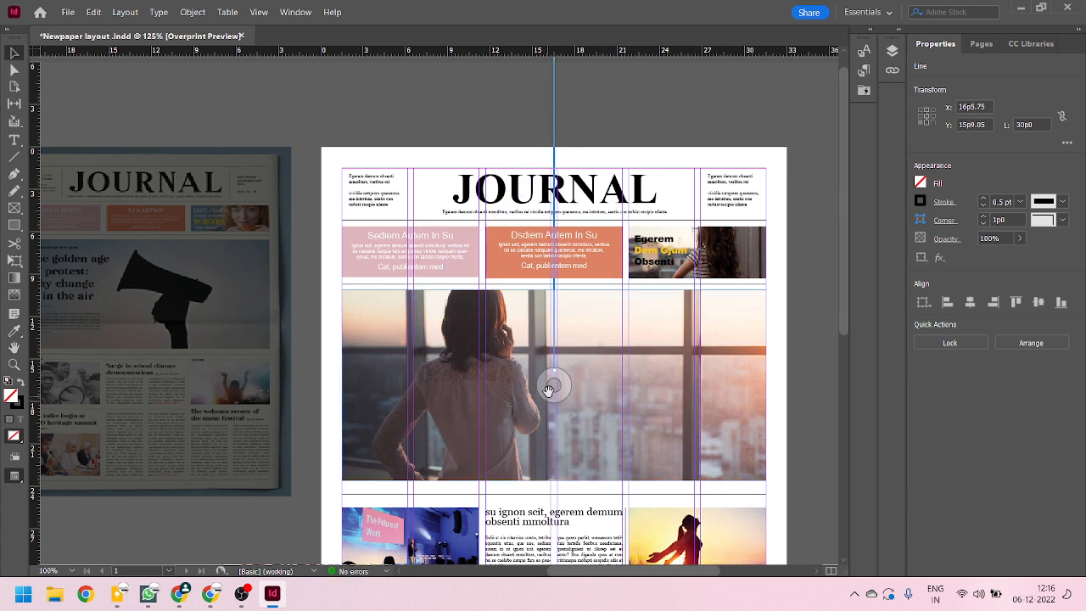
left_click_drag(556, 371, 405, 213)
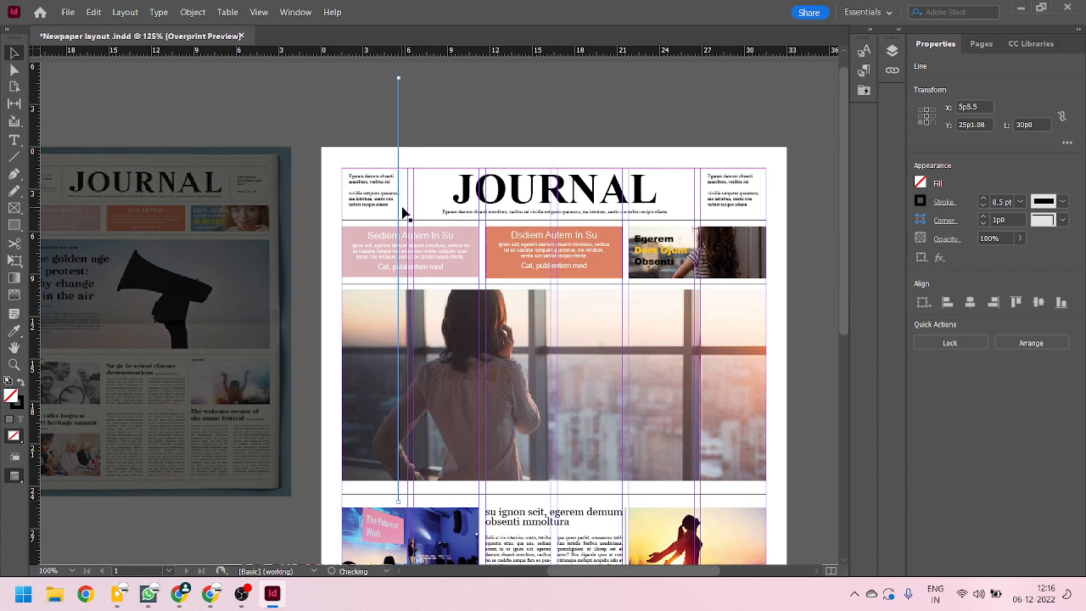
left_click_drag(399, 78, 414, 199)
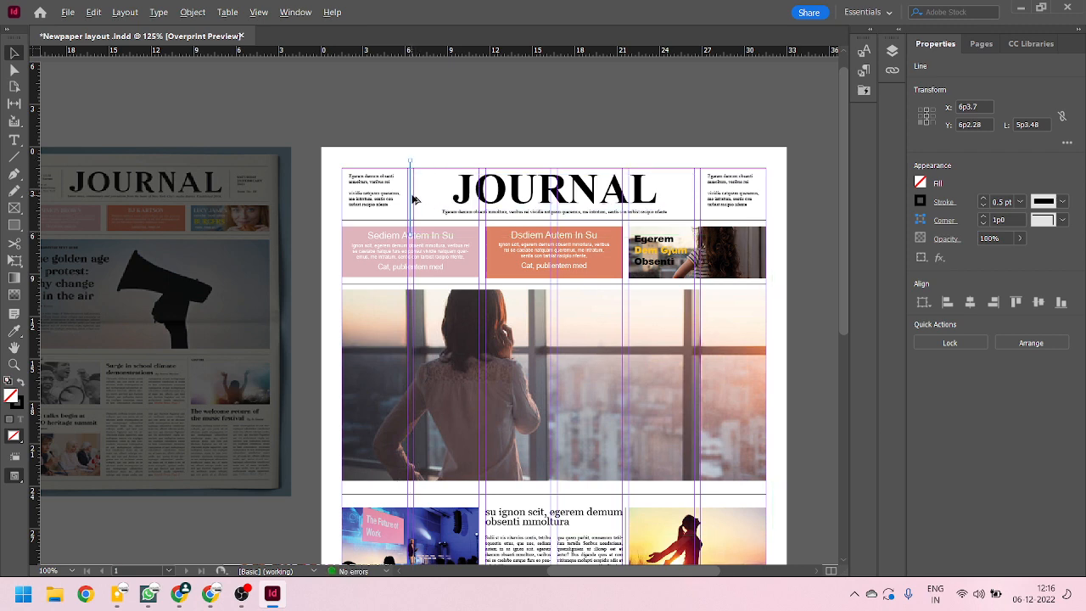
Step: Trim both ends of the vertical rule to fit inside the masthead, making it about 3p1.2 long
scroll(414, 199, "up", 5)
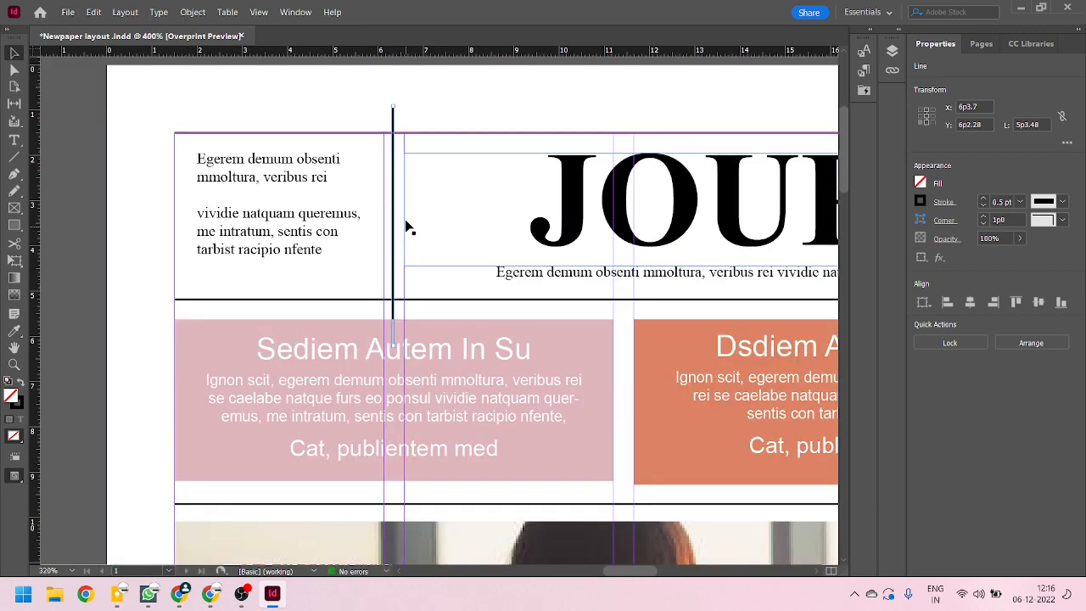
left_click_drag(392, 106, 393, 146)
left_click_drag(392, 348, 399, 287)
key("ctrl+minus")
key("ctrl+minus")
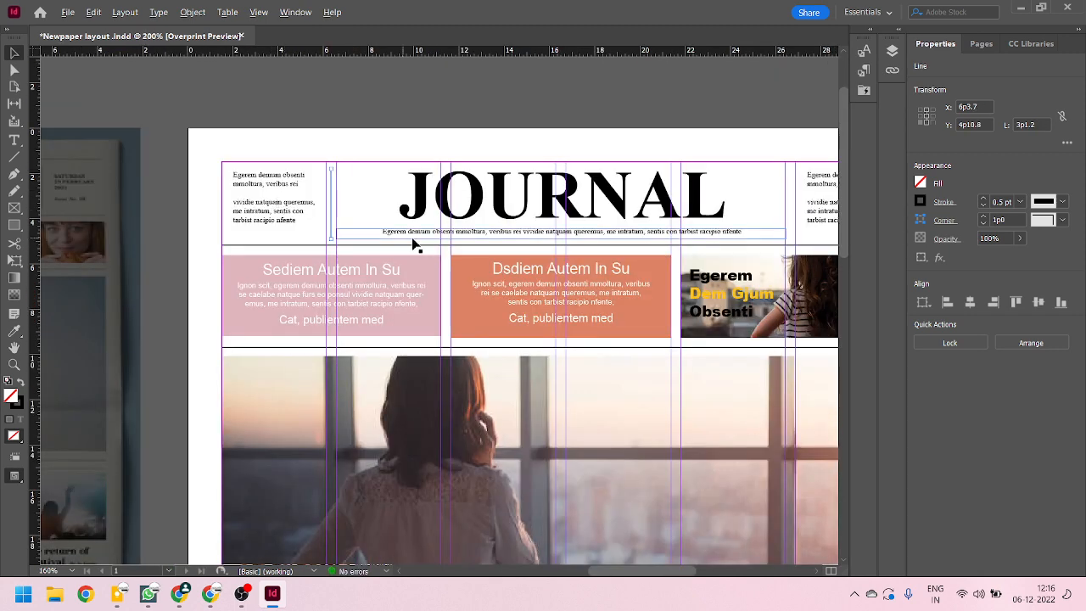
Step: Duplicate the vertical rule between the JOURNAL title and the right text block, at about X 26p7.3, and deselect it
left_click_drag(331, 210, 794, 219)
key("ctrl+minus")
key("ctrl+minus")
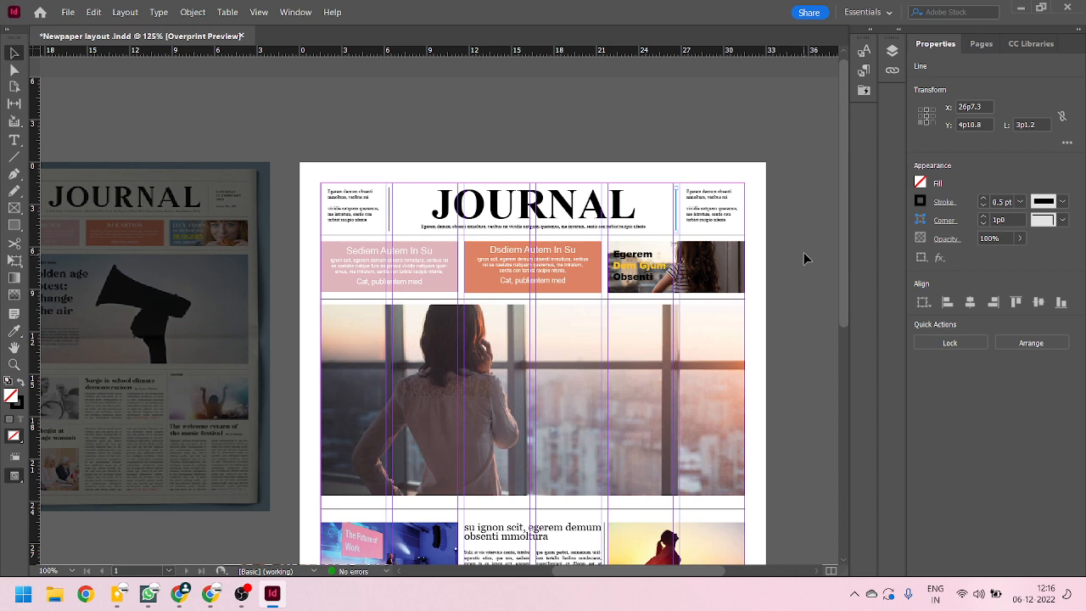
left_click(804, 252)
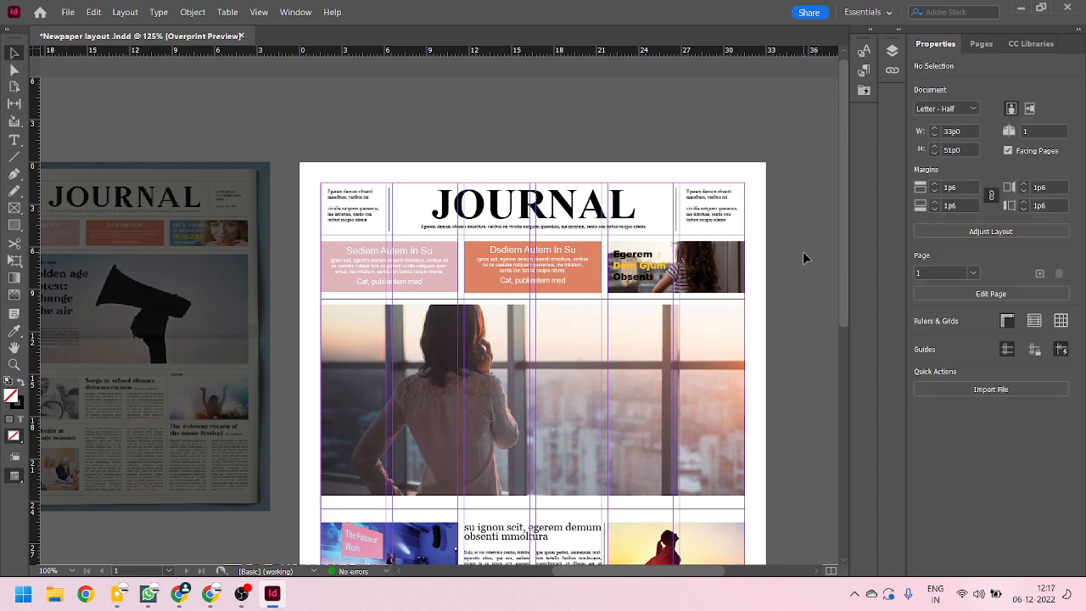
Step: Switch the screen mode to Preview and review the whole newspaper page with its new masthead dividers
scroll(804, 252, "down", 4)
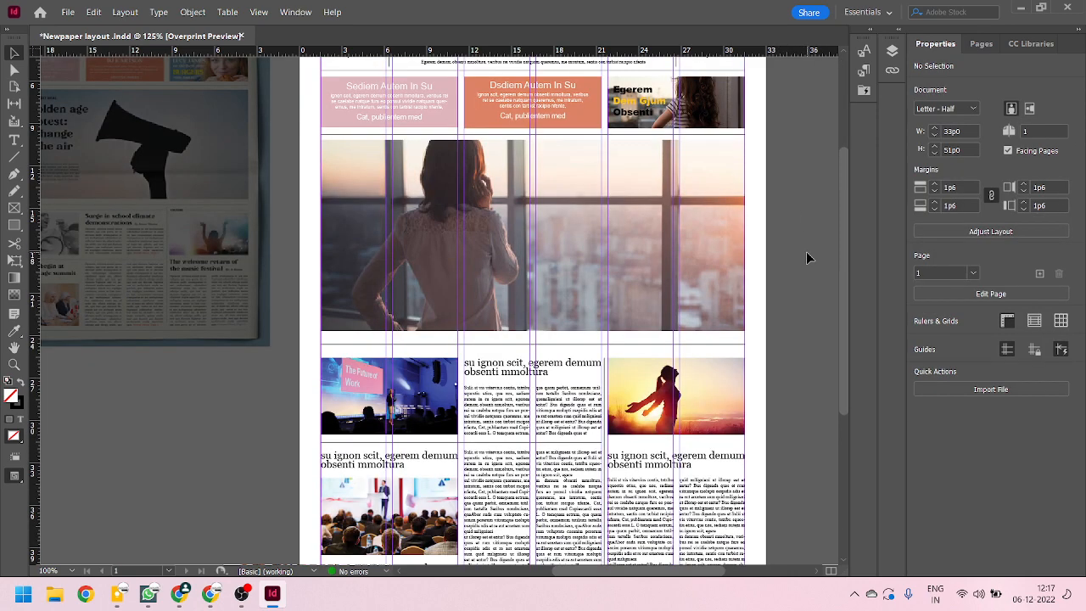
key("ctrl+alt+shift+y")
key("ctrl+alt+shift+y")
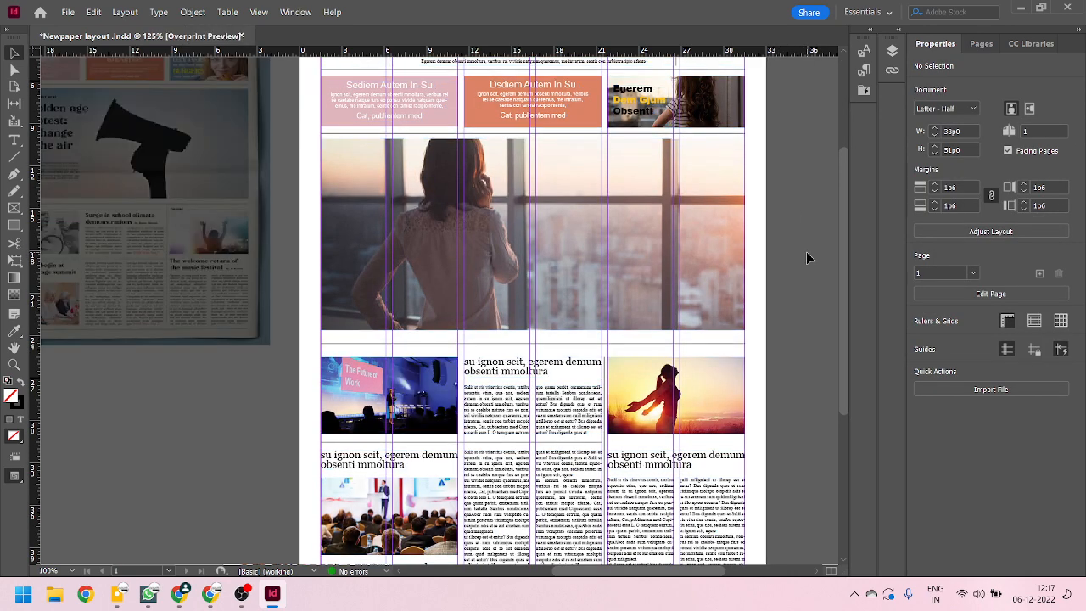
left_click(24, 482)
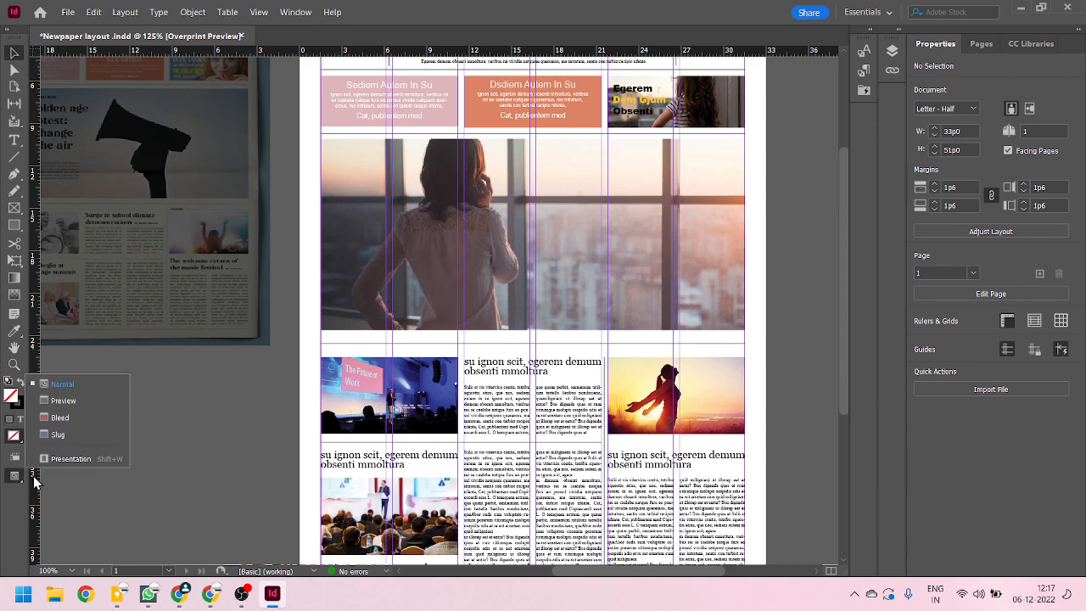
left_click(85, 399)
scroll(246, 340, "down", 2)
scroll(479, 182, "up", 1)
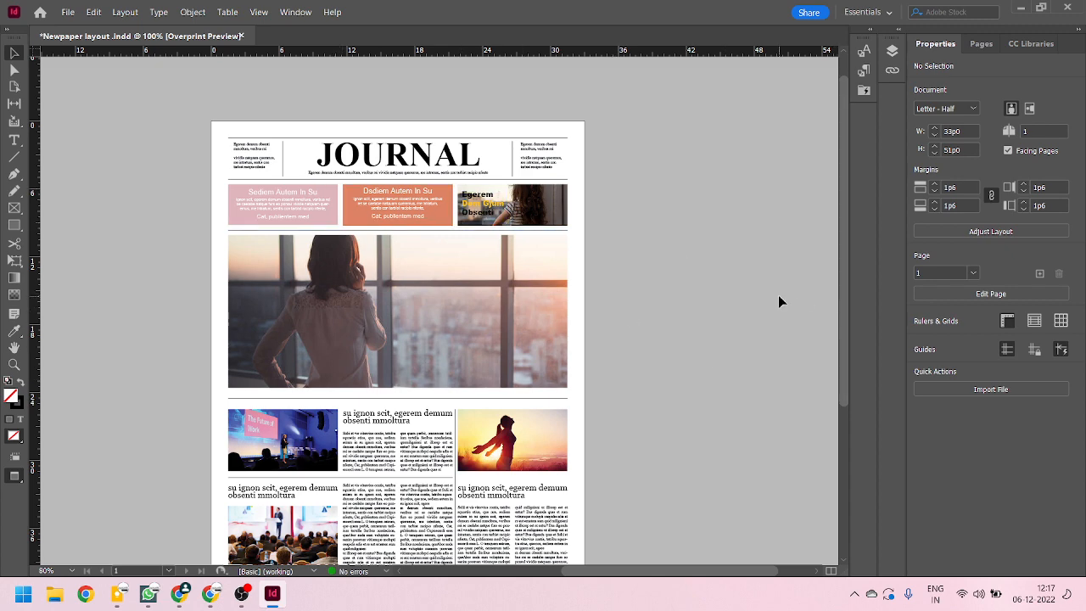
scroll(767, 287, "down", 3)
scroll(770, 298, "up", 3)
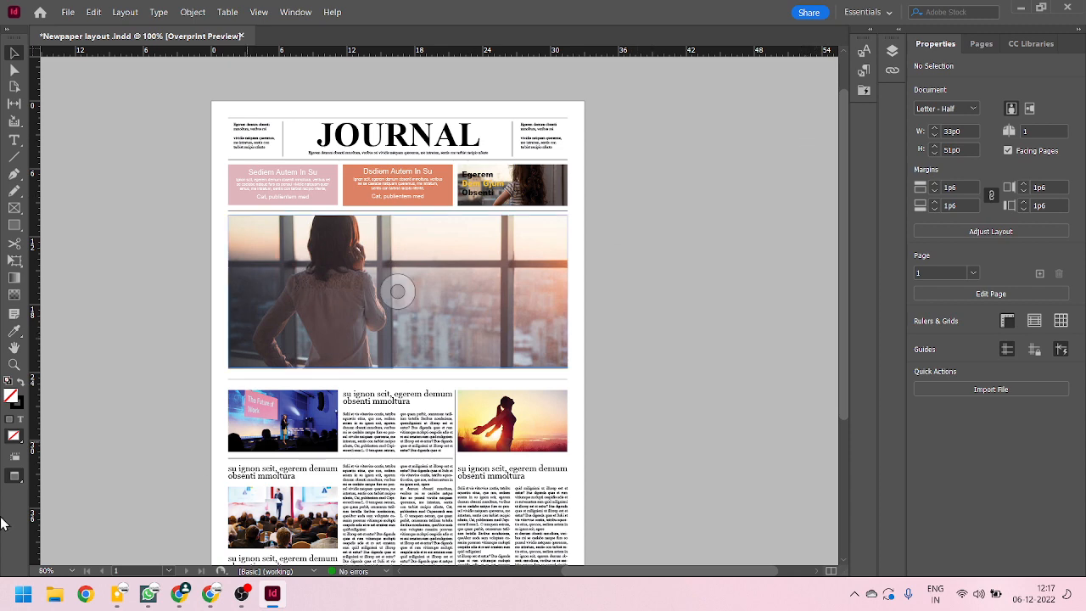
Step: Switch to File Explorer and open the folder Data (D:) > PEARL ACADEMY FILES > DEMOS > INDESIGN > NEWPAPER LAYOUT > IMAGES
left_click(54, 594)
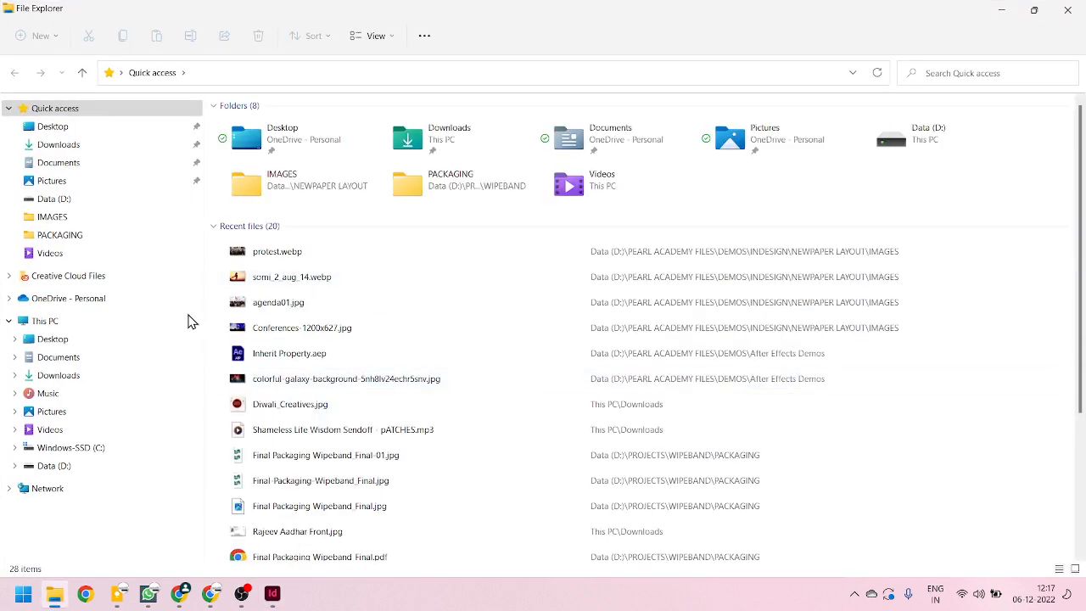
left_click(54, 468)
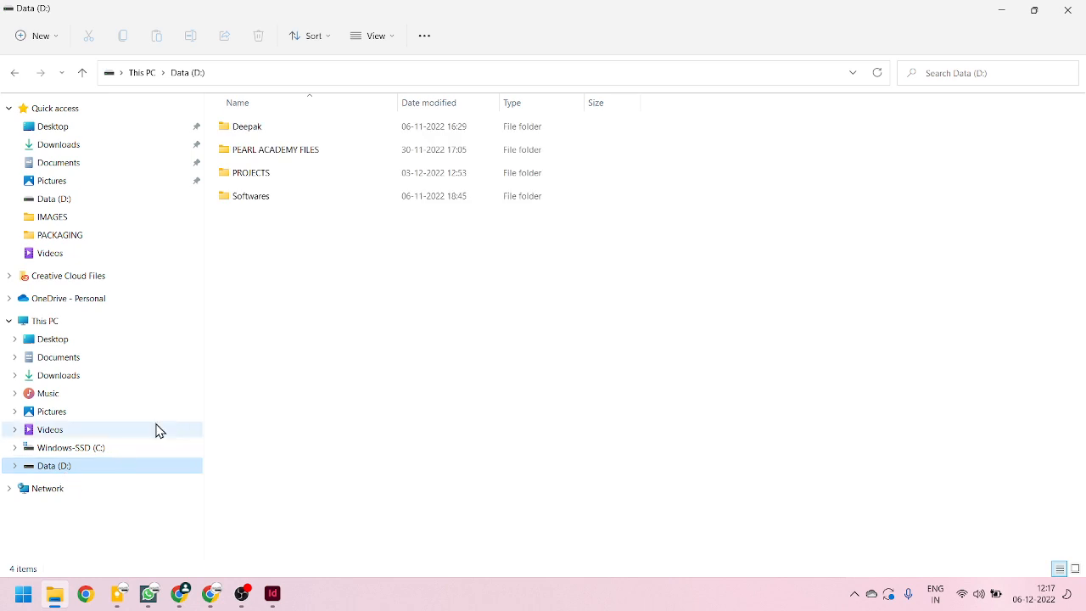
double_click(277, 150)
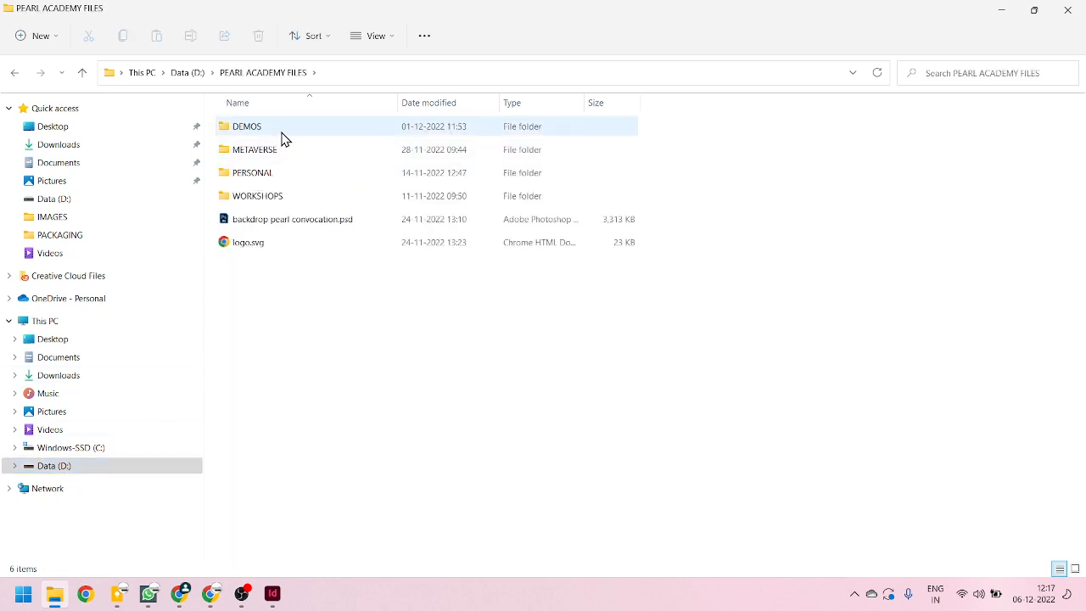
left_click(289, 132)
double_click(288, 131)
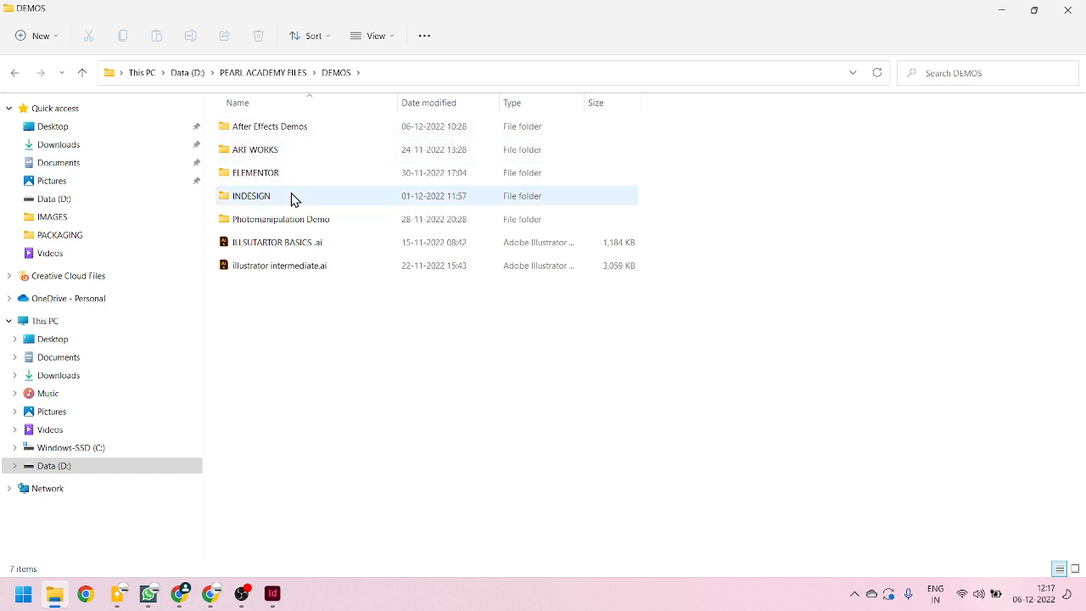
double_click(291, 197)
double_click(298, 133)
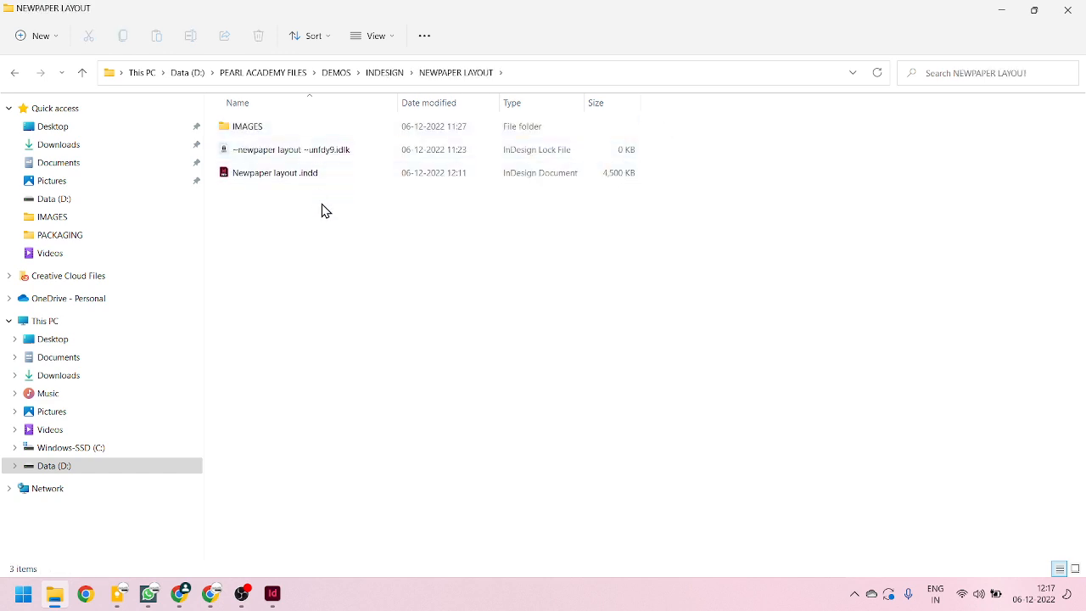
double_click(276, 129)
left_click_drag(831, 275, 99, 131)
left_click(692, 266)
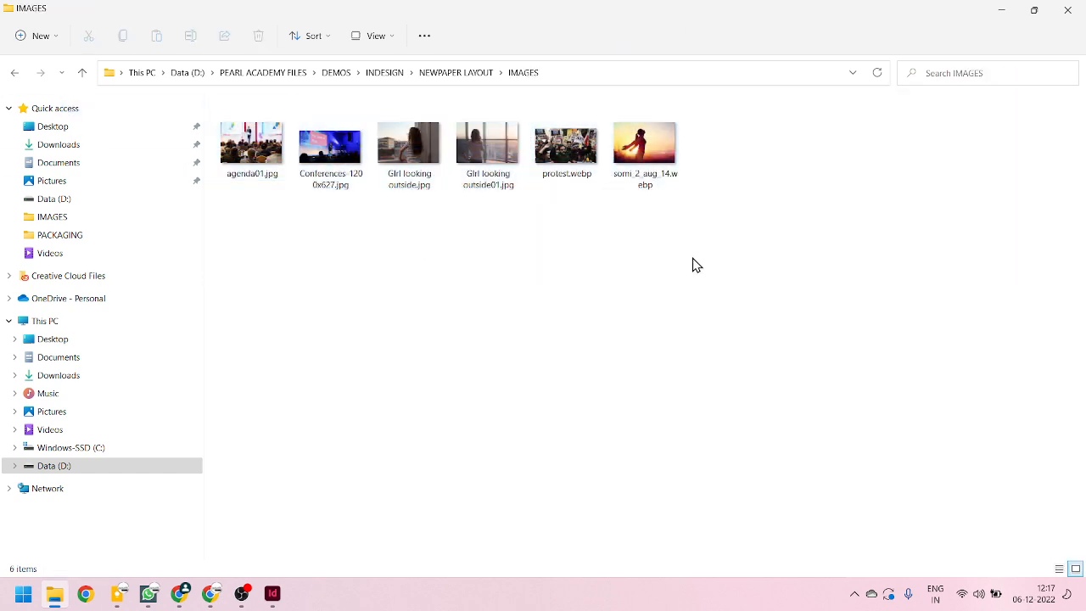
left_click(641, 174)
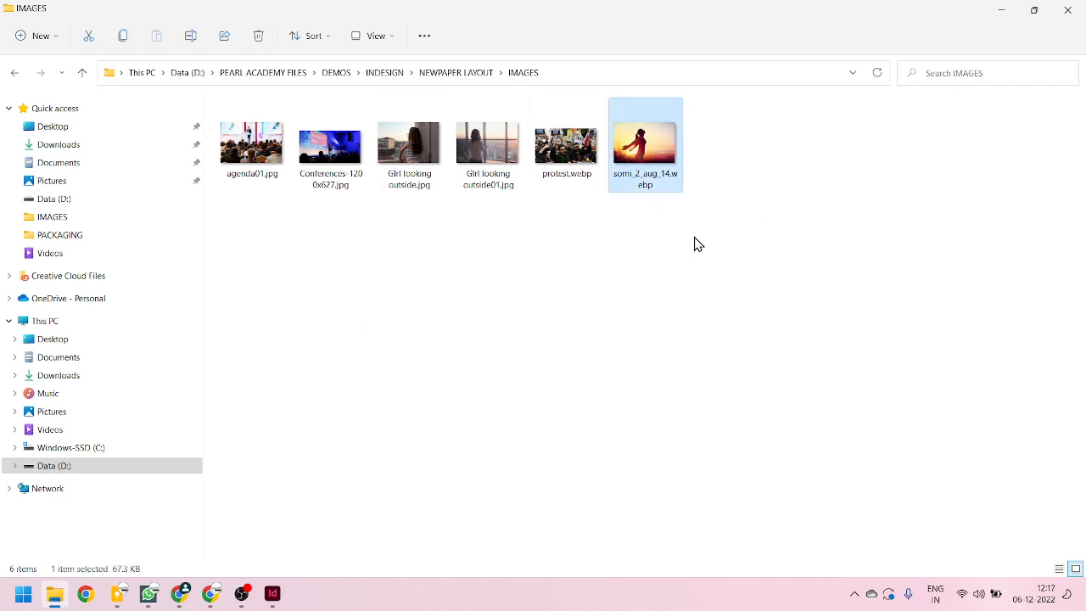
double_click(645, 180)
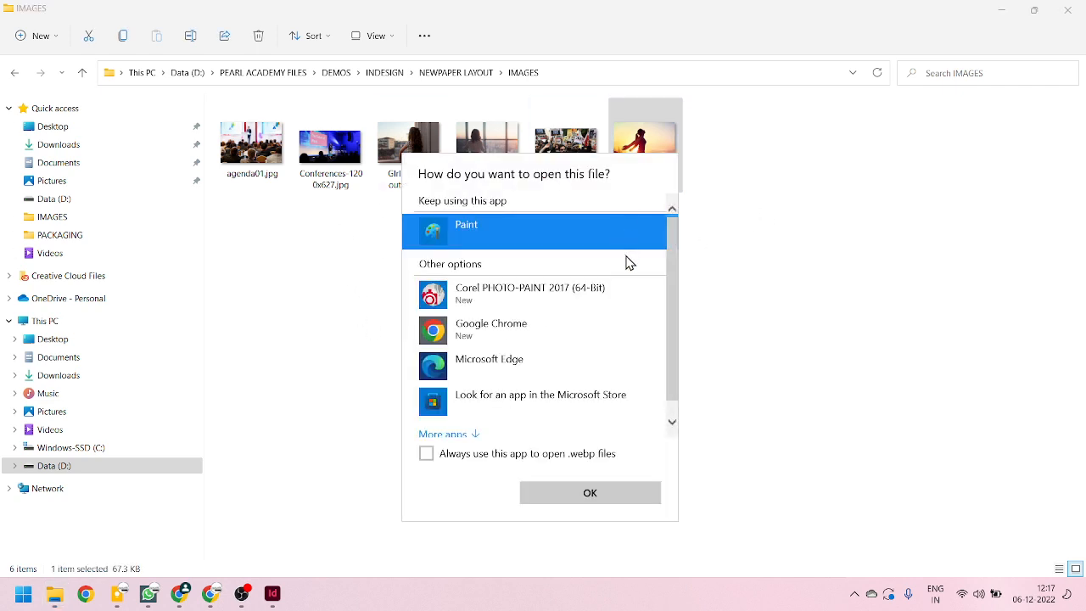
left_click(733, 340)
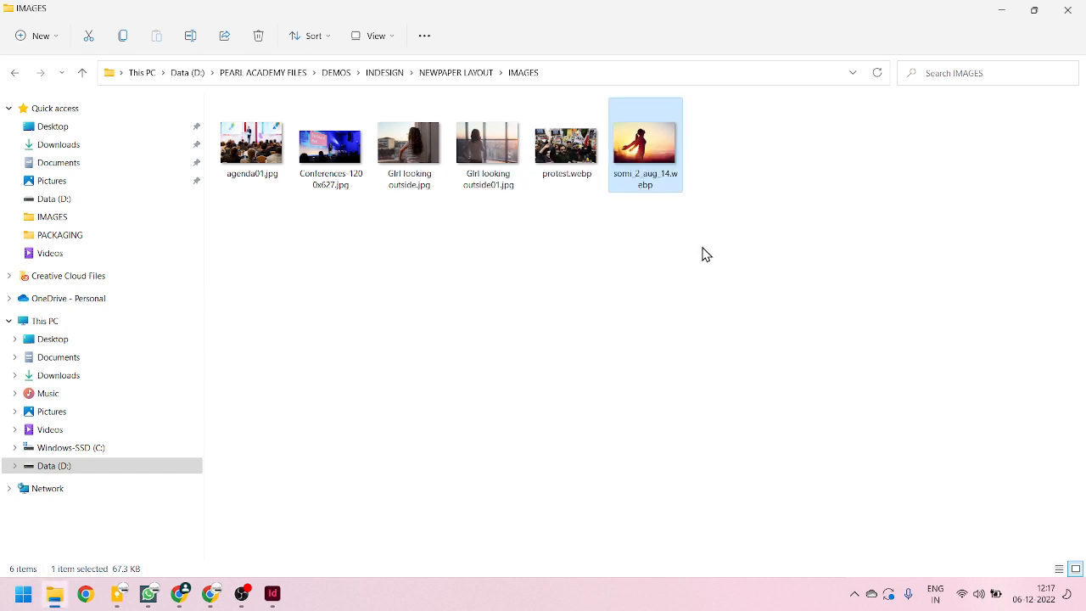
Step: Rename the sunset image somi_2_aug_14.webp to ug_14.webp and deselect it
left_click(646, 172)
left_click(628, 206)
left_click(644, 177)
left_click(638, 178)
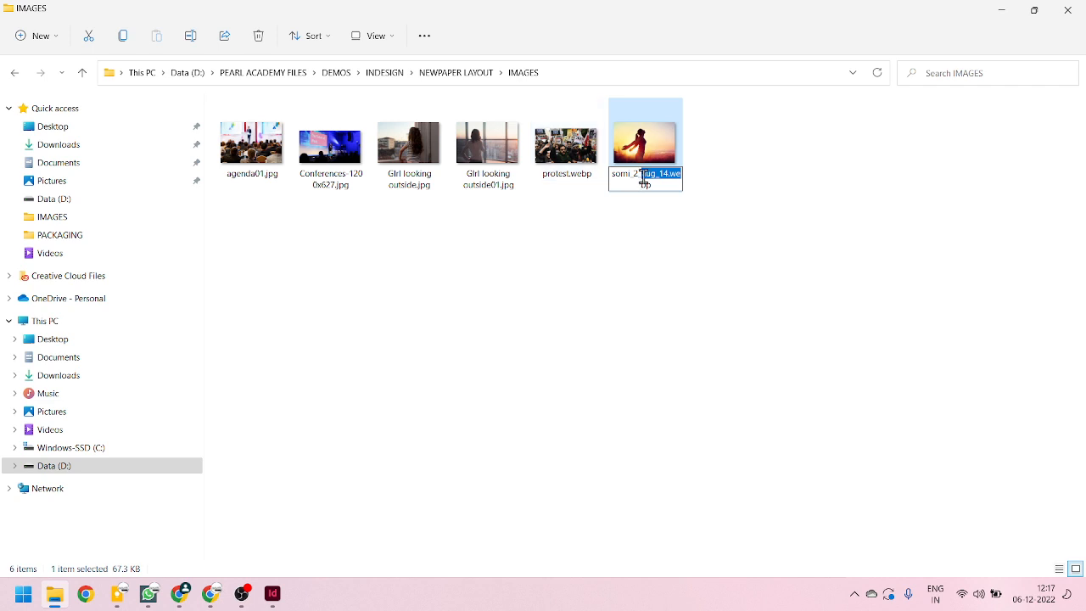
left_click_drag(647, 174, 605, 176)
key("BackSpace")
key("Return")
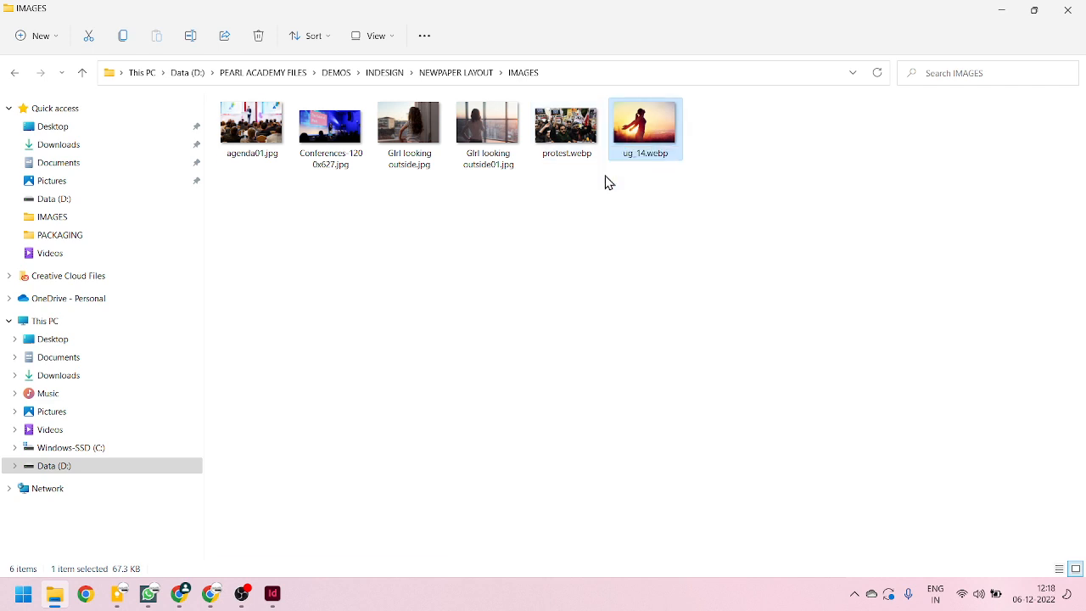
left_click(641, 261)
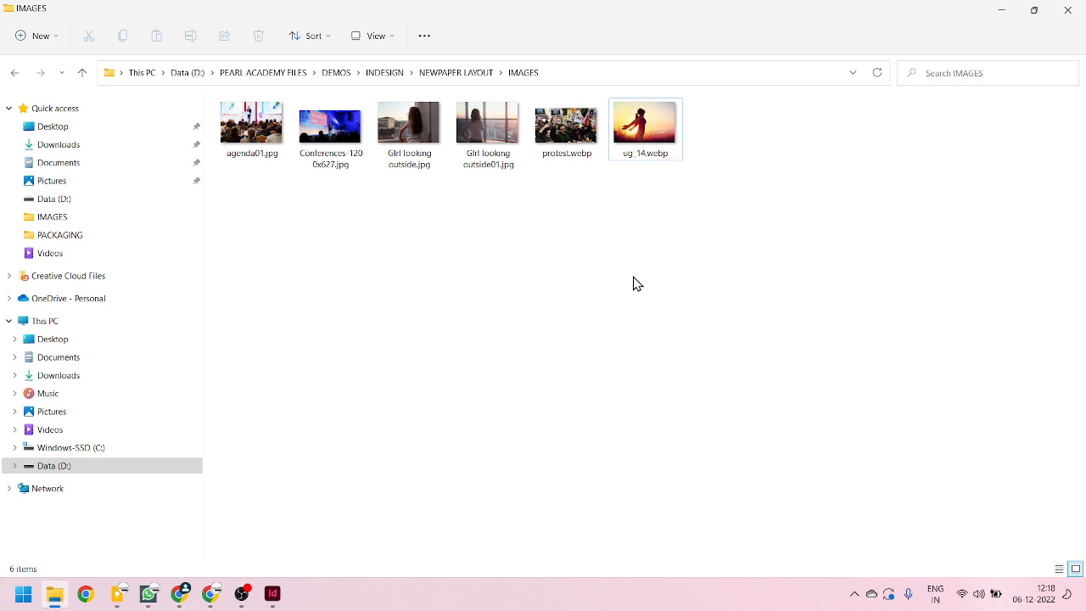
Step: Return to InDesign, expand the missing link error in Preflight and go to the affected sunset photo on page 1
key("alt+Tab")
scroll(562, 270, "down", 5)
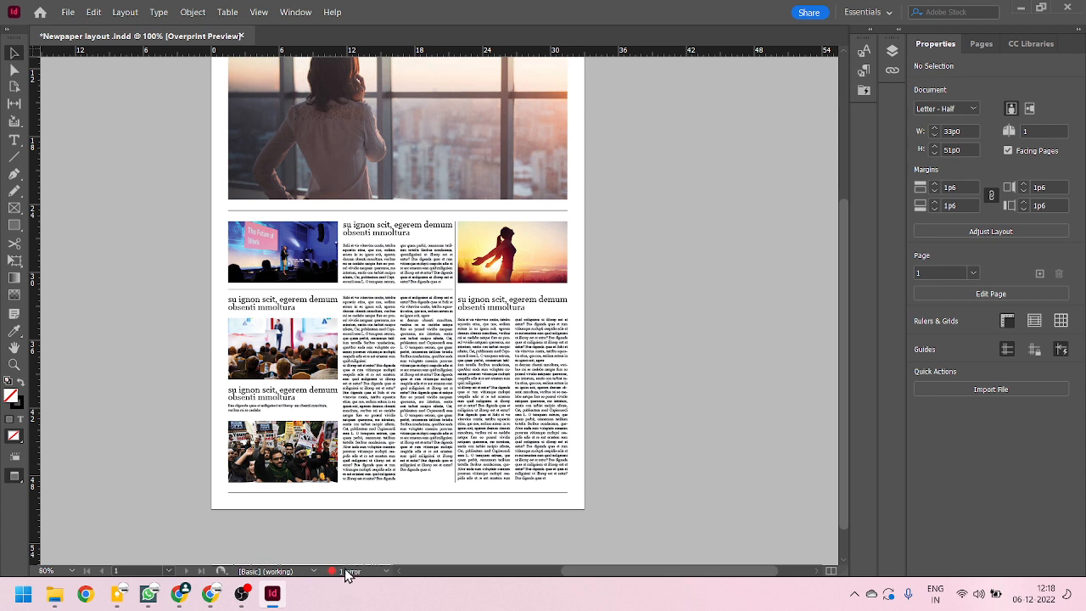
double_click(345, 572)
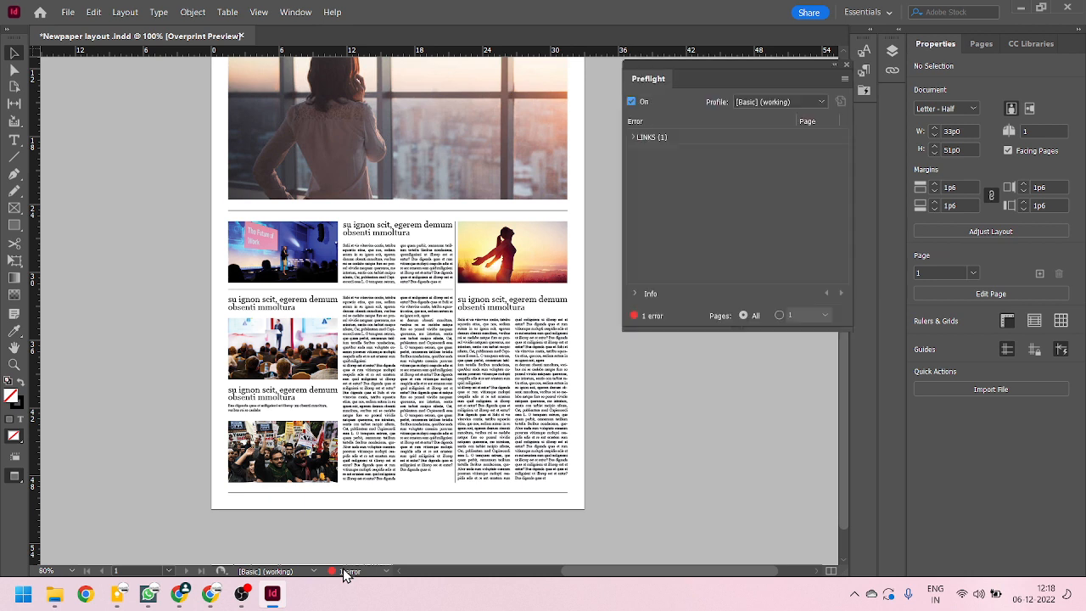
left_click(636, 140)
left_click(646, 153)
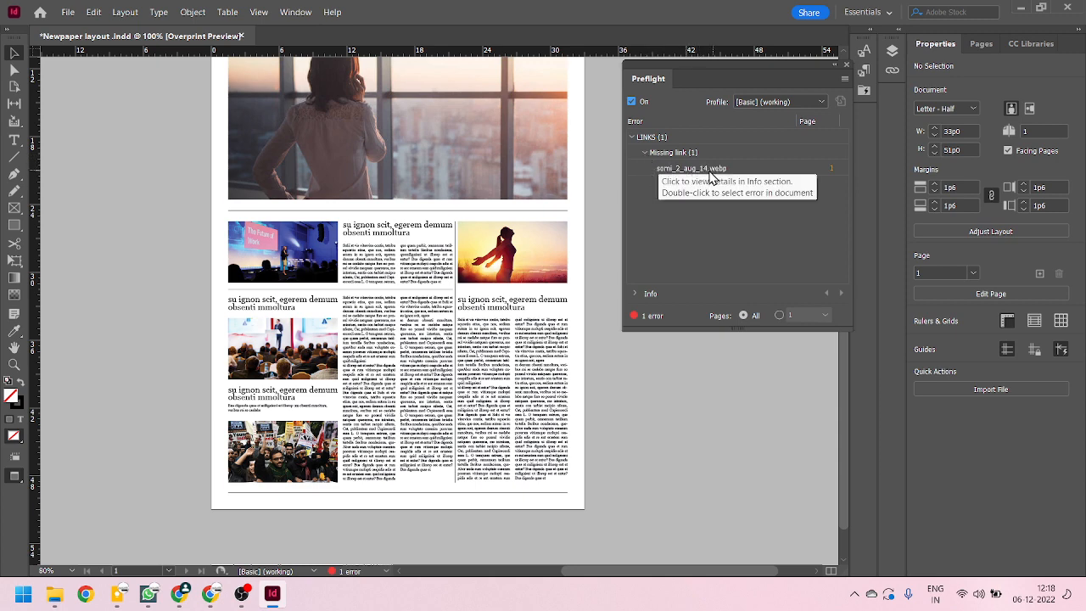
left_click(830, 168)
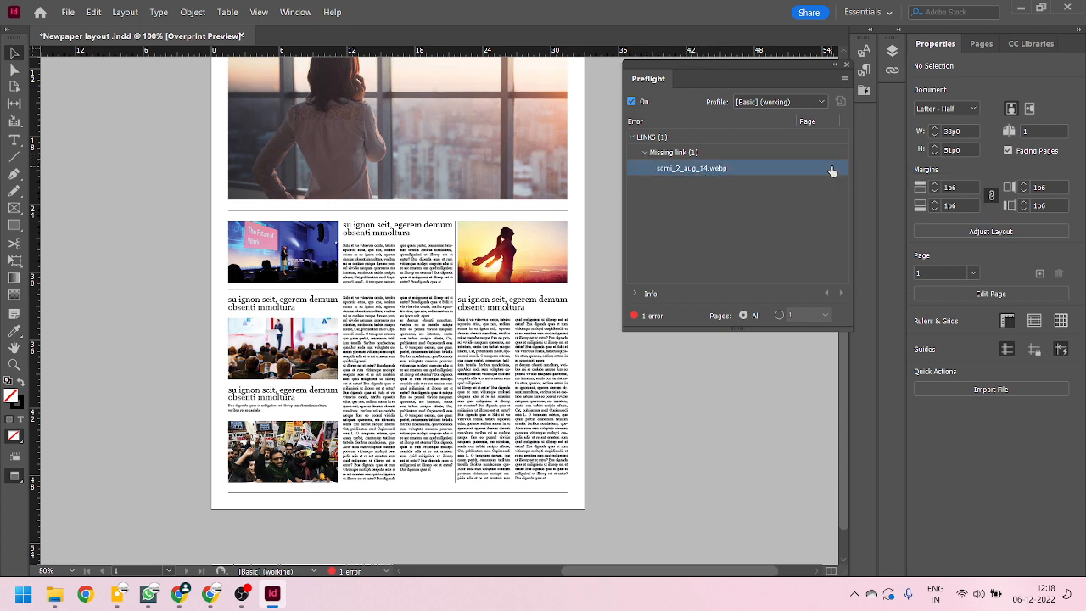
left_click(832, 168)
key("ctrl+=")
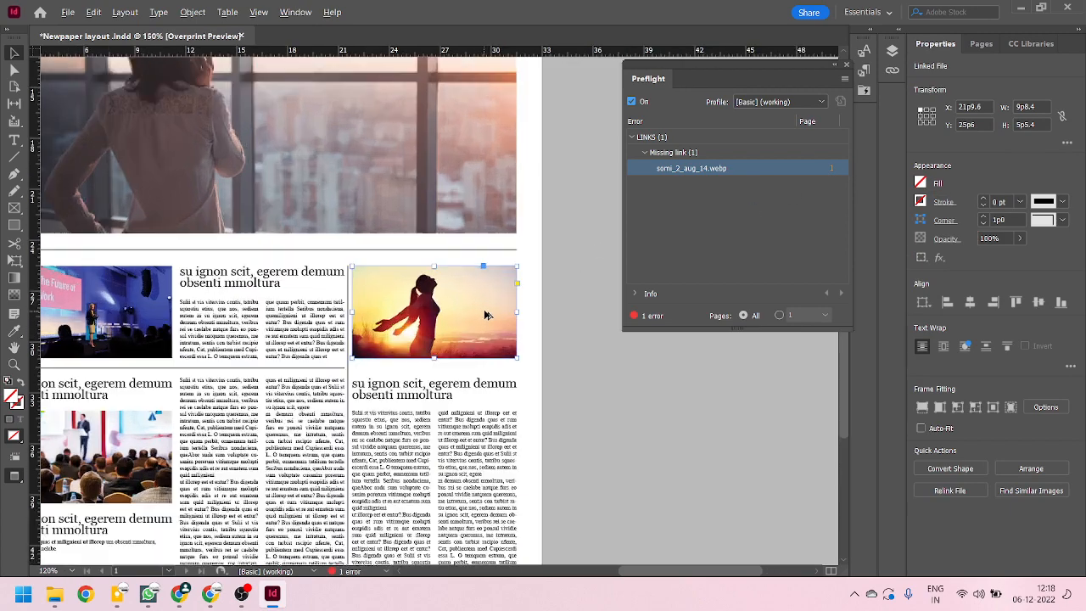
Step: Examine the sunset photo with the missing link up close and in the context of the page
scroll(488, 314, "up", 2)
scroll(390, 287, "up", 2)
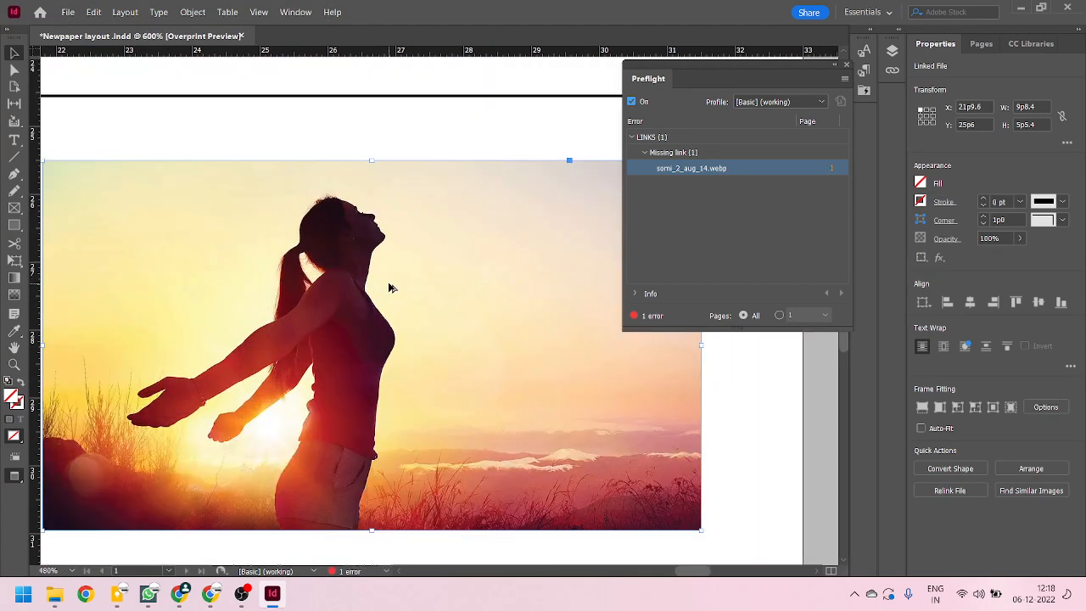
scroll(390, 287, "down", 2)
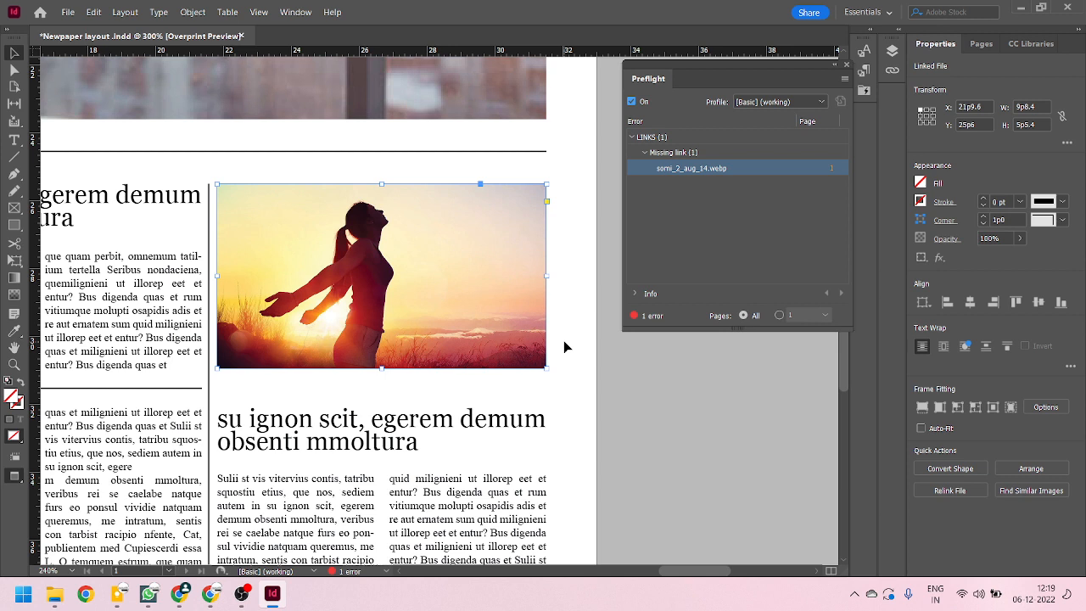
left_click(566, 347)
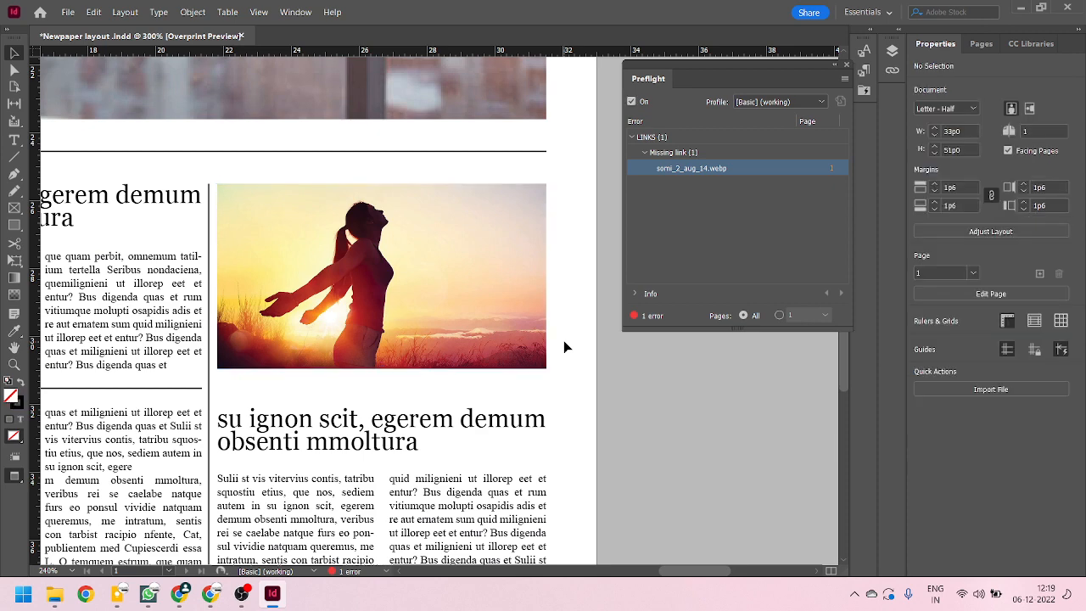
key("ctrl+1")
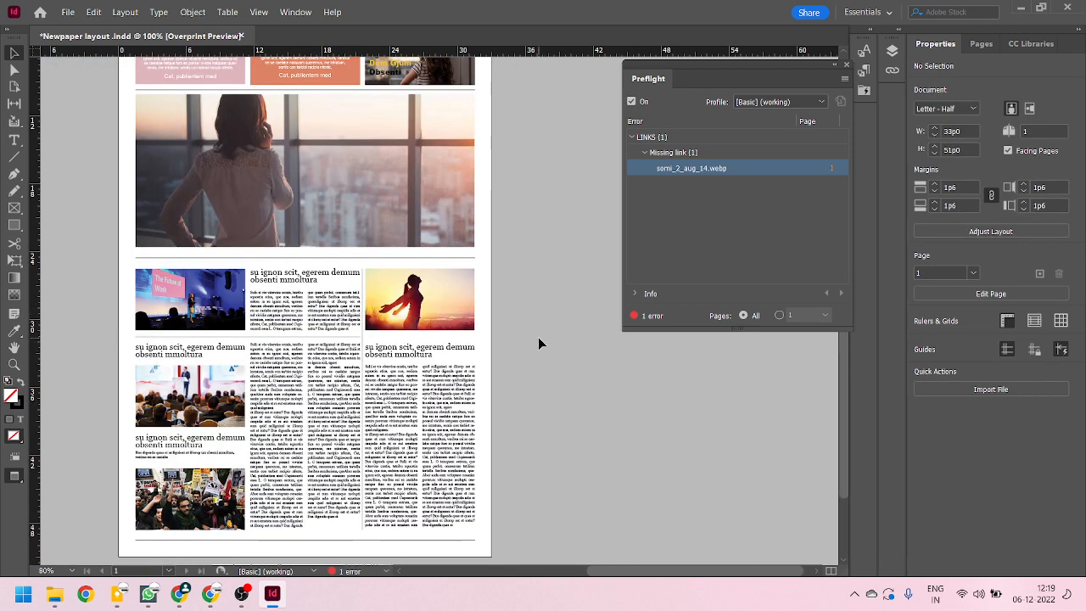
scroll(448, 316, "up", 1)
scroll(448, 315, "up", 5)
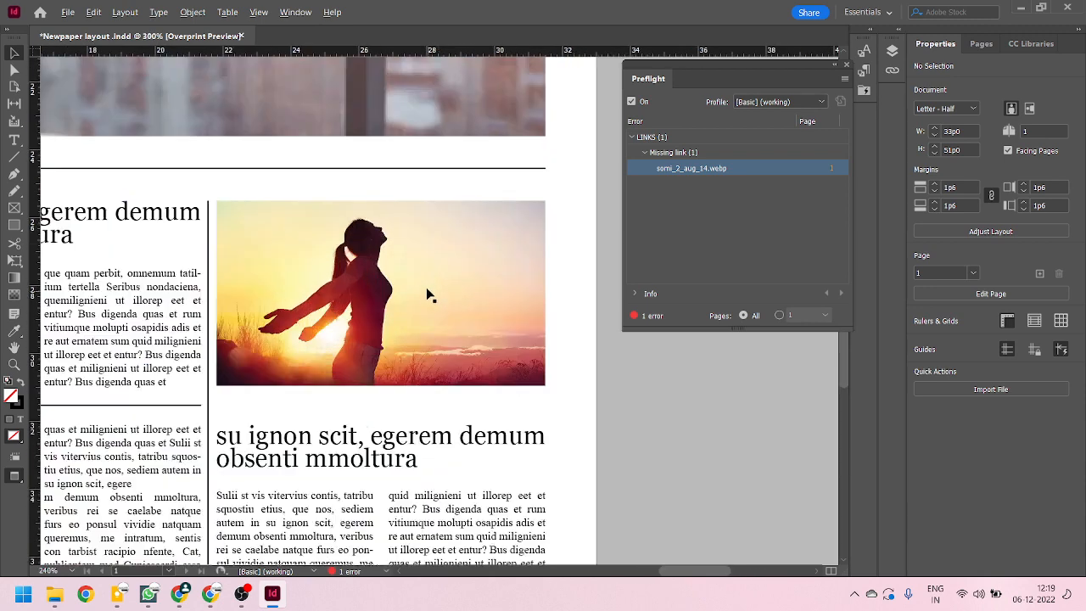
scroll(434, 322, "down", 1)
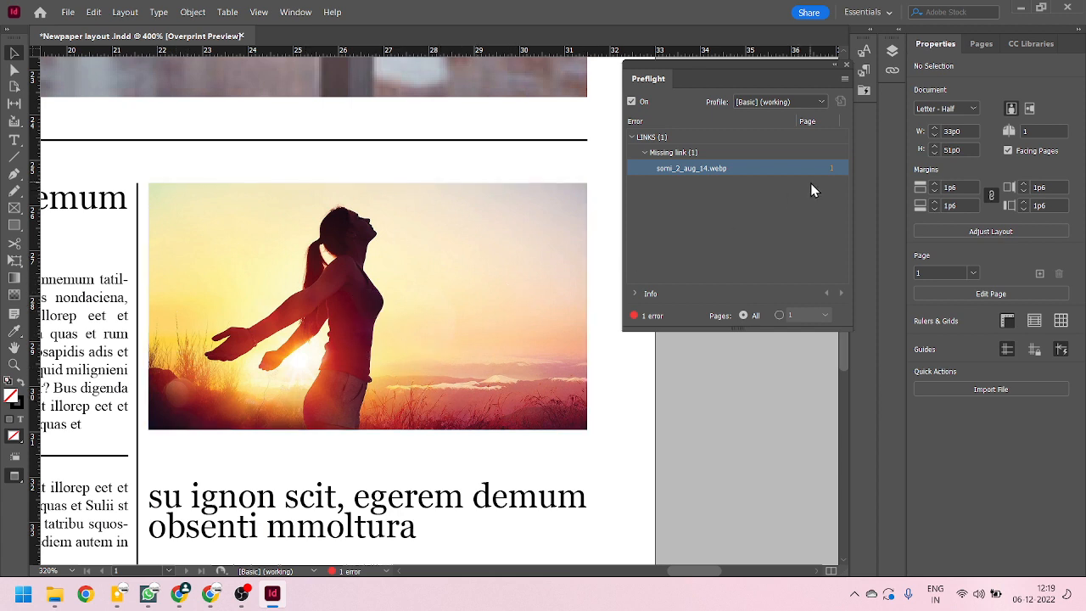
Step: Relink the missing somi_2_aug_14.webp to ug_14.webp in the IMAGES folder through the Links panel
left_click(891, 74)
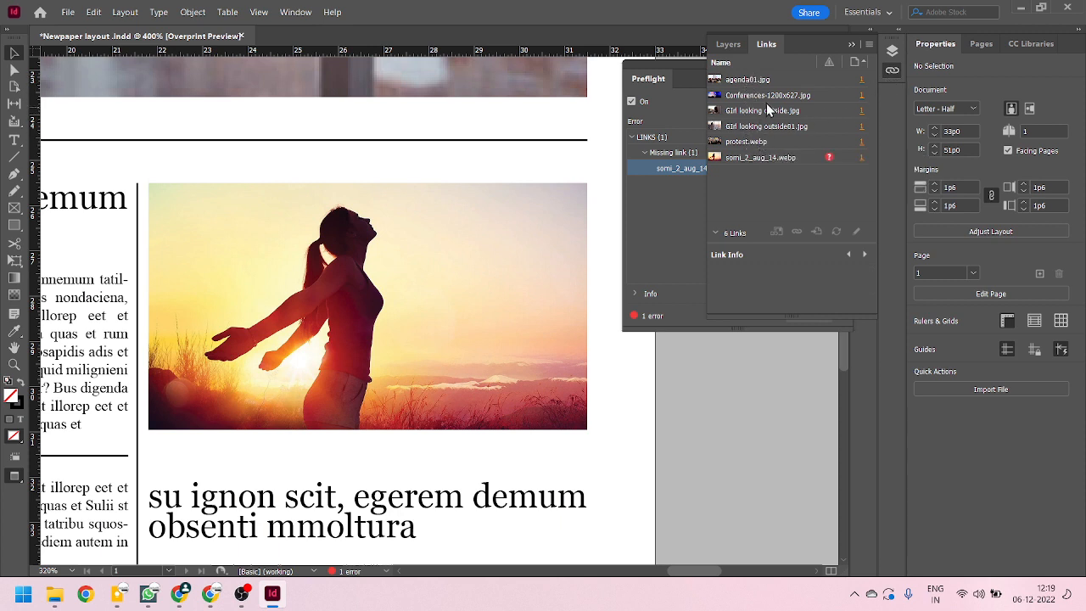
left_click(830, 161)
double_click(830, 161)
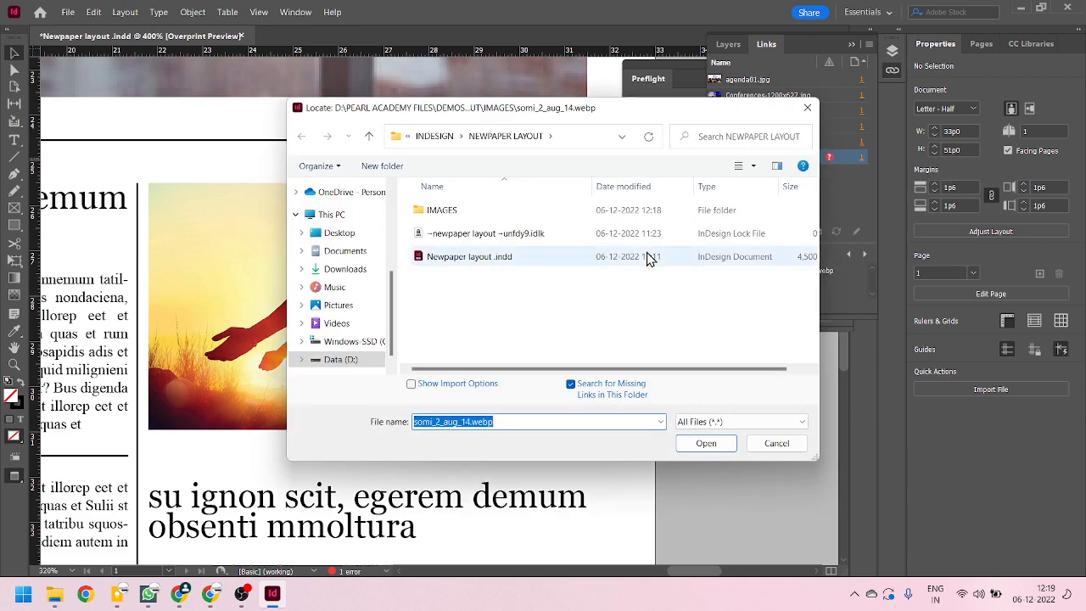
left_click_drag(556, 123, 465, 84)
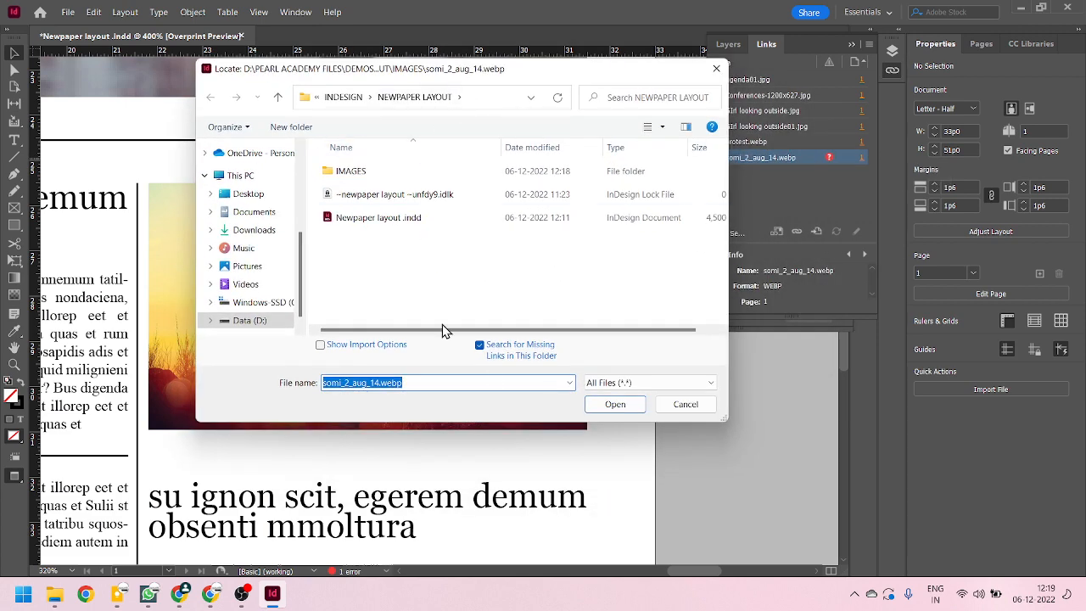
left_click(366, 177)
double_click(366, 176)
left_click(365, 285)
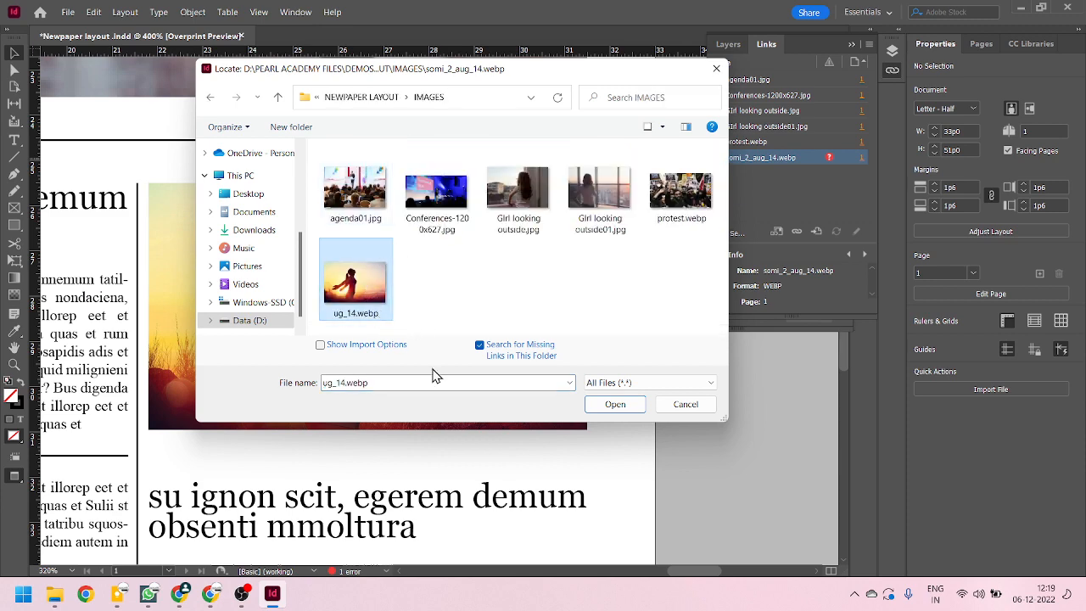
left_click(633, 408)
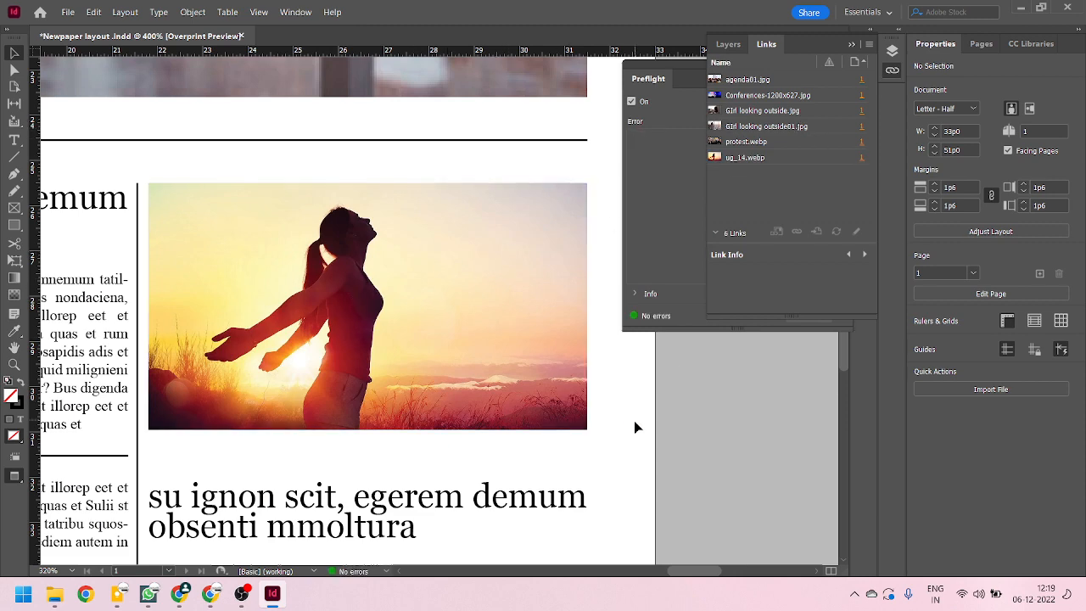
Step: Close the Links and Preflight panels and save the newspaper document
scroll(494, 309, "down", 2)
scroll(499, 314, "down", 2)
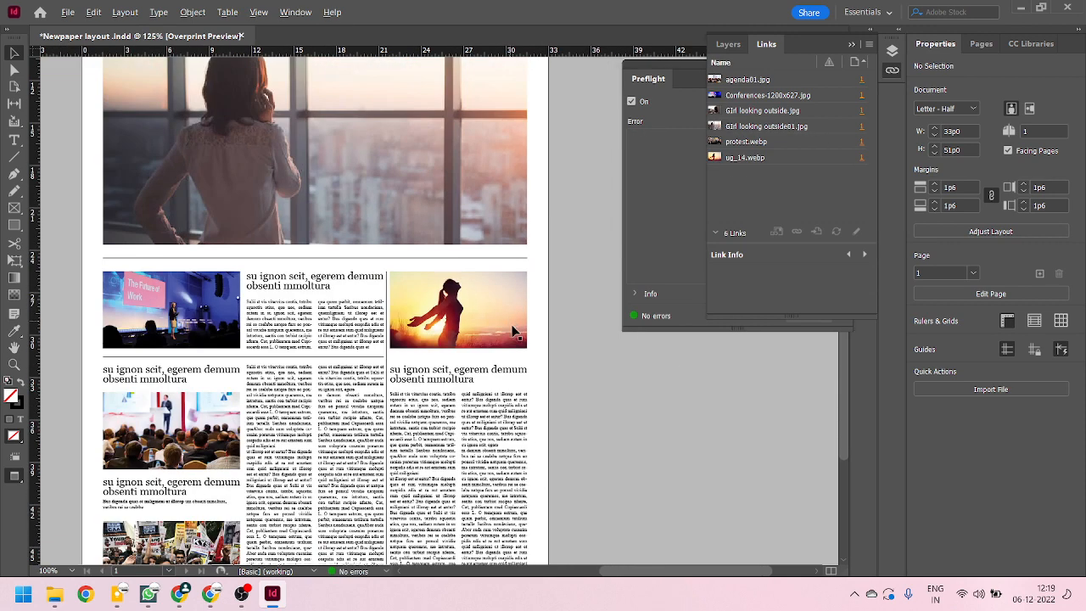
left_click(856, 45)
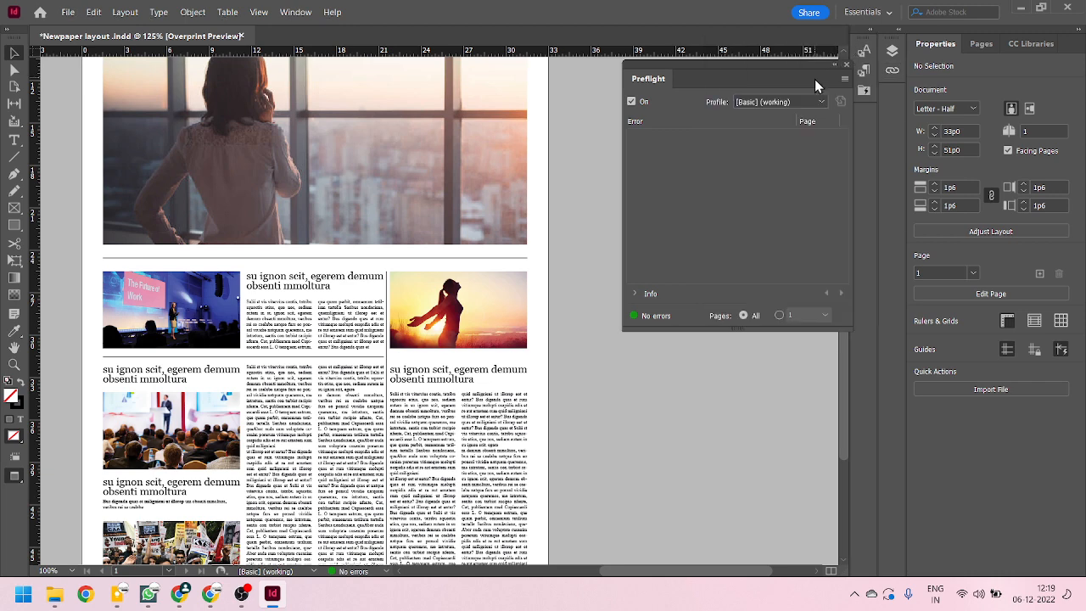
left_click(846, 65)
scroll(704, 233, "down", 2)
scroll(427, 145, "up", 2)
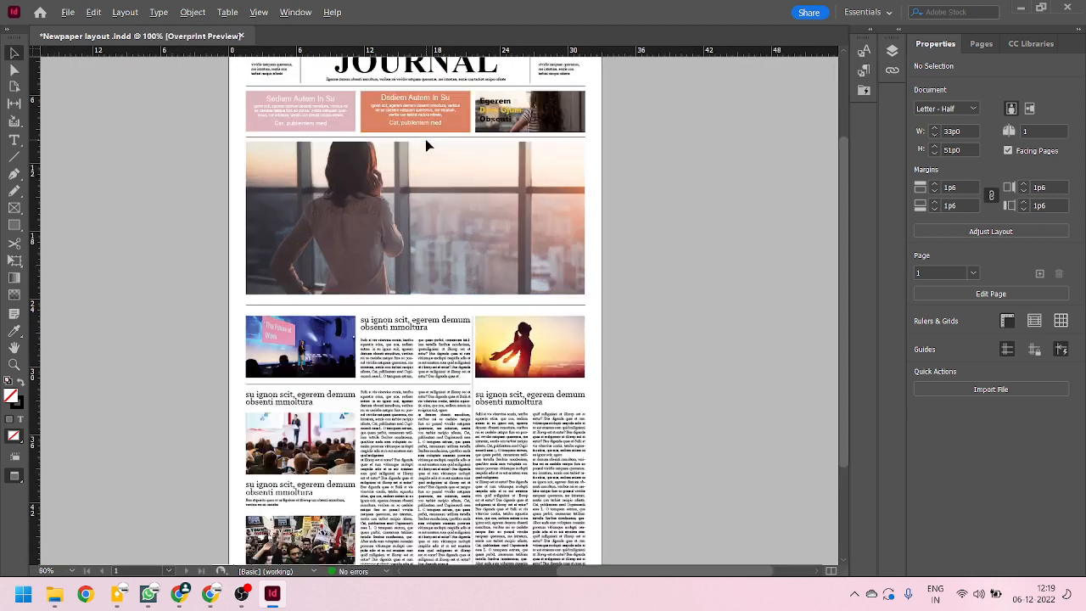
scroll(427, 163, "up", 3)
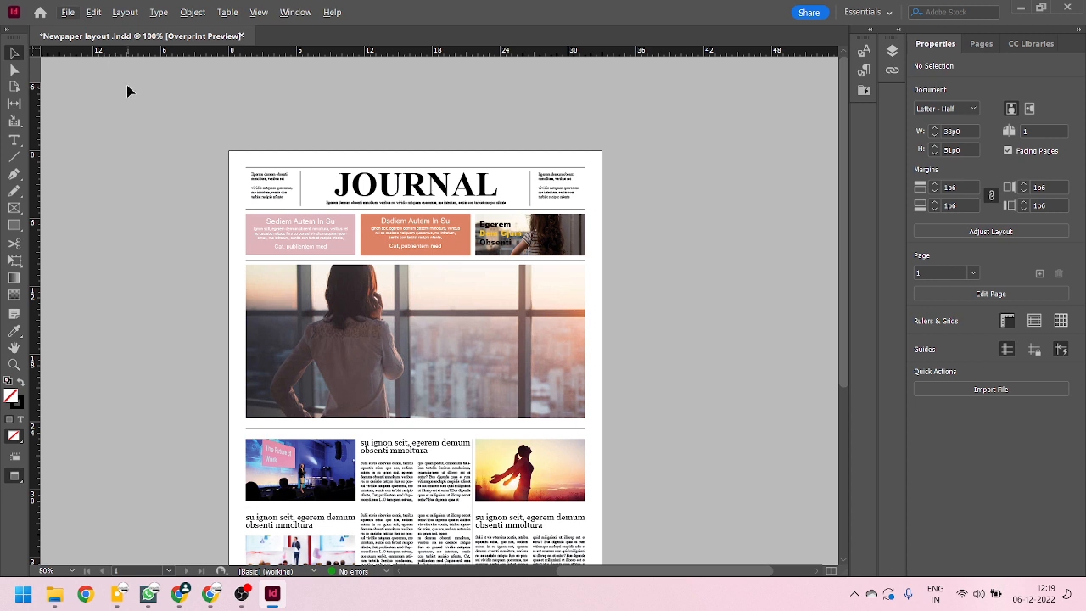
key("ctrl+s")
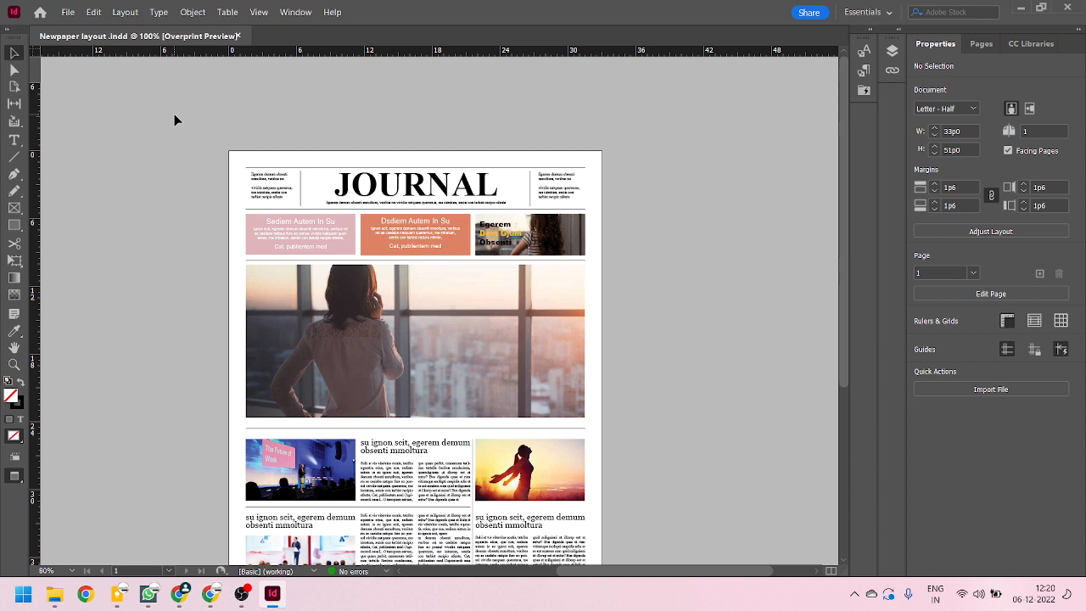
left_click(71, 13)
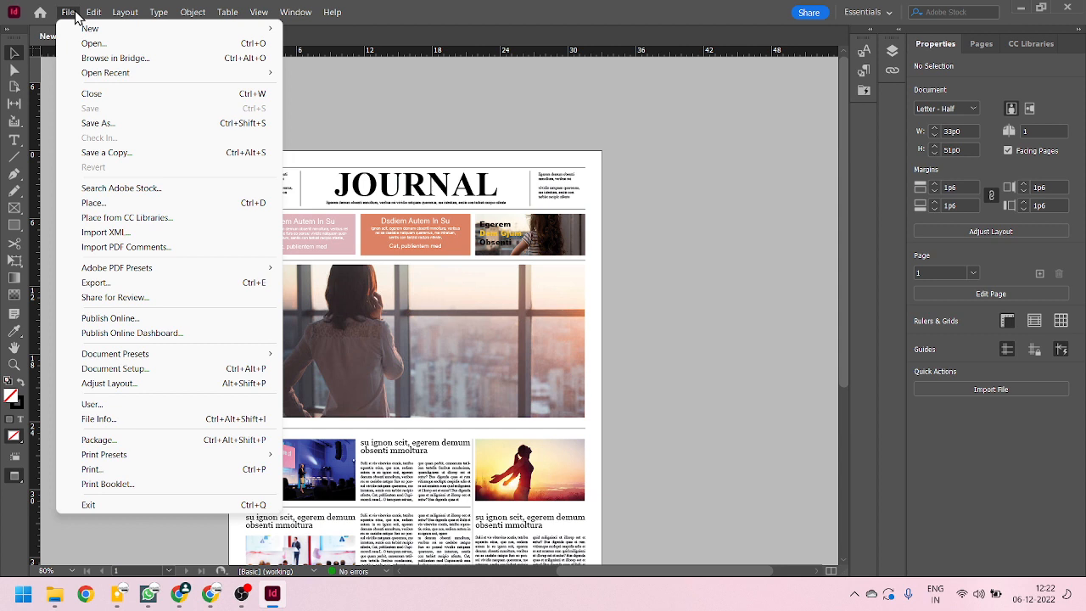
mouse_move(94, 12)
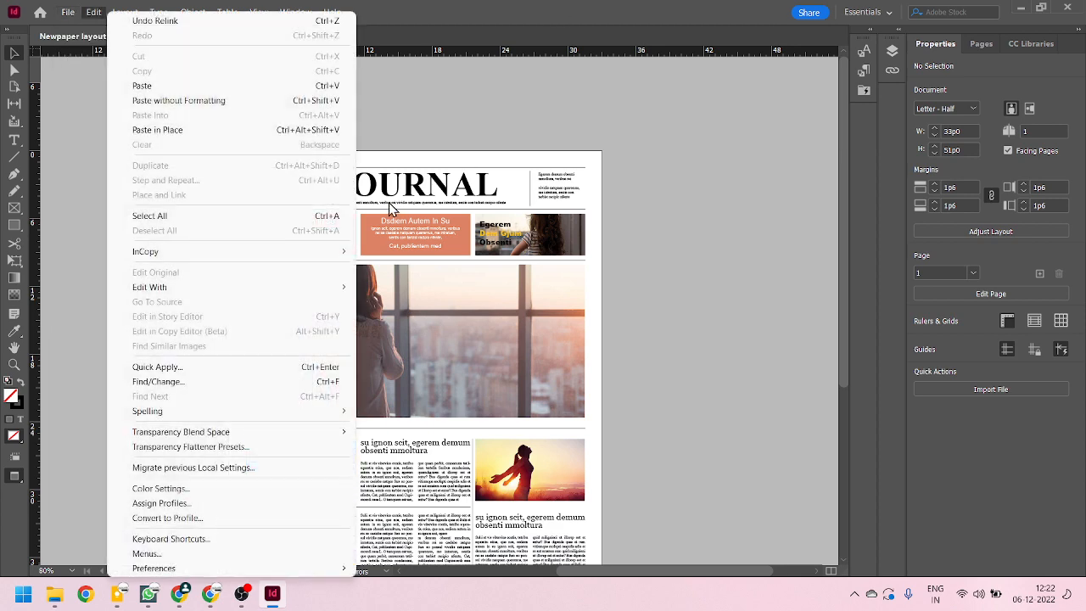
left_click(515, 119)
scroll(551, 183, "down", 1)
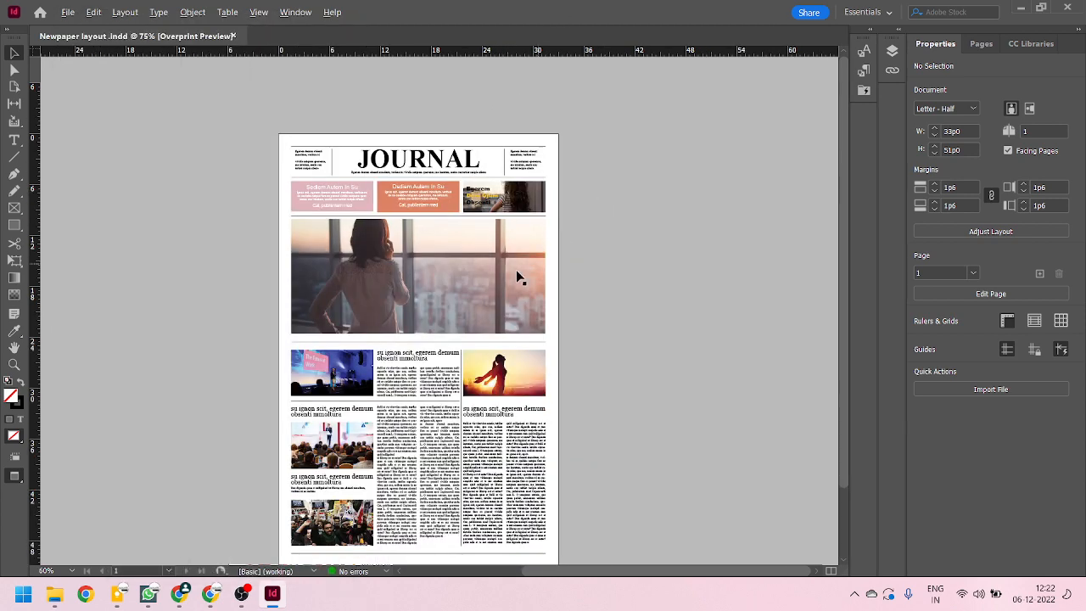
scroll(408, 270, "up", 1)
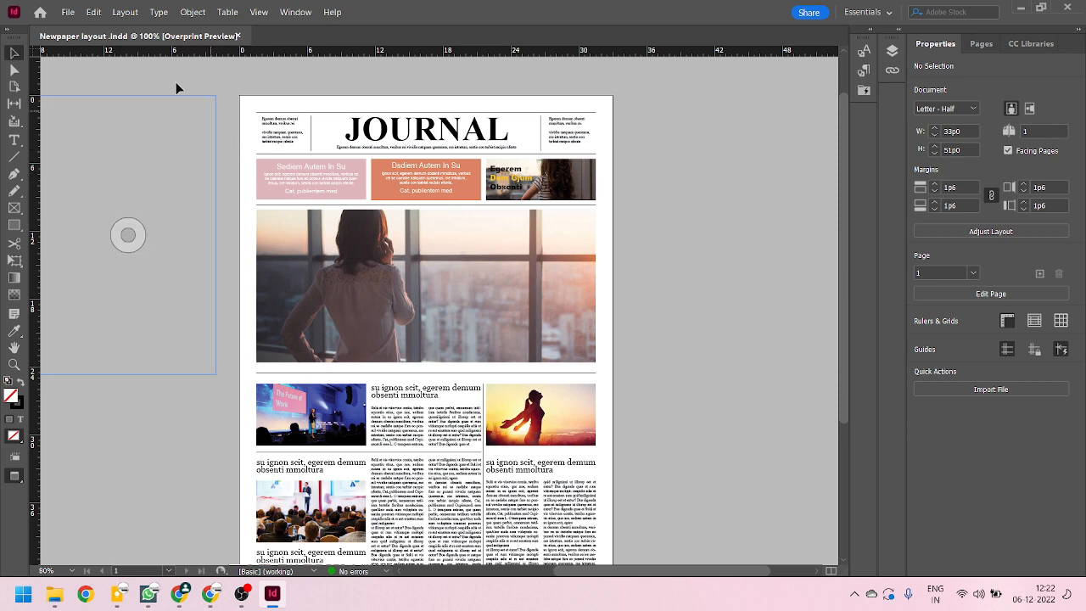
Step: Export the document as Newpaper layout .pdf with the High Quality Print preset into the NEWPAPER LAYOUT folder
left_click(68, 13)
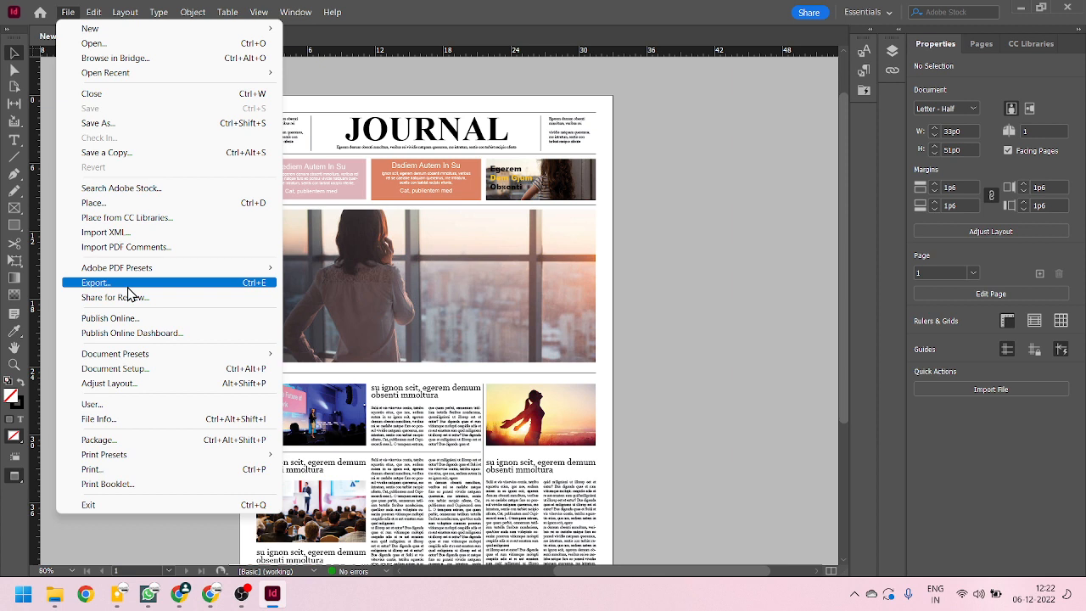
mouse_move(139, 270)
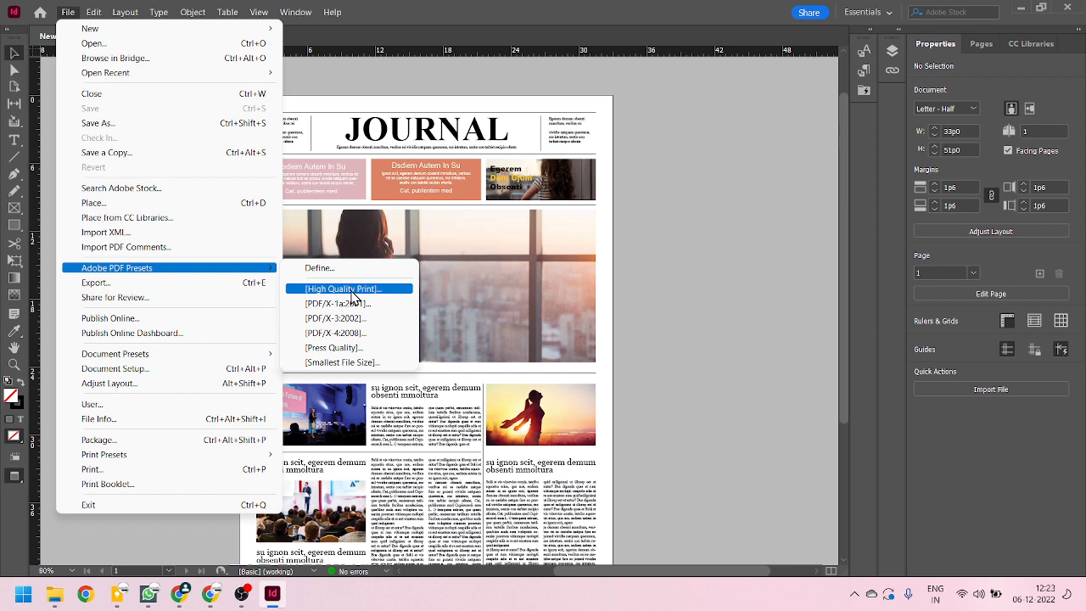
left_click(352, 290)
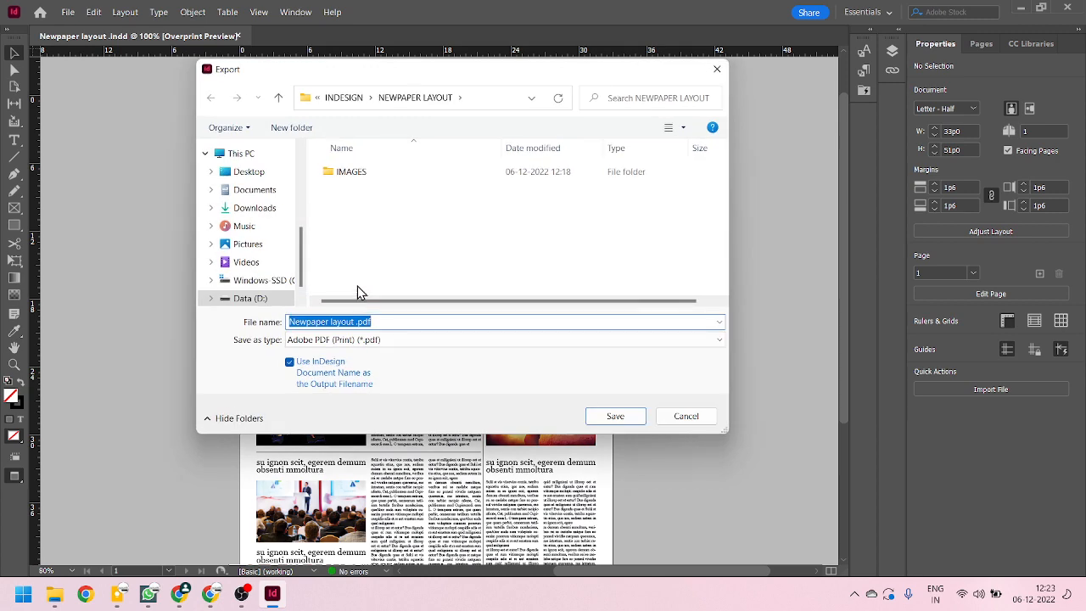
left_click(619, 420)
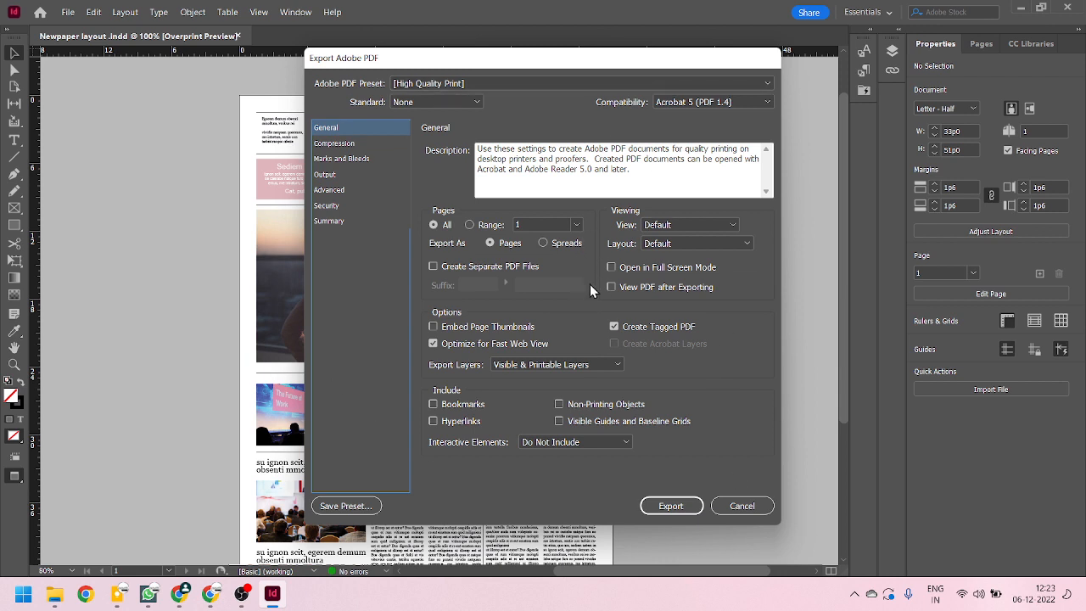
left_click(684, 507)
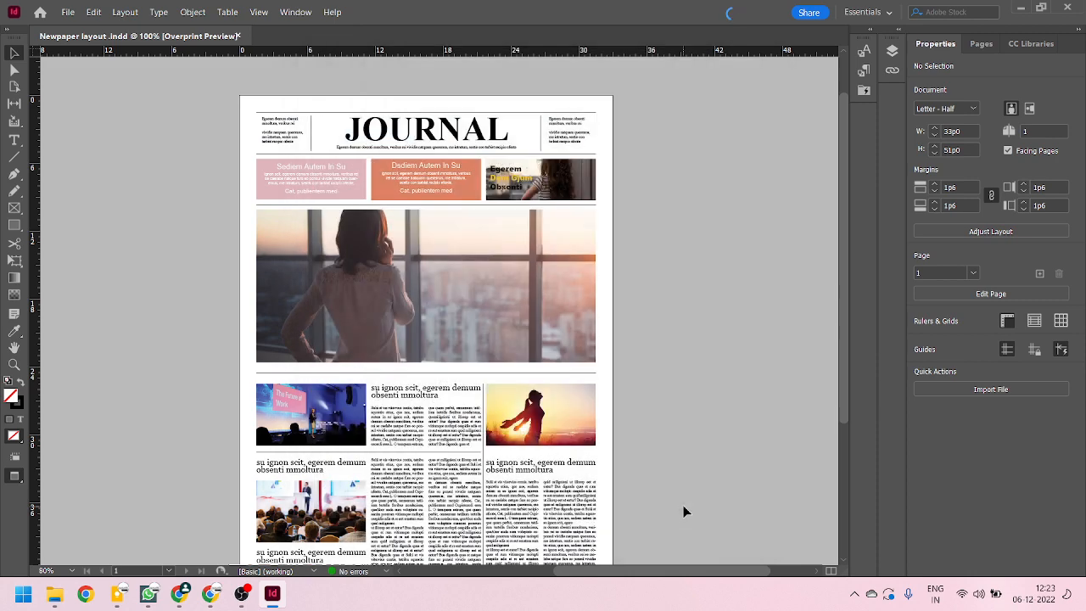
Step: Switch to File Explorer, go to the NEWPAPER LAYOUT folder and open Newpaper layout .pdf
left_click(56, 599)
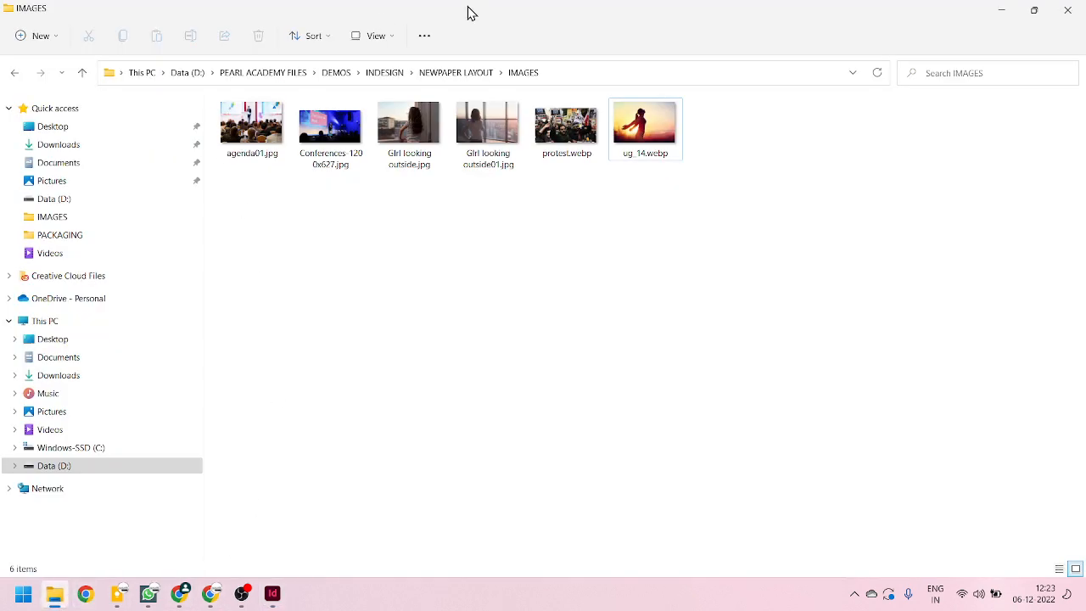
left_click(462, 78)
double_click(287, 201)
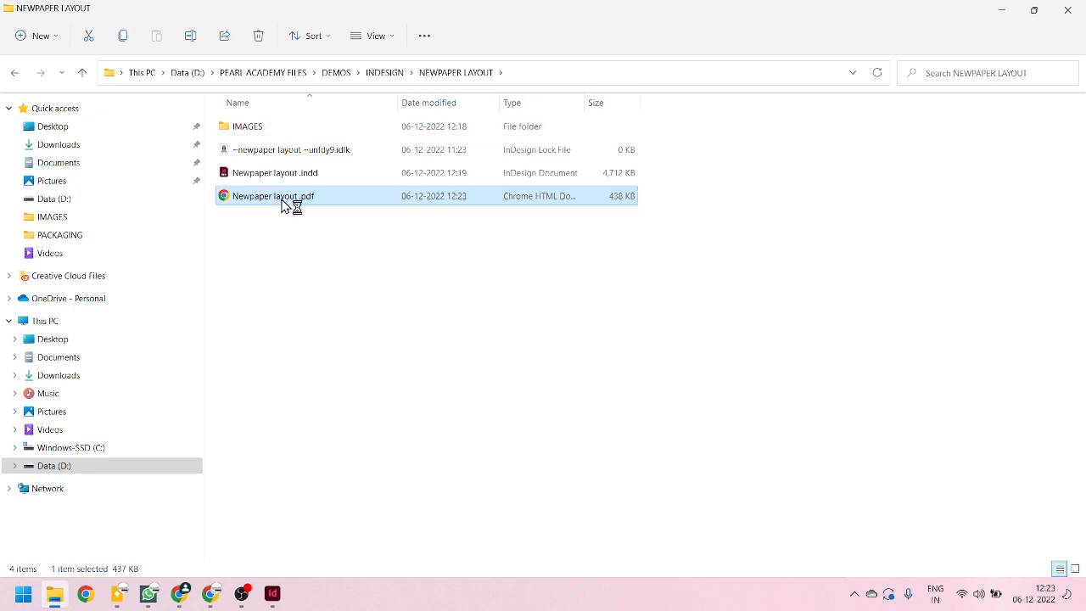
Step: Enlarge the exported PDF to 250% and examine the images and text across the whole page
scroll(577, 145, "down", 3)
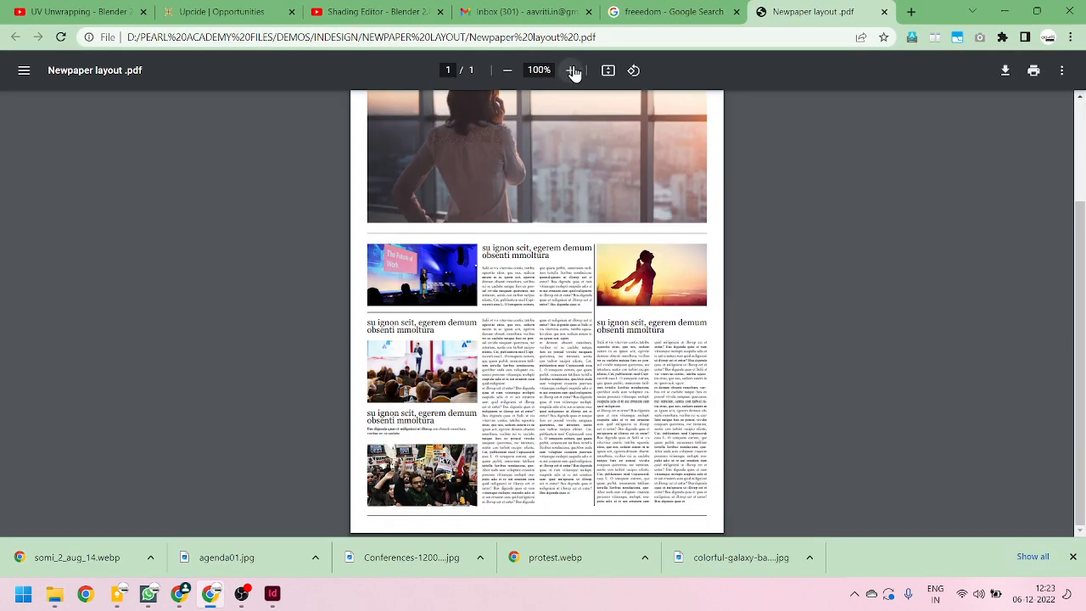
left_click(571, 70)
left_click(571, 71)
left_click(571, 71)
left_click(571, 70)
left_click(571, 70)
left_click(571, 71)
scroll(592, 283, "up", 5)
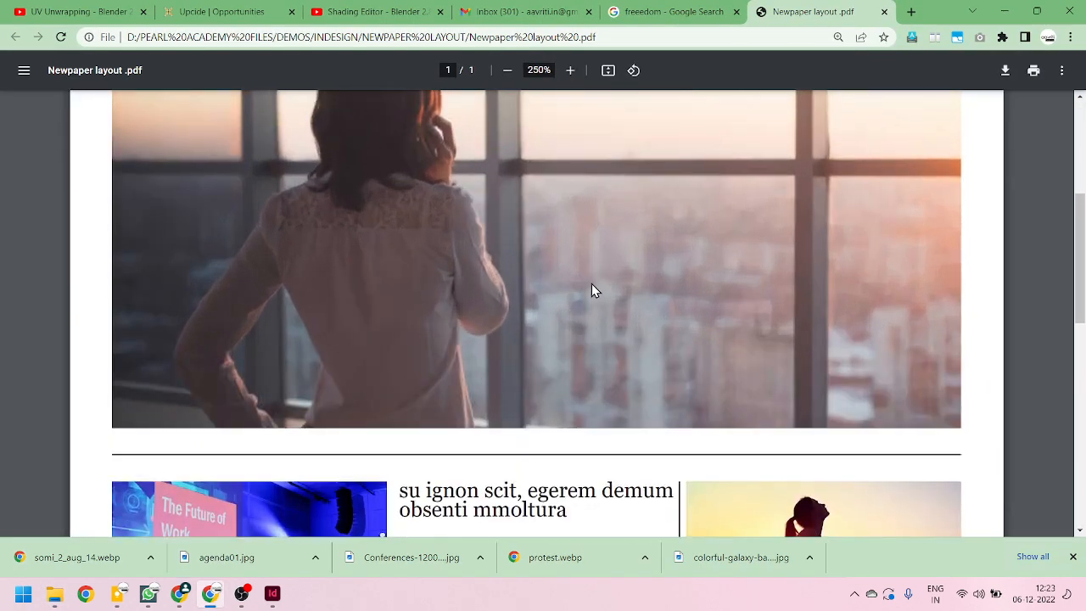
scroll(599, 279, "down", 8)
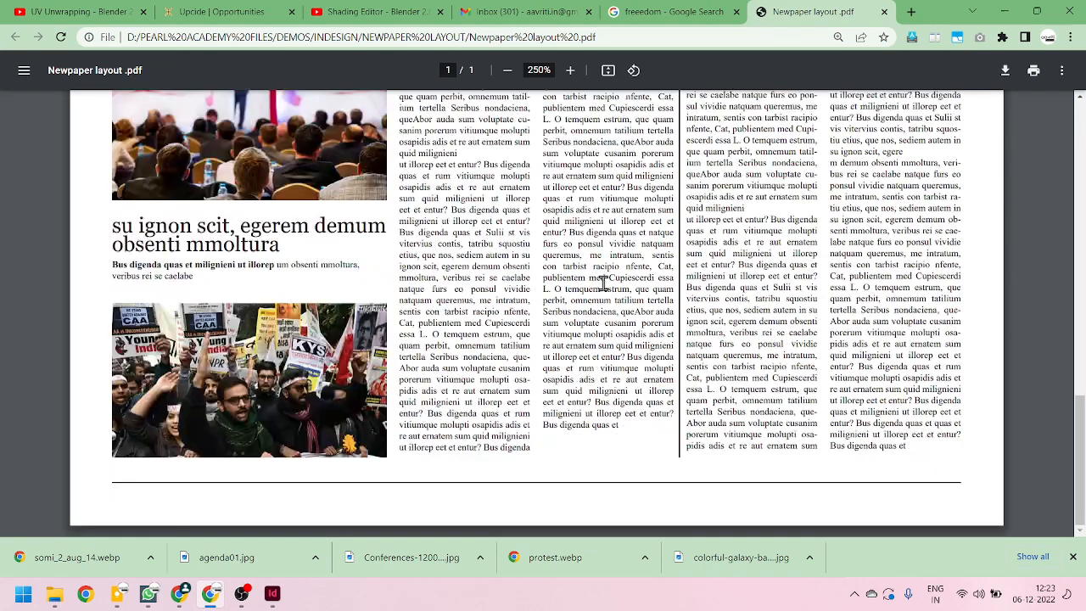
scroll(314, 385, "up", 5)
scroll(381, 385, "up", 2)
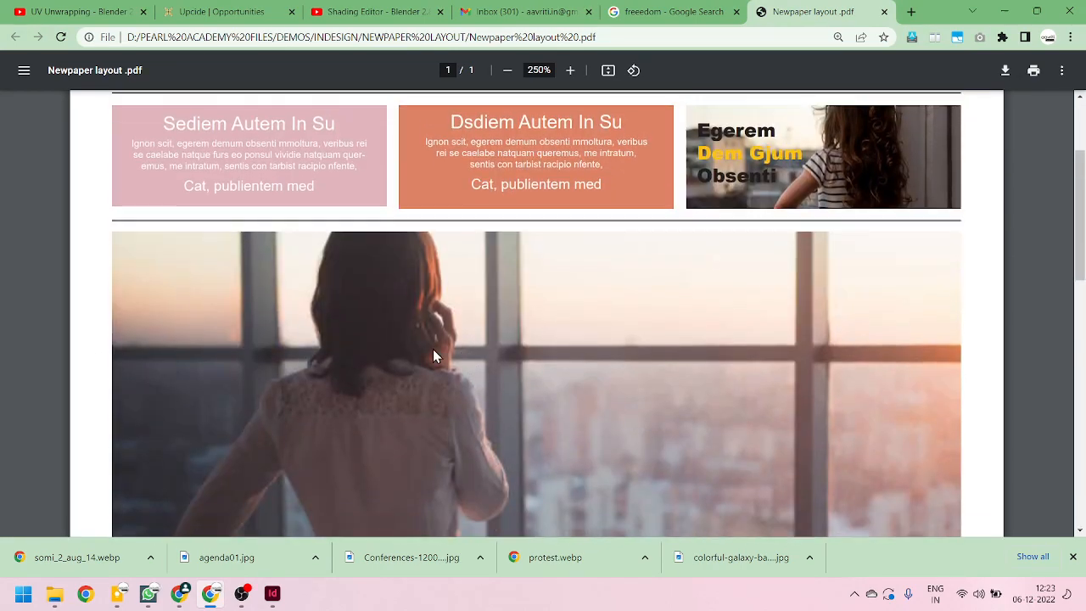
scroll(432, 349, "down", 2)
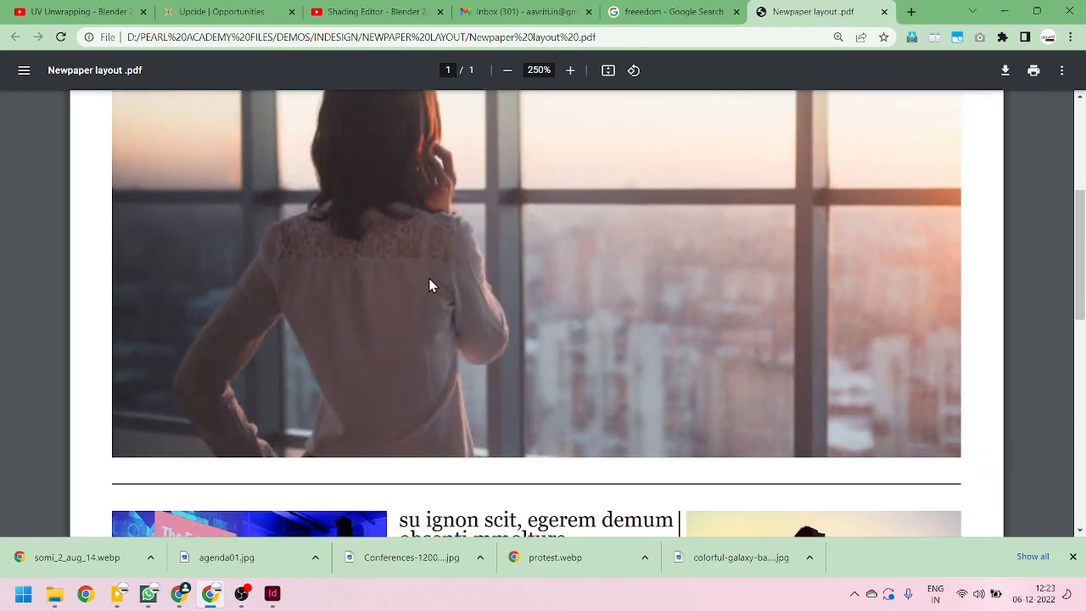
scroll(430, 286, "down", 3)
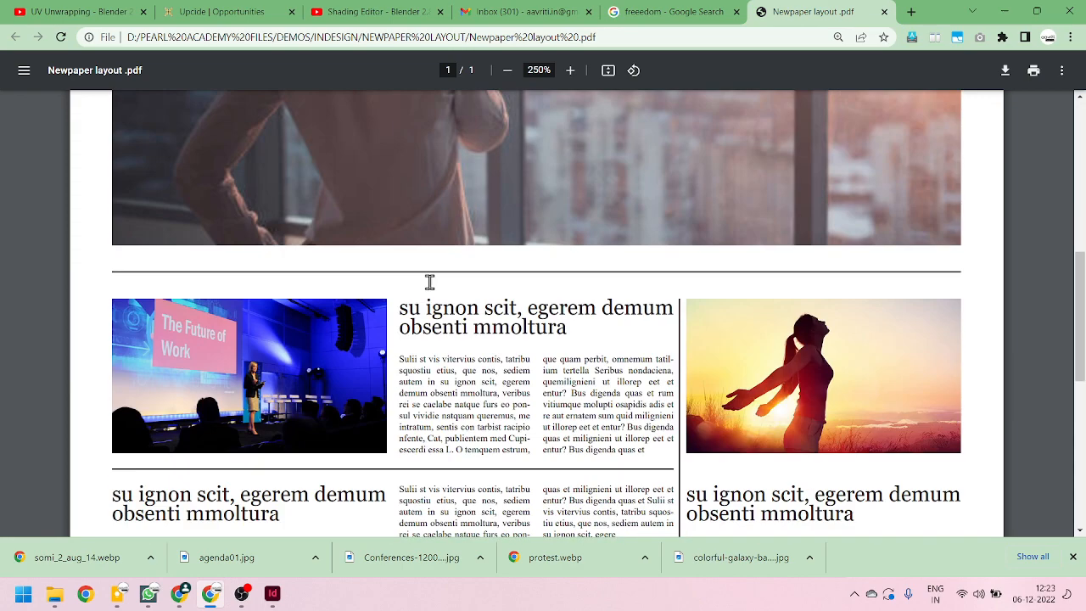
Step: Enlarge the PDF to 500% and inspect the sharpness of the conference photo and adjacent article text
left_click(572, 74)
left_click(572, 75)
left_click(572, 75)
scroll(628, 399, "down", 5)
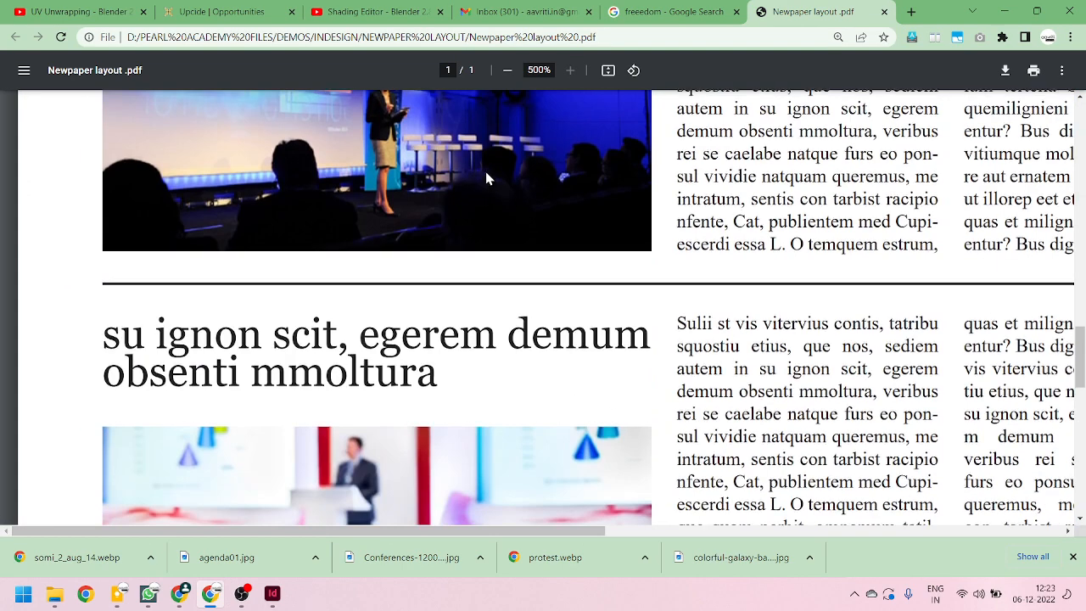
scroll(487, 179, "up", 3)
left_click_drag(821, 273, 764, 278)
left_click(795, 311)
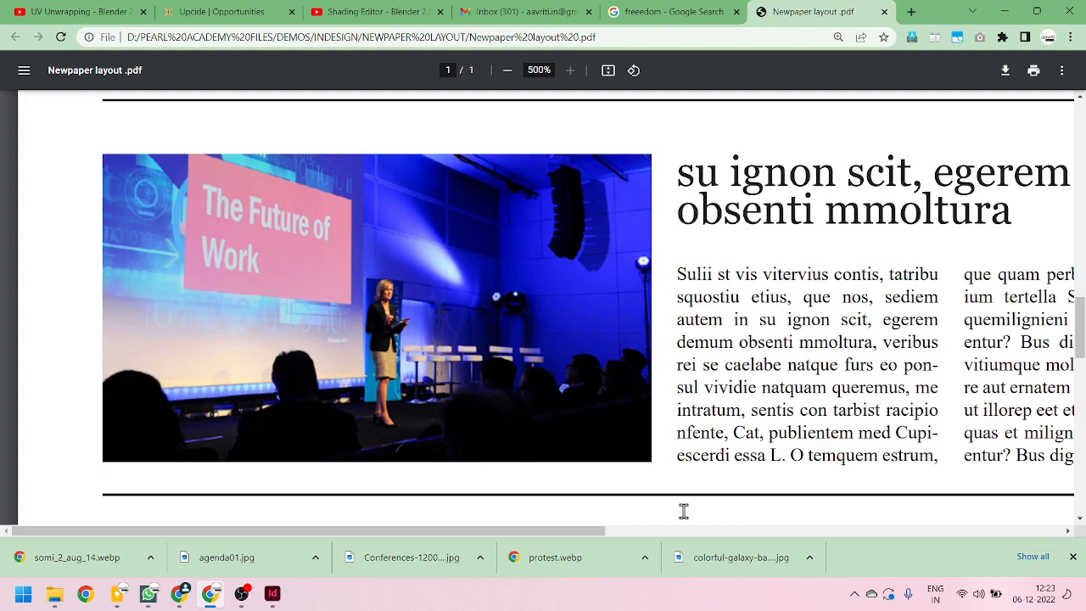
Step: Fit the whole newspaper page in the PDF viewer for a final check and close the PDF
left_click_drag(572, 533, 629, 137)
left_click(608, 70)
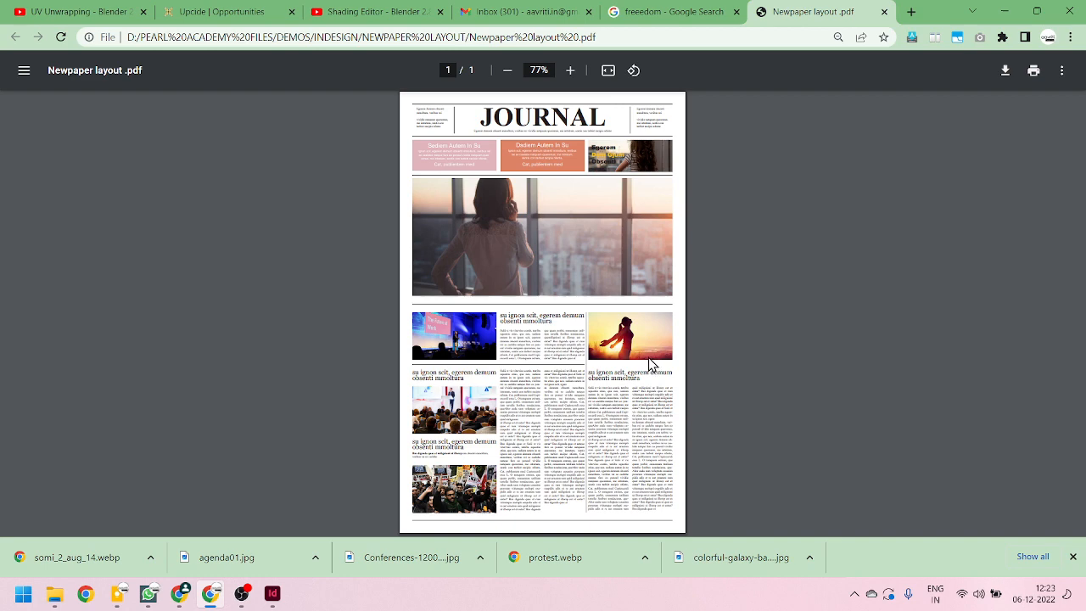
left_click(884, 12)
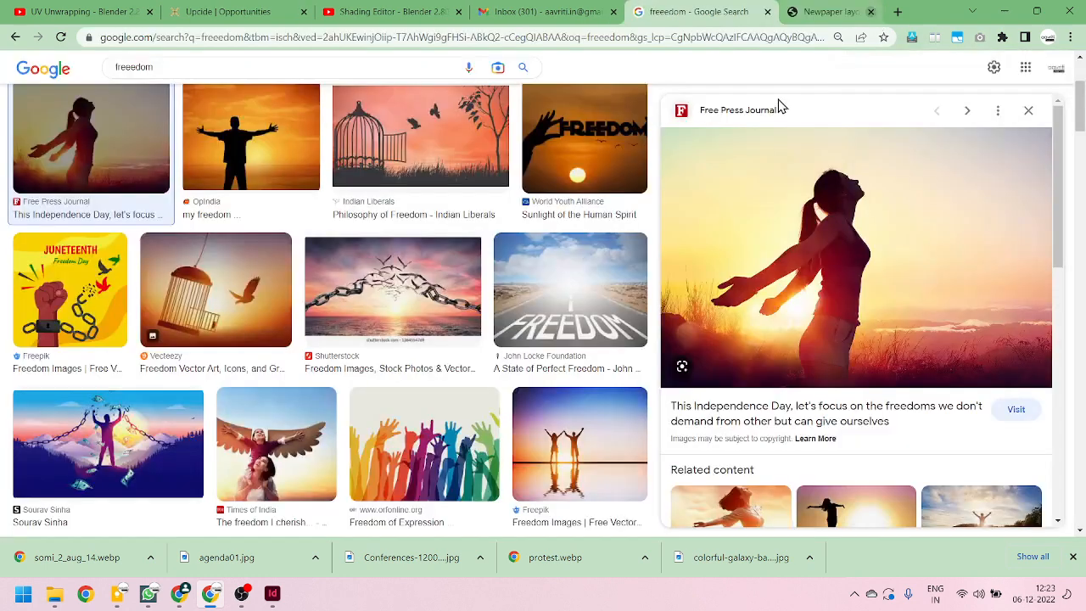
Step: Switch to InDesign and package the document with fonts, linked graphics, IDML and a High Quality Print PDF into Newpaper layout Folder
left_click(271, 593)
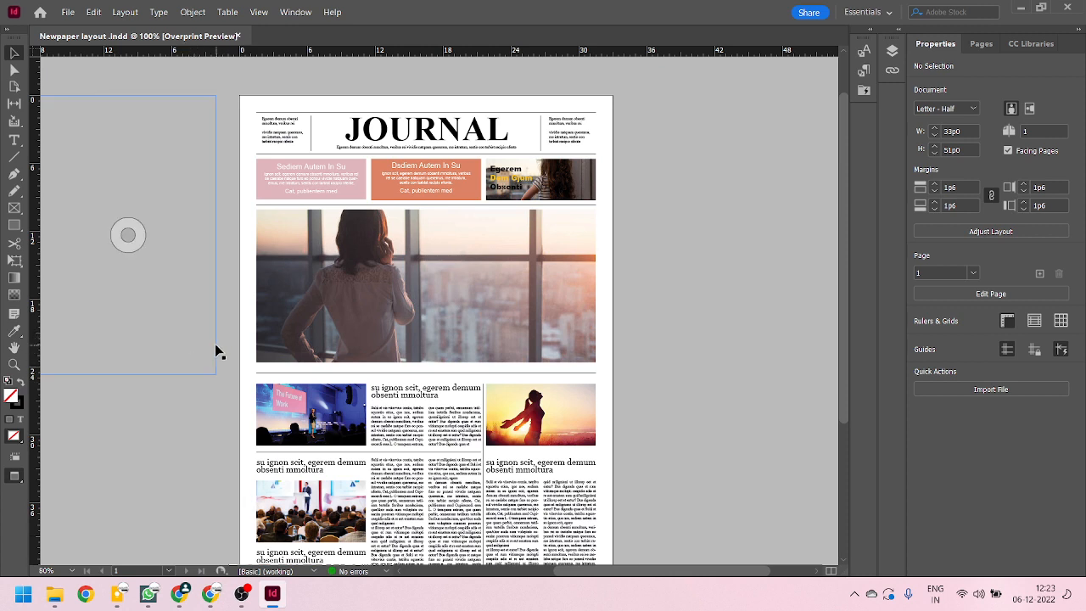
left_click(72, 16)
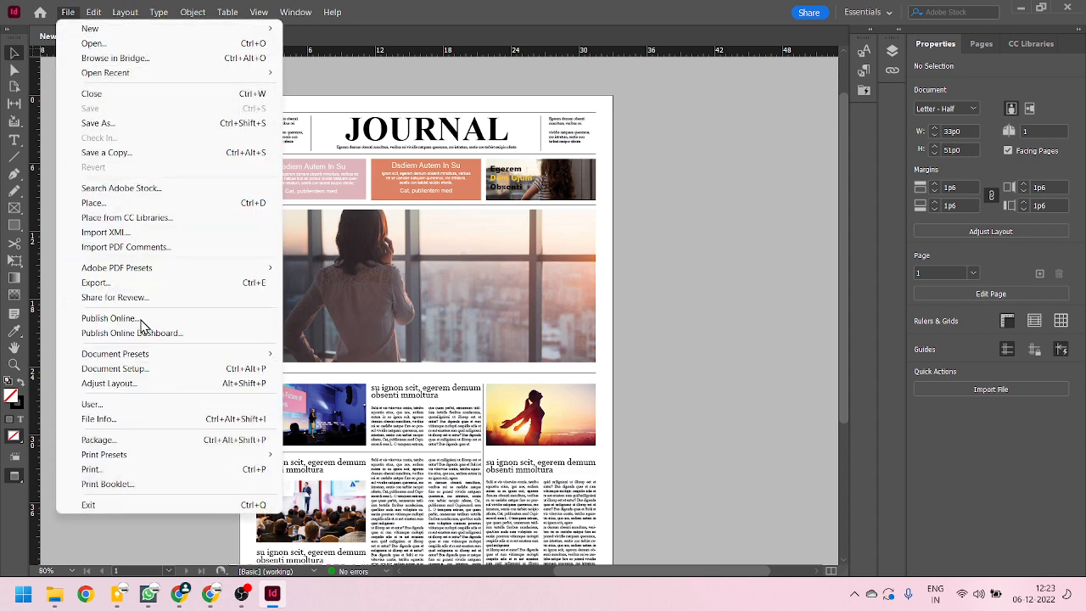
left_click(117, 440)
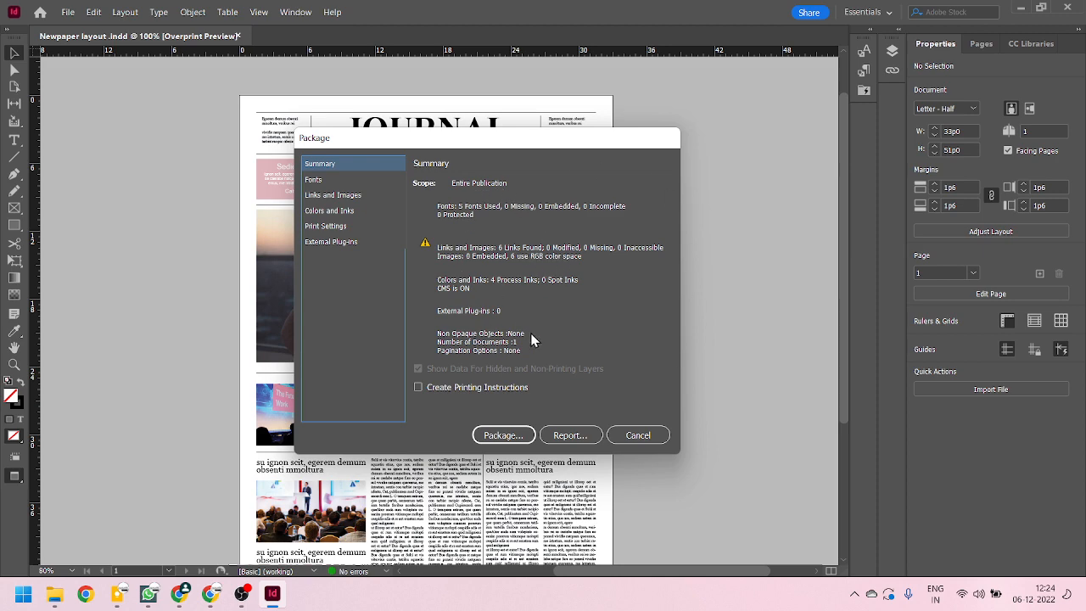
left_click(504, 434)
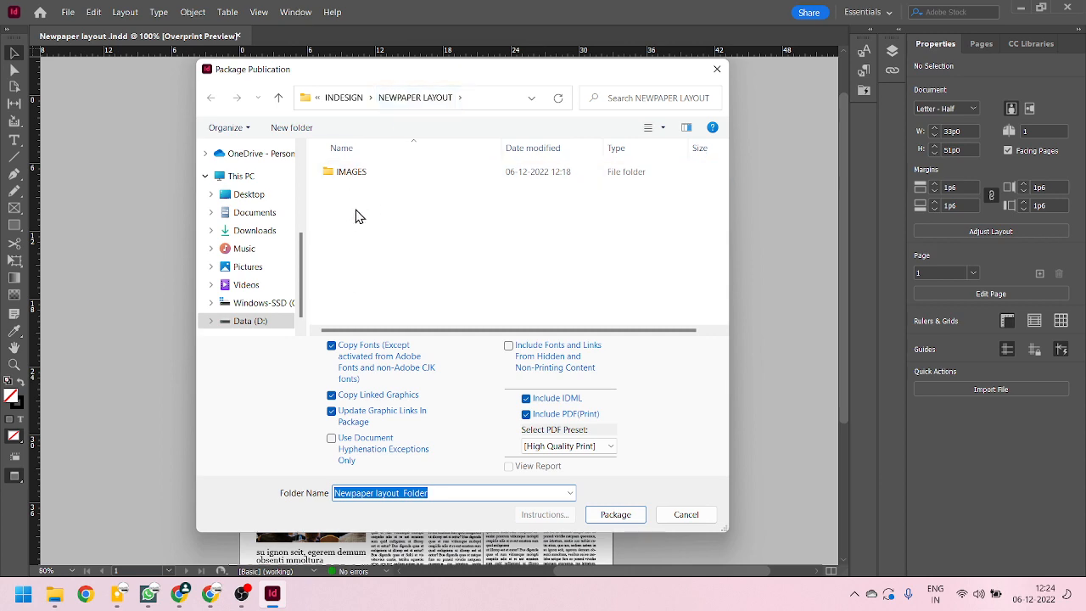
left_click(634, 521)
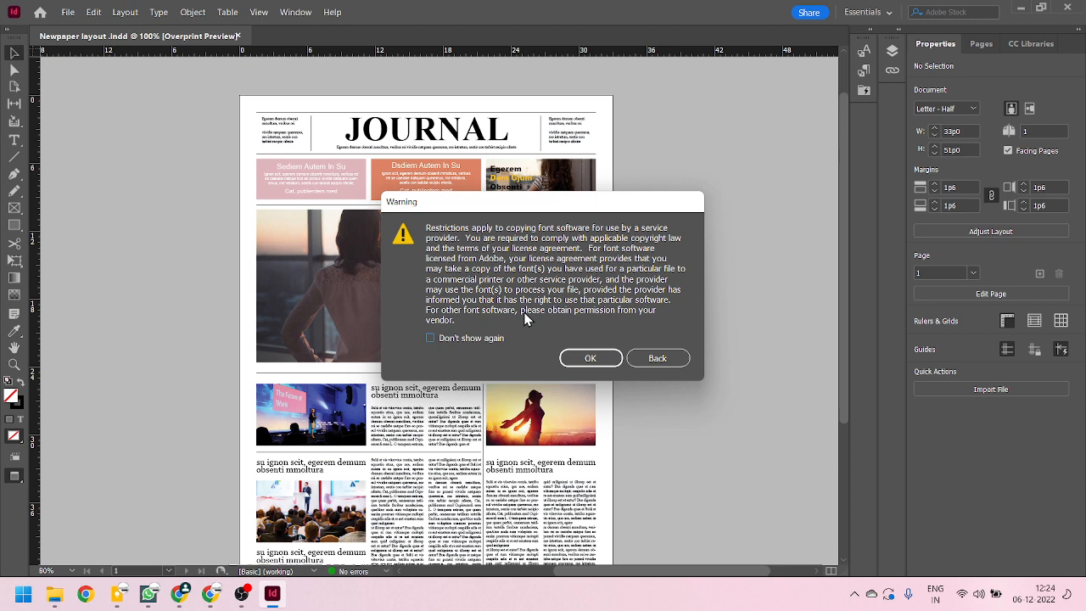
left_click(594, 358)
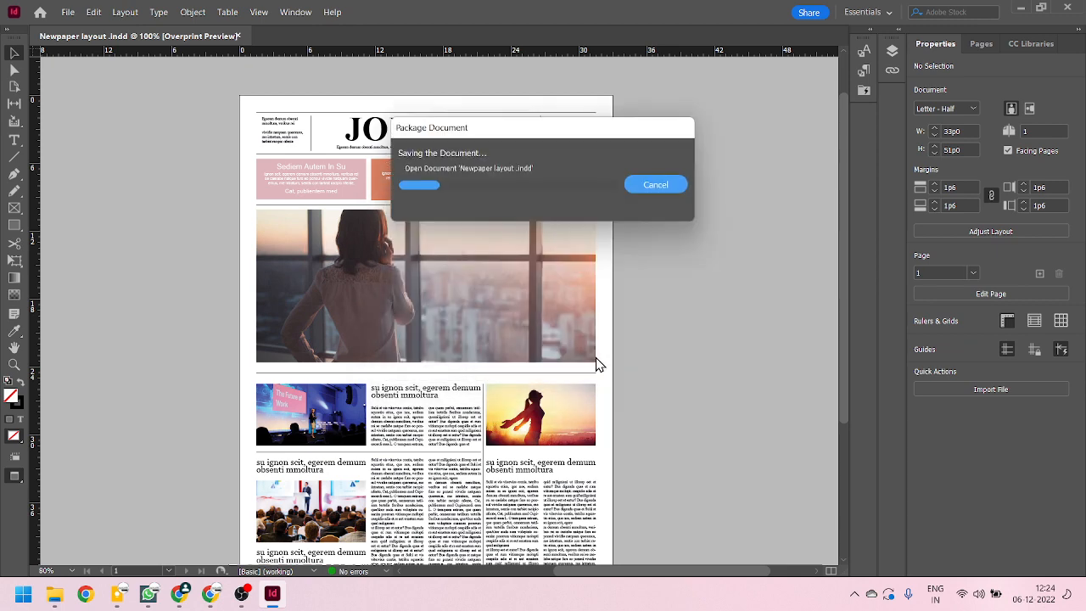
Step: Switch to File Explorer, open Newpaper layout Folder and examine the packaged PDF, INDD and IDML files
left_click(55, 593)
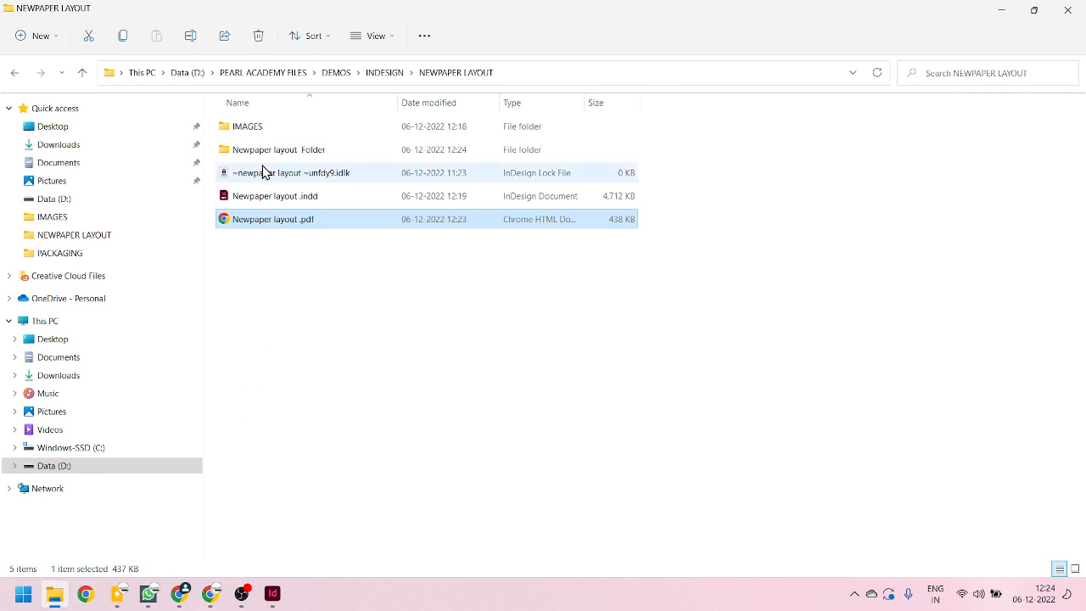
mouse_move(284, 158)
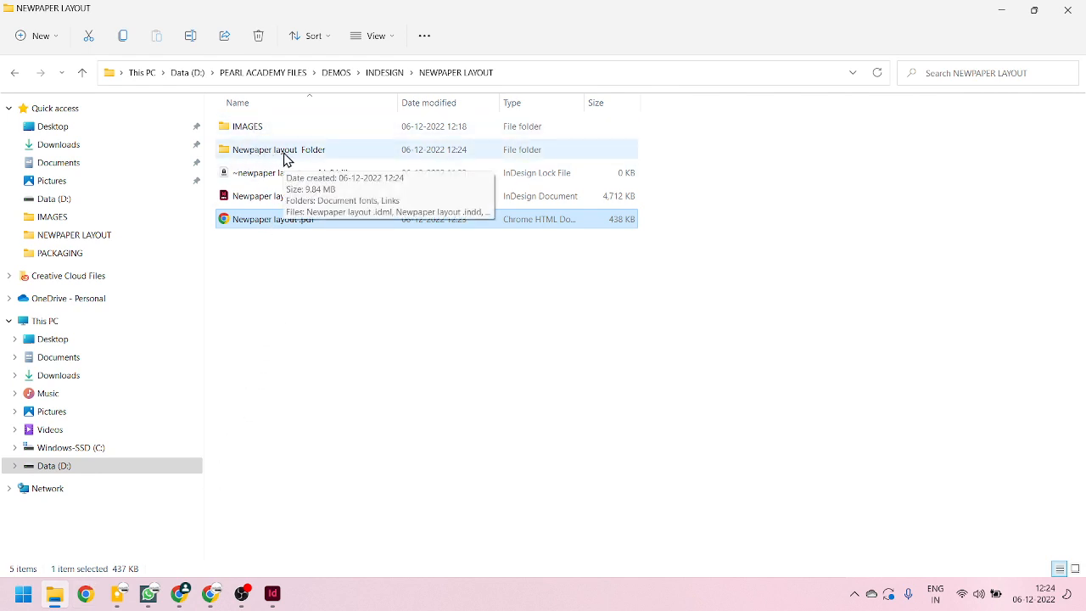
double_click(285, 153)
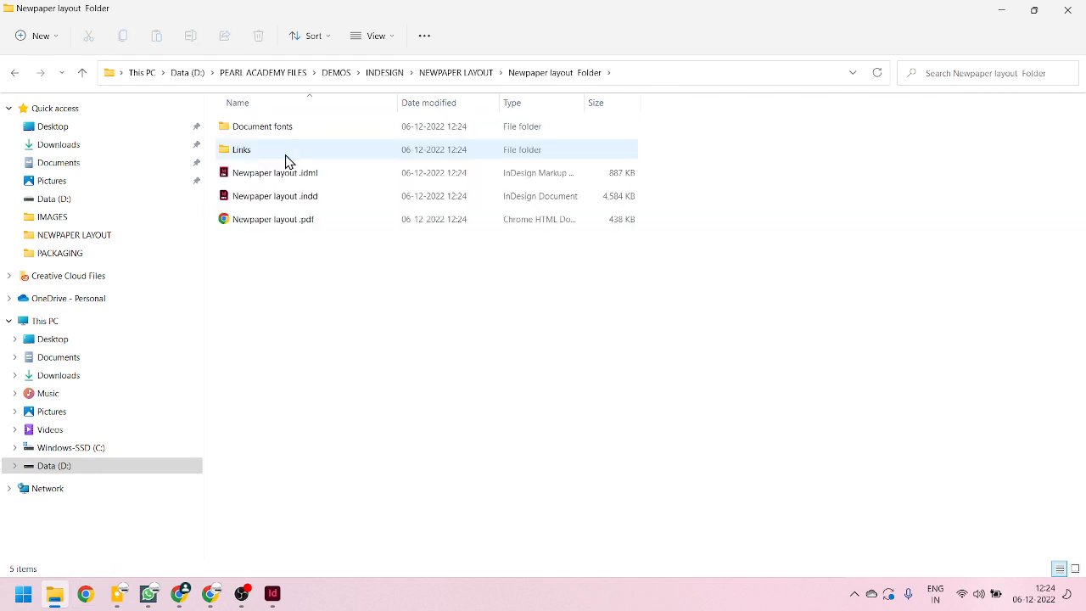
left_click_drag(394, 292, 247, 127)
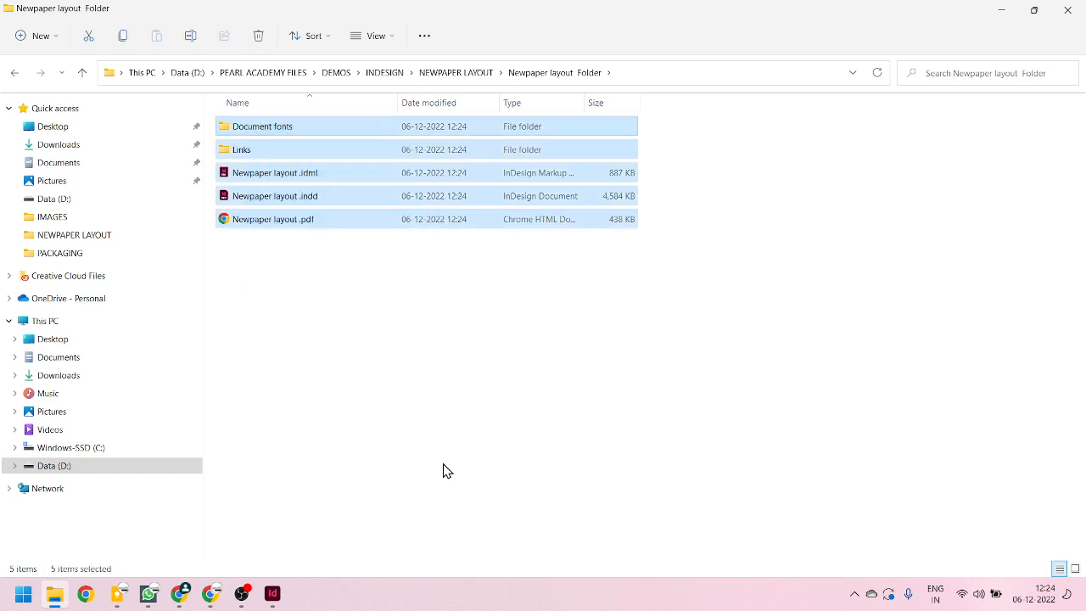
left_click(438, 372)
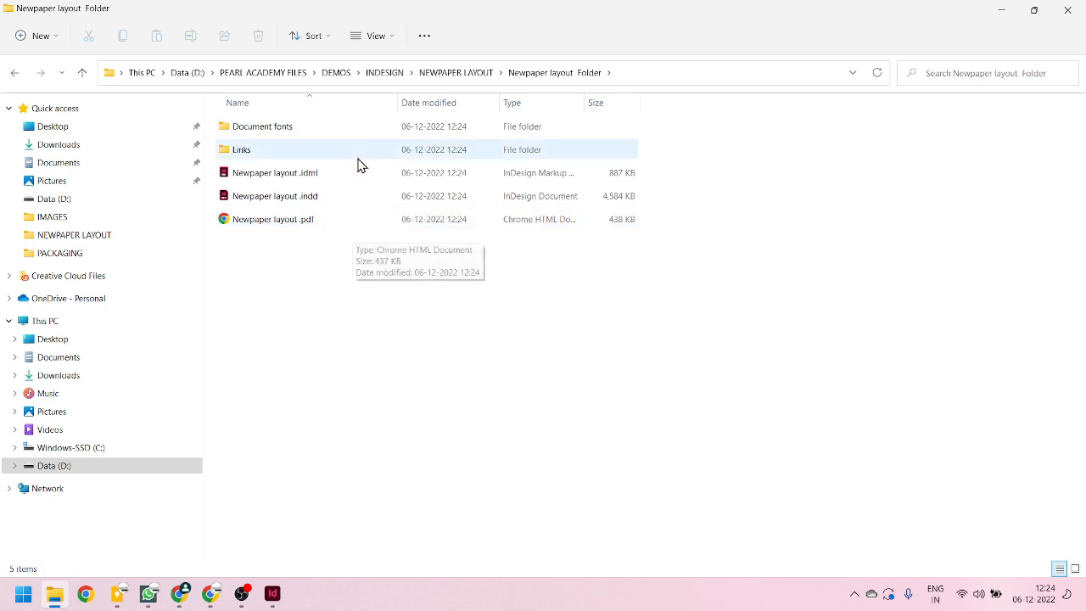
left_click(258, 219)
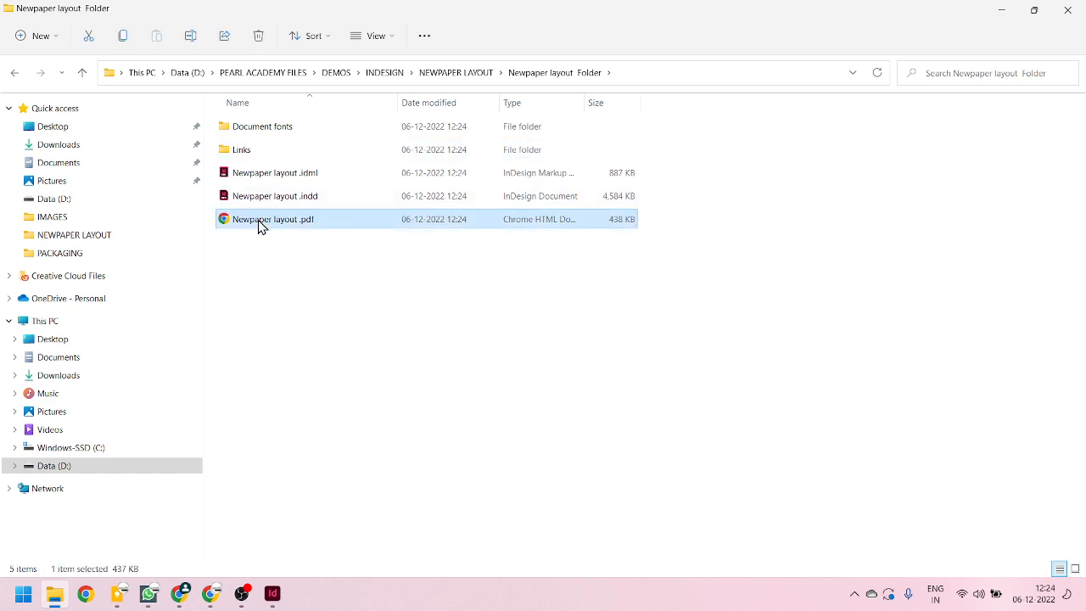
left_click(303, 197)
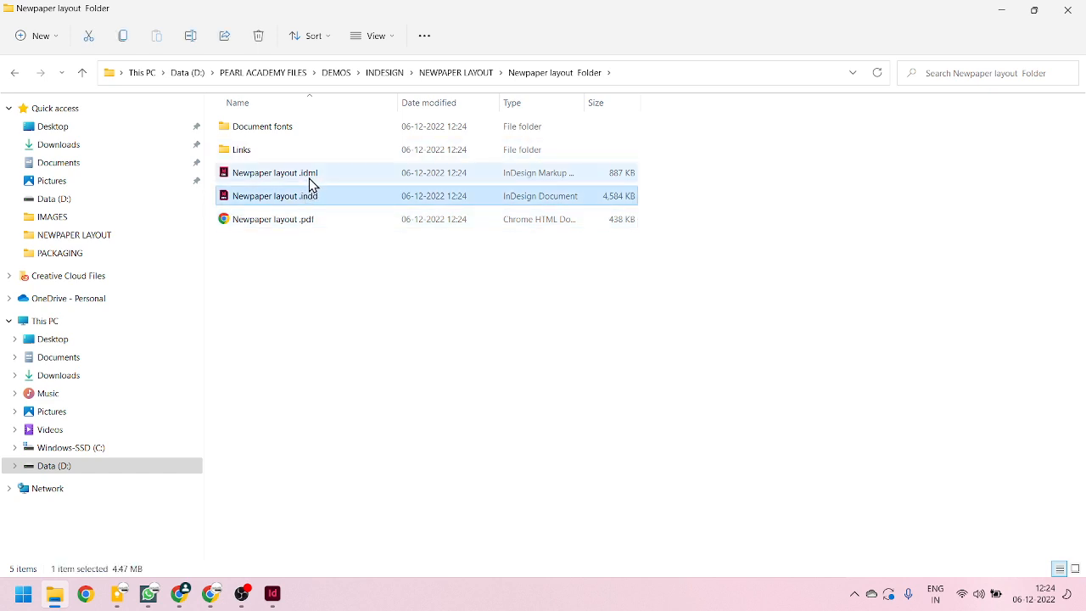
left_click(308, 179)
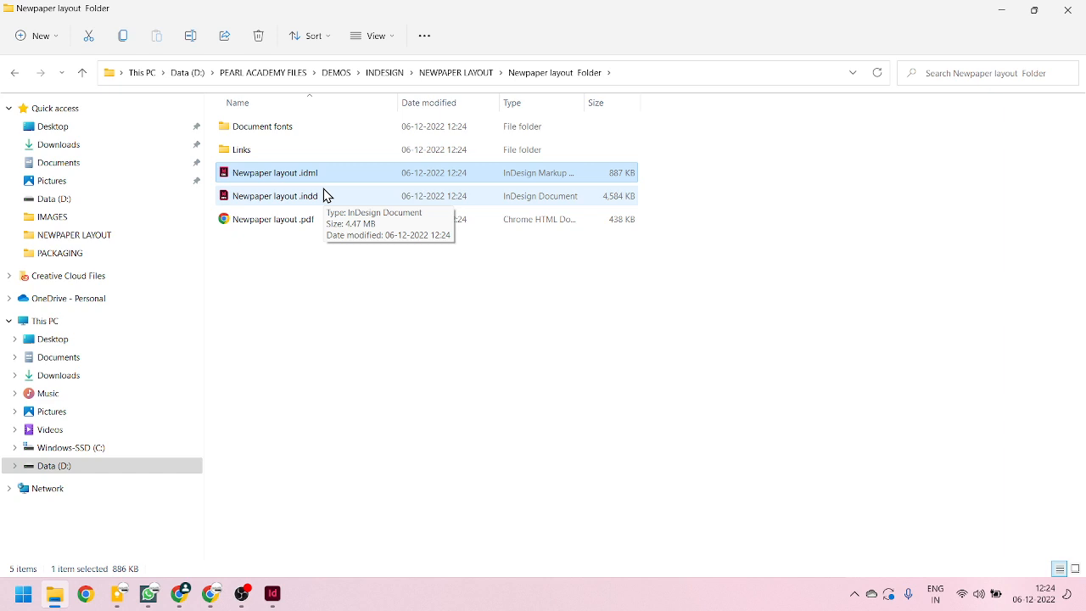
Step: Inspect the packaged images in Links and the font files in Document fonts, and return to the NEWPAPER LAYOUT folder
double_click(287, 154)
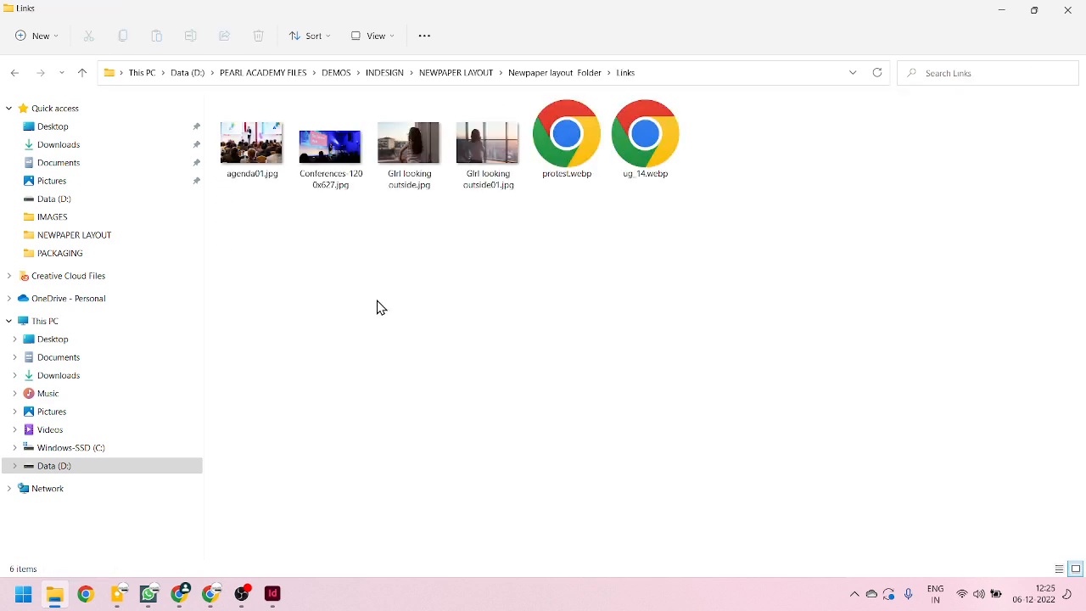
left_click_drag(808, 223, 5, 134)
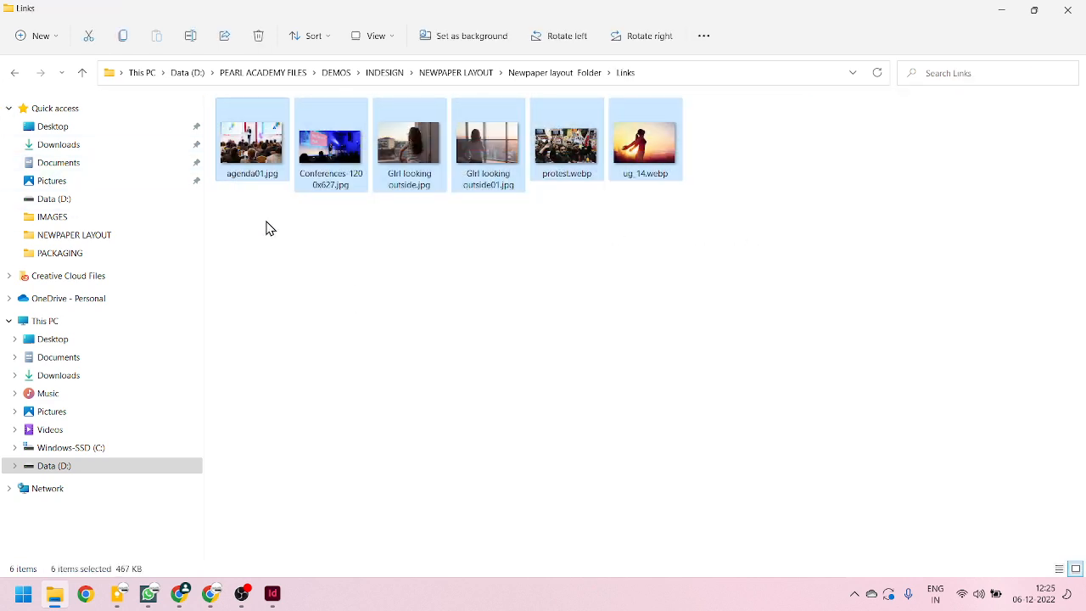
left_click(85, 73)
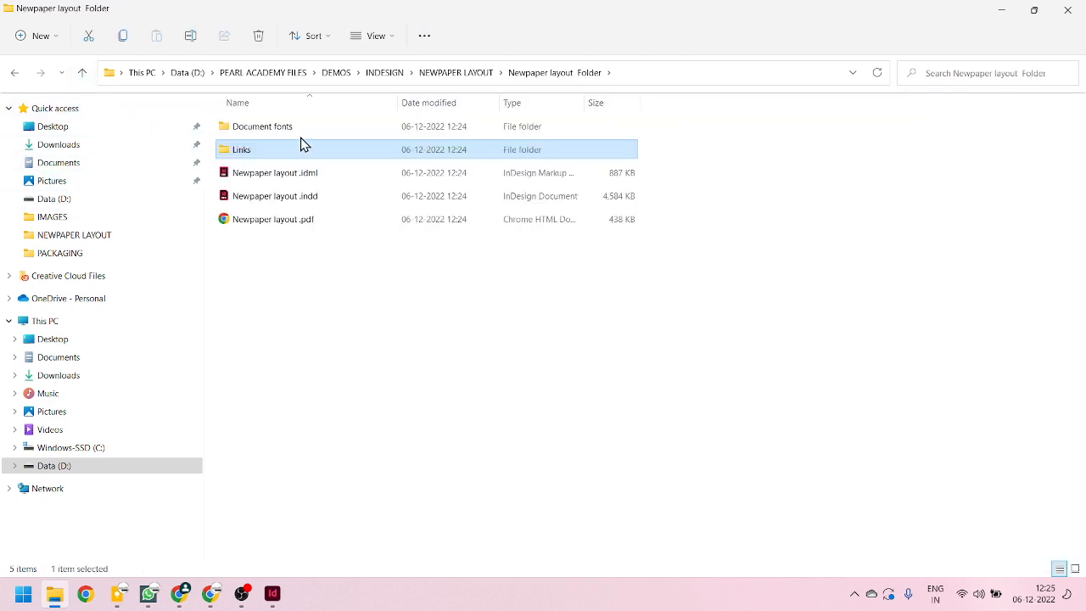
double_click(300, 133)
left_click_drag(536, 361, 210, 155)
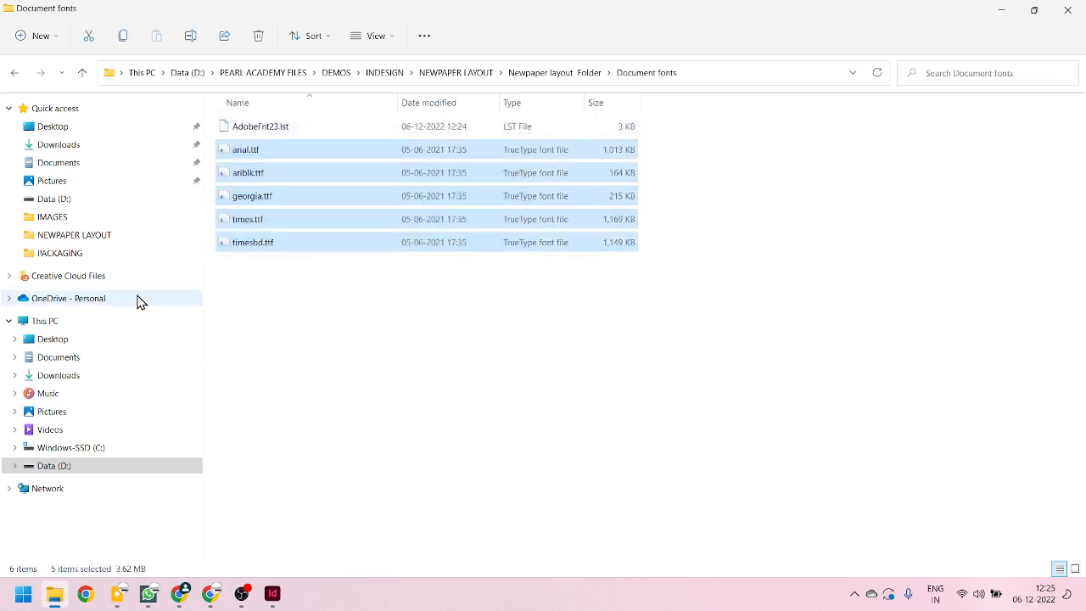
left_click(85, 73)
left_click(84, 74)
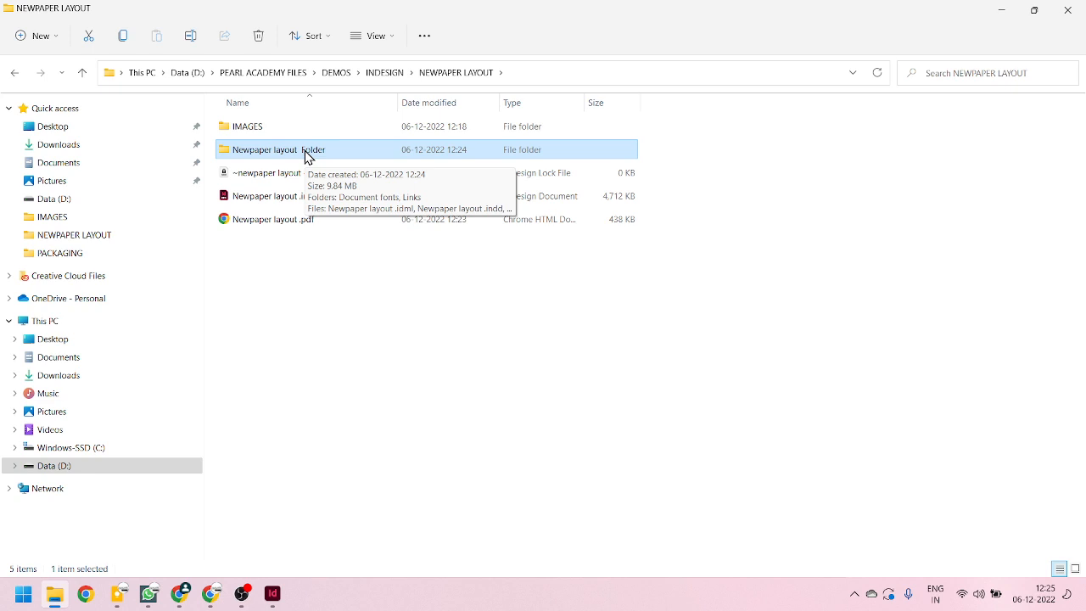
Step: Switch back to InDesign and look over the finished newspaper page
left_click(273, 594)
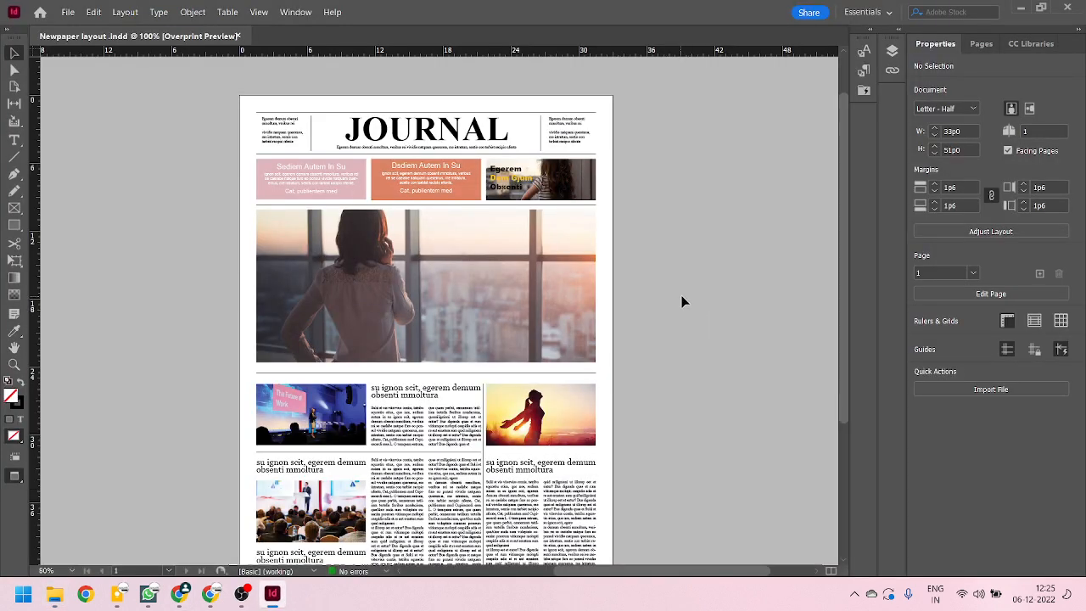
scroll(688, 341, "down", 3)
scroll(687, 341, "up", 3)
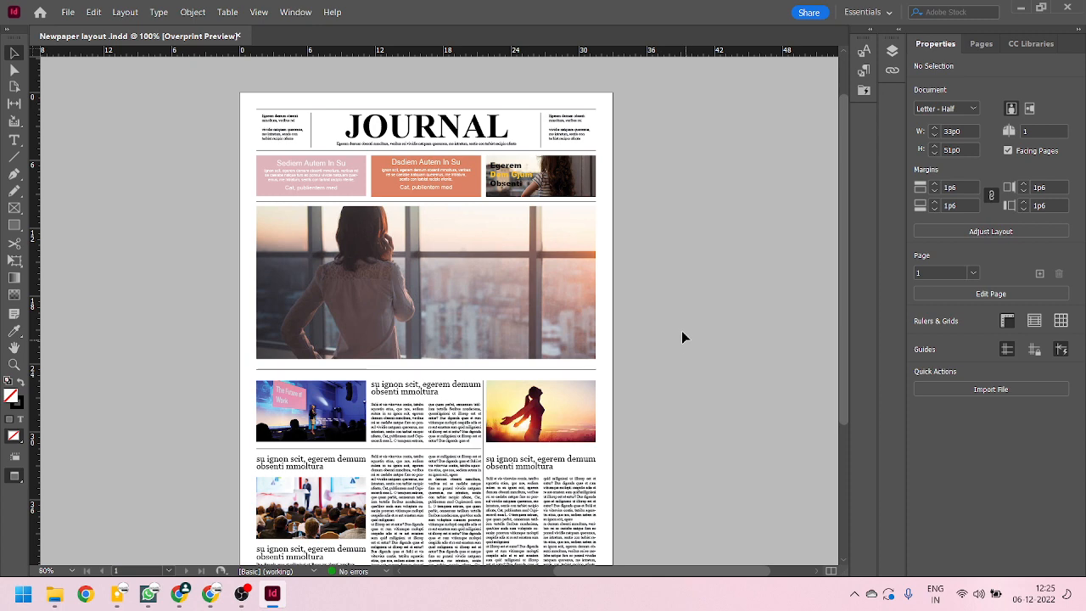
left_click(241, 593)
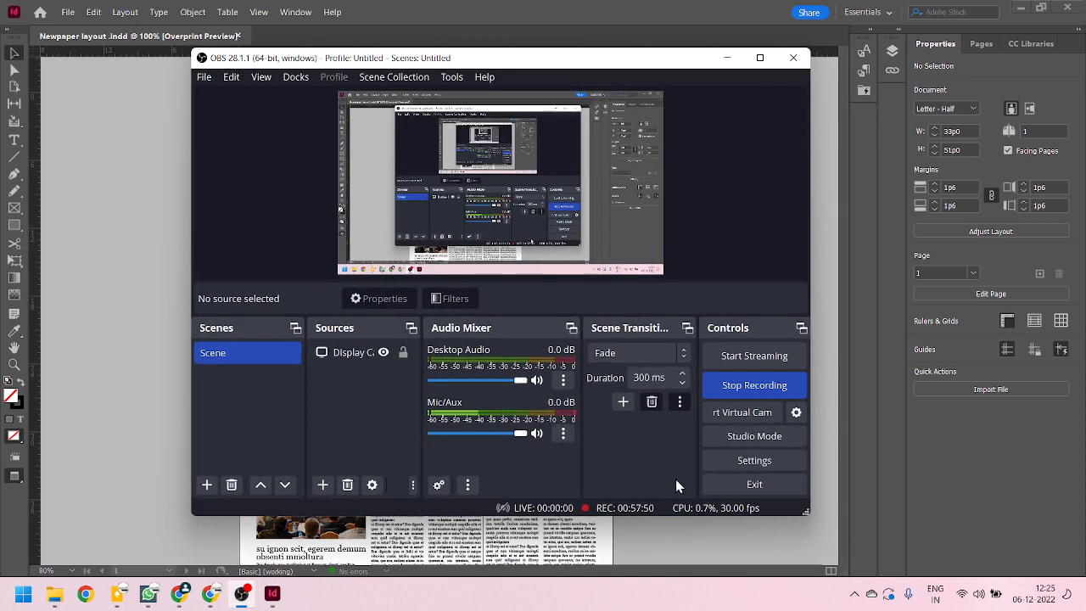